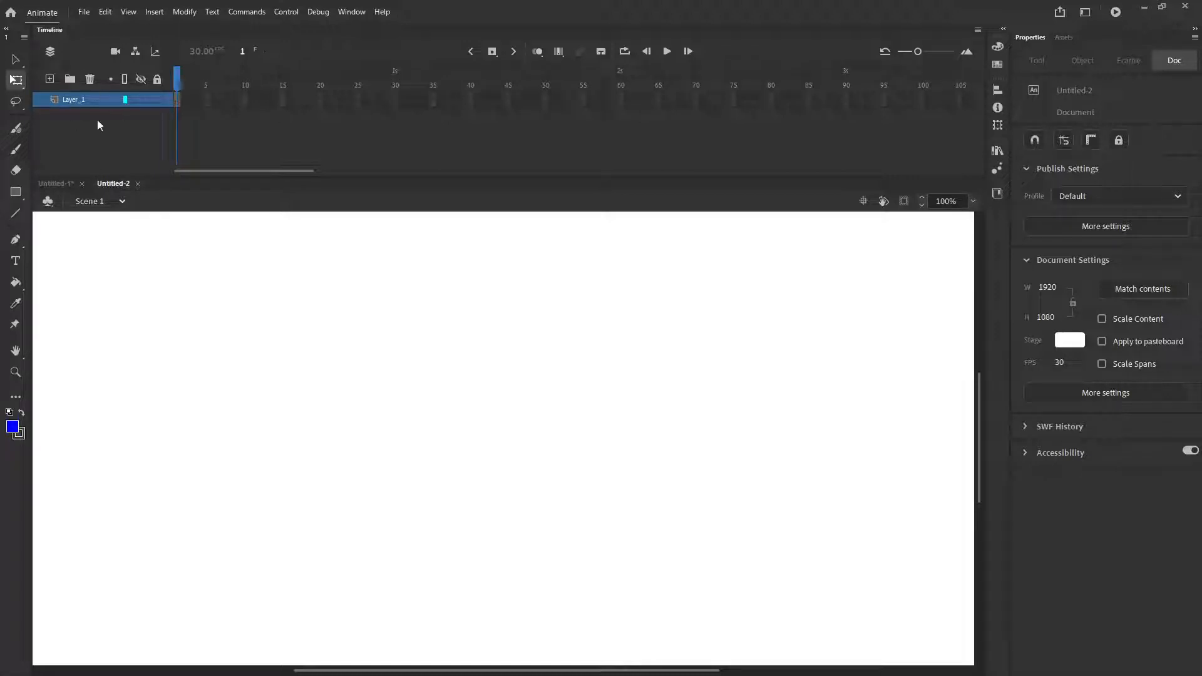
# Step: Create a new 1920 × 1080 document at 30 fps
pyautogui.click(83, 11)
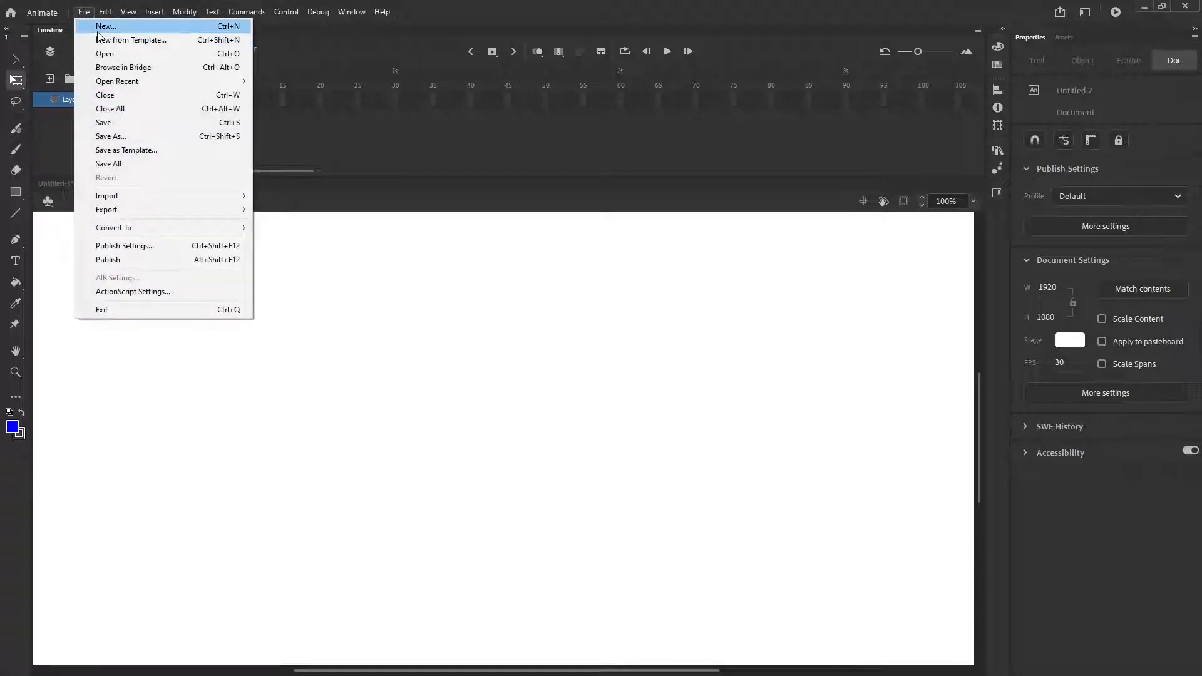
pyautogui.click(94, 25)
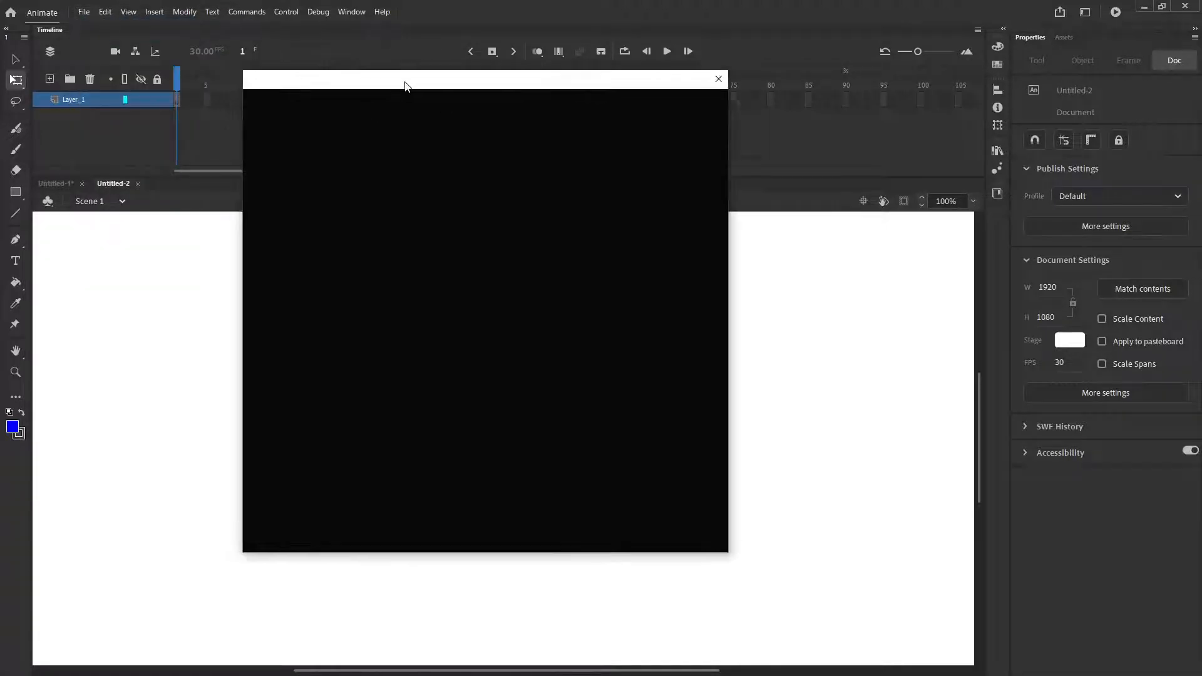
pyautogui.doubleClick(323, 260)
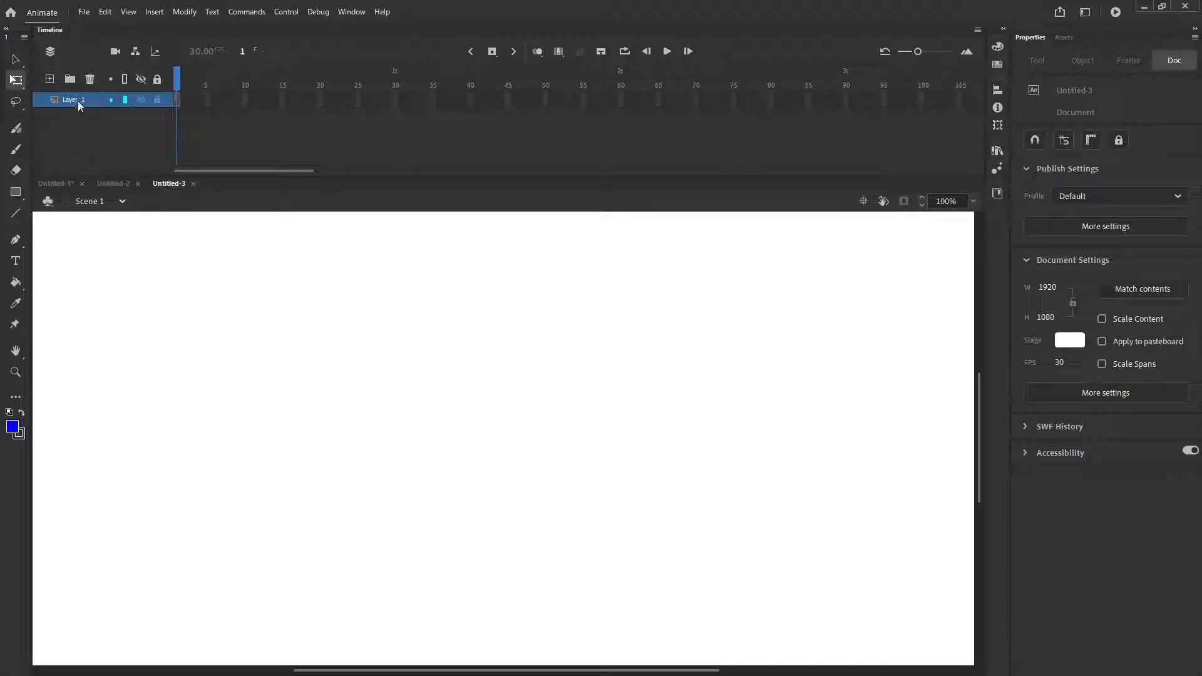
# Step: Try the Show All and 100% magnifications, and set the stage view to Fit in Window
pyautogui.click(972, 201)
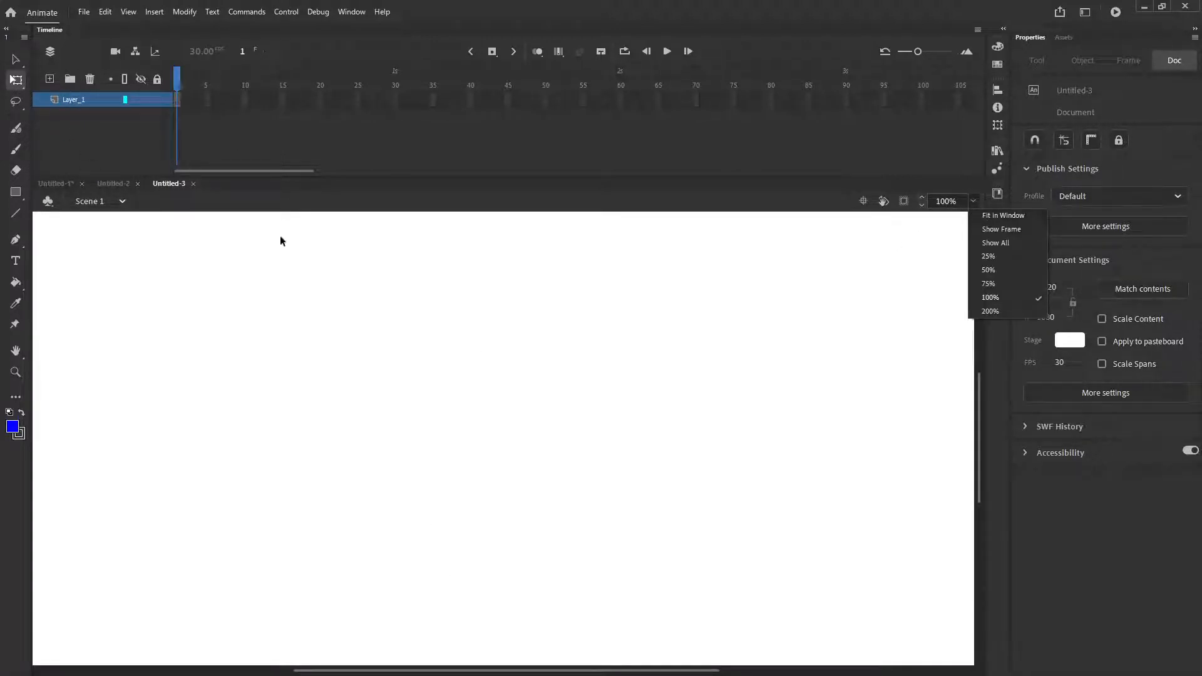
pyautogui.click(1002, 241)
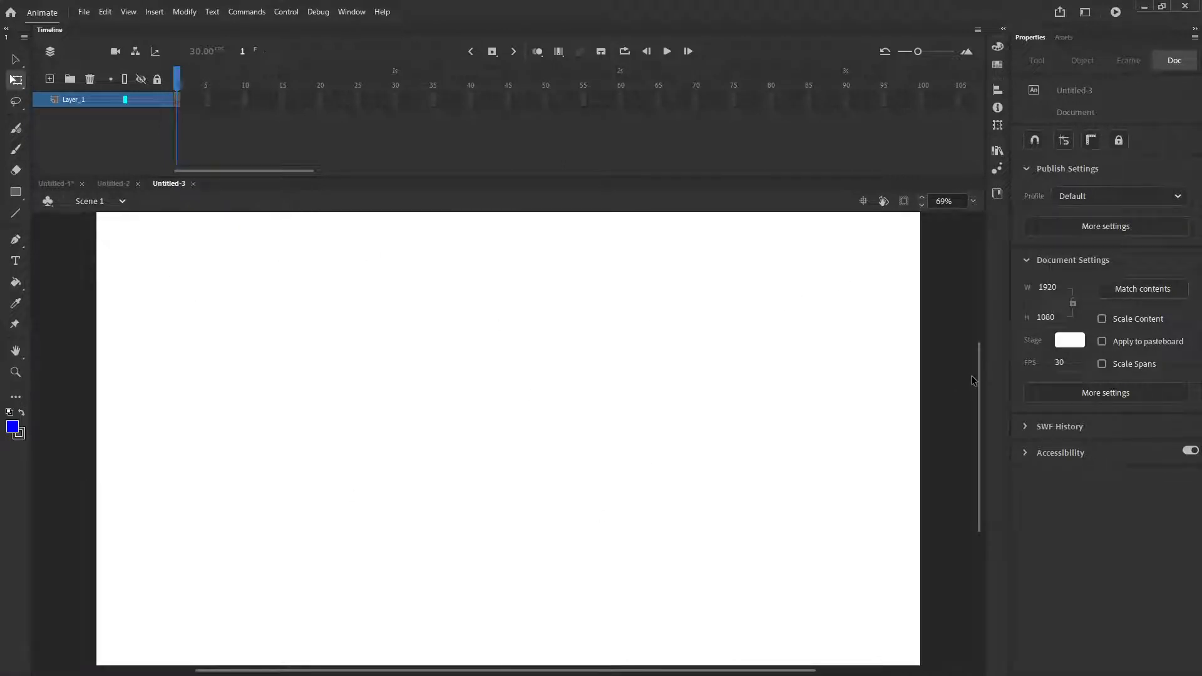
pyautogui.moveTo(978, 375)
pyautogui.mouseDown()
pyautogui.moveTo(979, 359)
pyautogui.moveTo(989, 392)
pyautogui.moveTo(978, 367)
pyautogui.mouseUp()
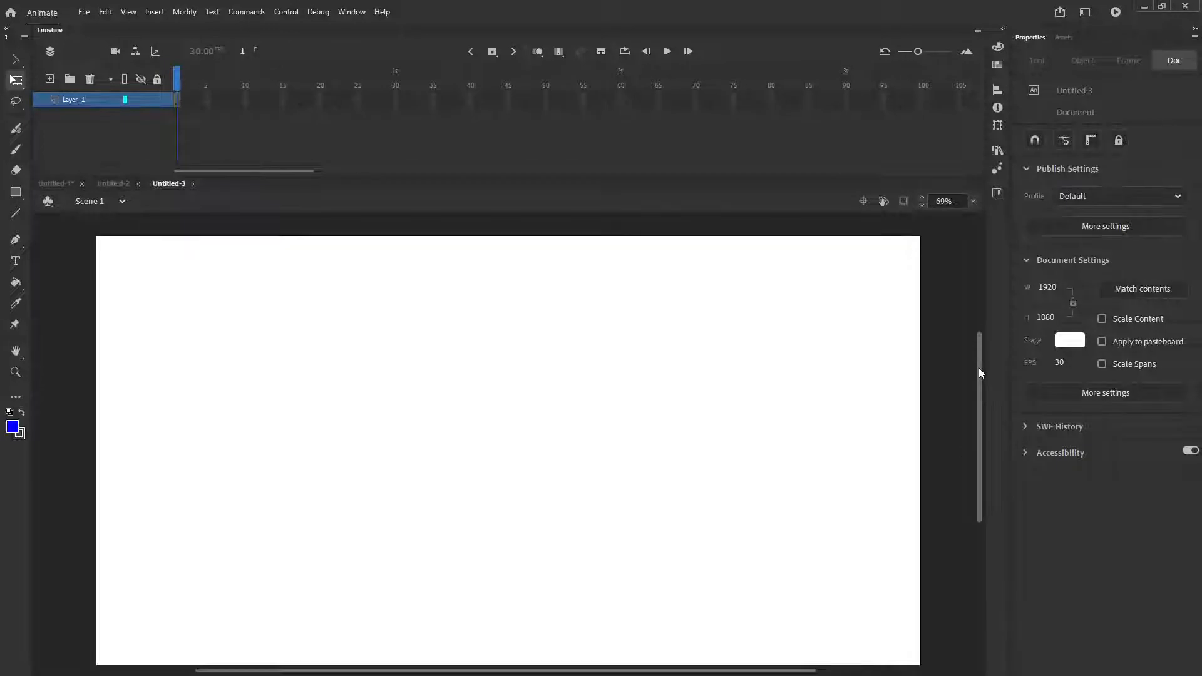
pyautogui.click(974, 201)
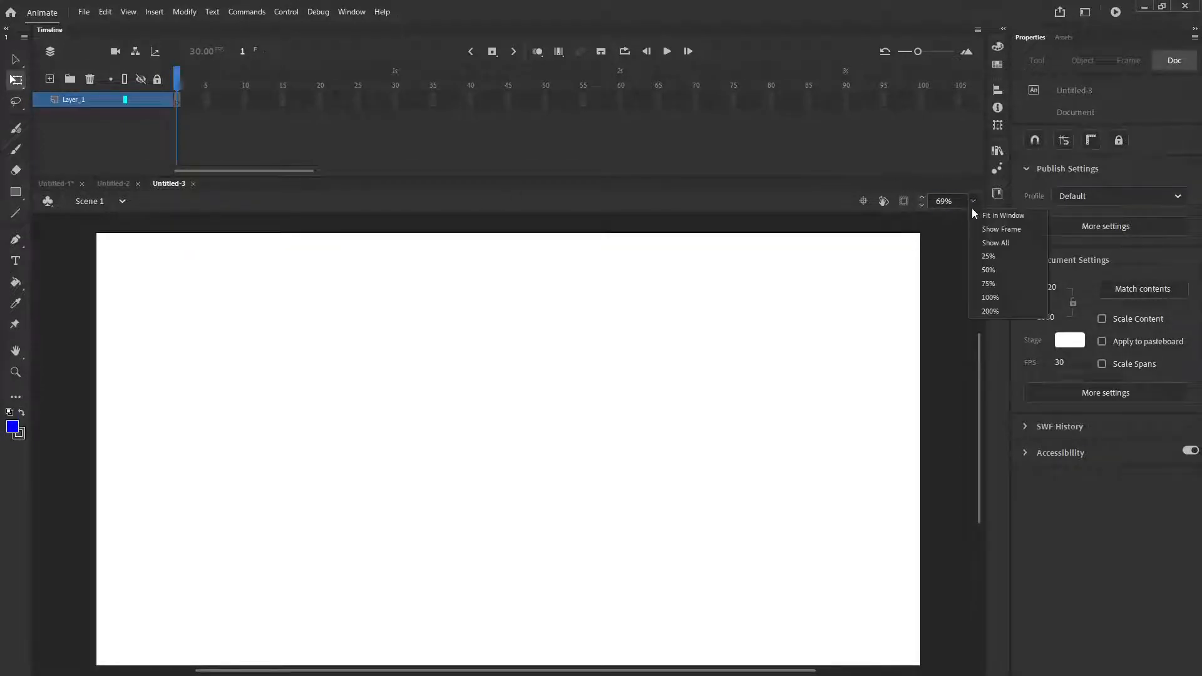
pyautogui.click(997, 288)
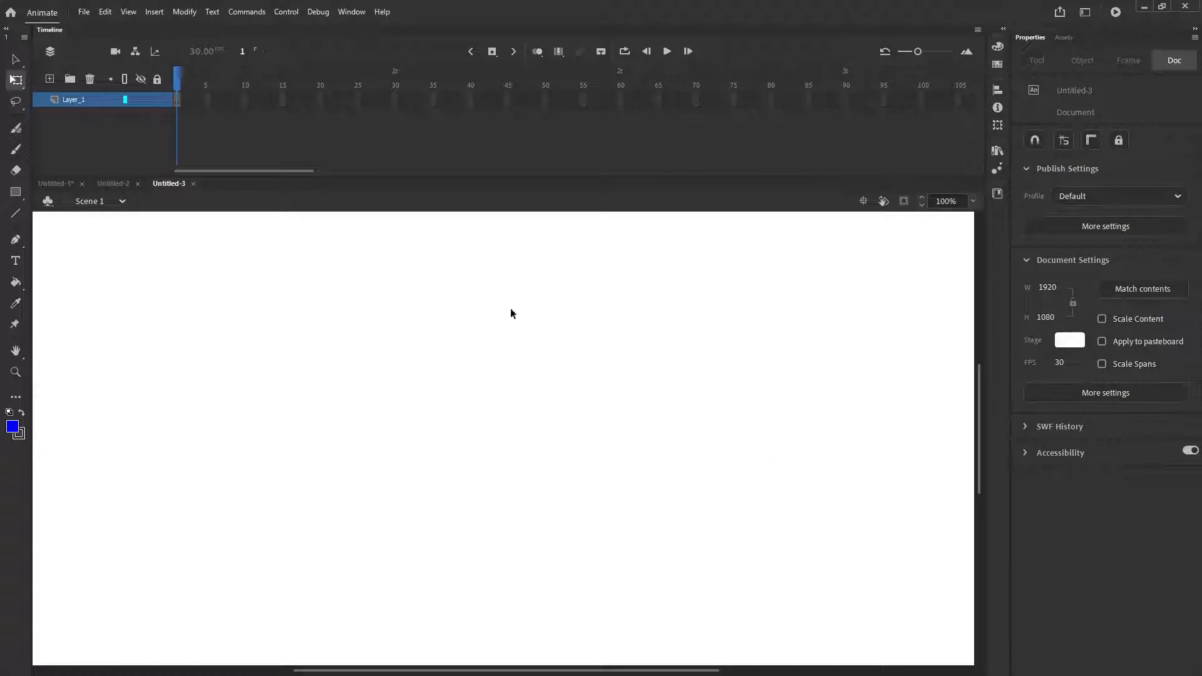
pyautogui.click(974, 202)
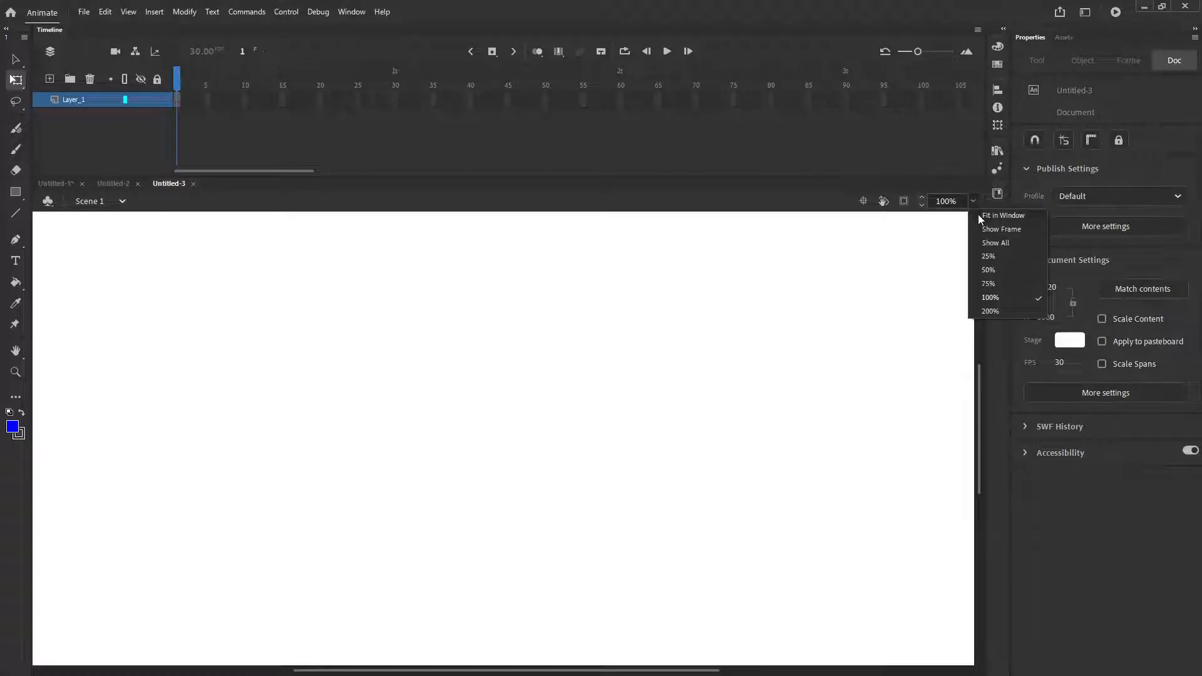
pyautogui.click(980, 216)
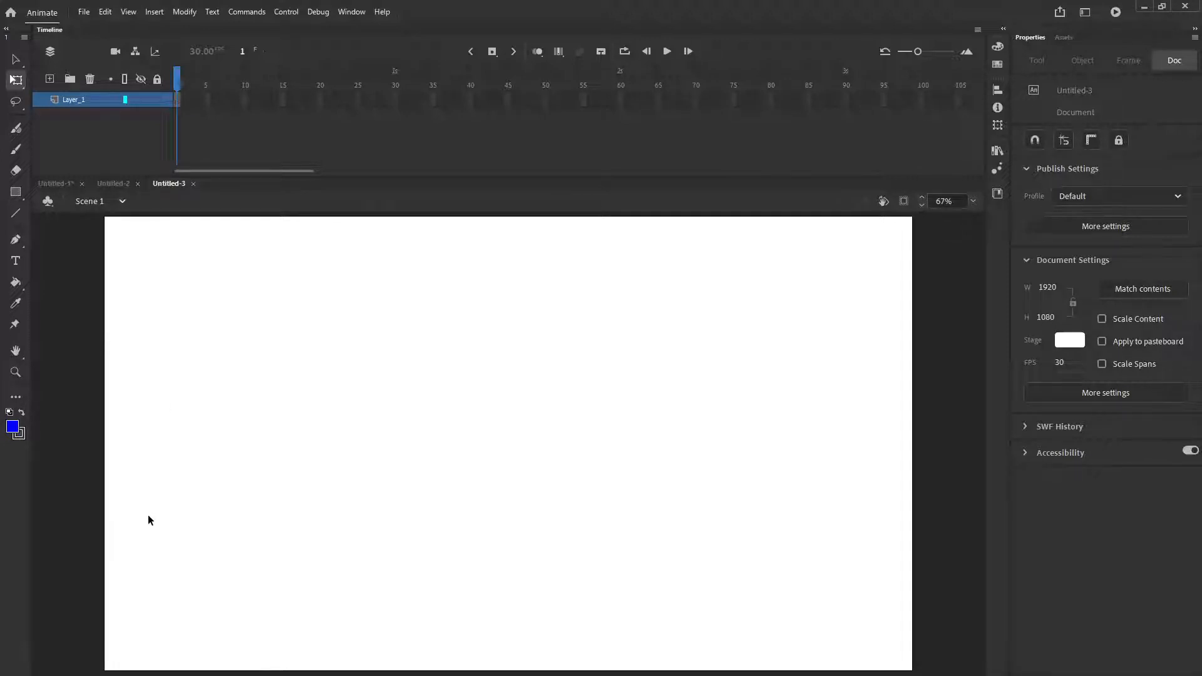
# Step: Close the Untitled-2 and Untitled-1 documents, discarding the changes to Untitled-1
pyautogui.click(137, 183)
pyautogui.click(81, 184)
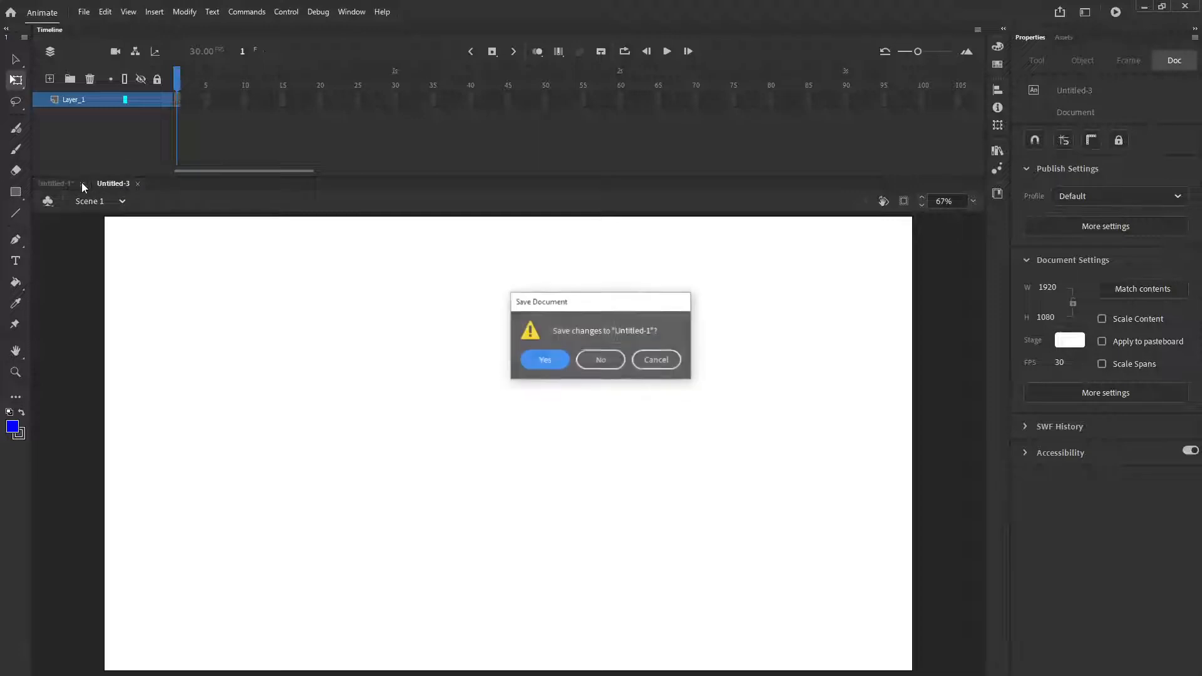
pyautogui.click(602, 358)
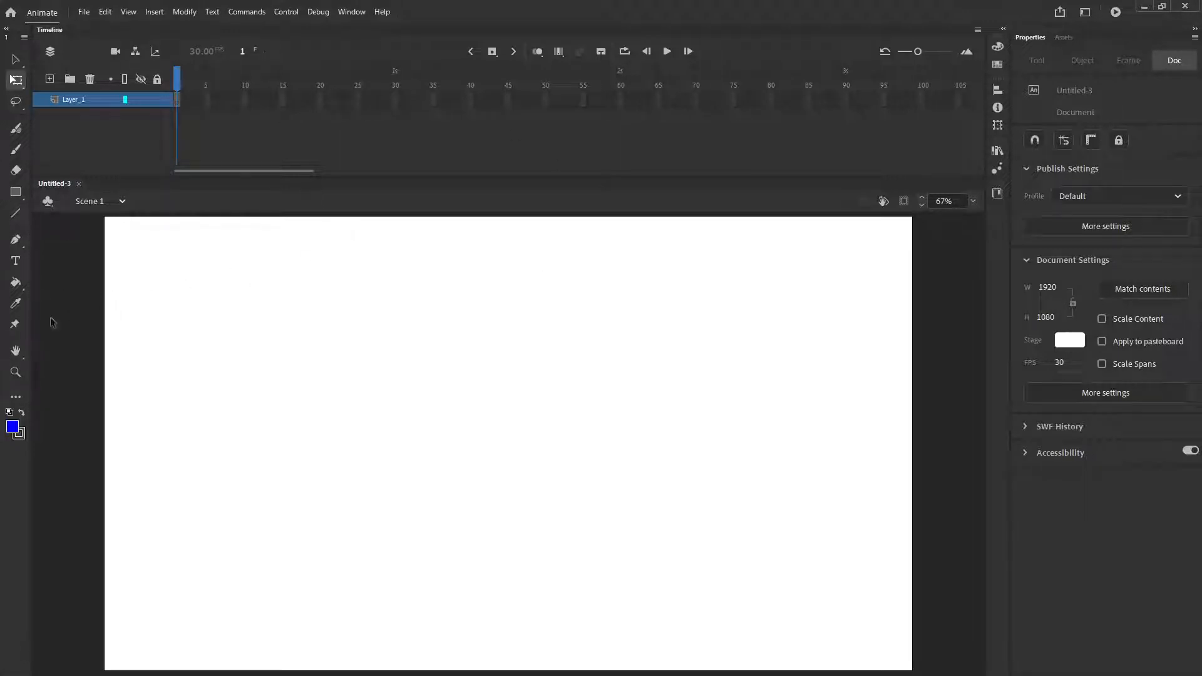
# Step: Show the rulers and place a vertical guide at about 500 px on the horizontal ruler
pyautogui.click(184, 11)
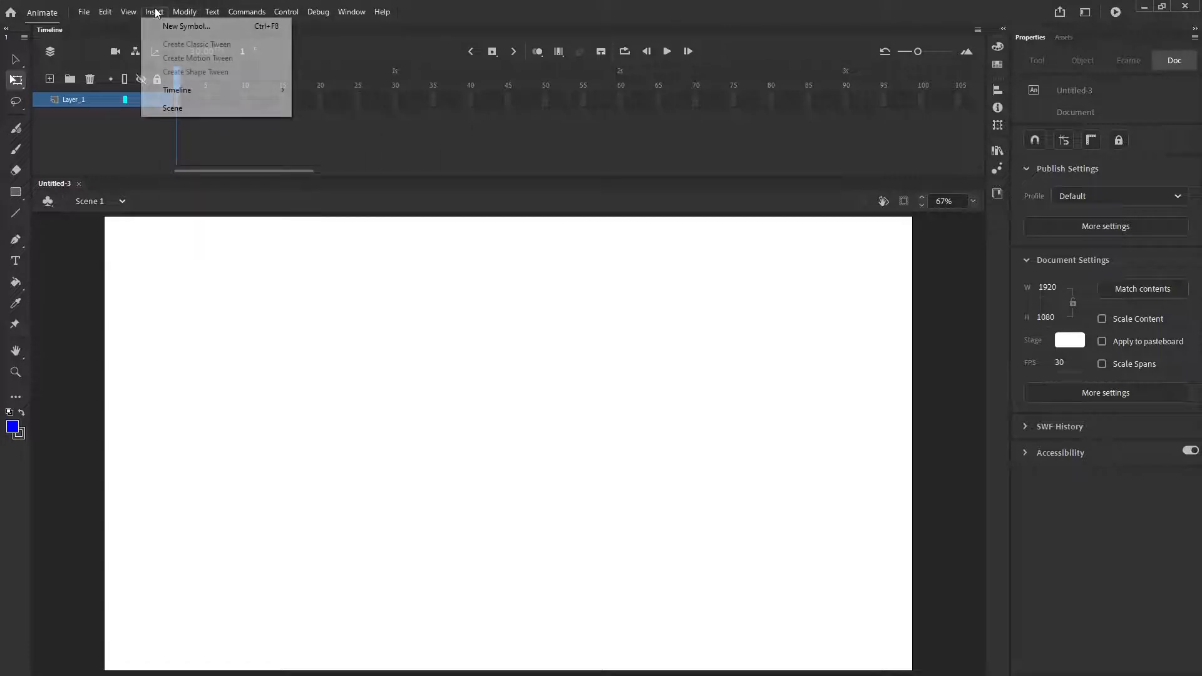
pyautogui.moveTo(157, 16)
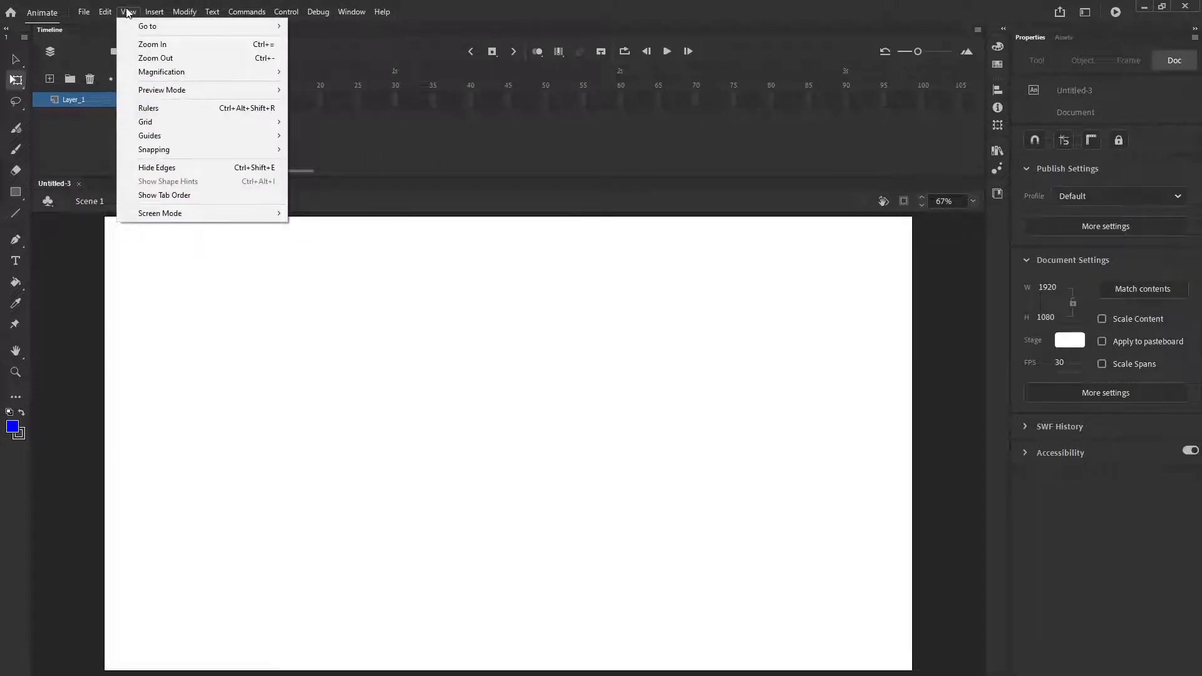
pyautogui.click(155, 111)
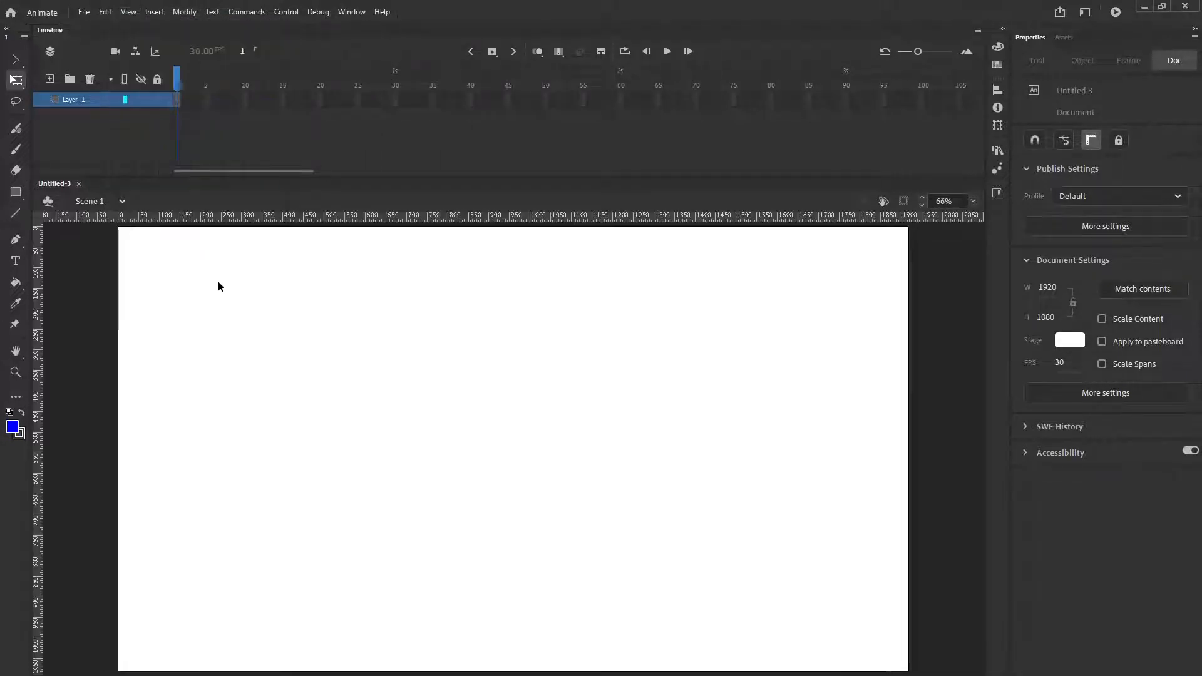
pyautogui.moveTo(38, 336); pyautogui.dragTo(324, 324)
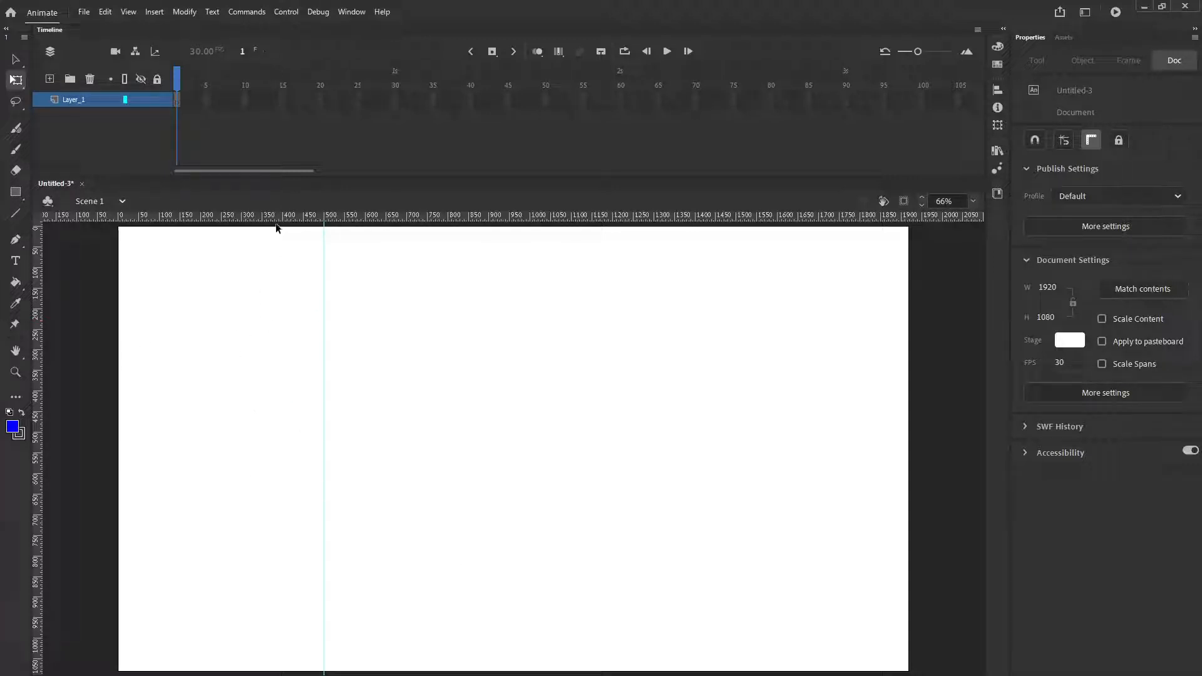
# Step: Place a horizontal guide at about 500 px on the vertical ruler, ending with the whole stage fitted in the window
pyautogui.moveTo(272, 222); pyautogui.dragTo(285, 131)
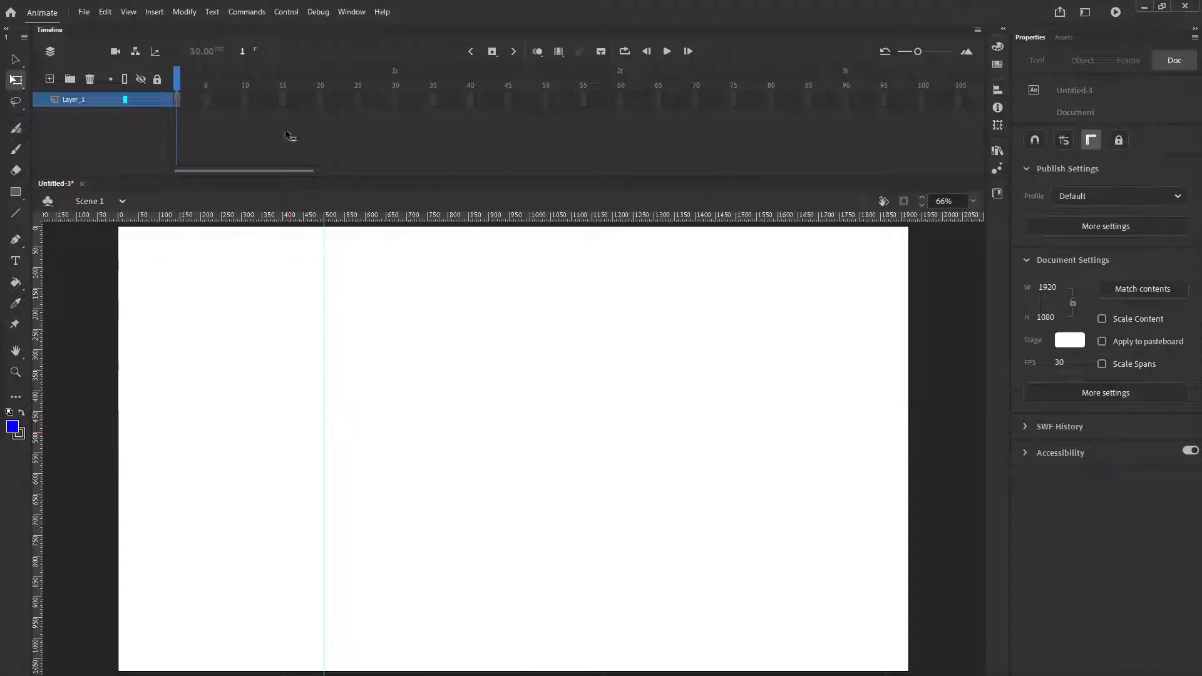
pyautogui.click(16, 374)
pyautogui.click(52, 438)
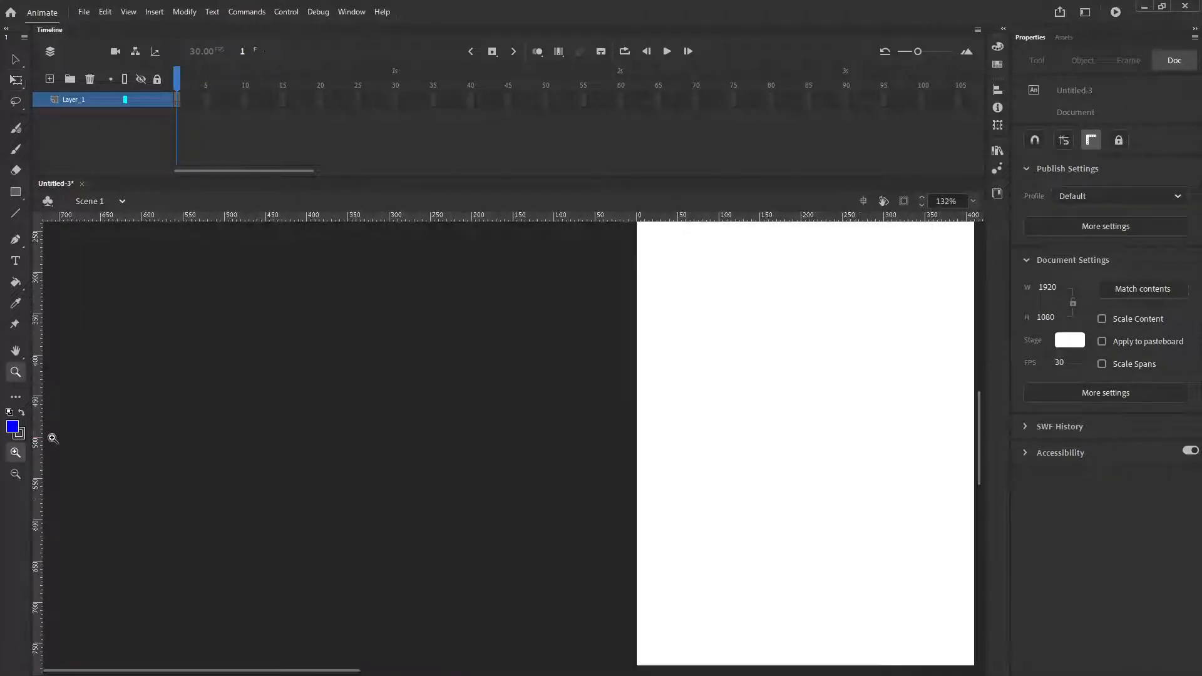
pyautogui.click(115, 456)
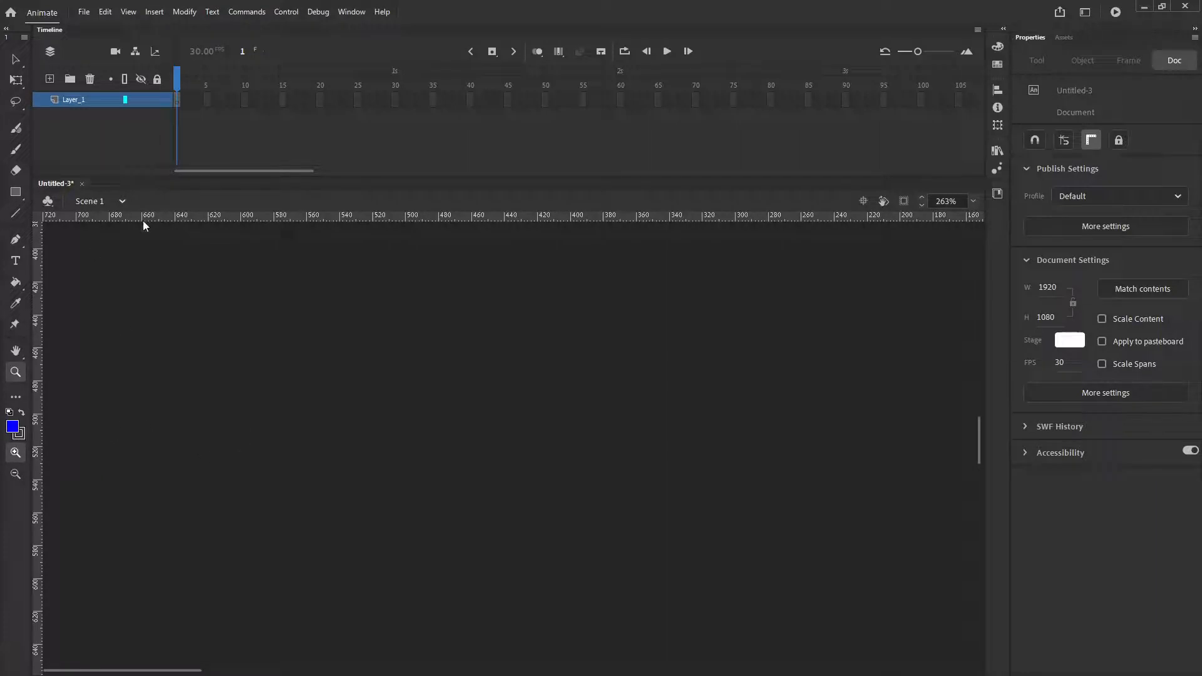
pyautogui.moveTo(143, 219); pyautogui.dragTo(142, 414)
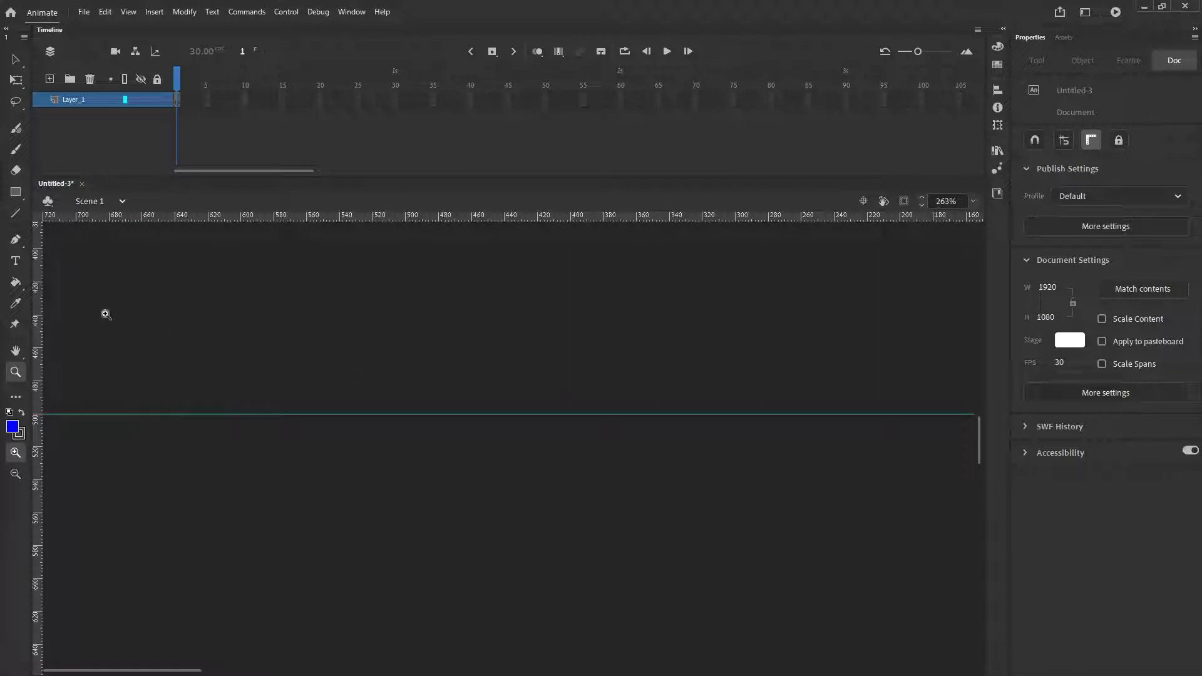
pyautogui.doubleClick(17, 352)
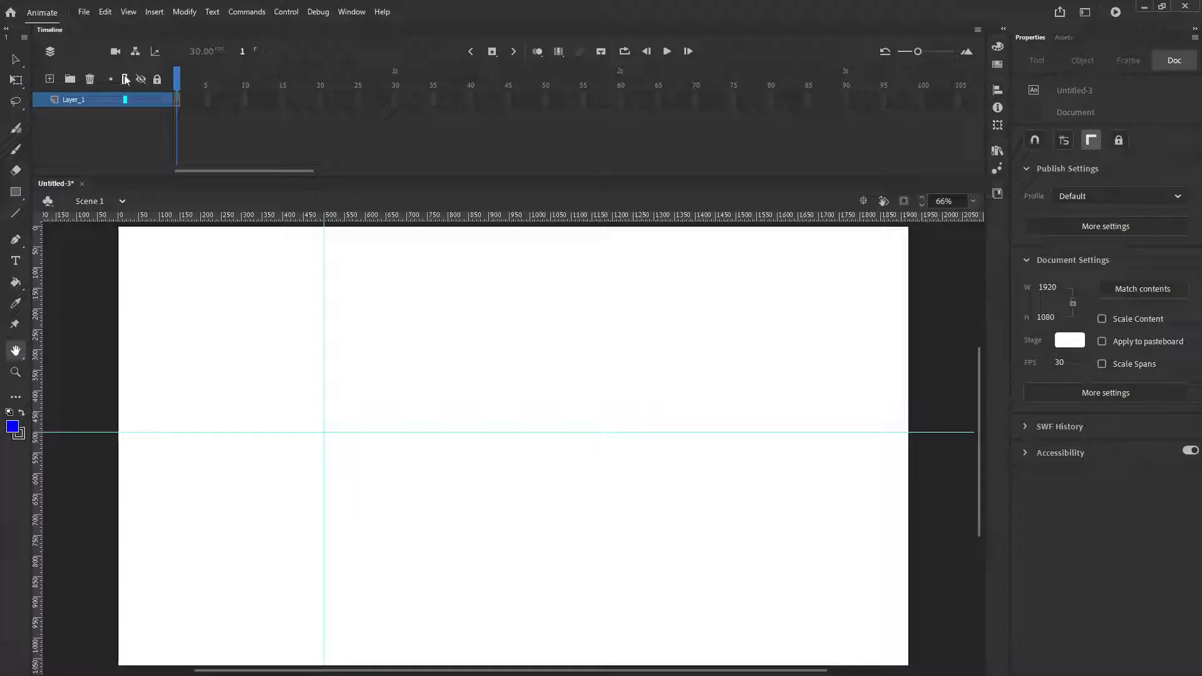
# Step: Pan the stage with the Hand tool and fit the whole stage back in the window
pyautogui.click(19, 333)
pyautogui.click(15, 194)
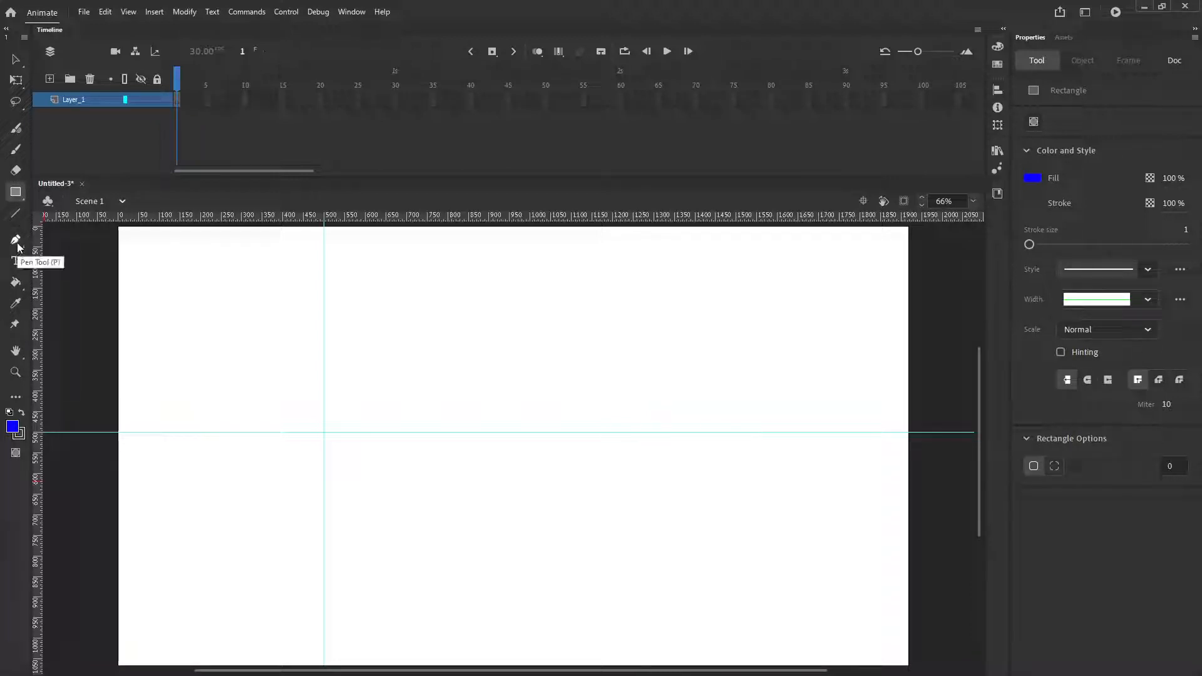
pyautogui.click(16, 352)
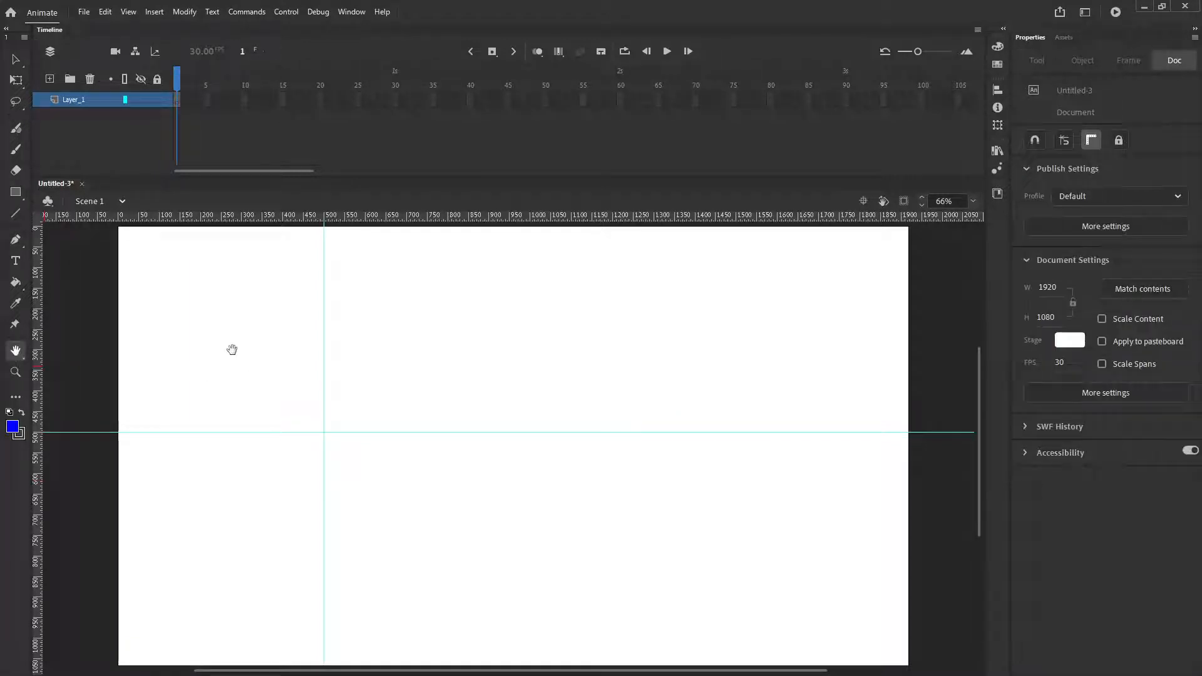
pyautogui.moveTo(231, 348); pyautogui.dragTo(276, 408)
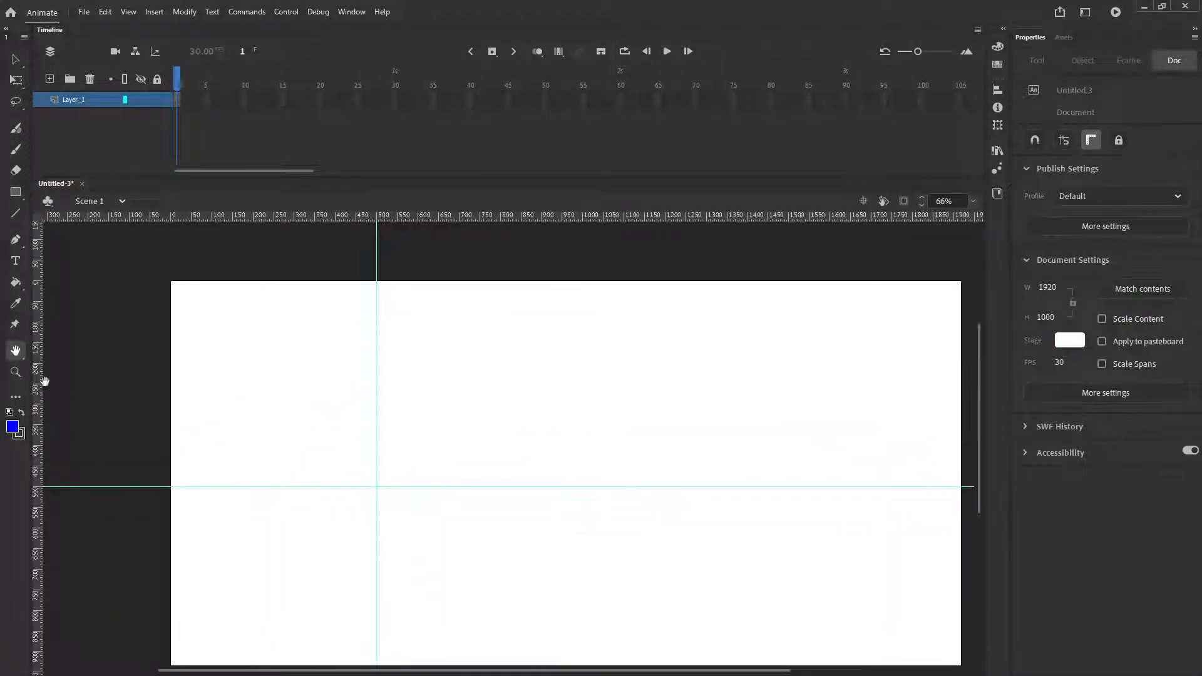
pyautogui.doubleClick(15, 351)
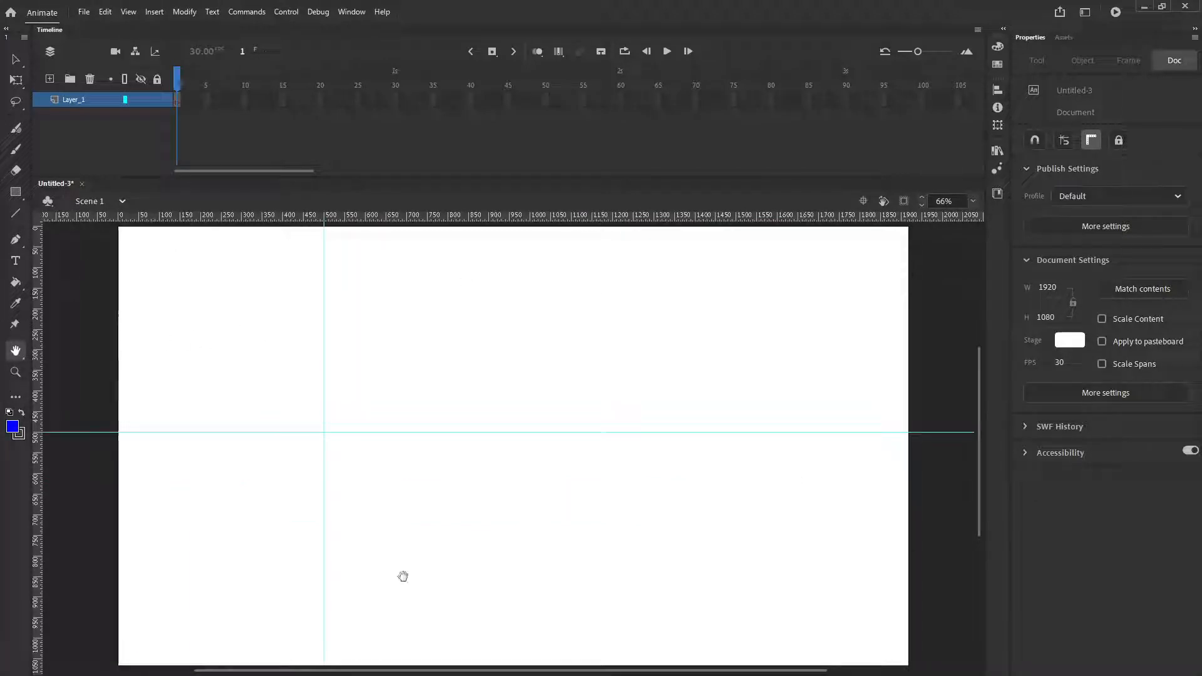
# Step: Magnify the stage with the Zoom tool, reset it to 100%, and fit the whole stage in the window
pyautogui.click(16, 372)
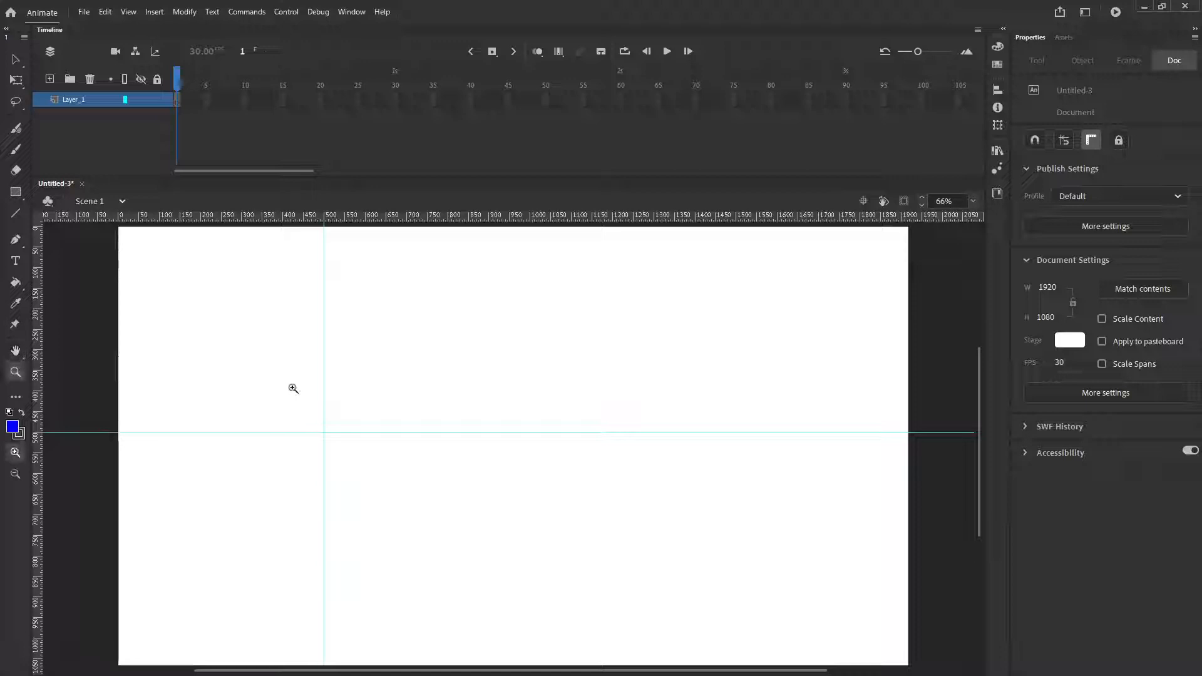
pyautogui.click(373, 388)
pyautogui.click(372, 389)
pyautogui.click(371, 388)
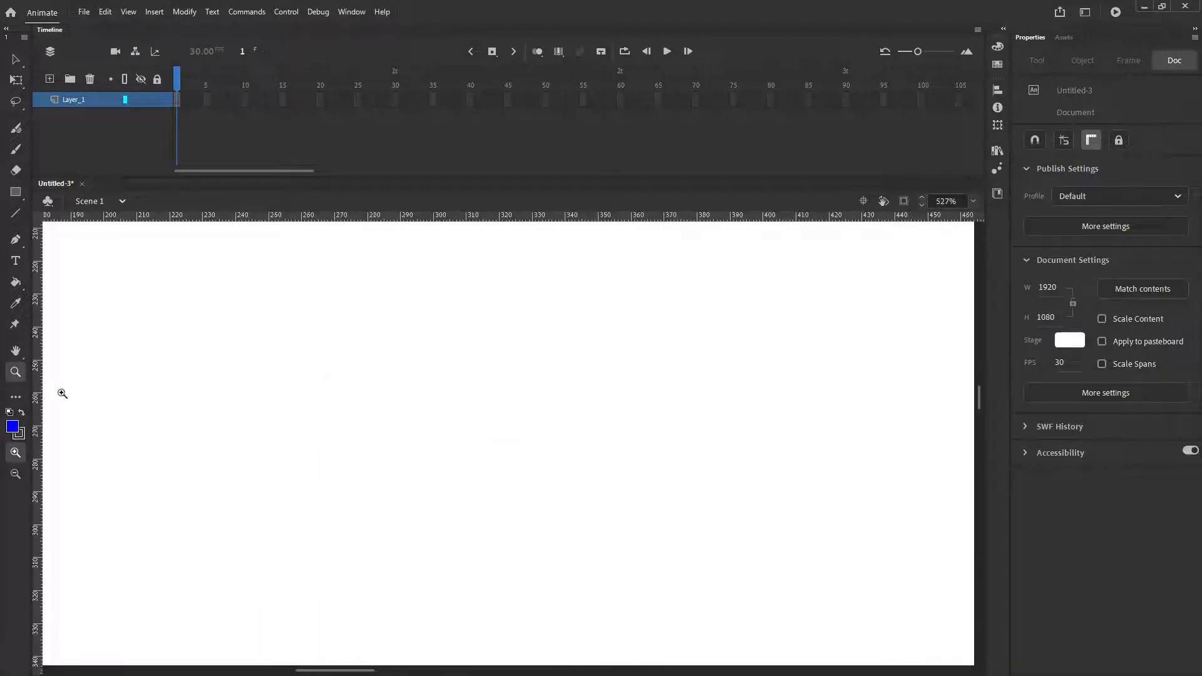
pyautogui.doubleClick(17, 372)
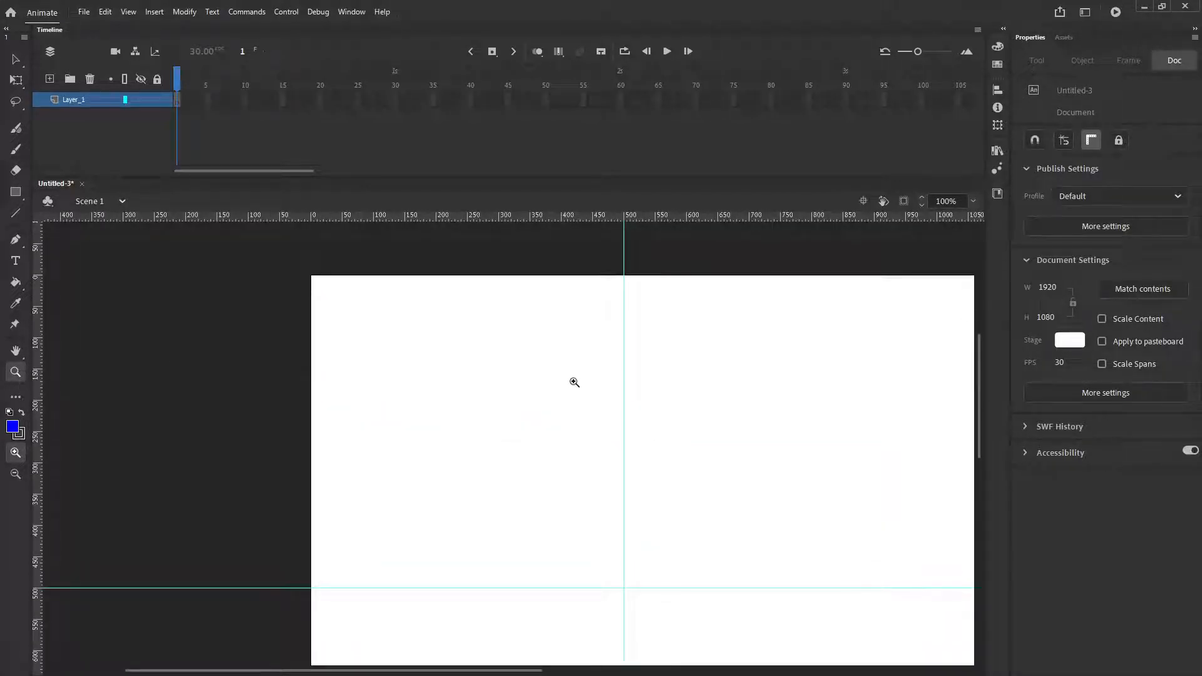
pyautogui.doubleClick(16, 351)
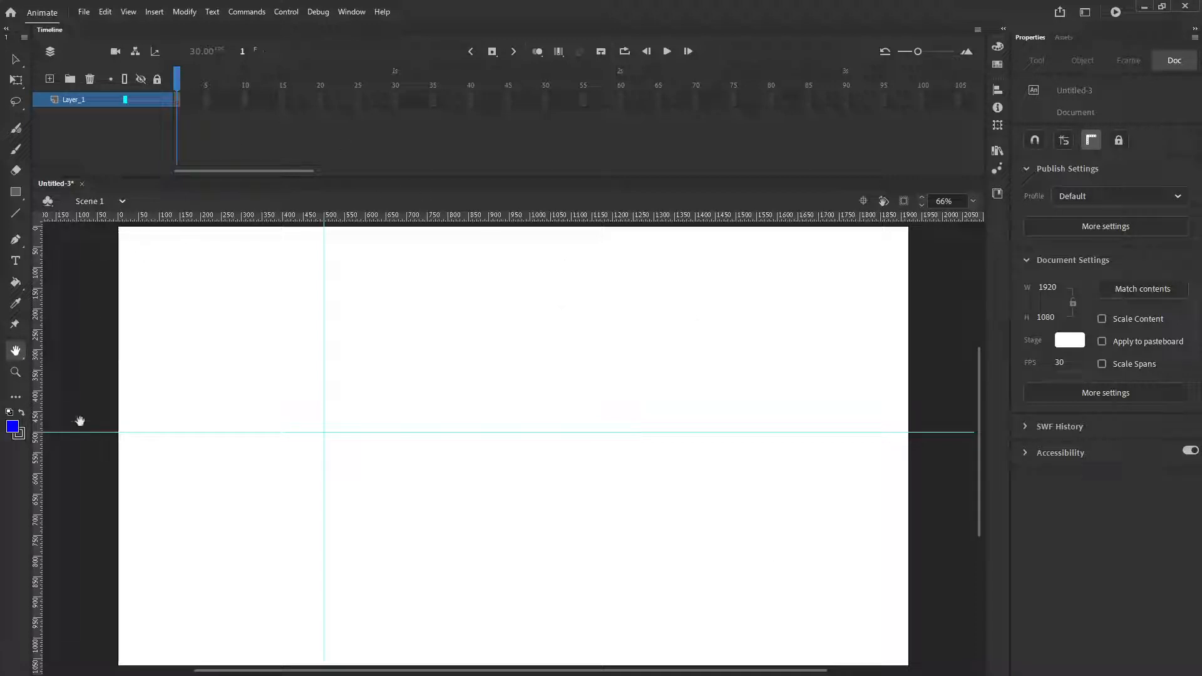
# Step: Draw a blue rectangle about 515 × 355 px over the guide intersection with Object Drawing mode on
pyautogui.click(15, 194)
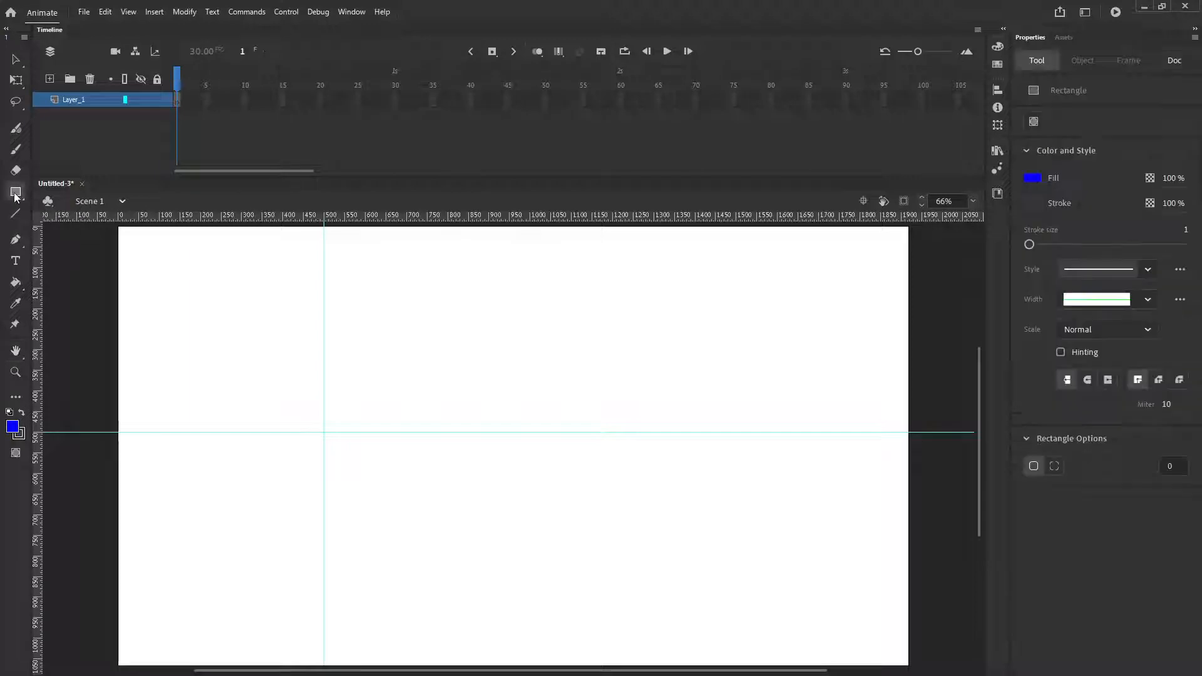
pyautogui.click(15, 454)
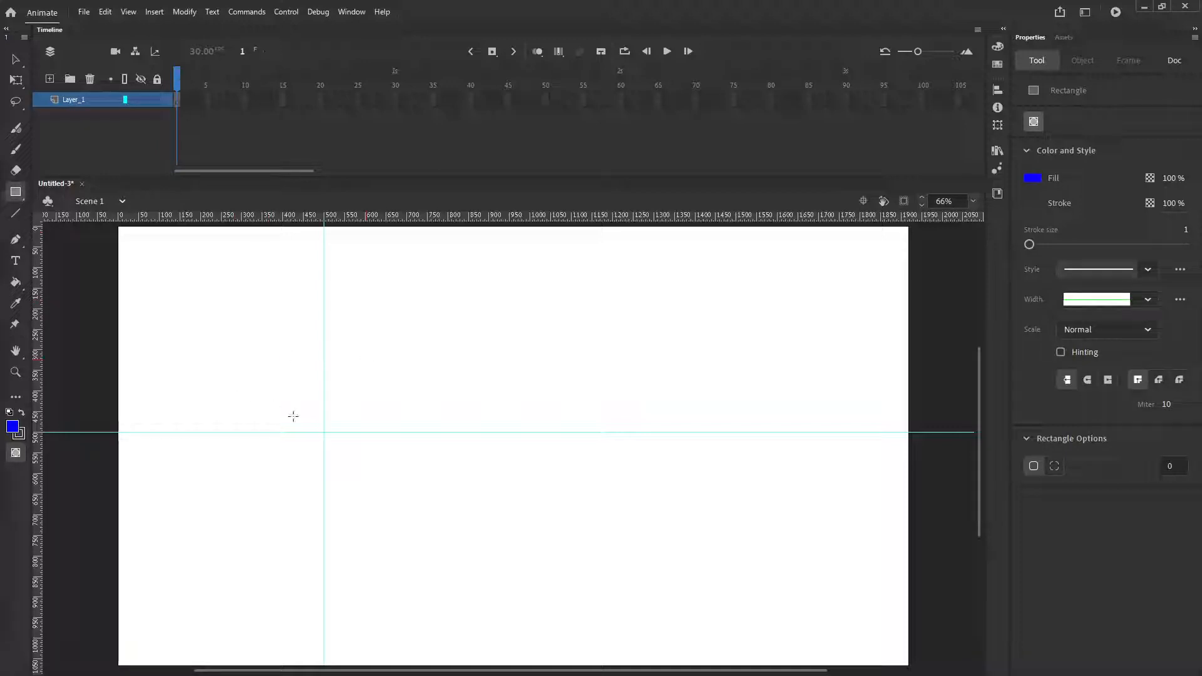
pyautogui.moveTo(256, 374); pyautogui.dragTo(468, 521)
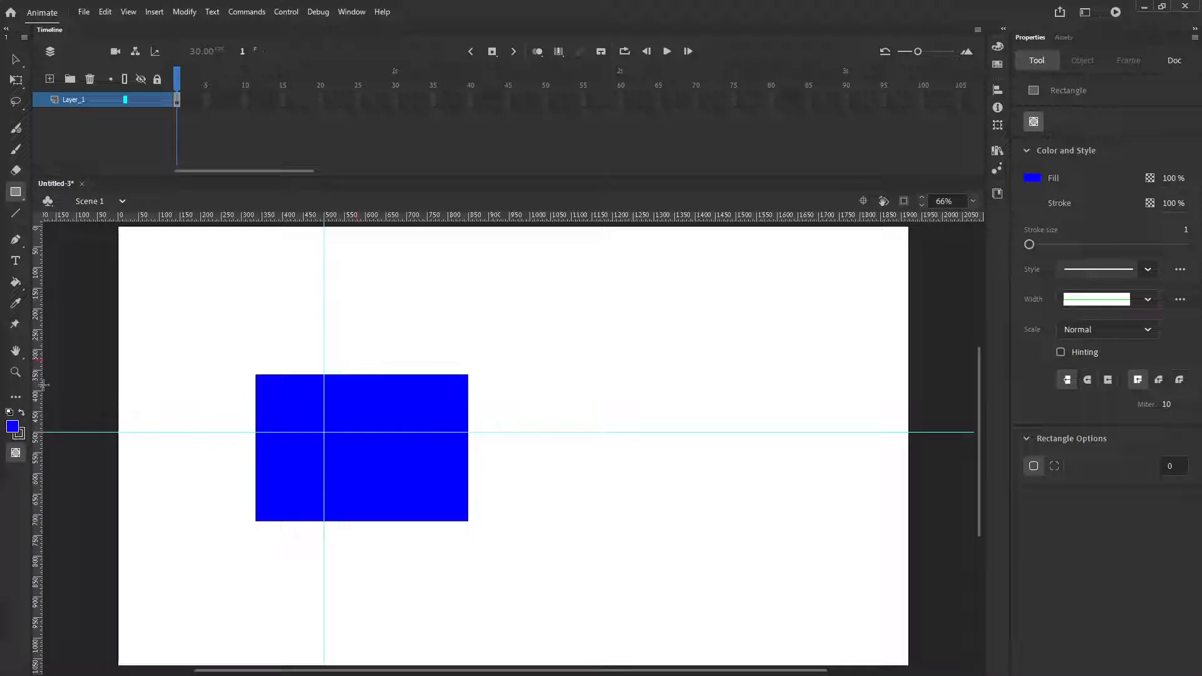
# Step: Set the fill to #33CC99 and draw a rectangle about 460 × 380 px overlapping the blue rectangle's upper-right corner
pyautogui.click(14, 428)
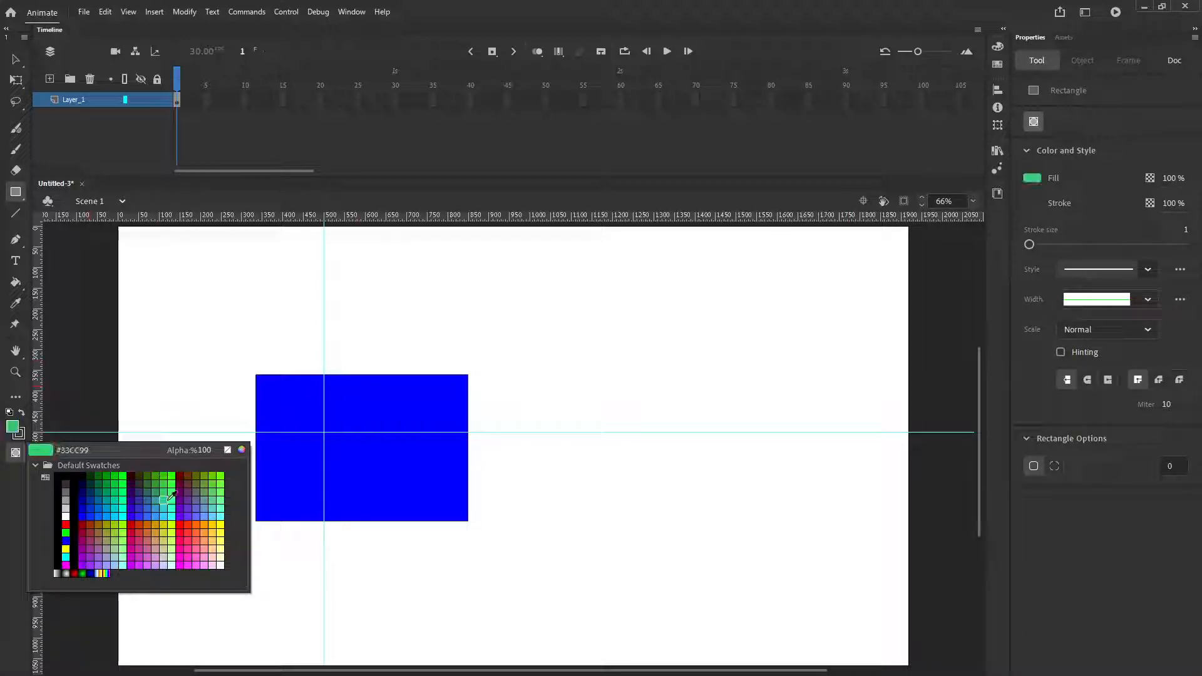
pyautogui.click(166, 497)
pyautogui.moveTo(421, 318); pyautogui.dragTo(499, 391)
pyautogui.moveTo(608, 474); pyautogui.dragTo(611, 475)
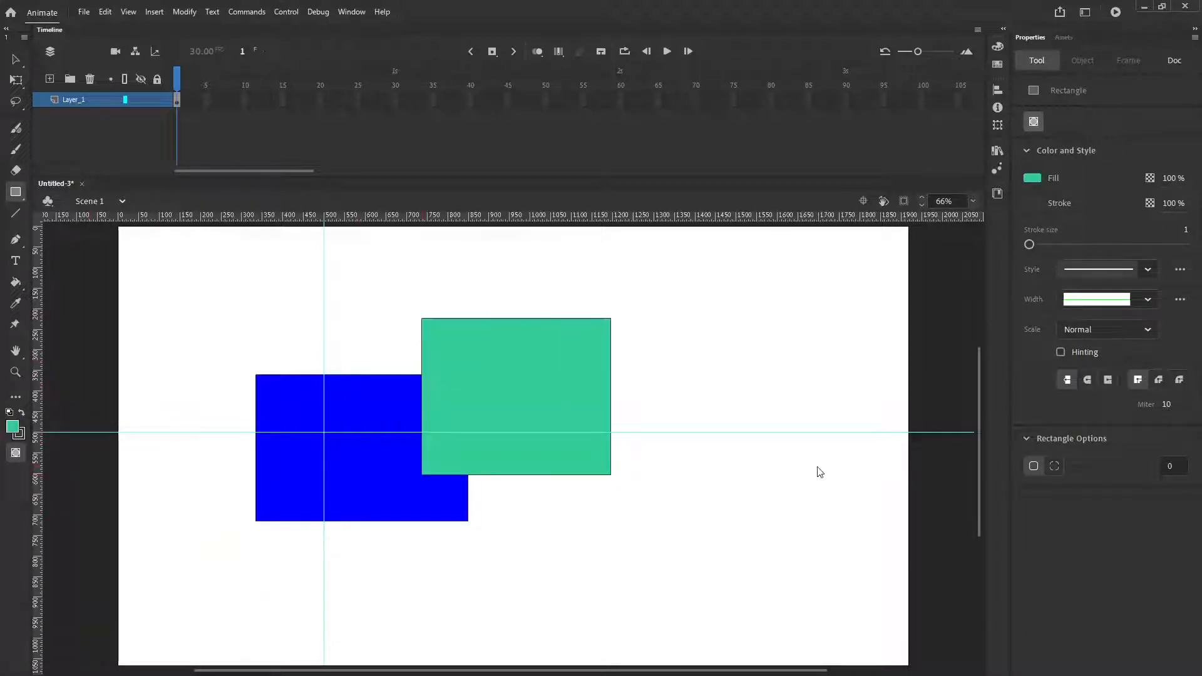
# Step: Set the fill to cyan and draw a rectangle about 469 × 415 px overlapping the green rectangle's lower-right corner
pyautogui.click(10, 430)
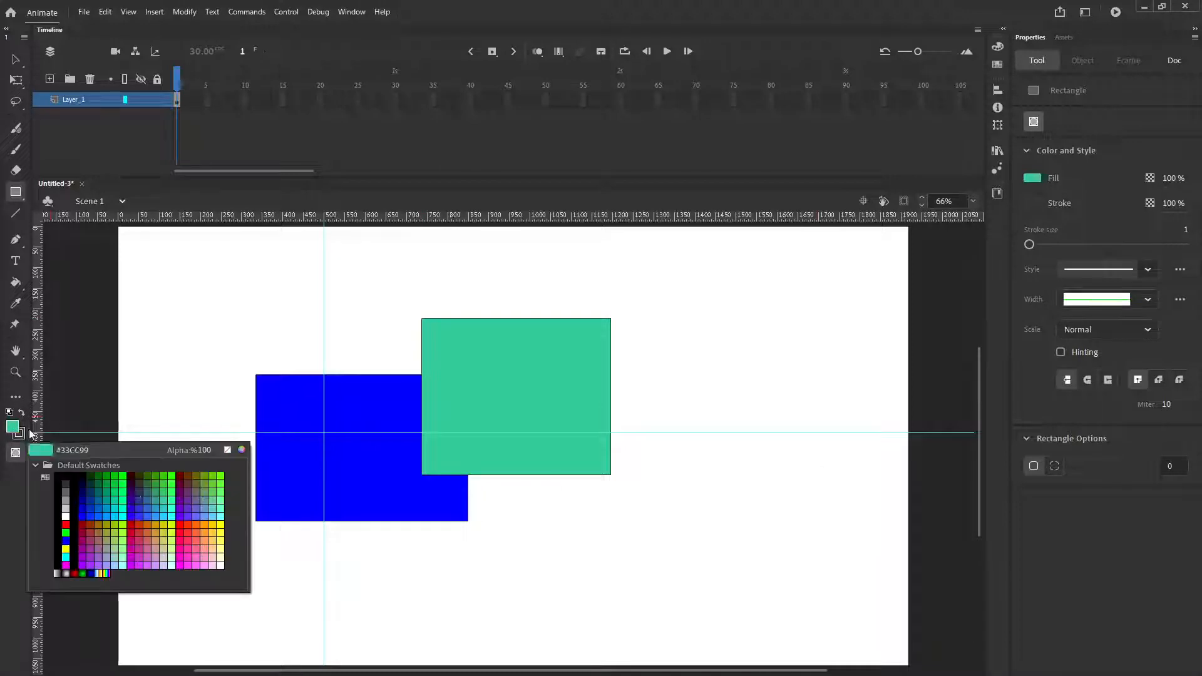
pyautogui.click(126, 512)
pyautogui.moveTo(751, 397); pyautogui.dragTo(558, 568)
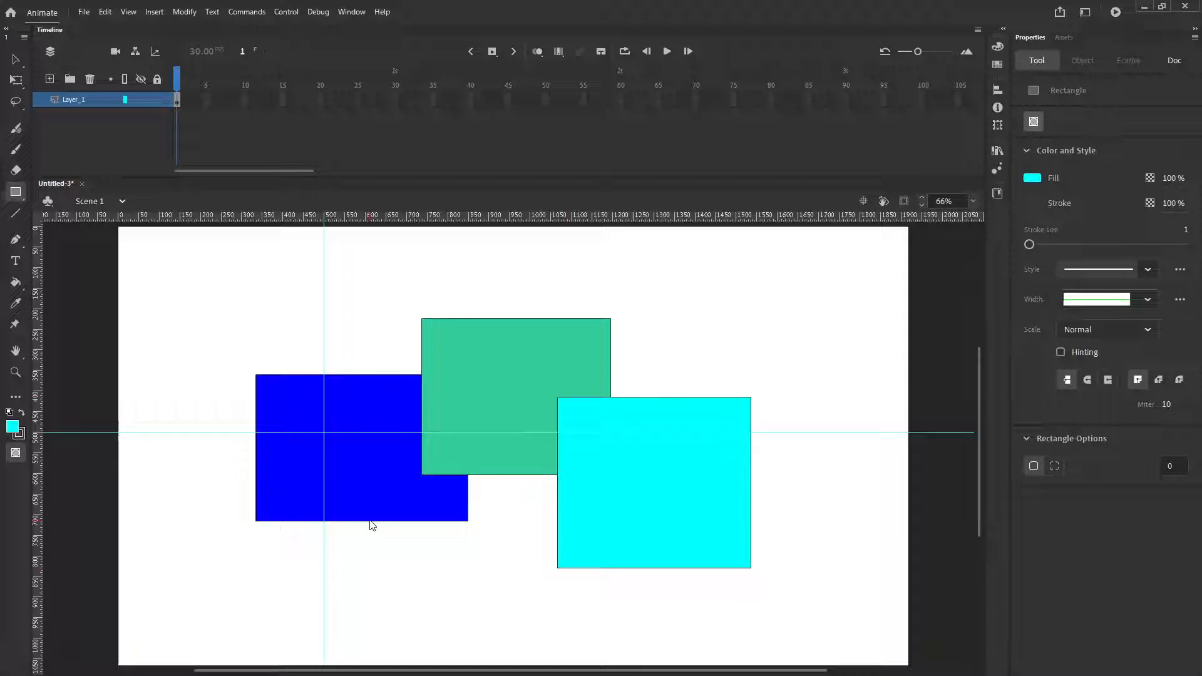
# Step: Move the blue, green and cyan rectangles separately with the Selection tool, leaving cyan overlapping the green rectangle's upper-right corner
pyautogui.click(15, 60)
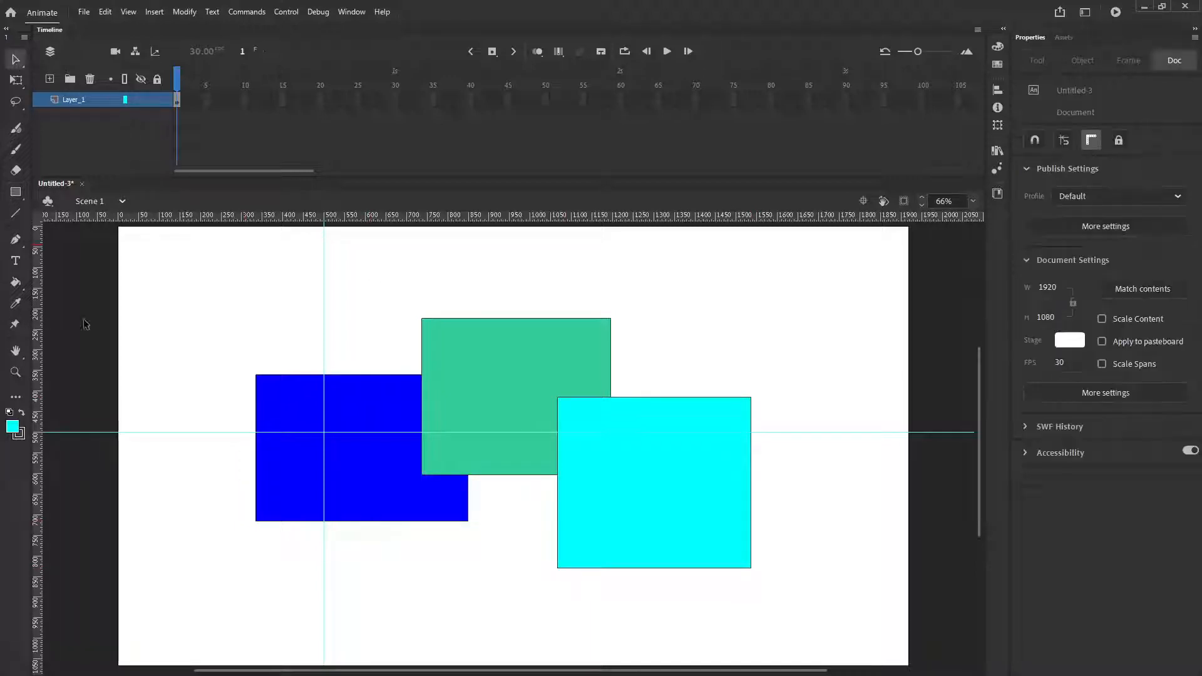
pyautogui.click(275, 418)
pyautogui.moveTo(275, 417); pyautogui.dragTo(320, 295)
pyautogui.moveTo(488, 371); pyautogui.dragTo(541, 338)
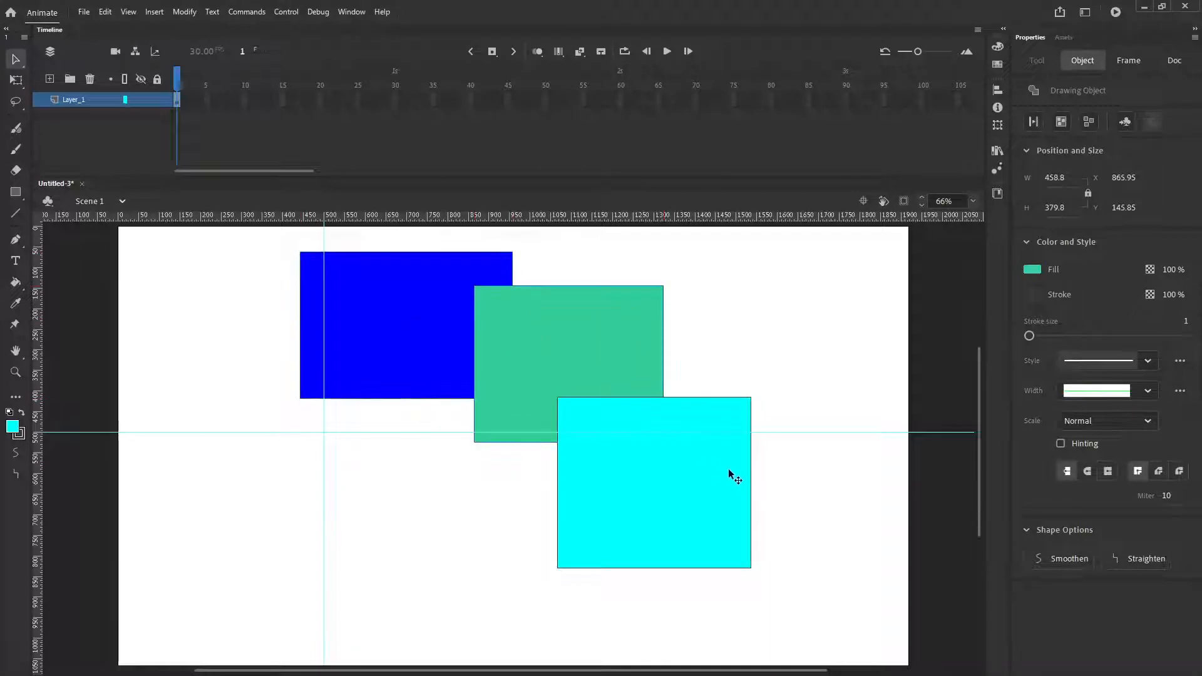
pyautogui.moveTo(732, 477); pyautogui.dragTo(743, 402)
pyautogui.moveTo(566, 412); pyautogui.dragTo(398, 498)
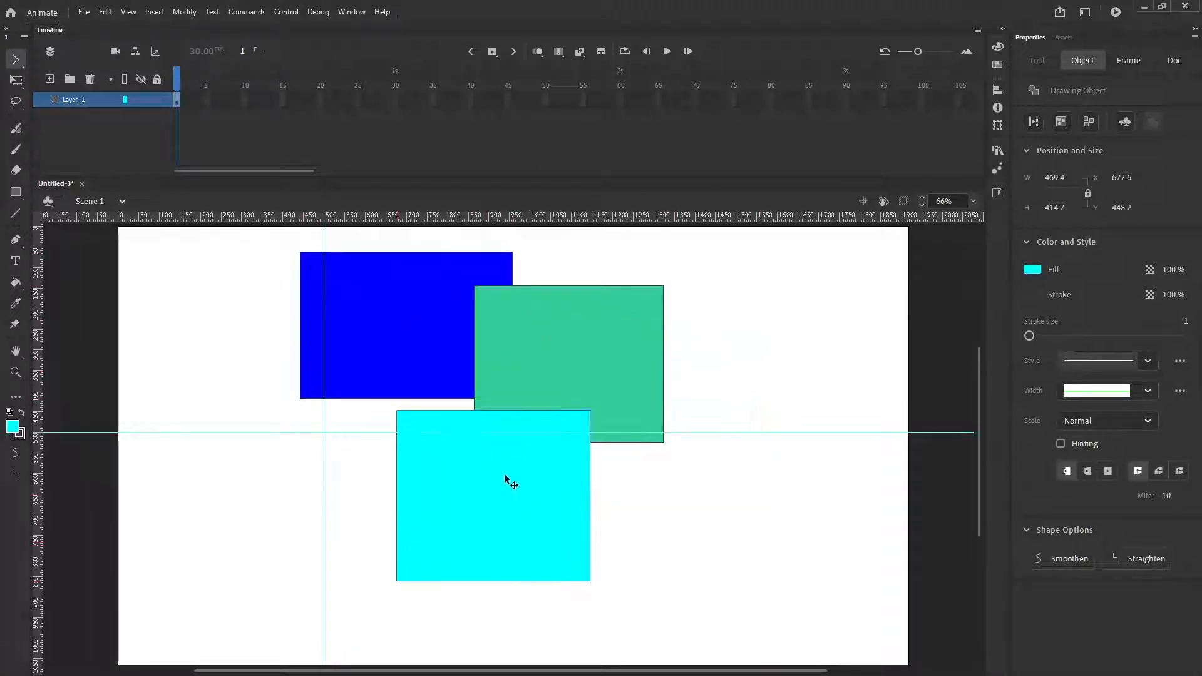
pyautogui.moveTo(508, 480); pyautogui.dragTo(625, 438)
pyautogui.moveTo(550, 309); pyautogui.dragTo(540, 335)
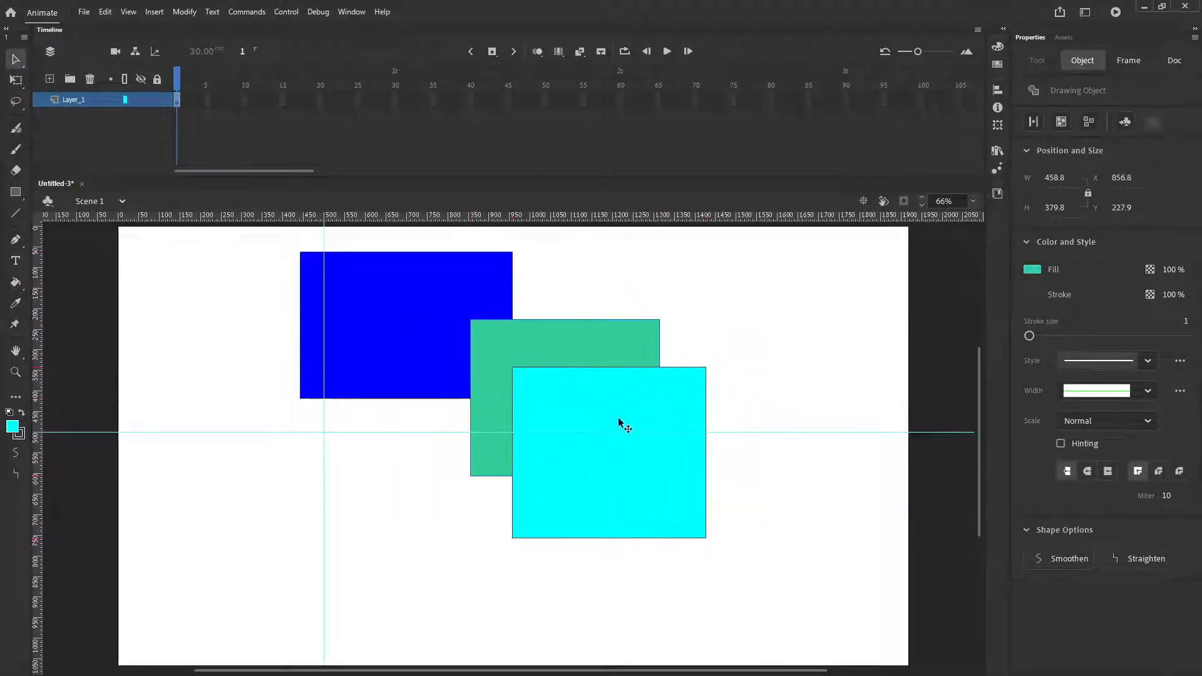
pyautogui.moveTo(620, 424); pyautogui.dragTo(661, 300)
pyautogui.moveTo(562, 343); pyautogui.dragTo(594, 369)
# Step: Bring the green rectangle to the front and move it so it overlaps both the blue and cyan rectangles
pyautogui.click(131, 13)
pyautogui.moveTo(185, 13)
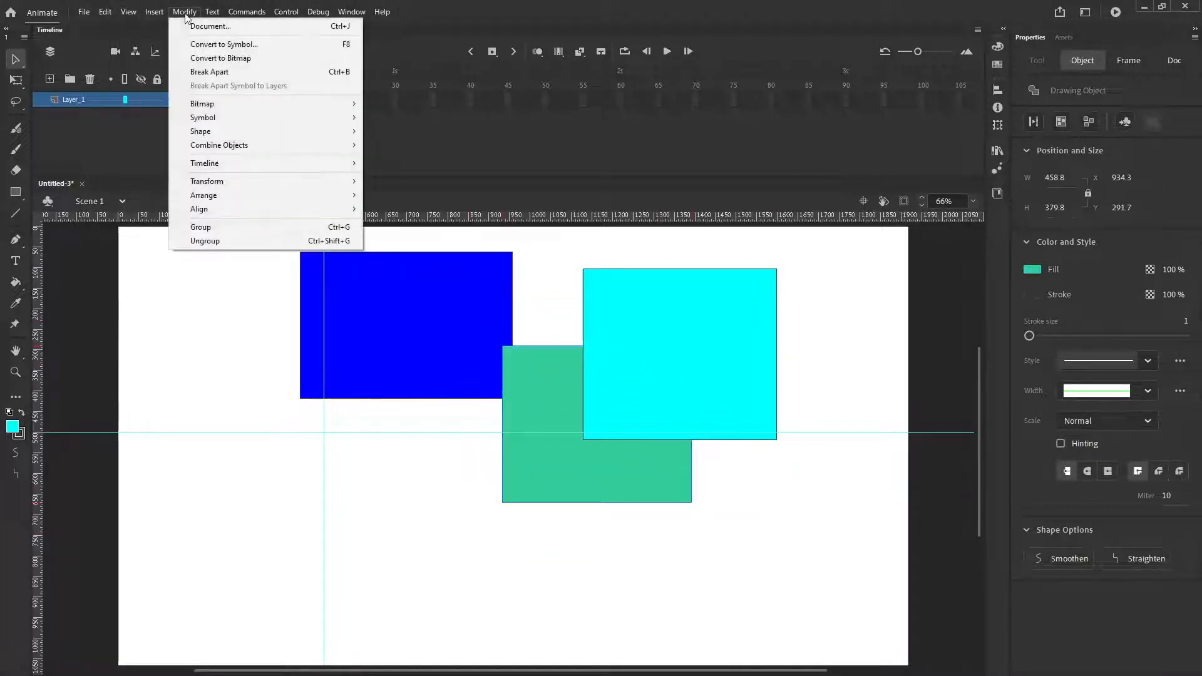
pyautogui.moveTo(194, 197)
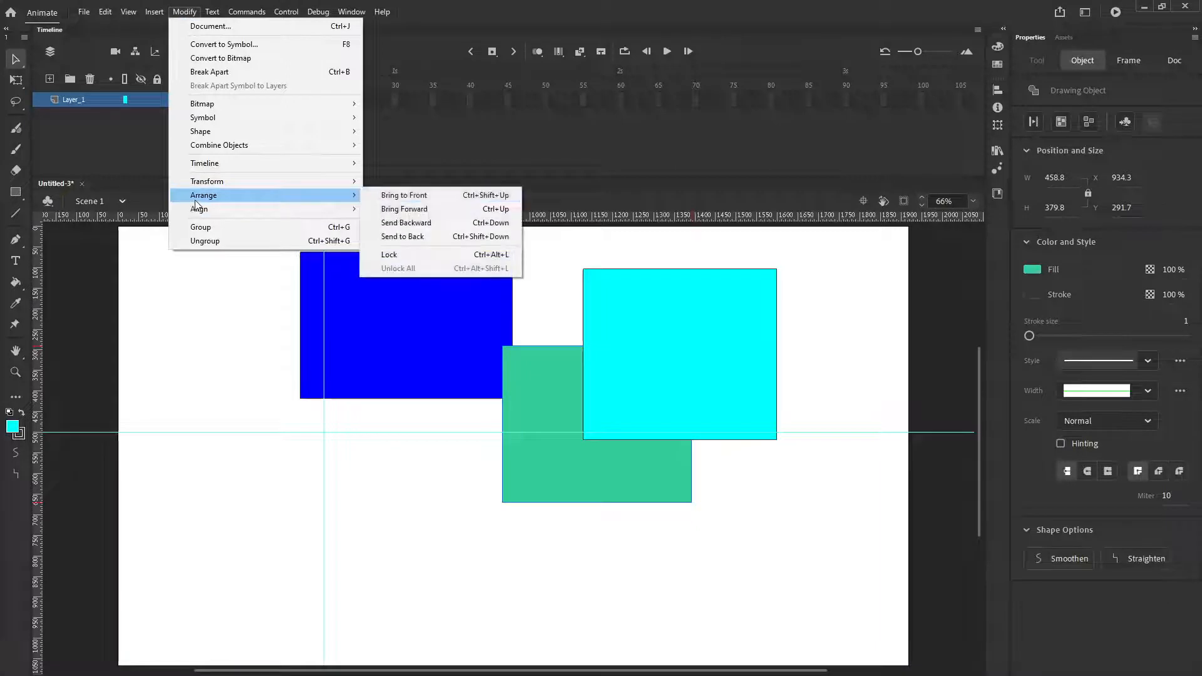
pyautogui.click(418, 198)
pyautogui.moveTo(611, 386); pyautogui.dragTo(558, 358)
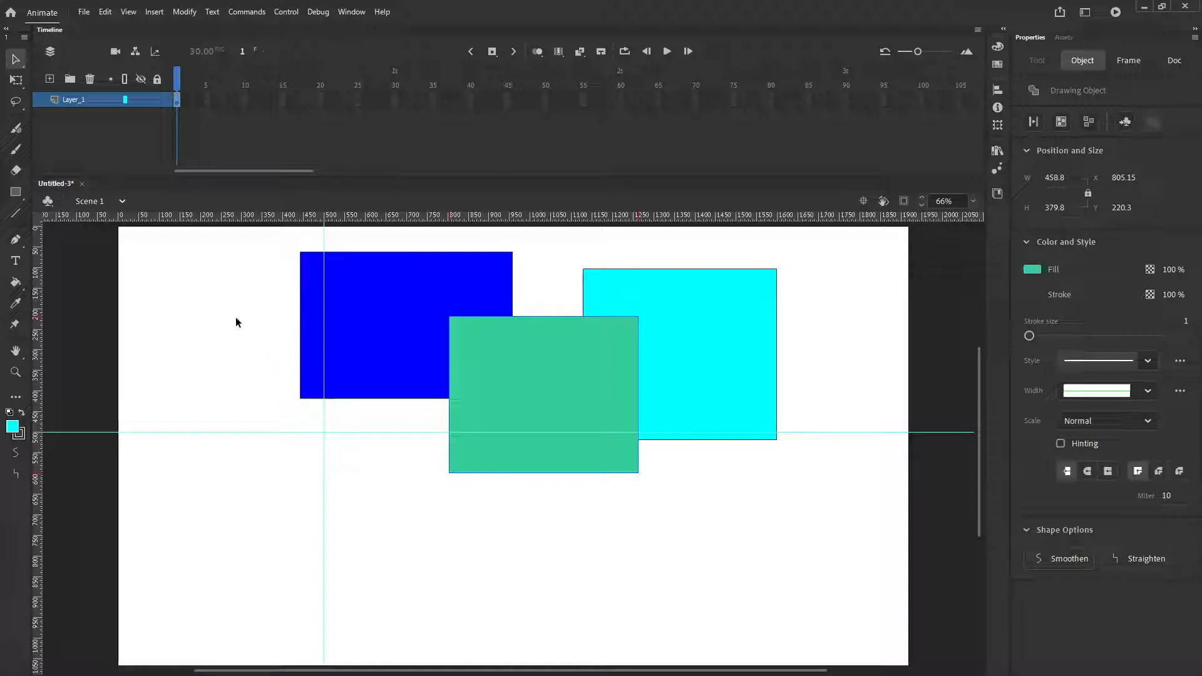
# Step: Rearrange the three rectangles so blue and cyan sit on either side, with green overlapping their lower inner corners
pyautogui.click(367, 299)
pyautogui.moveTo(529, 385); pyautogui.dragTo(485, 394)
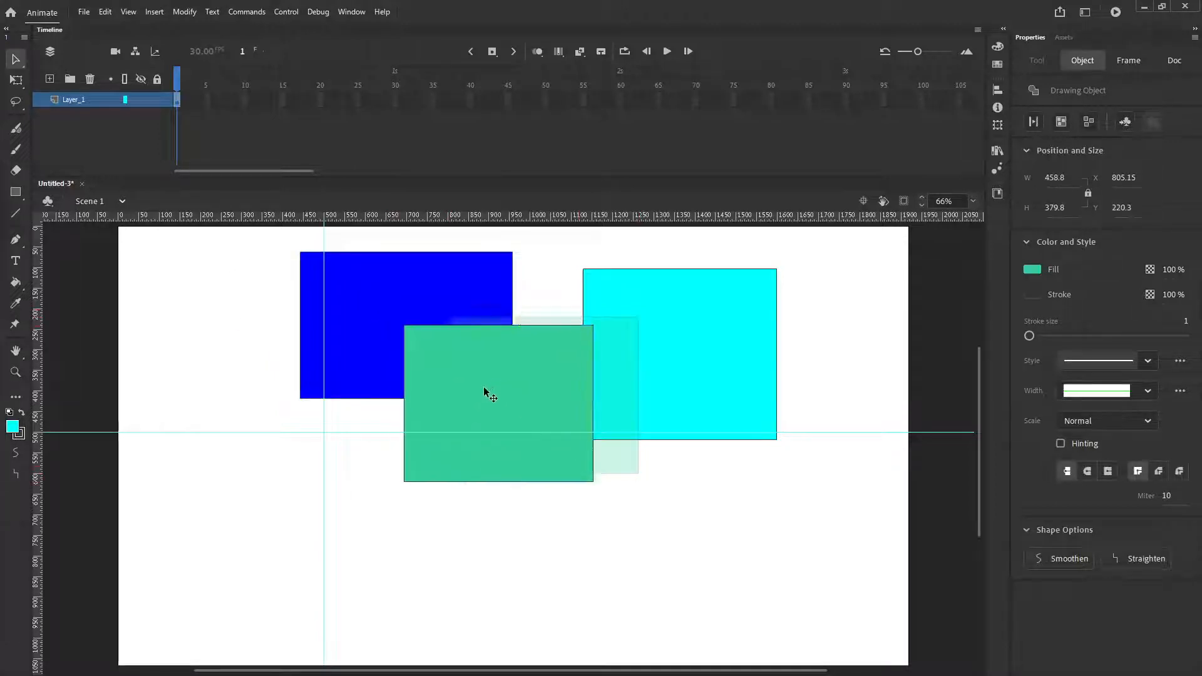
pyautogui.moveTo(370, 273); pyautogui.dragTo(304, 340)
pyautogui.moveTo(530, 406); pyautogui.dragTo(499, 473)
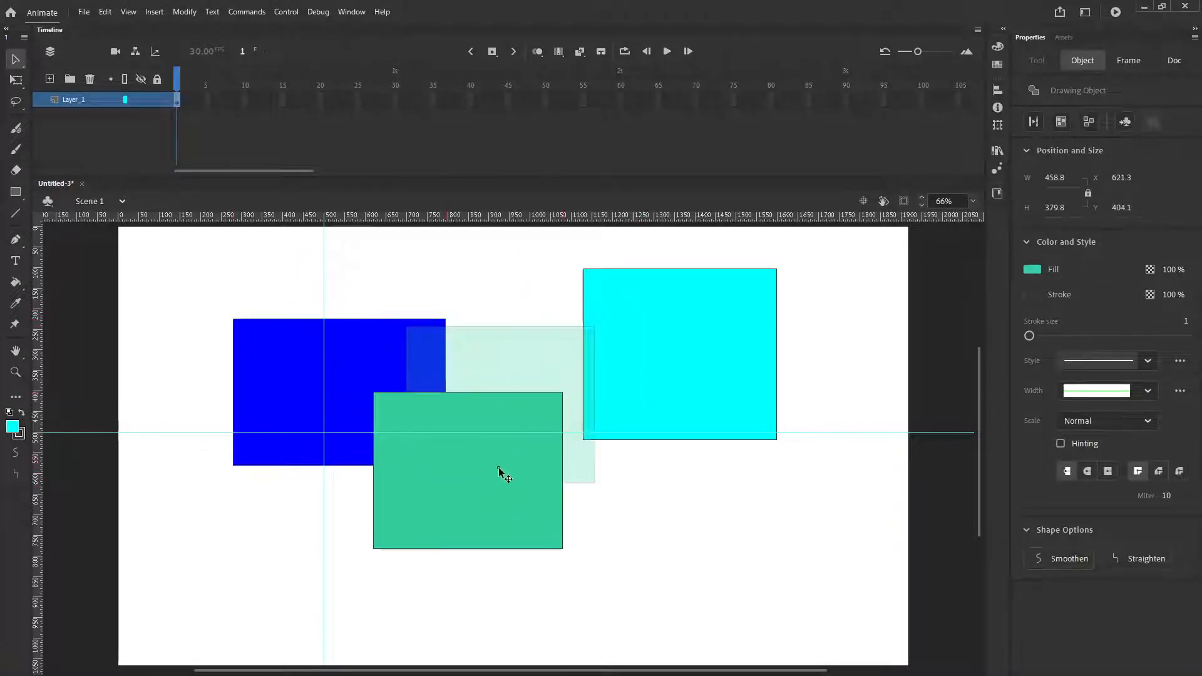
pyautogui.moveTo(721, 328); pyautogui.dragTo(636, 373)
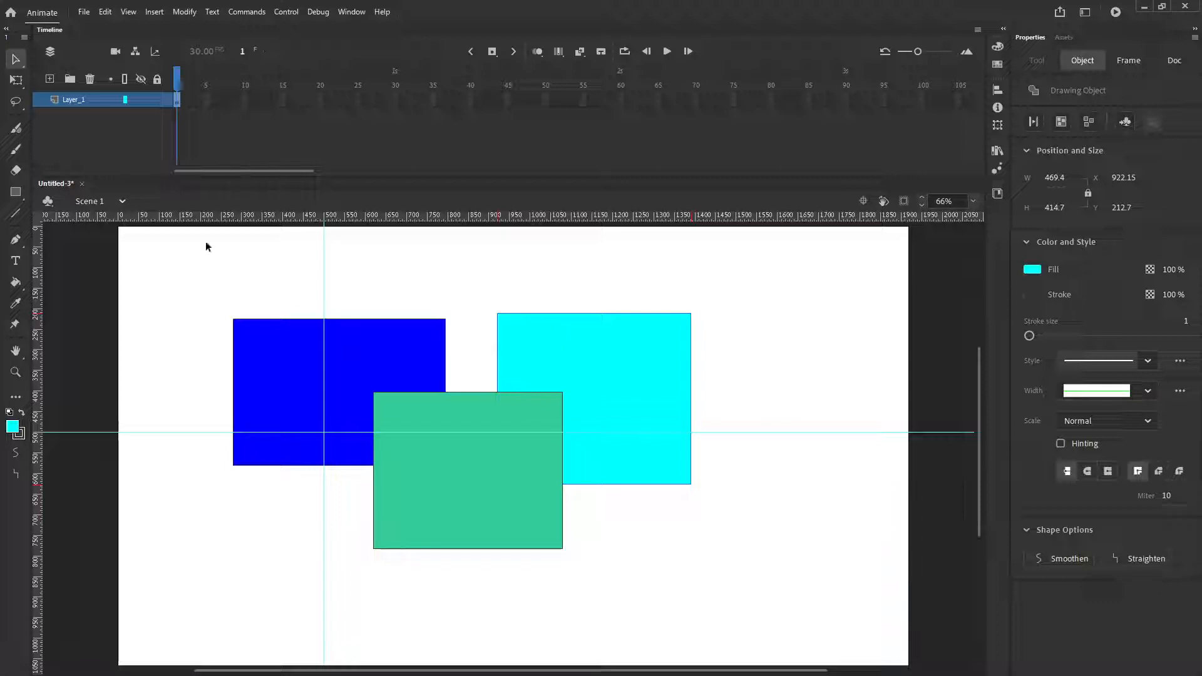
# Step: Lock and hide Layer_1, and add a new layer above it
pyautogui.click(157, 100)
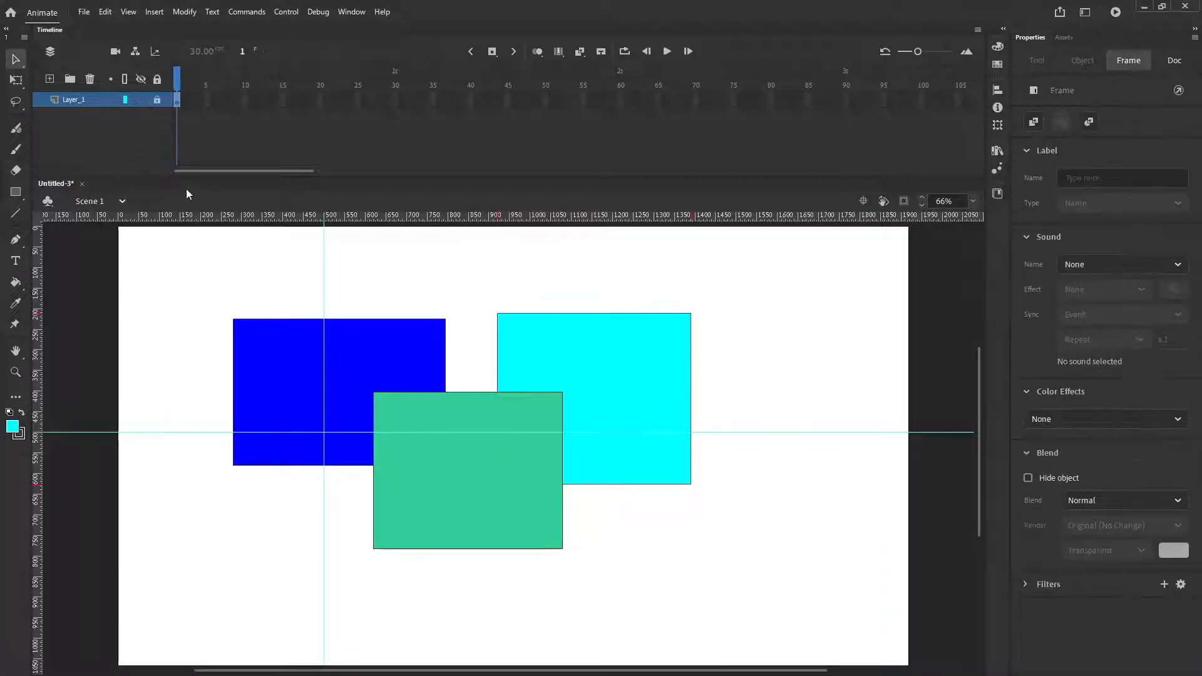
pyautogui.click(140, 100)
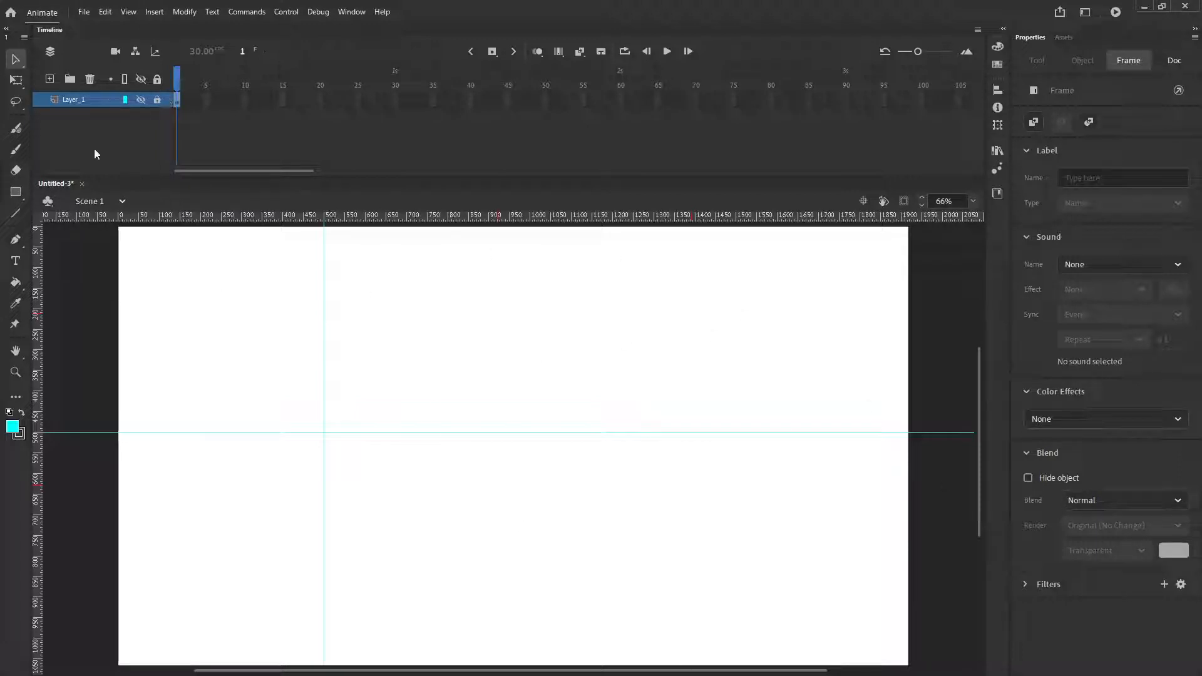
pyautogui.click(50, 80)
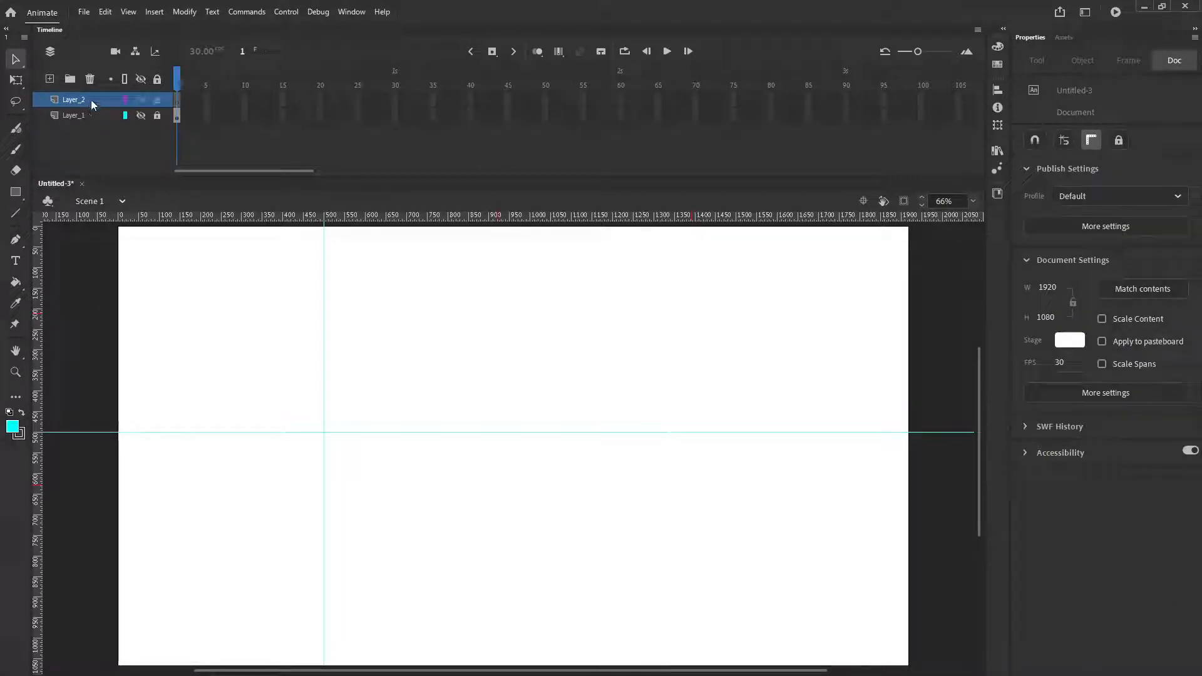
# Step: Toggle the visibility and lock of Layer_1, leave it hidden and locked, and select frame 1 of Layer_2
pyautogui.click(140, 115)
pyautogui.click(141, 115)
pyautogui.click(140, 115)
pyautogui.click(140, 116)
pyautogui.click(141, 115)
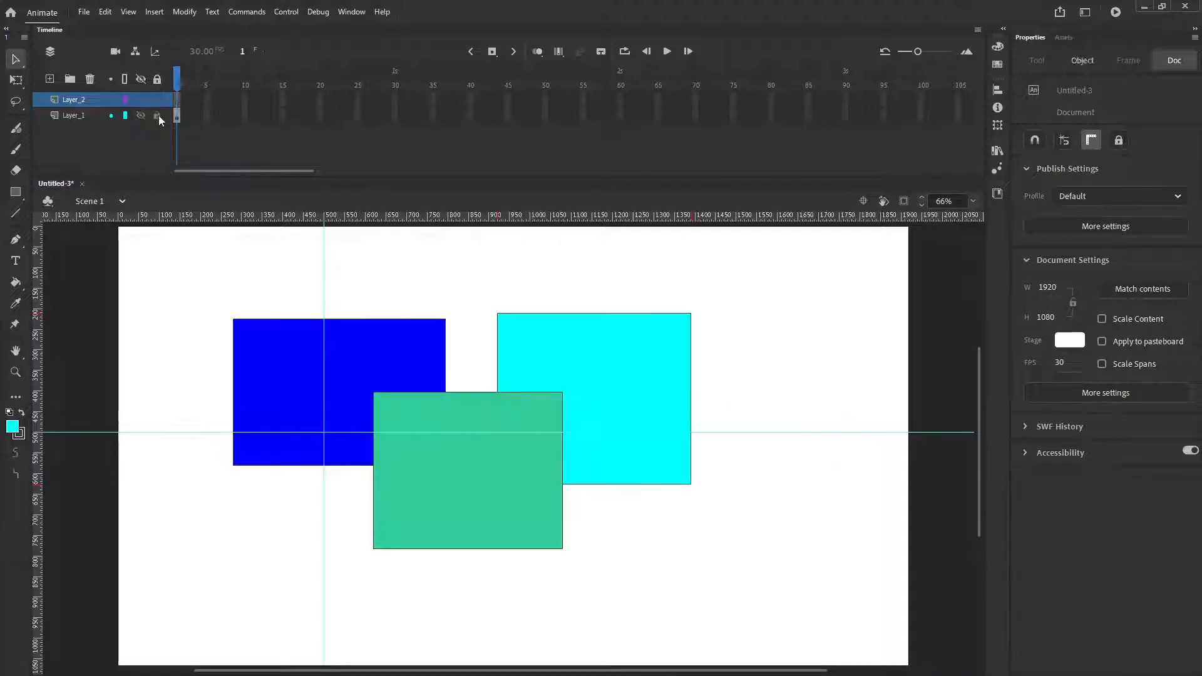
pyautogui.click(156, 116)
pyautogui.click(141, 79)
pyautogui.click(178, 102)
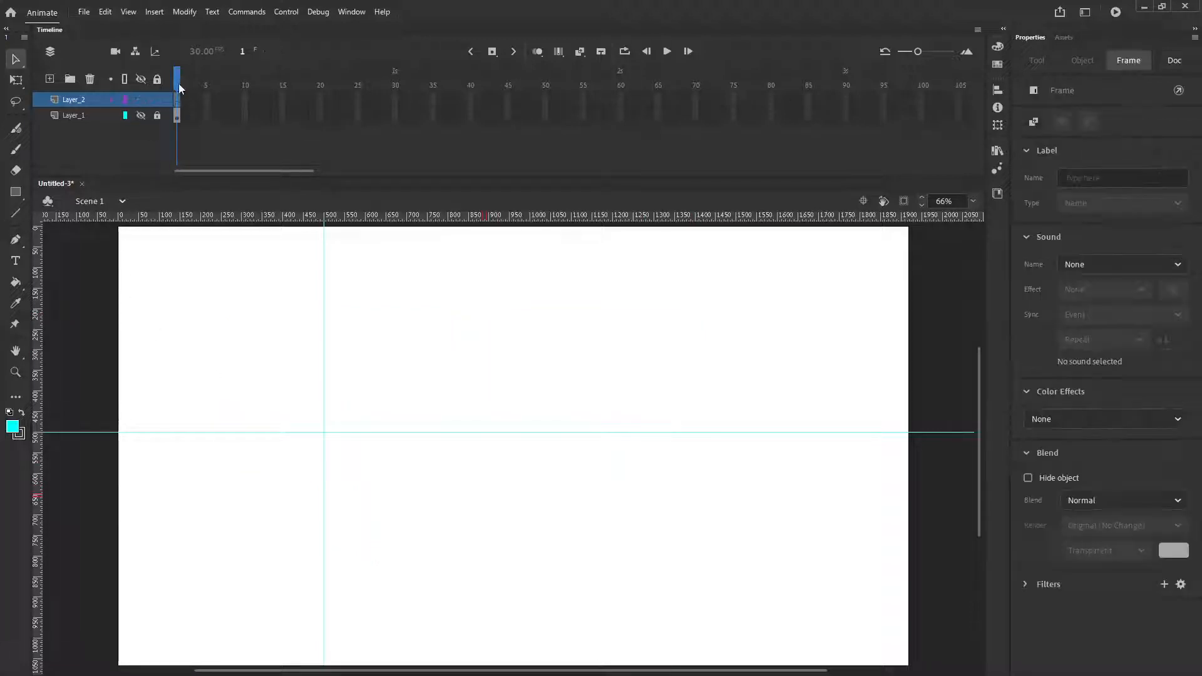
# Step: Turn off Object Drawing mode and draw a #0066CC rectangle about 510 × 350 px over the guide intersection on Layer_2
pyautogui.click(15, 192)
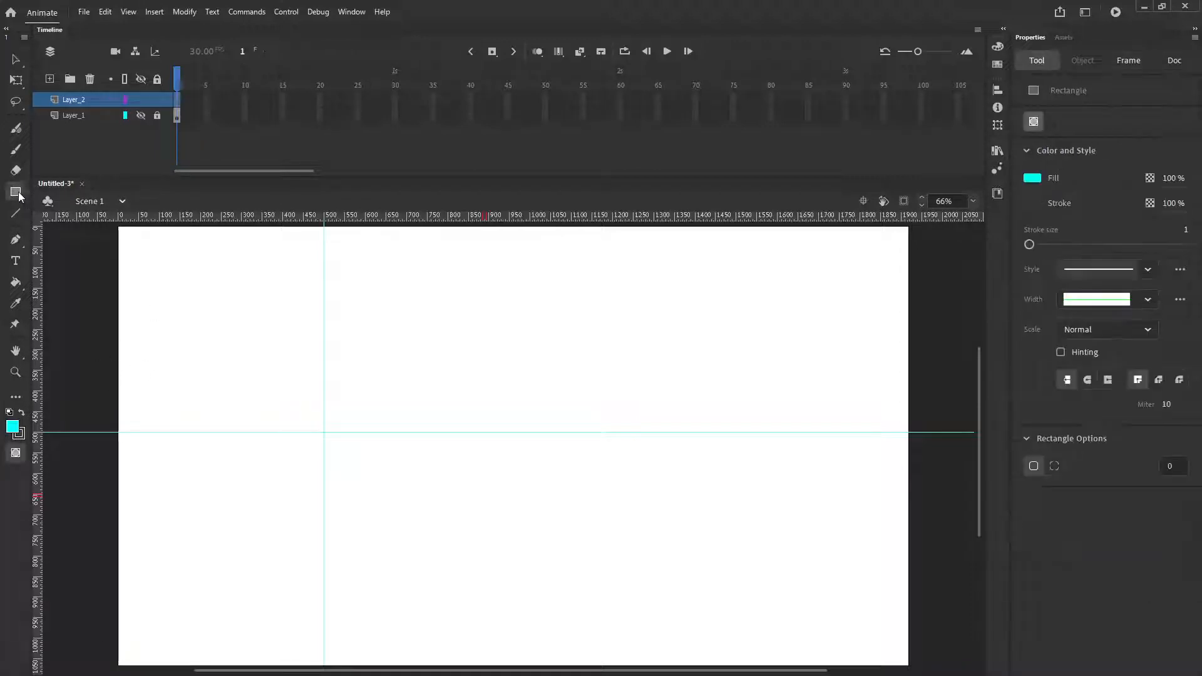
pyautogui.click(16, 452)
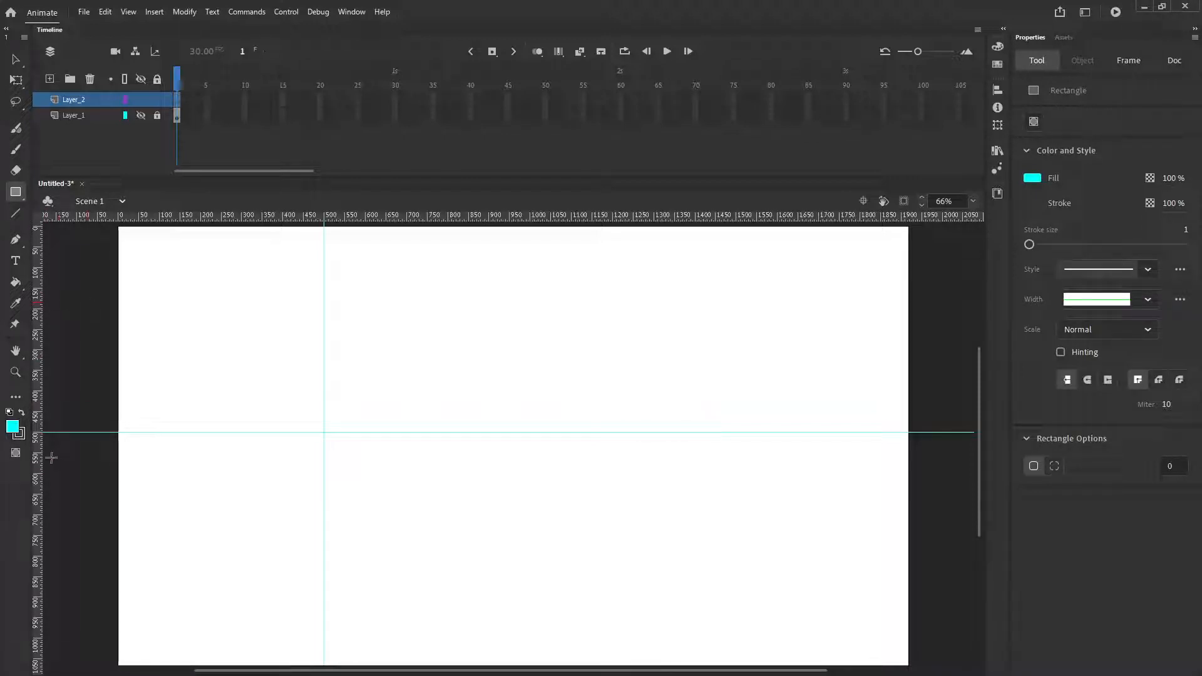
pyautogui.click(9, 425)
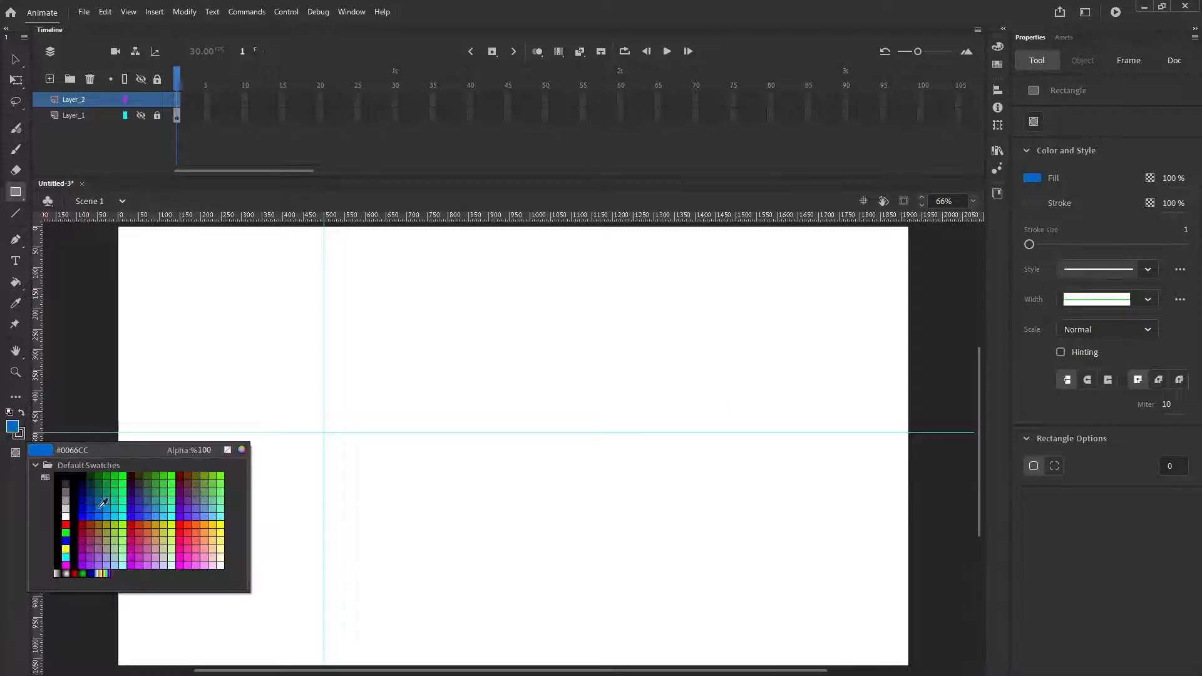
pyautogui.click(132, 492)
pyautogui.moveTo(259, 355); pyautogui.dragTo(468, 500)
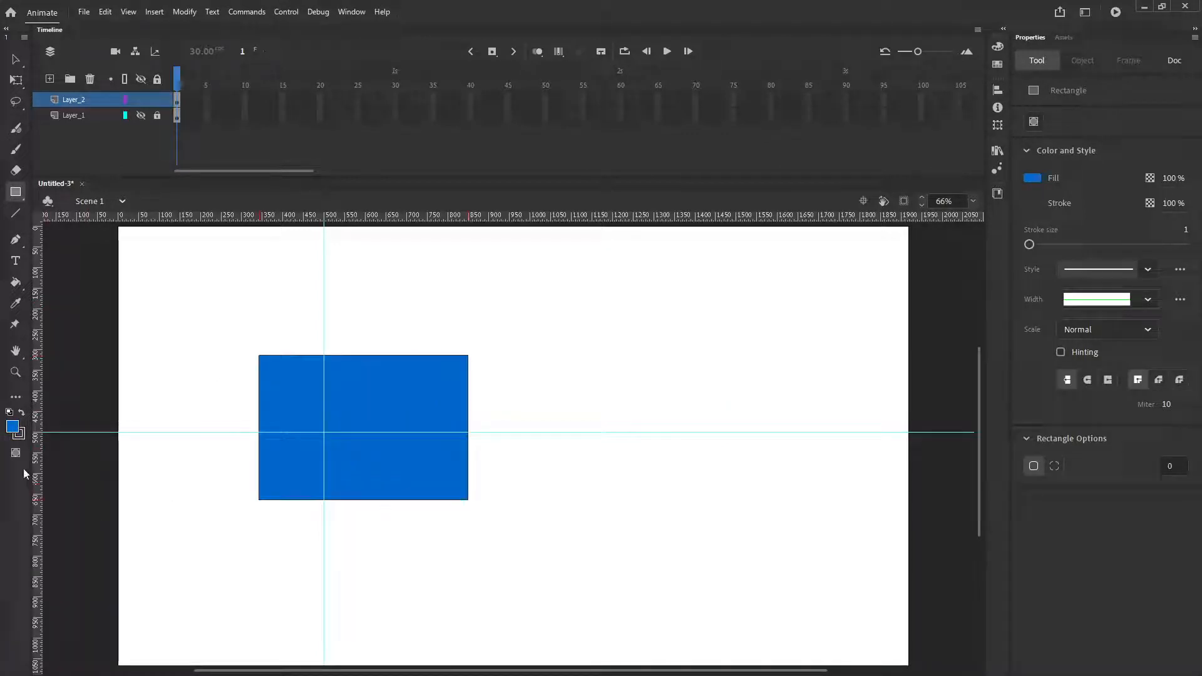
# Step: Set the fill to light blue and draw a rectangle about 507 × 404 px overlapping the dark blue rectangle's upper-right corner
pyautogui.click(14, 428)
pyautogui.click(165, 513)
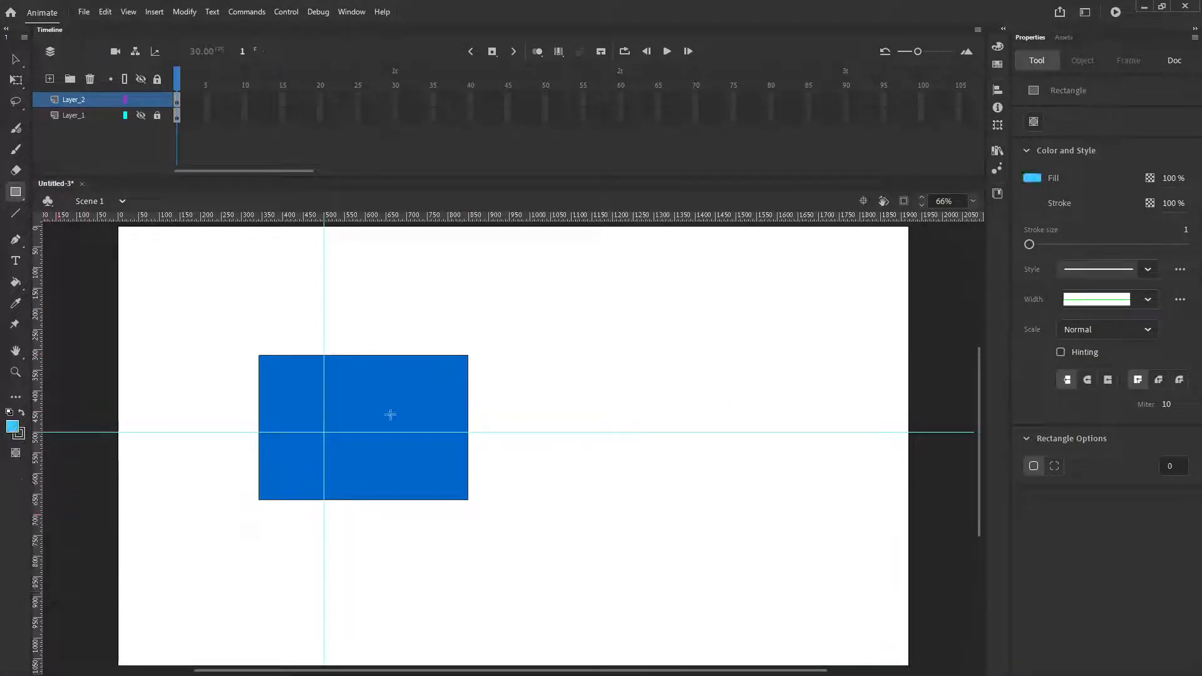
pyautogui.moveTo(432, 305); pyautogui.dragTo(642, 470)
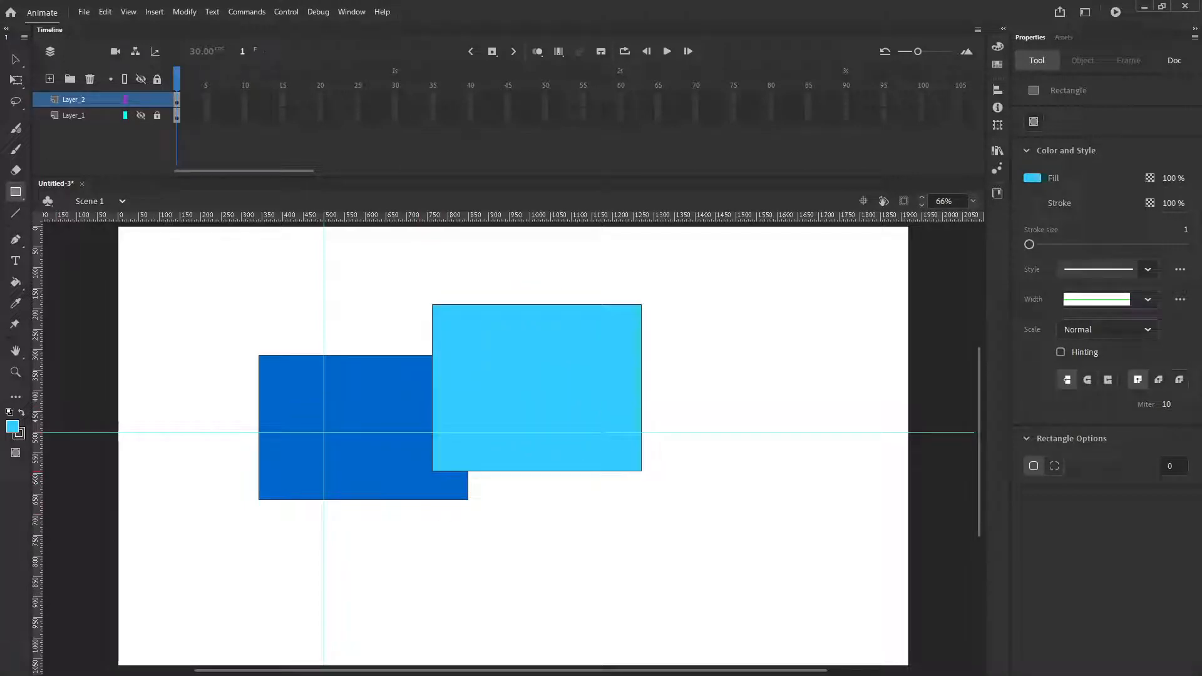
# Step: Set the fill to #99FF66 and draw a rectangle about 451 × 479 px overlapping the light blue rectangle's lower-right corner
pyautogui.click(12, 427)
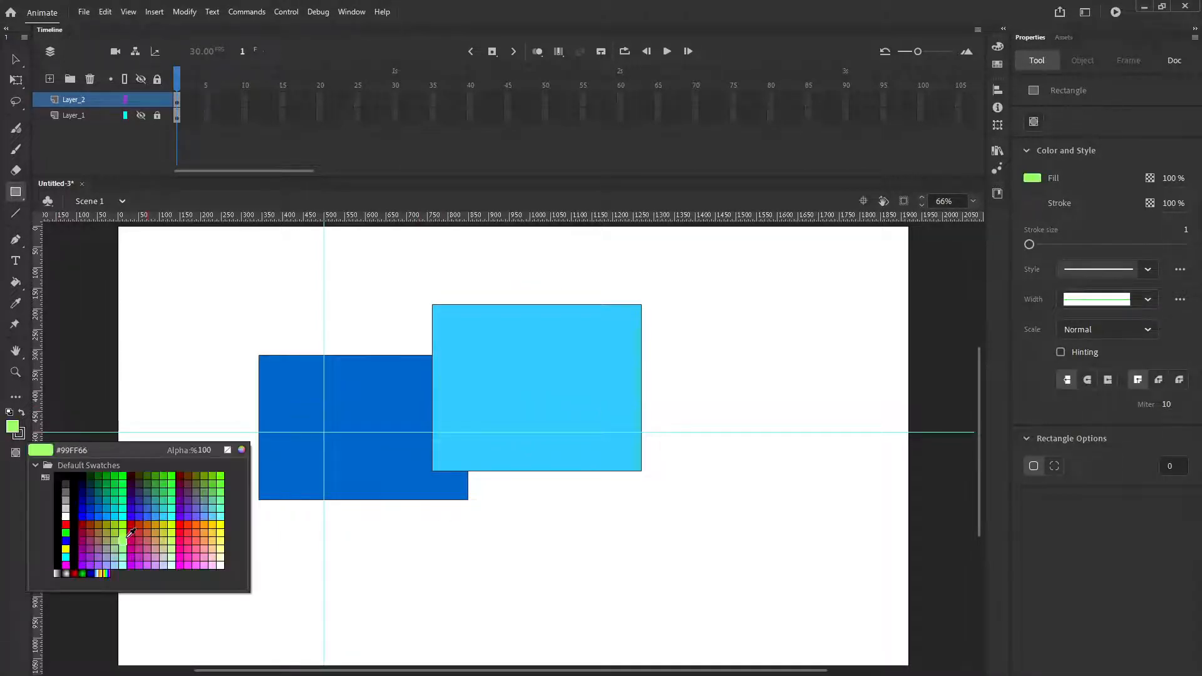
pyautogui.click(134, 533)
pyautogui.moveTo(604, 379); pyautogui.dragTo(791, 575)
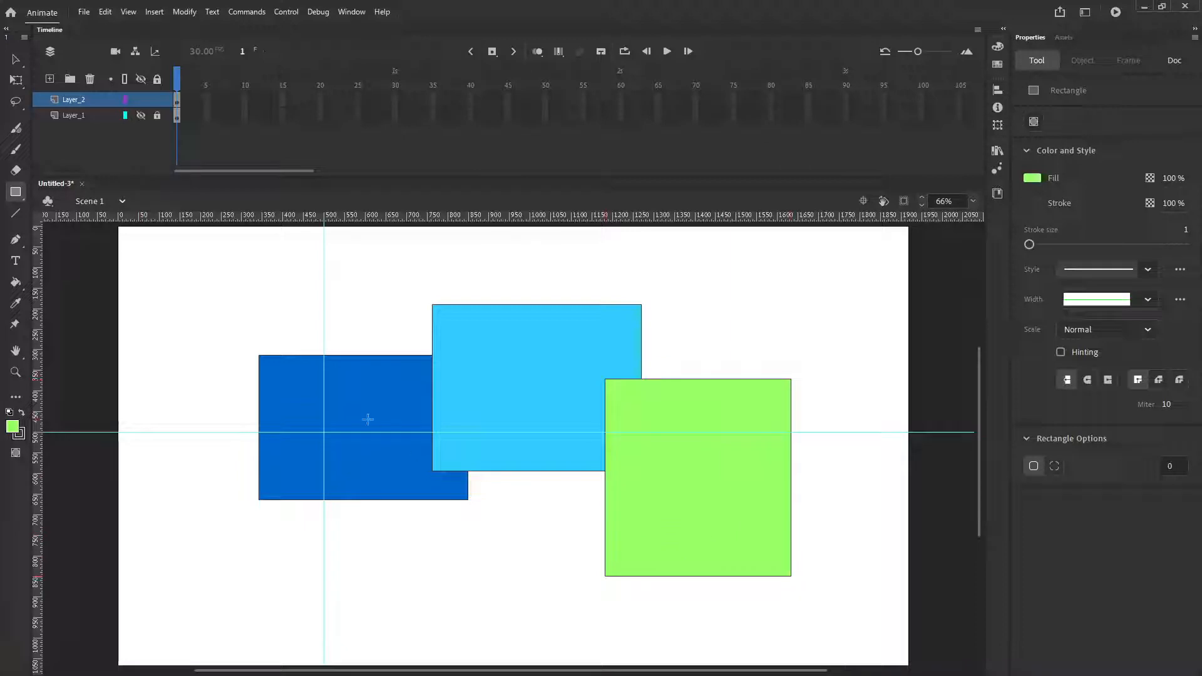
pyautogui.click(17, 61)
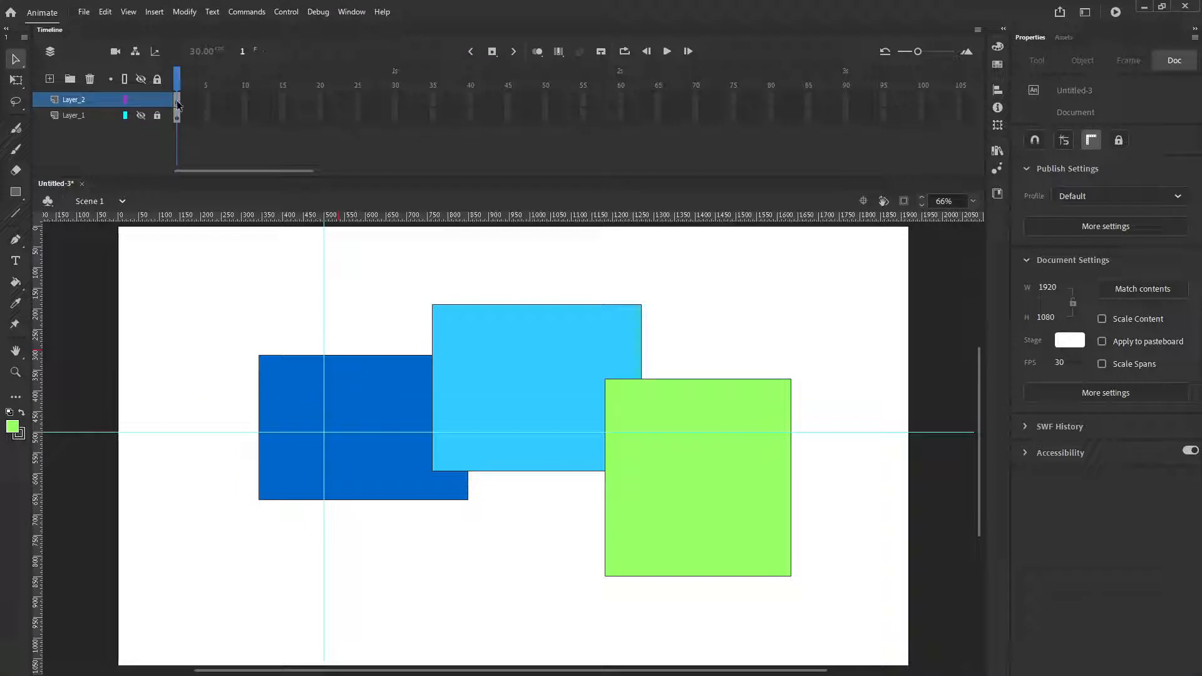
pyautogui.click(627, 430)
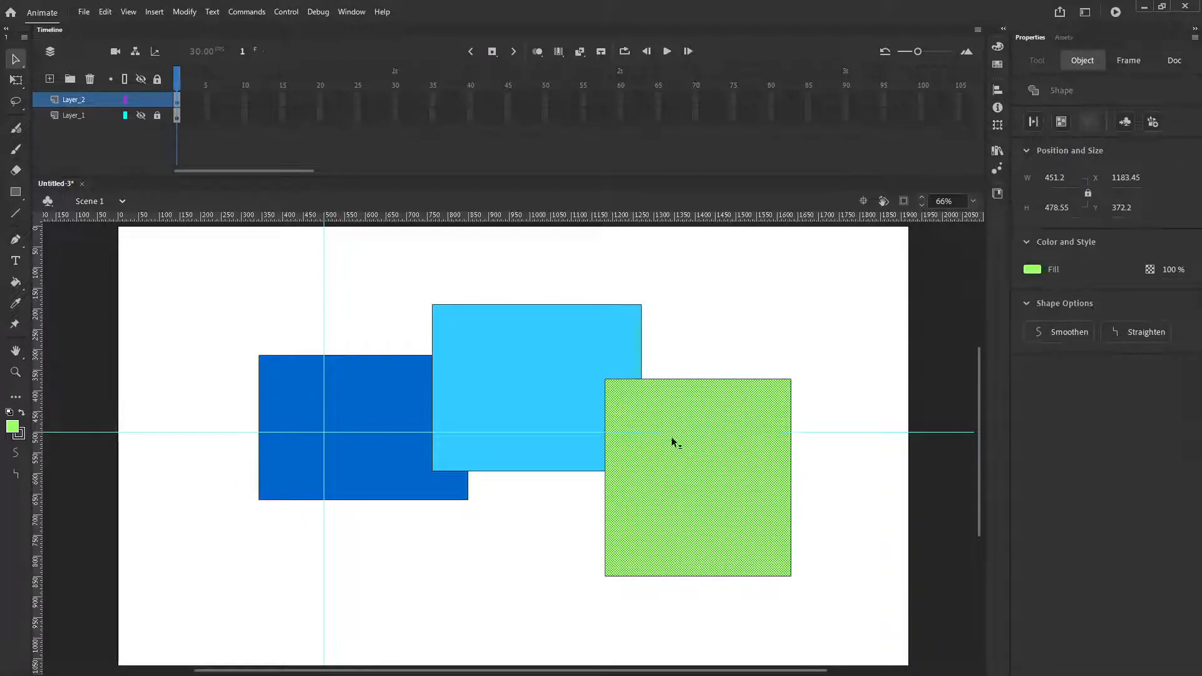
pyautogui.moveTo(671, 437)
pyautogui.mouseDown()
pyautogui.moveTo(601, 507)
pyautogui.moveTo(640, 429)
pyautogui.mouseUp()
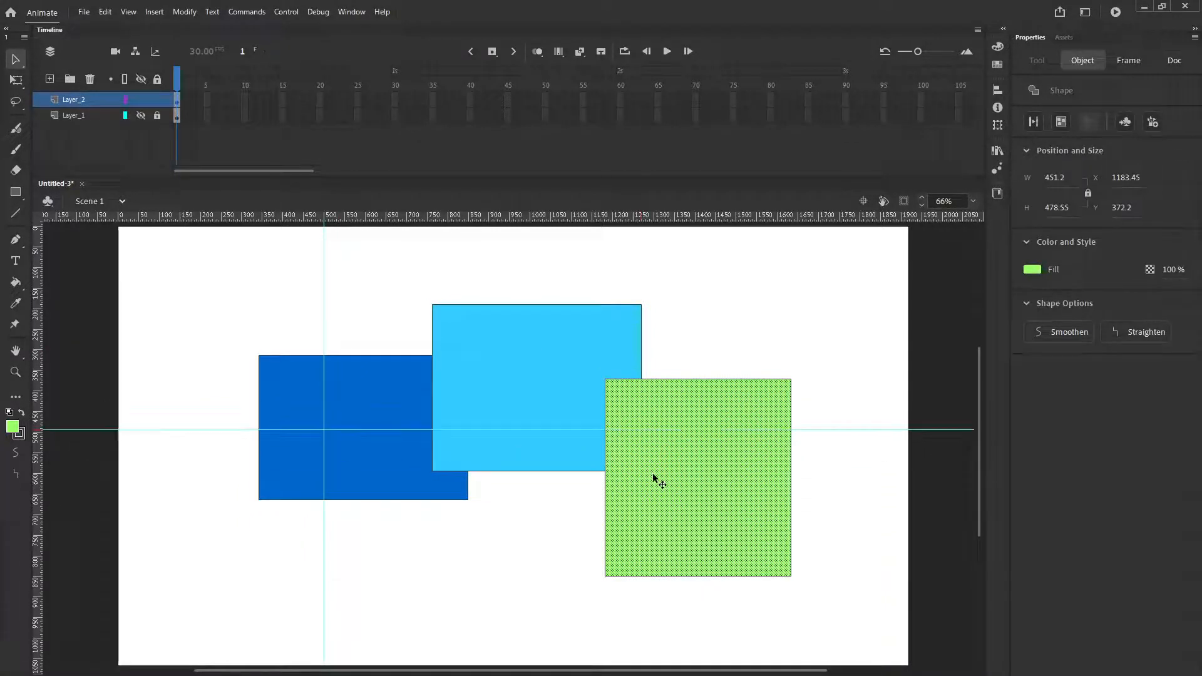
pyautogui.press('Escape')
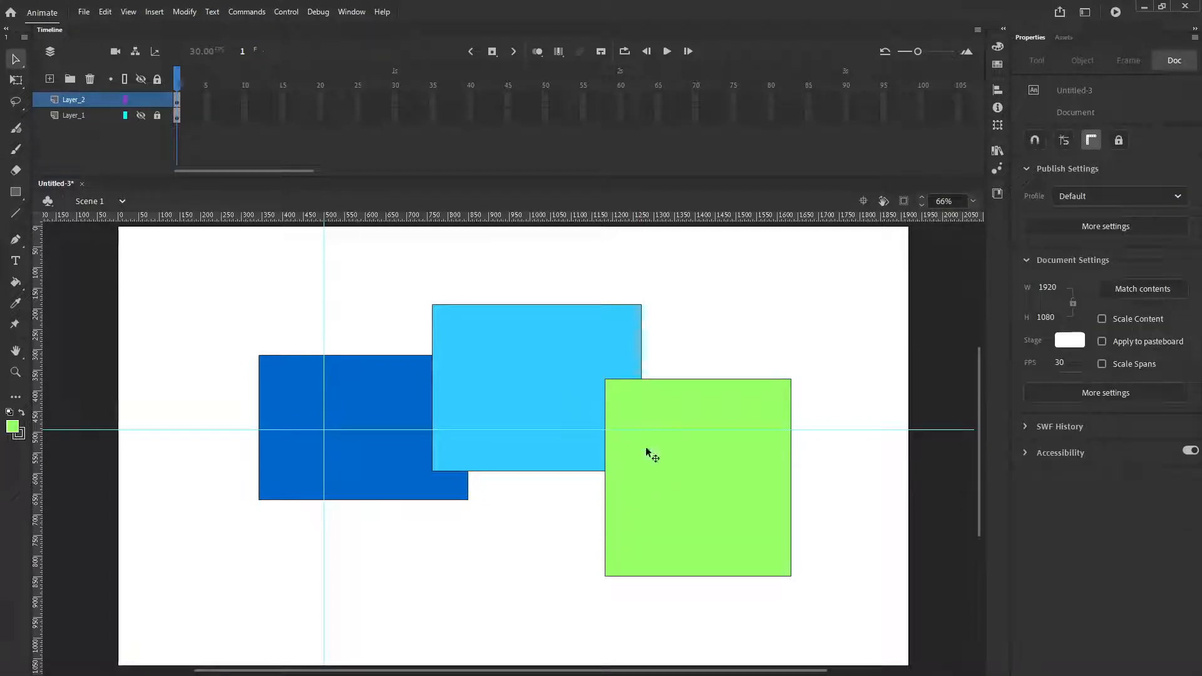
pyautogui.hotkey('ctrl', 'z')
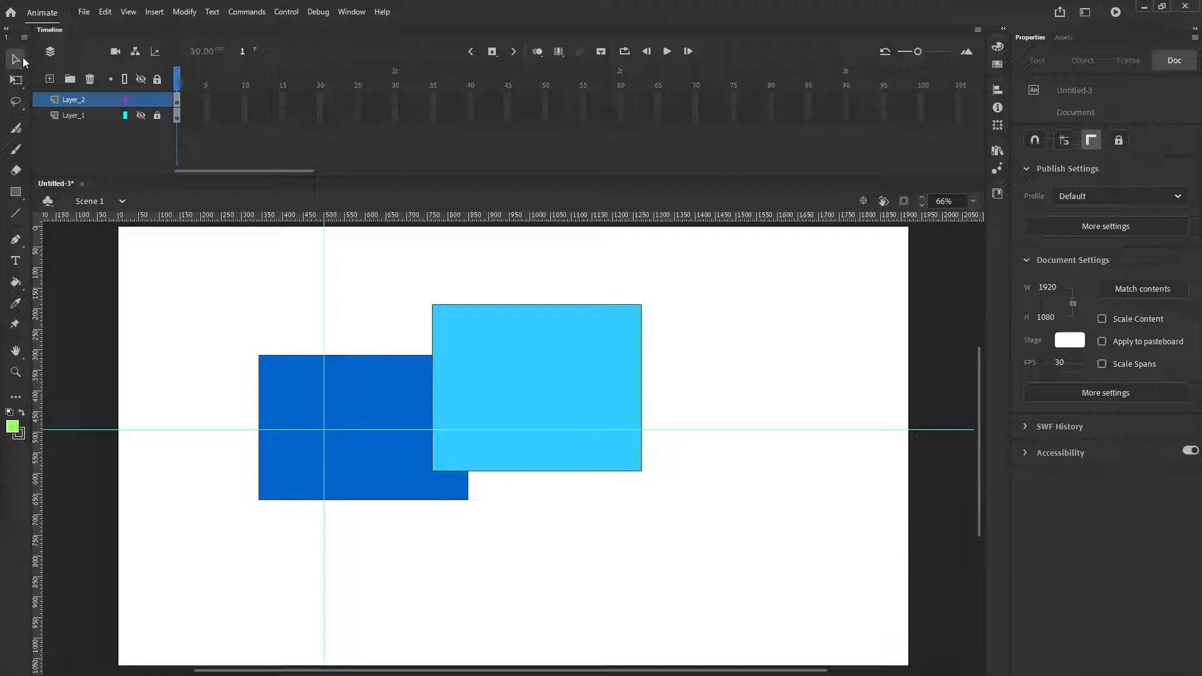
pyautogui.click(105, 12)
pyautogui.click(147, 40)
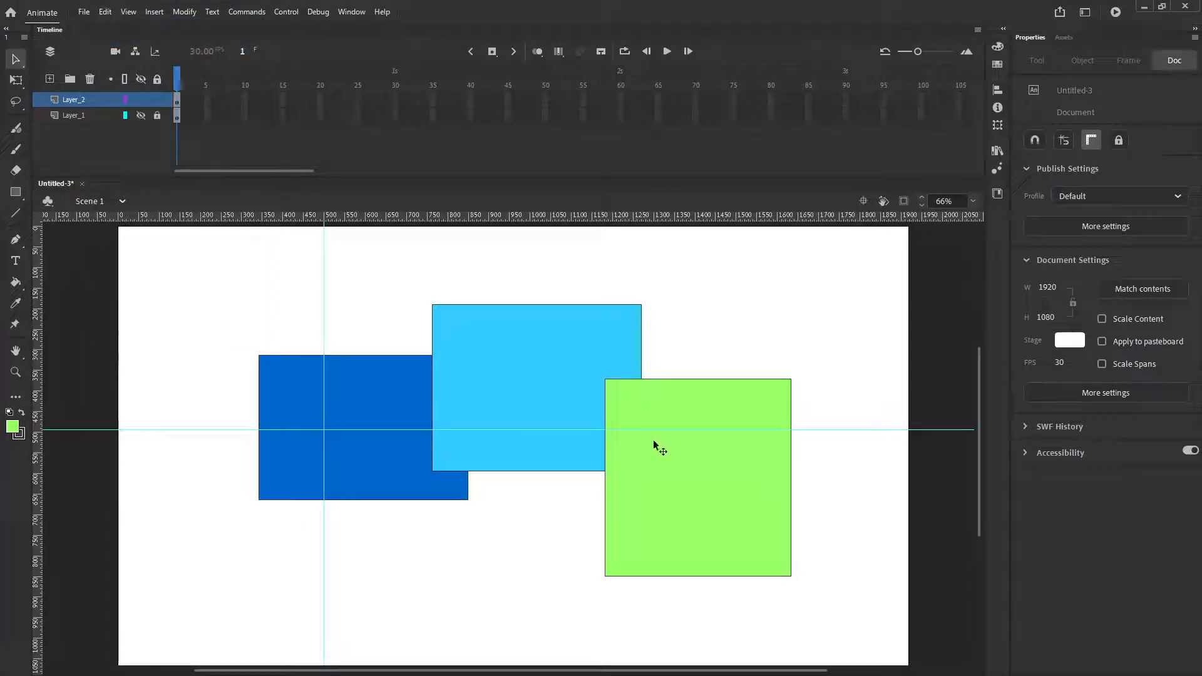
# Step: Move the green fill off its outline onto both blue rectangles, and move the light blue fill to the stage's upper-right area
pyautogui.click(682, 466)
pyautogui.moveTo(682, 463); pyautogui.dragTo(414, 479)
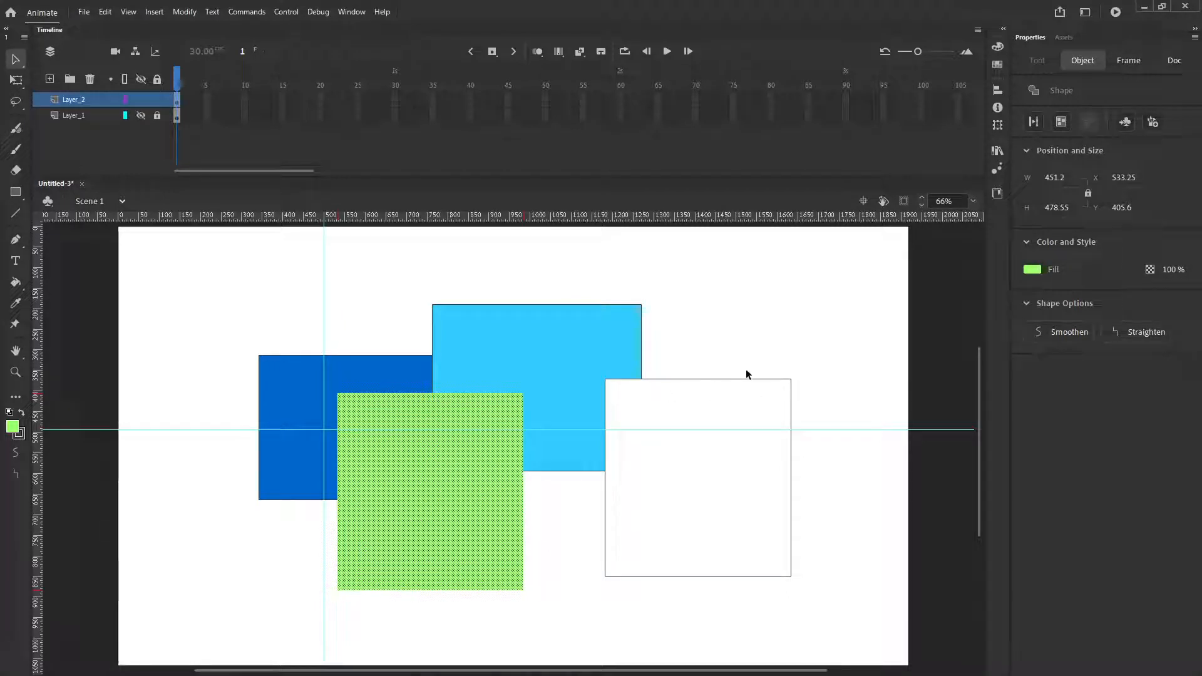
pyautogui.click(506, 322)
pyautogui.moveTo(542, 338); pyautogui.dragTo(759, 232)
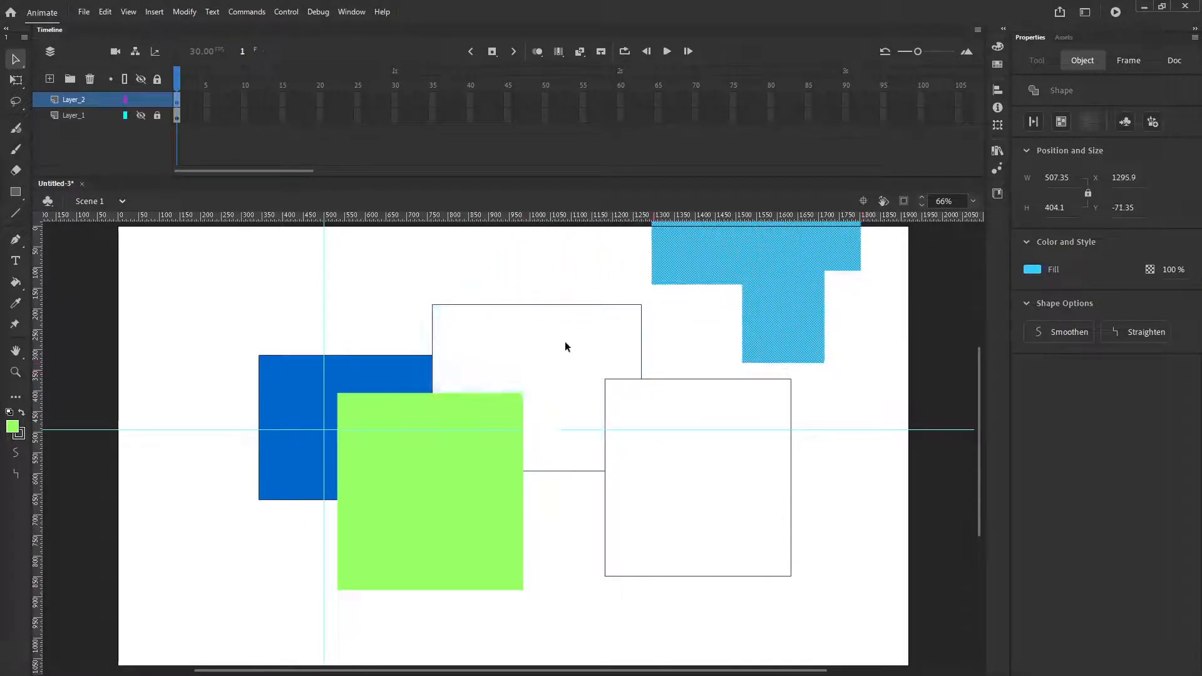
# Step: Move the green fill down to the stage's bottom edge and the remaining dark blue fill over the light blue shape
pyautogui.click(373, 384)
pyautogui.moveTo(373, 385); pyautogui.dragTo(320, 365)
pyautogui.click(408, 445)
pyautogui.moveTo(408, 446); pyautogui.dragTo(478, 576)
pyautogui.moveTo(412, 634); pyautogui.dragTo(453, 563)
pyautogui.click(444, 556)
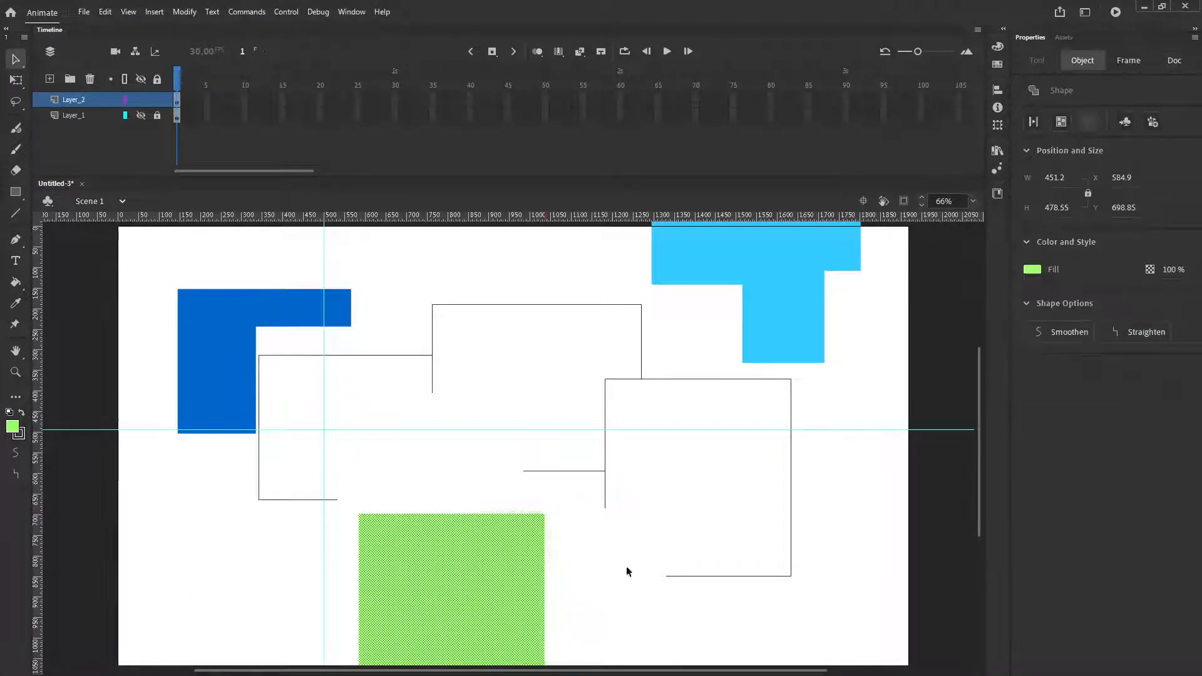
pyautogui.moveTo(286, 318); pyautogui.dragTo(837, 251)
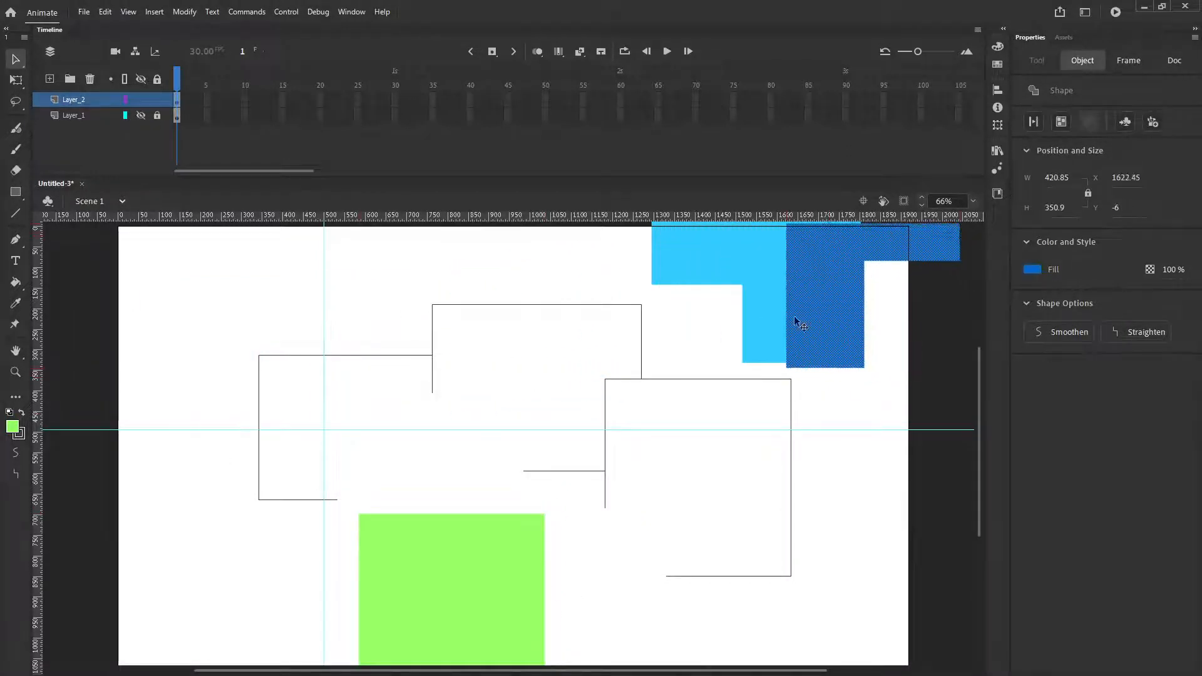
# Step: Move the dark blue fill to the stage's upper-left corner and place the light blue fill over it
pyautogui.click(618, 264)
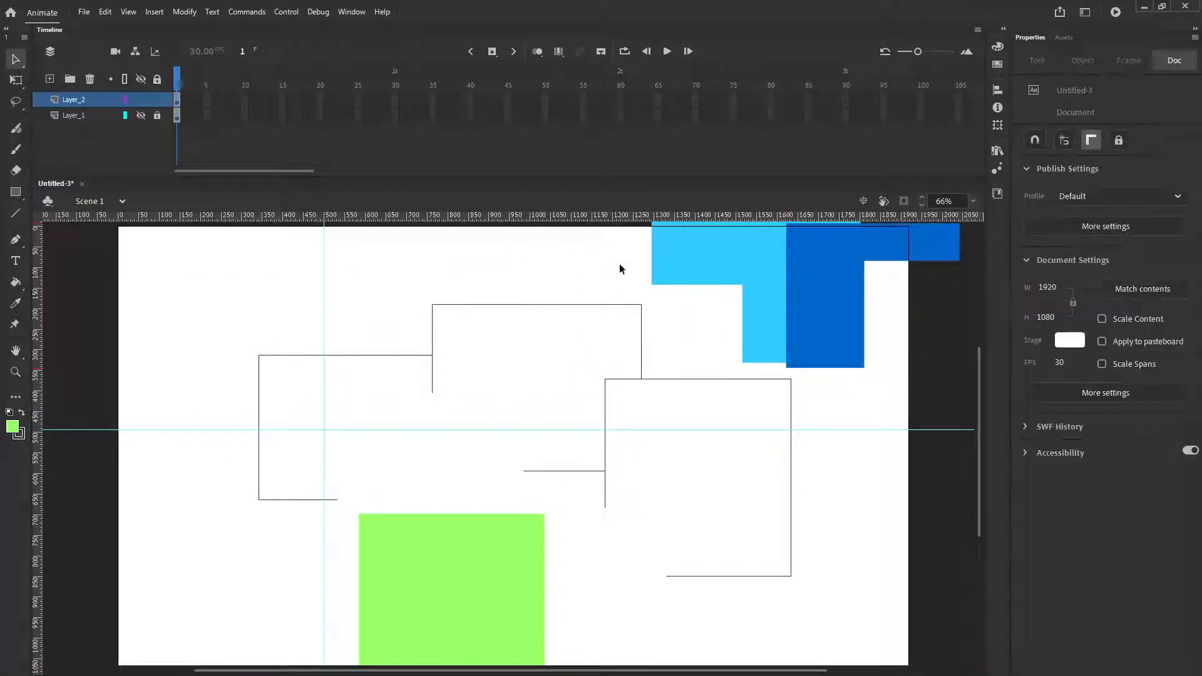
pyautogui.click(835, 280)
pyautogui.moveTo(831, 272); pyautogui.dragTo(133, 303)
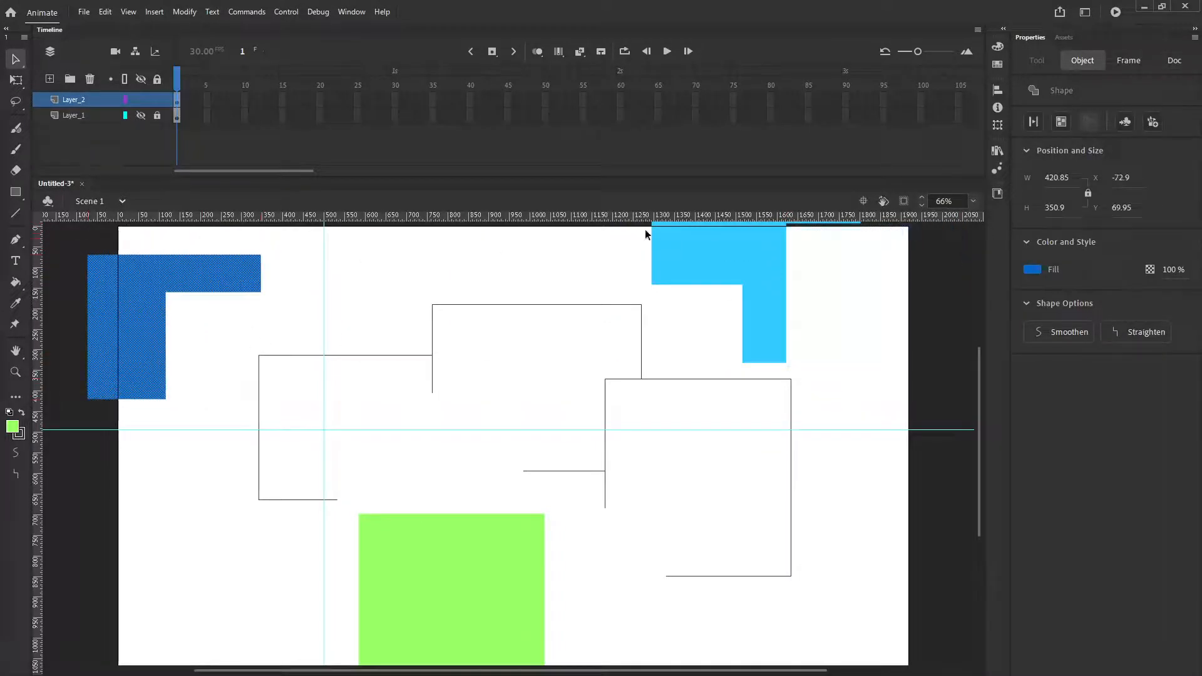
pyautogui.moveTo(732, 250); pyautogui.dragTo(144, 363)
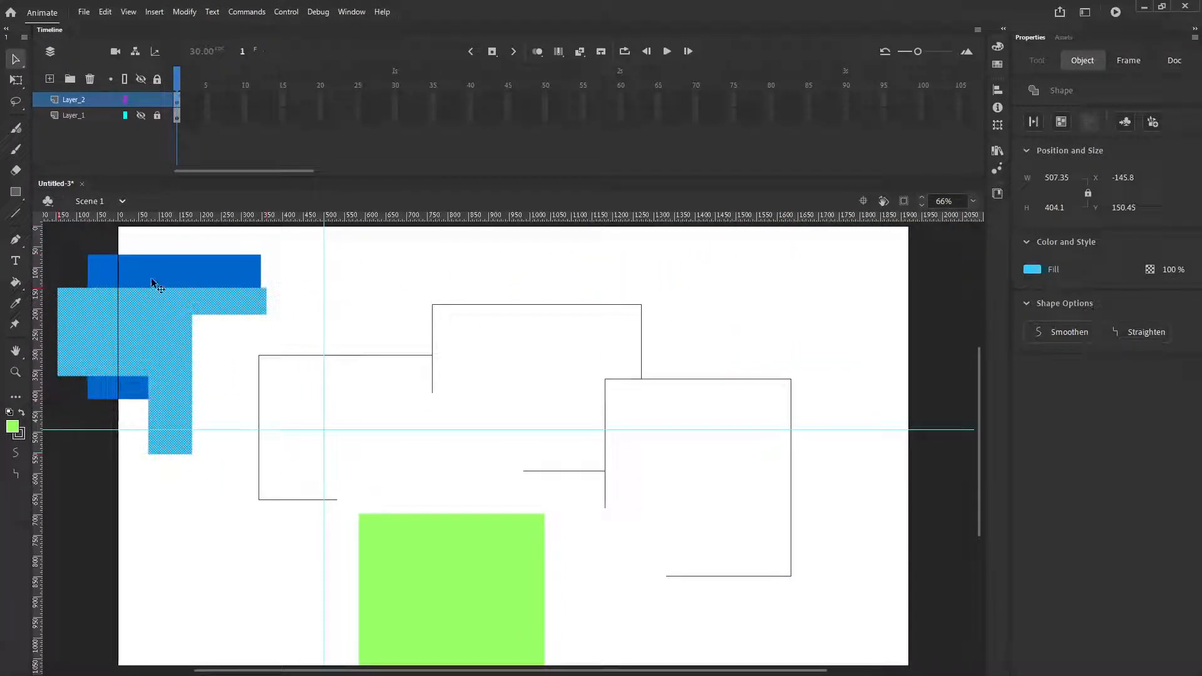
# Step: Move the exposed dark blue strip above the light blue shape and the small dark blue remnant below it
pyautogui.click(175, 277)
pyautogui.moveTo(175, 278); pyautogui.dragTo(312, 260)
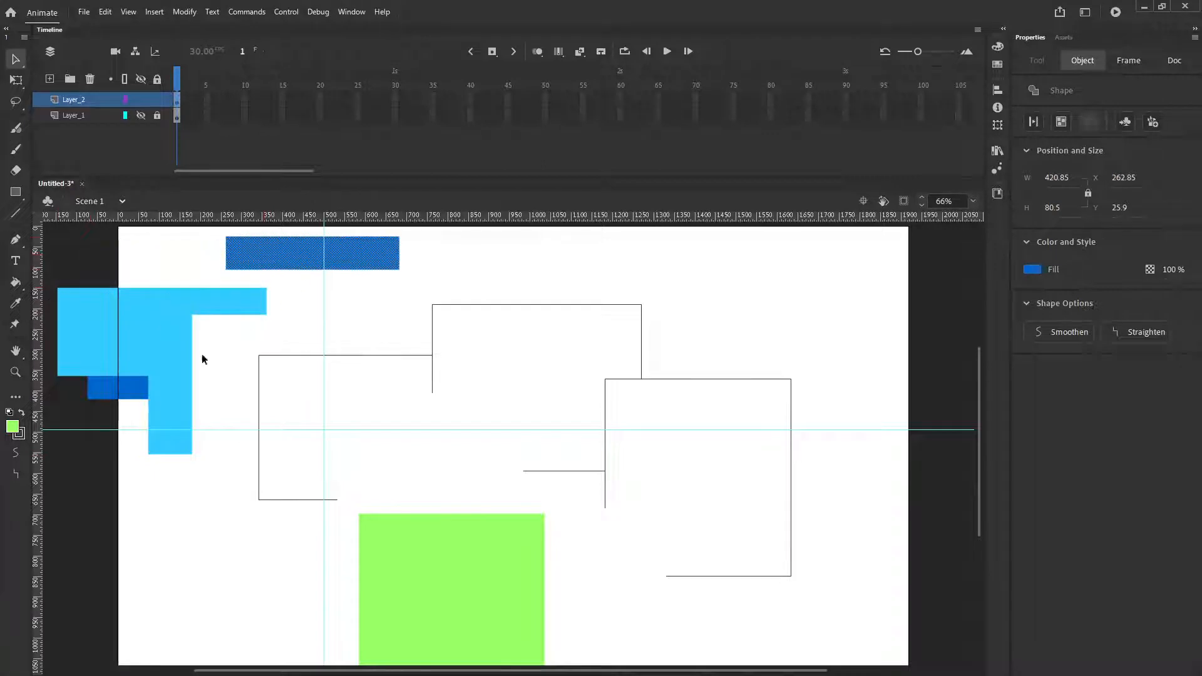
pyautogui.click(111, 382)
pyautogui.moveTo(94, 393); pyautogui.dragTo(178, 517)
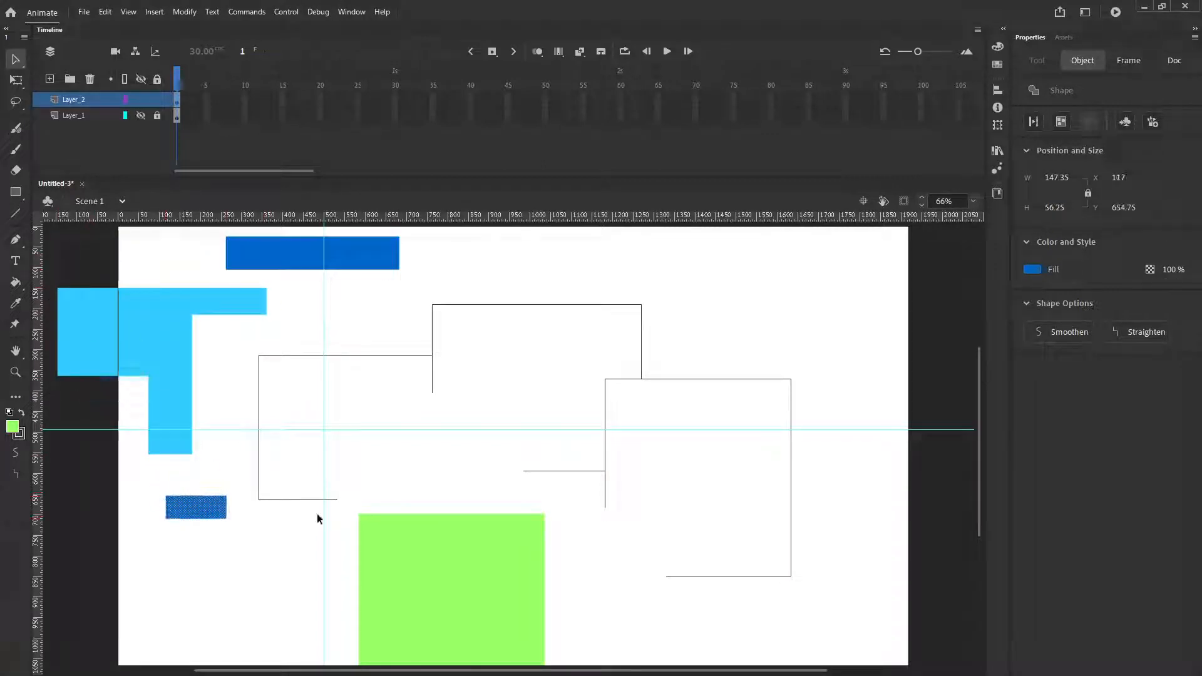
# Step: Move the green fill up over the outlines and notch its lower left and right sides with the small dark blue rectangle
pyautogui.moveTo(407, 561); pyautogui.dragTo(314, 448)
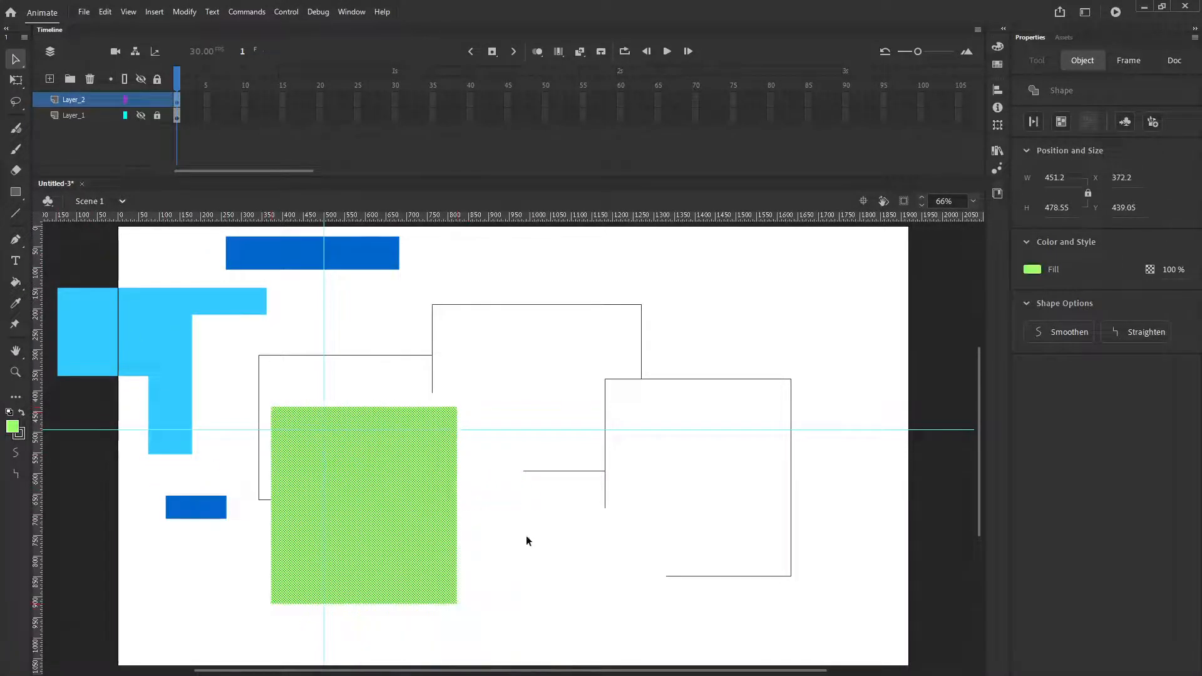
pyautogui.moveTo(193, 510); pyautogui.dragTo(215, 544)
pyautogui.click(198, 547)
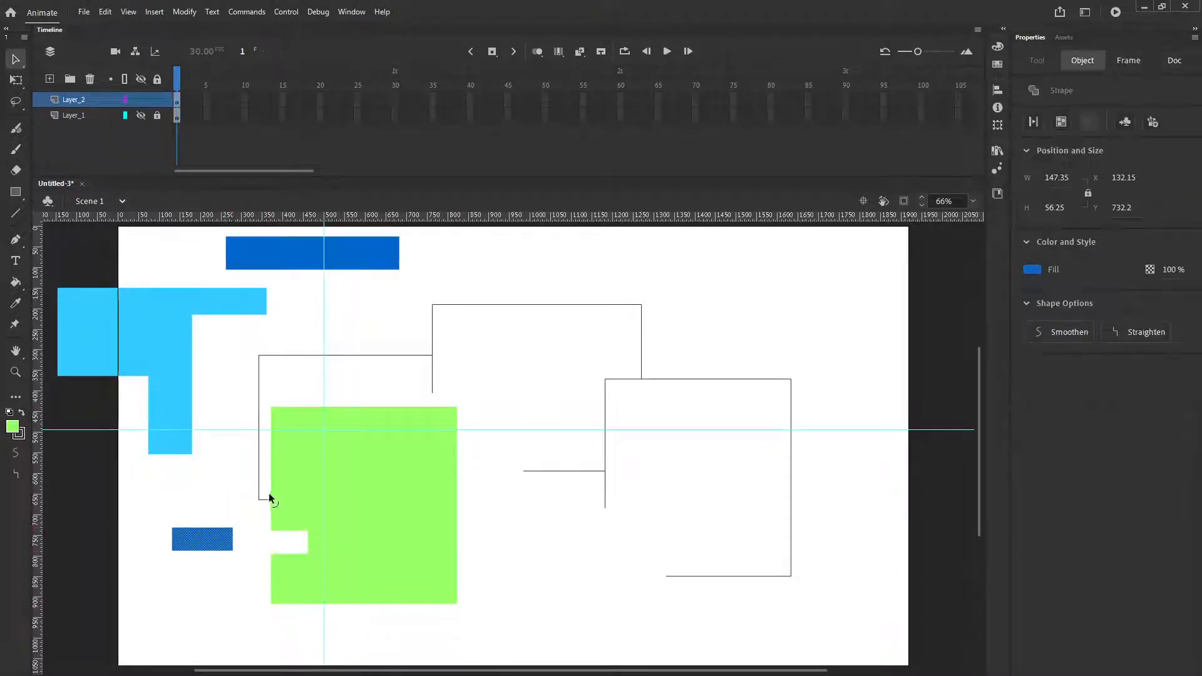
pyautogui.moveTo(436, 573); pyautogui.dragTo(513, 573)
pyautogui.click(508, 537)
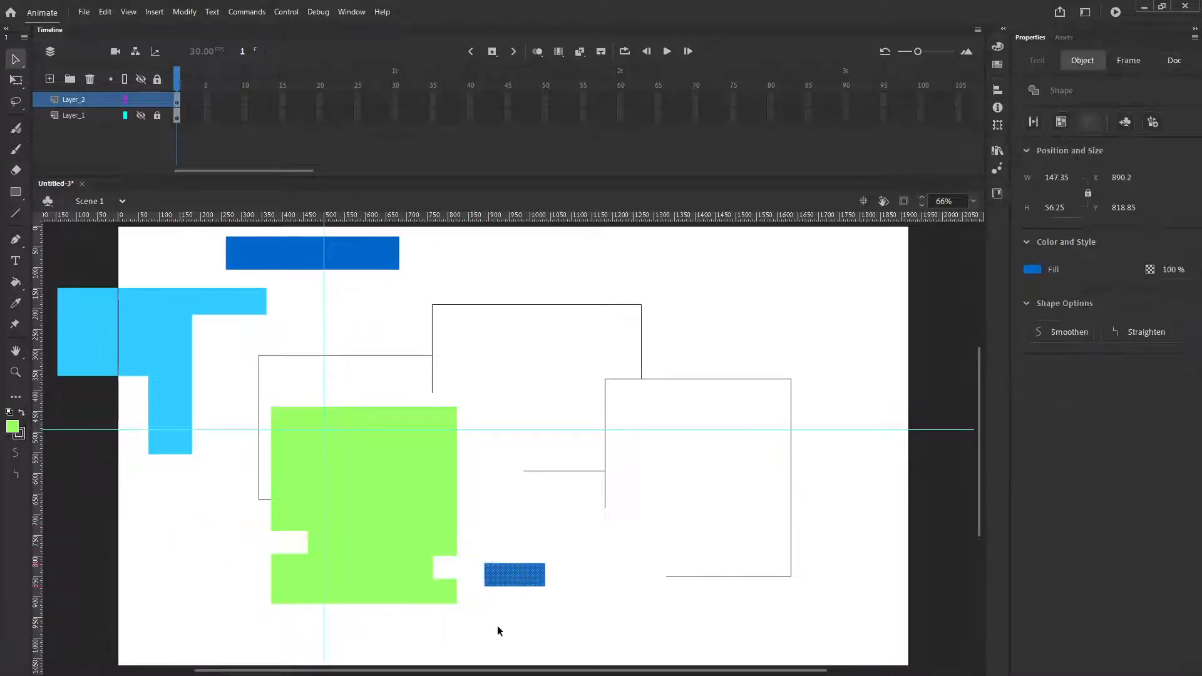
# Step: Select a section of the green fill's lower-right corner and move it away, leaving the pieces separated near the stage's bottom
pyautogui.moveTo(458, 627); pyautogui.dragTo(334, 566)
pyautogui.moveTo(400, 596); pyautogui.dragTo(256, 585)
pyautogui.click(225, 588)
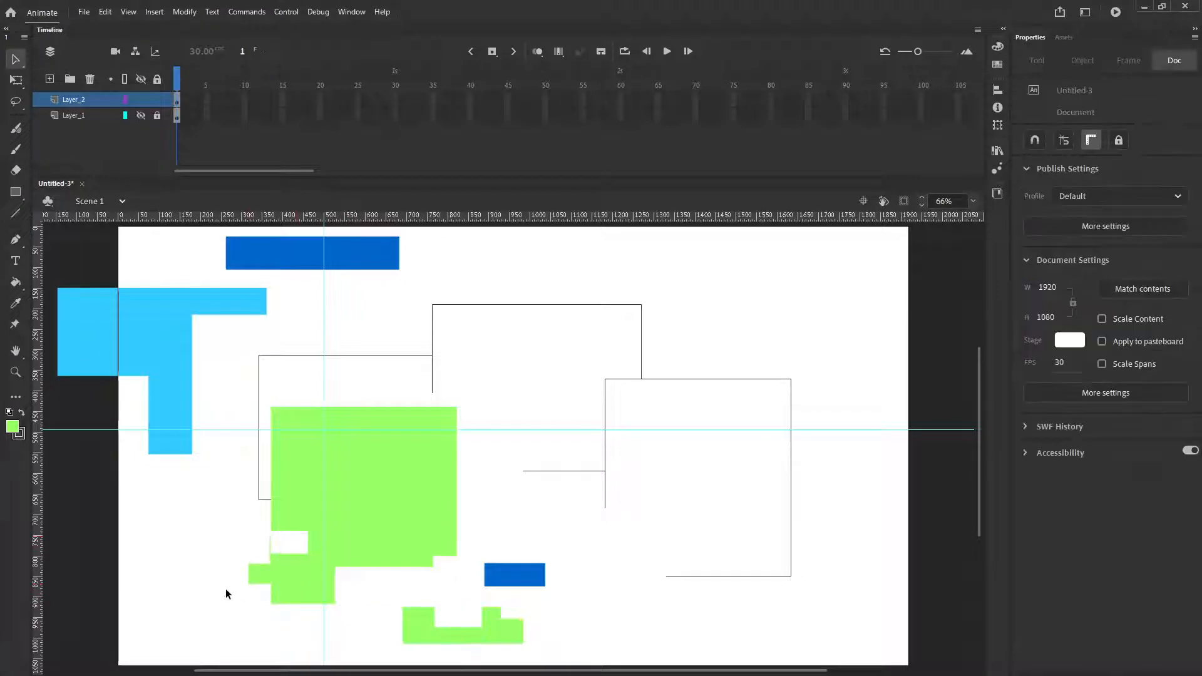
pyautogui.click(261, 576)
pyautogui.click(179, 541)
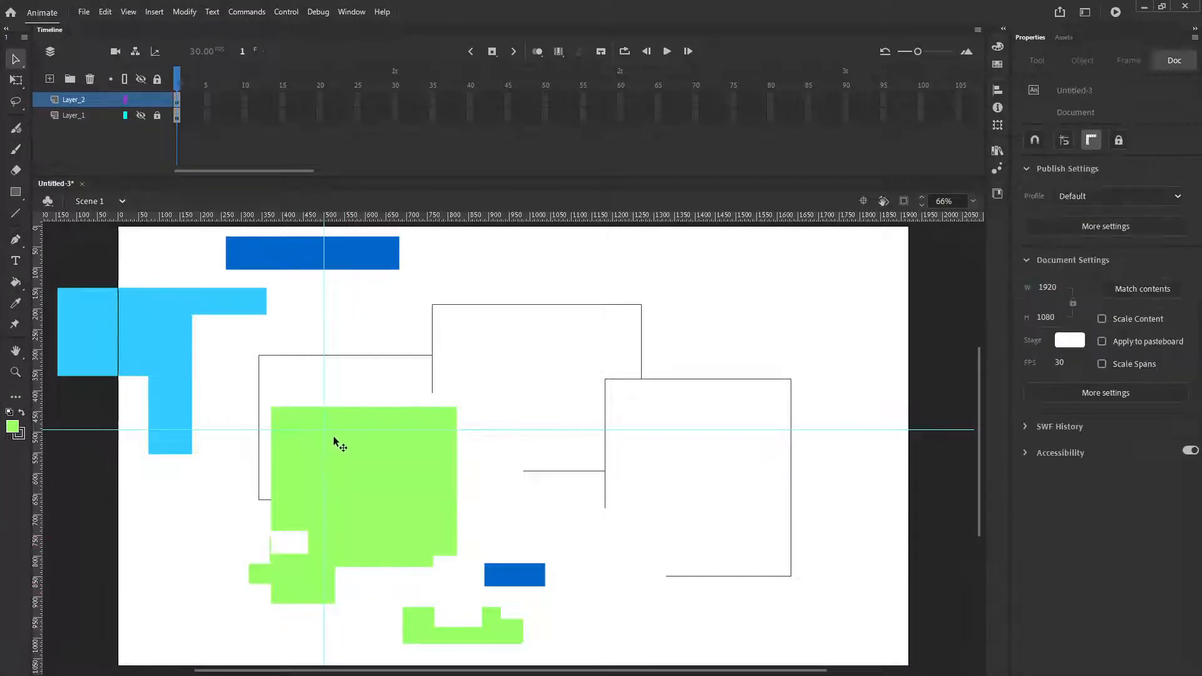
# Step: Cut a band out of the light blue shape with the long dark blue strip, and move the light blue shape to the stage's right edge
pyautogui.click(360, 251)
pyautogui.moveTo(346, 254); pyautogui.dragTo(244, 341)
pyautogui.click(187, 260)
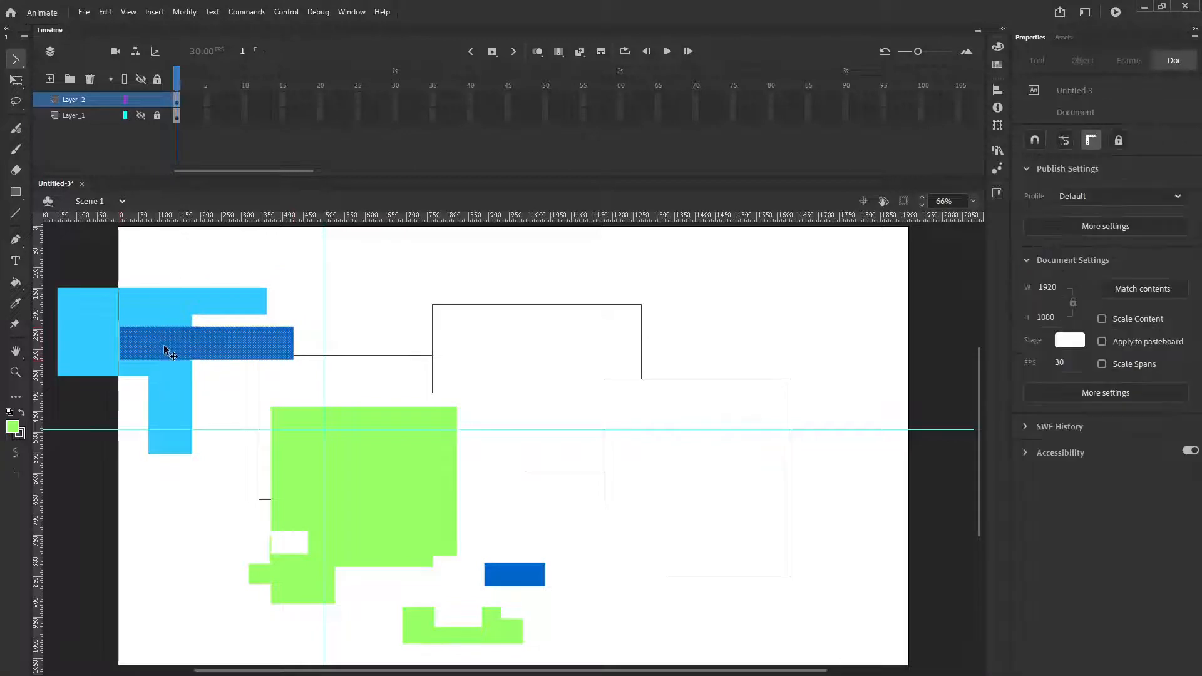
pyautogui.click(158, 344)
pyautogui.moveTo(157, 345); pyautogui.dragTo(363, 279)
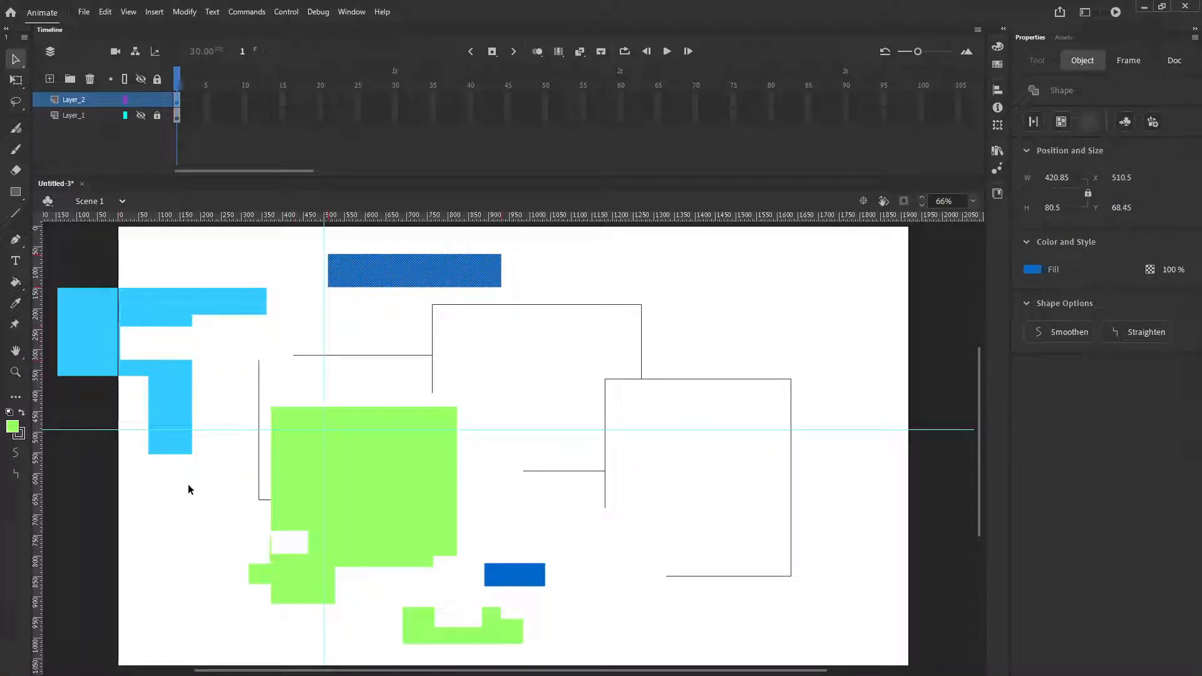
pyautogui.moveTo(74, 305); pyautogui.dragTo(789, 307)
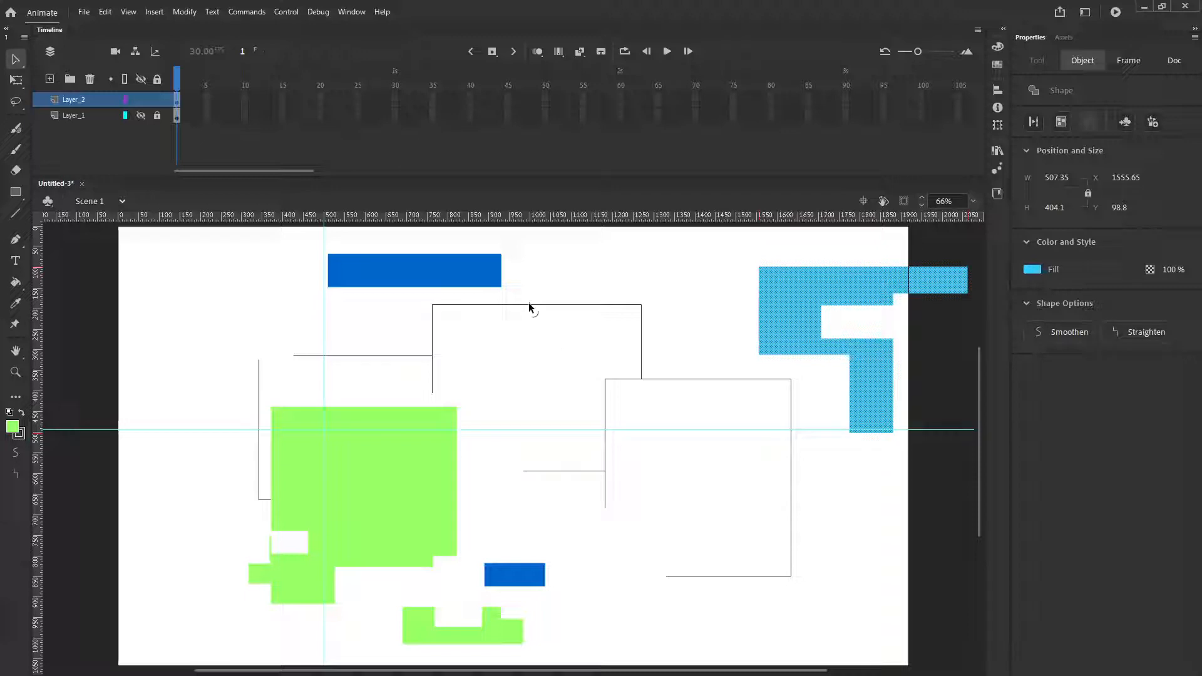
# Step: Bend five straight segments of the leftover rectangle outlines inward into curves with the Selection tool
pyautogui.moveTo(529, 306); pyautogui.dragTo(529, 391)
pyautogui.moveTo(692, 380); pyautogui.dragTo(751, 441)
pyautogui.moveTo(606, 419); pyautogui.dragTo(685, 432)
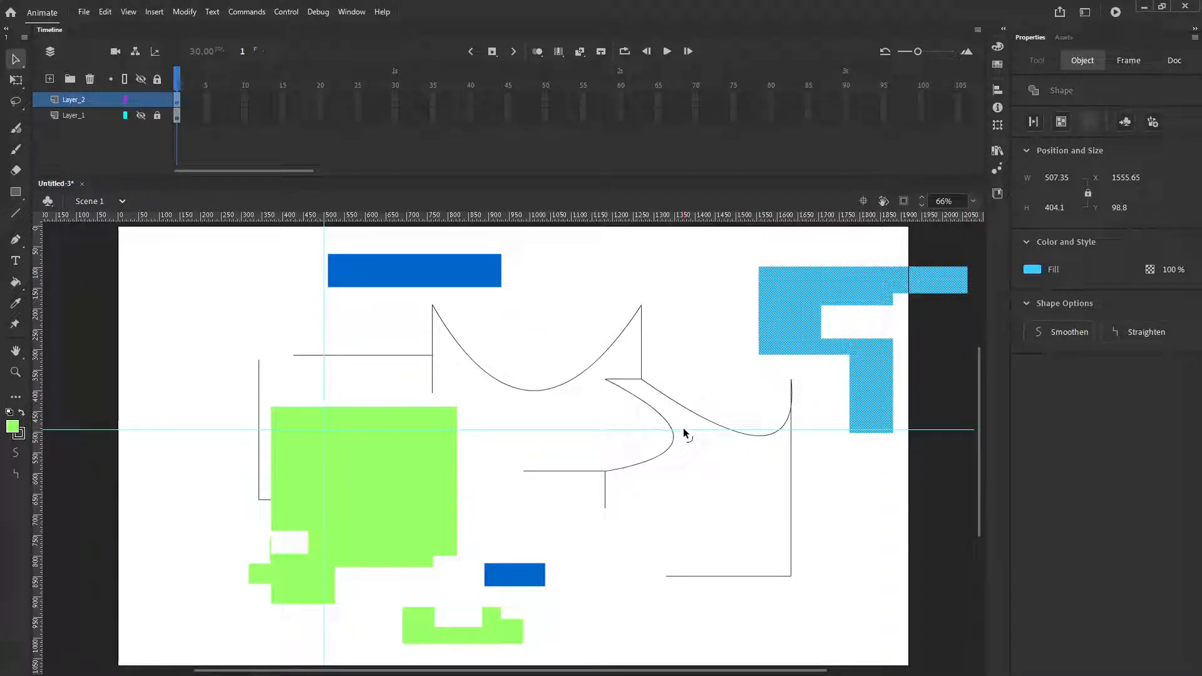
pyautogui.moveTo(736, 575); pyautogui.dragTo(724, 461)
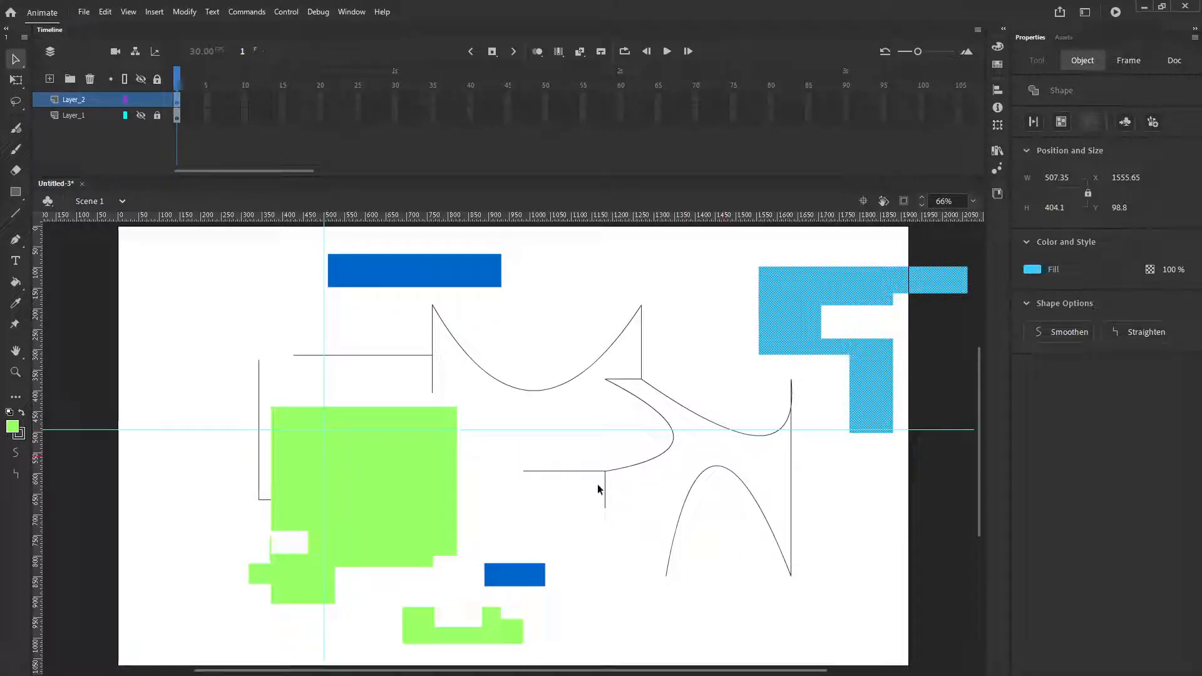
pyautogui.moveTo(607, 490); pyautogui.dragTo(670, 494)
# Step: Bend the green fill's right, top and left edges inward into curves
pyautogui.moveTo(456, 479); pyautogui.dragTo(396, 478)
pyautogui.moveTo(366, 408); pyautogui.dragTo(426, 480)
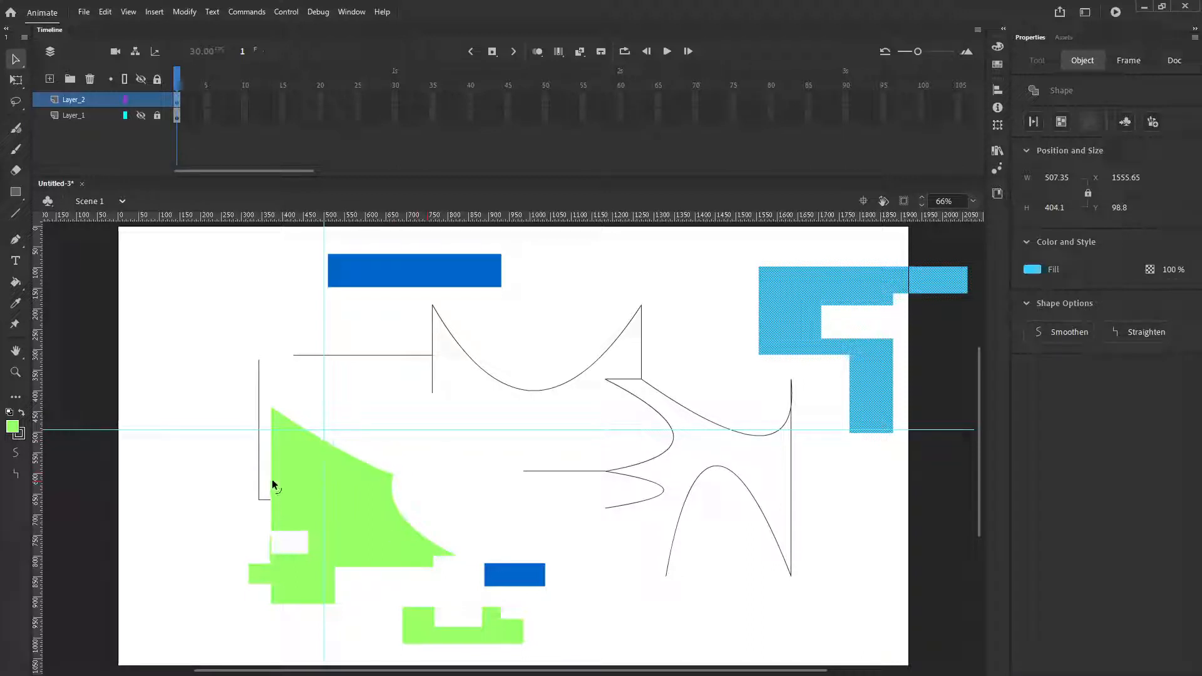
pyautogui.moveTo(271, 478); pyautogui.dragTo(361, 543)
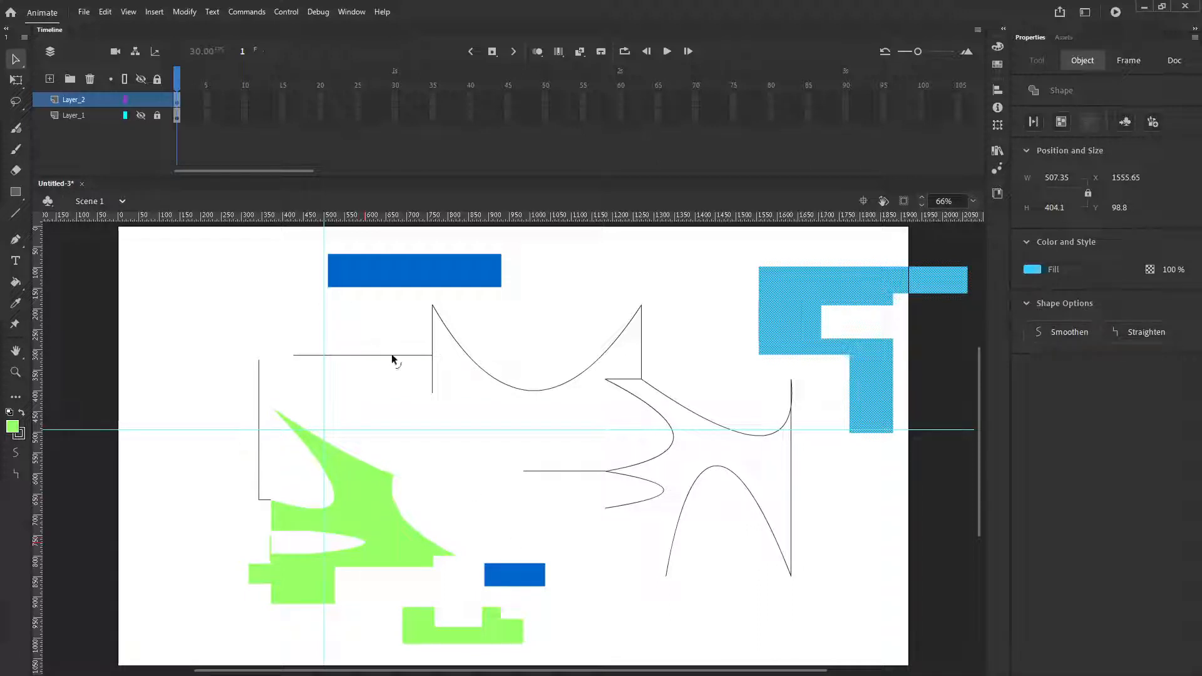
# Step: Draw two diagonal lines with the Line tool across the long dark blue strip
pyautogui.click(390, 273)
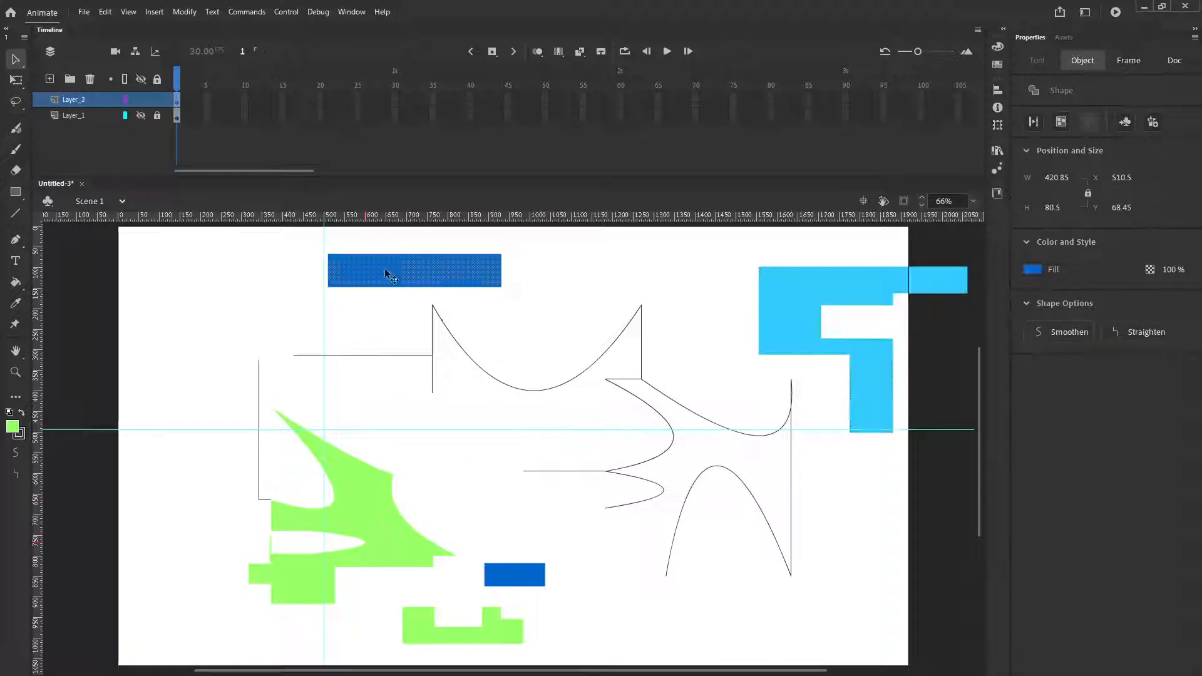
pyautogui.click(15, 213)
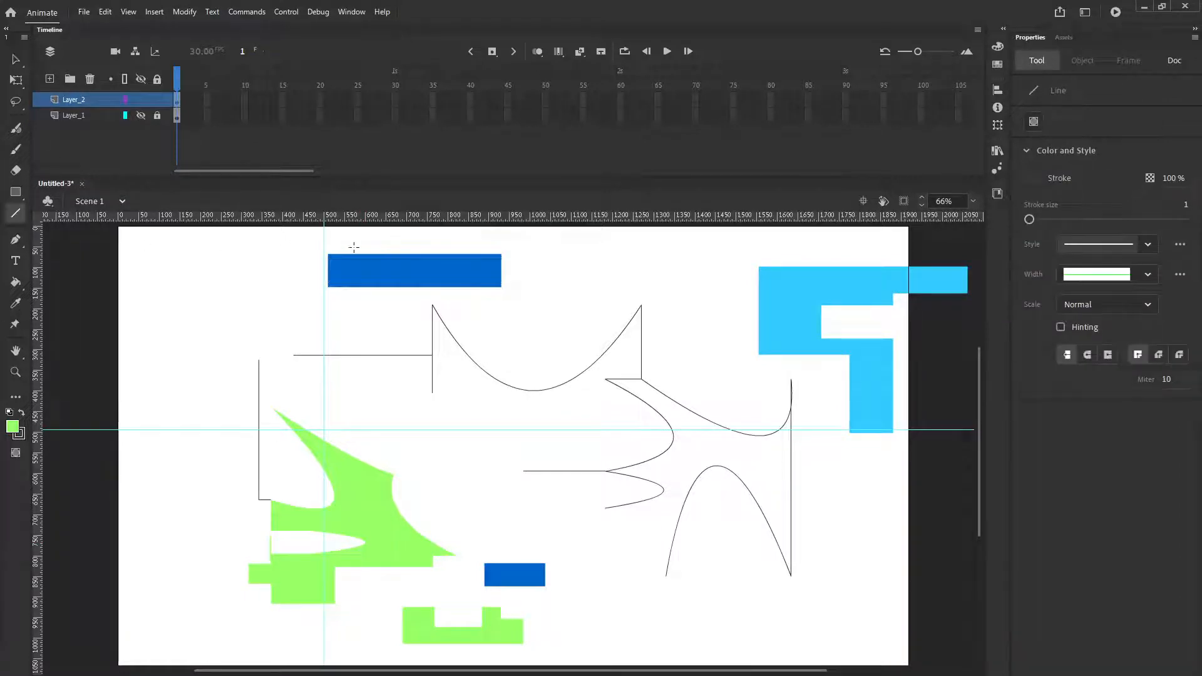
pyautogui.moveTo(370, 240); pyautogui.dragTo(485, 303)
pyautogui.moveTo(467, 235); pyautogui.dragTo(487, 306)
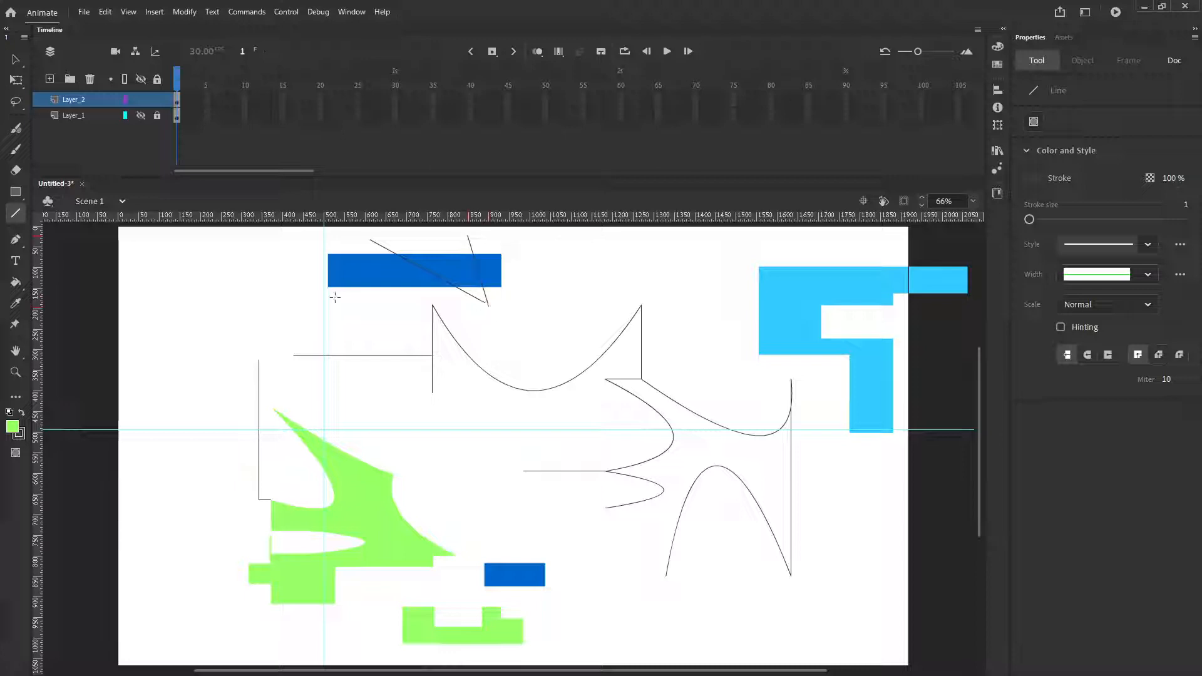
# Step: Move the dark blue piece between the two lines to the stage's upper-left area
pyautogui.press('v')
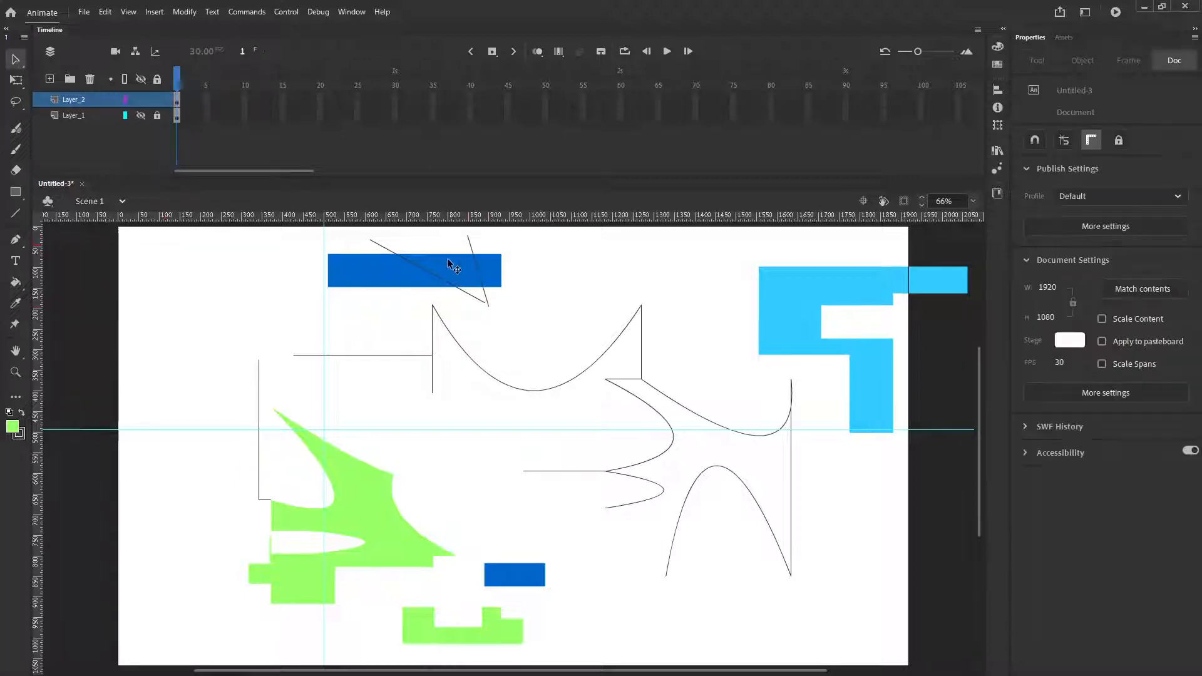
pyautogui.click(466, 274)
pyautogui.moveTo(467, 275); pyautogui.dragTo(216, 276)
pyautogui.click(389, 346)
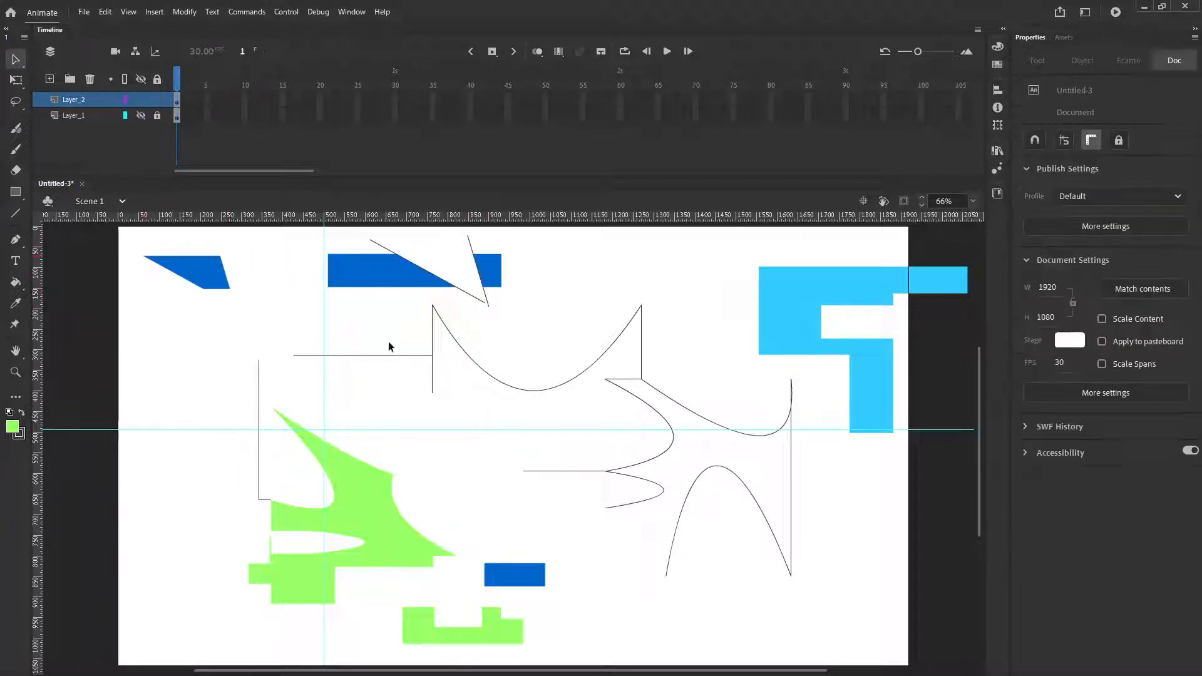
# Step: Delete all segments of the two diagonal cutting lines around the dark blue strip
pyautogui.click(412, 261)
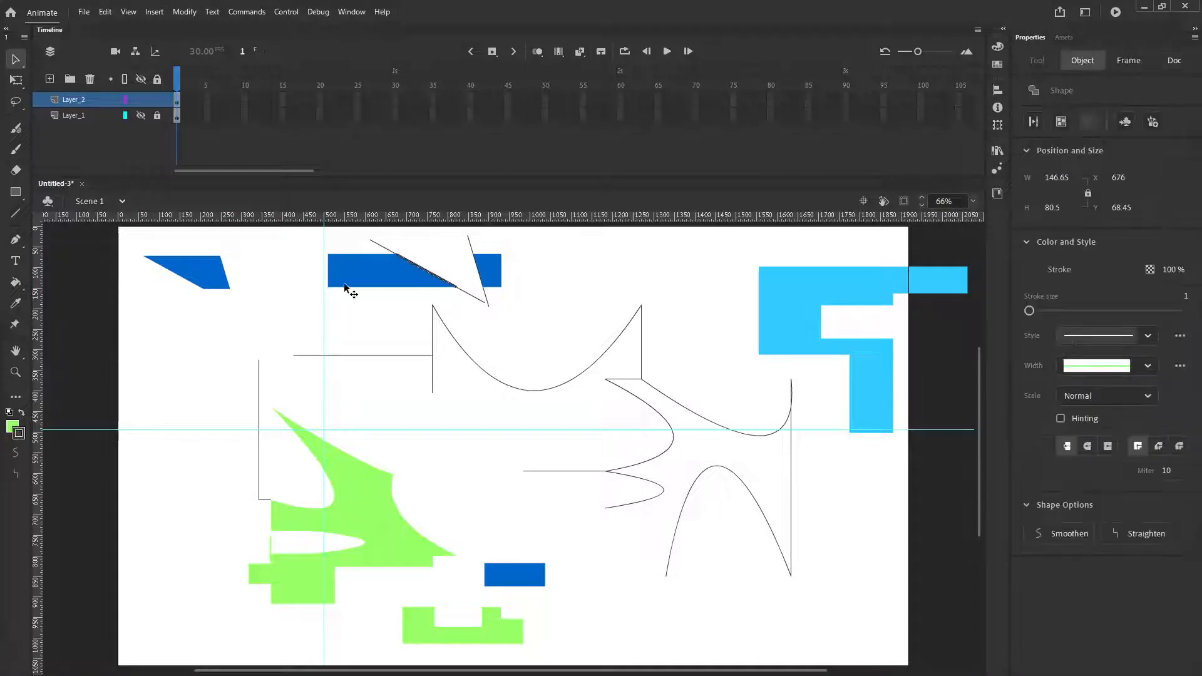
pyautogui.press('Delete')
pyautogui.click(385, 249)
pyautogui.press('Delete')
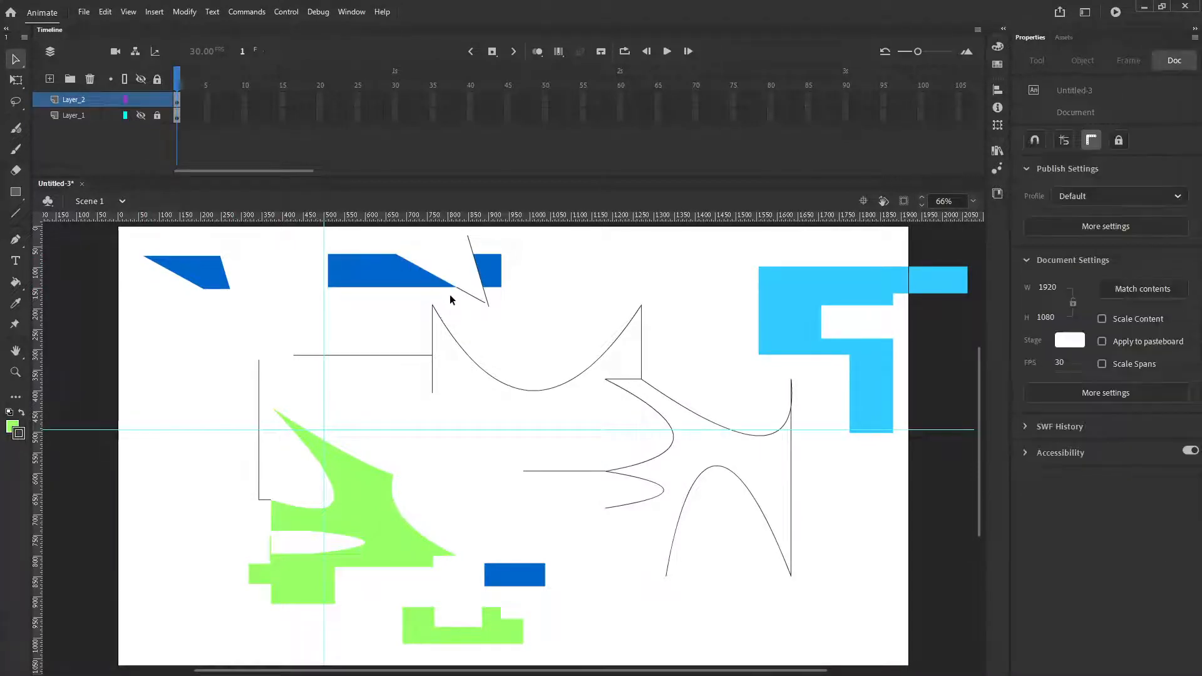
pyautogui.click(487, 296)
pyautogui.press('Delete')
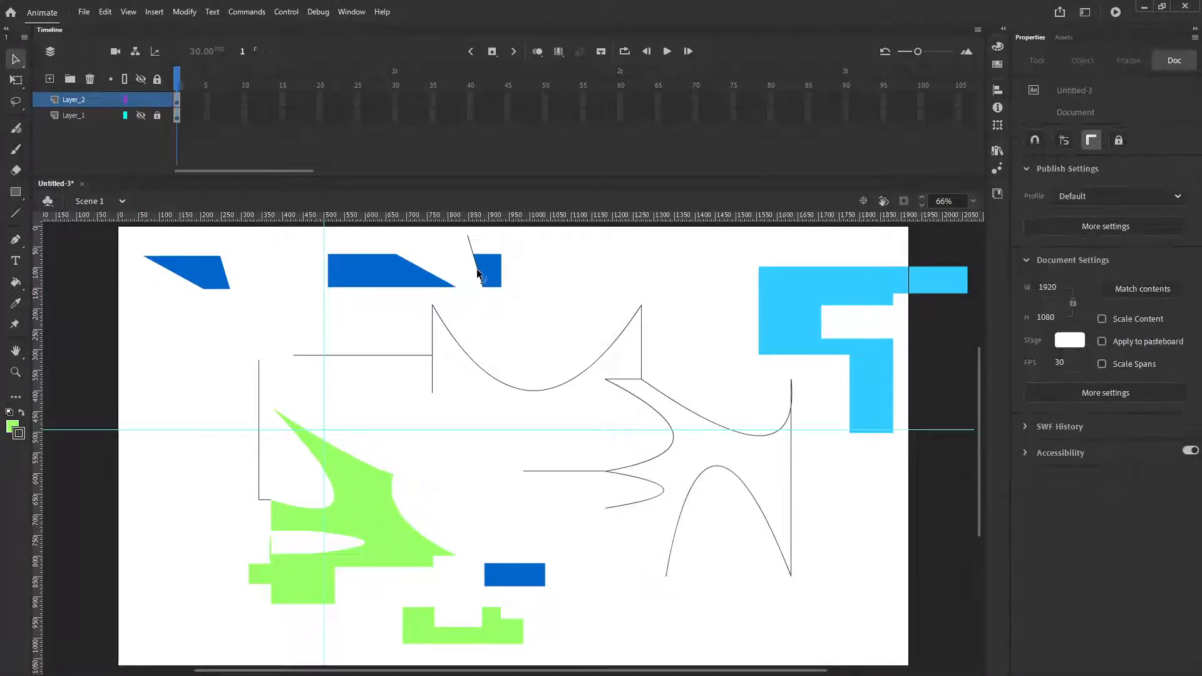
pyautogui.click(469, 246)
pyautogui.press('Delete')
# Step: Arrange the three dark blue pieces in a row with narrow gaps, bulge the left piece's bottom edge, and stretch the right piece's lower-right corner
pyautogui.click(386, 273)
pyautogui.moveTo(482, 276); pyautogui.dragTo(523, 276)
pyautogui.click(202, 274)
pyautogui.moveTo(202, 273); pyautogui.dragTo(514, 268)
pyautogui.click(410, 269)
pyautogui.click(456, 259)
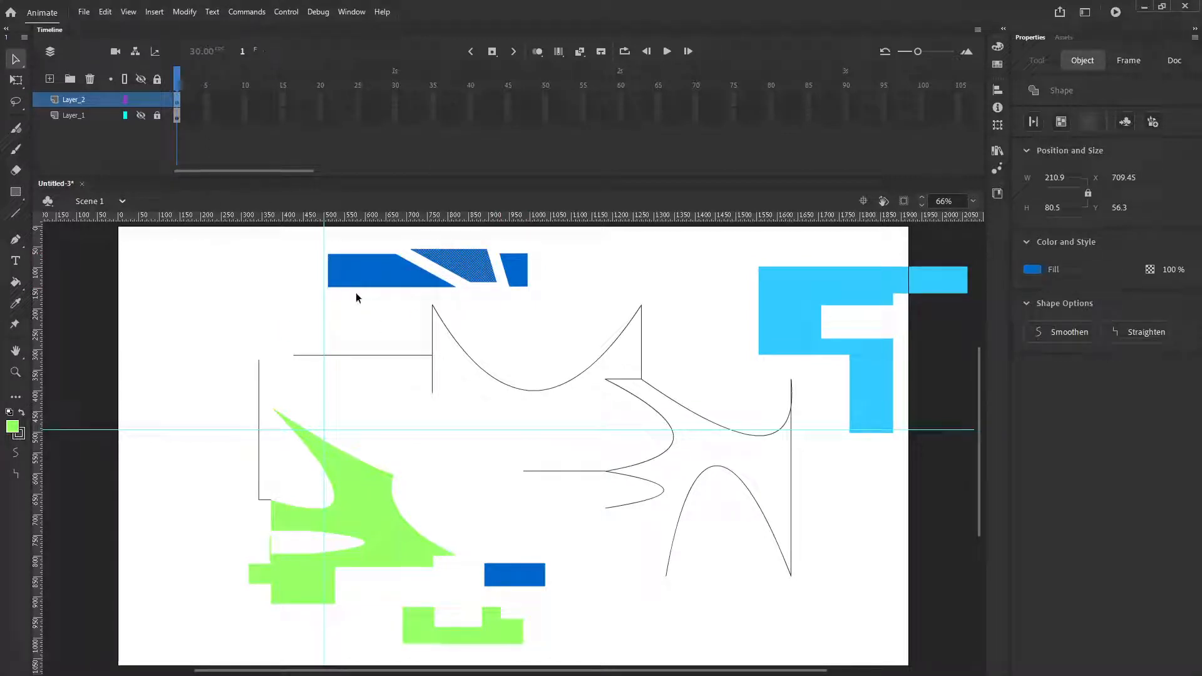
pyautogui.moveTo(380, 288); pyautogui.dragTo(387, 308)
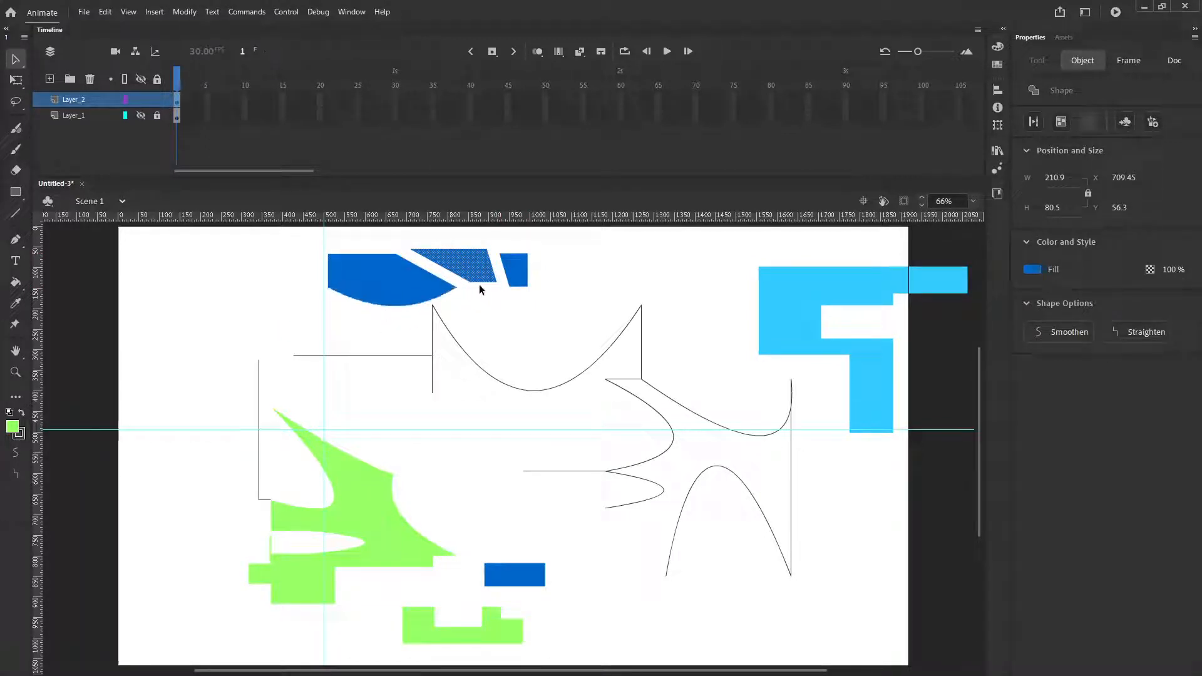
pyautogui.moveTo(487, 298); pyautogui.dragTo(530, 305)
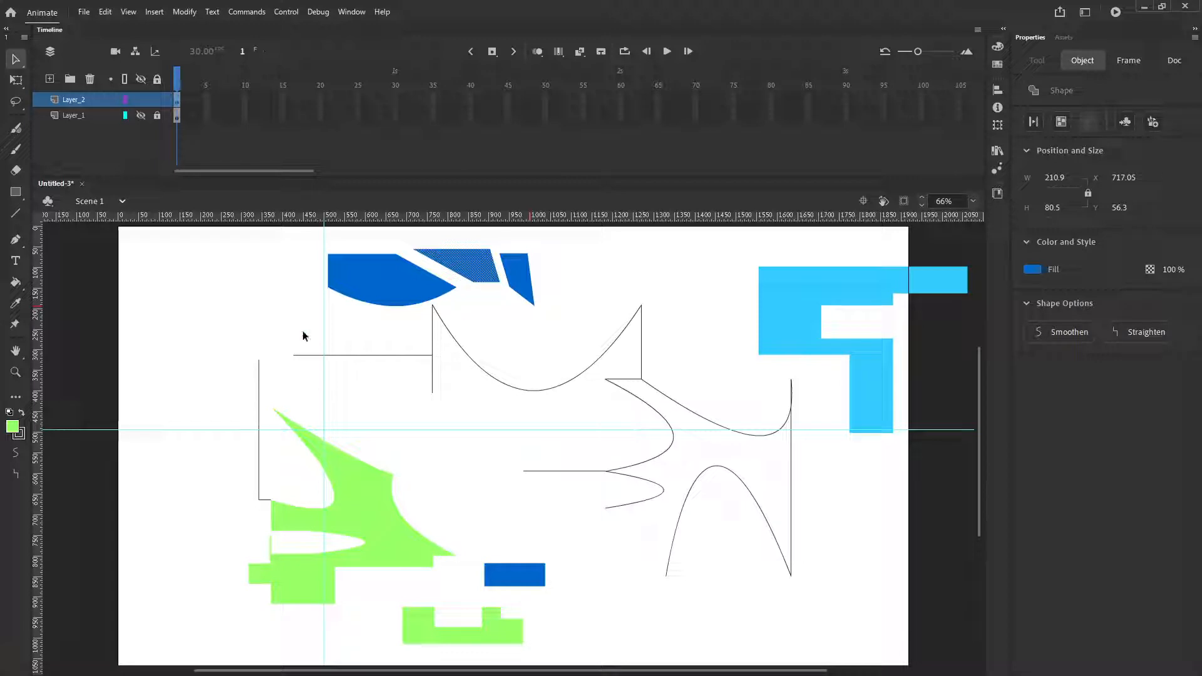
# Step: Show and unlock Layer_1, and delete all artwork on both layers
pyautogui.click(141, 115)
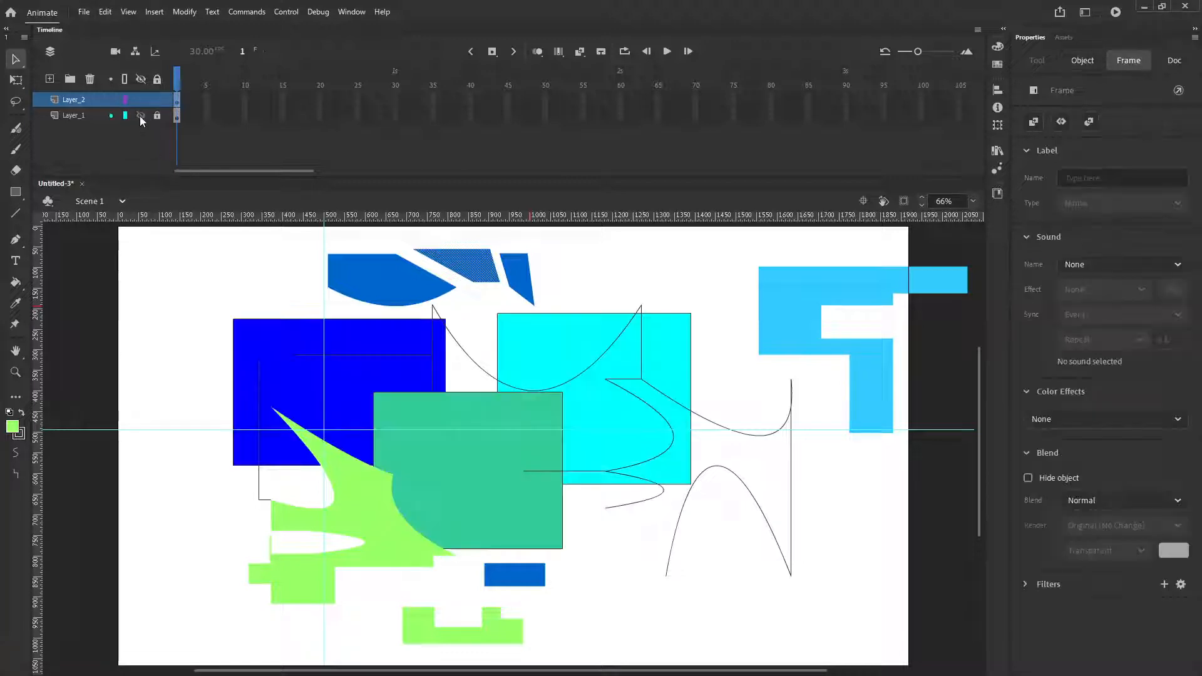
pyautogui.click(140, 114)
pyautogui.click(140, 115)
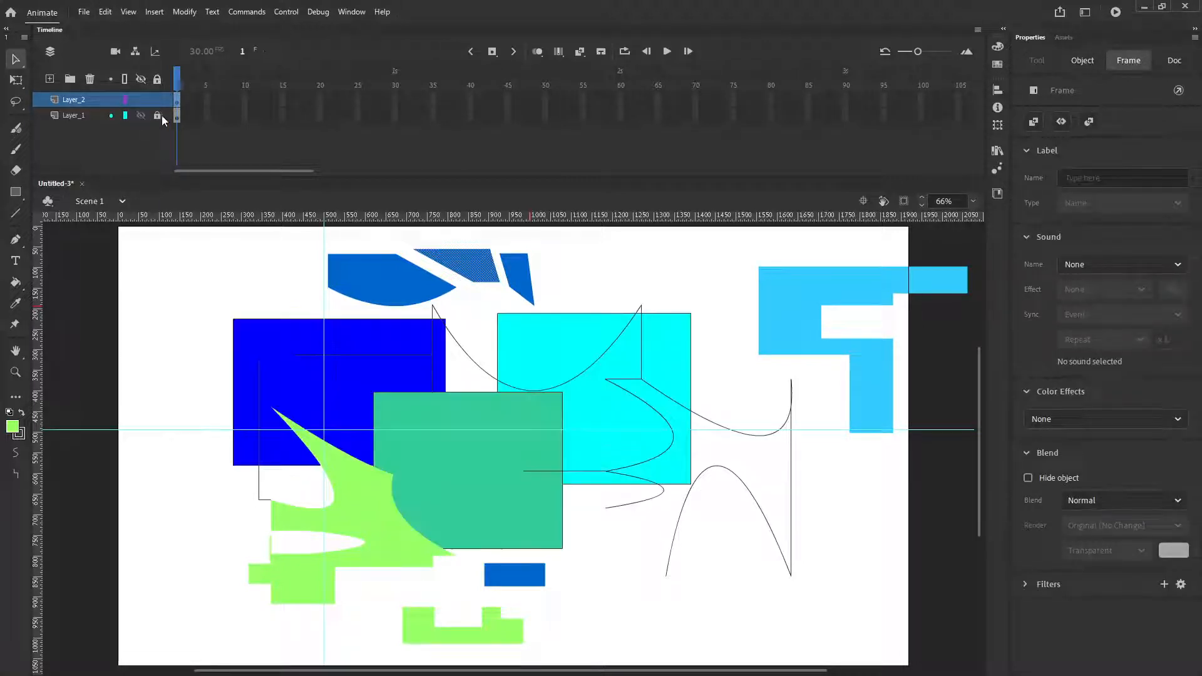
pyautogui.hotkey('ctrl', 'a')
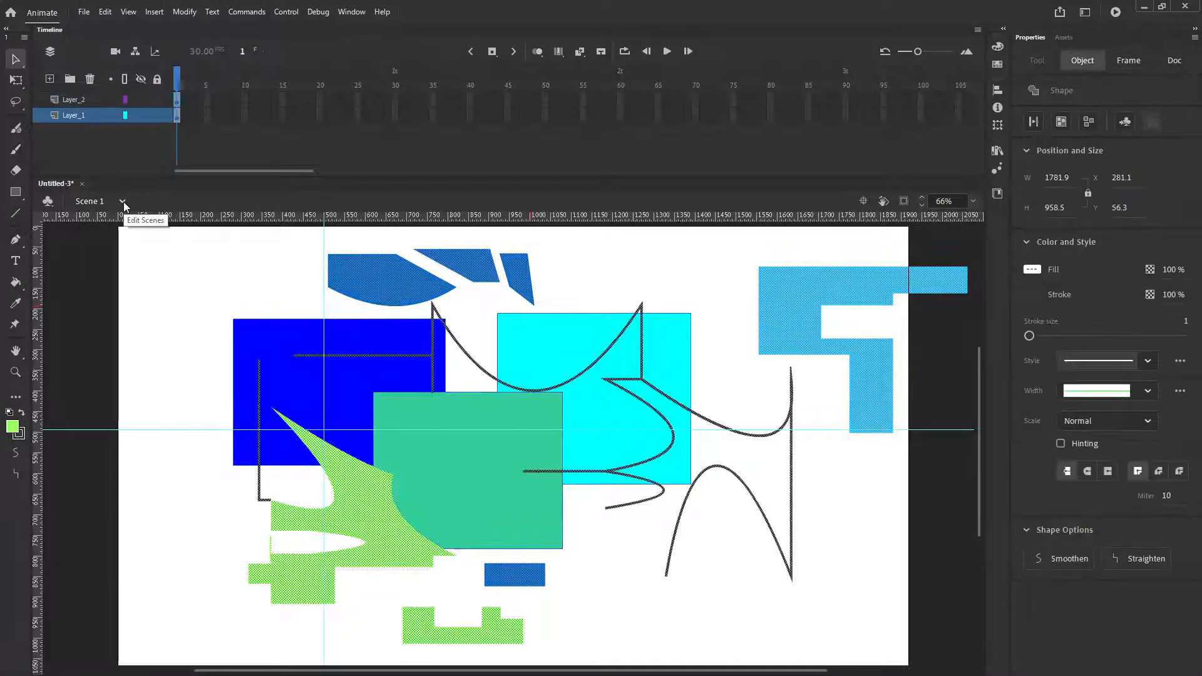
pyautogui.press('Delete')
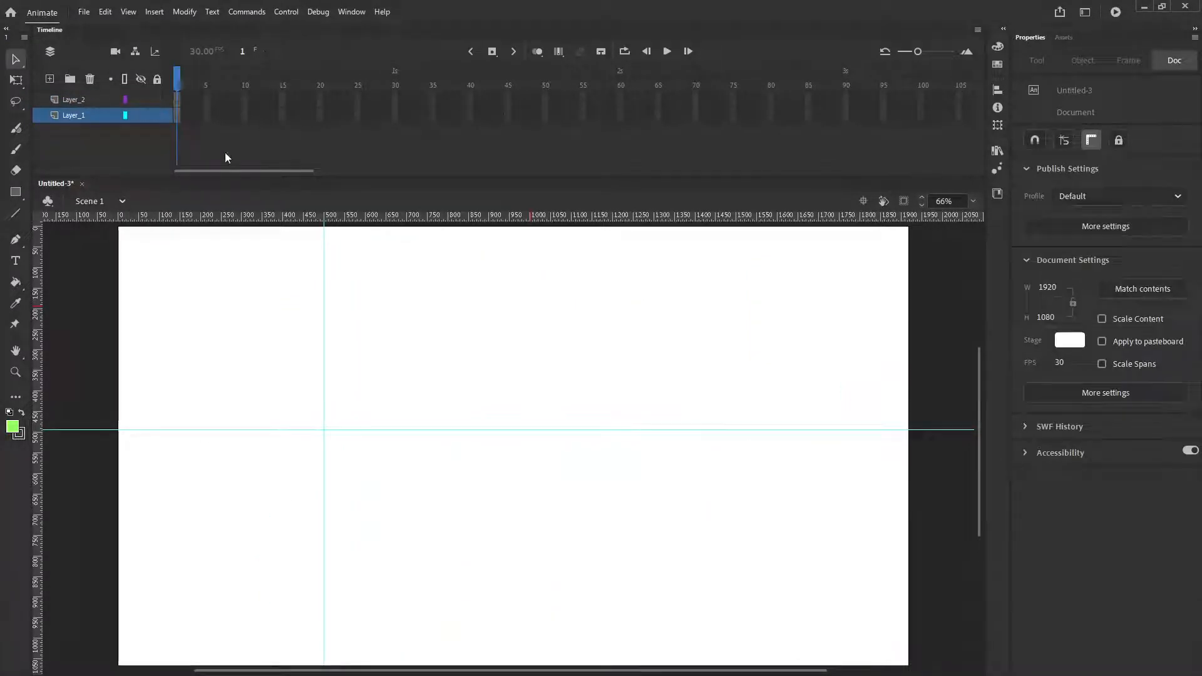
# Step: Hide the guides on the stage
pyautogui.click(154, 11)
pyautogui.moveTo(137, 10)
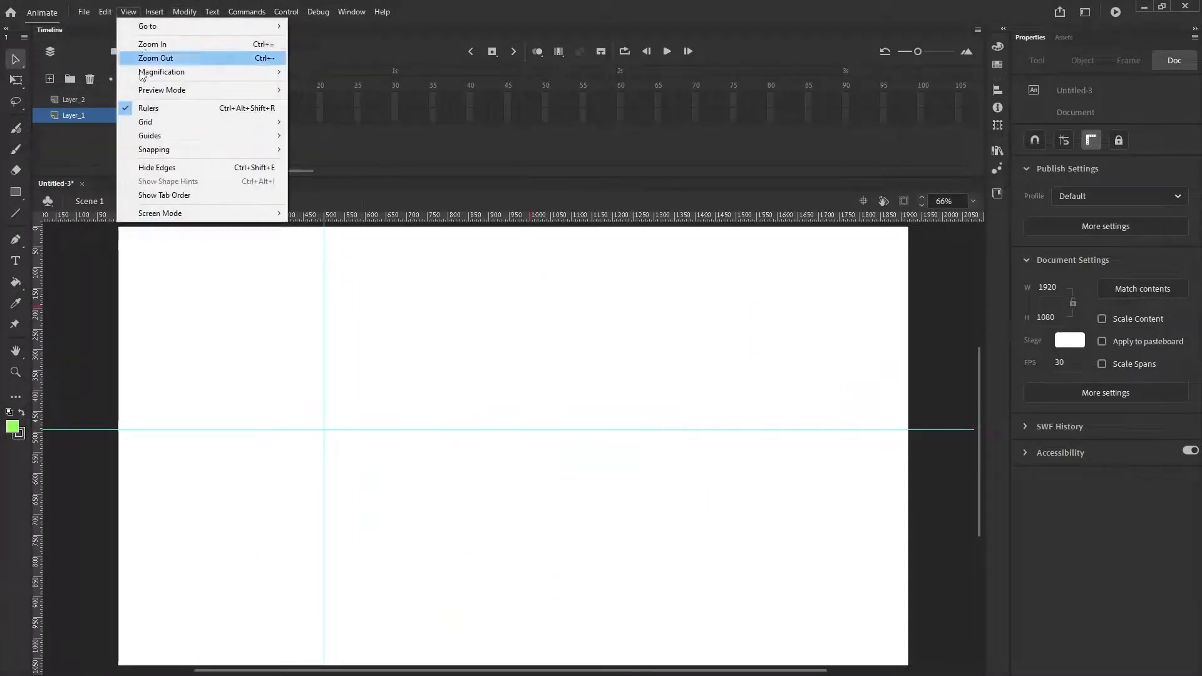
pyautogui.moveTo(153, 136)
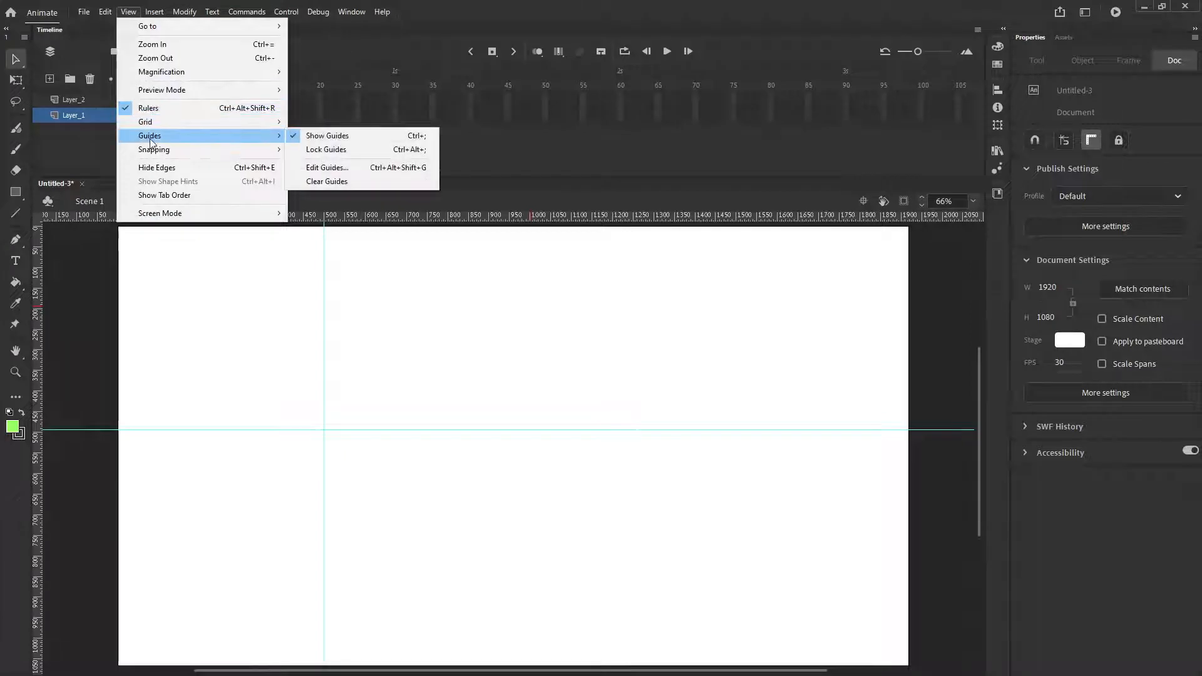
pyautogui.click(309, 139)
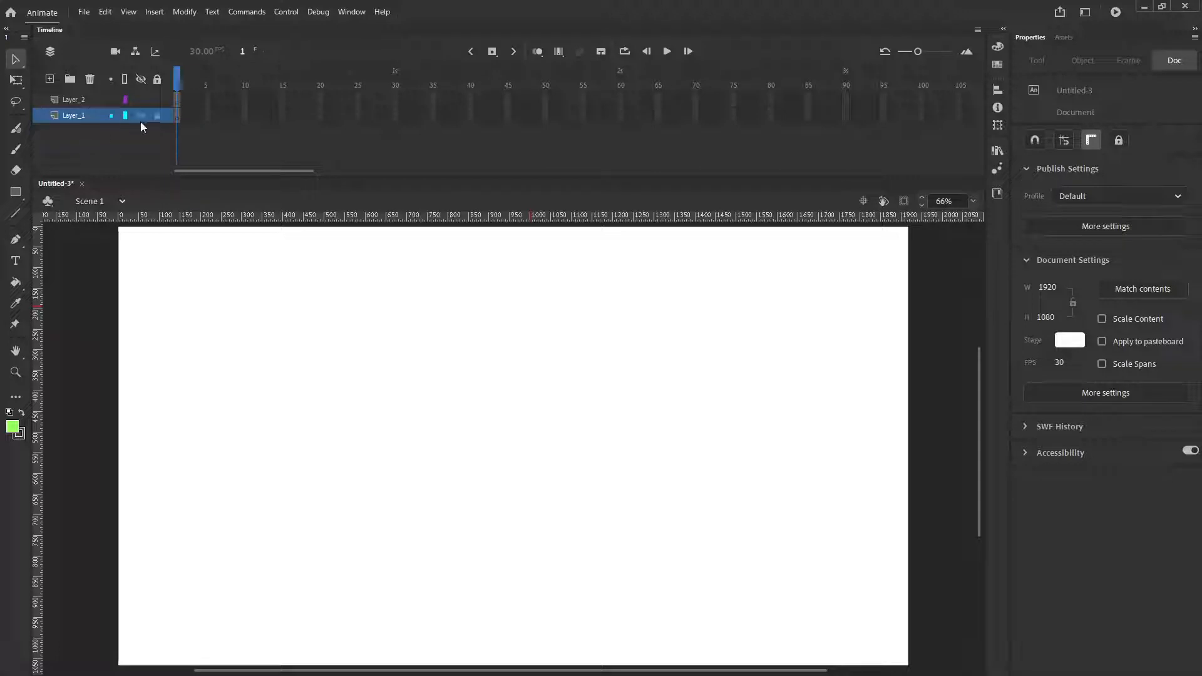
# Step: Draw a green oval about 574 by 489 px on Layer_1, slightly left of and below the stage centre
pyautogui.click(176, 117)
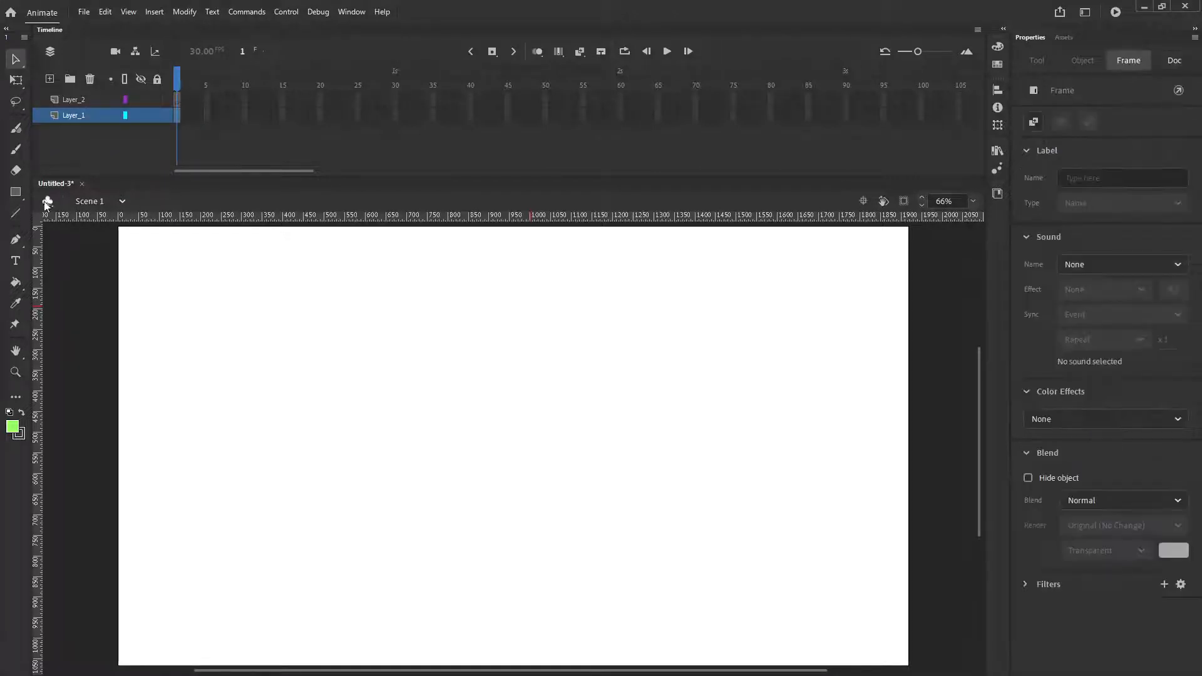
pyautogui.click(17, 195)
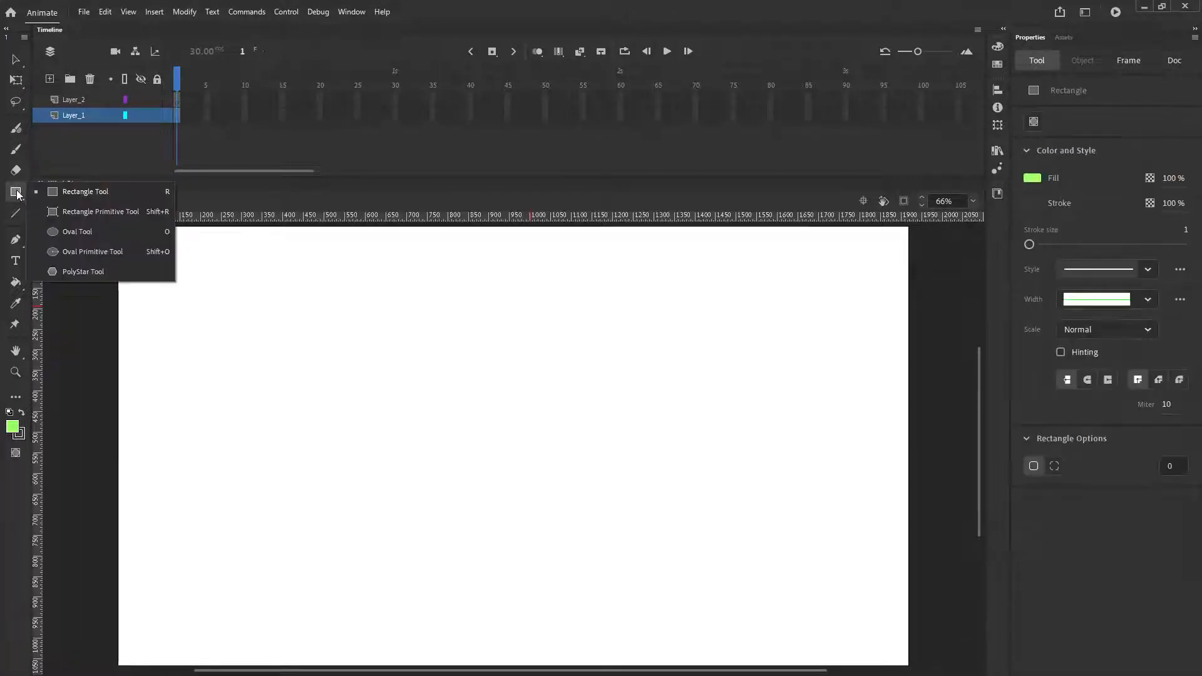
pyautogui.click(70, 232)
pyautogui.moveTo(479, 480); pyautogui.dragTo(582, 578)
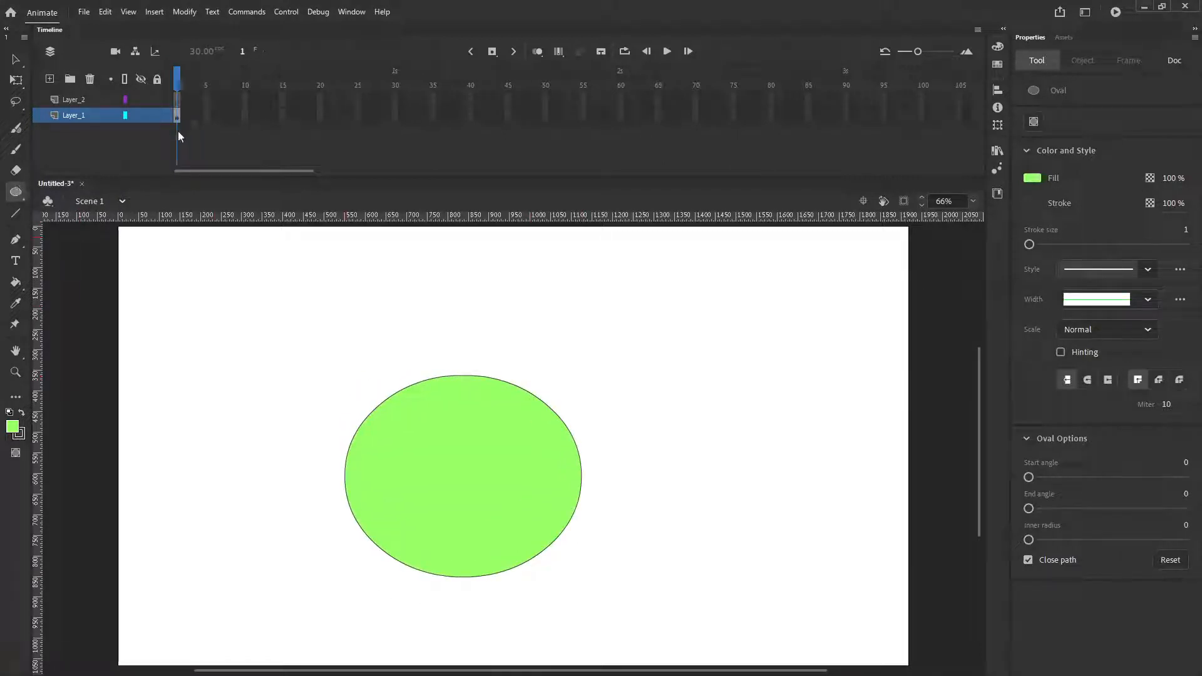
# Step: Lock Layer_1 and draw a smaller oval about 290 by 249 px on Layer_2, overlapping the large oval's upper left
pyautogui.click(157, 115)
pyautogui.click(139, 100)
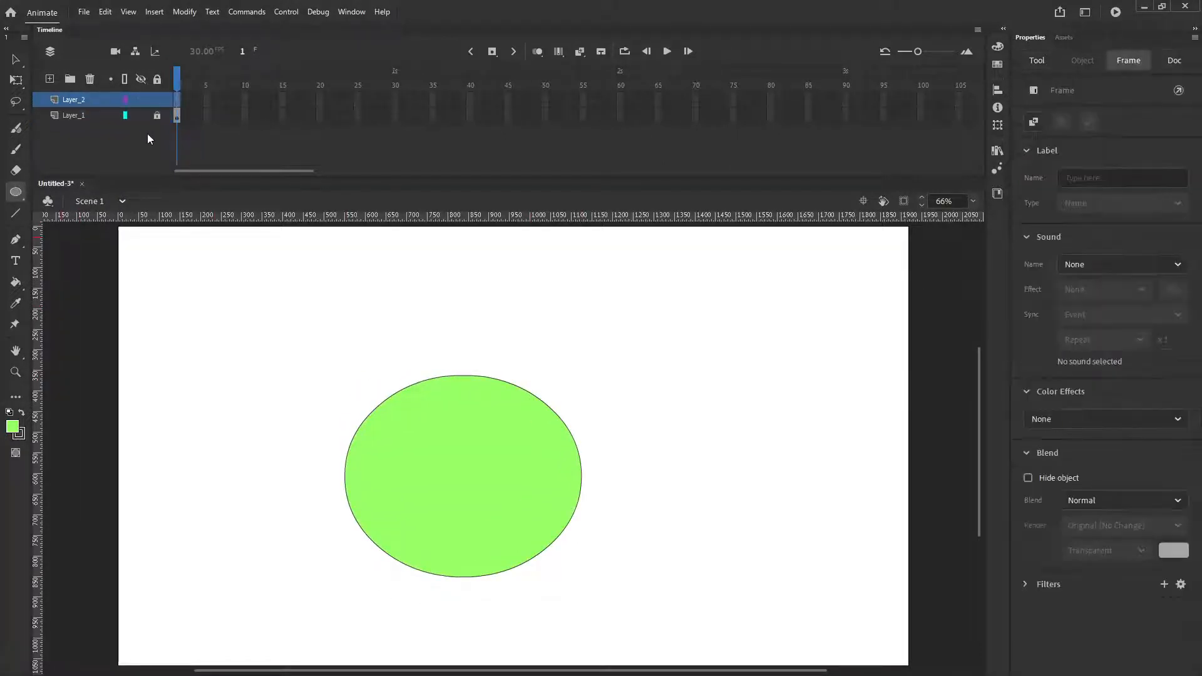
pyautogui.moveTo(342, 355); pyautogui.dragTo(463, 457)
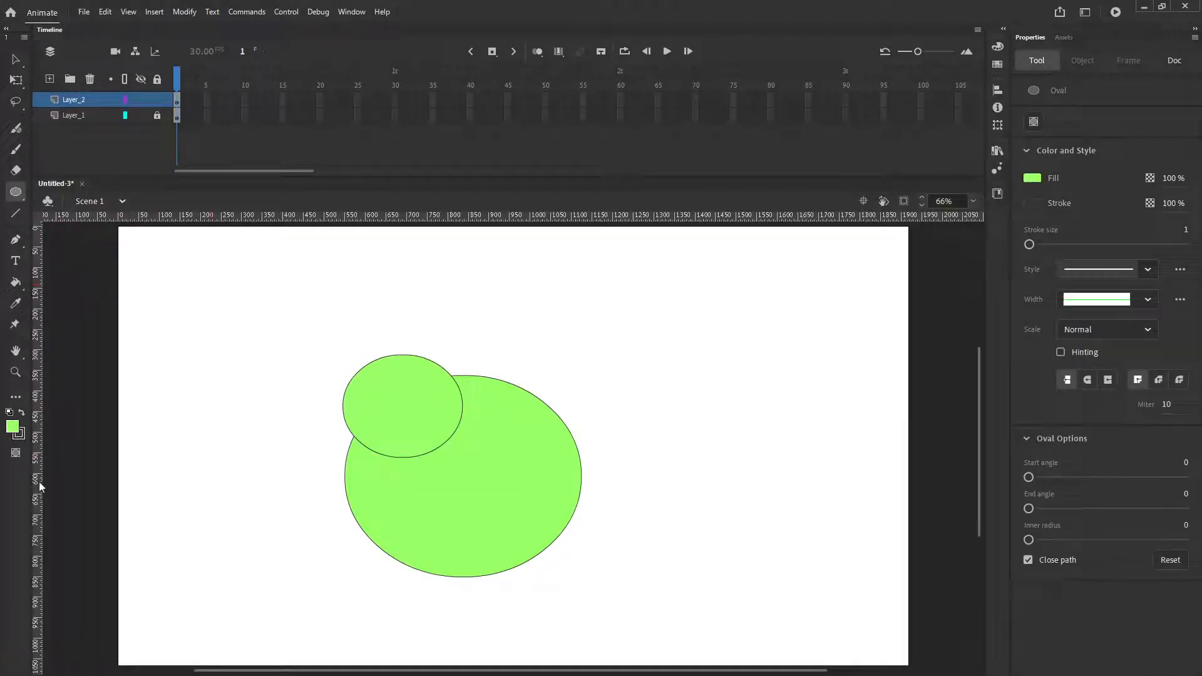
# Step: Set the fill color to teal and recolor the small oval with the Paint Bucket
pyautogui.click(13, 426)
pyautogui.click(109, 500)
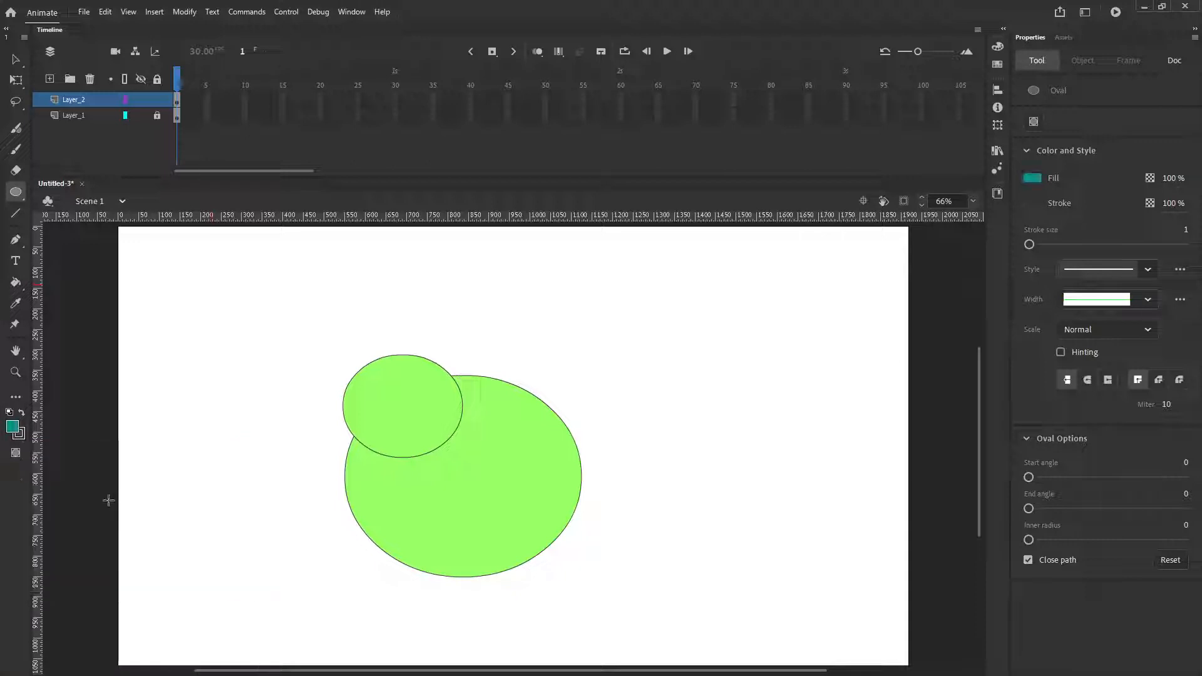
pyautogui.click(16, 282)
pyautogui.click(407, 403)
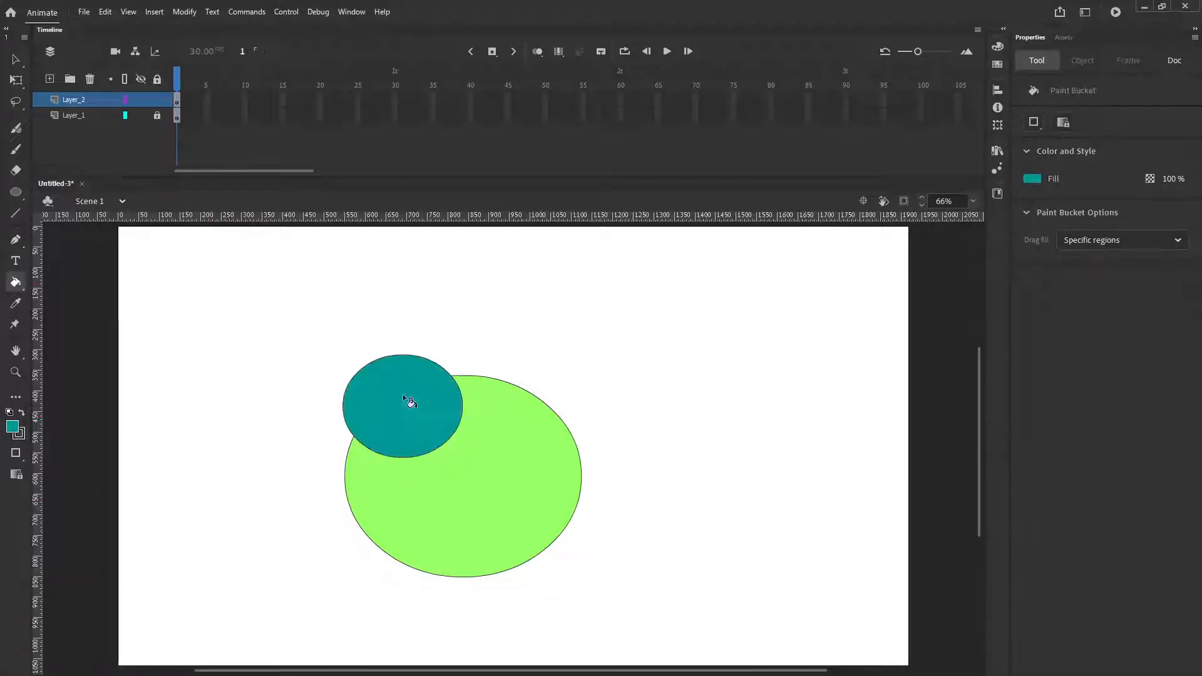
# Step: Move the teal oval with its outline fully inside the right half of the green oval and deselect it
pyautogui.click(16, 59)
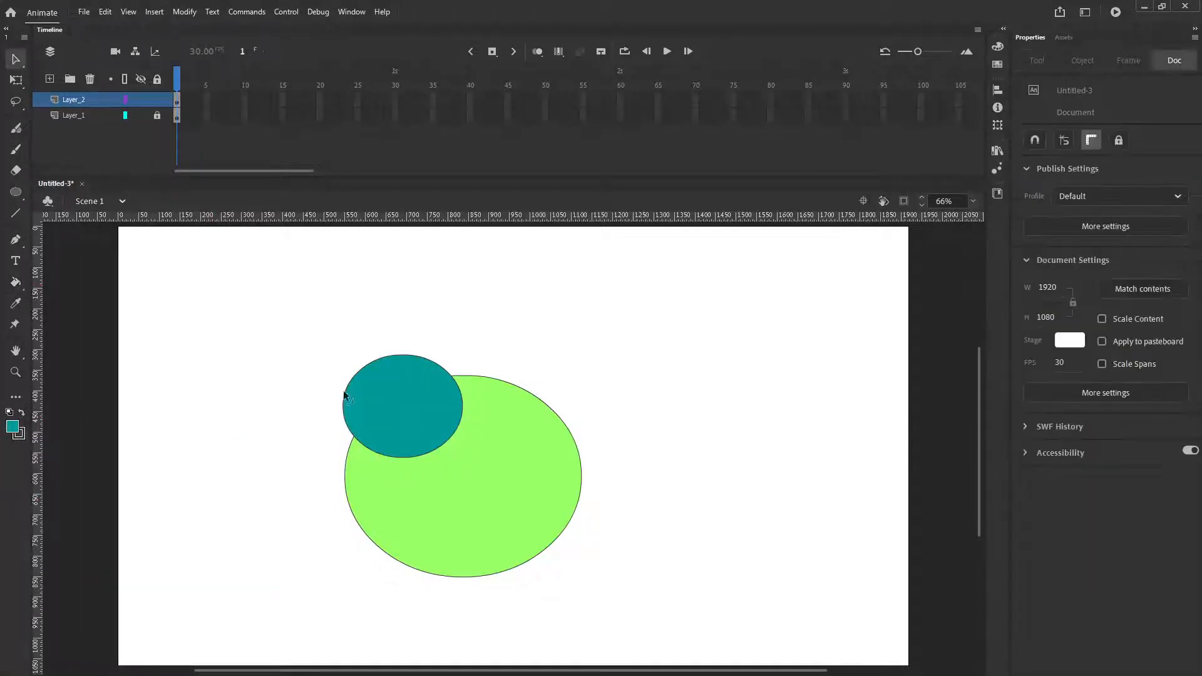
pyautogui.moveTo(308, 336)
pyautogui.mouseDown()
pyautogui.moveTo(557, 592)
pyautogui.moveTo(501, 504)
pyautogui.mouseUp()
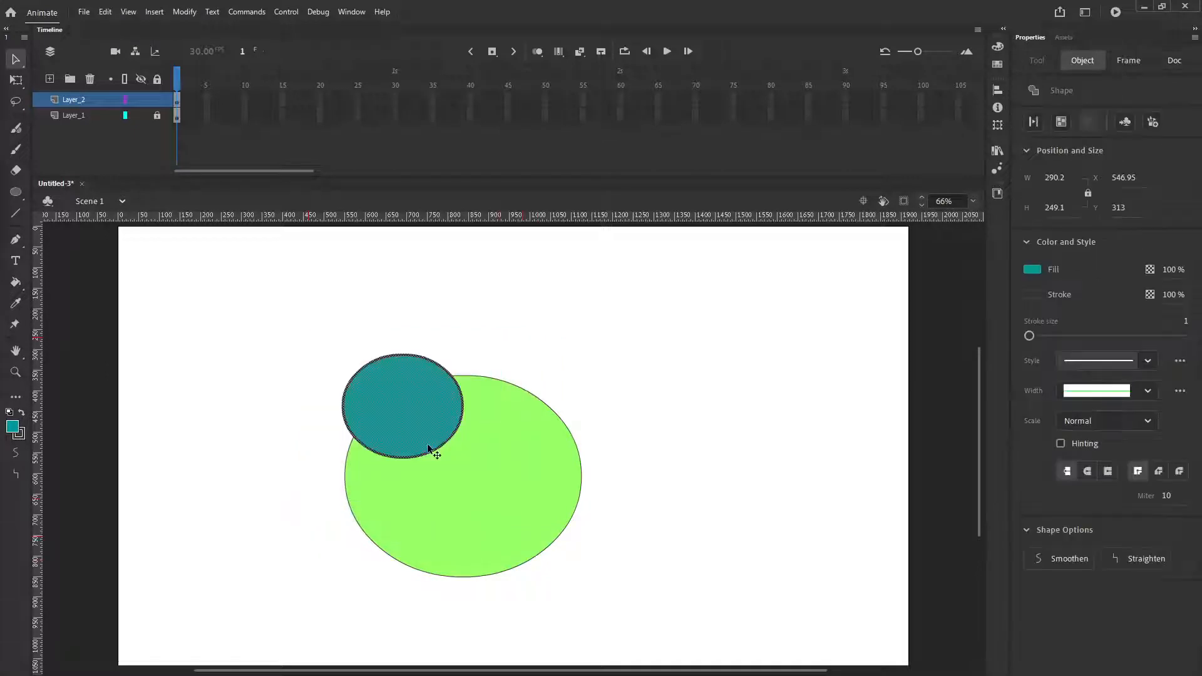
pyautogui.moveTo(430, 449); pyautogui.dragTo(404, 449)
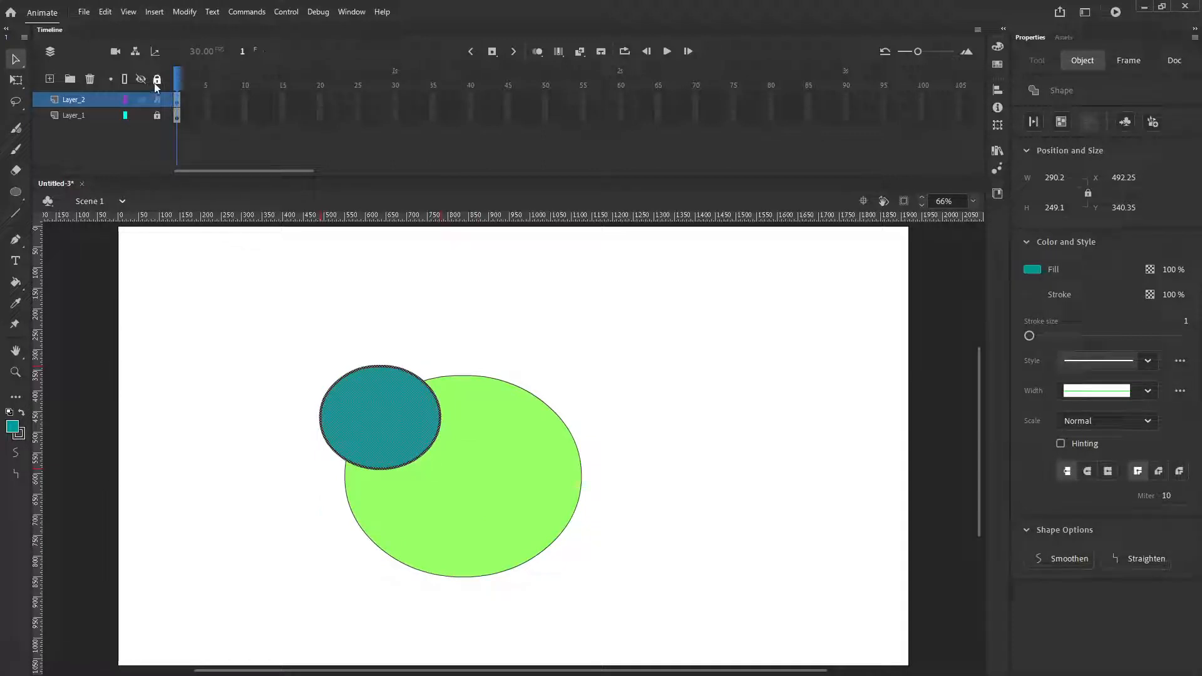
pyautogui.moveTo(413, 420); pyautogui.dragTo(499, 449)
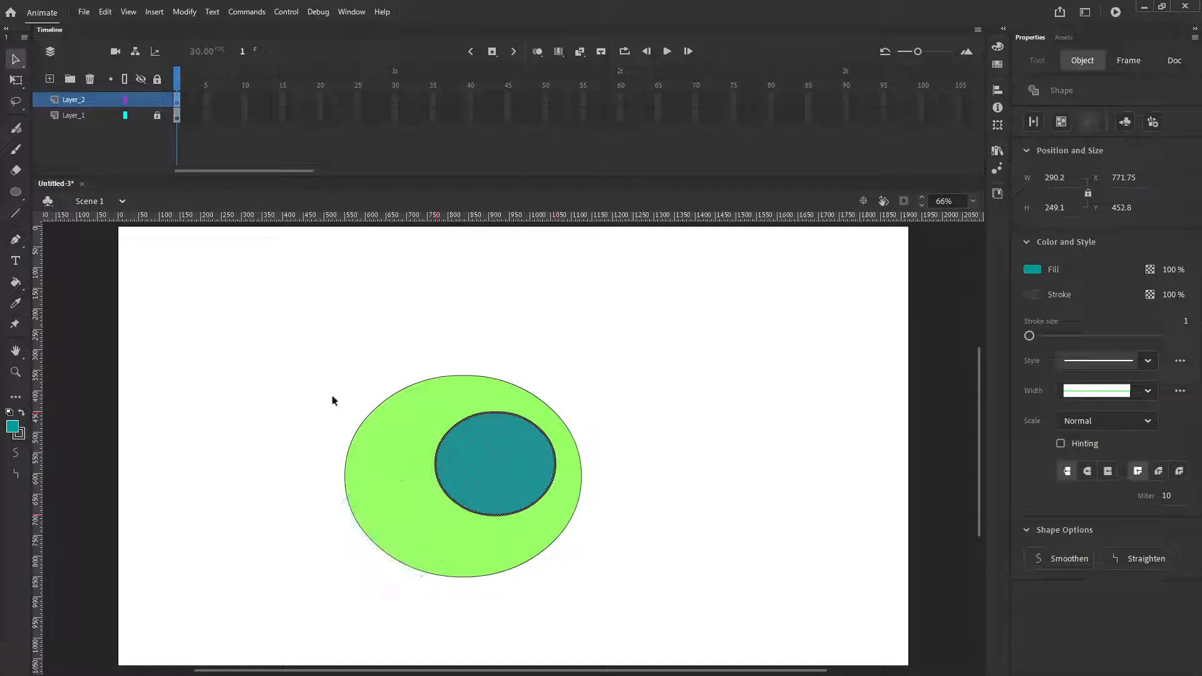
pyautogui.click(378, 318)
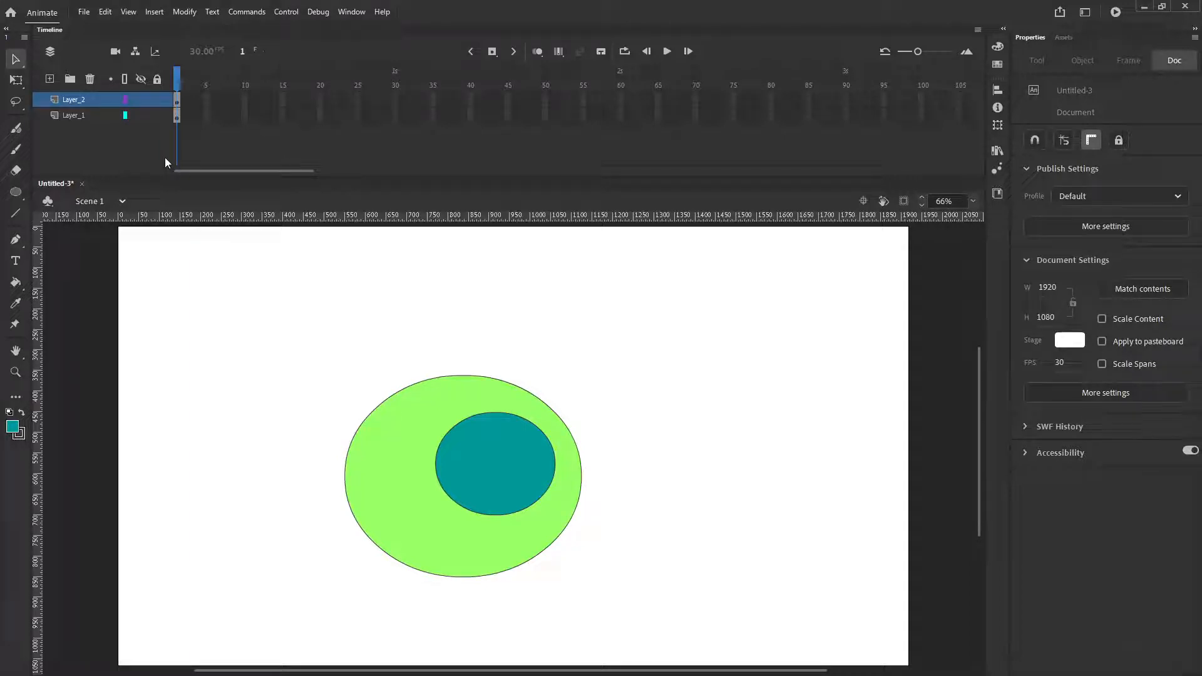
# Step: Cut both ovals and paste them in place on Layer_1 so they merge on one layer
pyautogui.hotkey('ctrl', 'a')
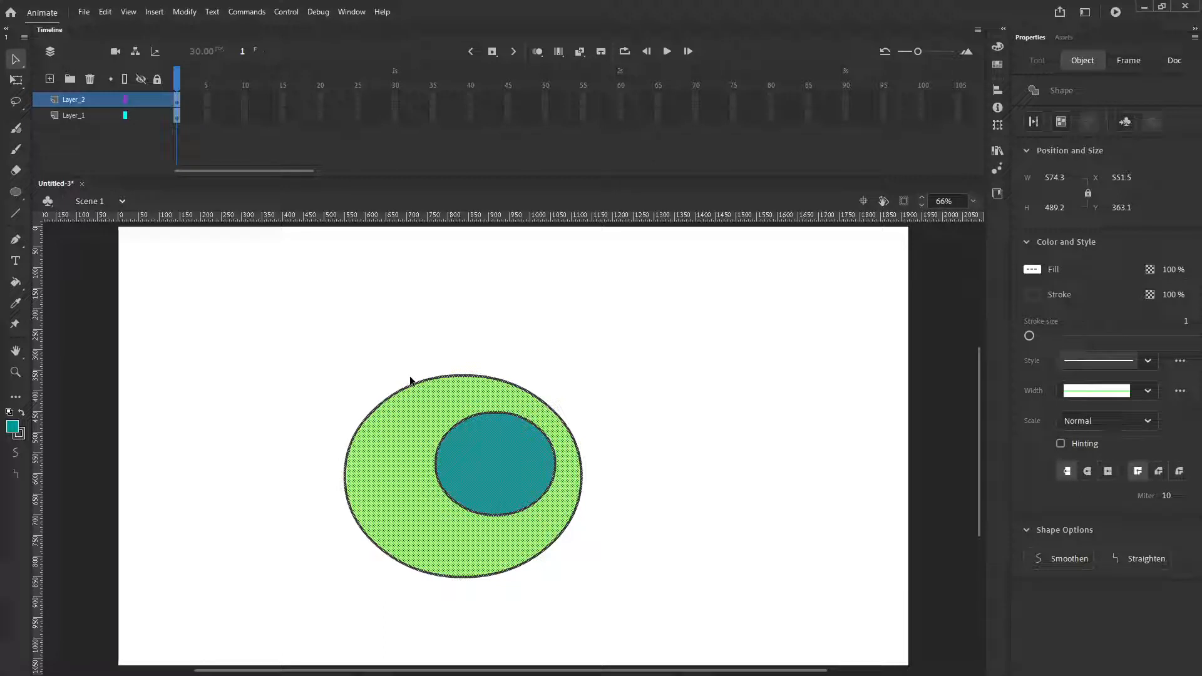
pyautogui.press('Delete')
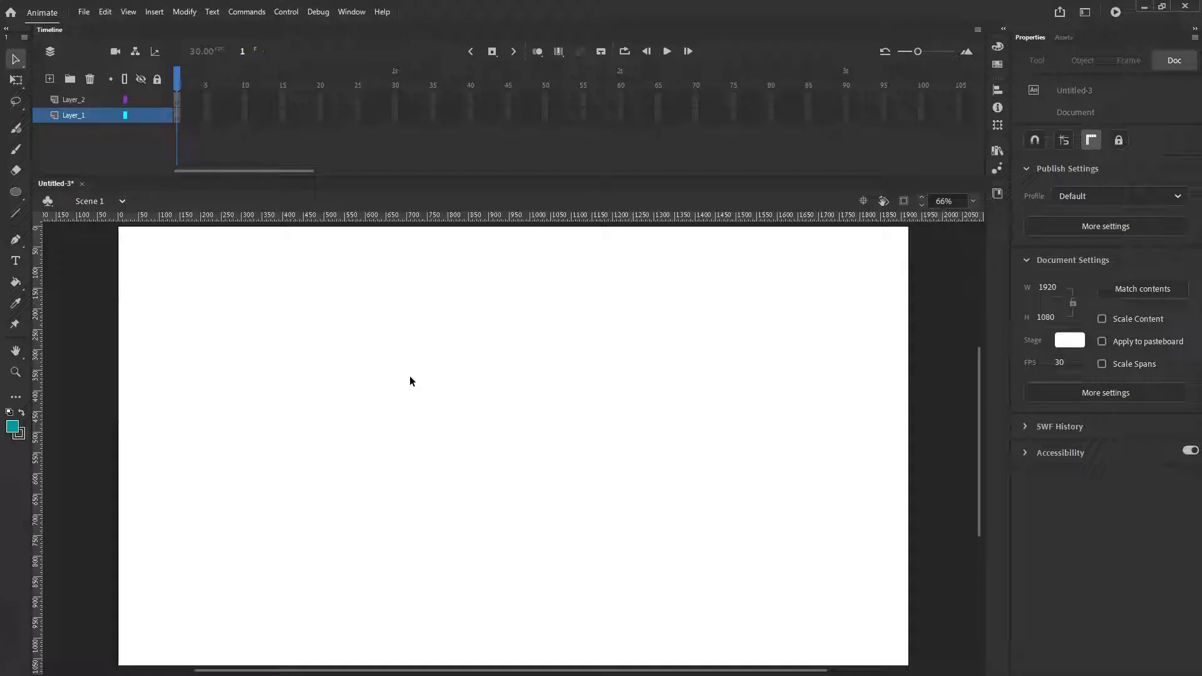
pyautogui.hotkey('ctrl', 'z')
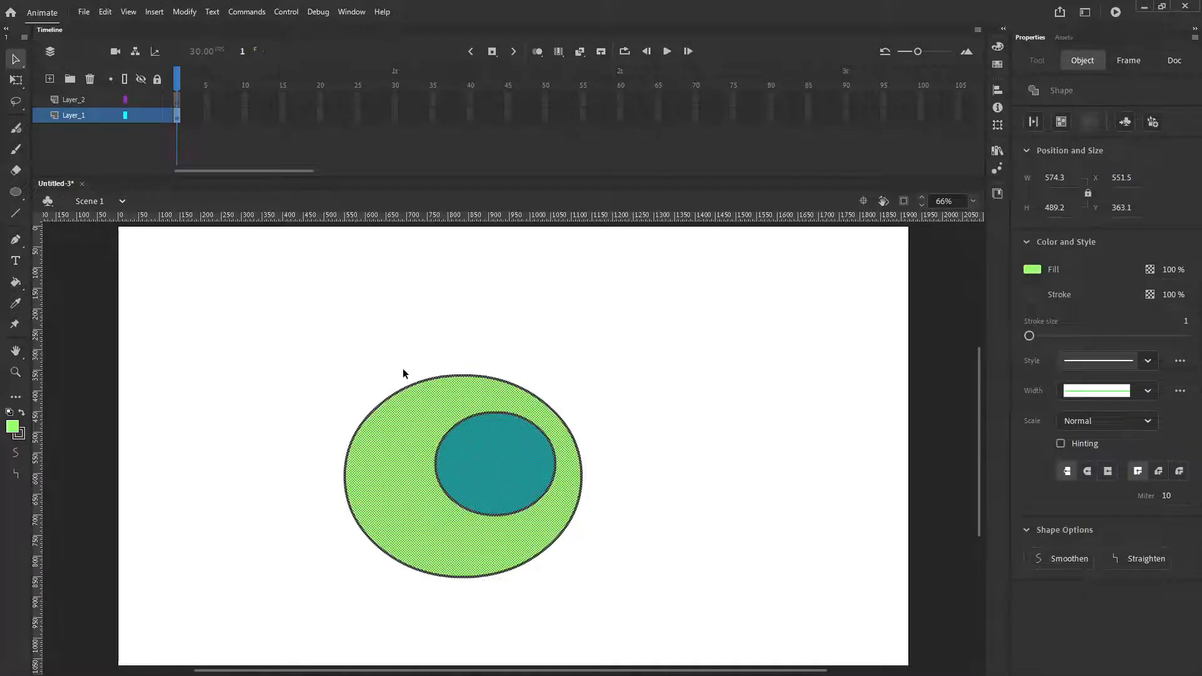
pyautogui.click(395, 359)
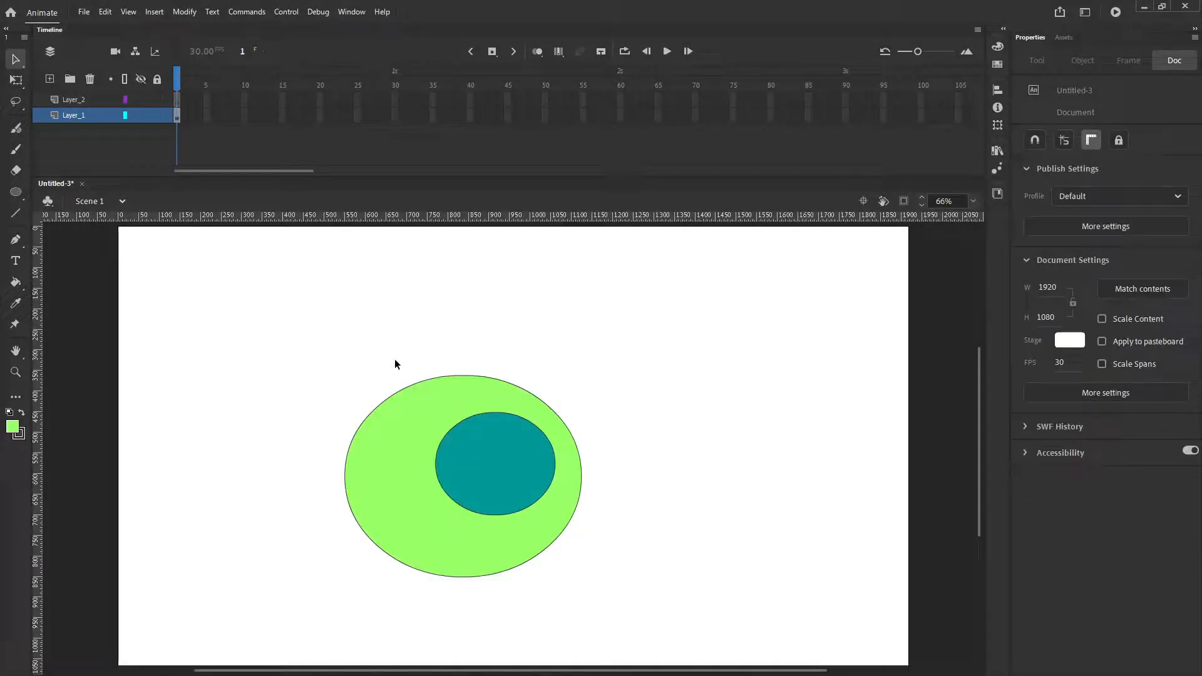
# Step: Delete the teal oval's fill to leave a hole in the green oval
pyautogui.click(177, 115)
pyautogui.click(229, 319)
pyautogui.click(486, 467)
pyautogui.press('Delete')
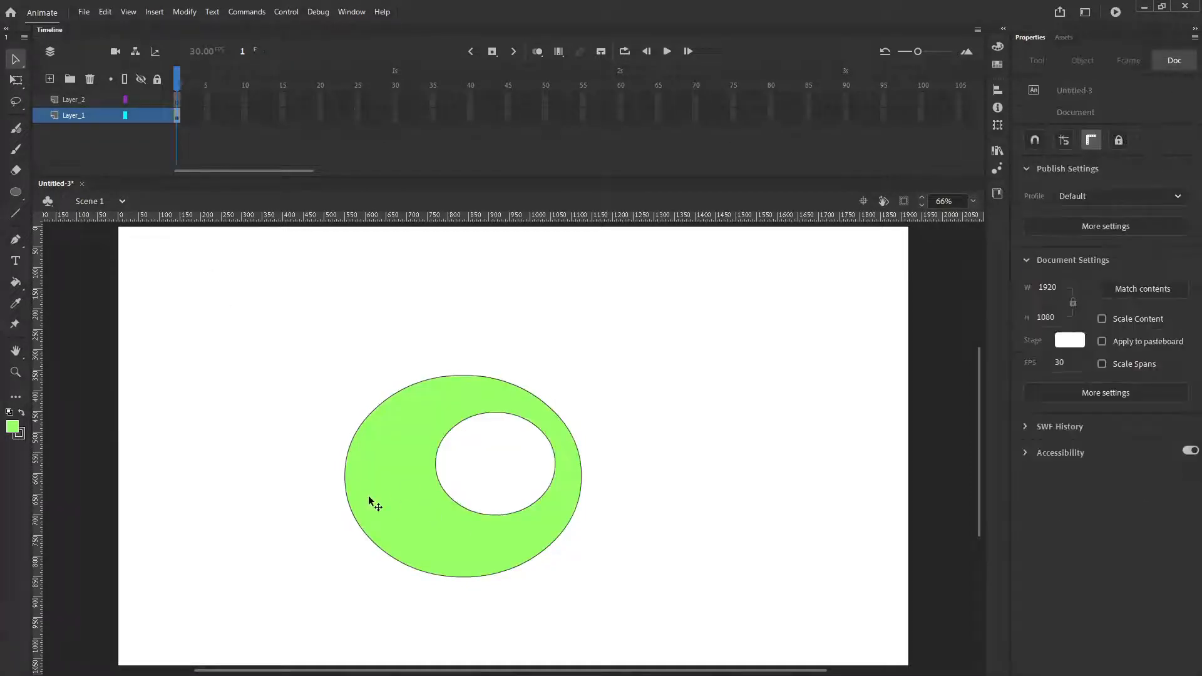
# Step: Delete the outline around the hole and the green oval's outer outline
pyautogui.click(438, 448)
pyautogui.press('Delete')
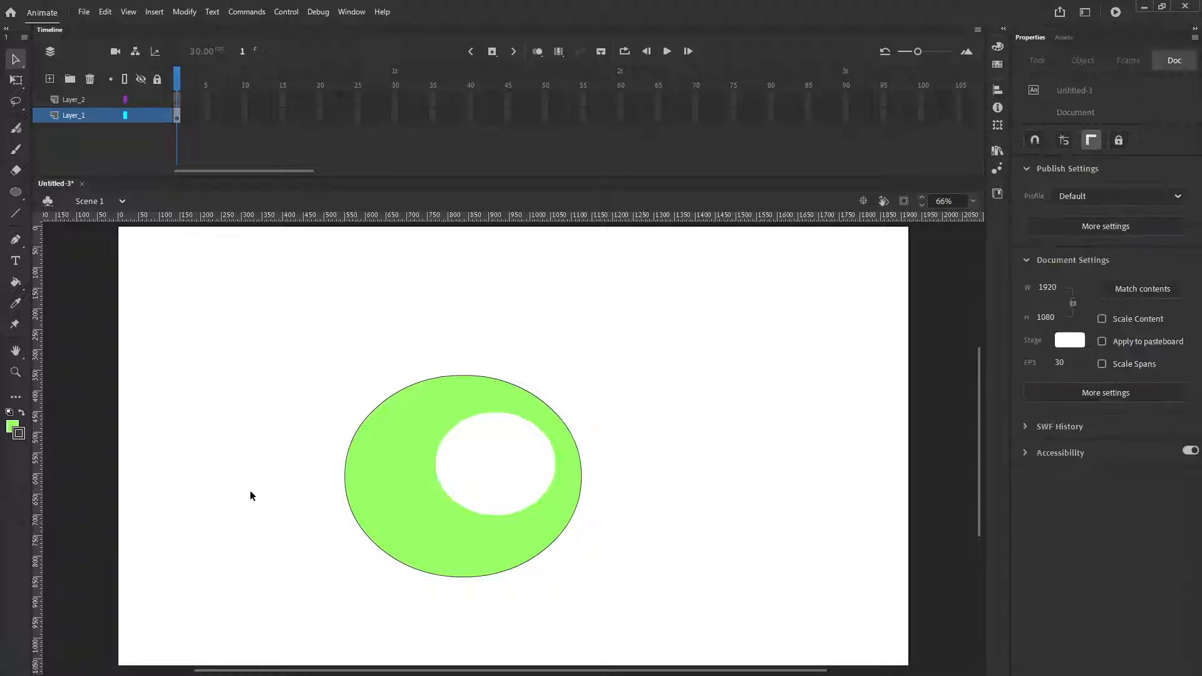
pyautogui.click(369, 416)
pyautogui.press('Delete')
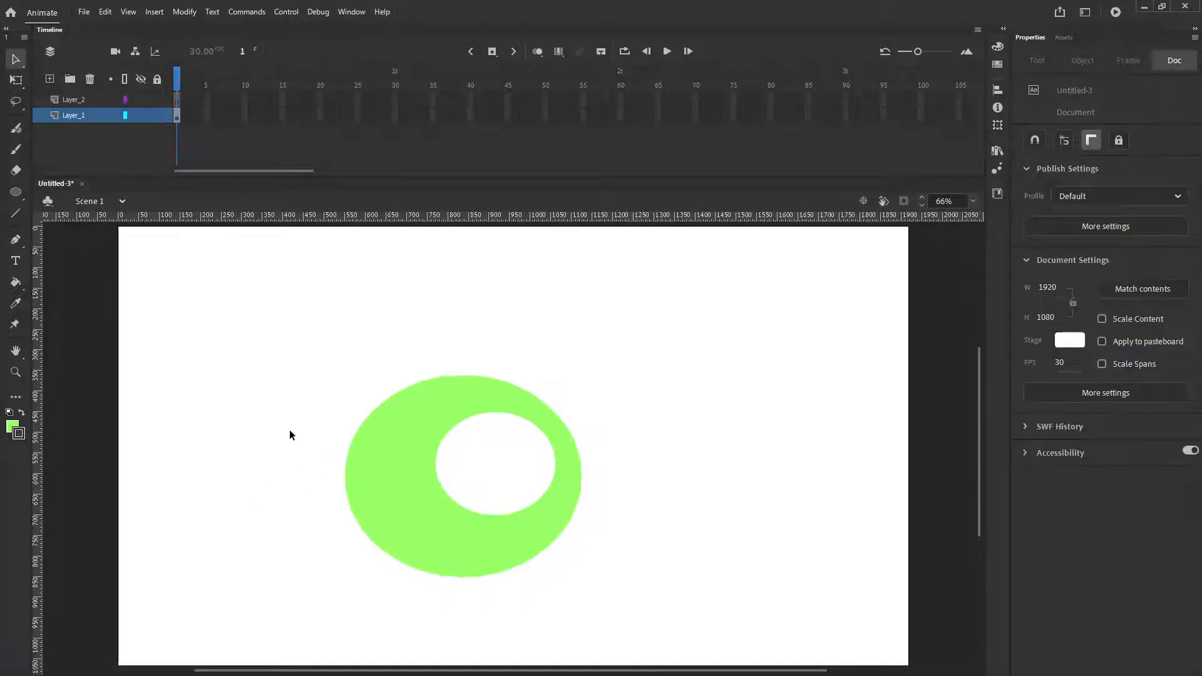
# Step: Move the green shape toward the stage's upper left and flatten and widen it with Free Transform to about 945 by 234 px
pyautogui.moveTo(373, 440); pyautogui.dragTo(254, 337)
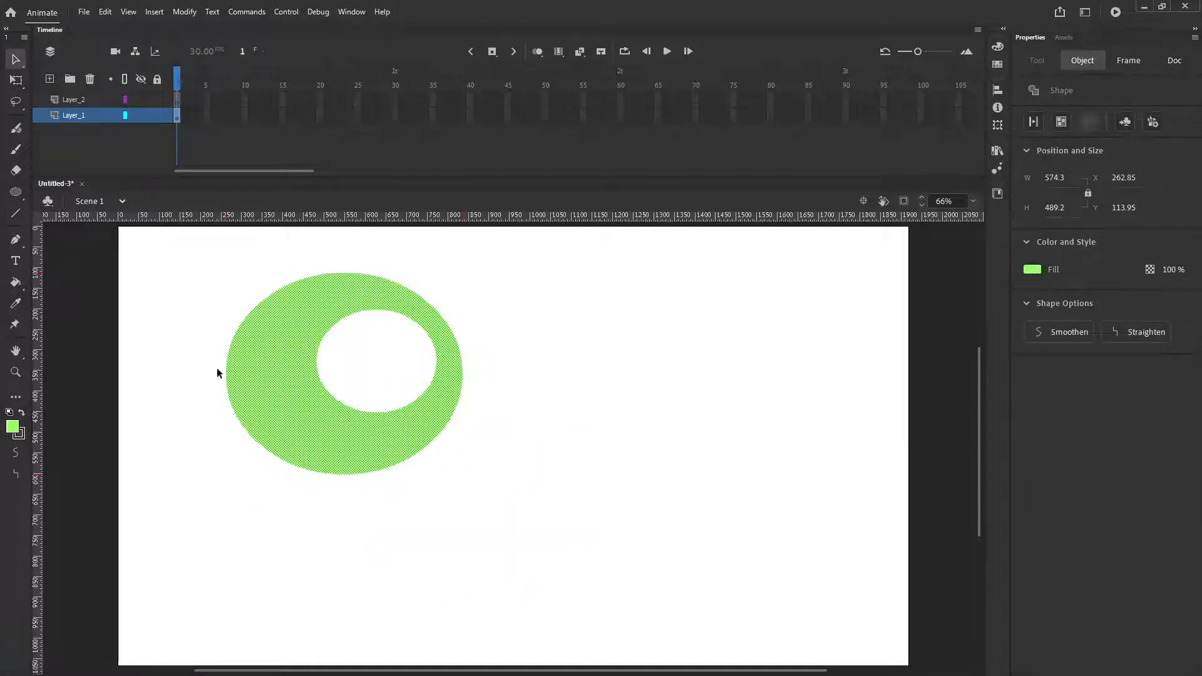
pyautogui.rightClick(271, 370)
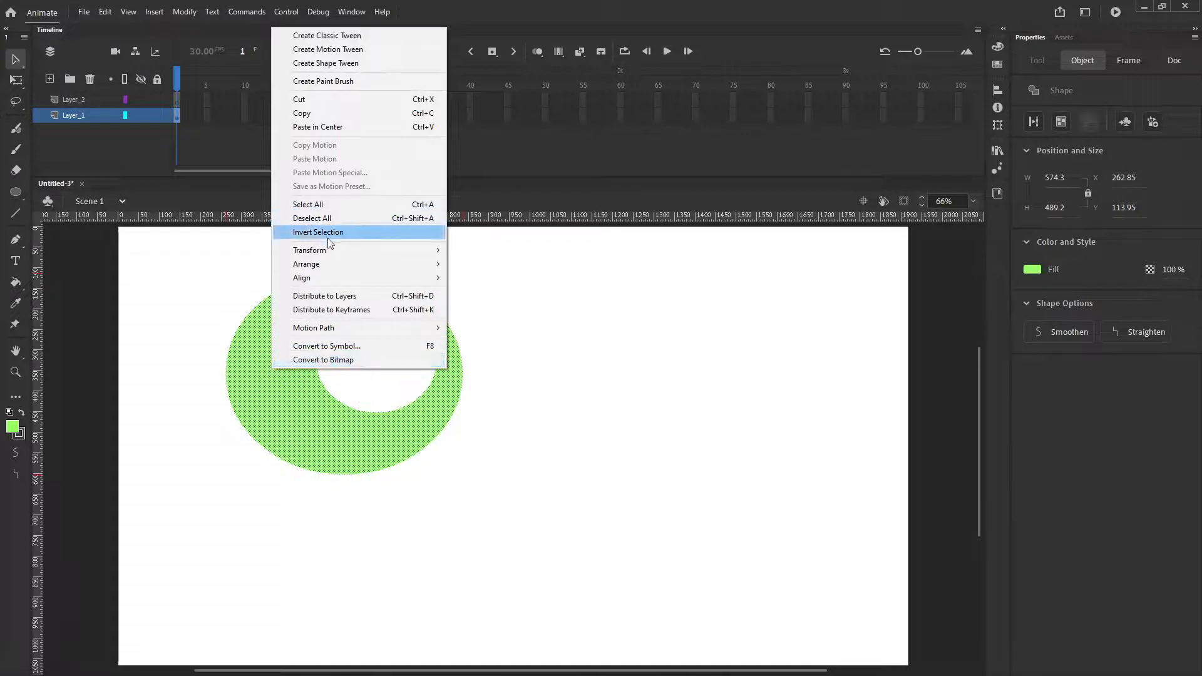
pyautogui.moveTo(332, 250)
pyautogui.click(490, 254)
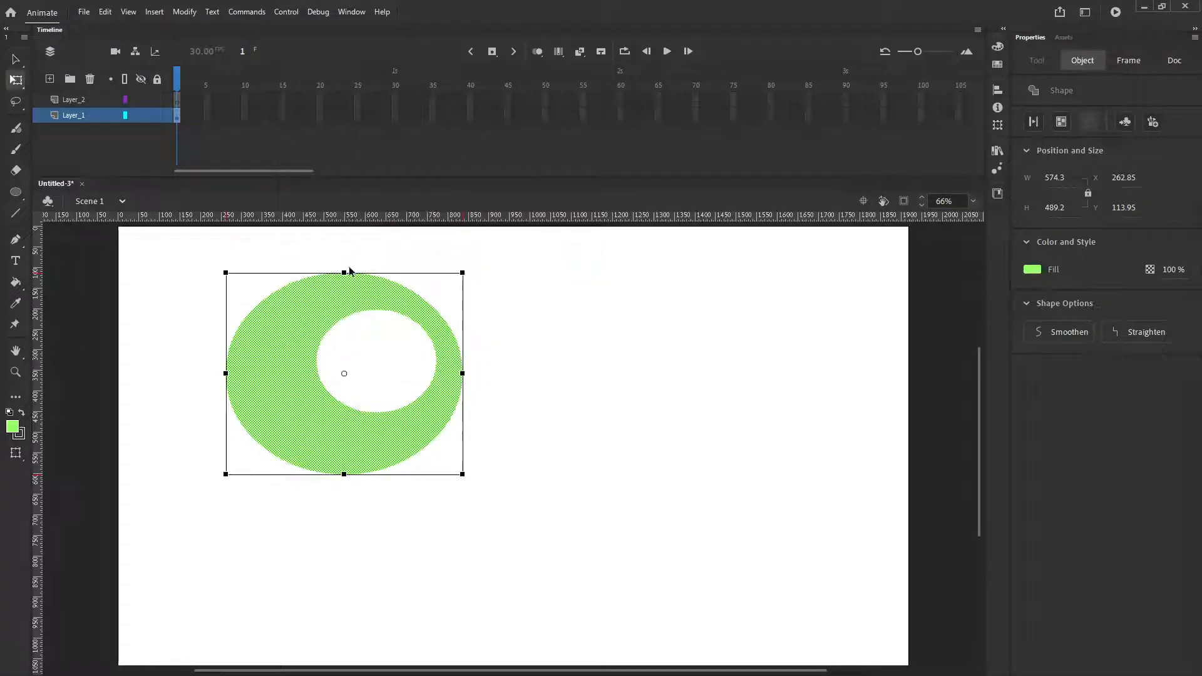
pyautogui.moveTo(343, 273); pyautogui.dragTo(343, 325)
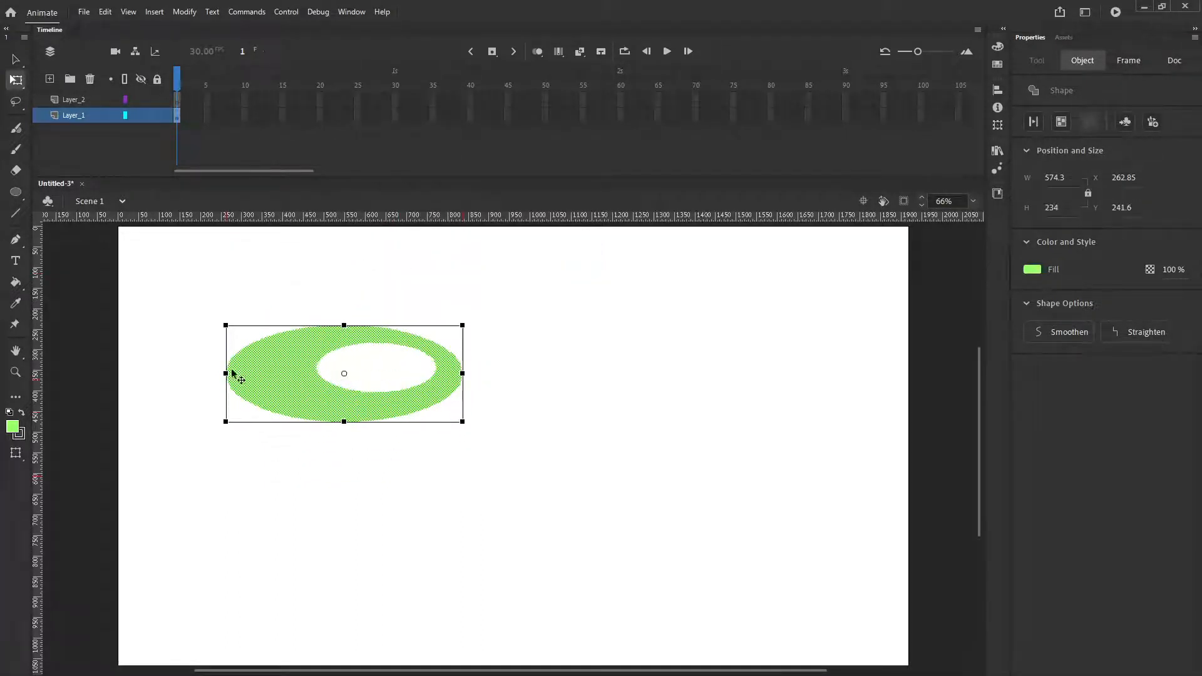
pyautogui.moveTo(224, 374); pyautogui.dragTo(148, 374)
# Step: Distort the green shape by shifting its top edge right and slightly down, slanting it to about 1026 by 198 px
pyautogui.rightClick(209, 374)
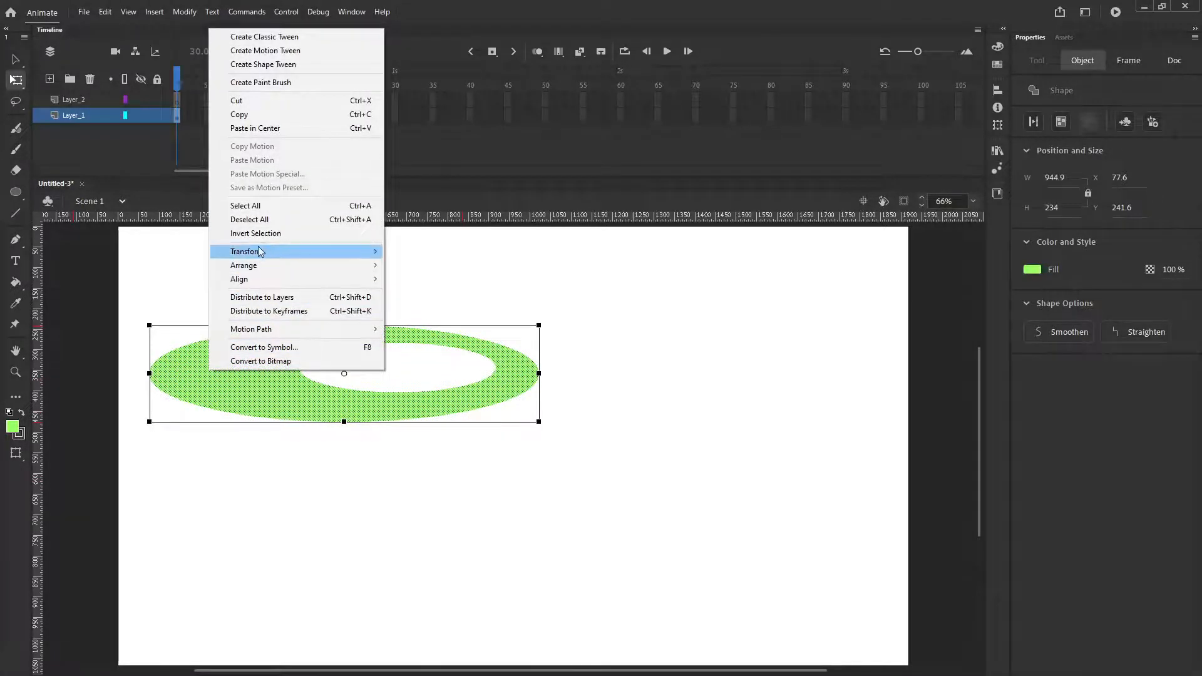
pyautogui.moveTo(269, 253)
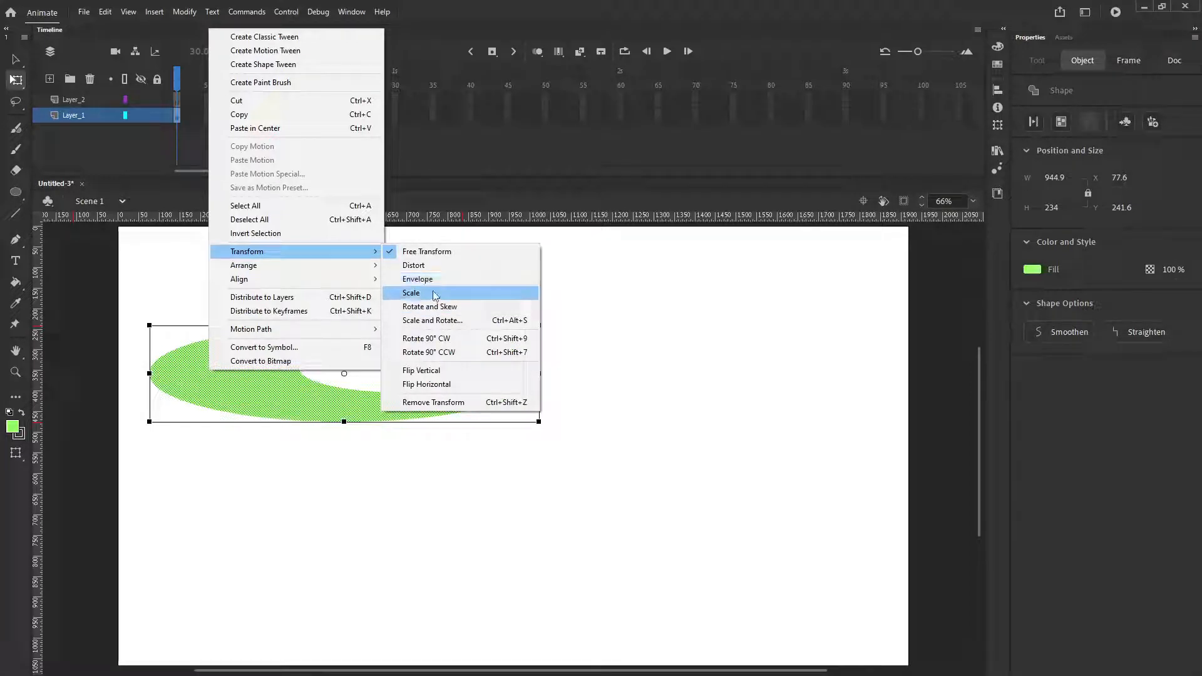
pyautogui.click(429, 265)
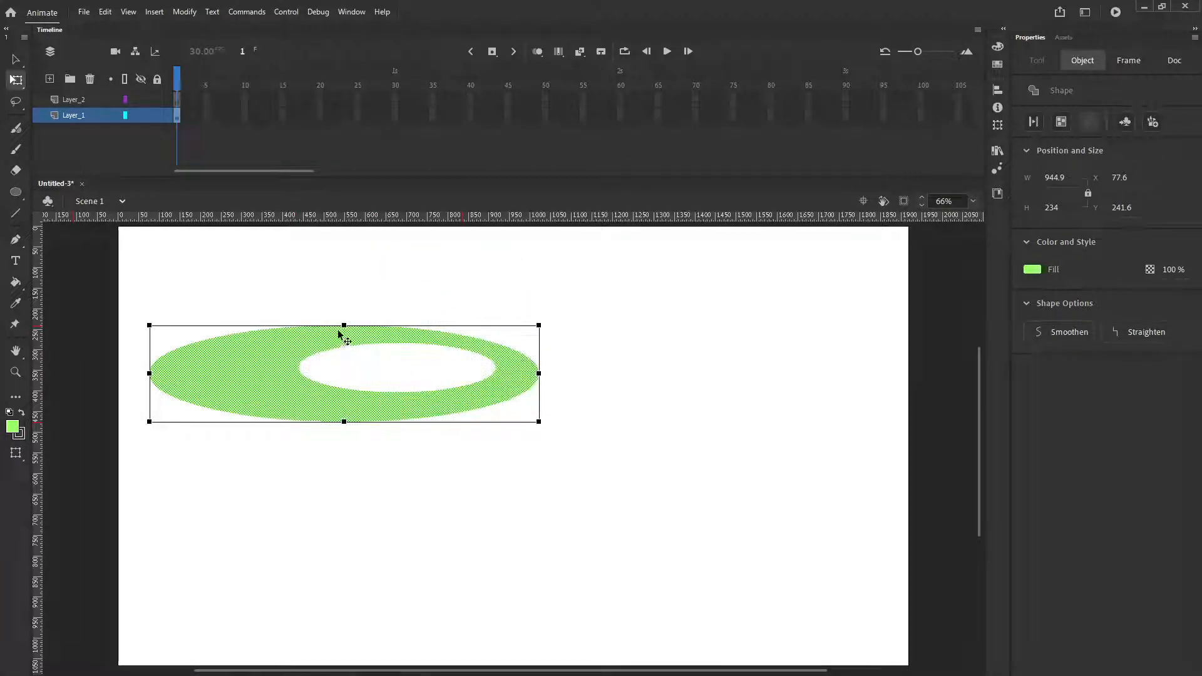
pyautogui.moveTo(346, 327); pyautogui.dragTo(508, 342)
# Step: Warp the green shape with Envelope, pulling its left end outward, its right end out slightly, and bulging its top and bottom edges
pyautogui.rightClick(341, 385)
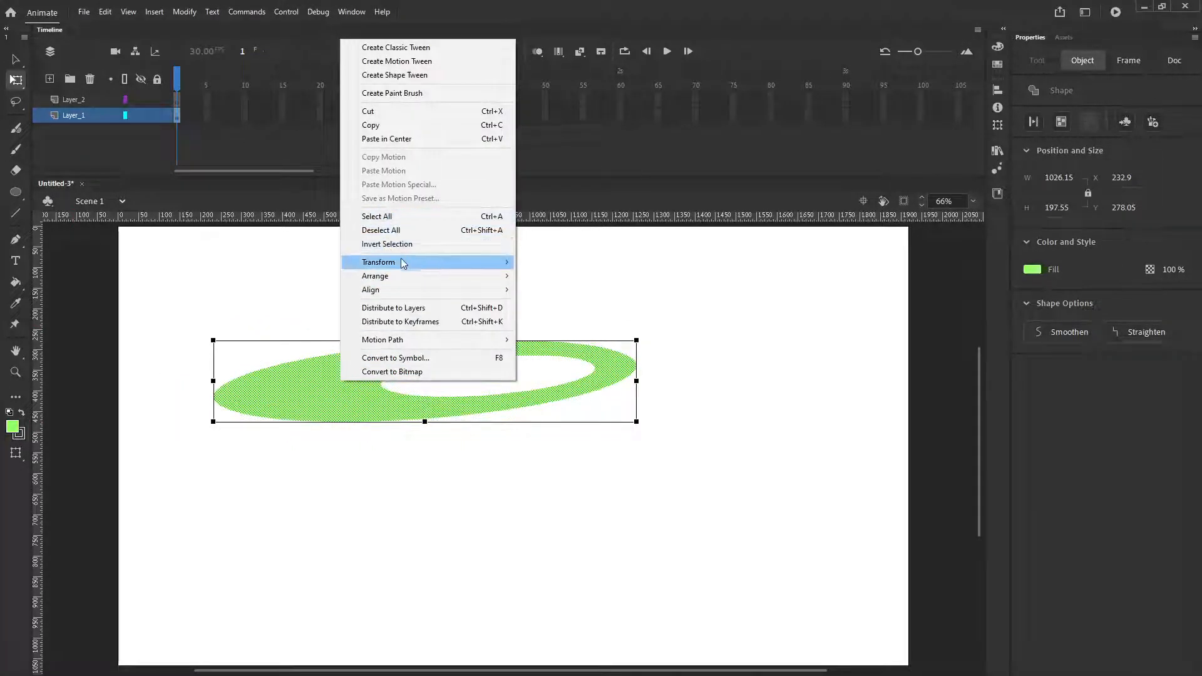
pyautogui.moveTo(410, 263)
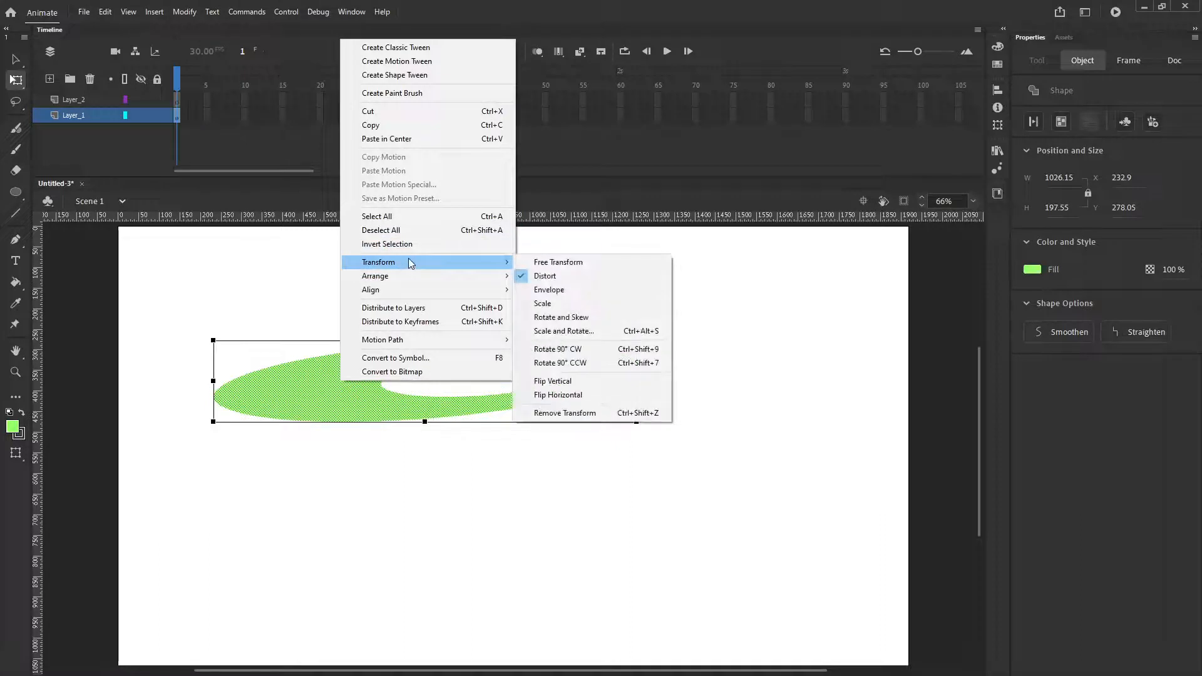
pyautogui.click(545, 290)
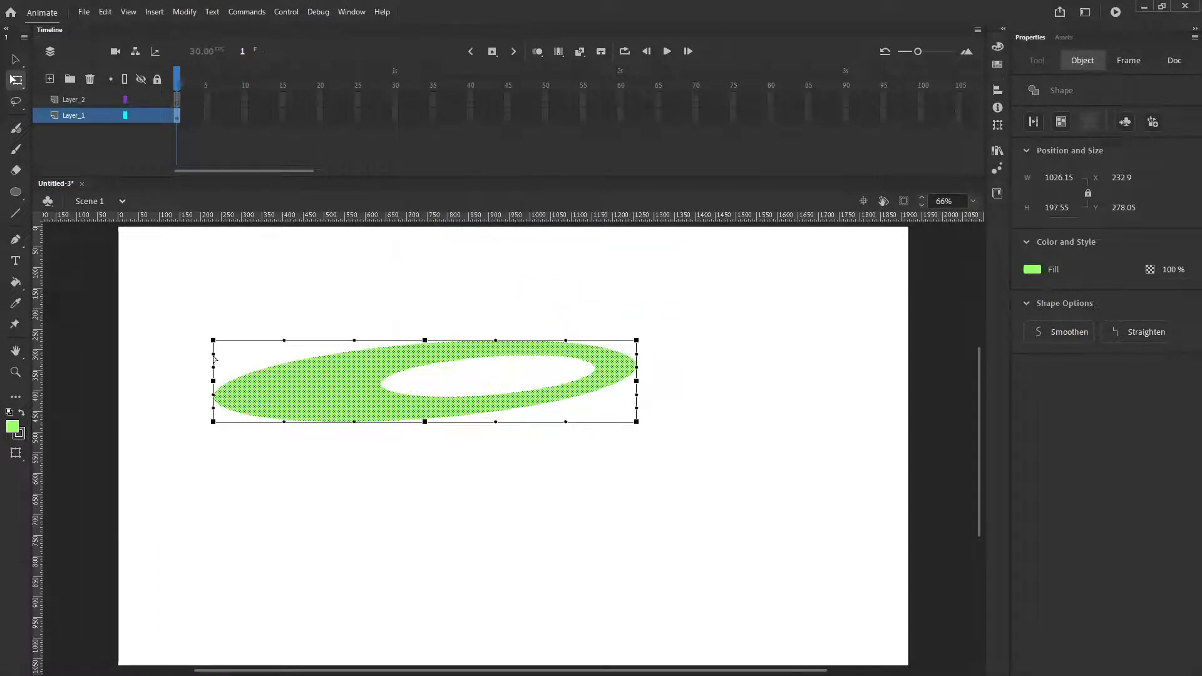
pyautogui.moveTo(213, 355); pyautogui.dragTo(148, 349)
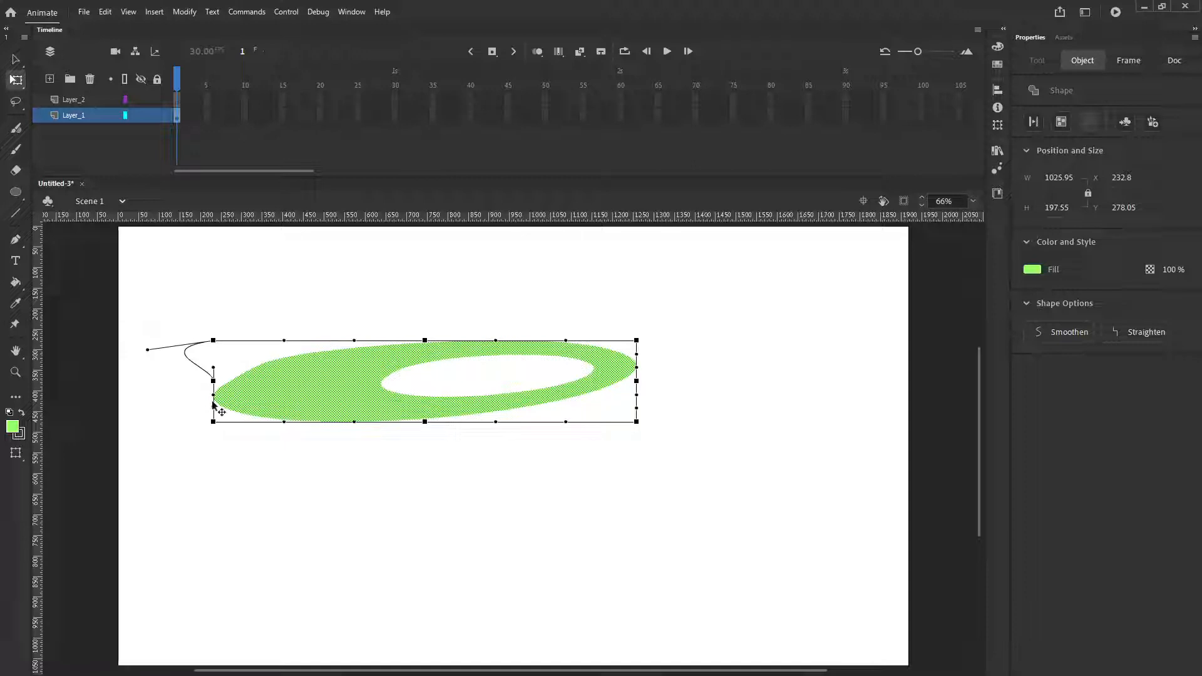
pyautogui.moveTo(215, 395); pyautogui.dragTo(110, 395)
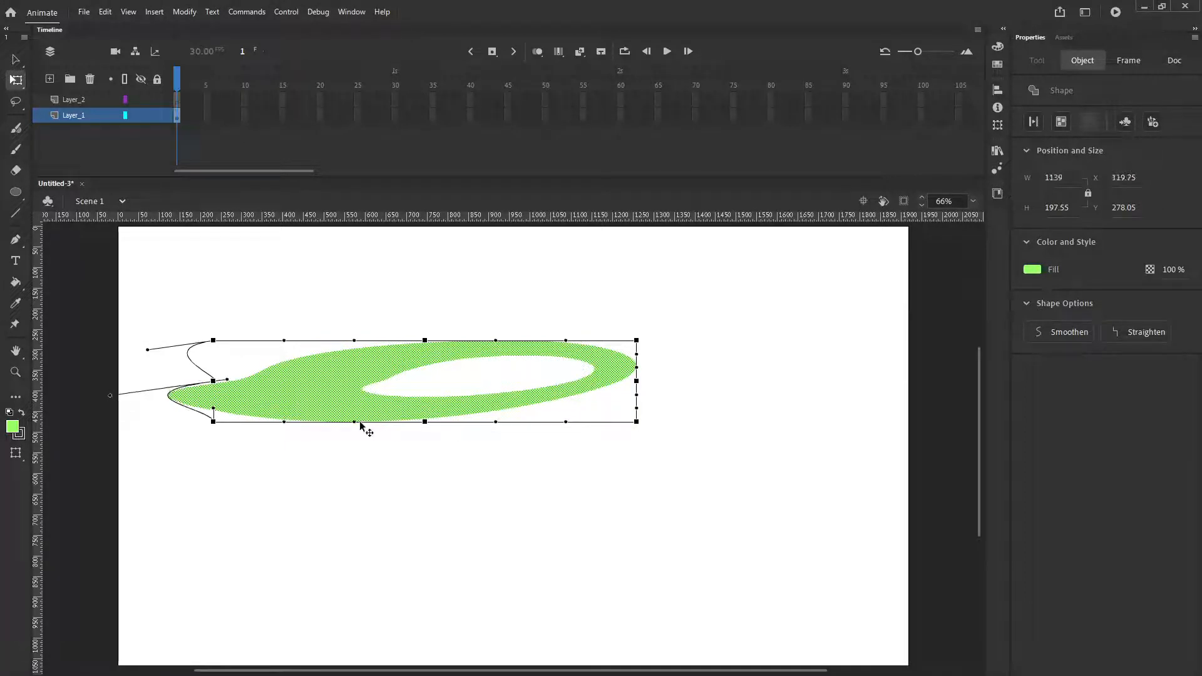
pyautogui.moveTo(353, 422); pyautogui.dragTo(377, 468)
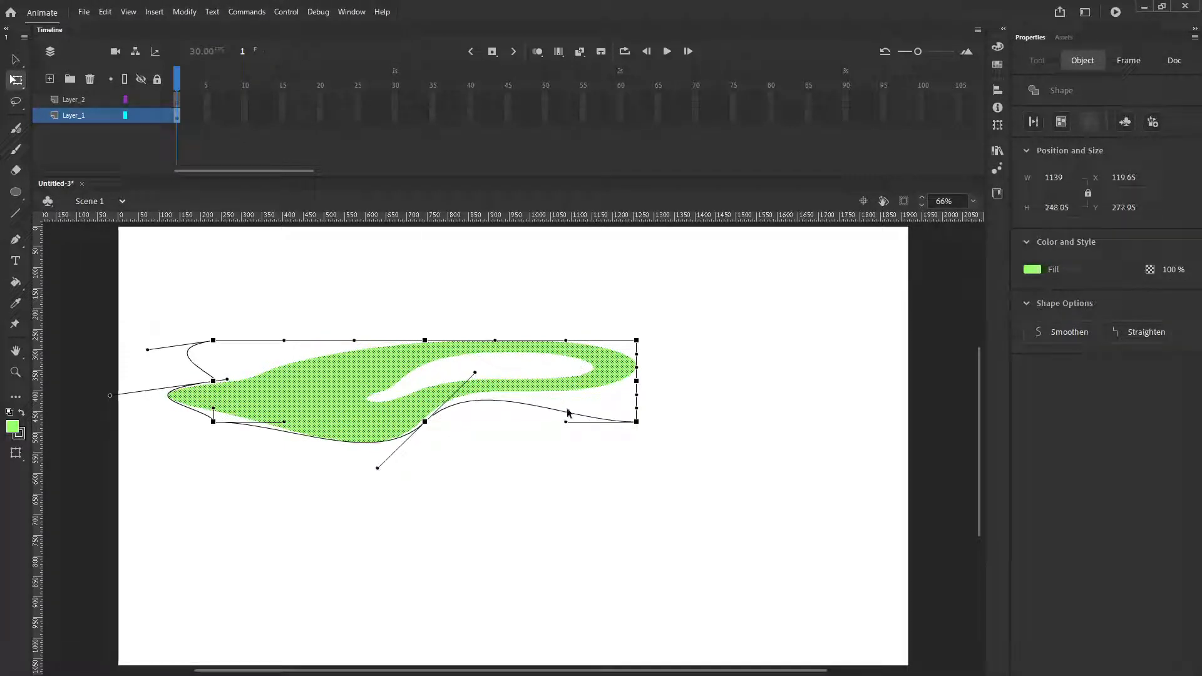
pyautogui.moveTo(638, 371); pyautogui.dragTo(675, 365)
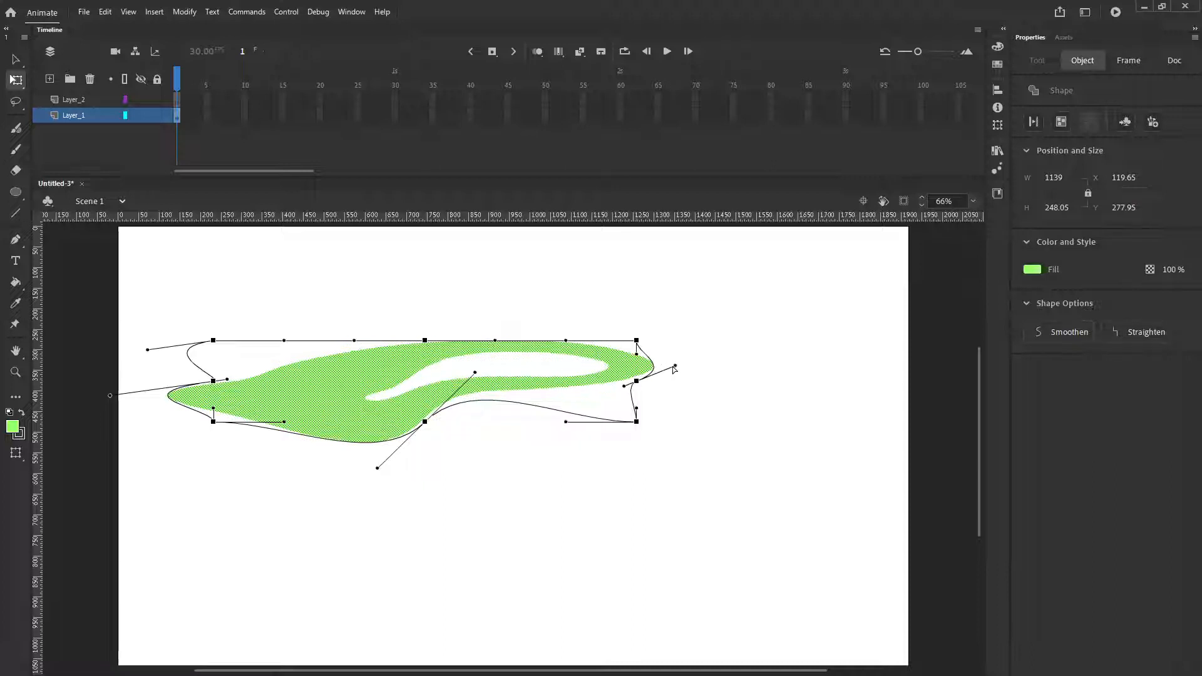
pyautogui.moveTo(565, 340); pyautogui.dragTo(536, 278)
pyautogui.moveTo(353, 340); pyautogui.dragTo(357, 288)
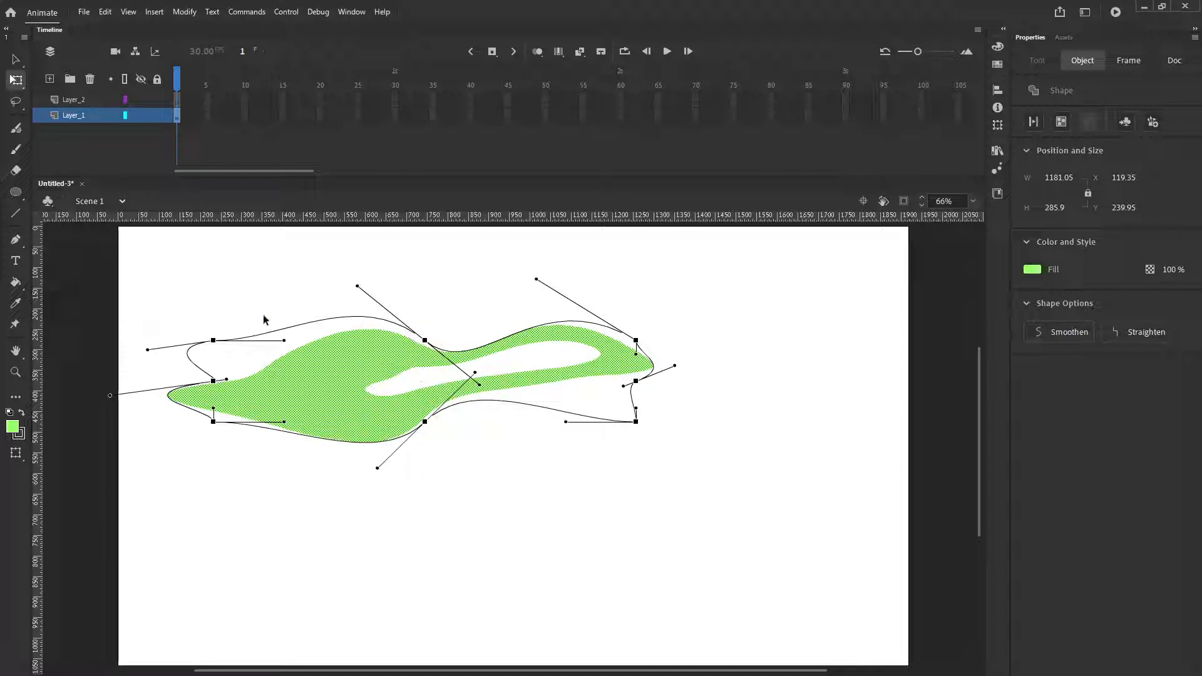
pyautogui.moveTo(279, 342); pyautogui.dragTo(278, 287)
pyautogui.click(558, 463)
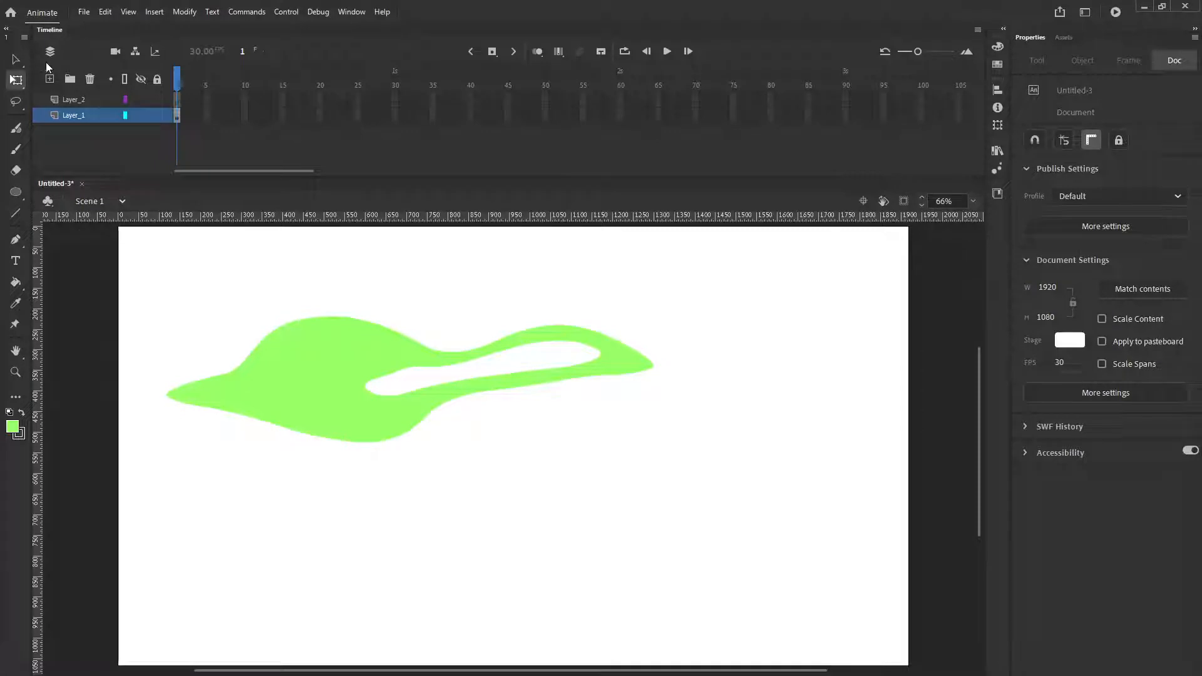
# Step: Move the warped green shape down and right to about X 402, Y 412, and delete it from the stage
pyautogui.click(15, 60)
pyautogui.click(359, 355)
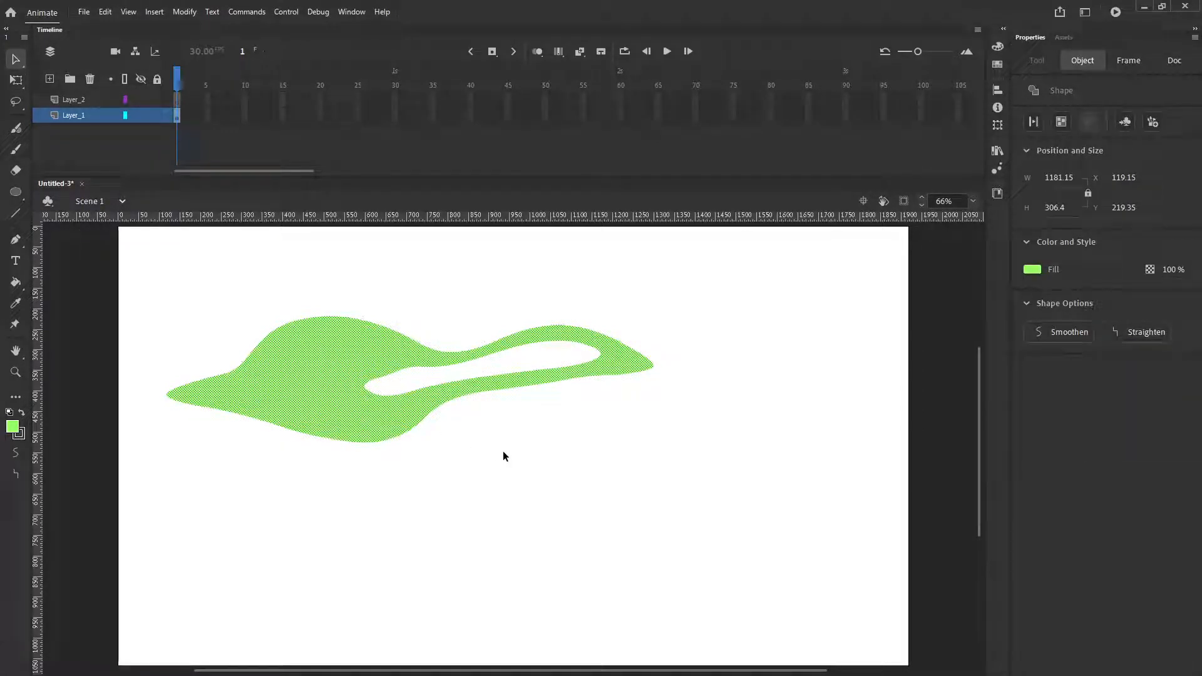
pyautogui.moveTo(334, 370); pyautogui.dragTo(456, 461)
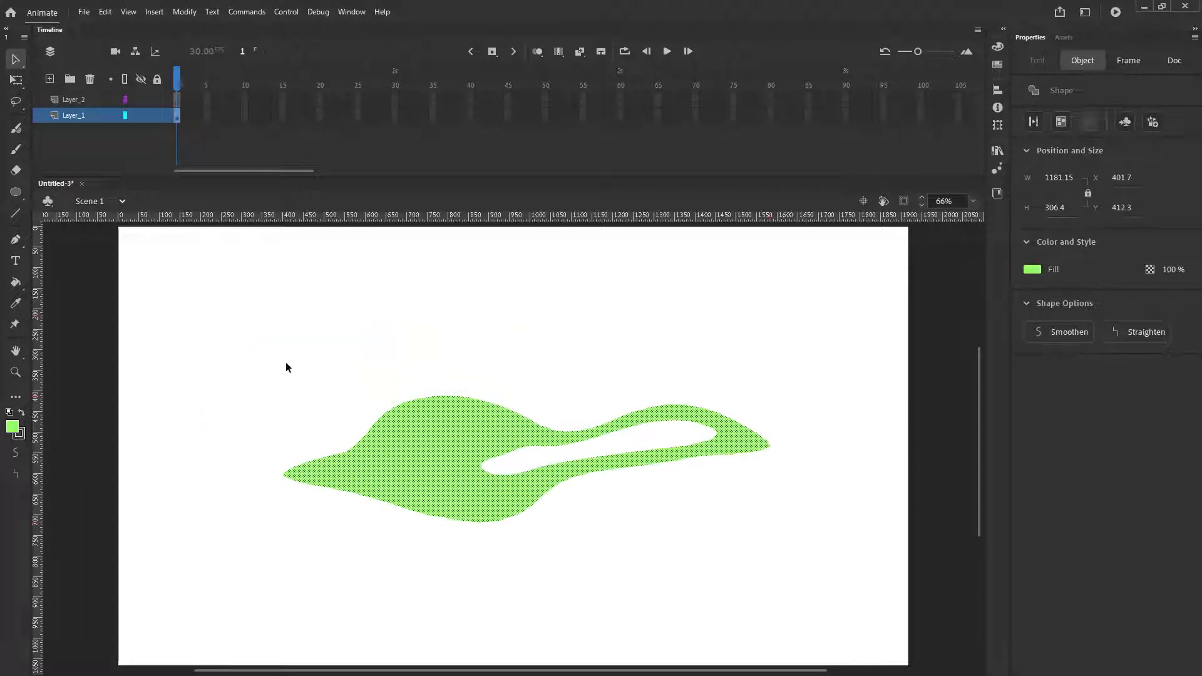
pyautogui.click(286, 363)
pyautogui.click(405, 470)
pyautogui.press('Delete')
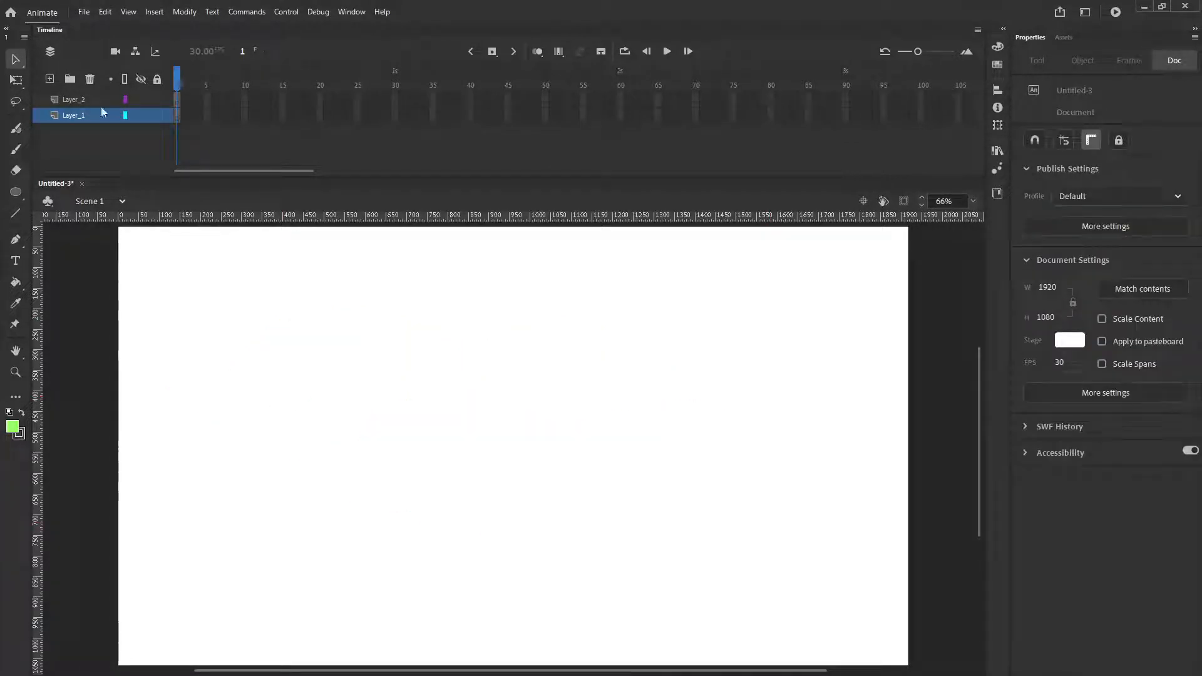
# Step: Draw a green oval about 773 by 618 px with a thin outline in the first frame of Layer_1
pyautogui.click(177, 115)
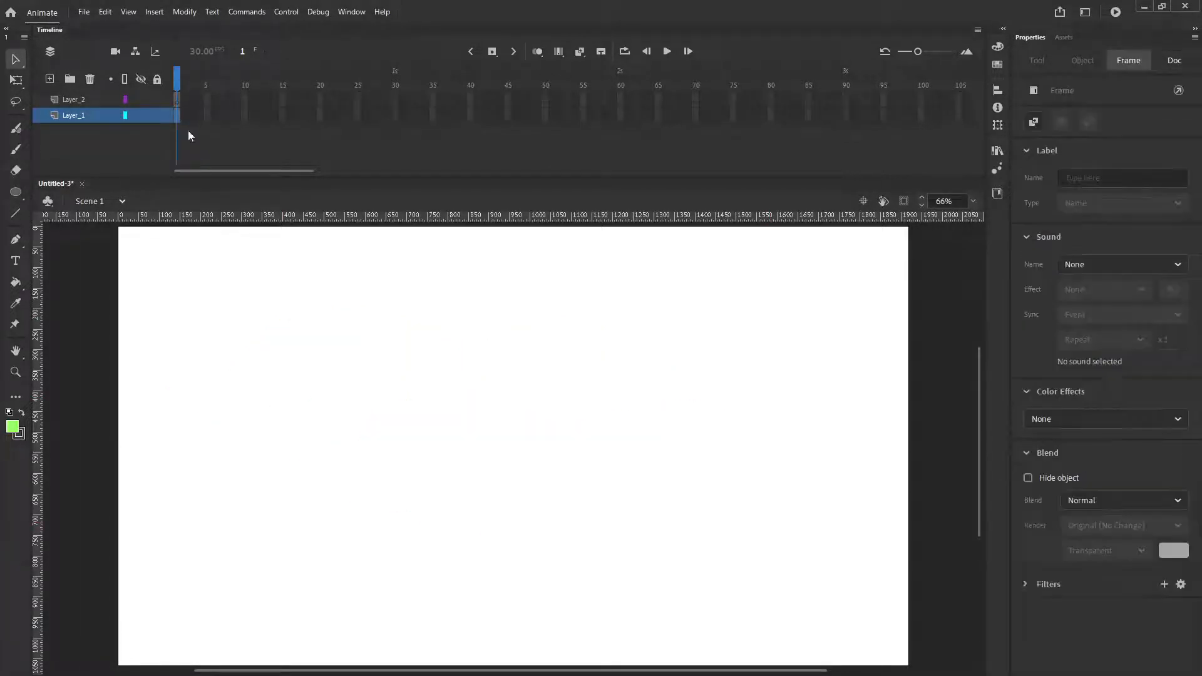
pyautogui.click(16, 192)
pyautogui.moveTo(324, 381); pyautogui.dragTo(642, 638)
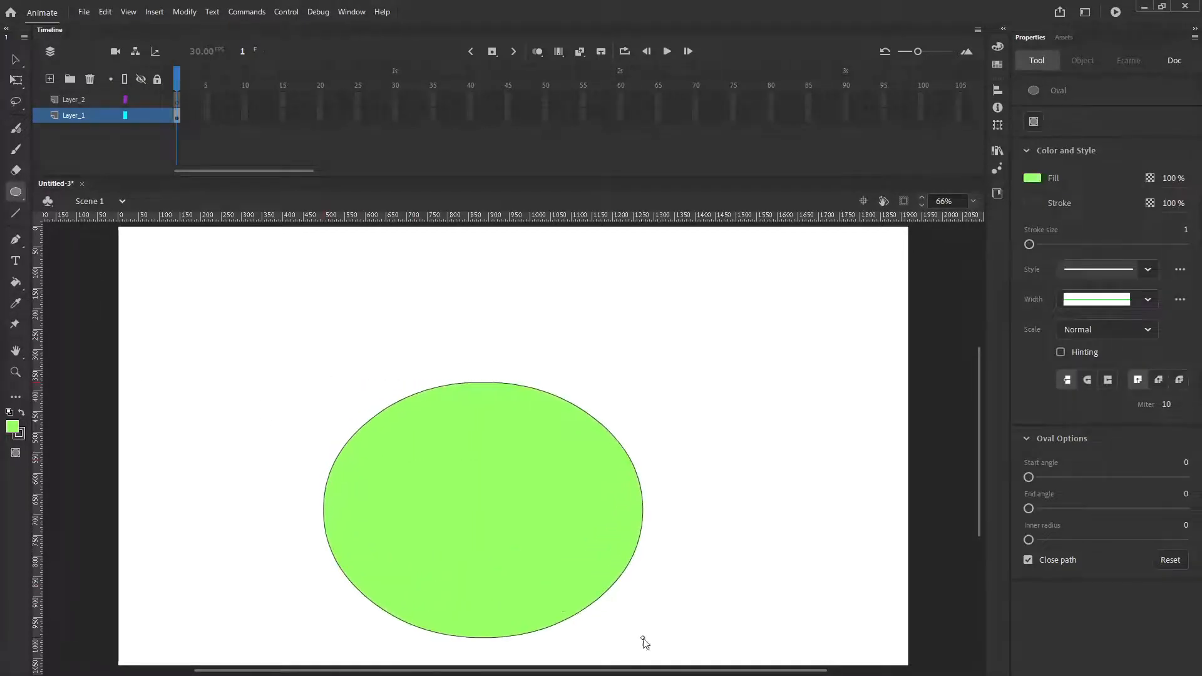
# Step: Draw a dark blue oval about 305 by 229 px on Layer_2, inside the upper-left part of the green oval
pyautogui.click(96, 99)
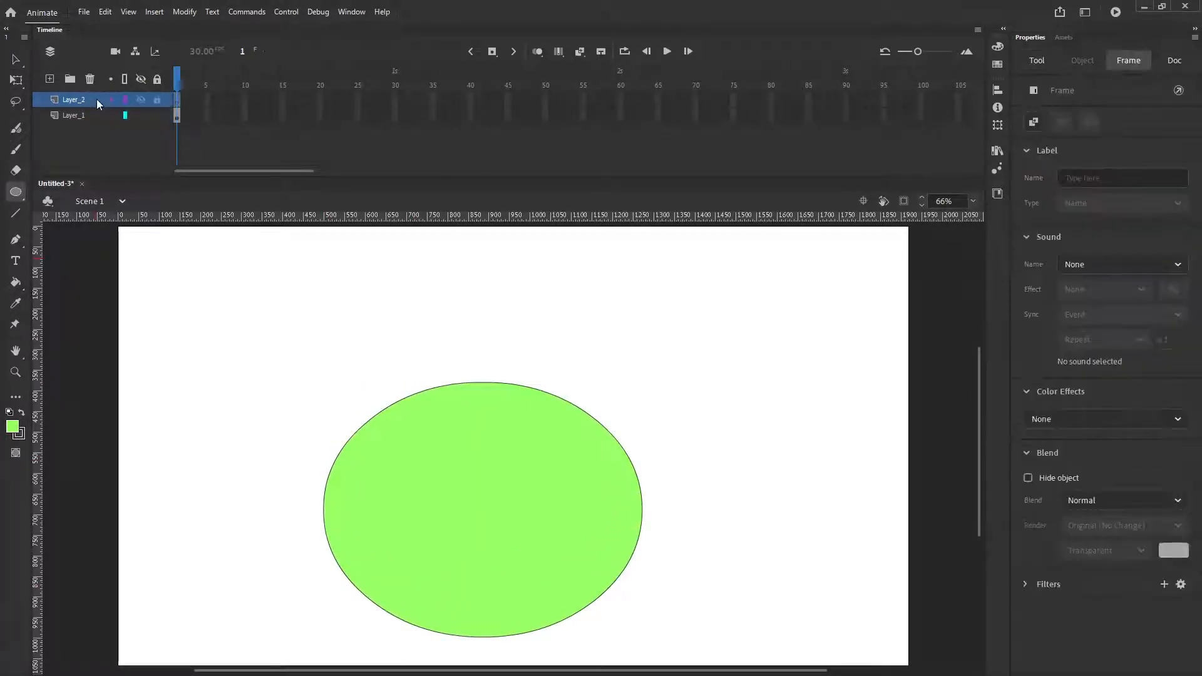
pyautogui.click(14, 431)
pyautogui.click(129, 504)
pyautogui.moveTo(379, 447); pyautogui.dragTo(507, 542)
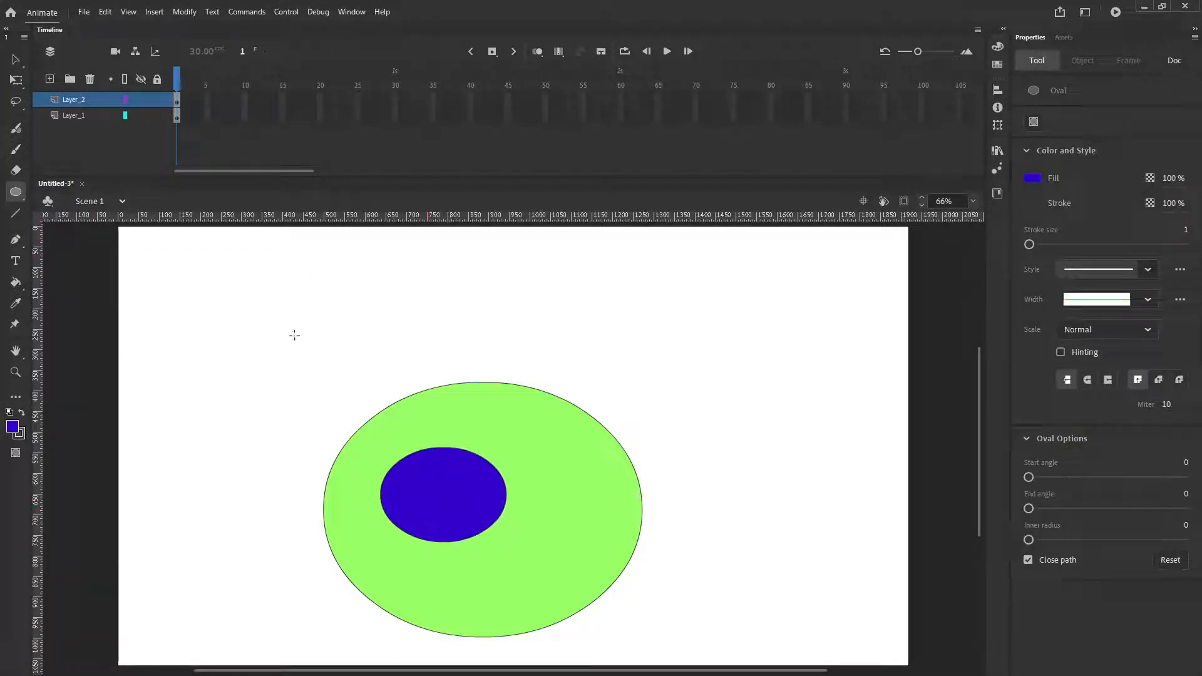
# Step: Cut both ovals and paste them in place together into the first frame of Layer_2
pyautogui.click(16, 59)
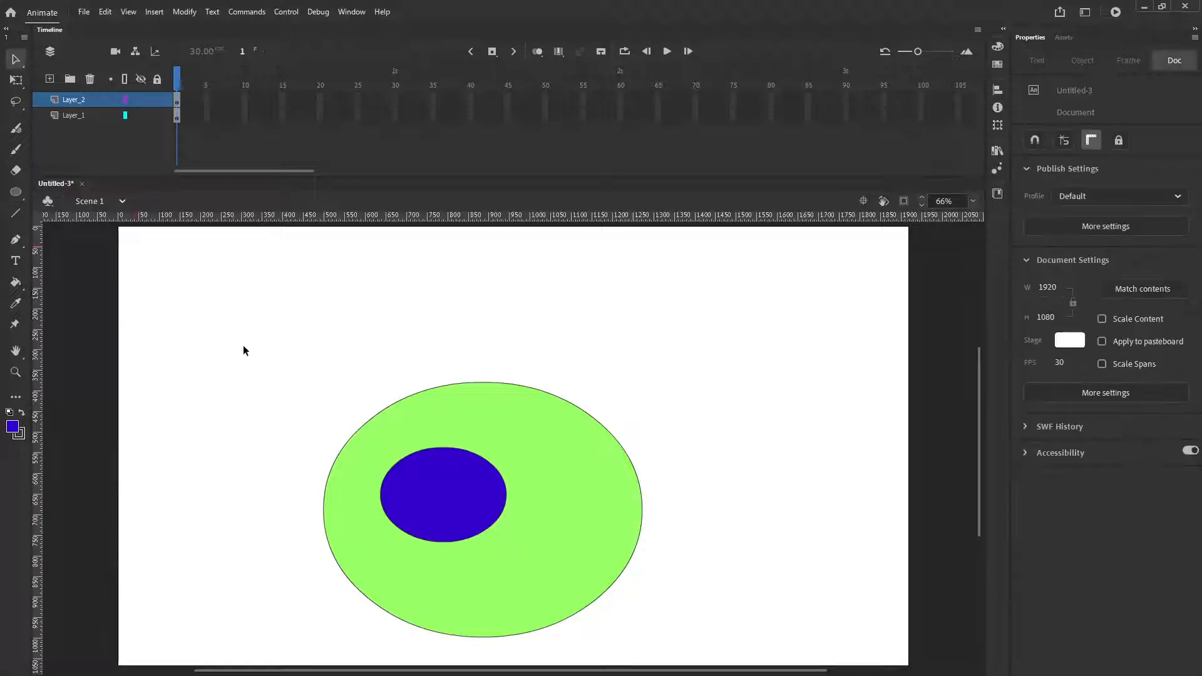
pyautogui.moveTo(234, 322)
pyautogui.mouseDown()
pyautogui.moveTo(612, 651)
pyautogui.moveTo(699, 661)
pyautogui.mouseUp()
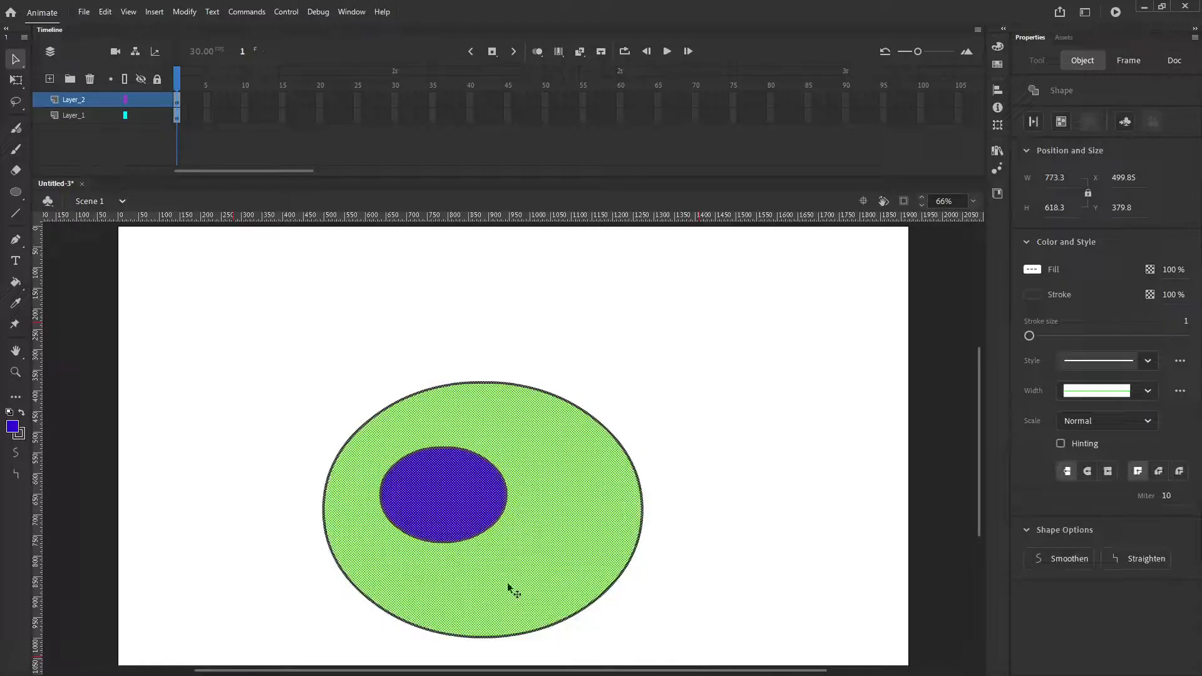
pyautogui.click(106, 12)
pyautogui.click(122, 58)
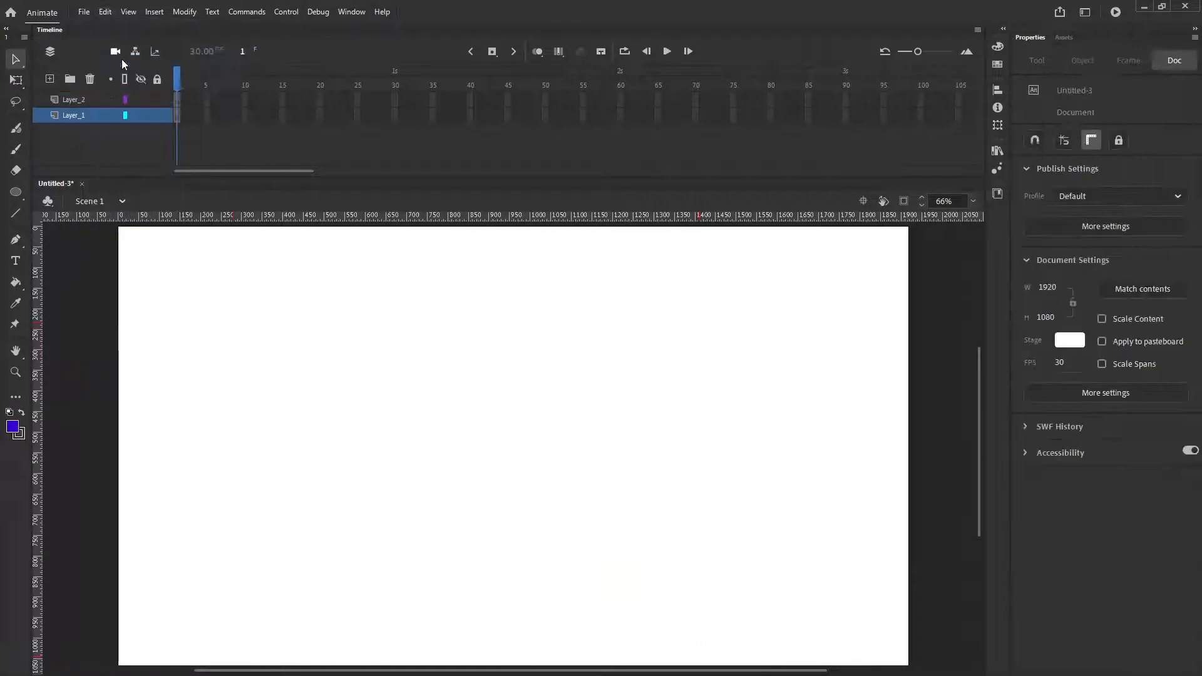
pyautogui.click(115, 105)
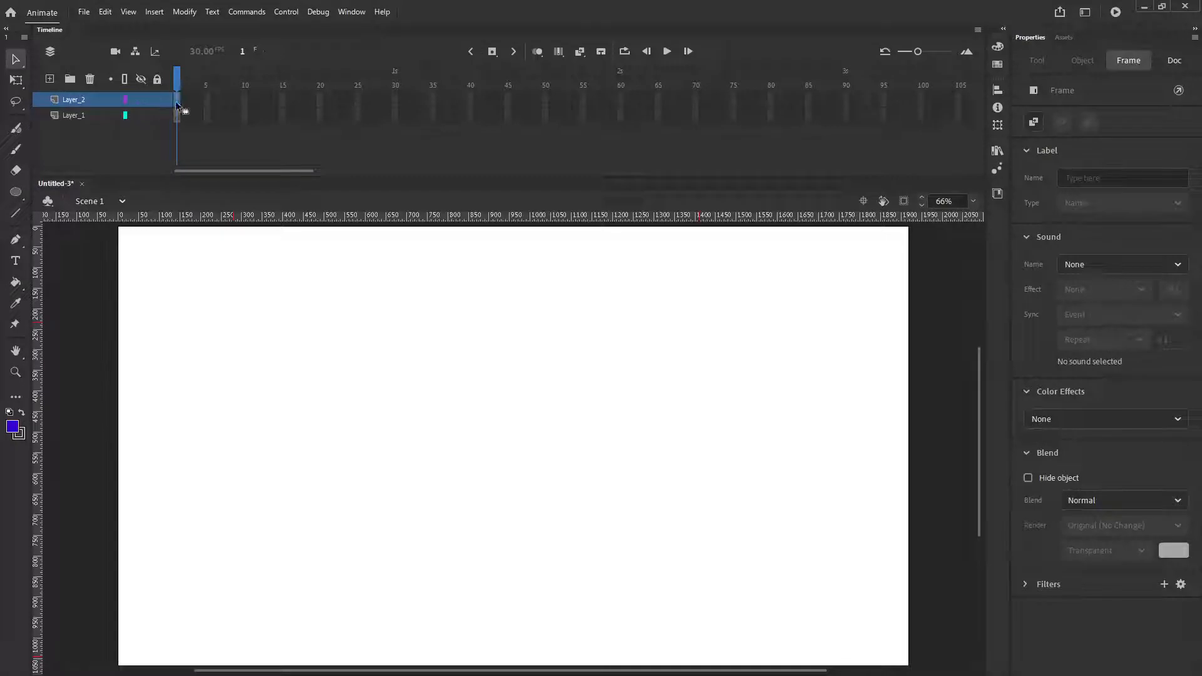
pyautogui.click(106, 12)
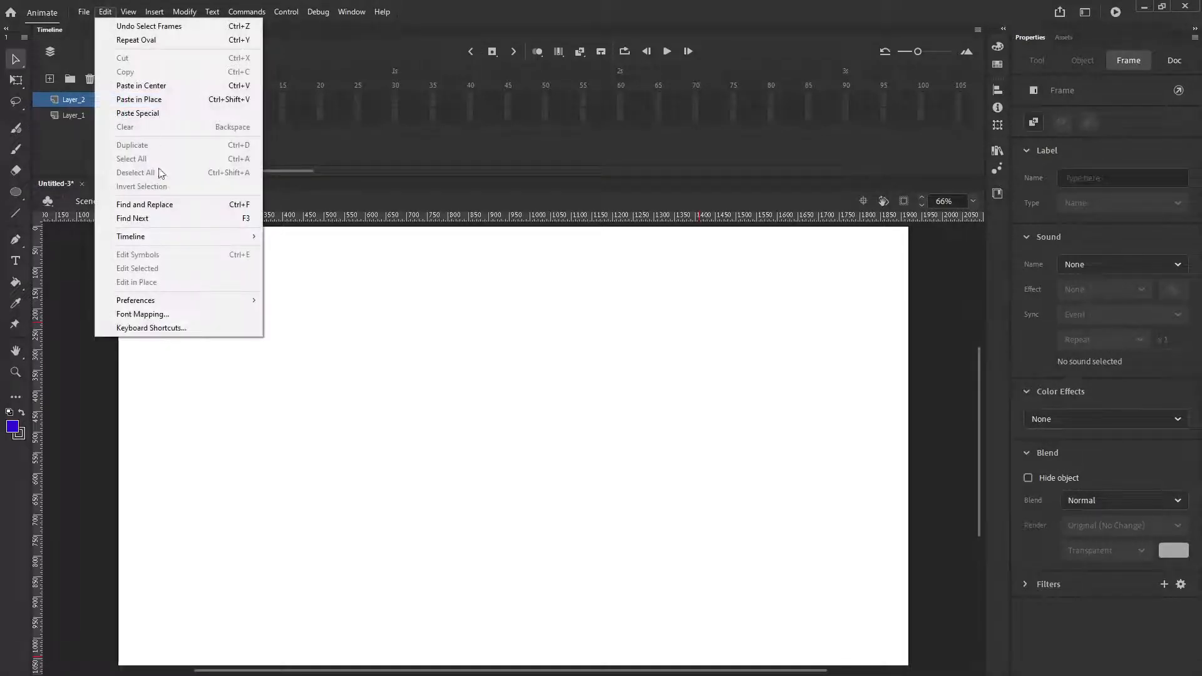
pyautogui.click(148, 100)
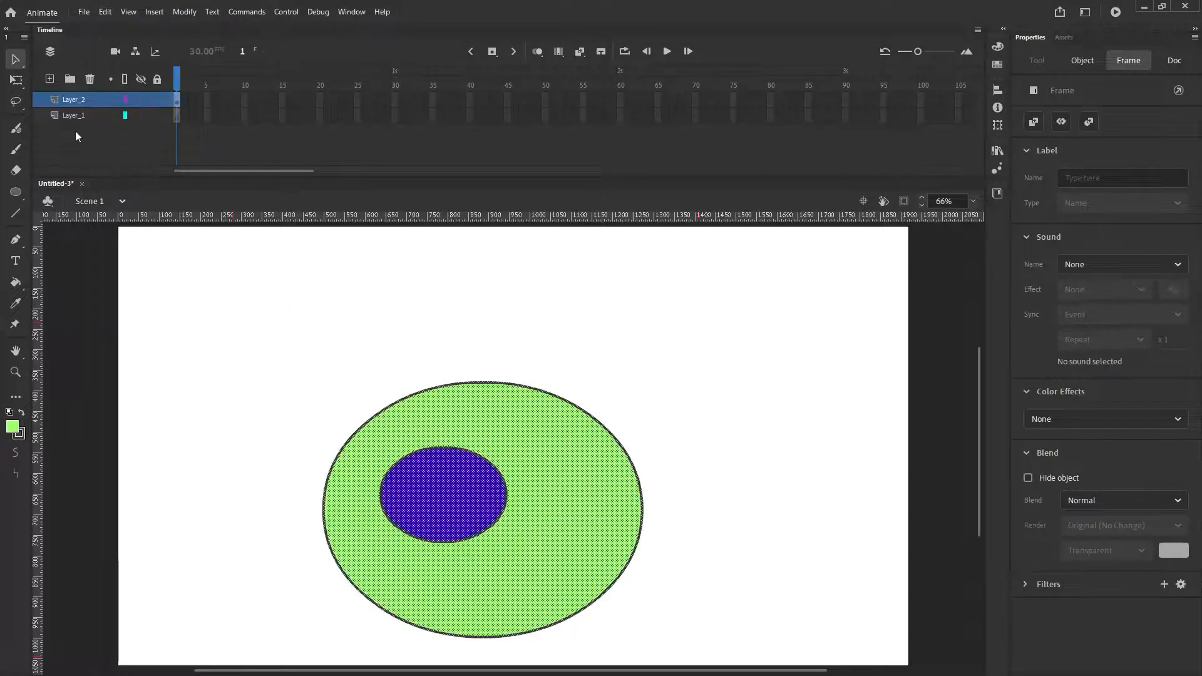
# Step: Delete the blue oval's fill, the outline around the resulting hole and the green oval's outer outline
pyautogui.click(269, 471)
pyautogui.click(432, 482)
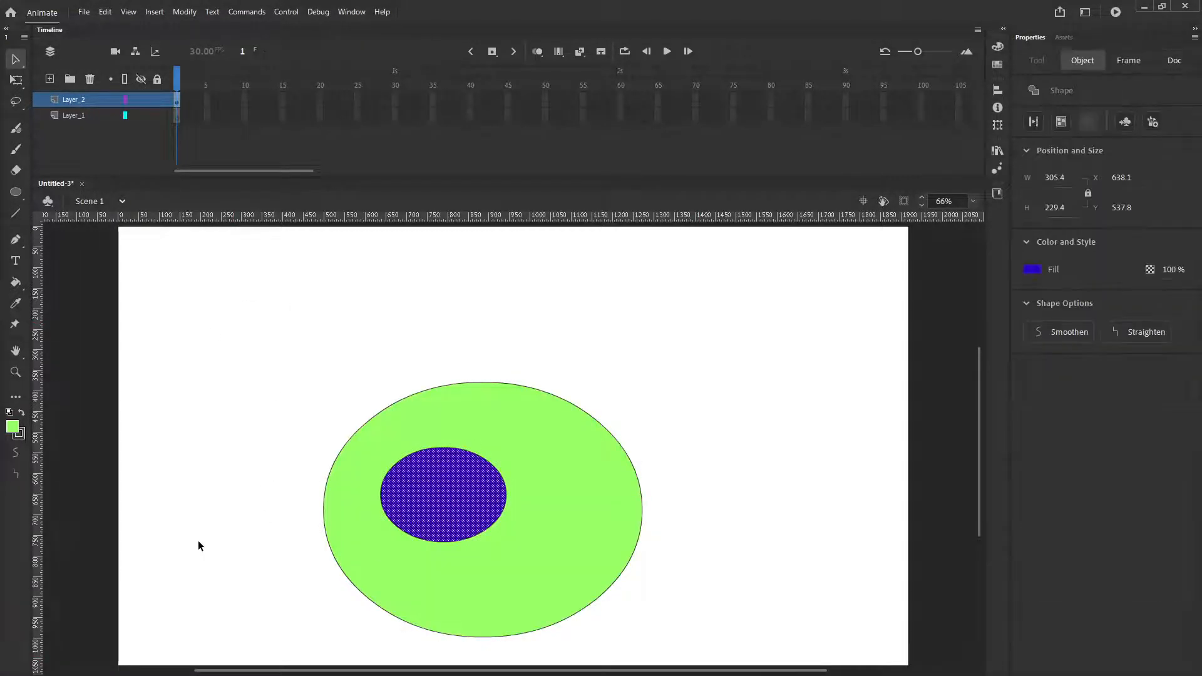
pyautogui.press('Delete')
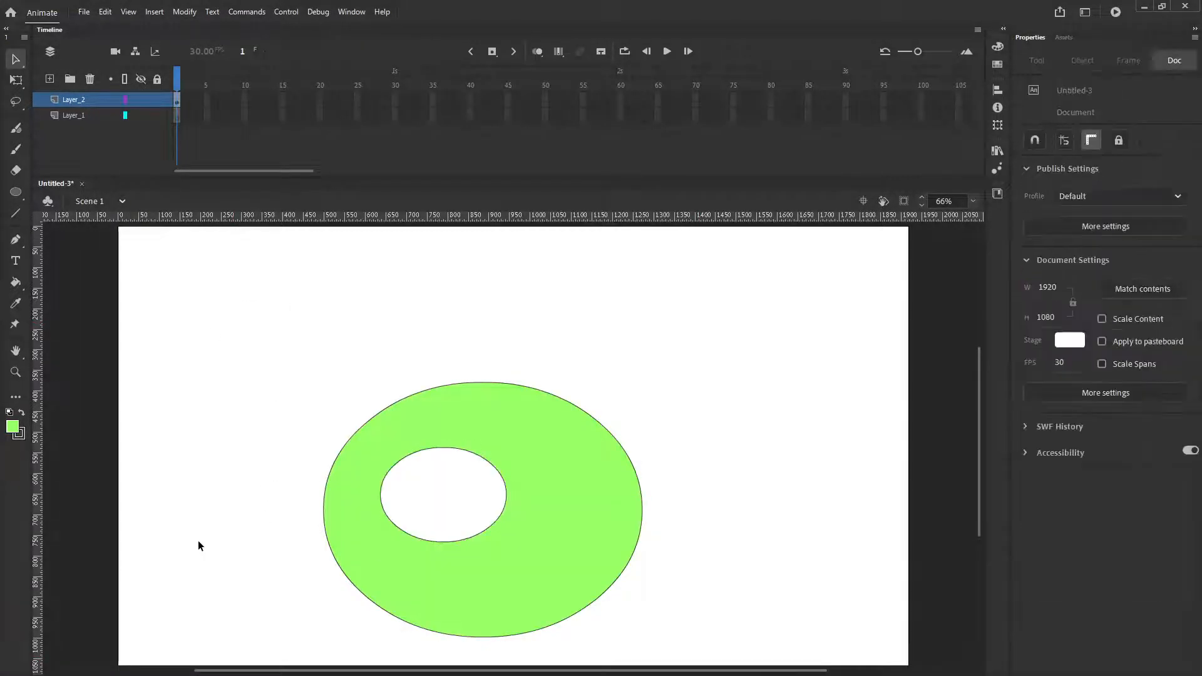
pyautogui.click(386, 479)
pyautogui.press('Delete')
pyautogui.click(358, 433)
pyautogui.press('Delete')
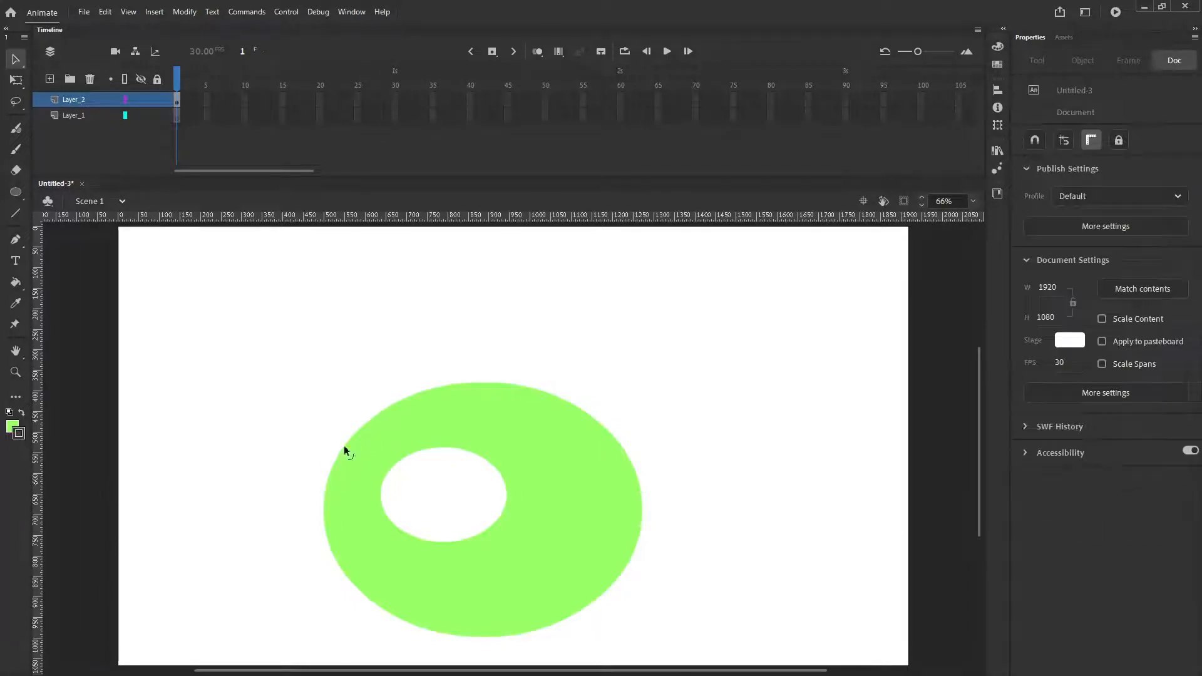
# Step: Warp the green shape with Envelope, pulling its top edge up to the right and its right and upper-left edges outward
pyautogui.click(473, 424)
pyautogui.rightClick(468, 418)
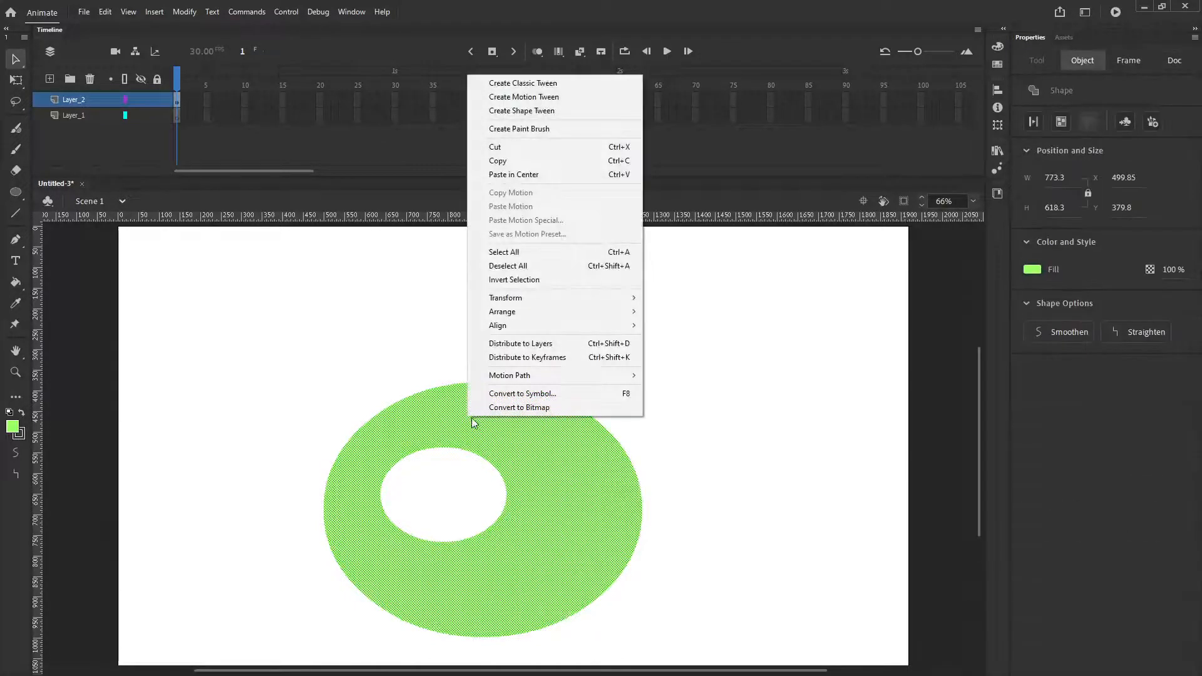
pyautogui.moveTo(517, 298)
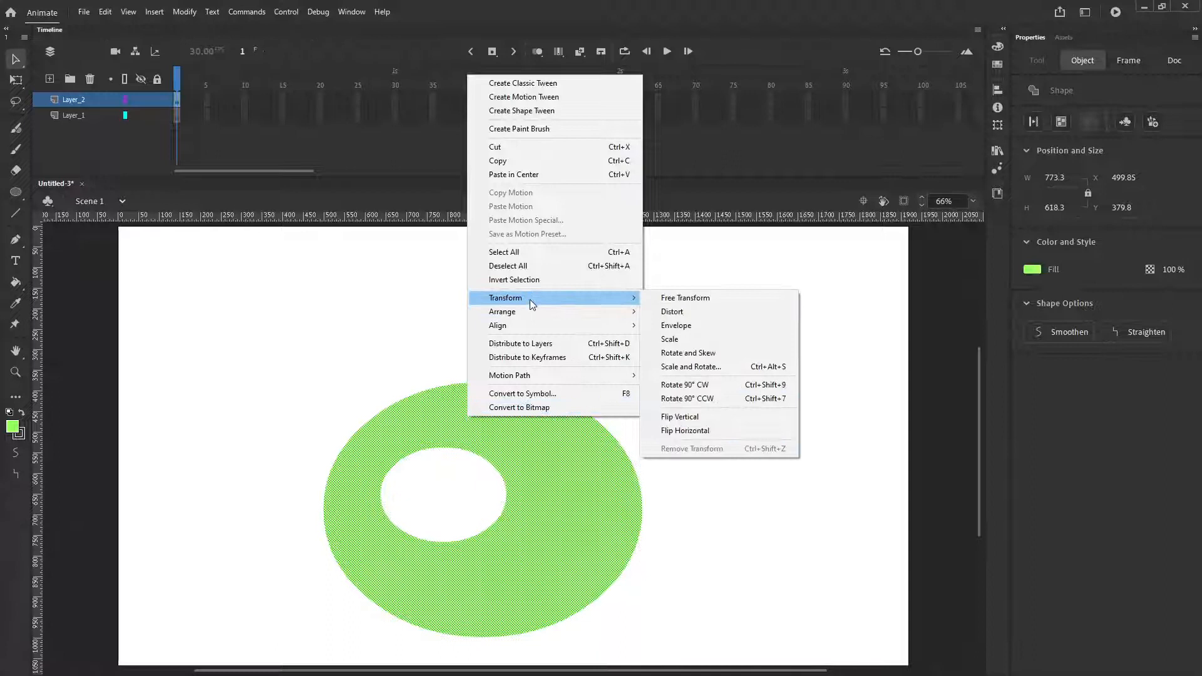
pyautogui.click(676, 325)
pyautogui.moveTo(536, 383); pyautogui.dragTo(605, 268)
pyautogui.moveTo(642, 467); pyautogui.dragTo(671, 470)
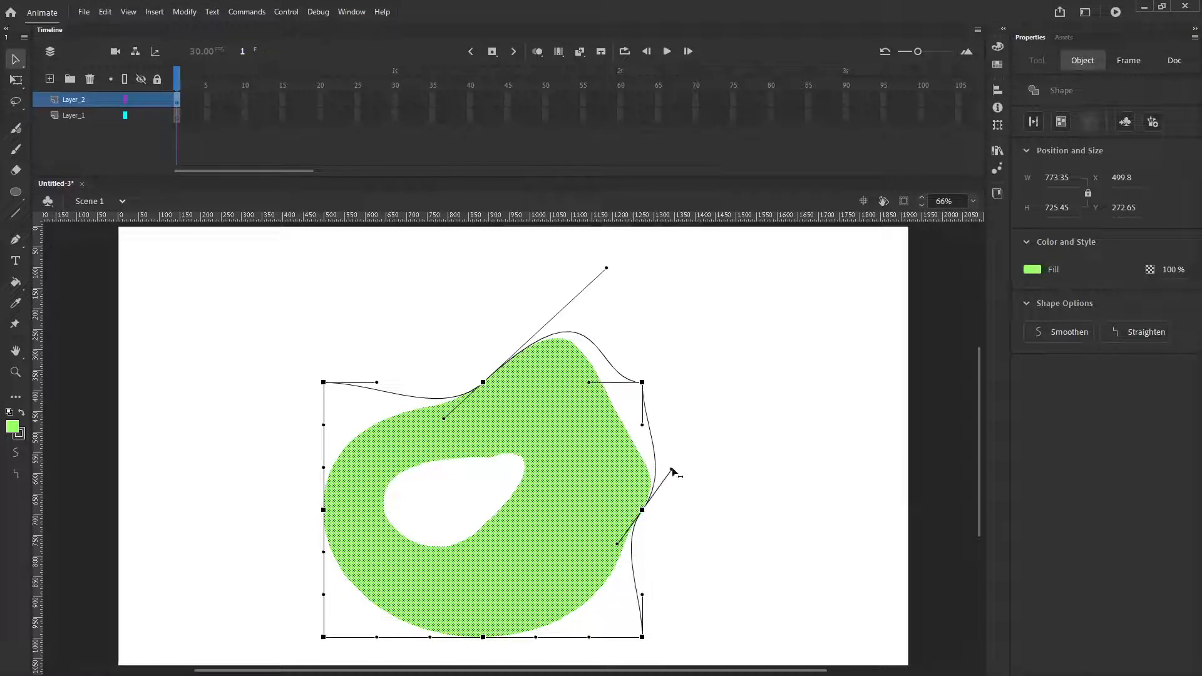
pyautogui.moveTo(323, 426); pyautogui.dragTo(254, 421)
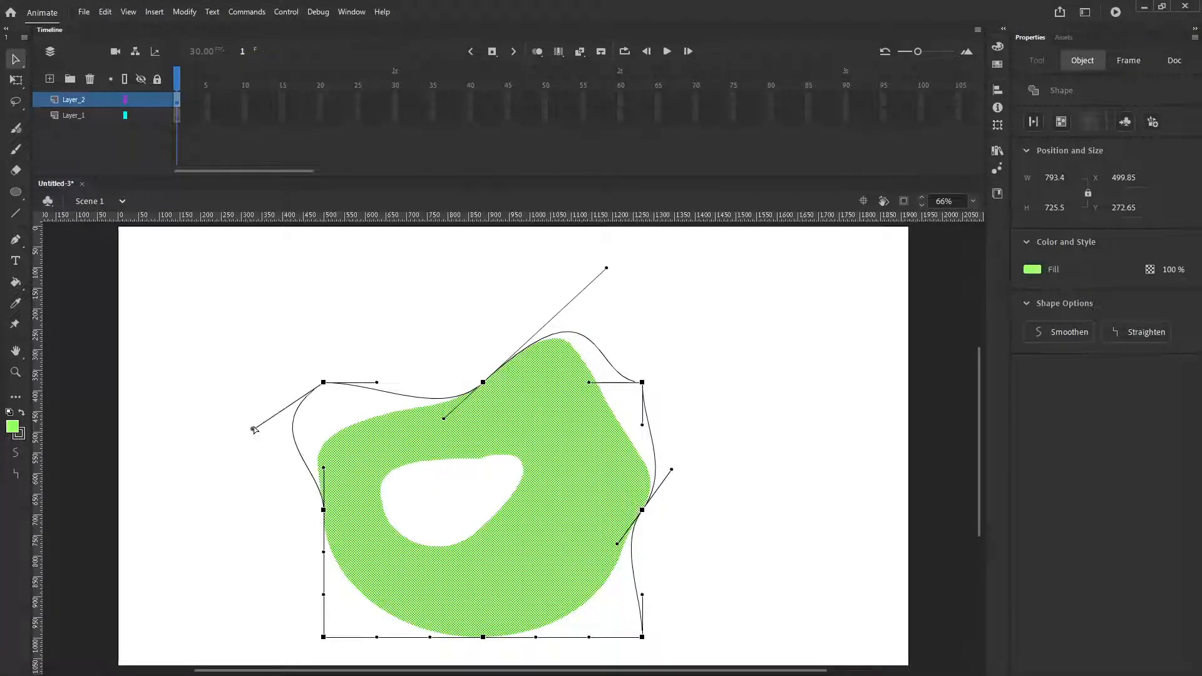
# Step: Skew, flatten and flip the green shape with Free Transform to about 1474 by 482 px, and move it up the stage
pyautogui.rightClick(539, 405)
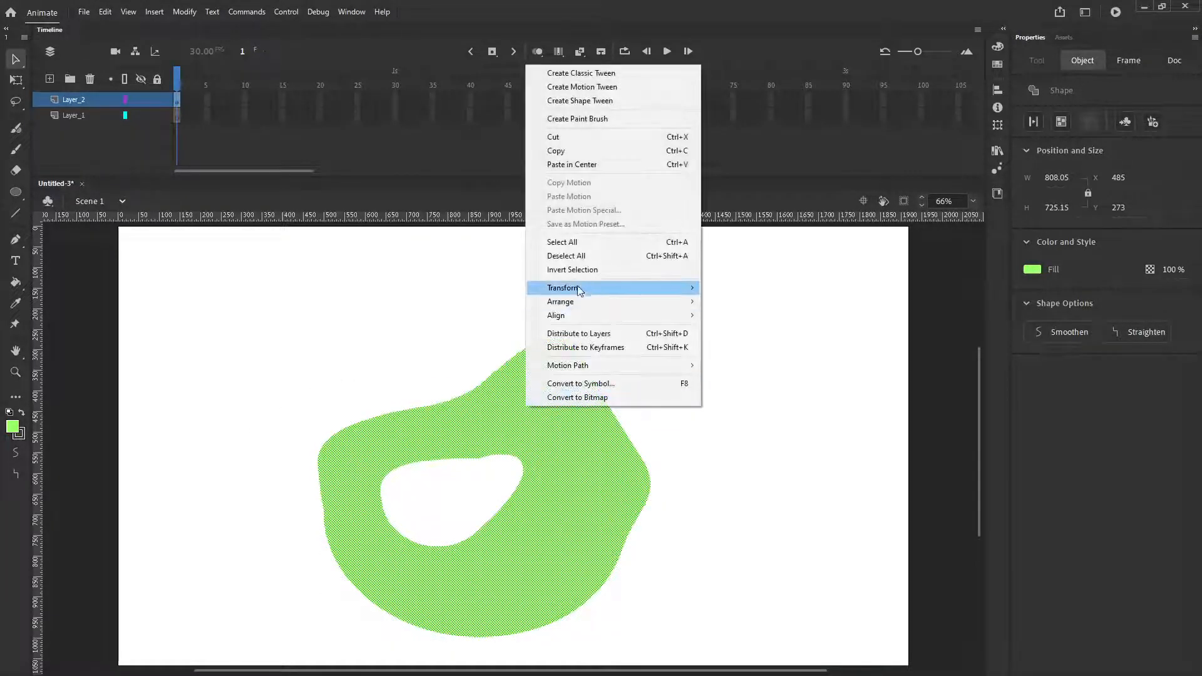
pyautogui.moveTo(567, 288)
pyautogui.click(733, 288)
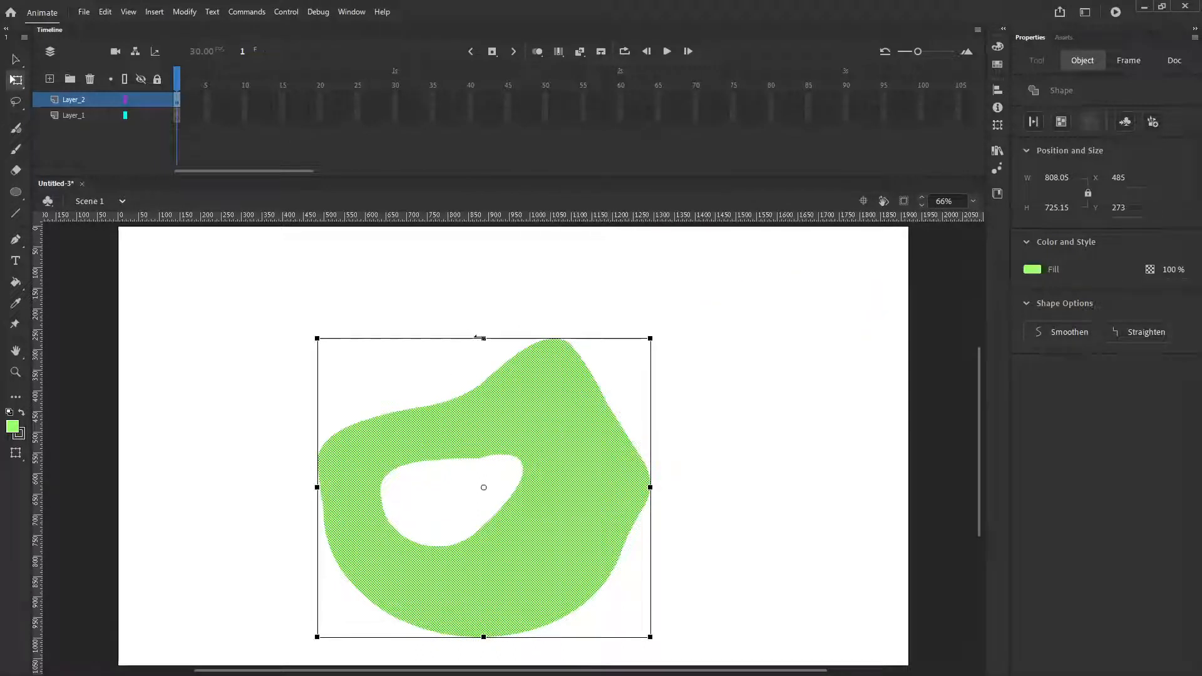
pyautogui.moveTo(483, 338); pyautogui.dragTo(301, 412)
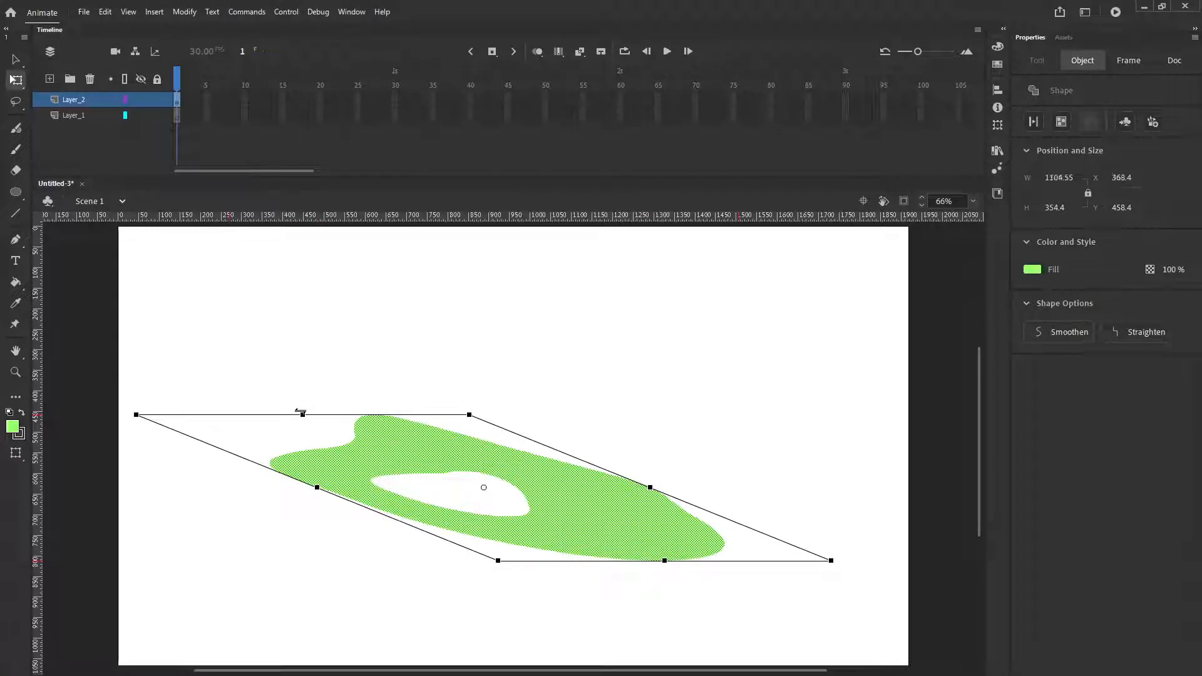
pyautogui.moveTo(469, 414); pyautogui.dragTo(617, 669)
pyautogui.click(392, 352)
pyautogui.moveTo(361, 478); pyautogui.dragTo(412, 377)
# Step: Move Layer_1 above Layer_2 and draw an outlined green oval about 460 by 350 px over the shape's left end
pyautogui.moveTo(92, 118); pyautogui.dragTo(93, 96)
pyautogui.click(16, 195)
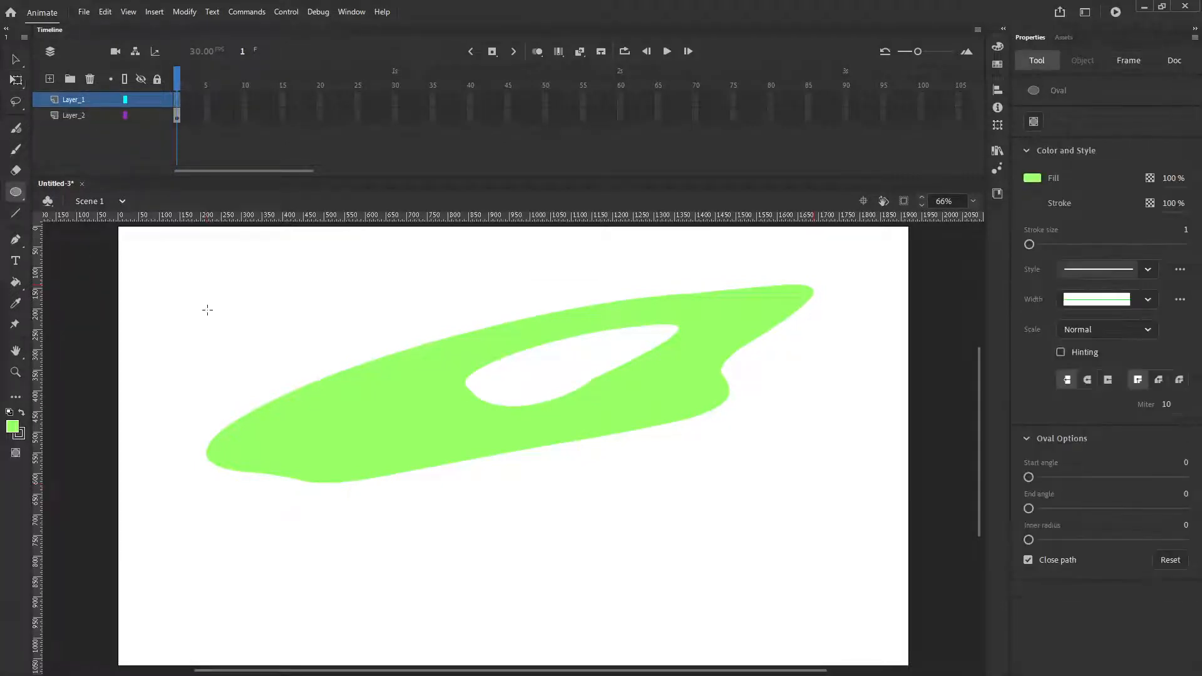
pyautogui.moveTo(203, 302); pyautogui.dragTo(392, 446)
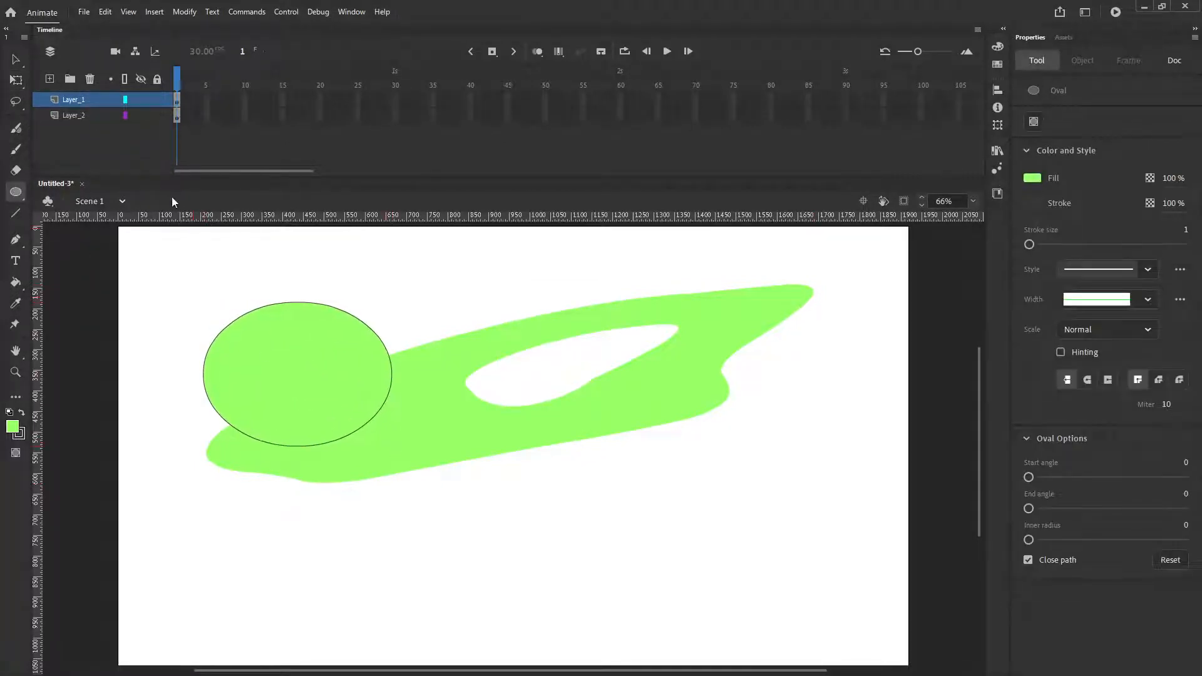
# Step: Cut the oval and the green shape together and paste them in place onto Layer_2
pyautogui.hotkey('ctrl', 'a')
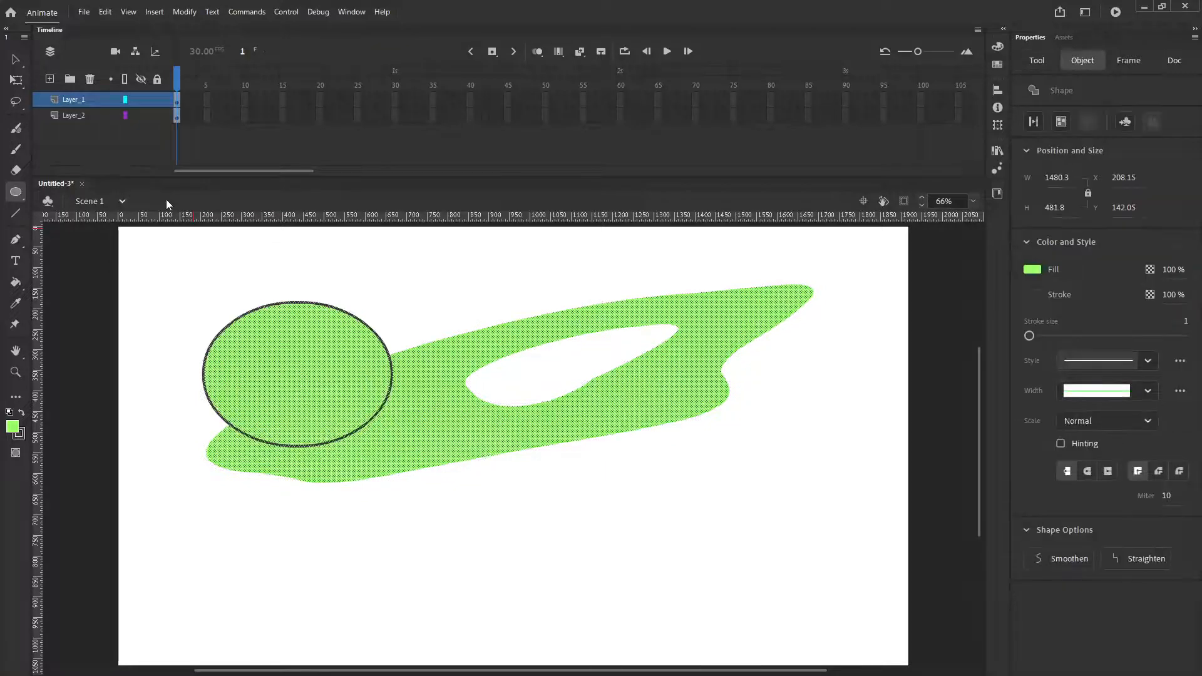
pyautogui.press('Delete')
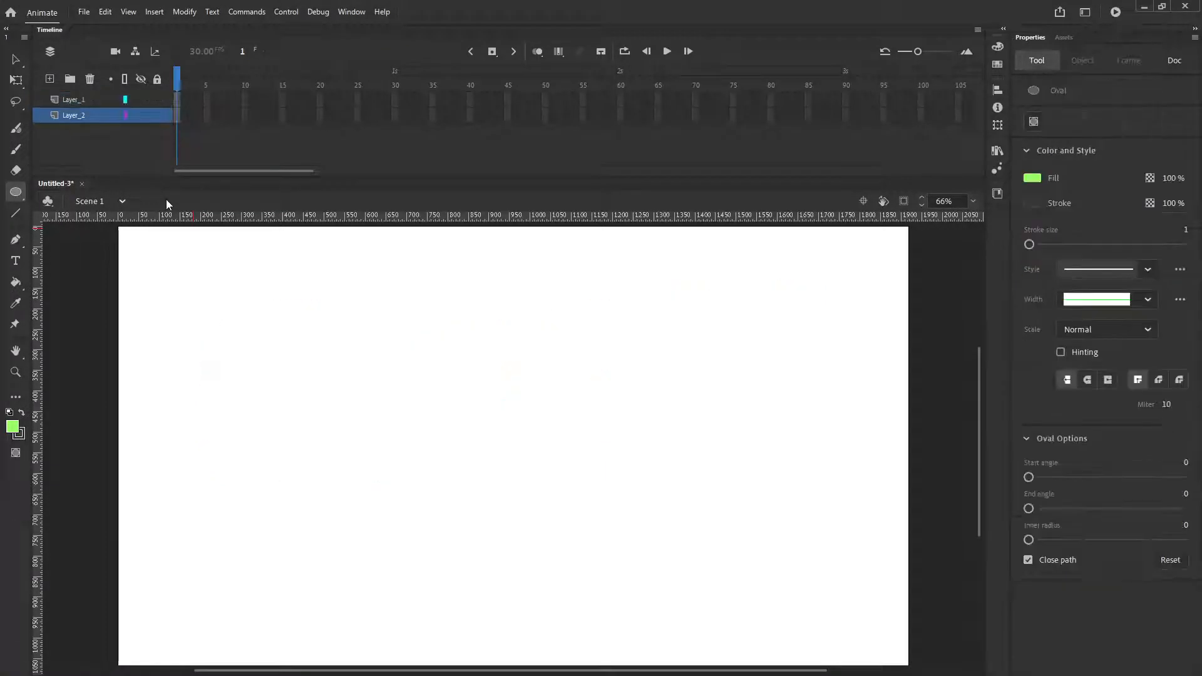
pyautogui.hotkey('ctrl', 'z')
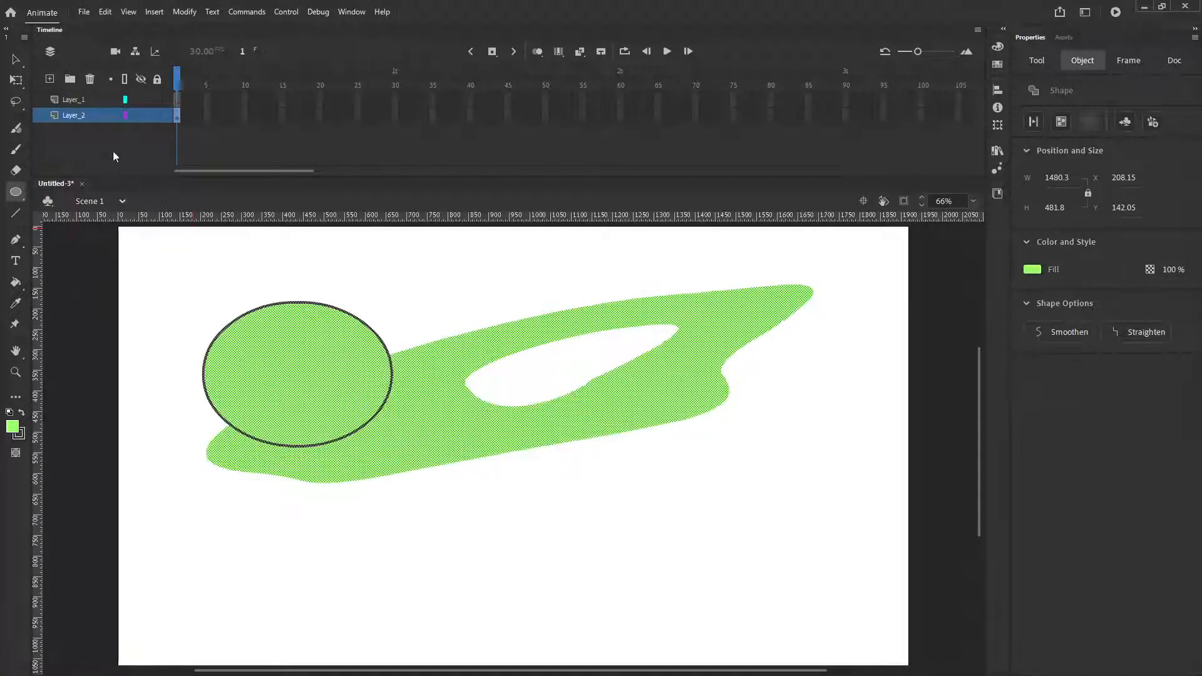
# Step: Delete the overlapping oval's fill and both of its outline segments, cutting a curved notch into the green shape's left end
pyautogui.click(15, 60)
pyautogui.click(189, 352)
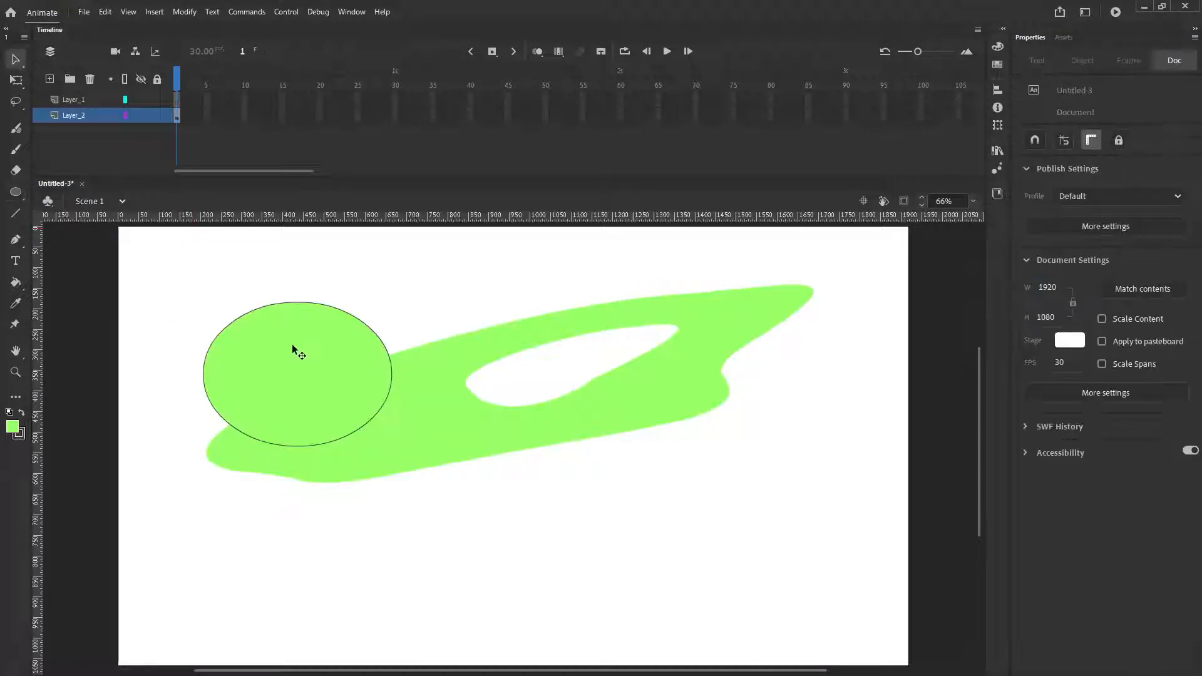
pyautogui.click(227, 367)
pyautogui.press('Delete')
pyautogui.click(356, 323)
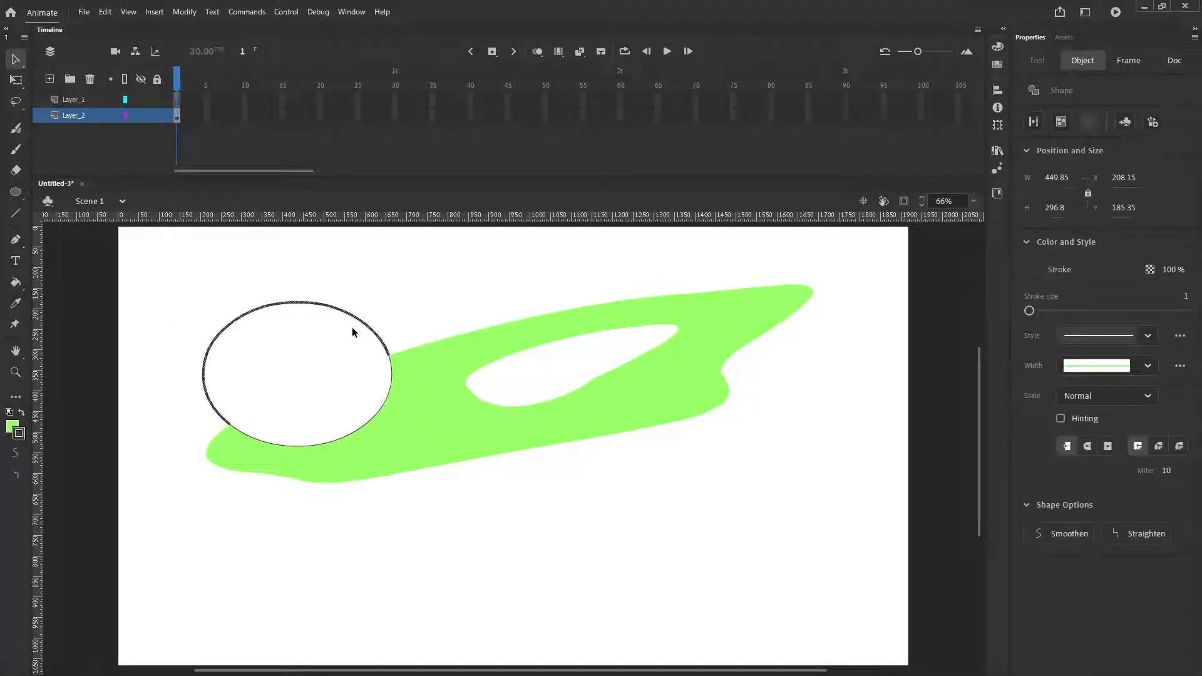
pyautogui.press('Delete')
pyautogui.click(377, 414)
pyautogui.press('Delete')
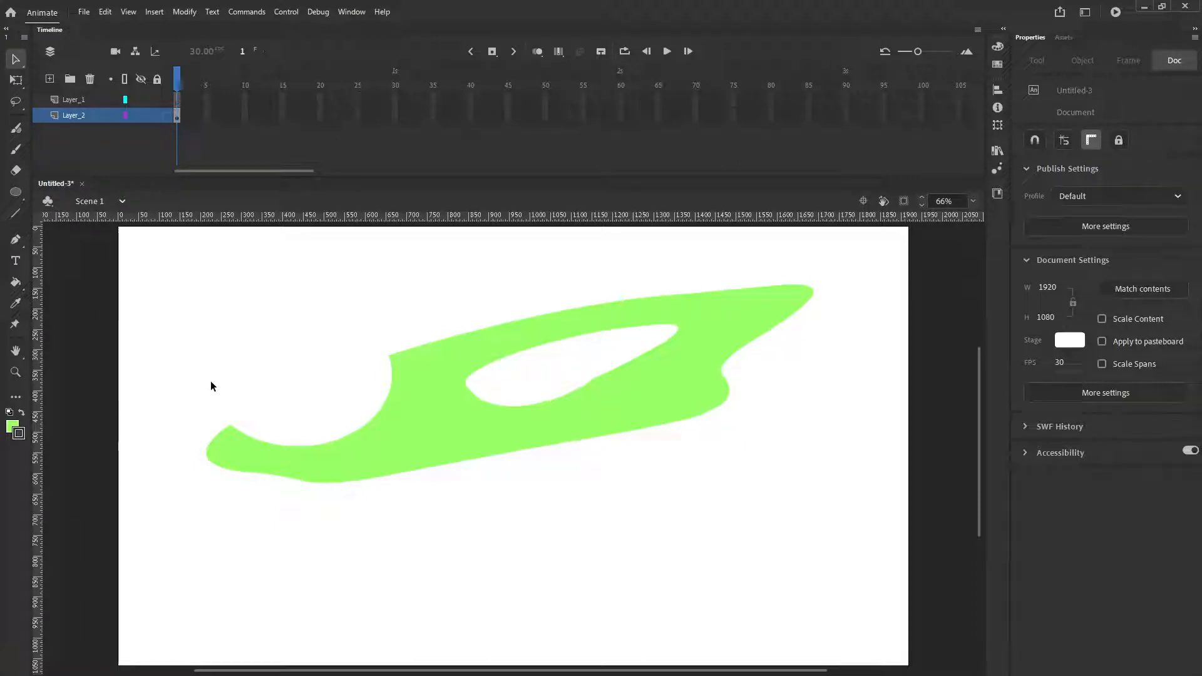
# Step: Add a thin outline around the notched green shape's outer edge with the Ink Bottle tool
pyautogui.moveTo(161, 267); pyautogui.dragTo(908, 570)
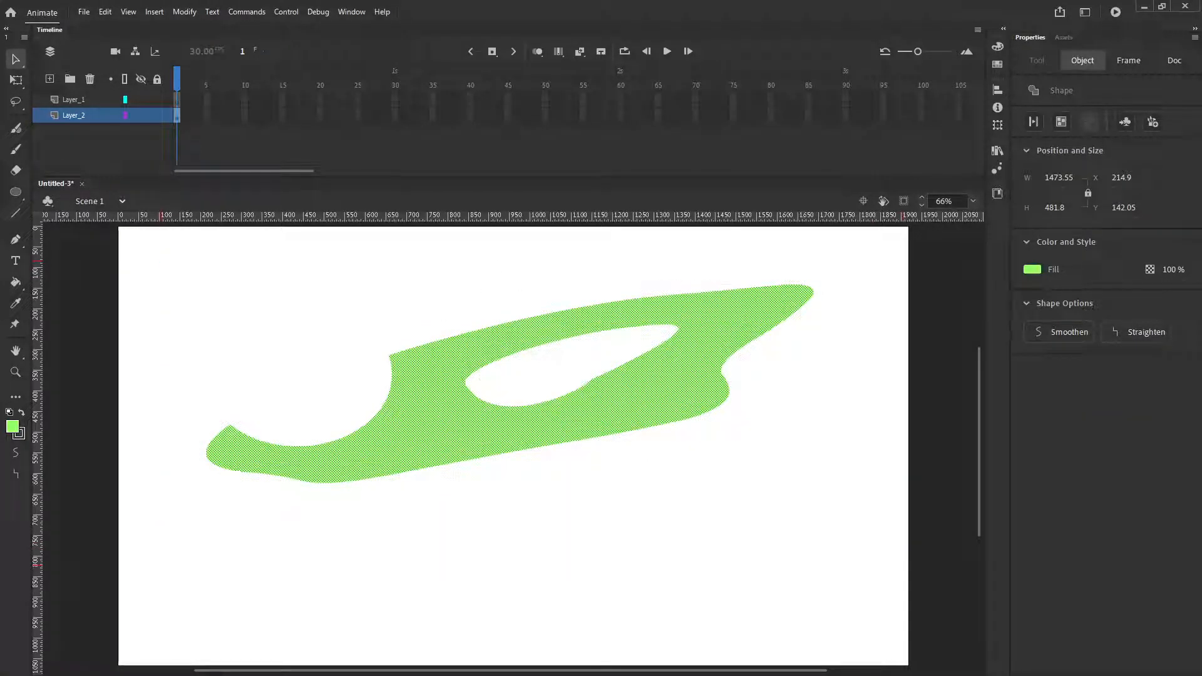
pyautogui.click(15, 283)
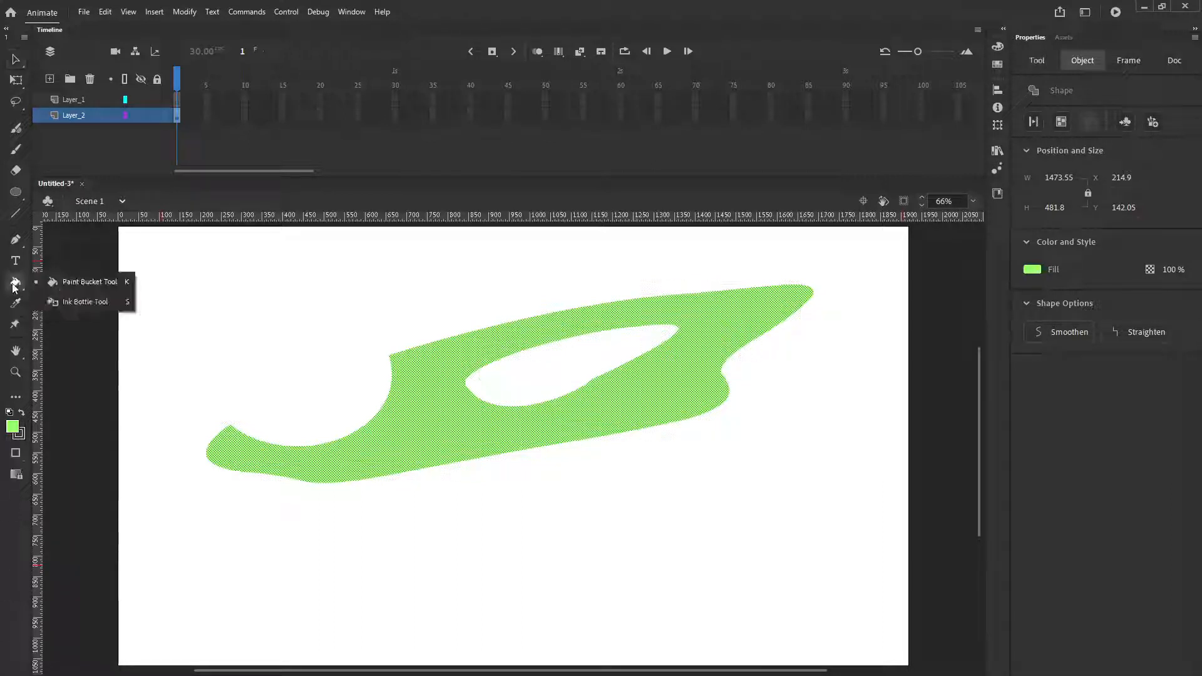
pyautogui.click(62, 302)
pyautogui.click(14, 282)
pyautogui.click(69, 301)
pyautogui.click(314, 448)
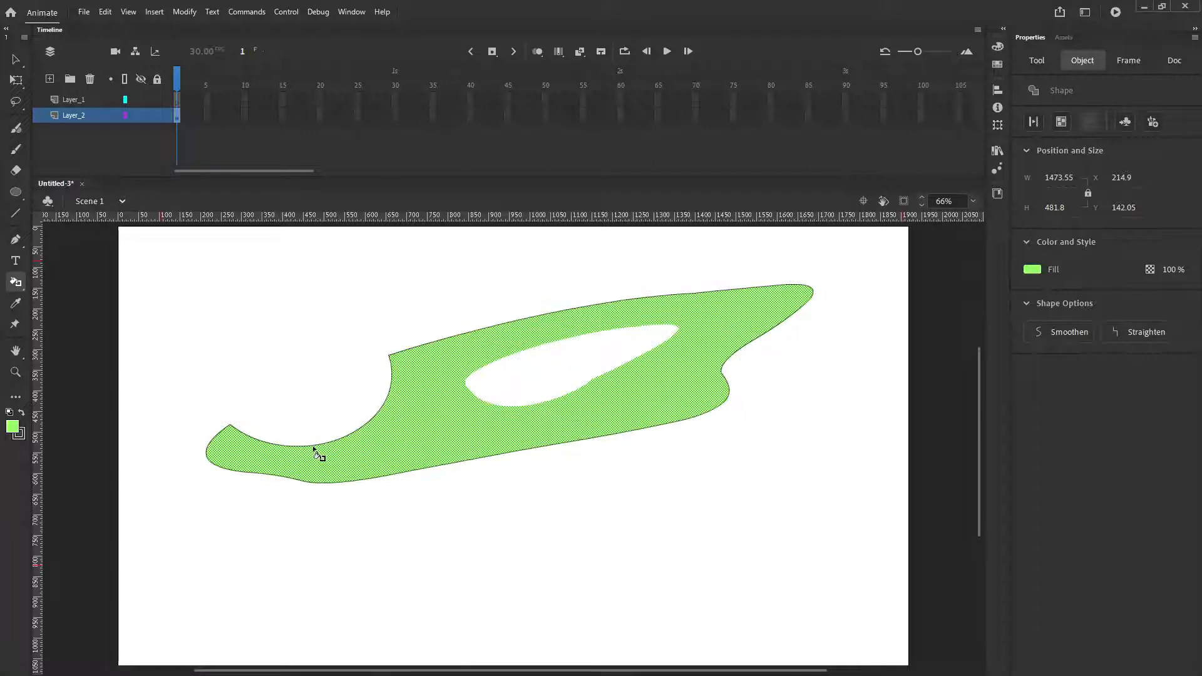
pyautogui.click(21, 282)
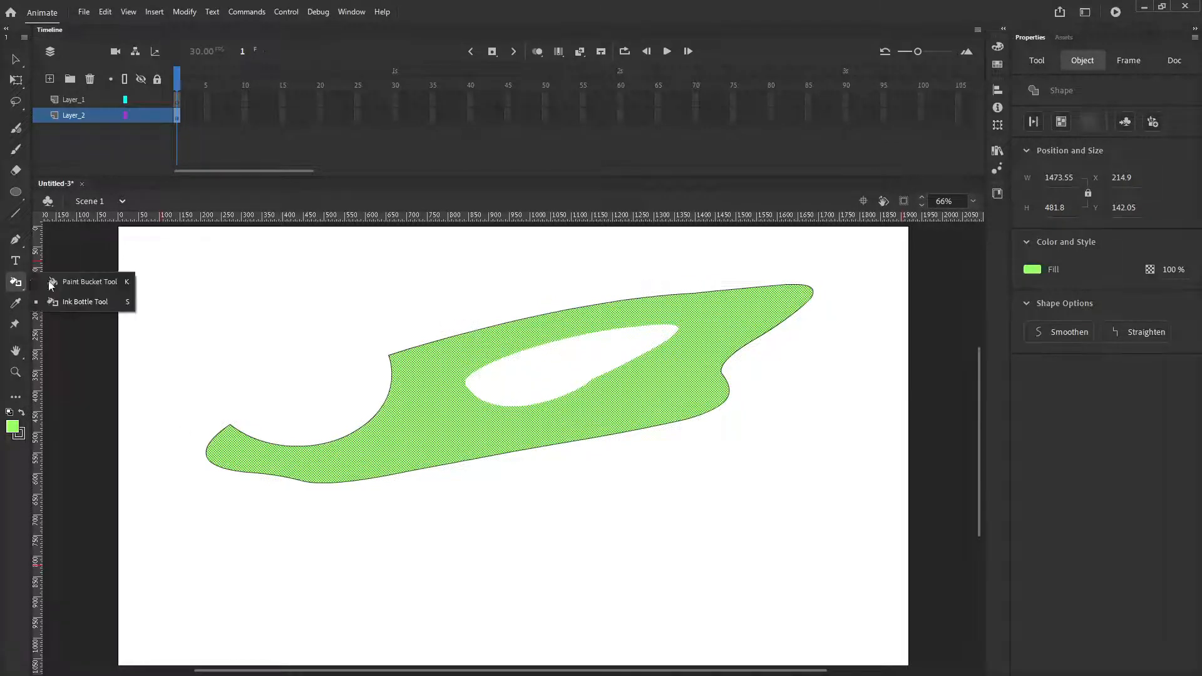
# Step: Change the selected green shape's fill colour to teal
pyautogui.click(51, 282)
pyautogui.click(12, 427)
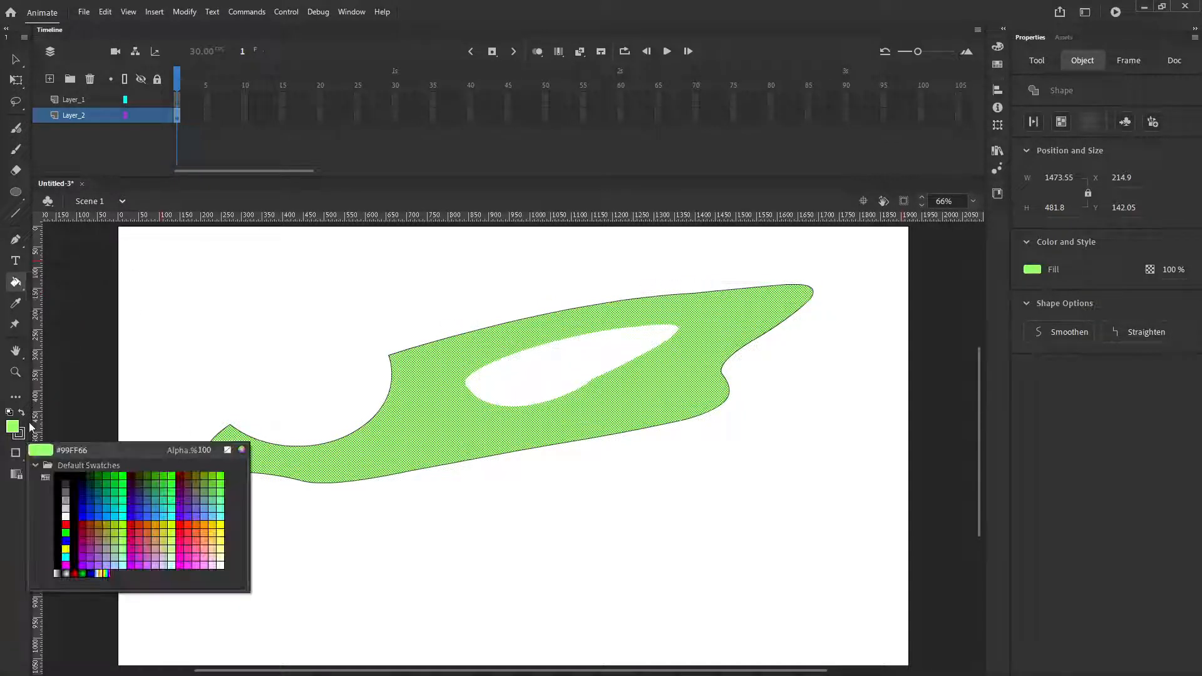
pyautogui.click(121, 512)
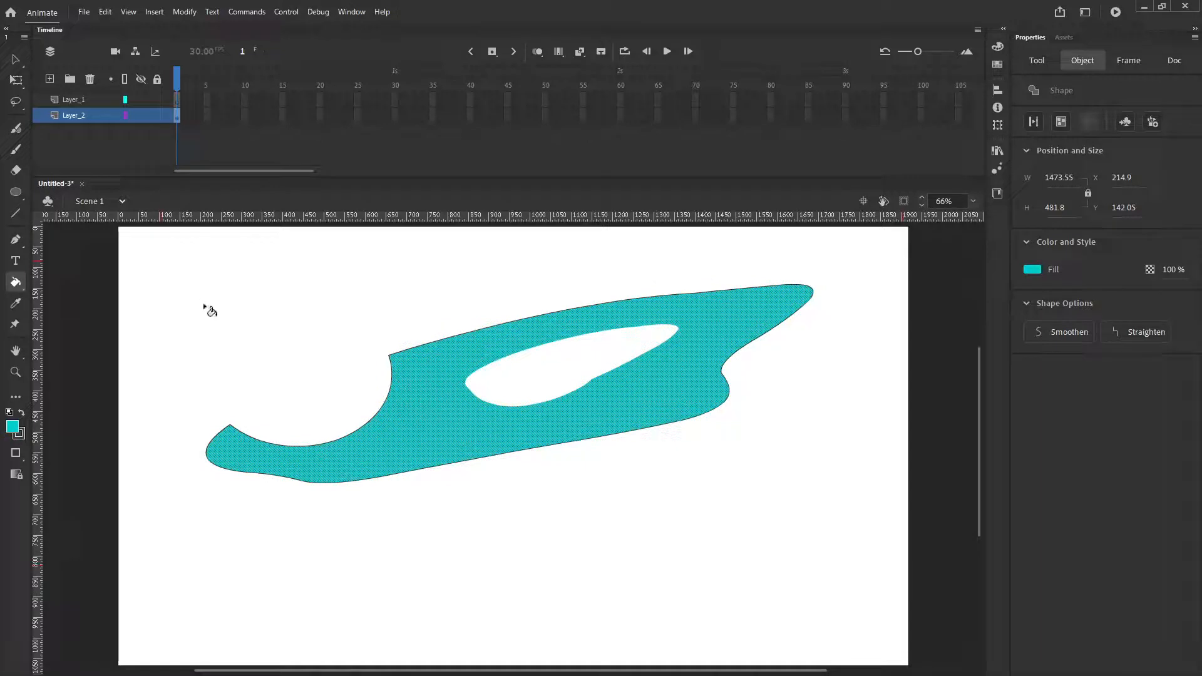
# Step: Add an outline around the inner hole of the teal shape with the Ink Bottle tool
pyautogui.click(22, 286)
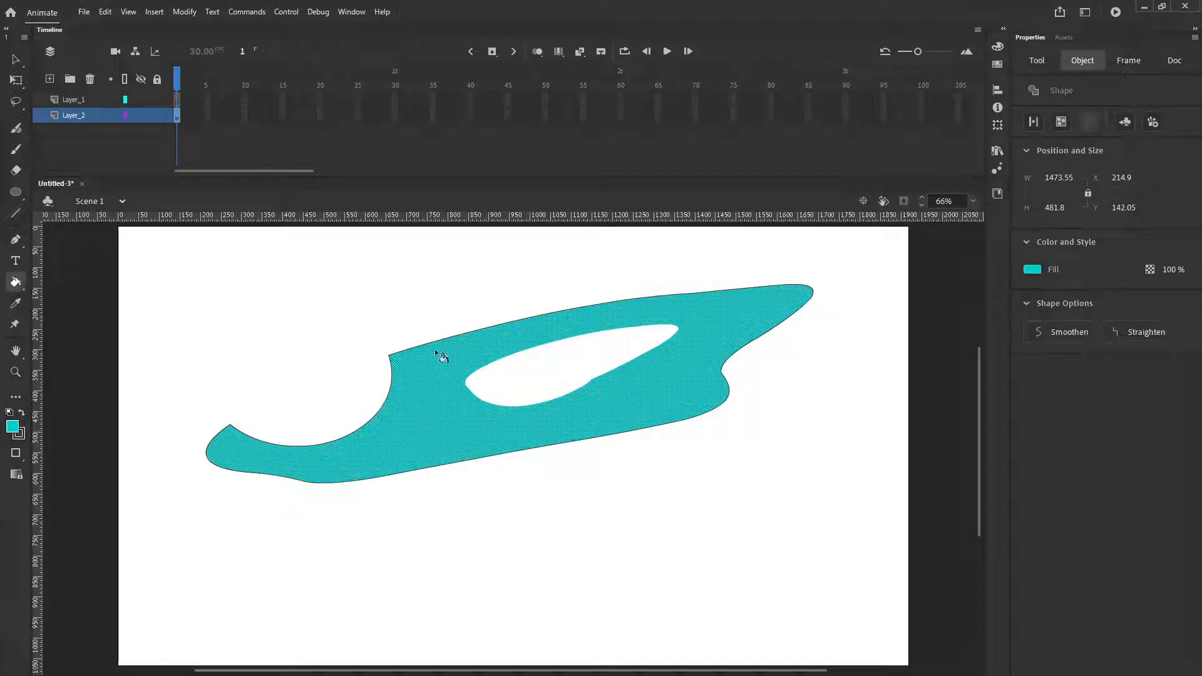
pyautogui.click(23, 285)
pyautogui.click(70, 300)
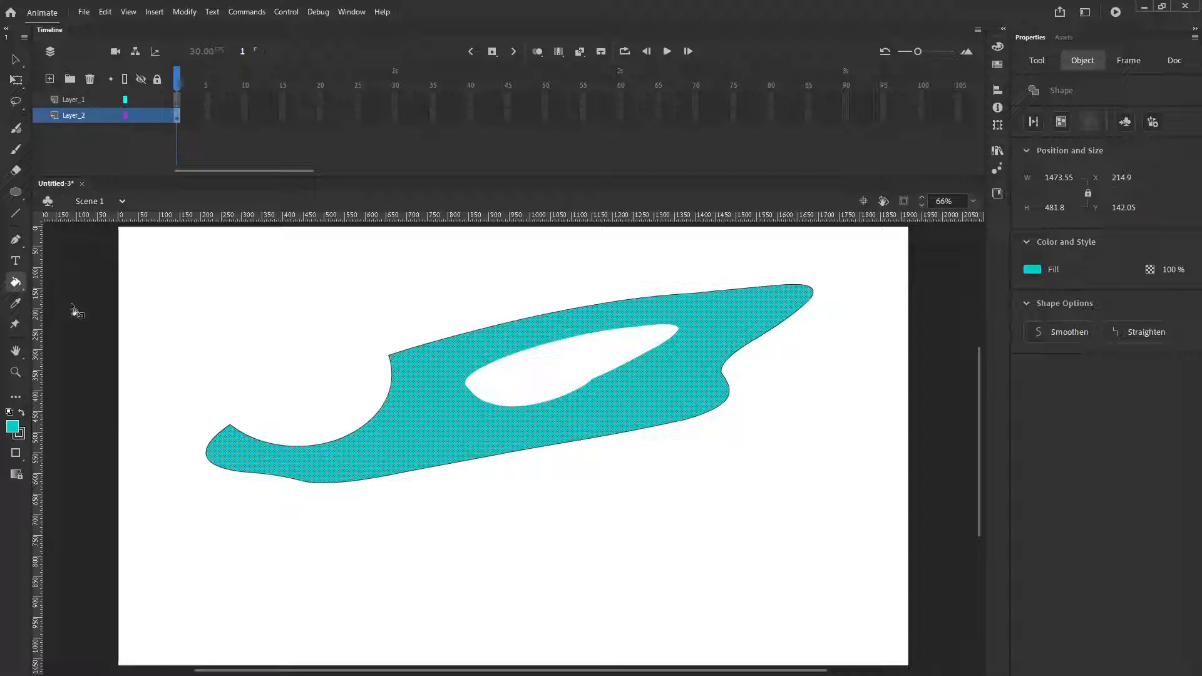
pyautogui.click(504, 360)
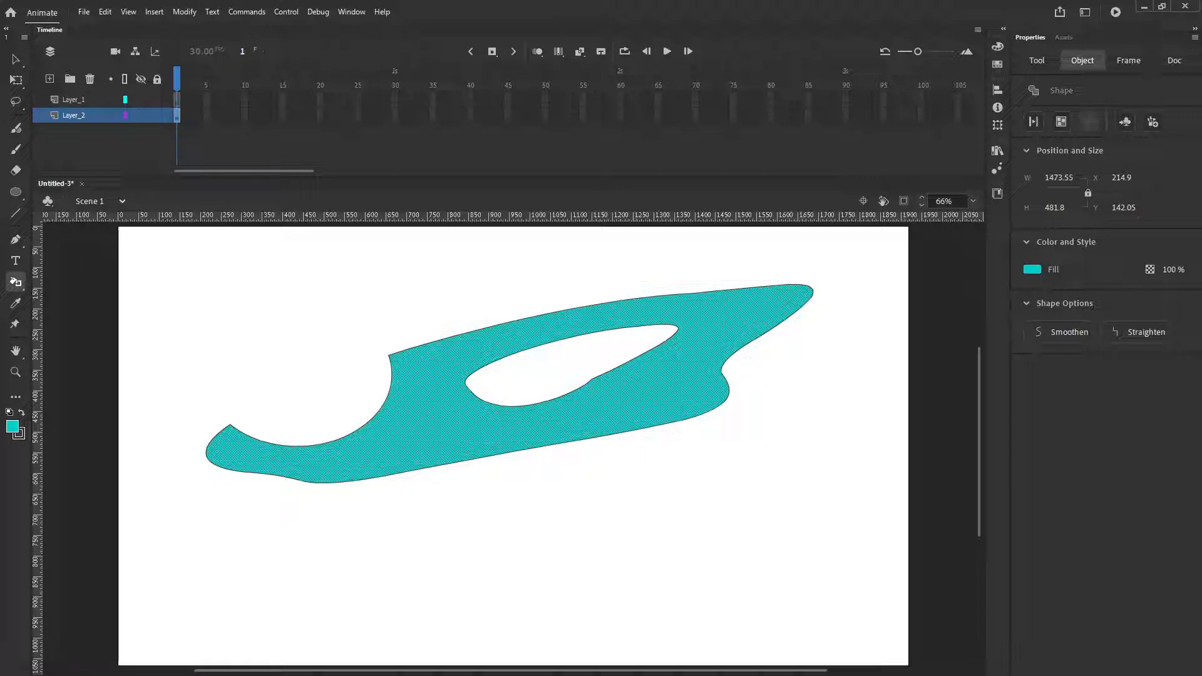
# Step: Select the whole teal shape, set its stroke size to 11 and apply the wavy double-bulge width profile
pyautogui.click(16, 59)
pyautogui.moveTo(149, 299); pyautogui.dragTo(802, 533)
pyautogui.click(129, 259)
pyautogui.moveTo(133, 241); pyautogui.dragTo(833, 558)
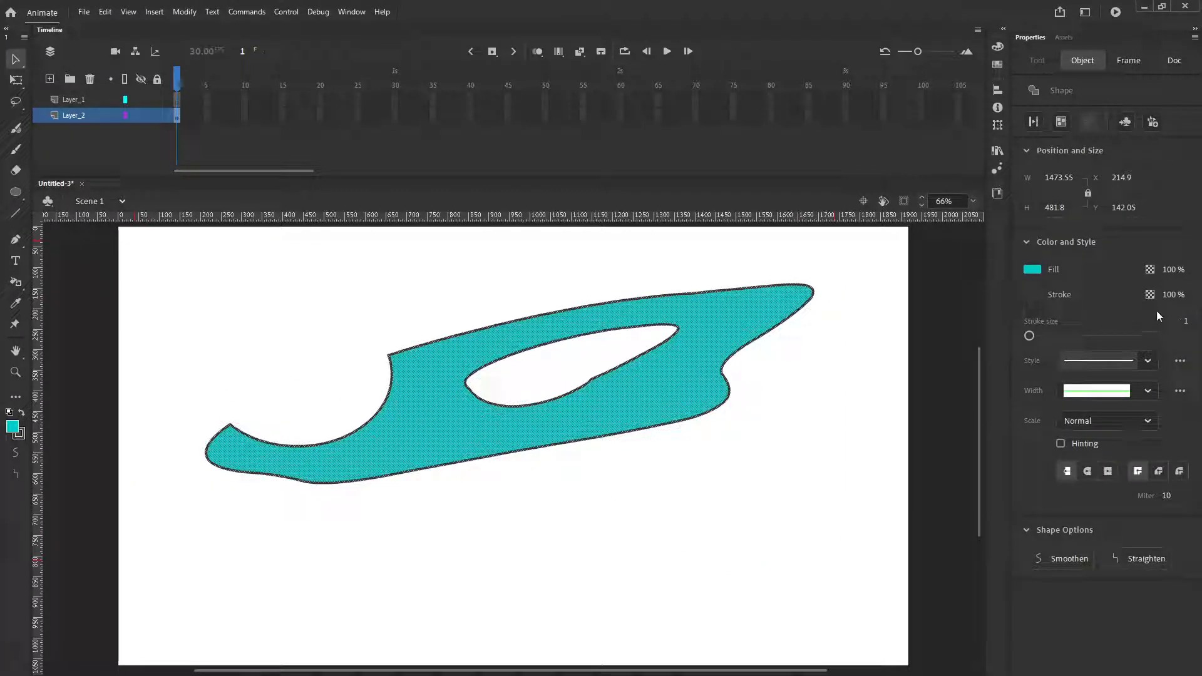
pyautogui.moveTo(1030, 335); pyautogui.dragTo(1038, 335)
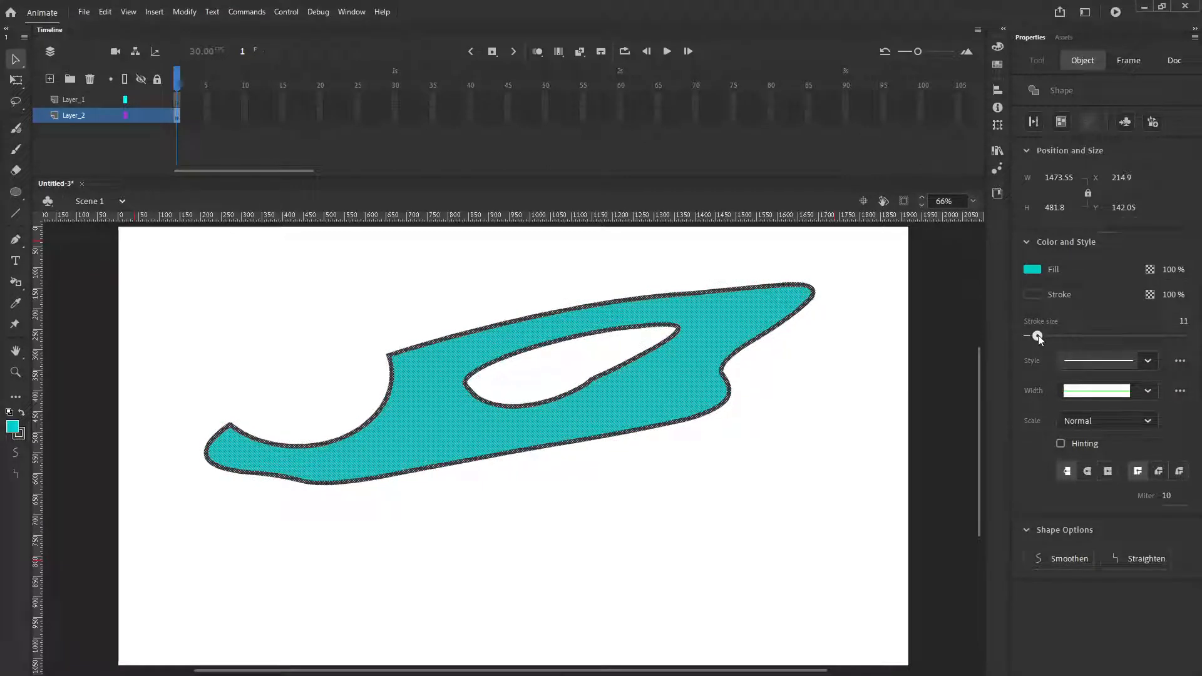
pyautogui.click(1070, 396)
pyautogui.click(1094, 440)
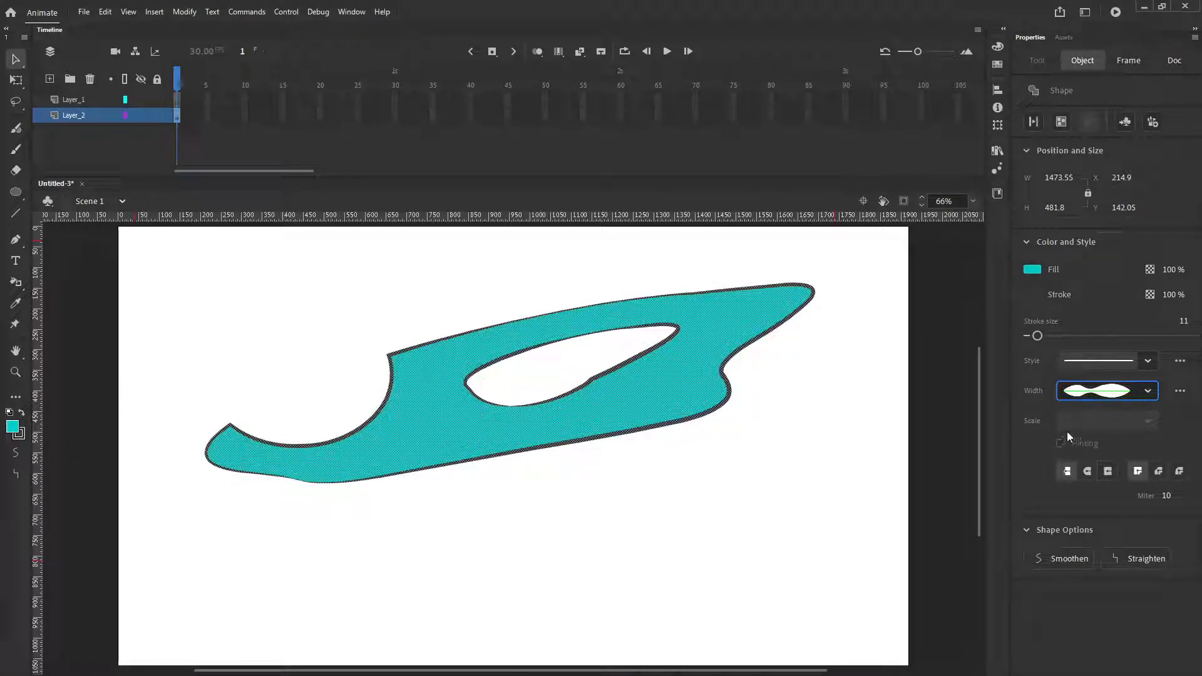
# Step: Try the dashed stroke style on the outlines and replace it with the dotted style
pyautogui.click(1111, 363)
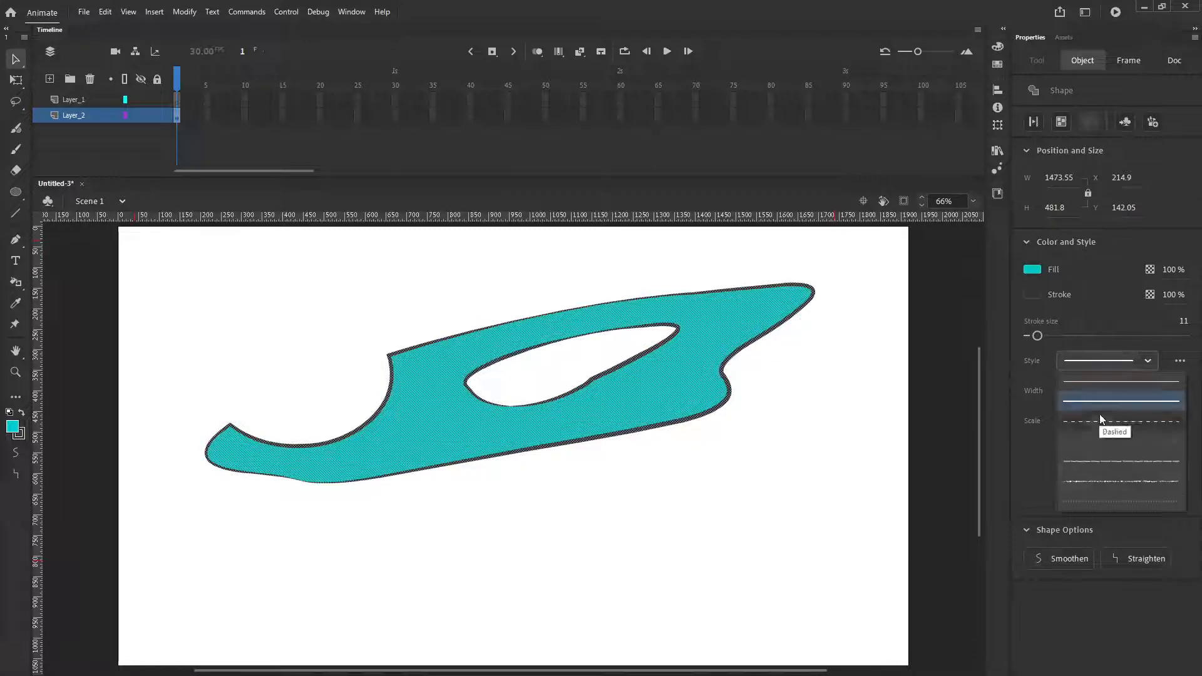
pyautogui.click(1098, 414)
pyautogui.click(1118, 364)
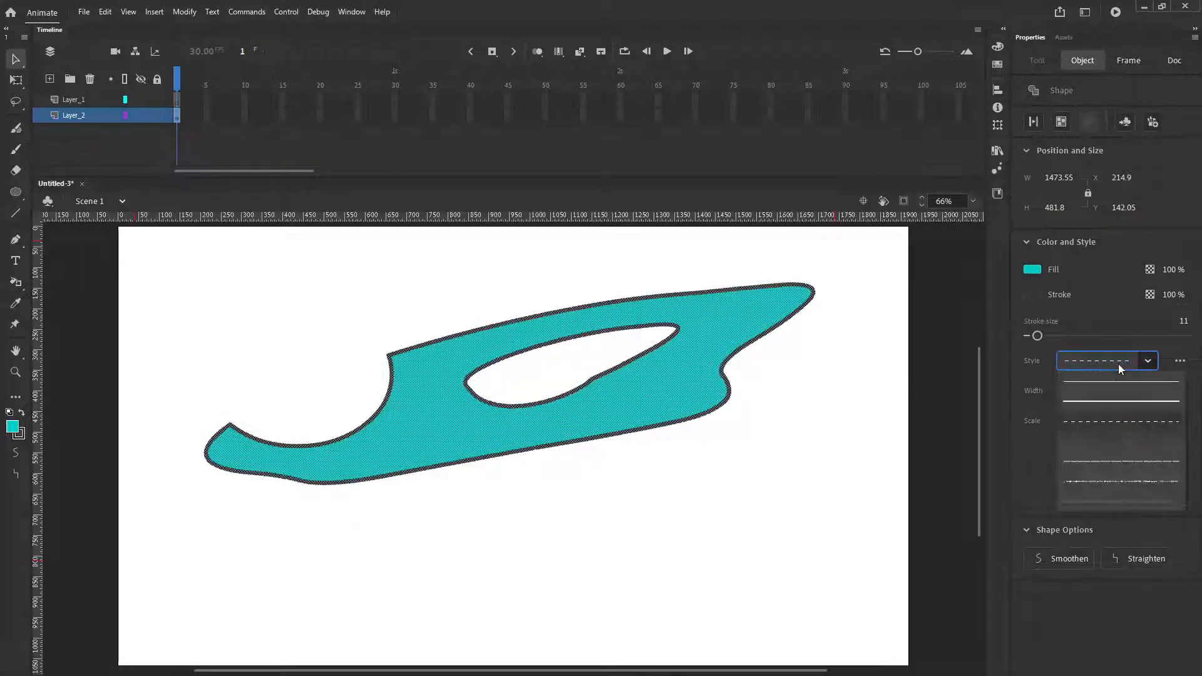
pyautogui.click(1112, 449)
pyautogui.click(411, 526)
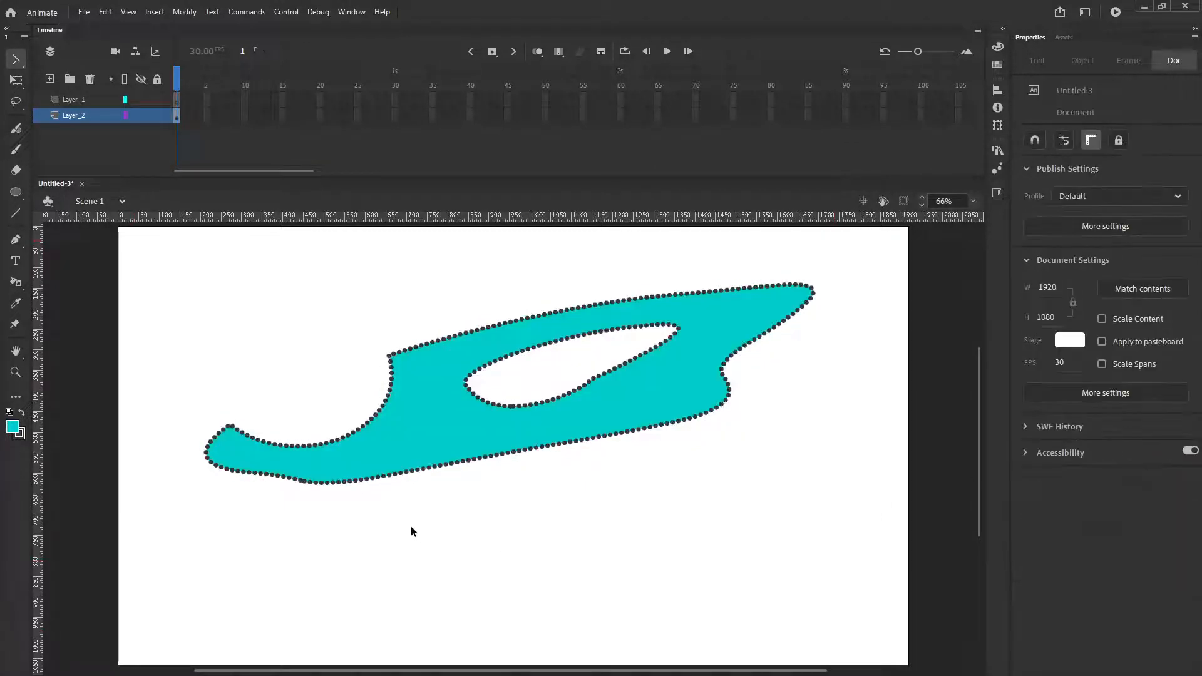
# Step: Select the whole teal shape again and set its stroke style to hairline
pyautogui.moveTo(133, 265); pyautogui.dragTo(832, 535)
pyautogui.click(1083, 362)
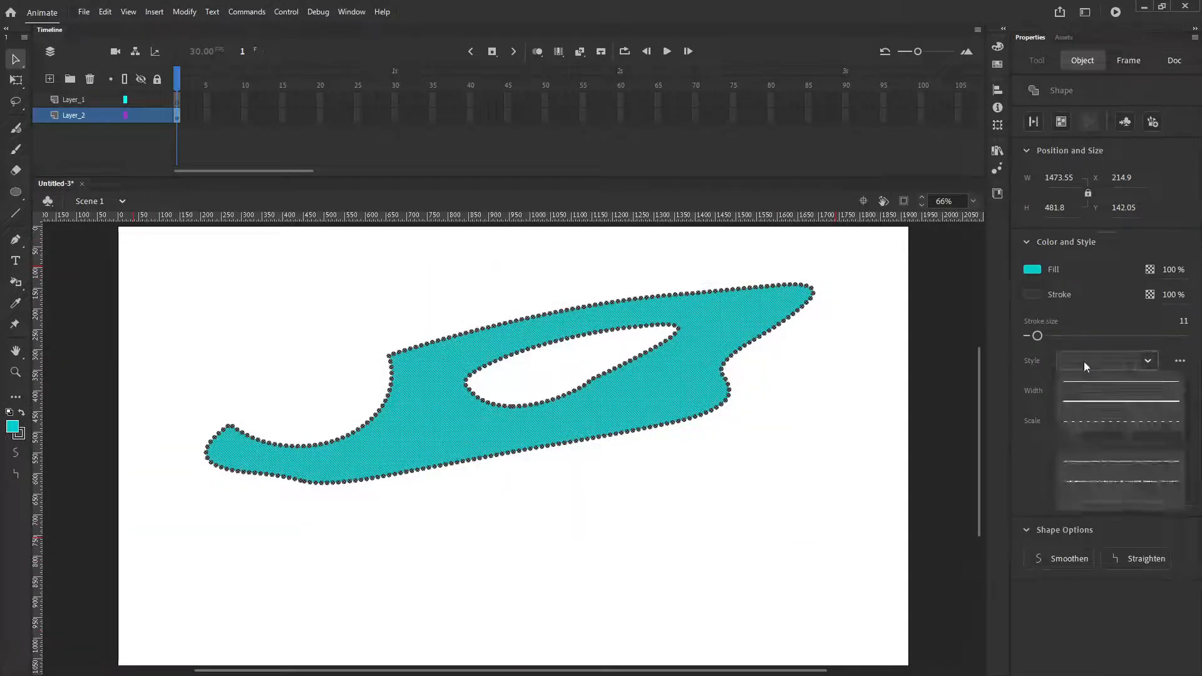
pyautogui.click(1088, 378)
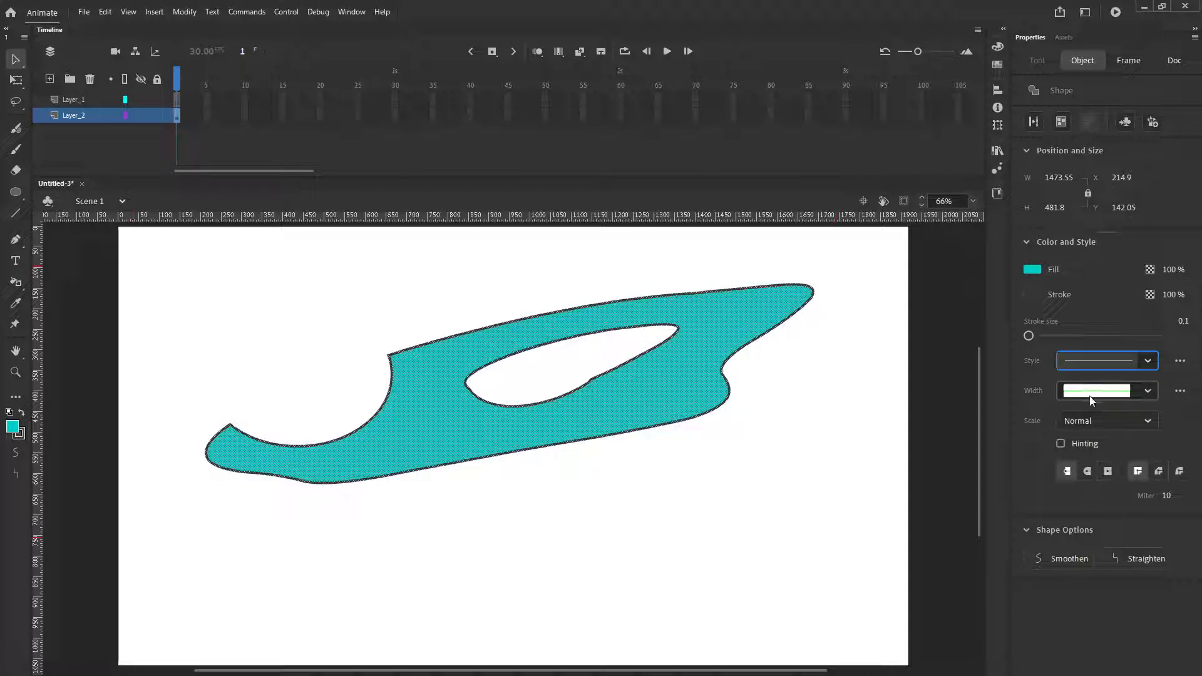
# Step: Try the tapered width profile on the outlines, replace it with the wavy double-bulge profile, and set the stroke size to 17
pyautogui.click(1095, 390)
pyautogui.click(1106, 459)
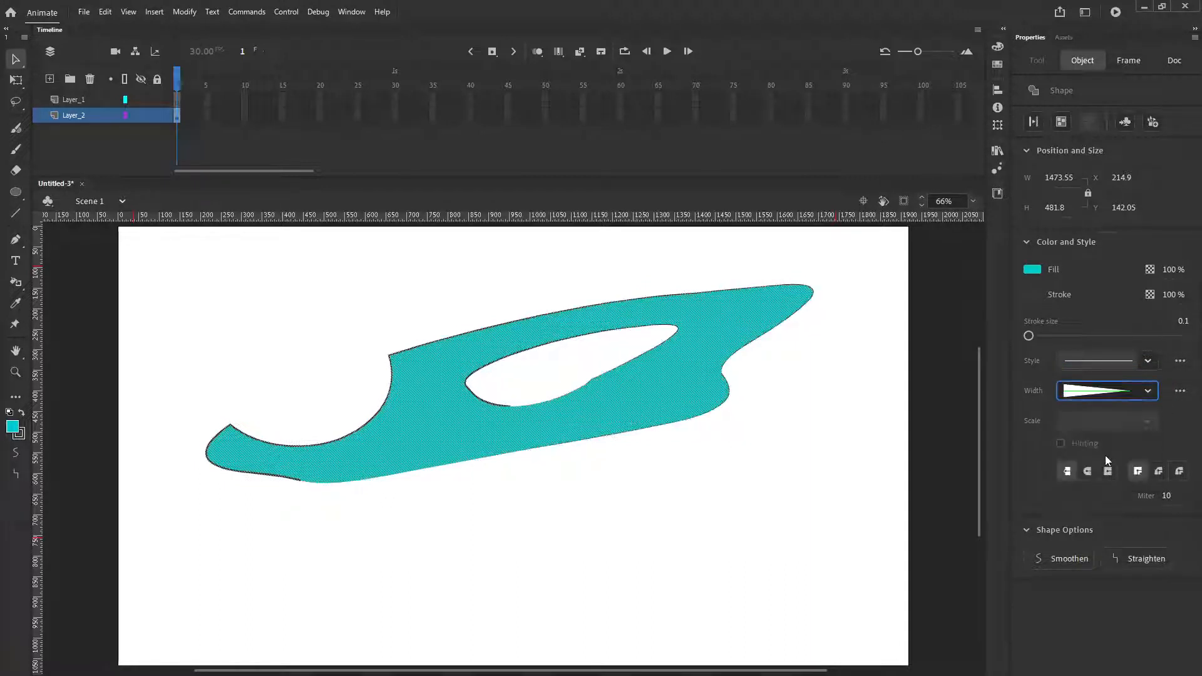
pyautogui.click(1096, 391)
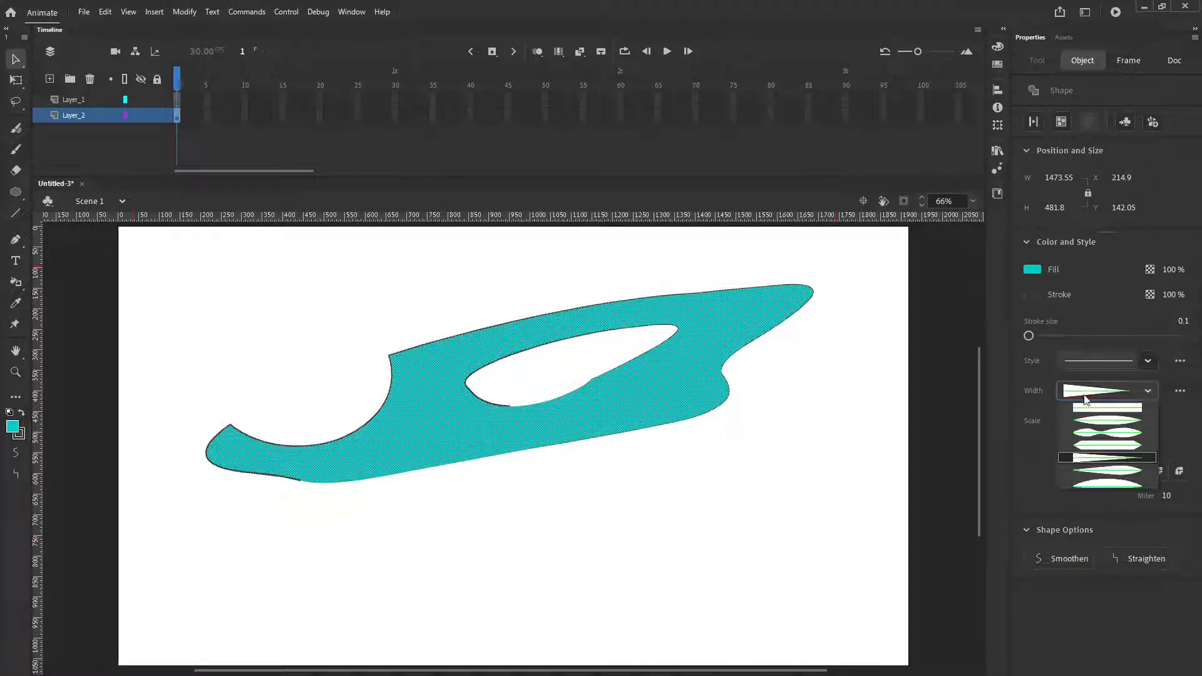
pyautogui.click(1092, 432)
pyautogui.moveTo(1028, 335); pyautogui.dragTo(1041, 336)
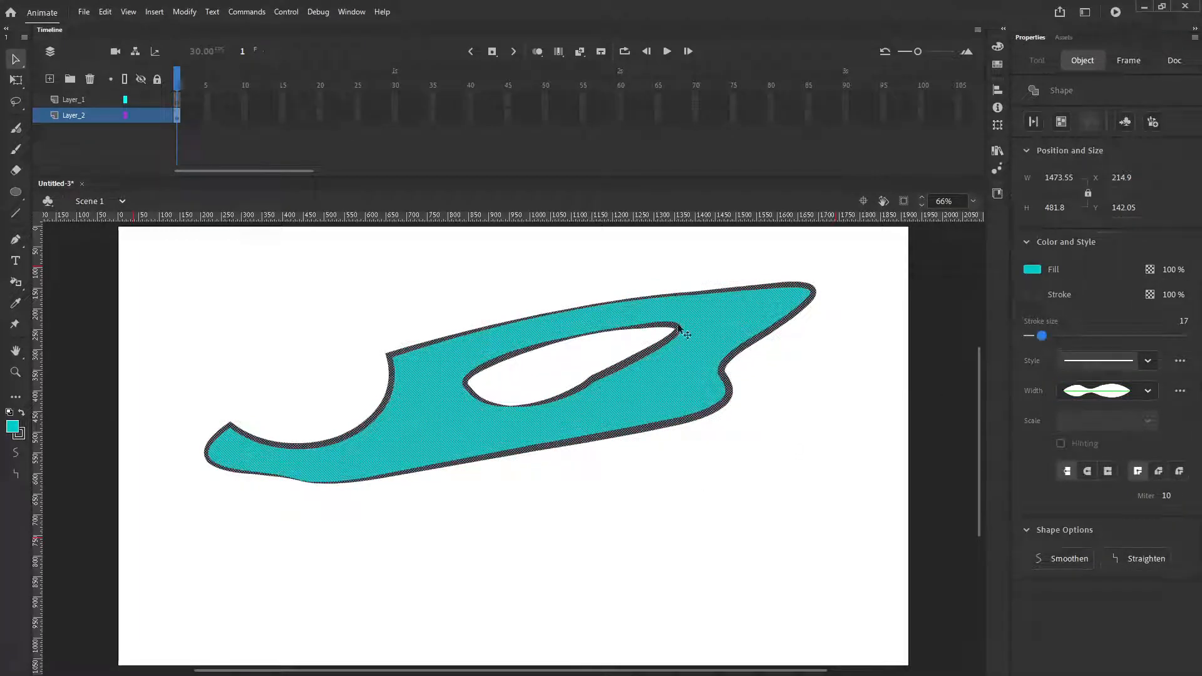
pyautogui.click(291, 317)
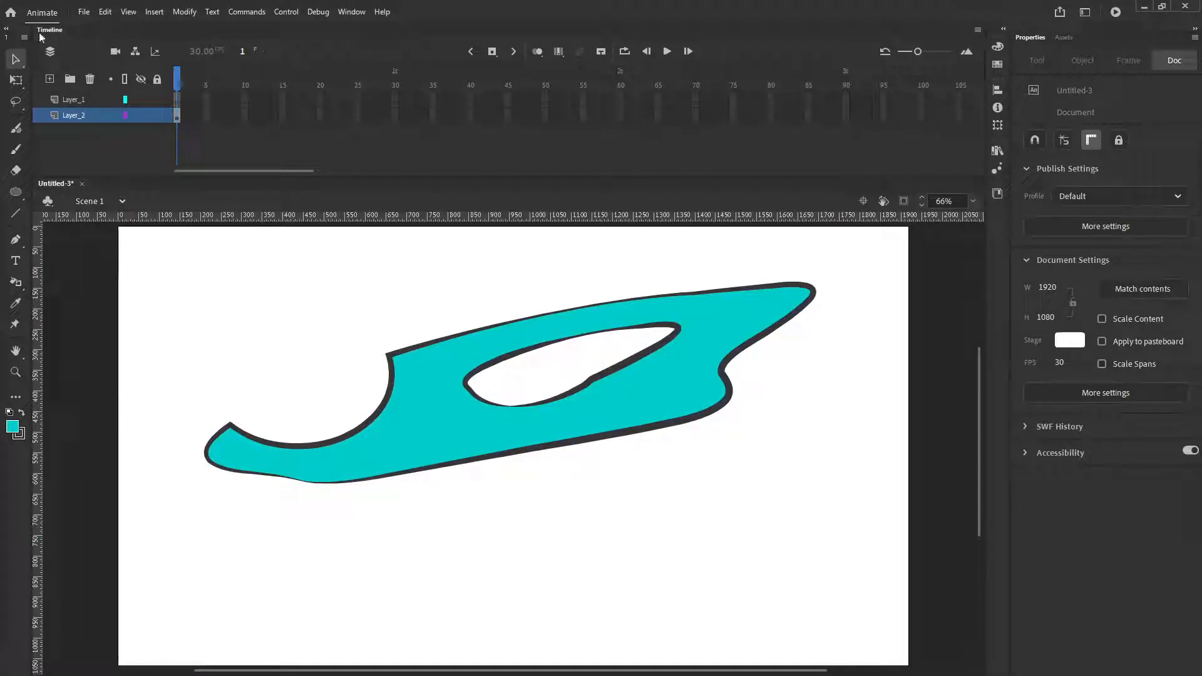
# Step: Delete the entire teal shape with its outlines from the stage and show the guides
pyautogui.click(18, 59)
pyautogui.moveTo(143, 240); pyautogui.dragTo(931, 552)
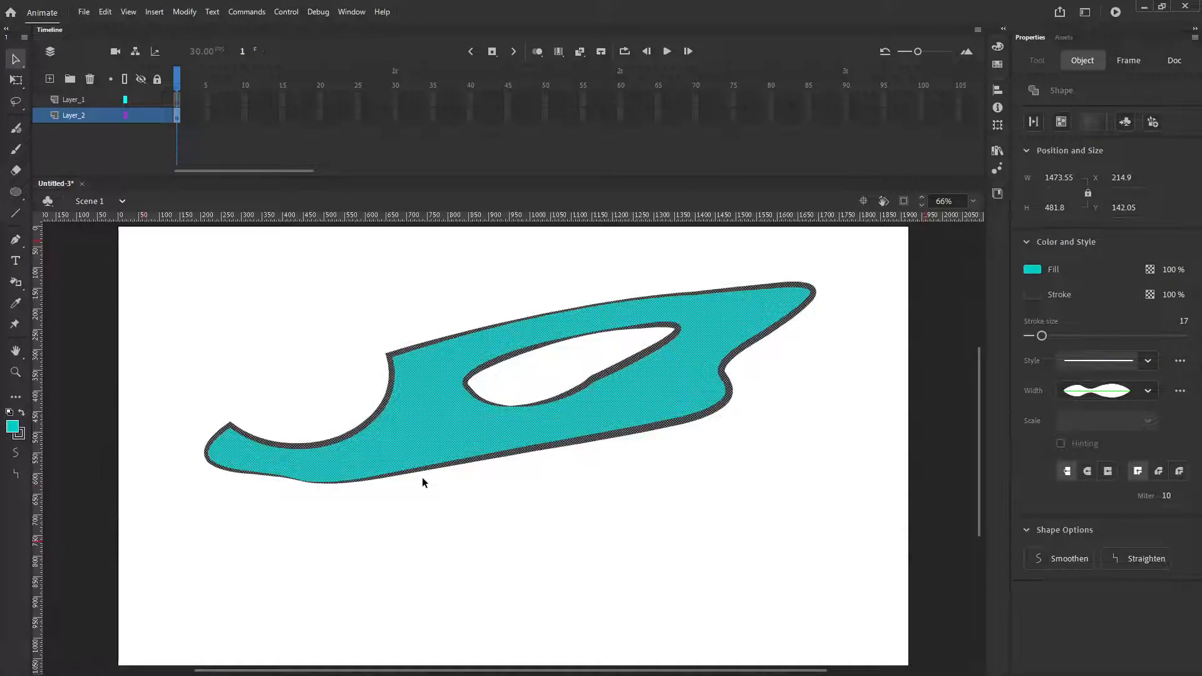
pyautogui.press('Delete')
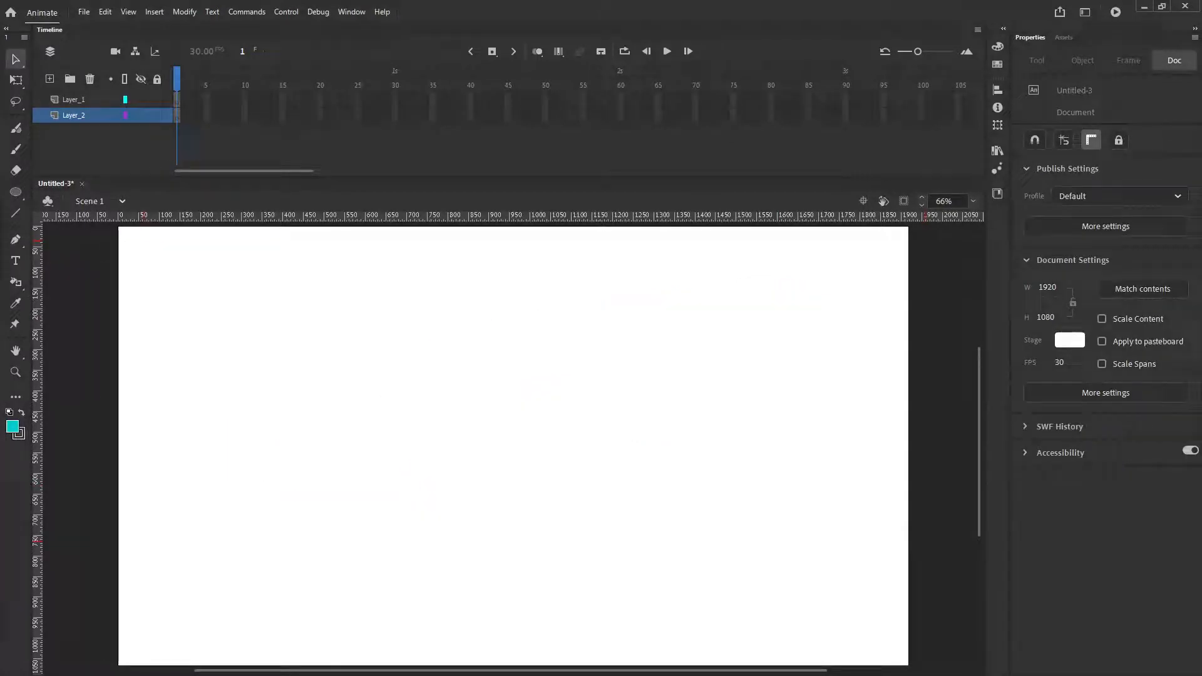
pyautogui.hotkey('ctrl', ';')
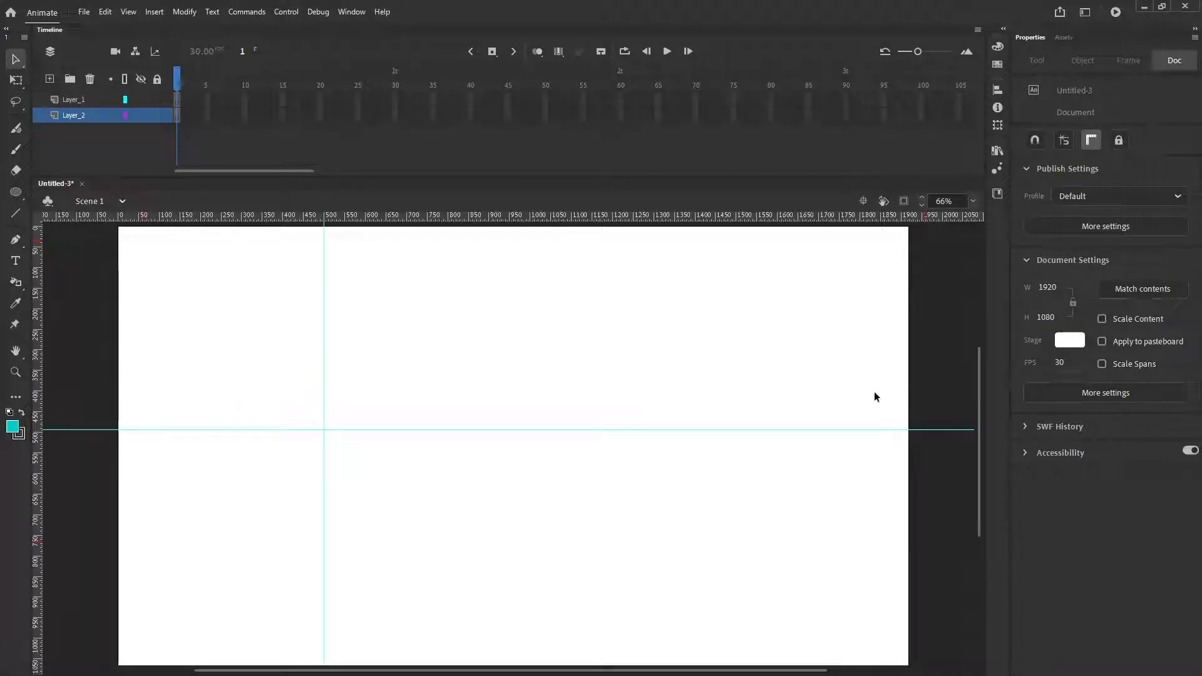
# Step: Set the document's stage size to 1000 by 1000 px
pyautogui.click(1057, 296)
pyautogui.write('1000')
pyautogui.click(1043, 319)
pyautogui.write('100')
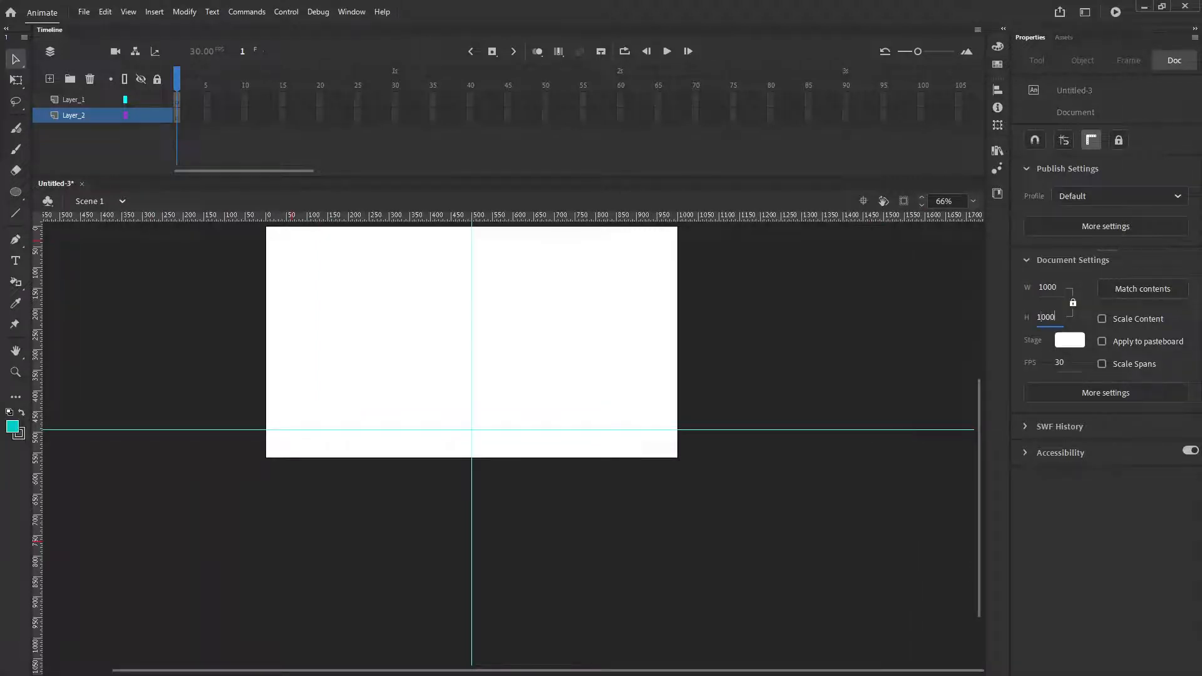
pyautogui.press('Return')
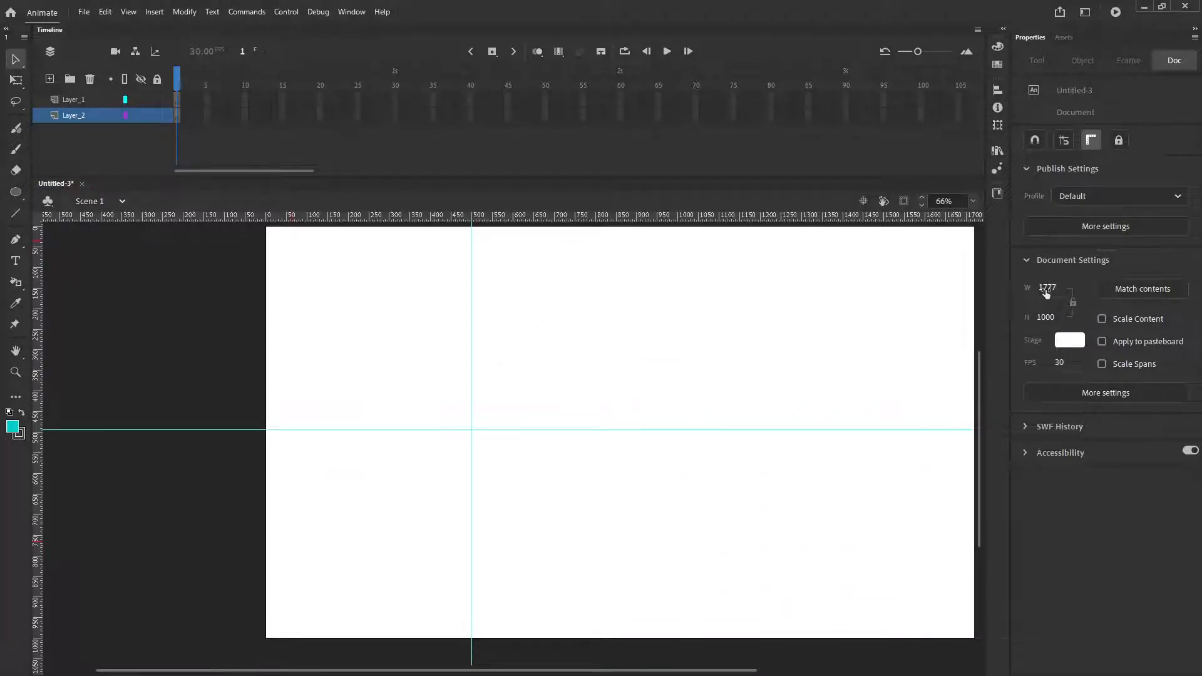
pyautogui.click(1046, 289)
pyautogui.write('1000')
pyautogui.press('Return')
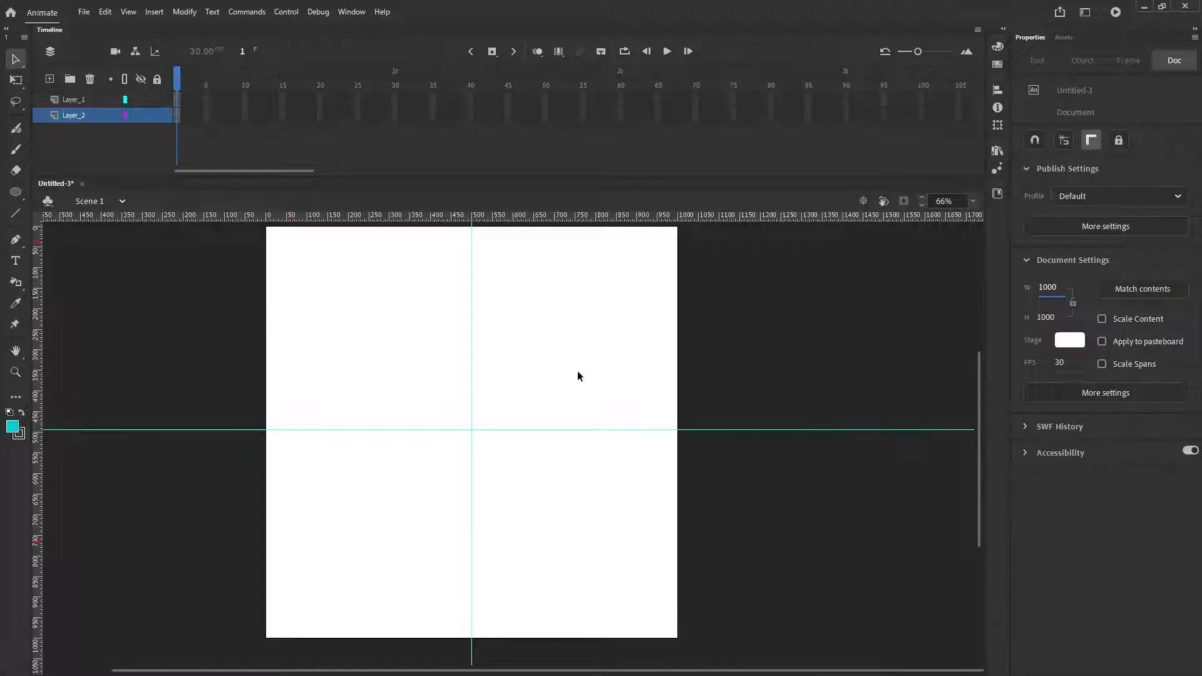
pyautogui.moveTo(982, 366); pyautogui.dragTo(979, 366)
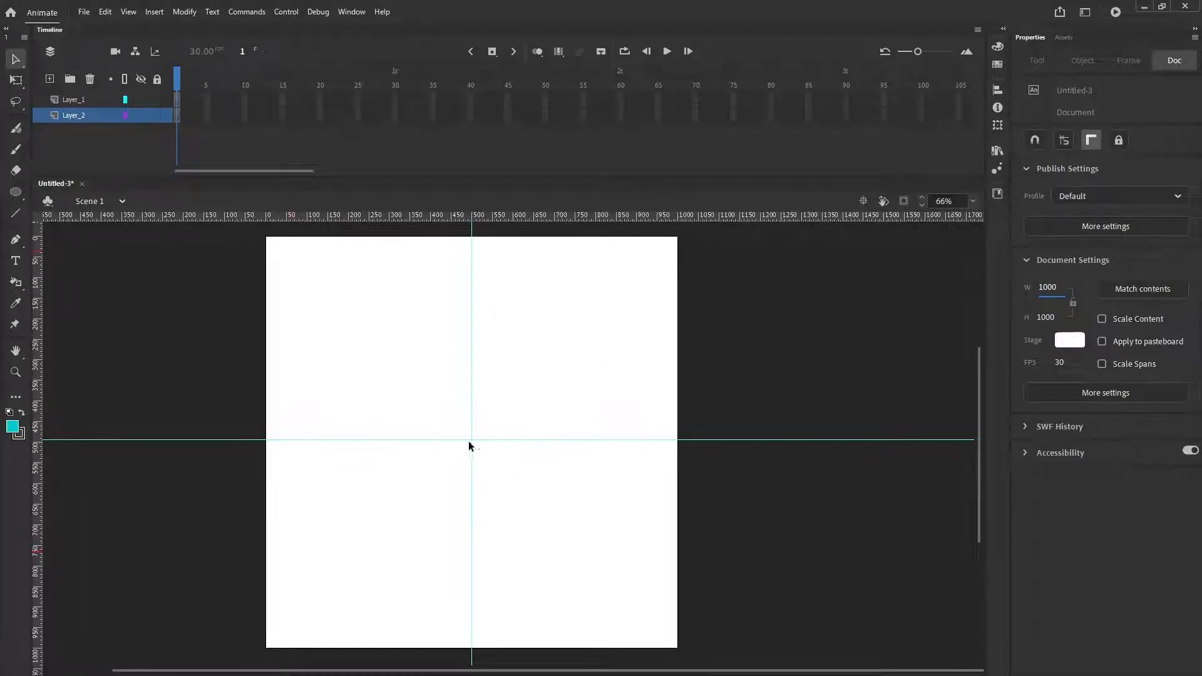
# Step: Save the document as logo-v1.fla in the UI Elements folder
pyautogui.click(83, 12)
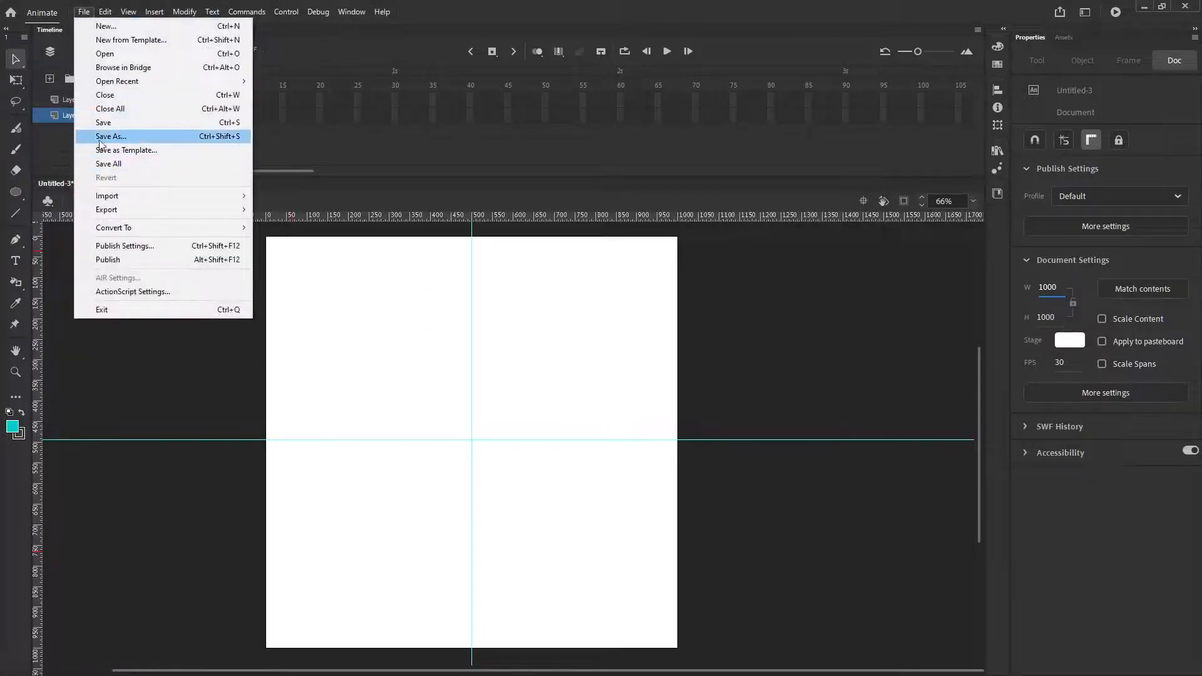
pyautogui.click(99, 135)
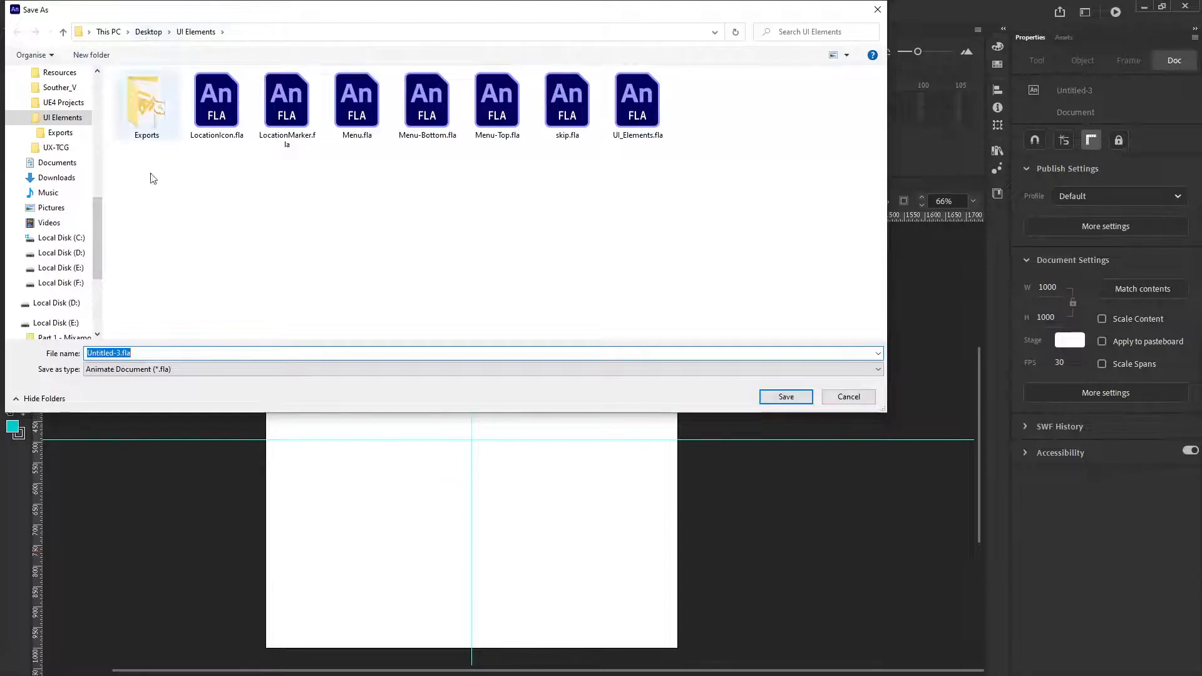
pyautogui.moveTo(118, 353); pyautogui.dragTo(39, 369)
pyautogui.press('BackSpace')
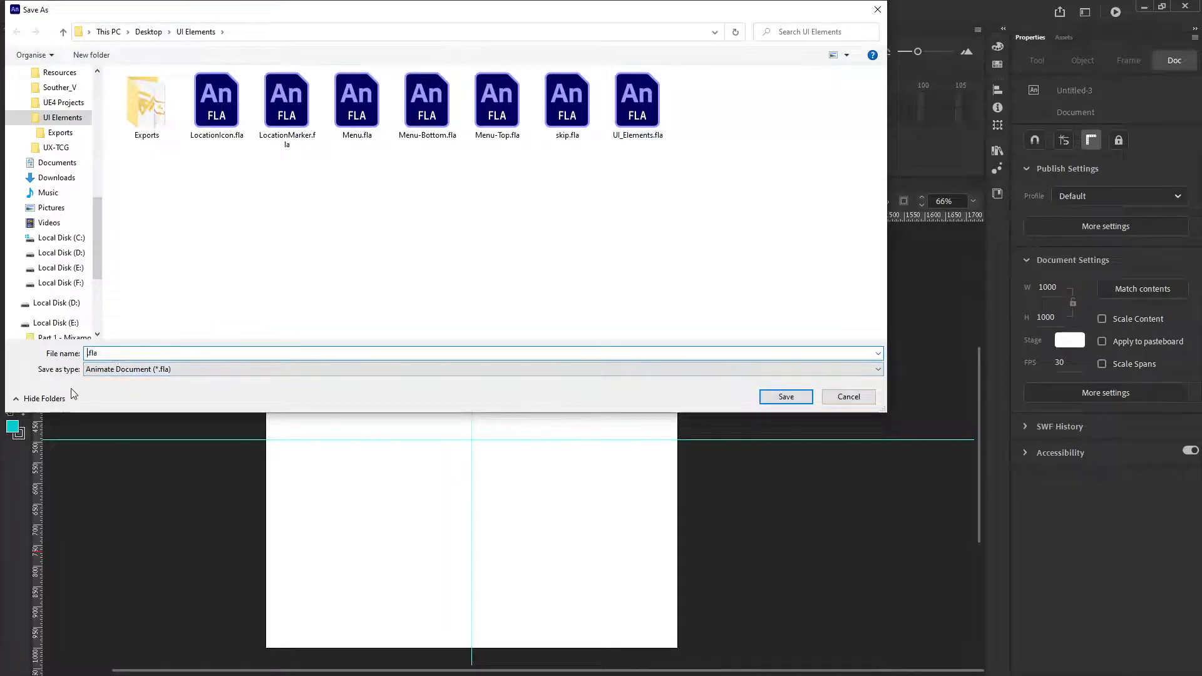
pyautogui.write('logo-1')
pyautogui.press('Left')
pyautogui.write('v')
pyautogui.press('Return')
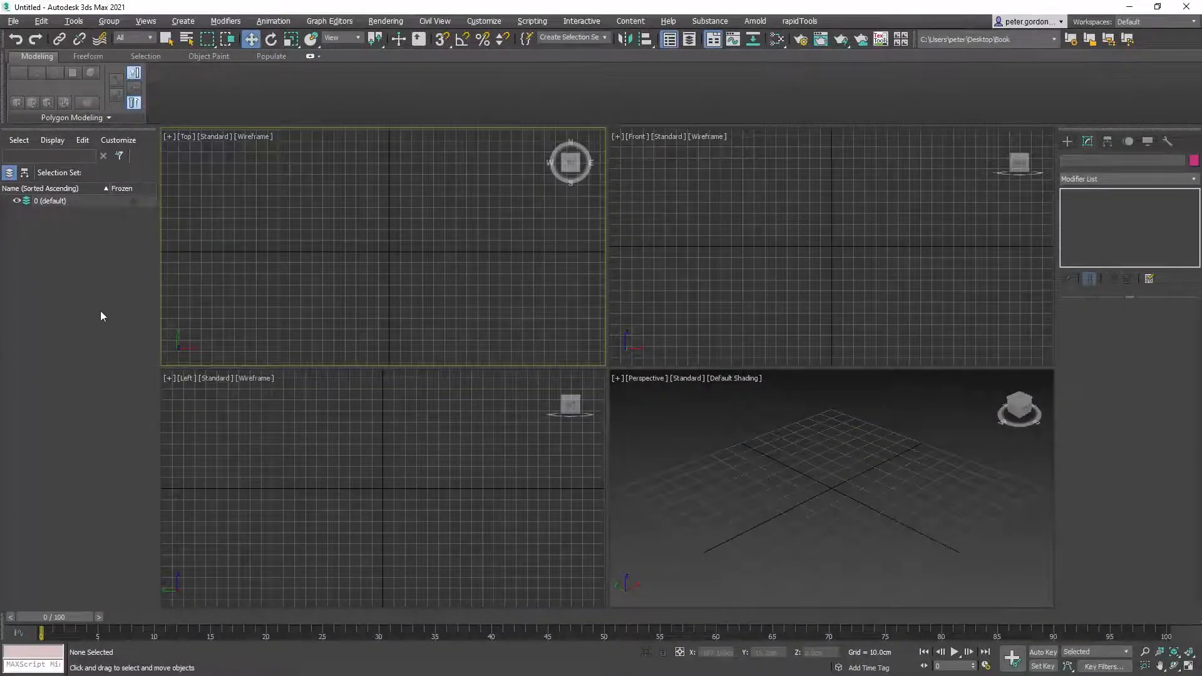
# Step: Switch to 3ds Max and draw a helix around the Top view's origin, with radii about 88 and 28 cm and height about 19 cm
pyautogui.click(694, 485)
pyautogui.click(378, 277)
pyautogui.hotkey('alt', 'w')
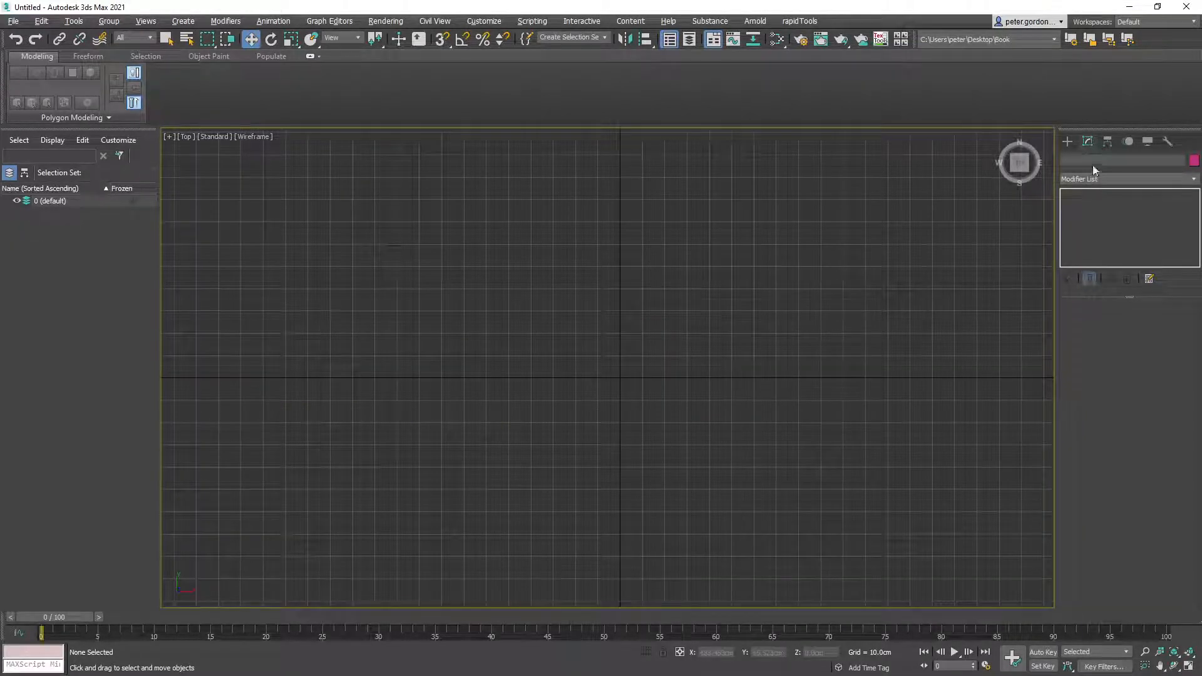
pyautogui.click(1068, 142)
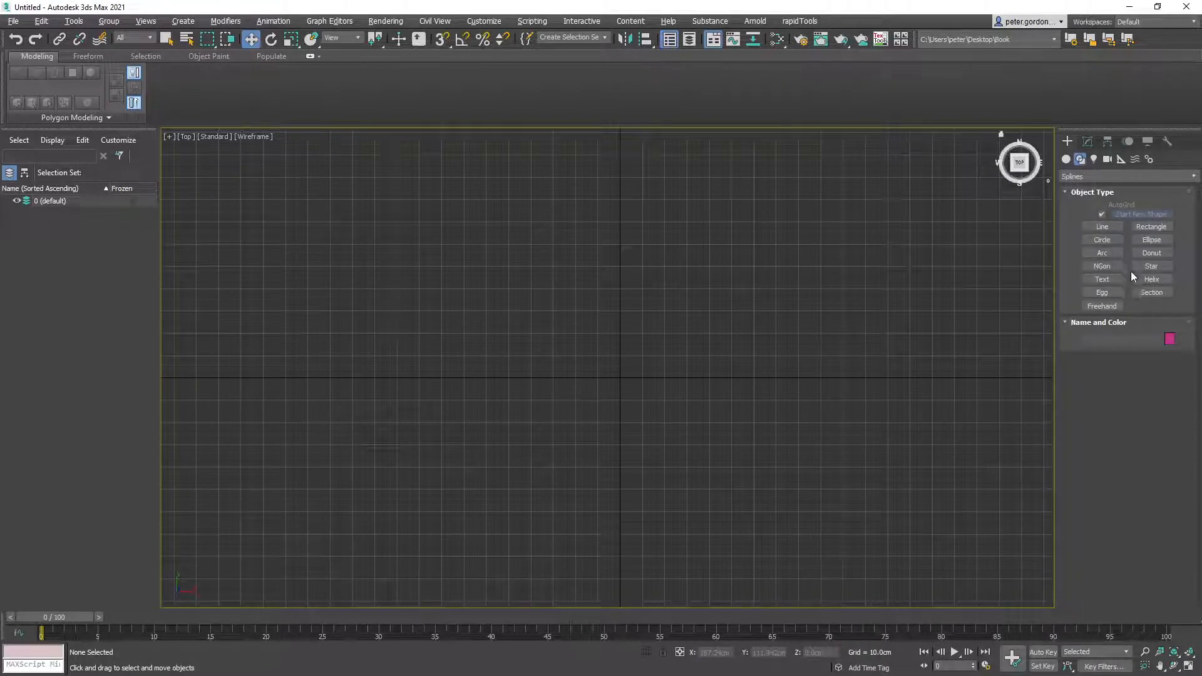
pyautogui.click(1146, 281)
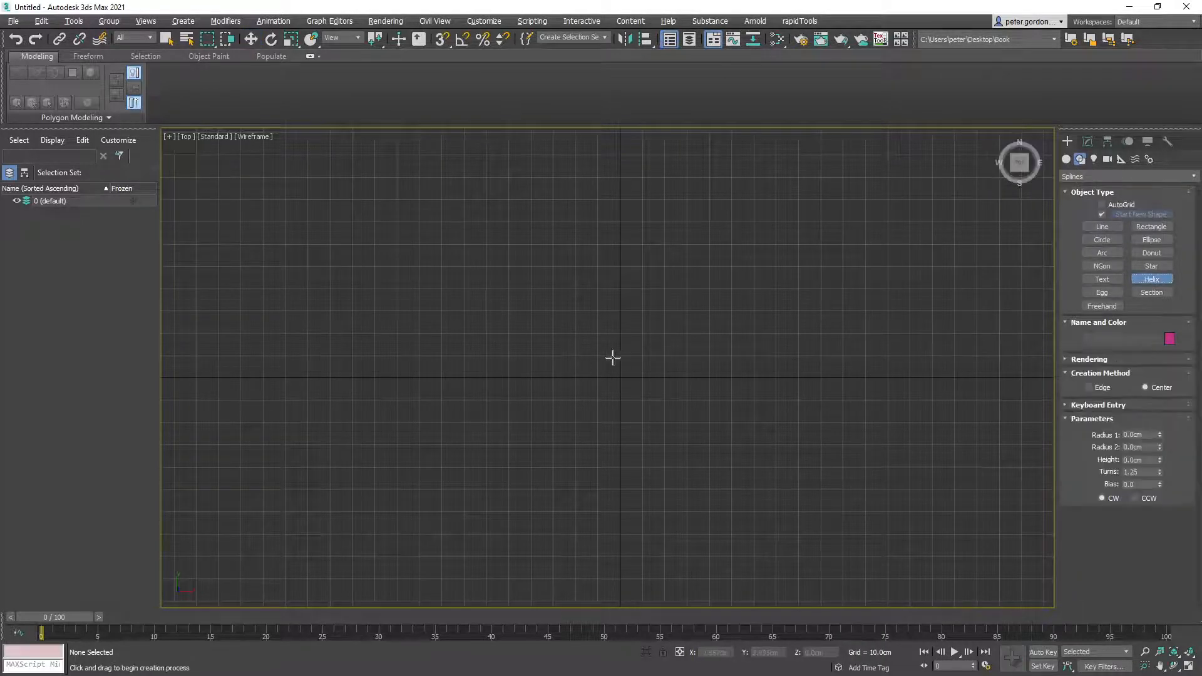
pyautogui.moveTo(618, 376); pyautogui.dragTo(805, 423)
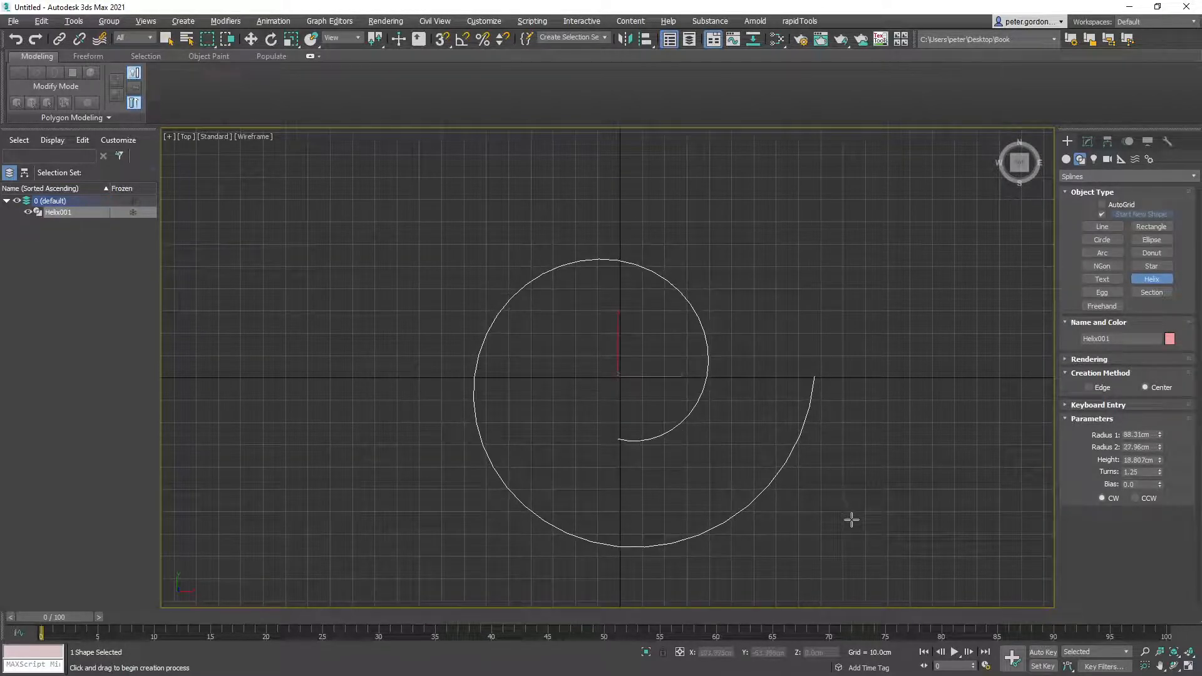
pyautogui.click(851, 519)
# Step: Open the helix's parameters for modification and display it in all four viewports
pyautogui.click(1088, 143)
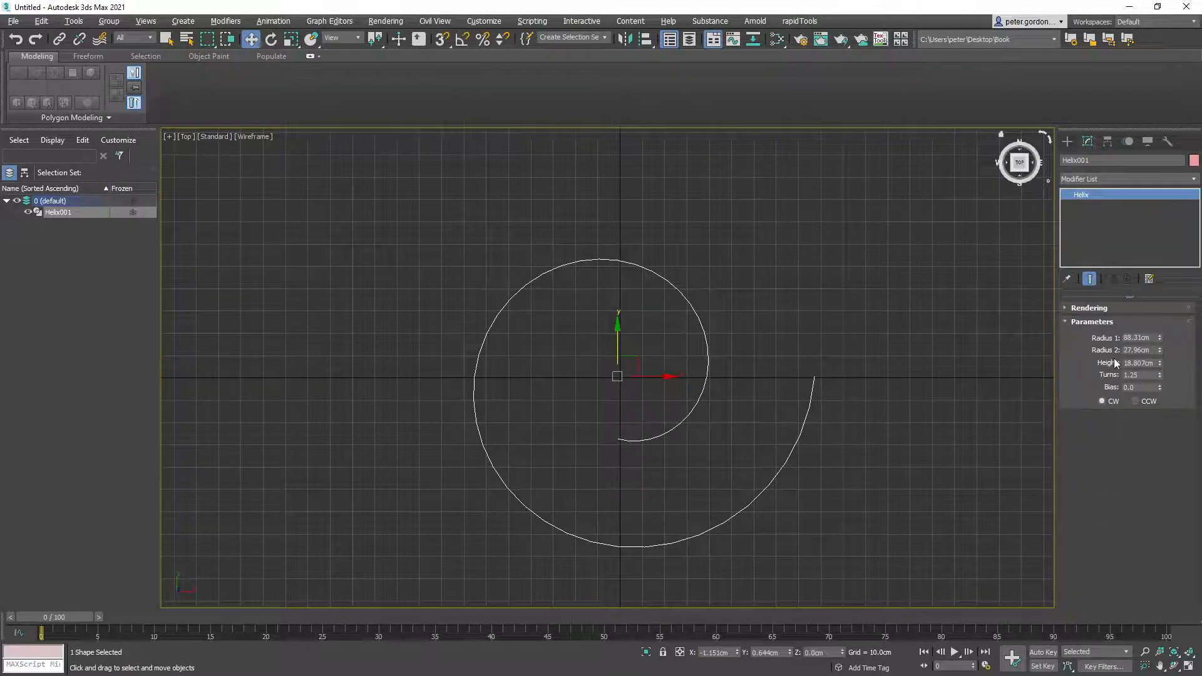
pyautogui.press('p')
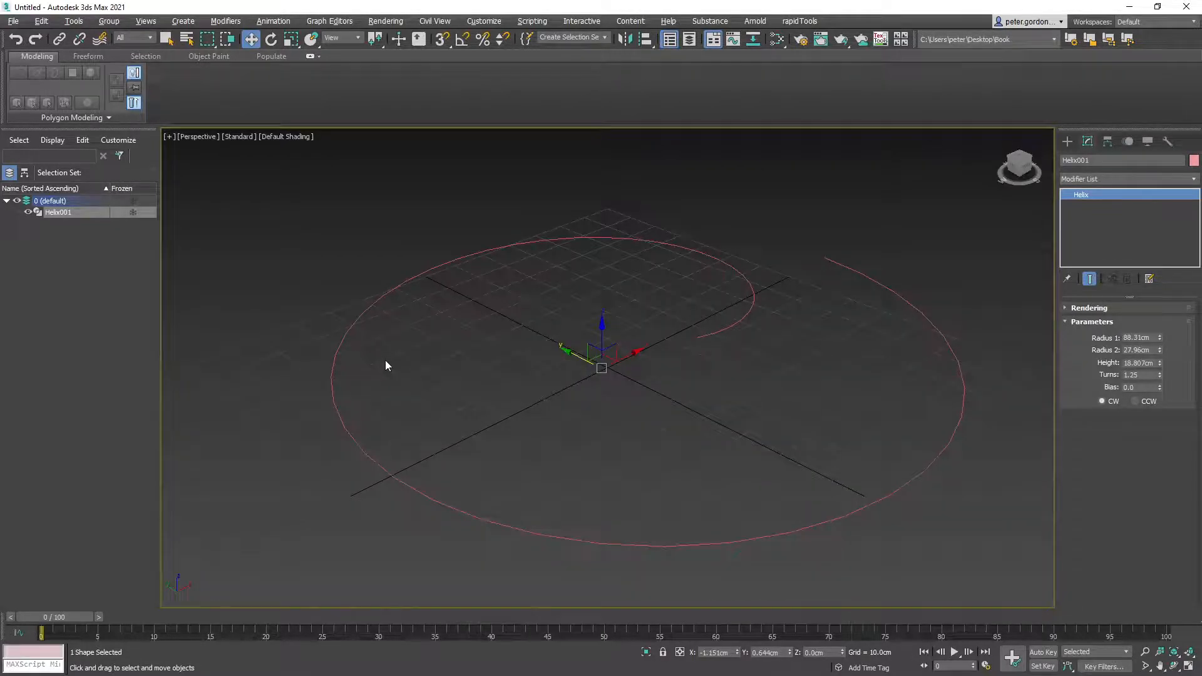
pyautogui.hotkey('alt', 'w')
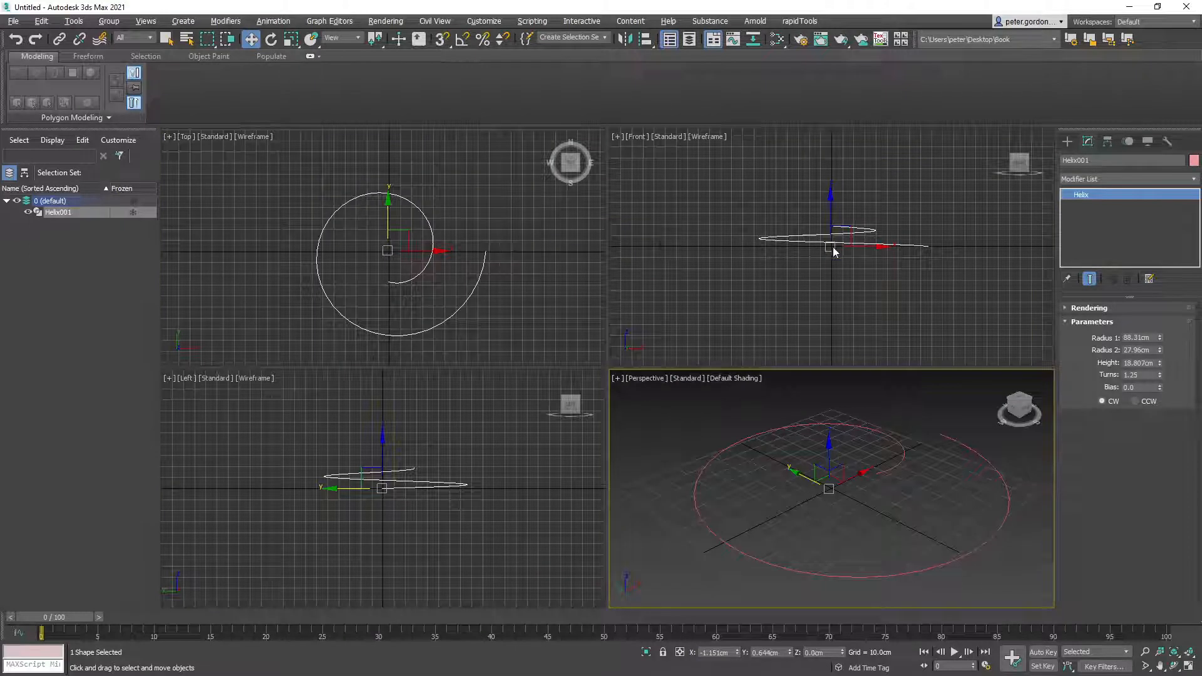
# Step: Set the helix's height to 0, its Radius 2 to 0 and its Radius 1 to 100 cm
pyautogui.click(1136, 364)
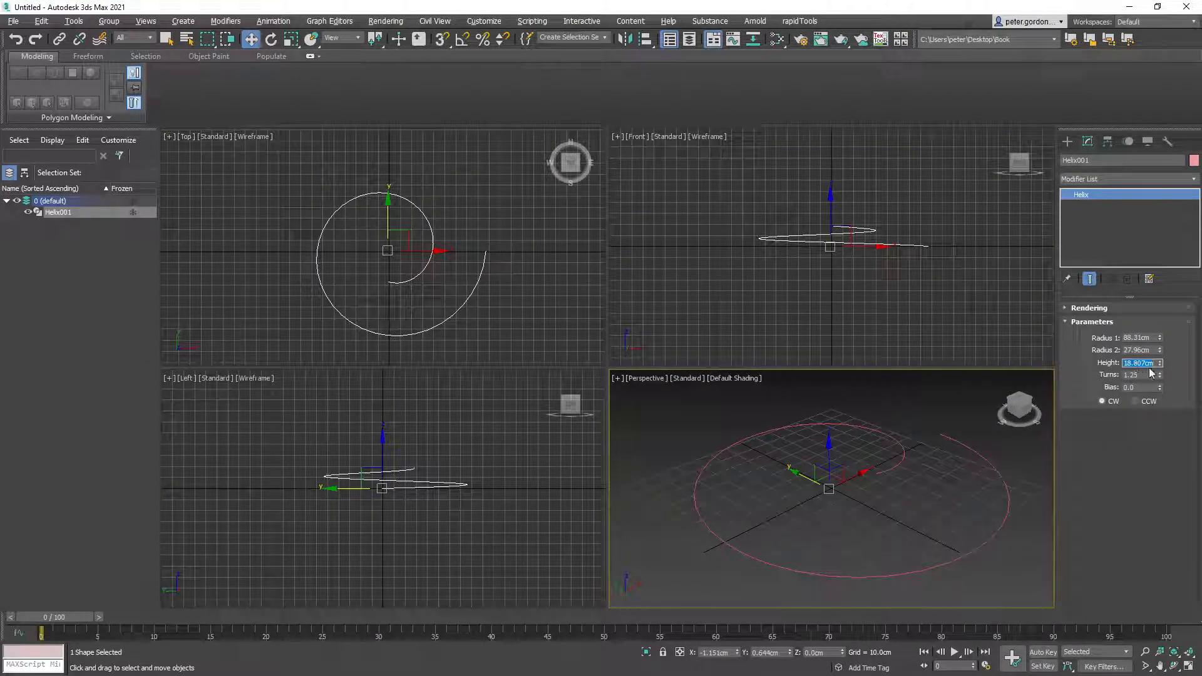
pyautogui.write('0')
pyautogui.press('Return')
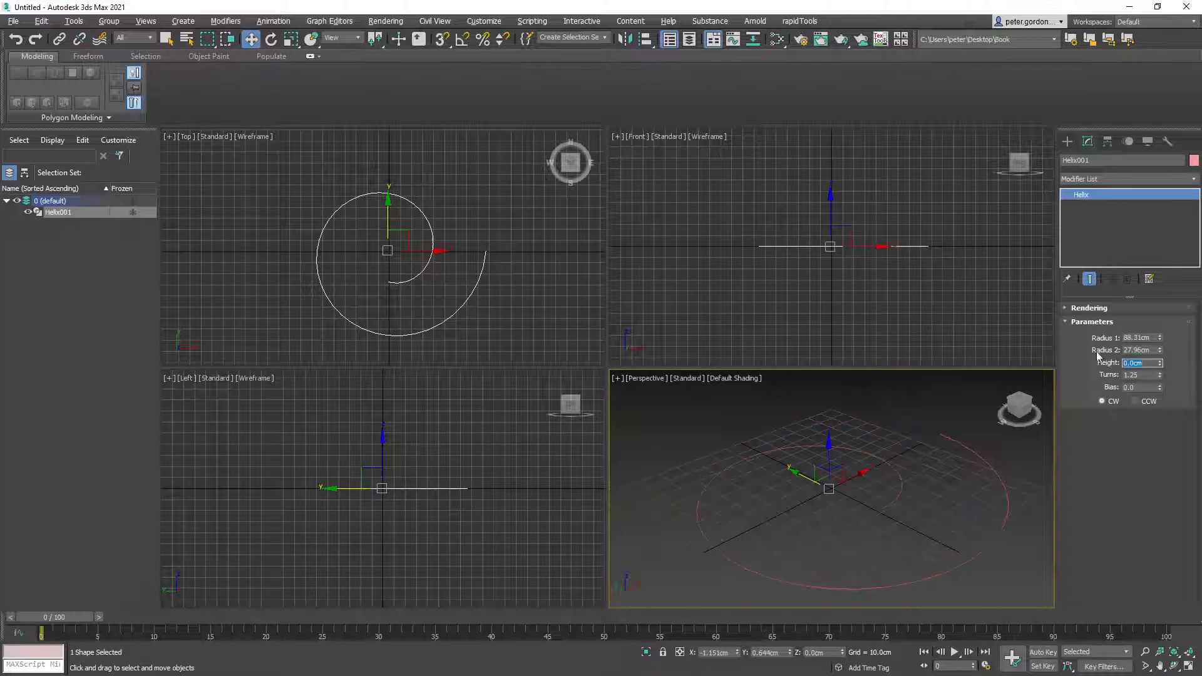
pyautogui.click(1136, 350)
pyautogui.write('0')
pyautogui.press('Return')
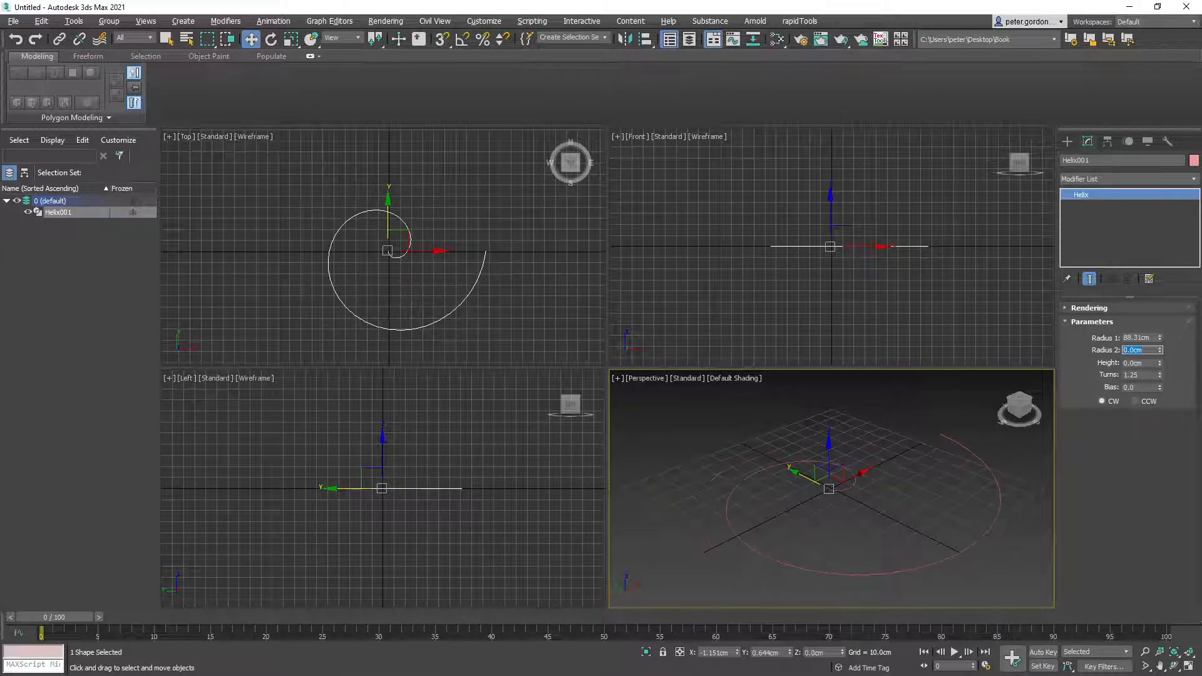
pyautogui.click(1139, 336)
pyautogui.write('100')
pyautogui.press('Return')
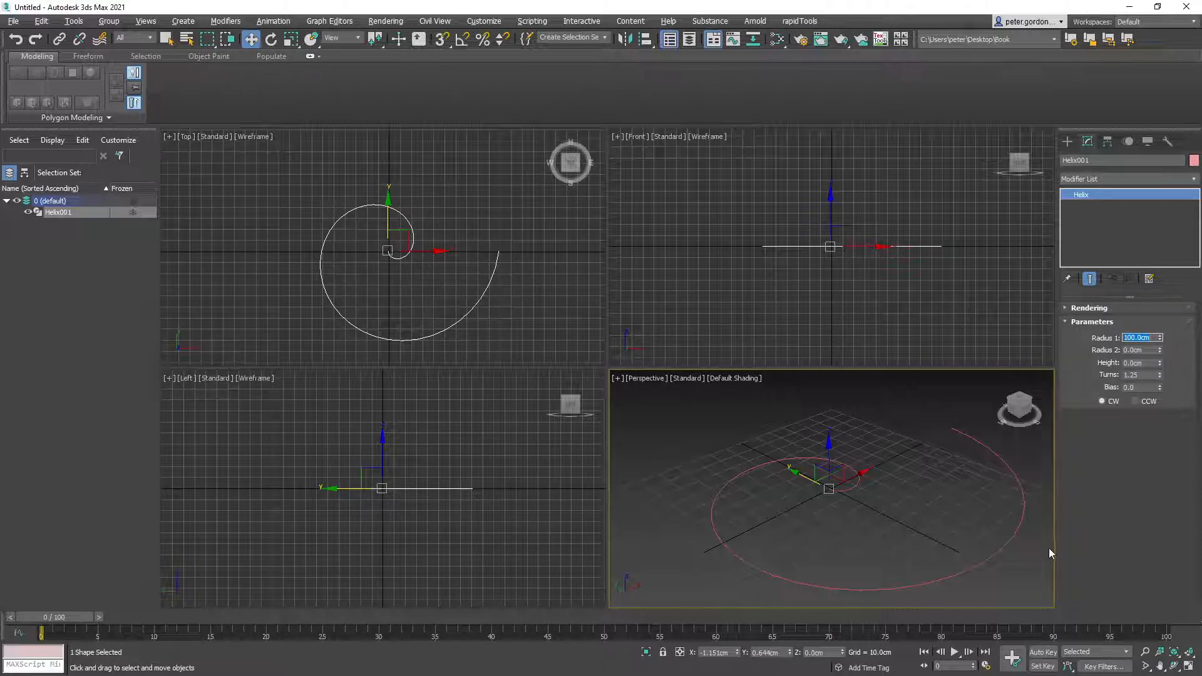
# Step: Maximize the Top view and clone the helix along the X axis as one independent copy
pyautogui.click(435, 194)
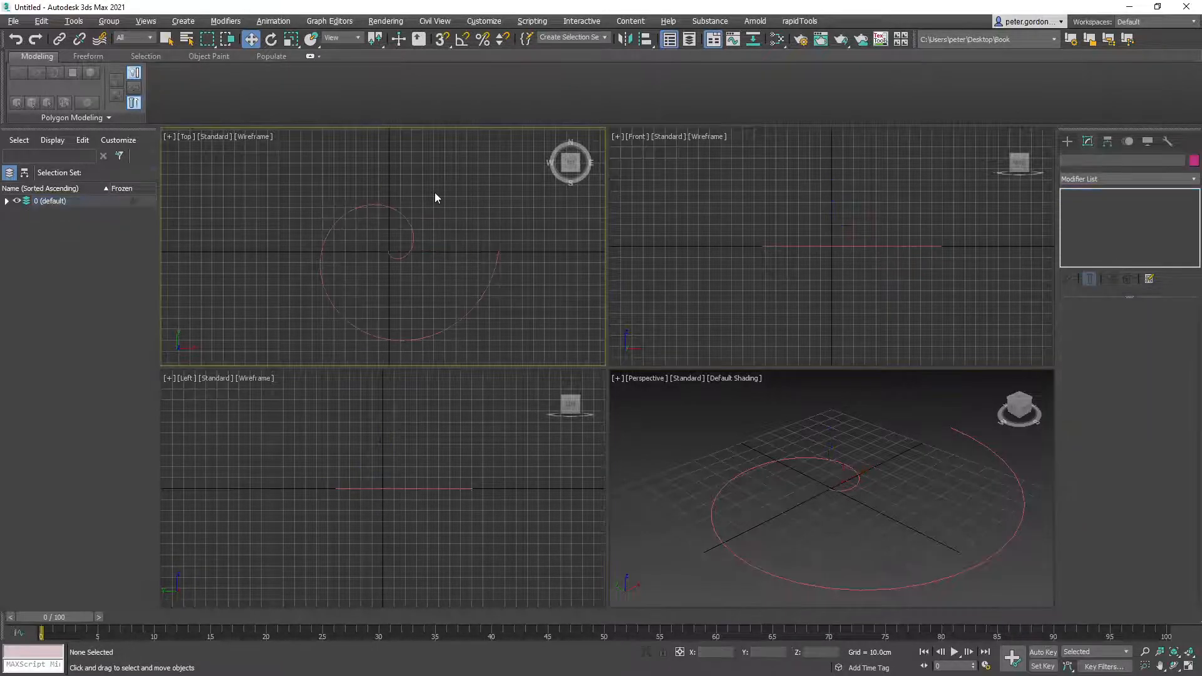
pyautogui.hotkey('alt', 'w')
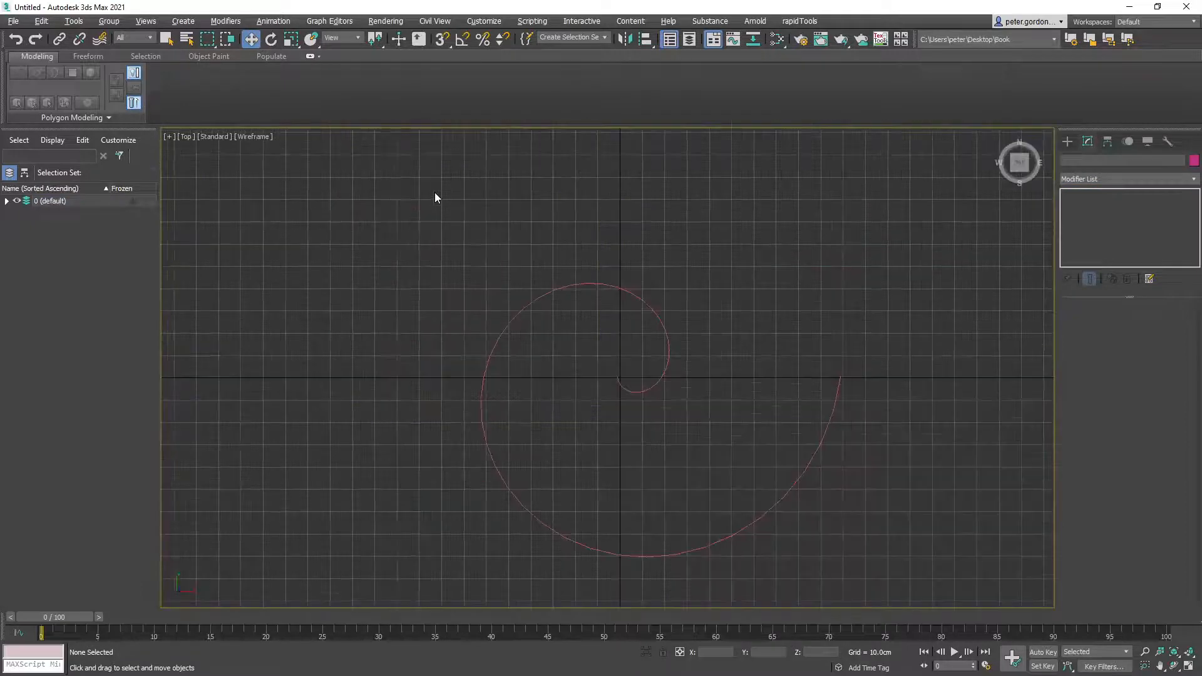
pyautogui.click(565, 293)
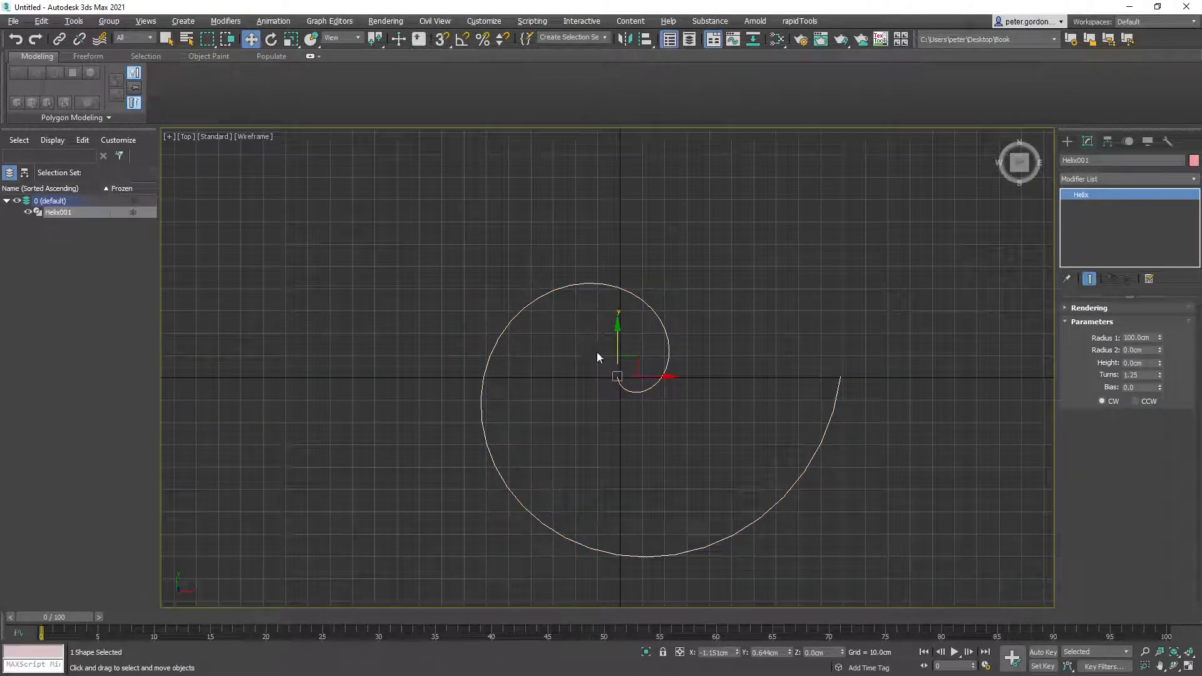
pyautogui.keyDown('shift'); pyautogui.moveTo(651, 376); pyautogui.dragTo(752, 376); pyautogui.keyUp('shift')
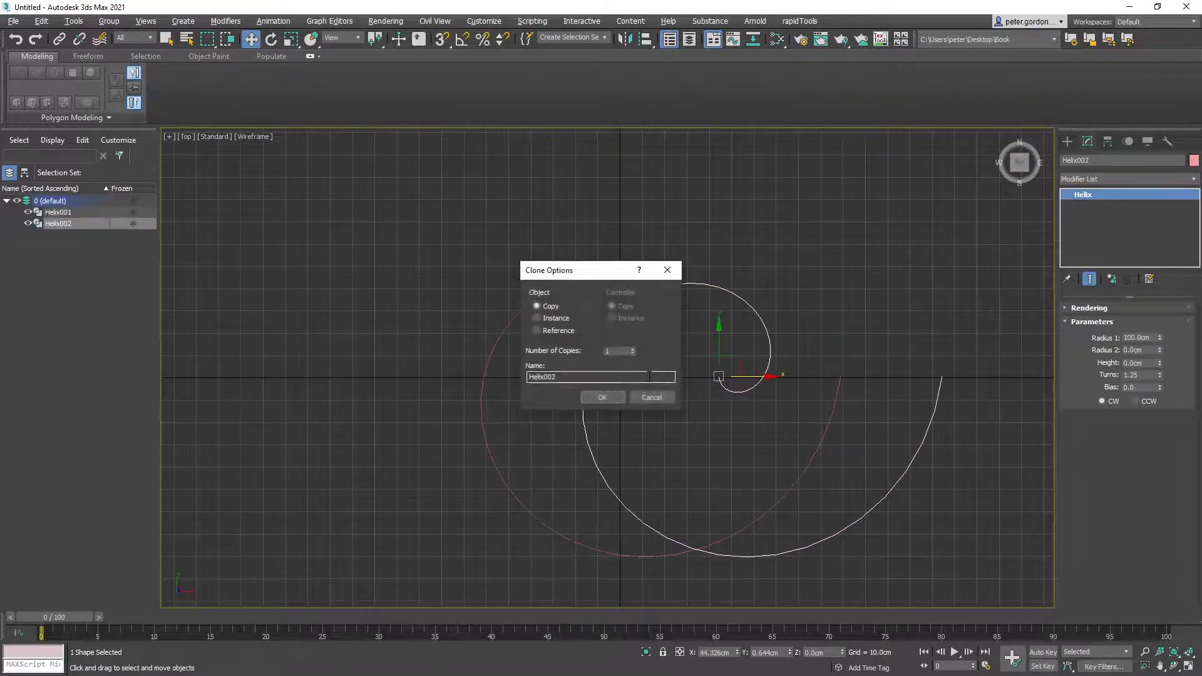
pyautogui.click(605, 398)
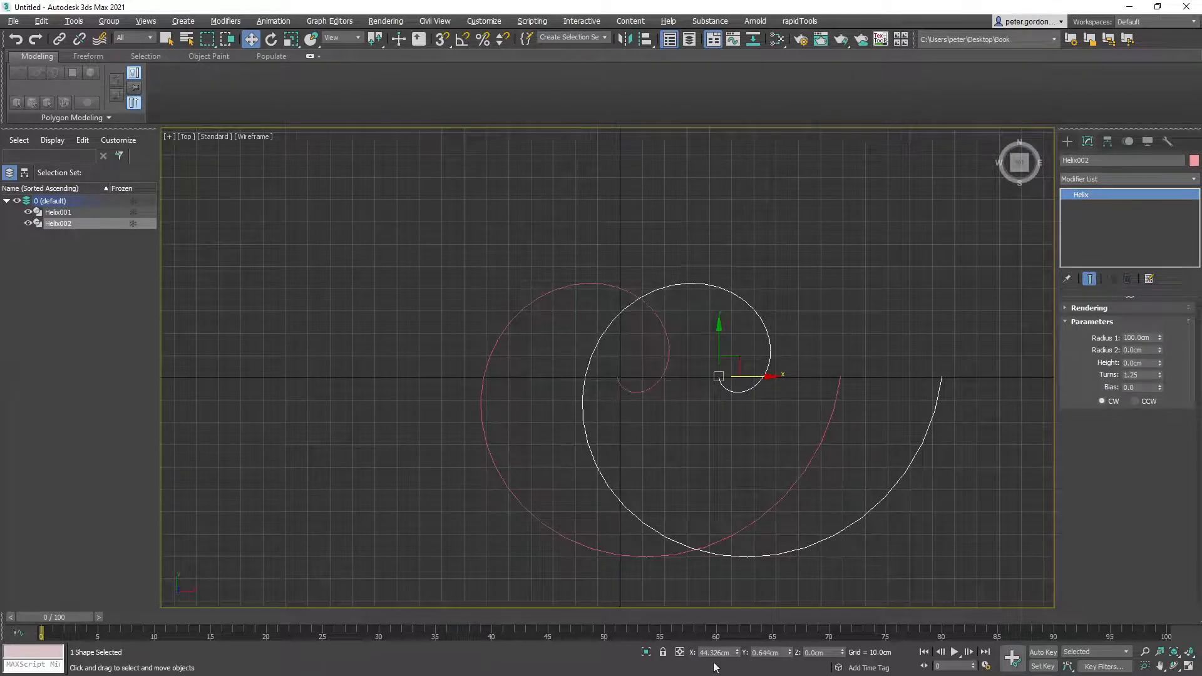
# Step: Reset the X and Y positions of the copied helix and the original helix to 0
pyautogui.rightClick(737, 652)
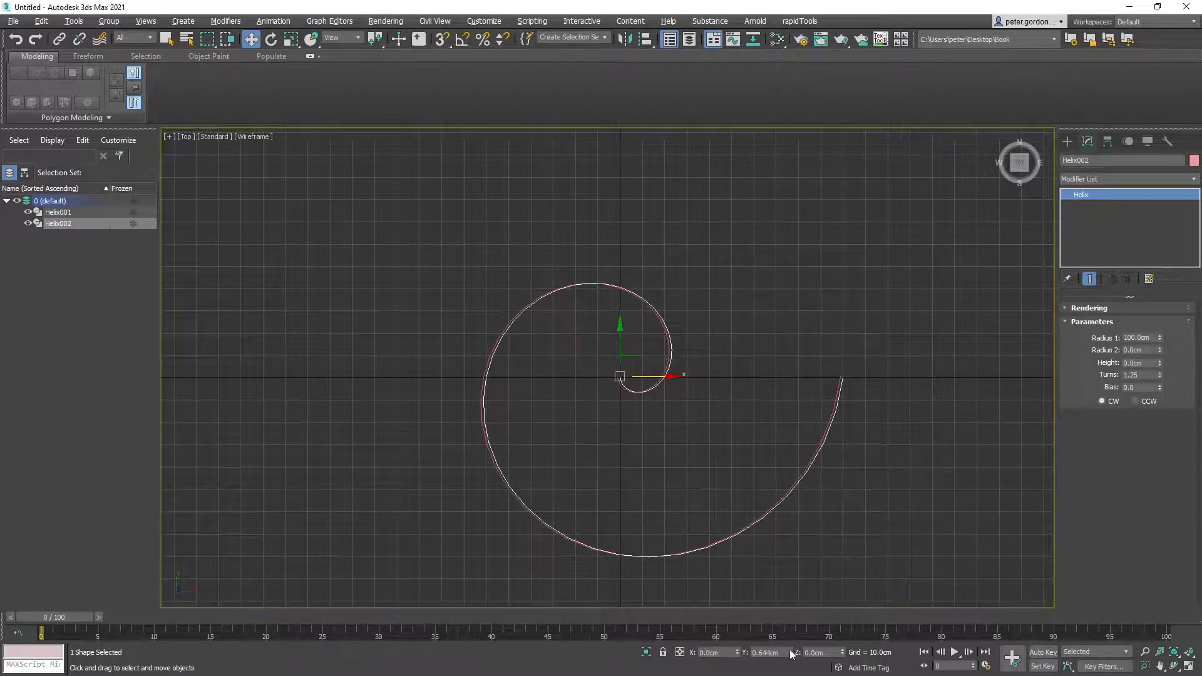
pyautogui.rightClick(790, 653)
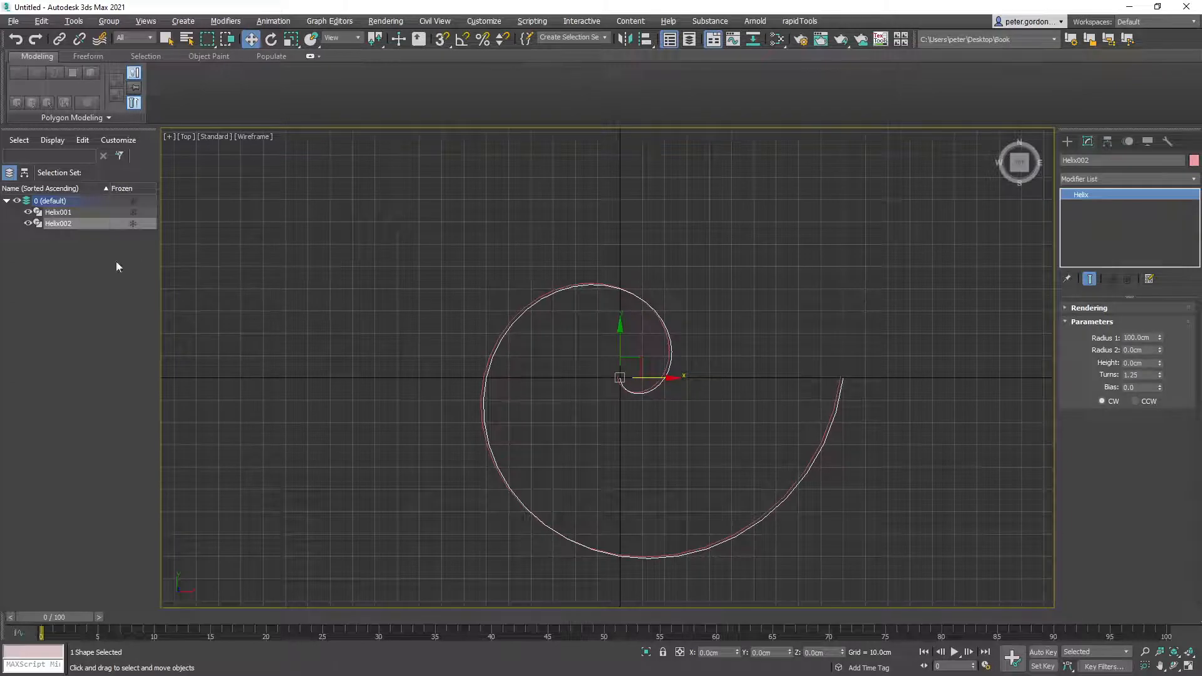
pyautogui.click(54, 213)
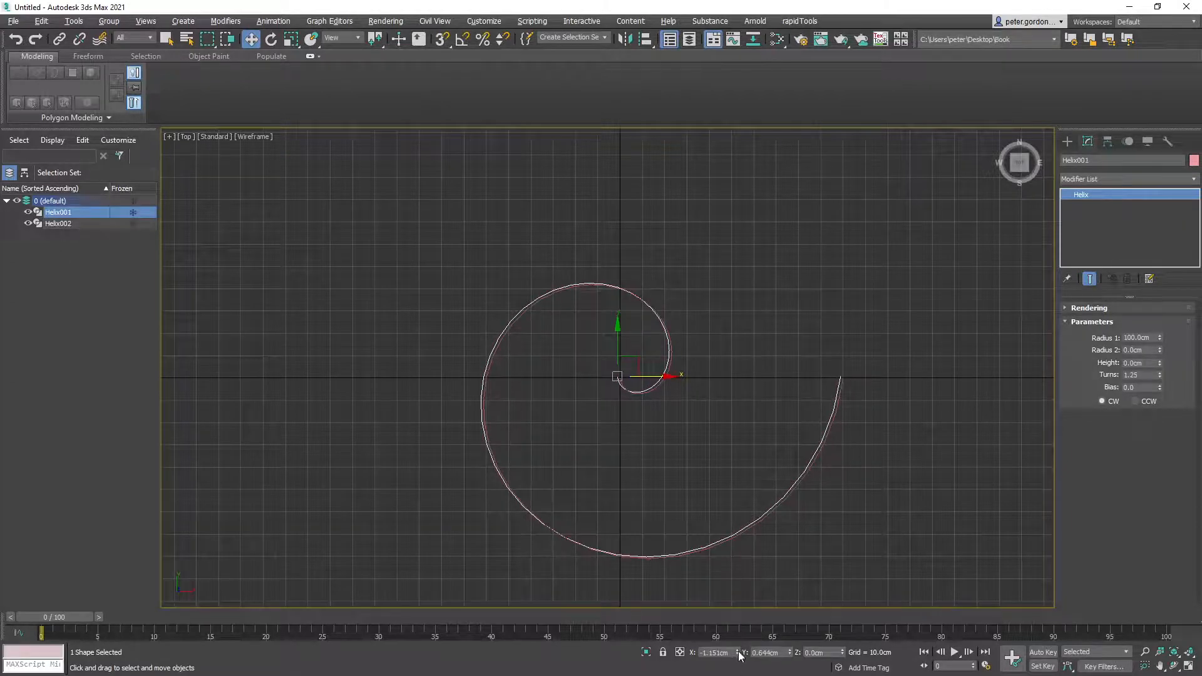
pyautogui.rightClick(738, 652)
pyautogui.rightClick(790, 653)
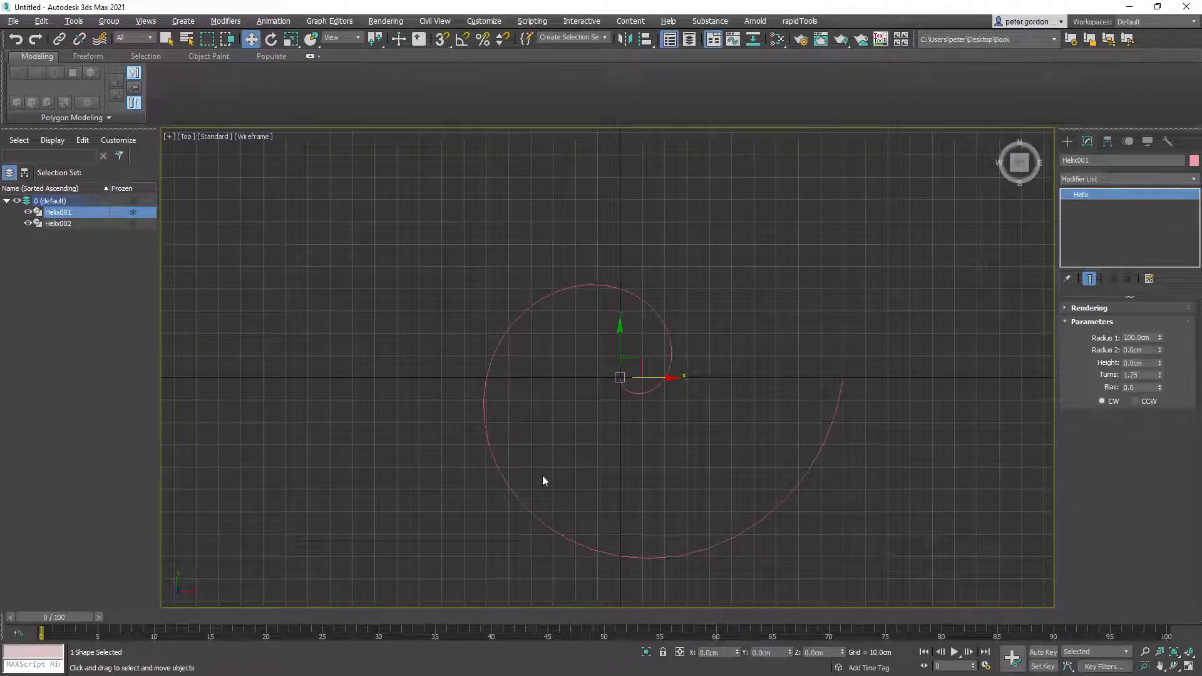
# Step: Set Radius 1 of the copied helix, Helix002, to 150 cm
pyautogui.doubleClick(60, 224)
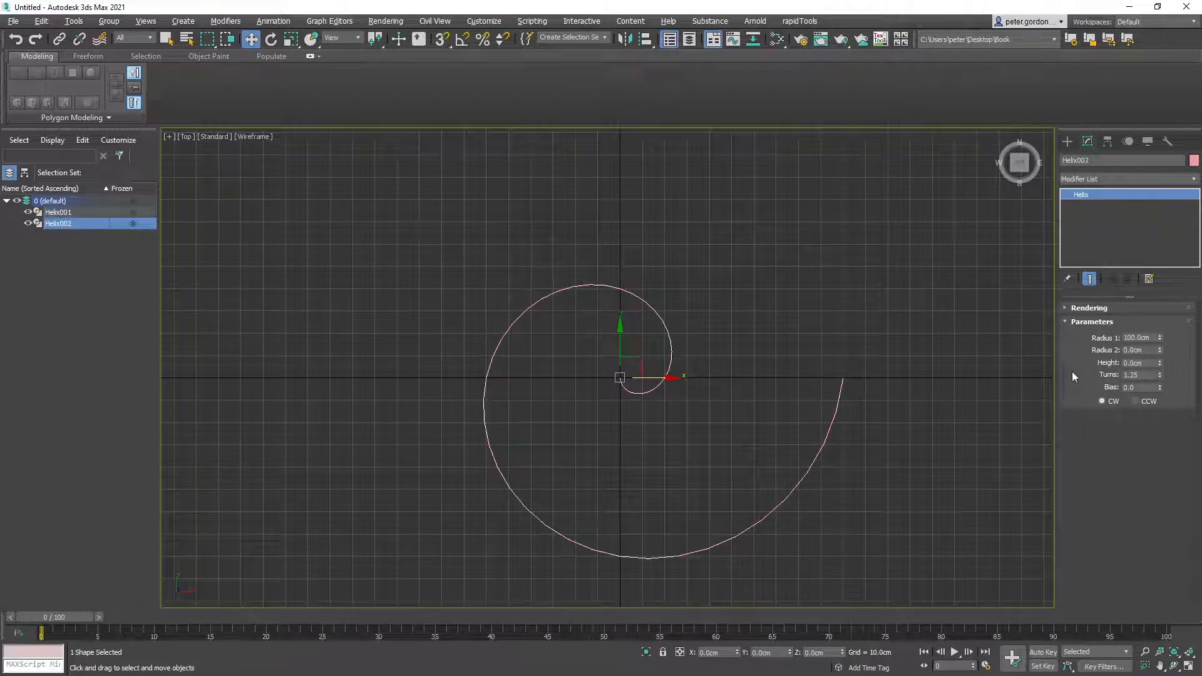
pyautogui.click(1146, 338)
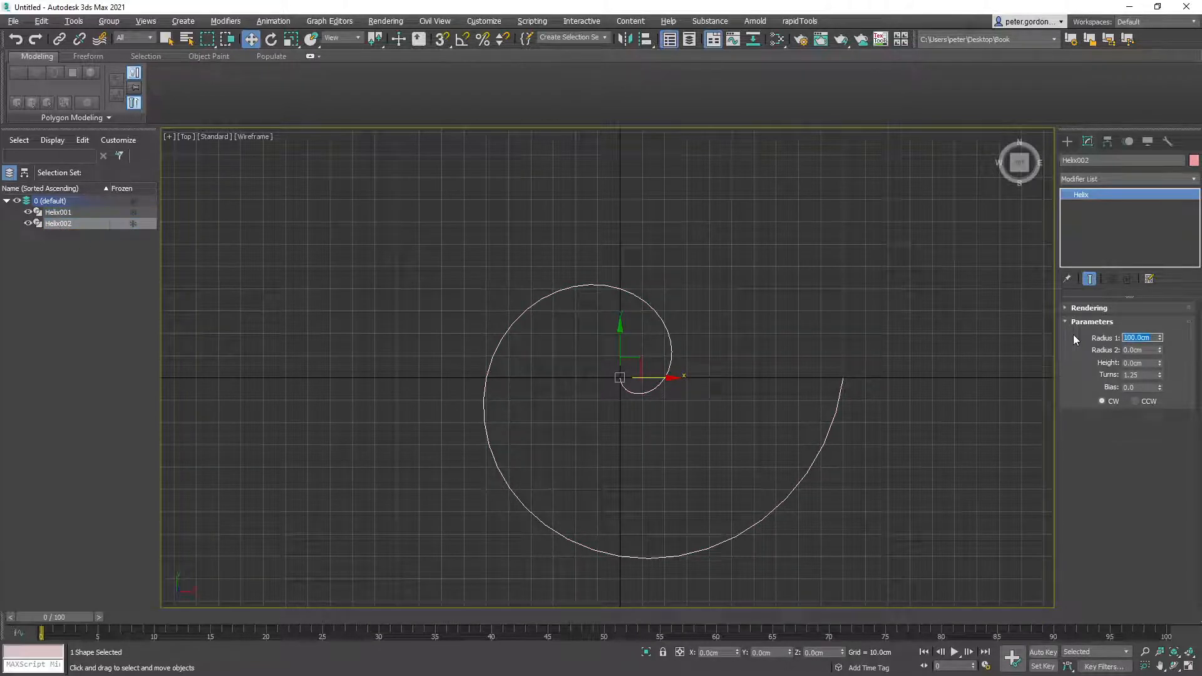
pyautogui.write('150')
pyautogui.press('Return')
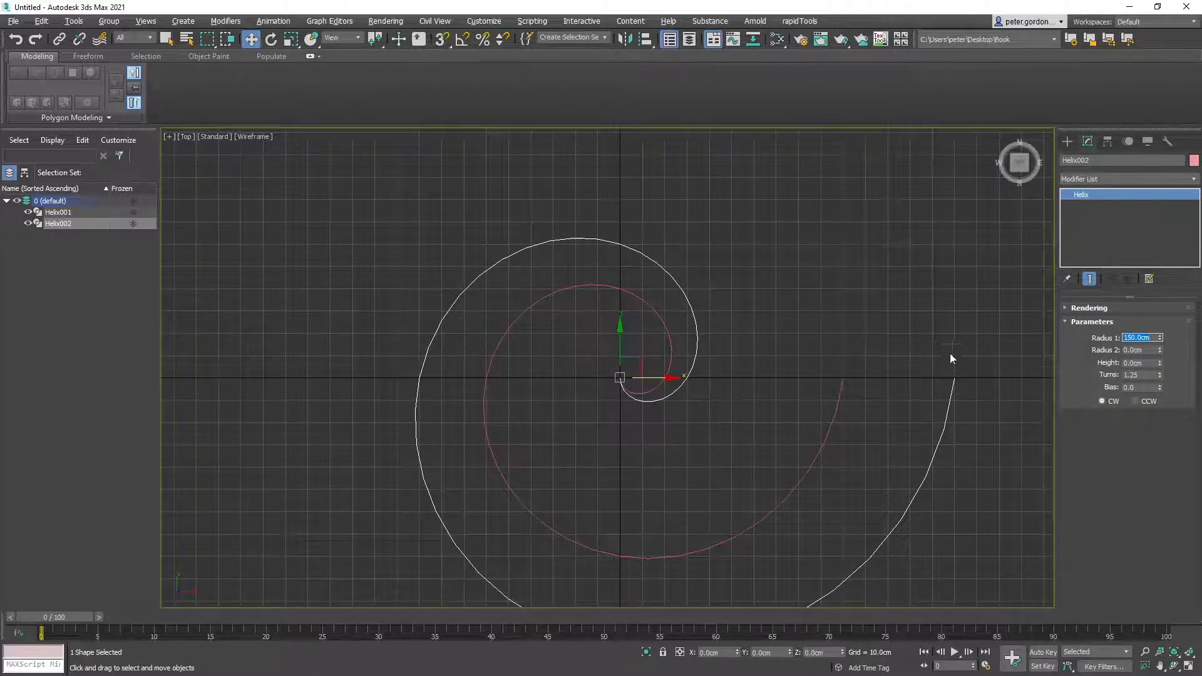
# Step: Examine how the two spirals meet at the origin and how their curves diverge outward
pyautogui.rightClick(815, 316)
pyautogui.click(790, 286)
pyautogui.click(779, 271)
pyautogui.moveTo(780, 271); pyautogui.dragTo(725, 180)
pyautogui.scroll(10, 563, 288)
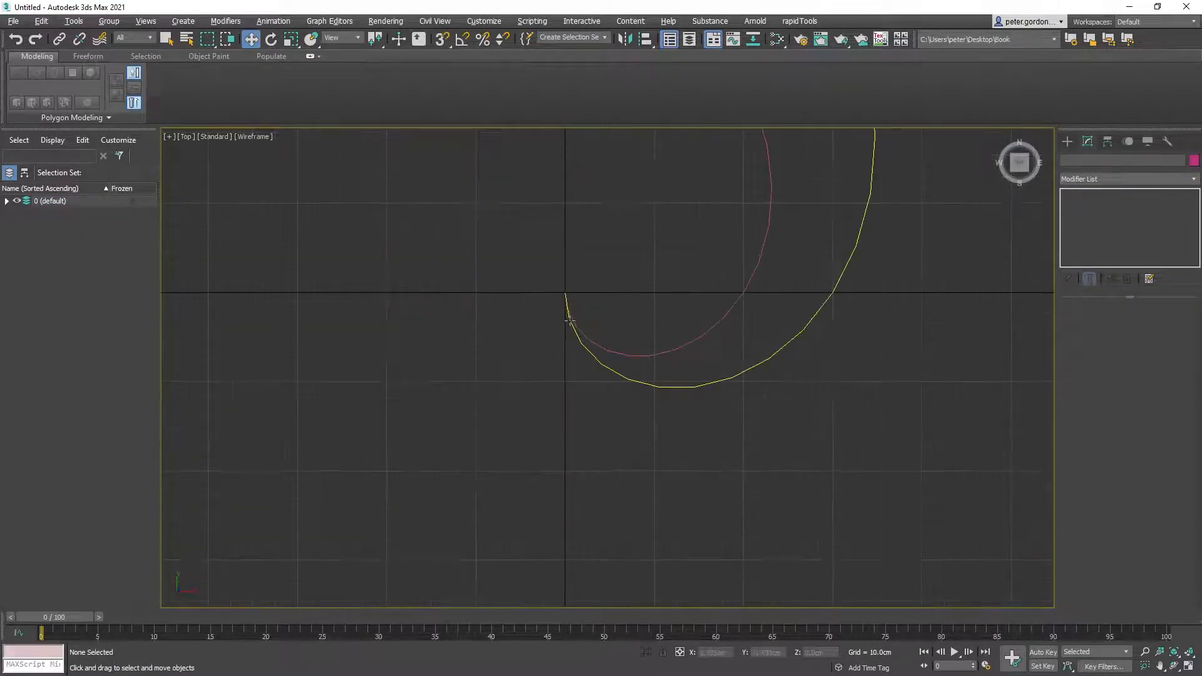
pyautogui.scroll(-6, 564, 288)
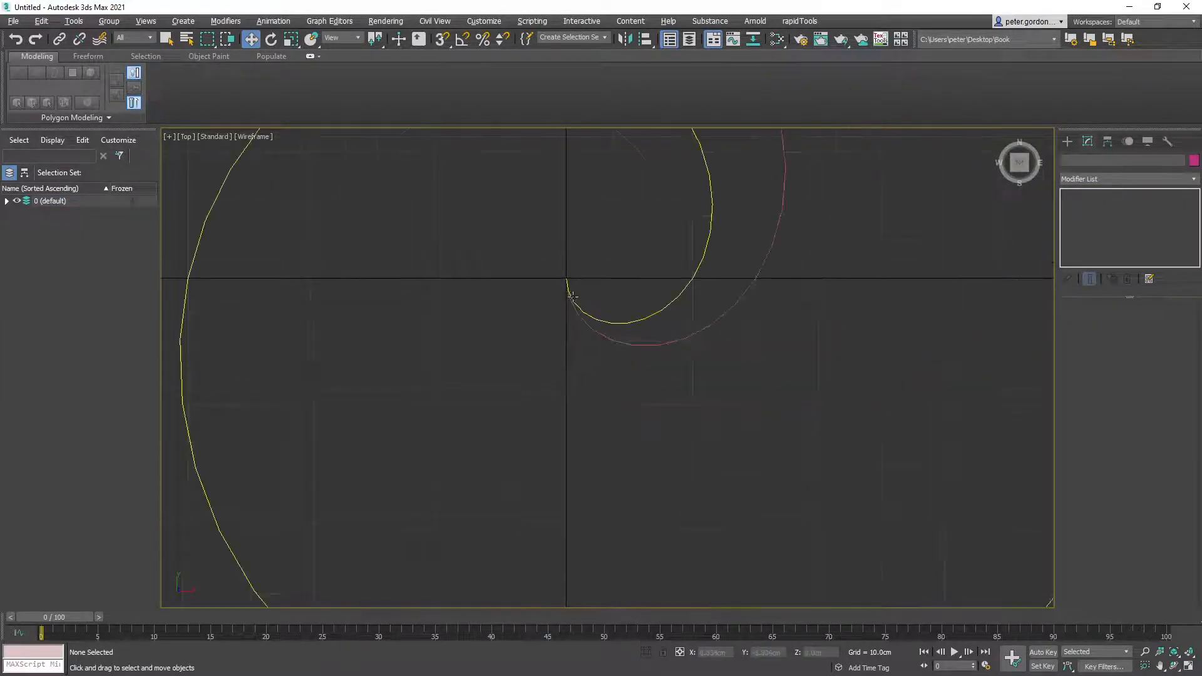
pyautogui.scroll(-4, 577, 308)
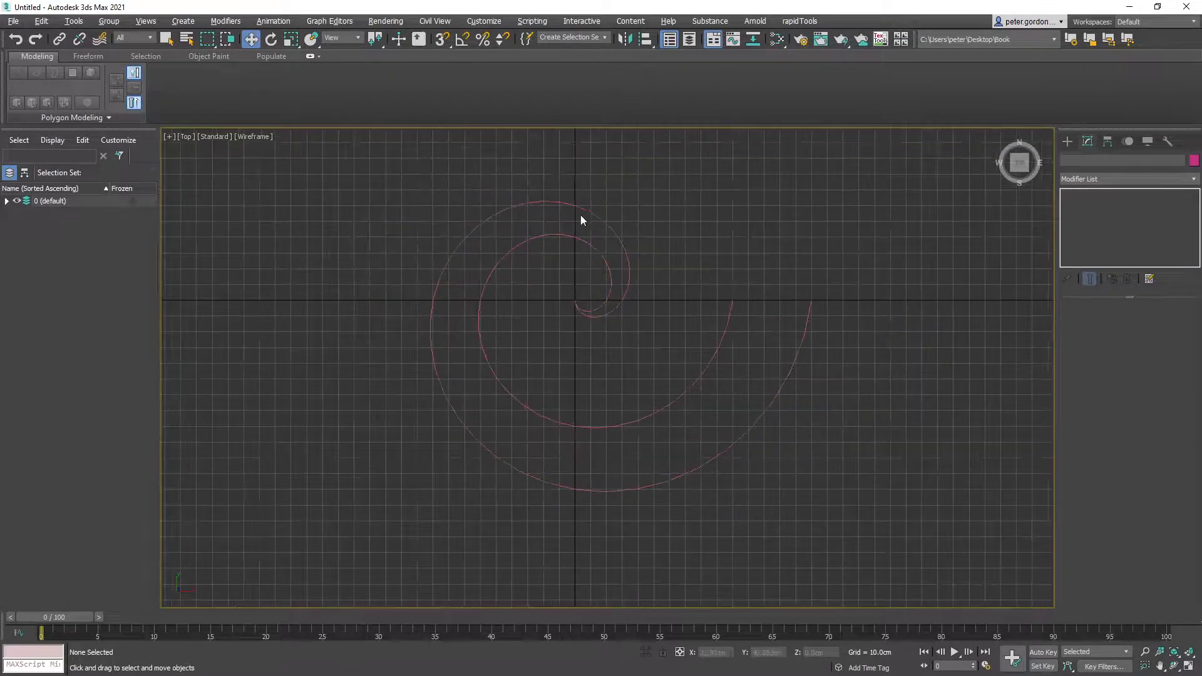
pyautogui.click(580, 211)
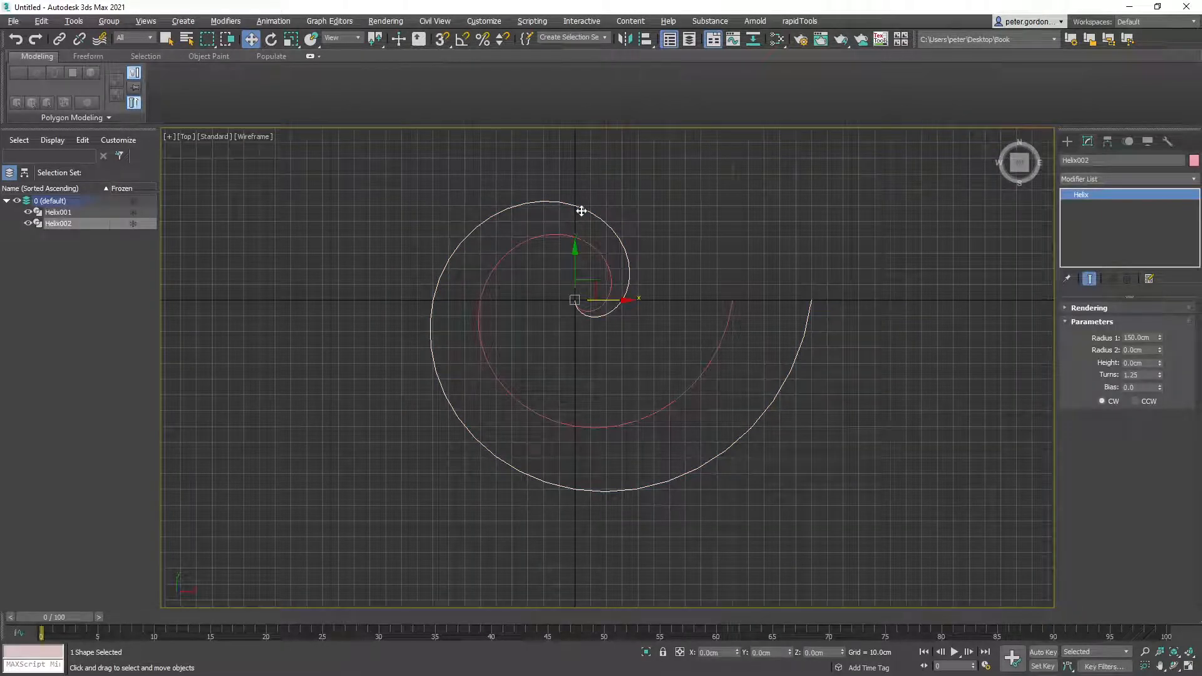
# Step: Convert both helices to editable splines and check the inner one's object type
pyautogui.moveTo(336, 177); pyautogui.dragTo(889, 516)
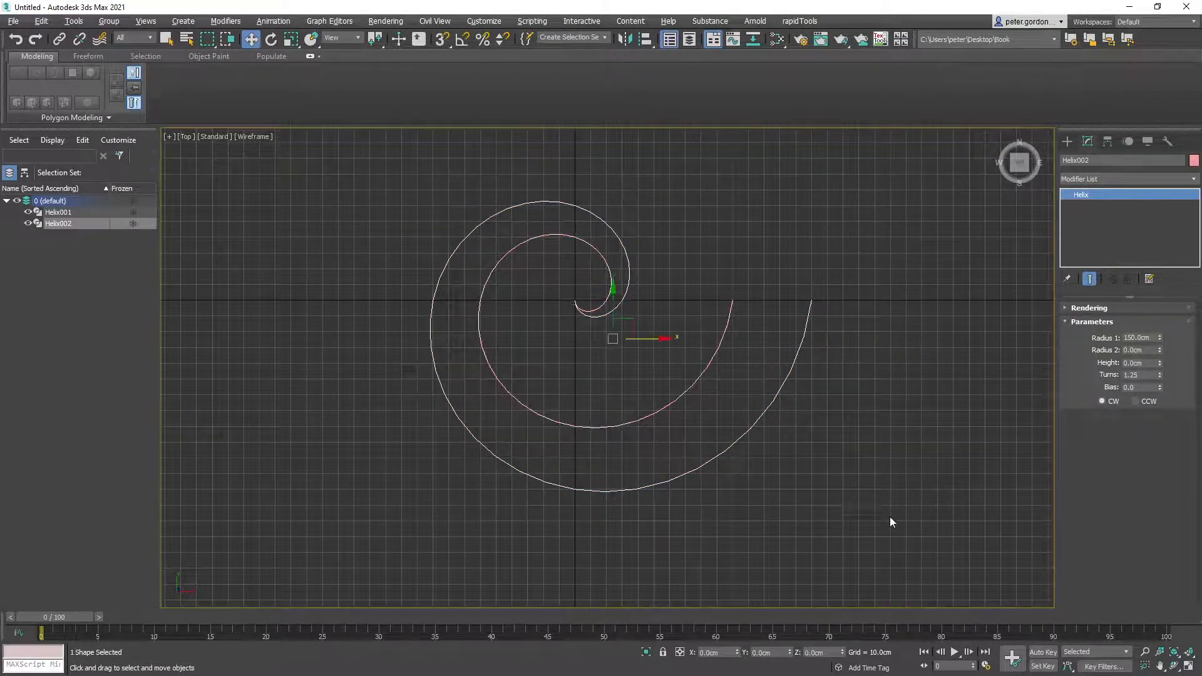
pyautogui.rightClick(680, 393)
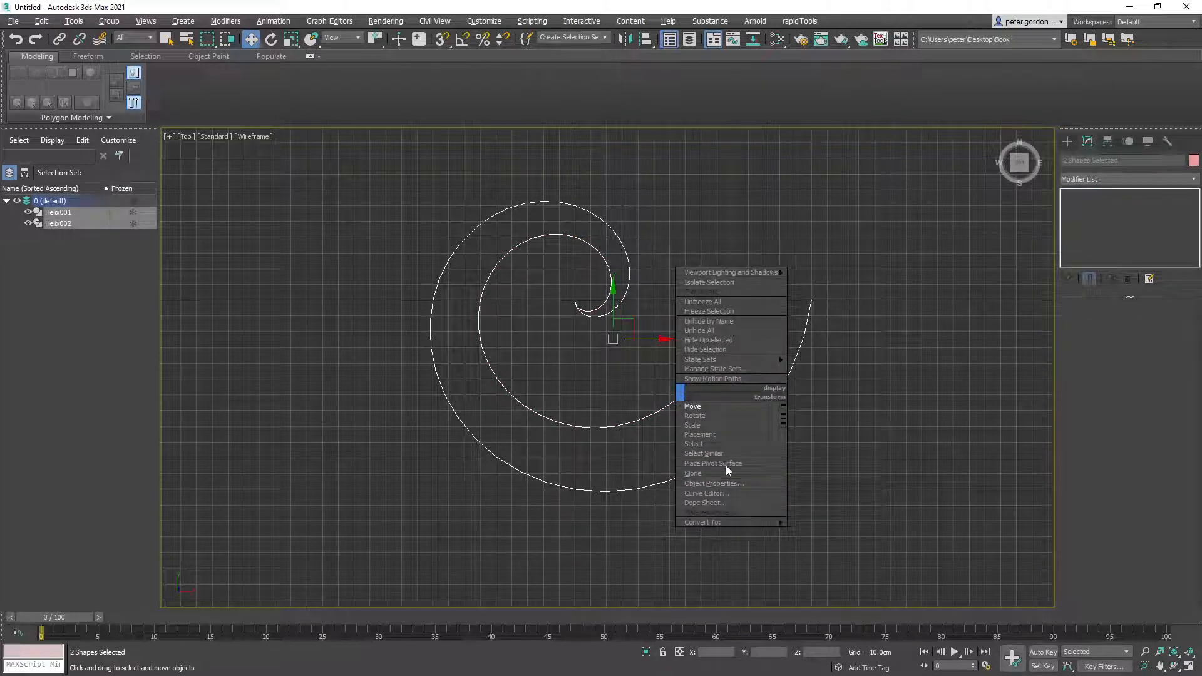
pyautogui.moveTo(726, 522)
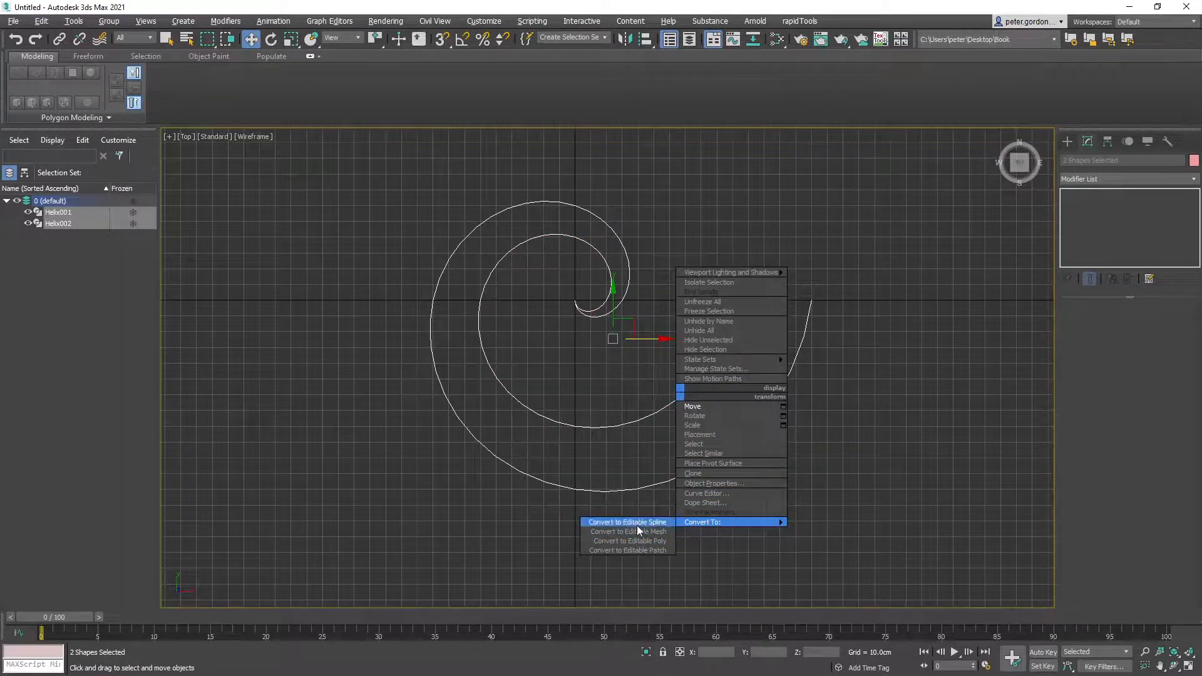
pyautogui.click(642, 542)
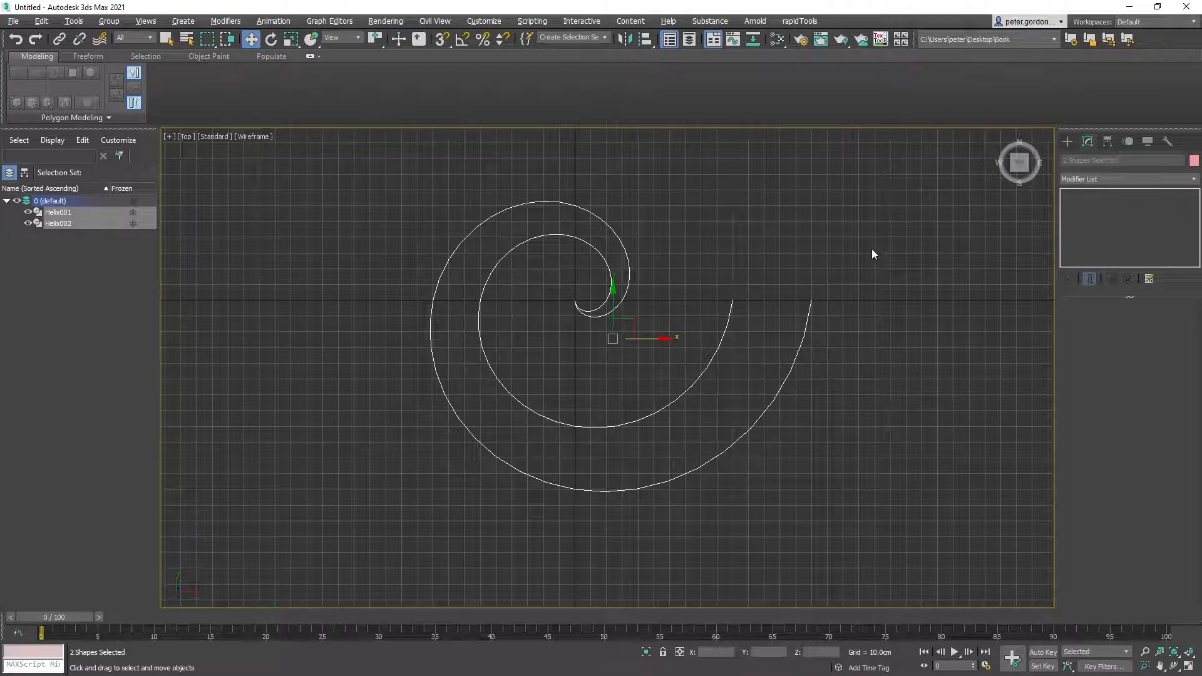
pyautogui.click(832, 263)
pyautogui.click(520, 243)
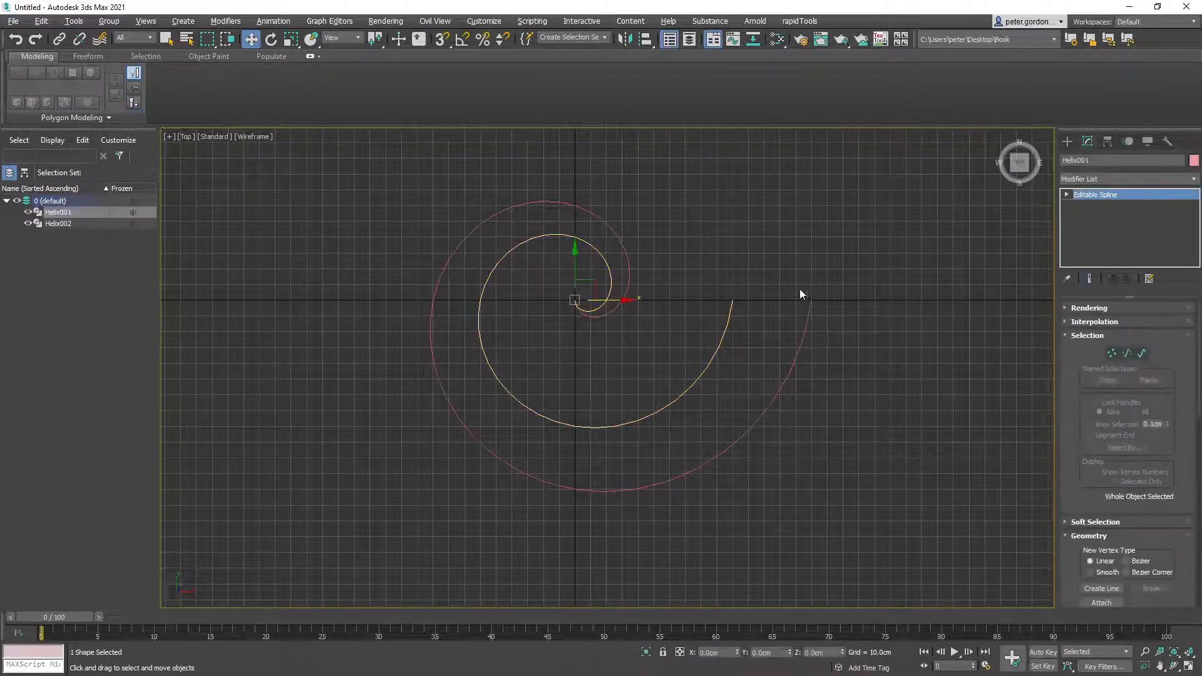
# Step: Export both selected spirals as the Adobe Illustrator file helix.ai on the Desktop, replacing the existing file
pyautogui.moveTo(353, 176); pyautogui.dragTo(839, 526)
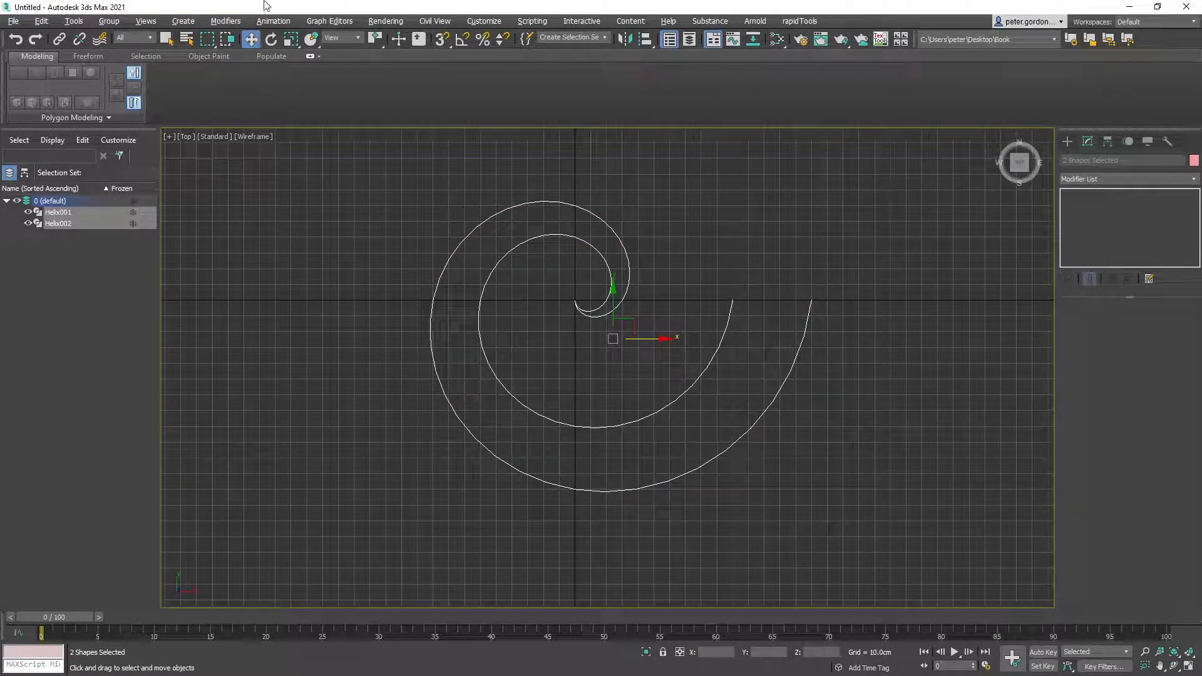
pyautogui.click(13, 21)
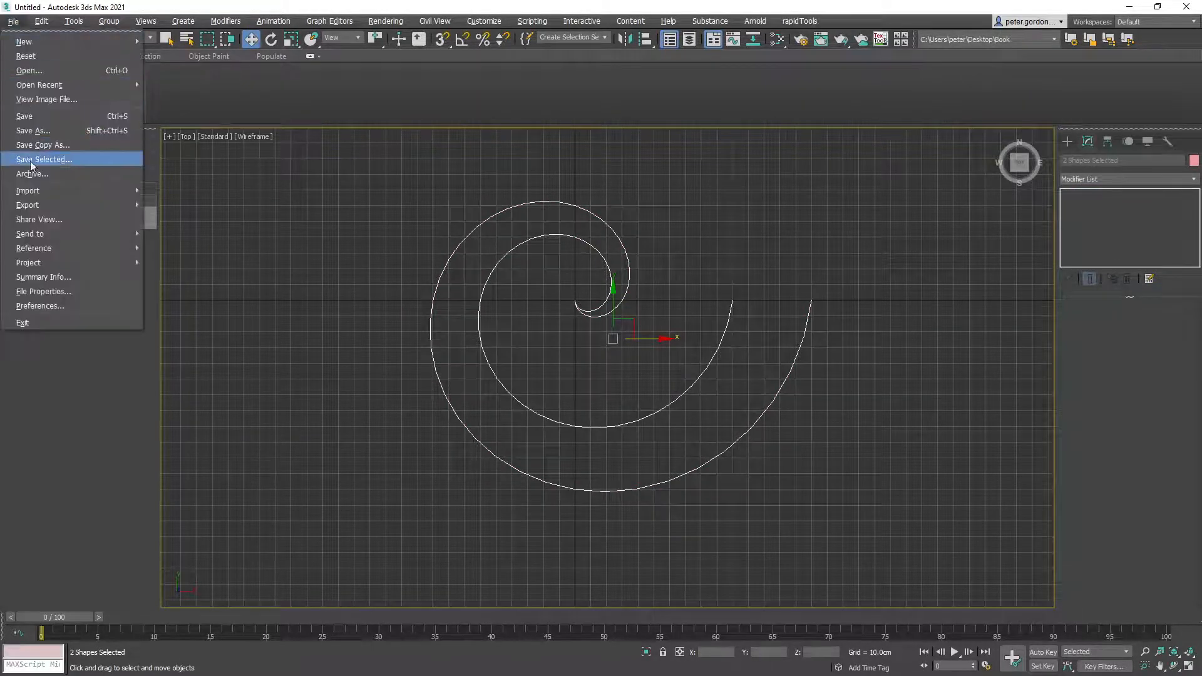
pyautogui.moveTo(39, 206)
pyautogui.click(182, 224)
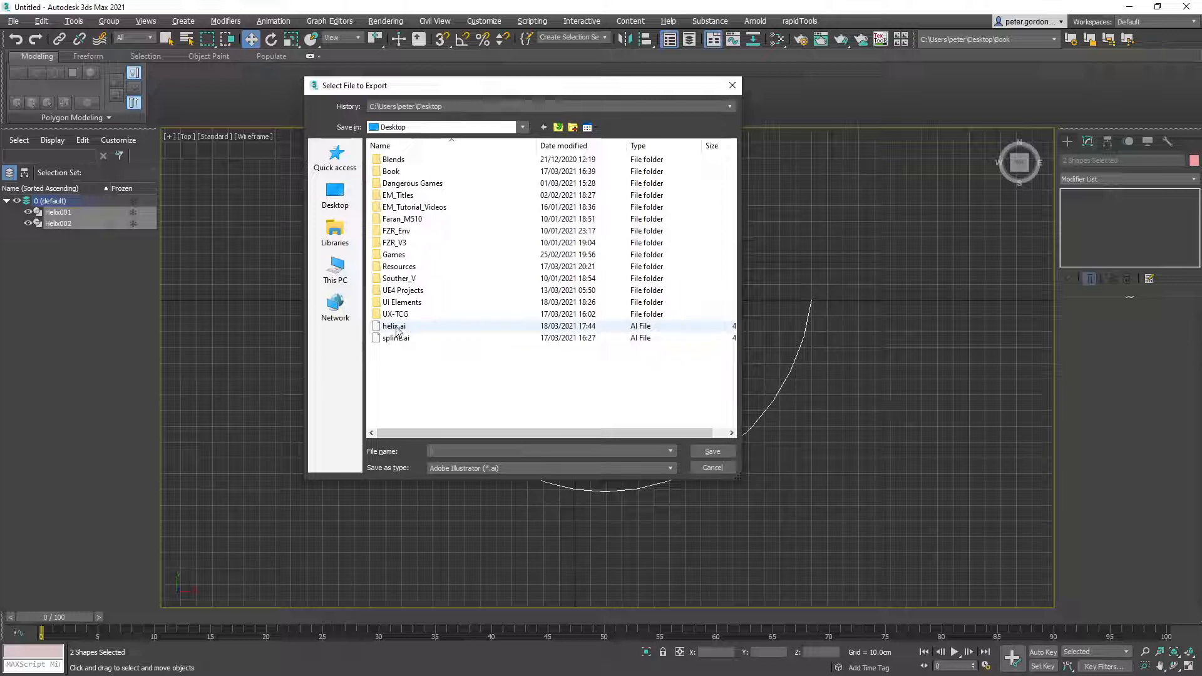
pyautogui.doubleClick(394, 330)
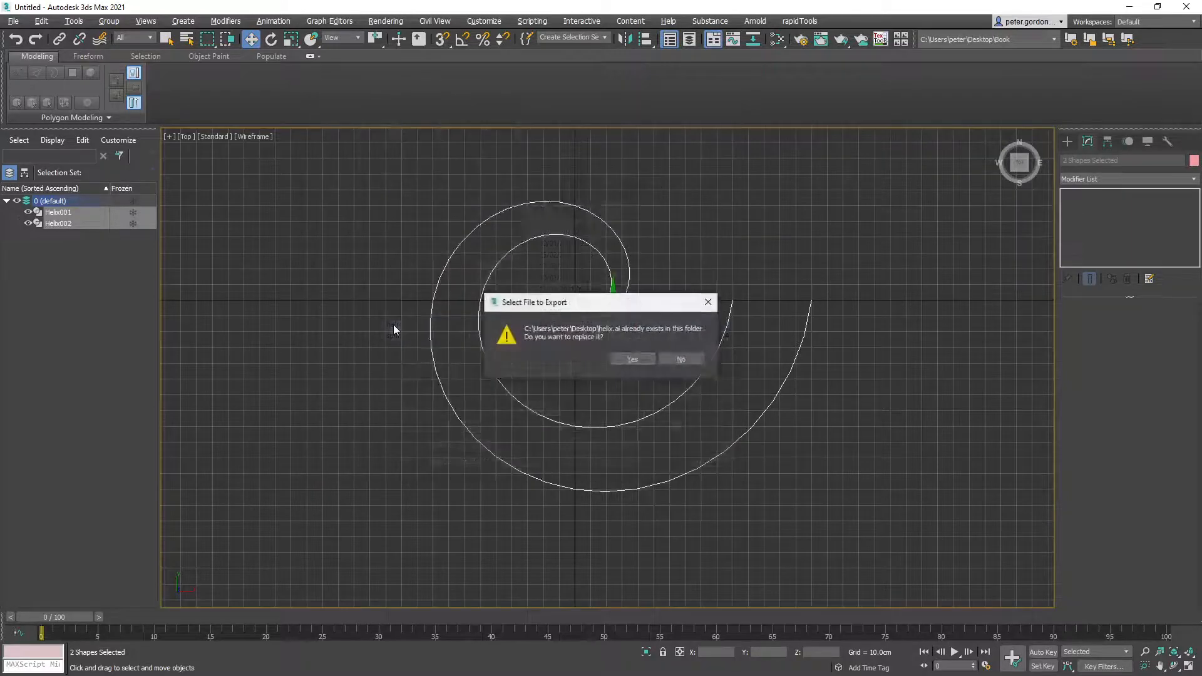
pyautogui.click(631, 360)
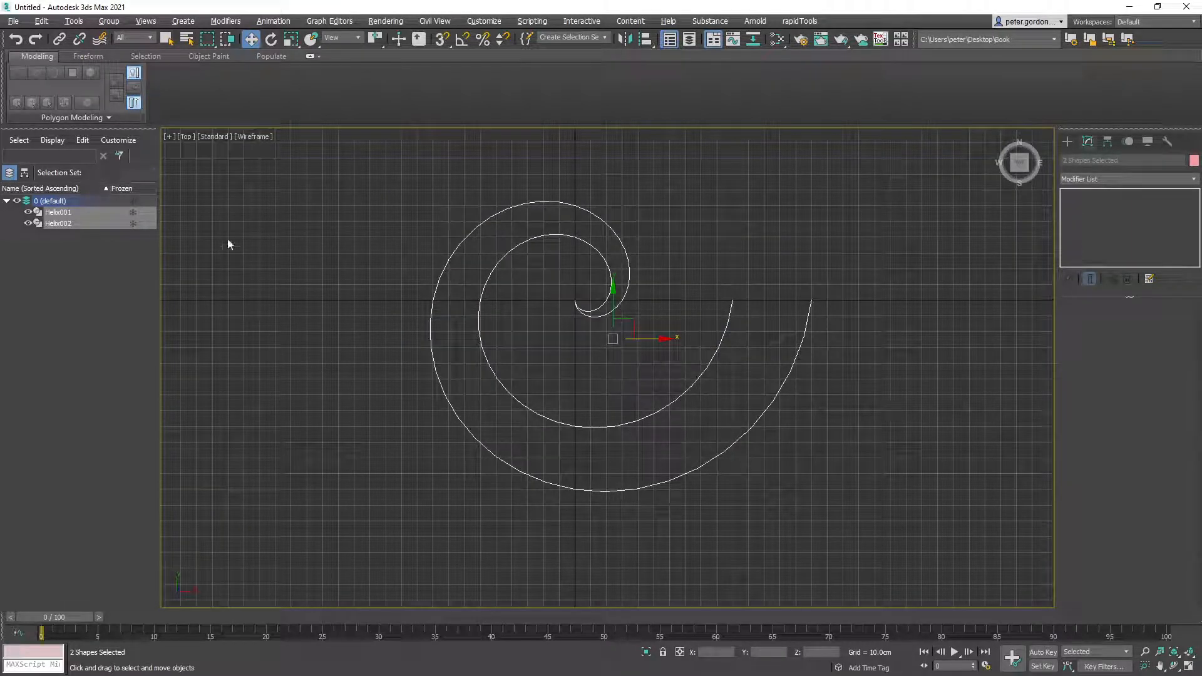
# Step: Export the two spirals again over helix.ai on the Desktop and switch to logo-v1.fla in Animate
pyautogui.click(13, 21)
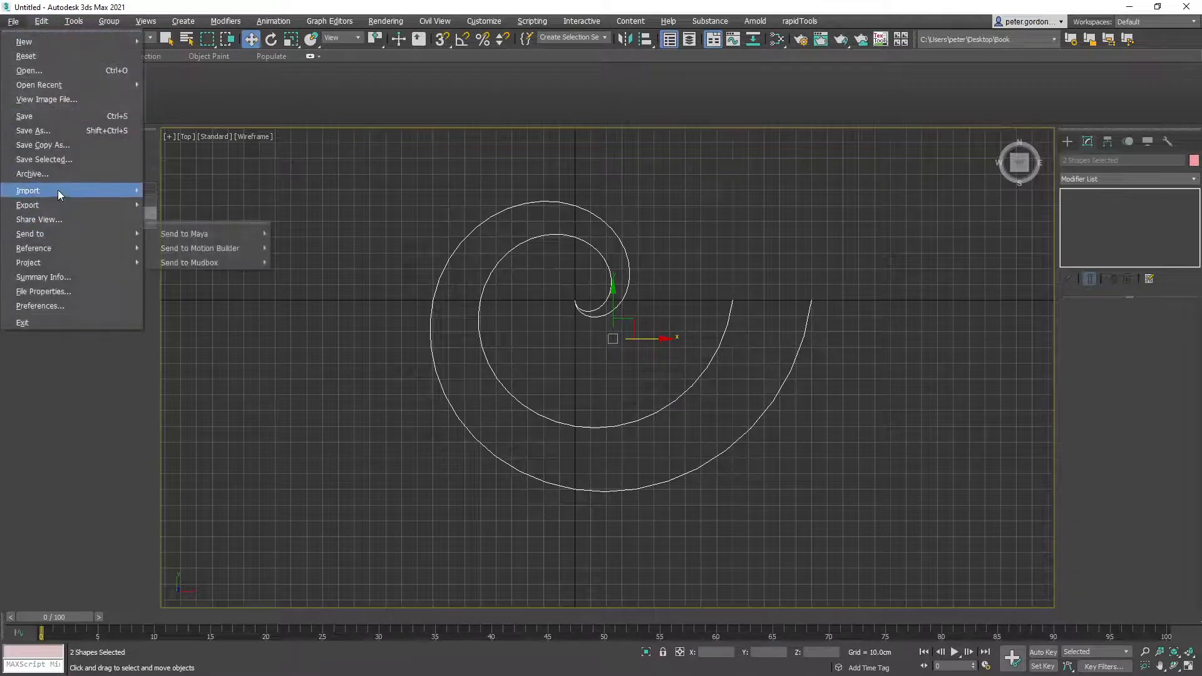
pyautogui.moveTo(63, 204)
pyautogui.click(186, 220)
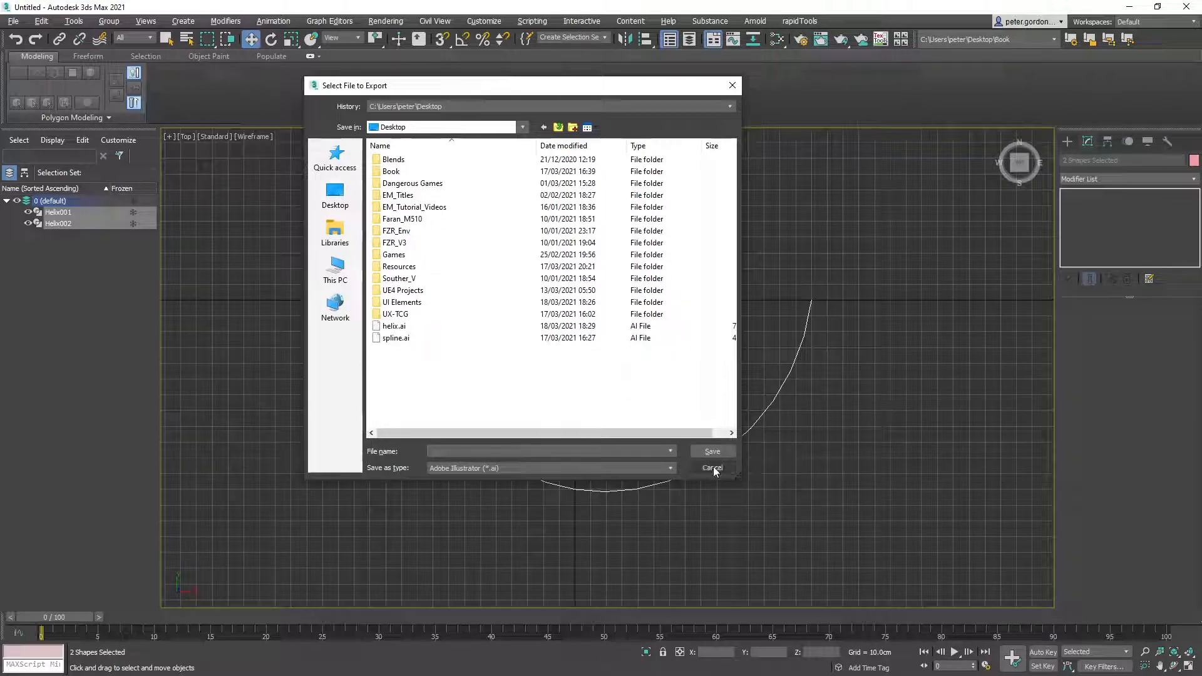
pyautogui.doubleClick(394, 326)
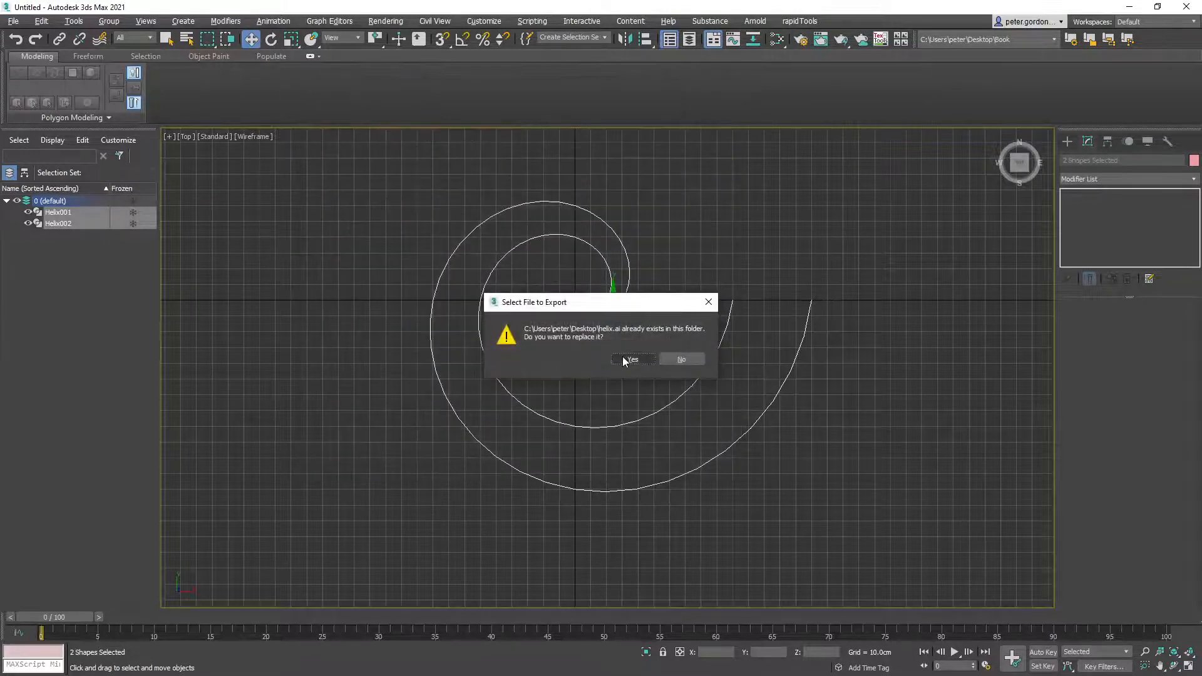
pyautogui.click(623, 358)
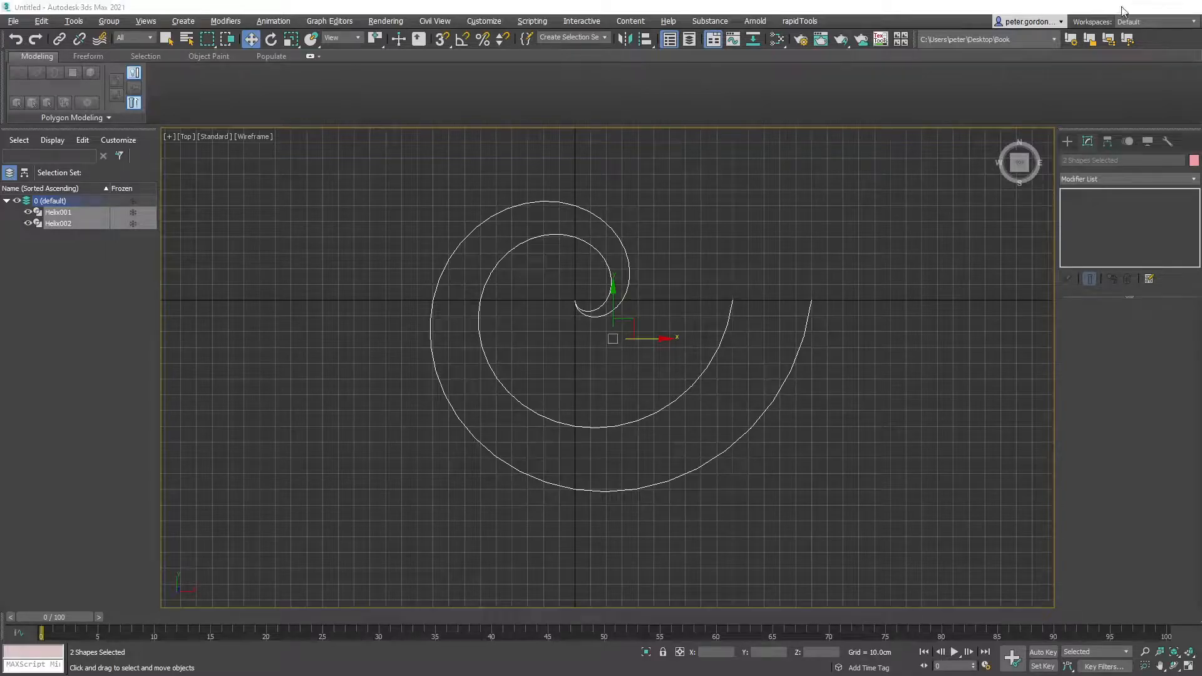
pyautogui.click(1123, 11)
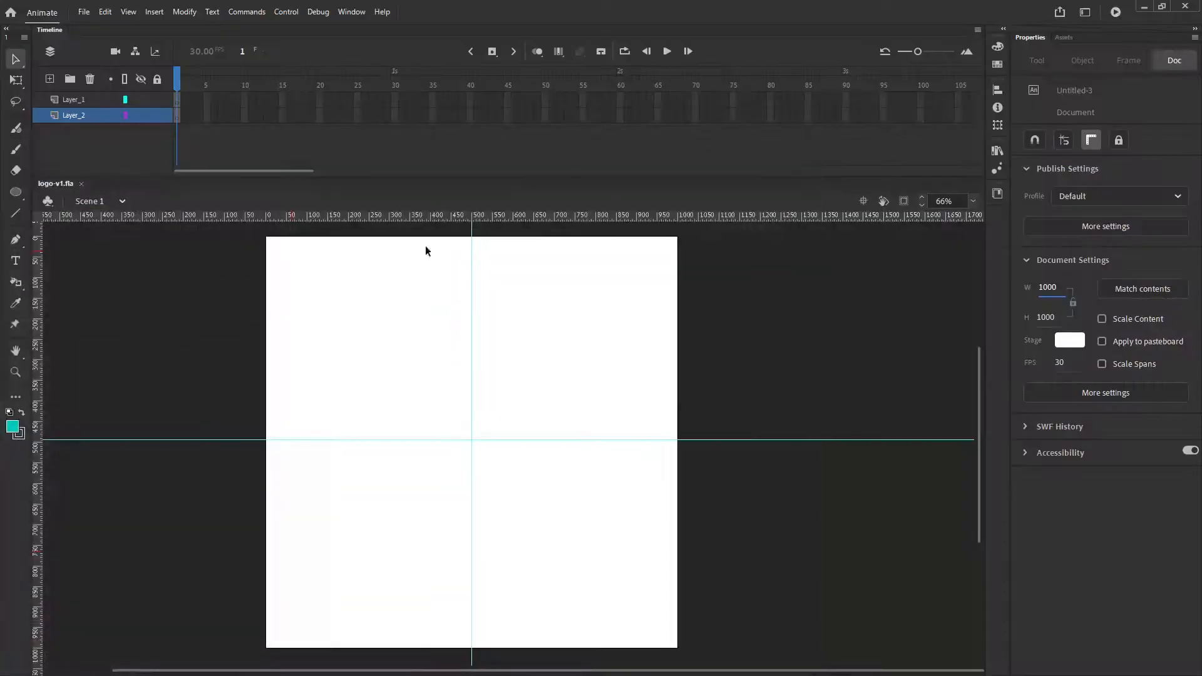
# Step: Import helix.ai from the Desktop to the stage, including both paths, converting to Animate layers and placing objects at original position
pyautogui.click(83, 12)
pyautogui.moveTo(169, 196)
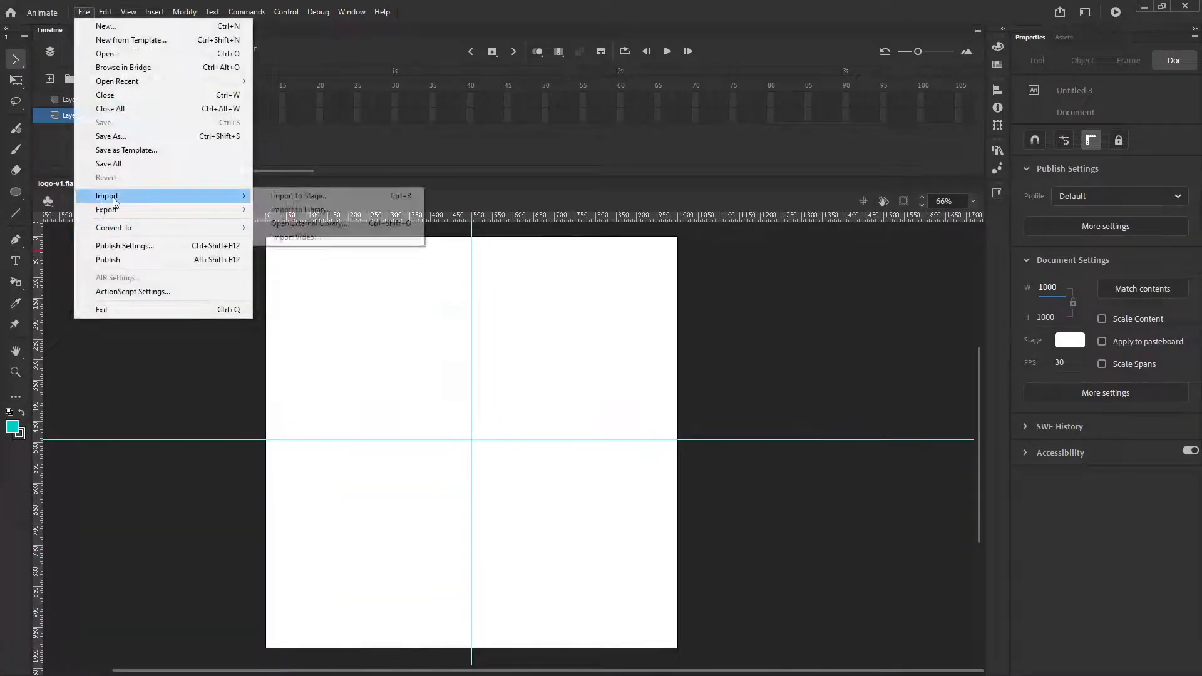
pyautogui.click(322, 196)
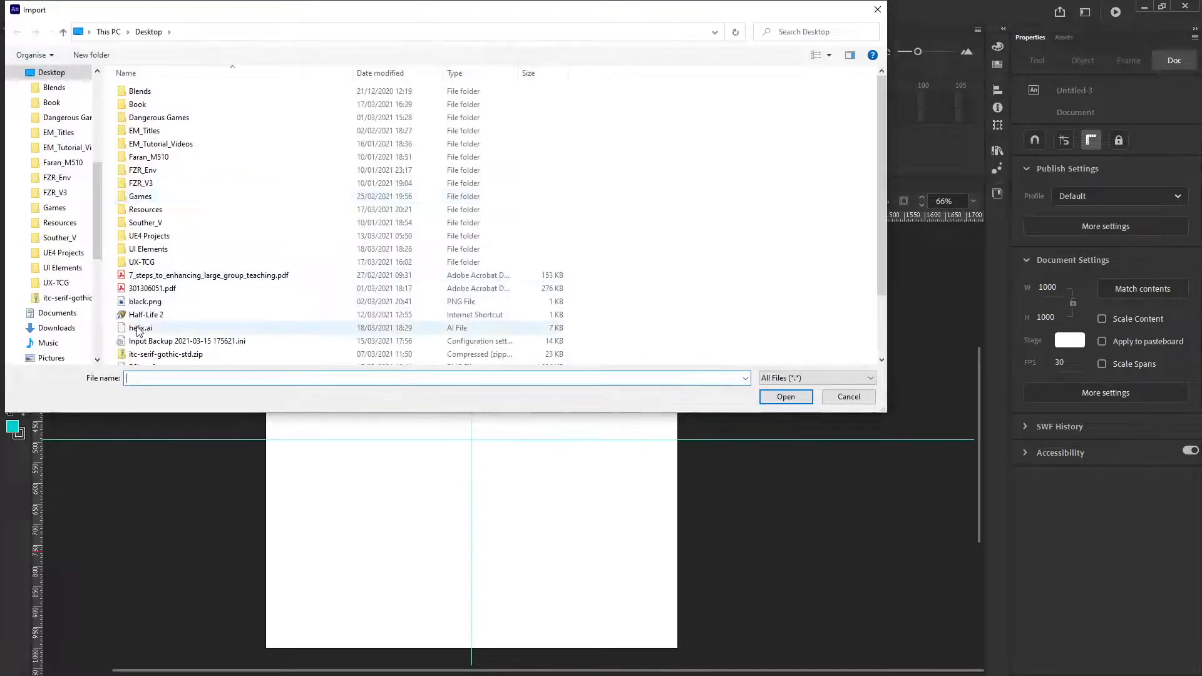
pyautogui.doubleClick(139, 328)
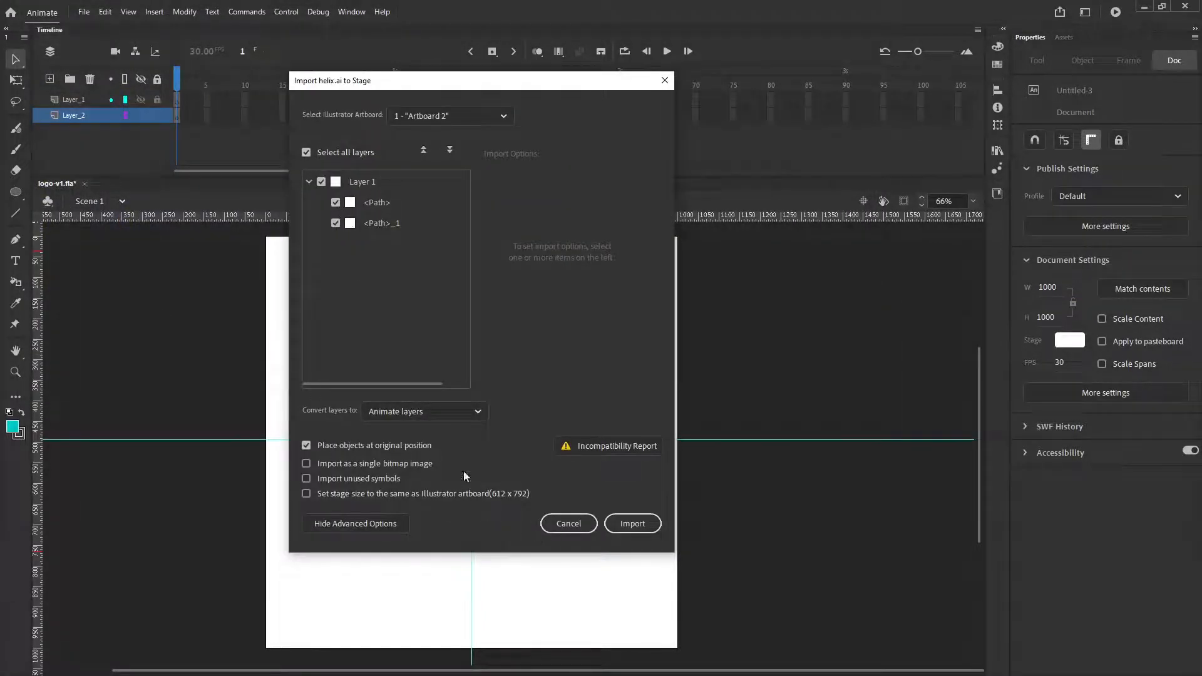
pyautogui.click(631, 532)
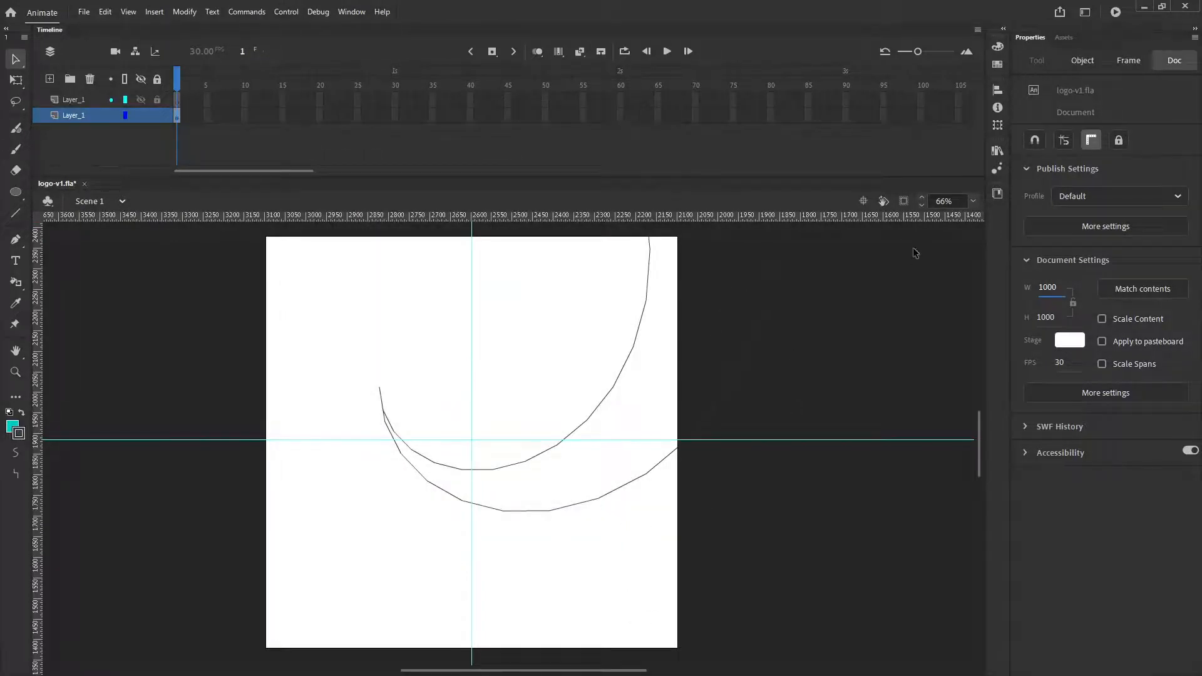
# Step: Scale both imported spirals down together with Free Transform to about 580 by 442 px
pyautogui.click(973, 201)
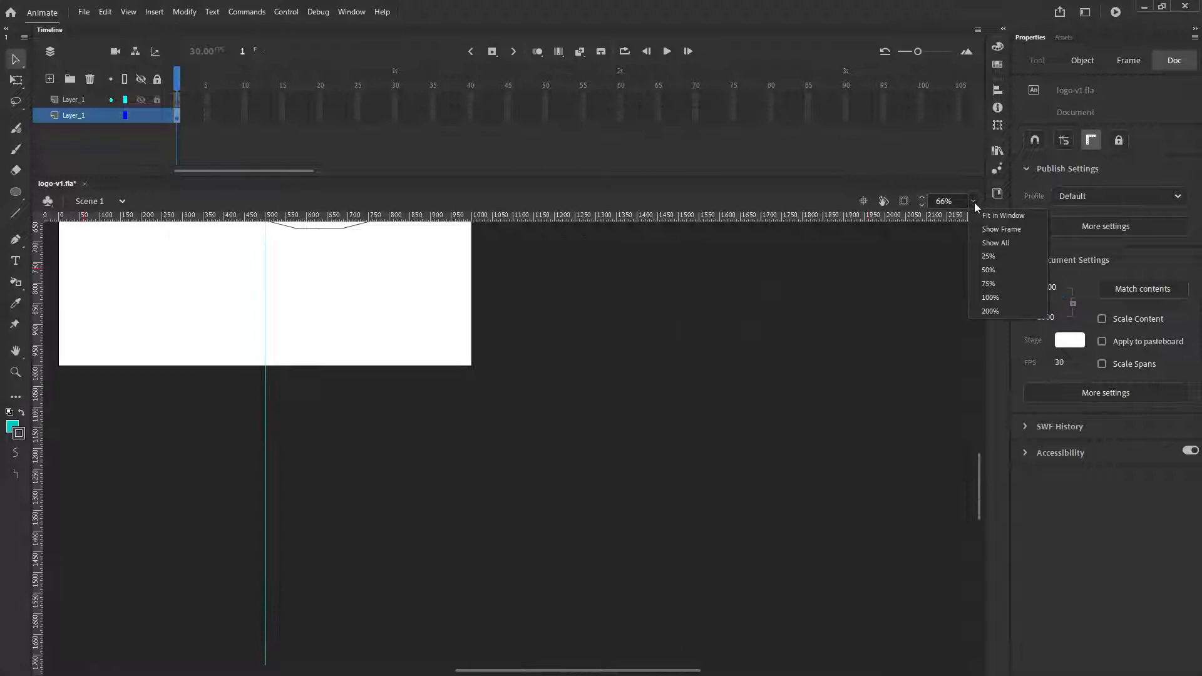
pyautogui.click(988, 247)
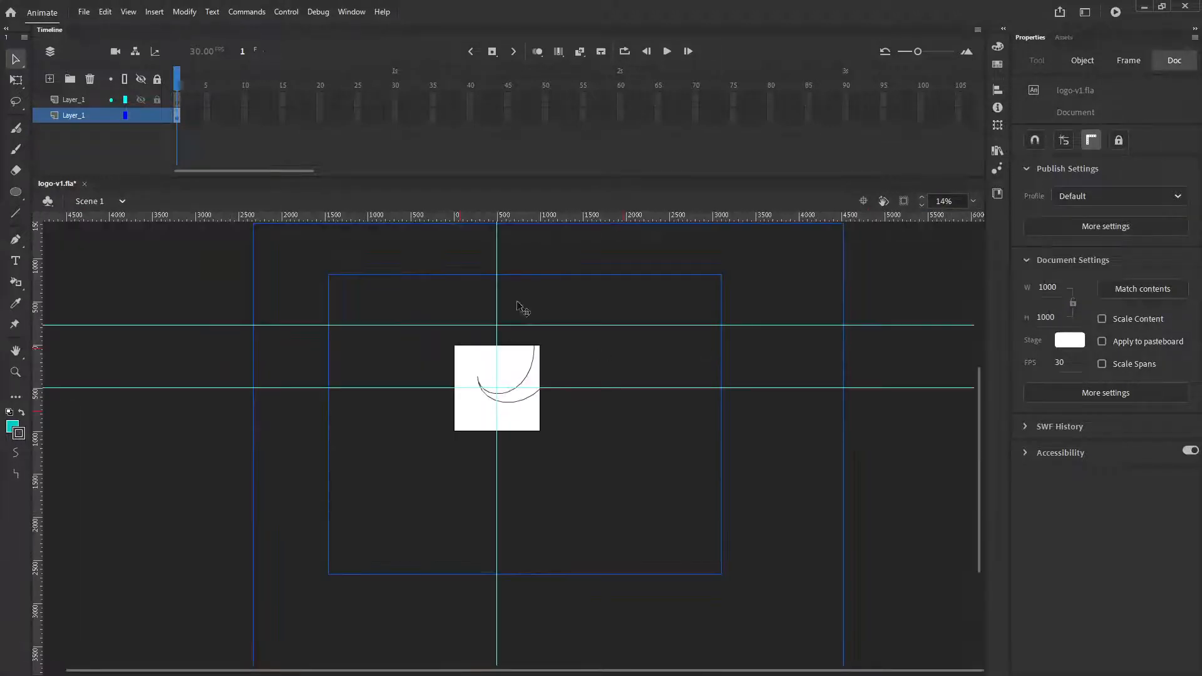
pyautogui.rightClick(533, 347)
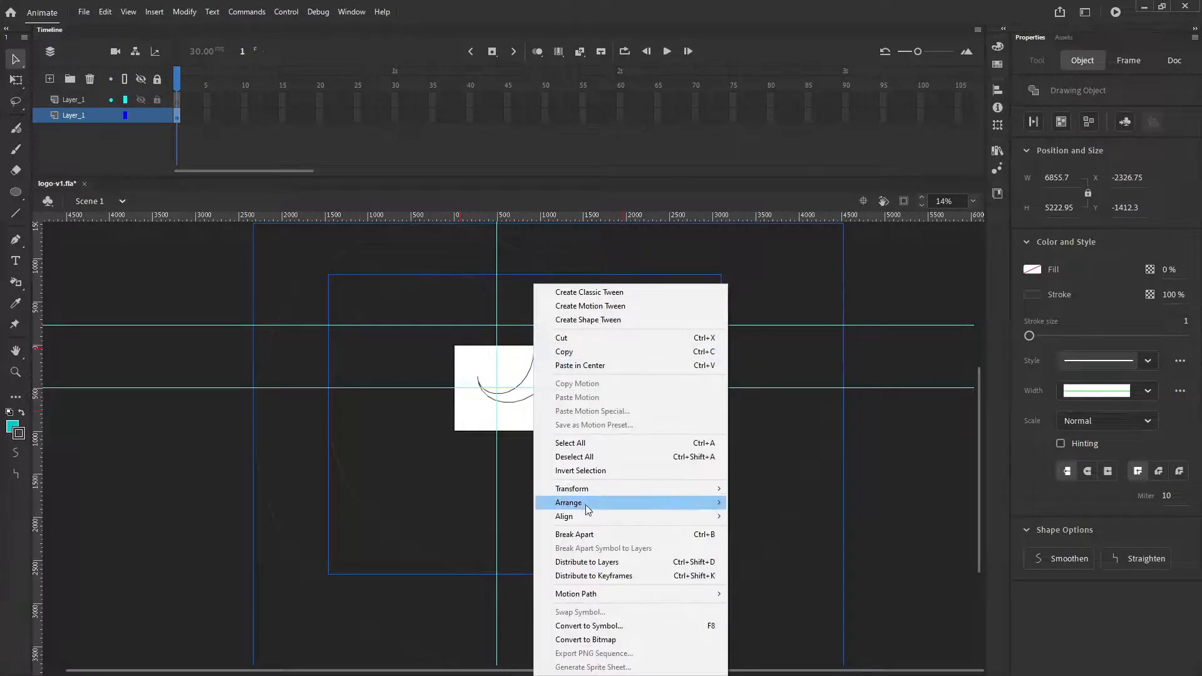
pyautogui.moveTo(585, 504)
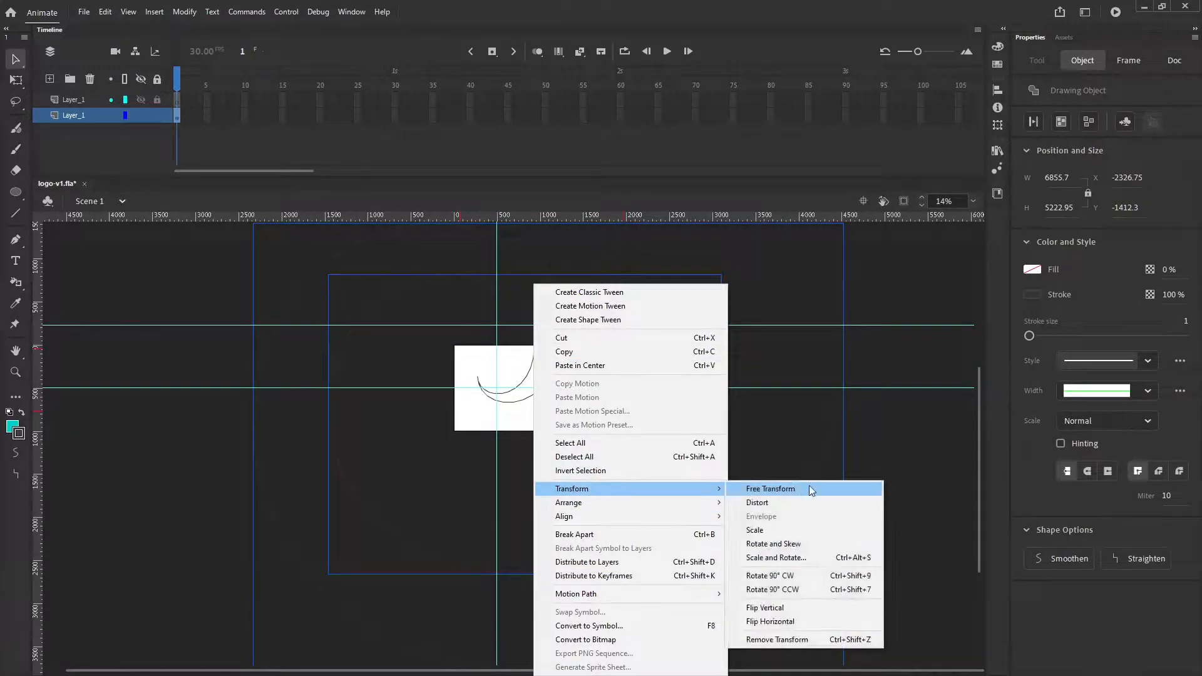
pyautogui.click(811, 490)
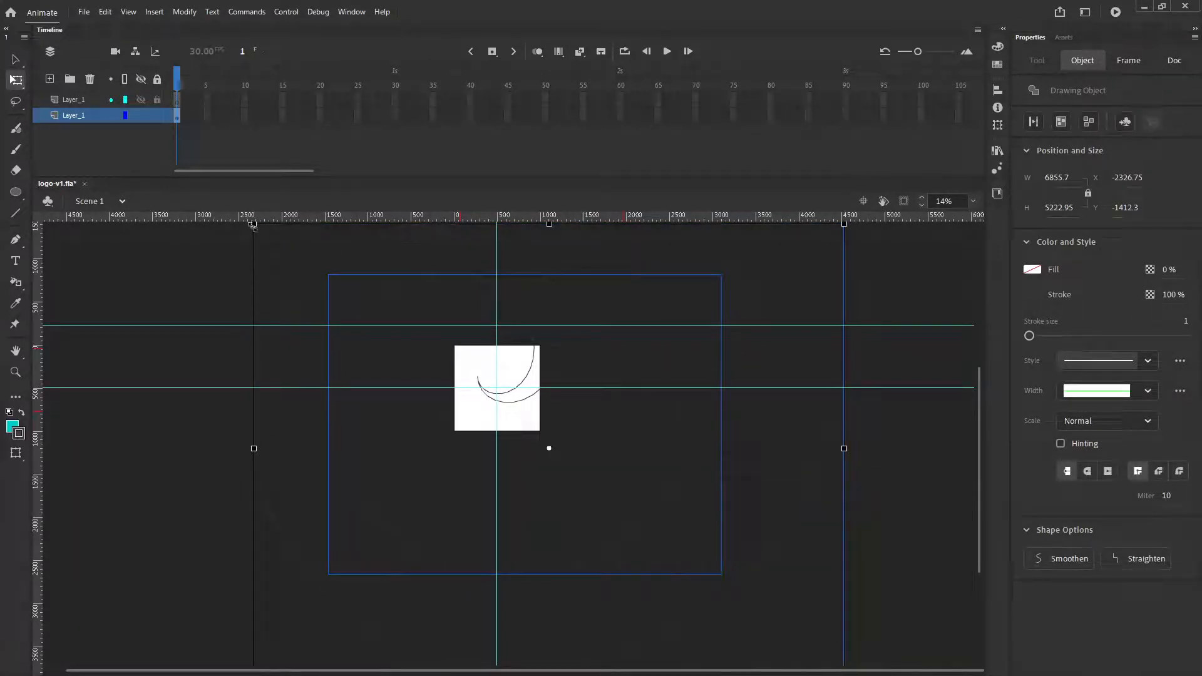
pyautogui.moveTo(255, 226)
pyautogui.mouseDown()
pyautogui.moveTo(397, 411)
pyautogui.moveTo(379, 390)
pyautogui.moveTo(547, 386)
pyautogui.moveTo(289, 394)
pyautogui.moveTo(407, 406)
pyautogui.moveTo(469, 397)
pyautogui.moveTo(431, 378)
pyautogui.moveTo(523, 430)
pyautogui.mouseUp()
# Step: Move both spirals onto the middle of the stage, to about X 259 and Y 296
pyautogui.click(16, 59)
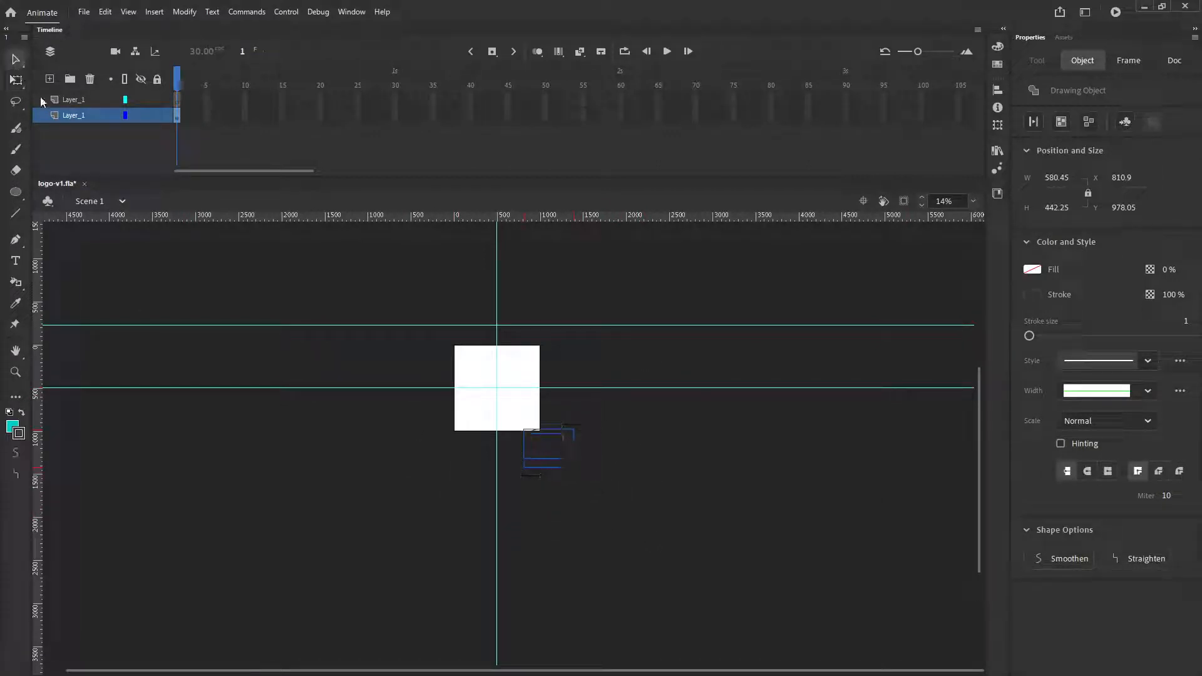
pyautogui.click(545, 450)
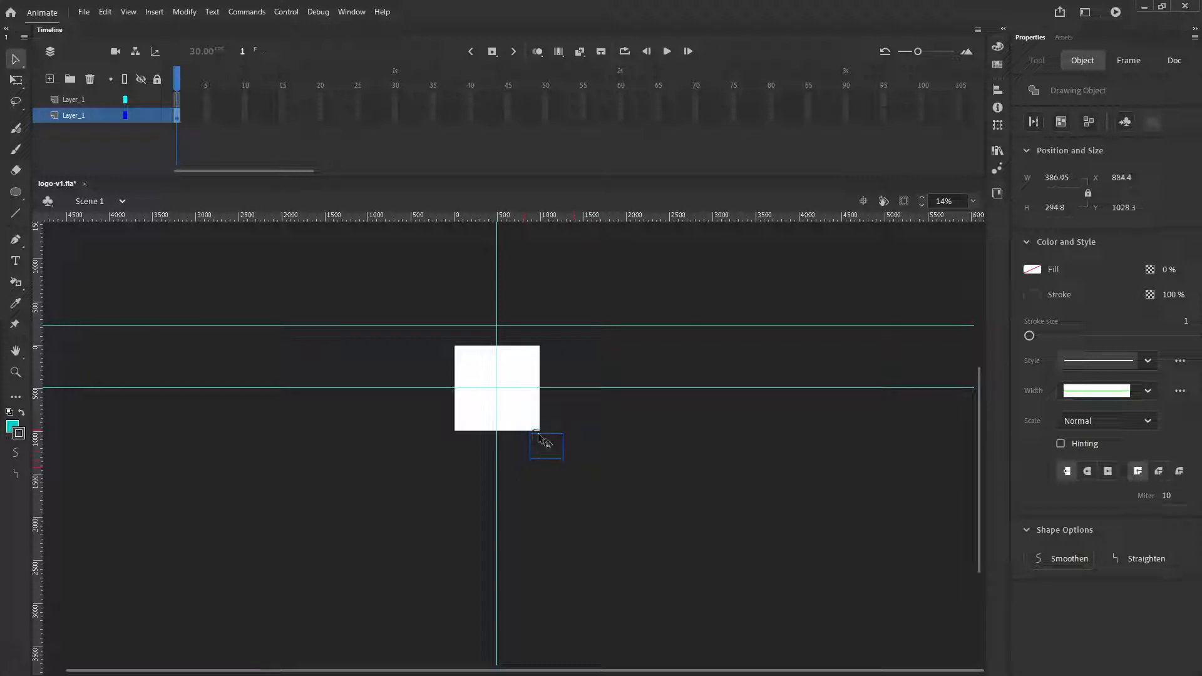
pyautogui.moveTo(508, 429); pyautogui.dragTo(502, 423)
pyautogui.press('Up')
pyautogui.press('Up')
pyautogui.press('Up')
pyautogui.press('Up')
pyautogui.press('Up')
pyautogui.press('Up')
pyautogui.press('Up')
pyautogui.press('Up')
pyautogui.press('Up')
pyautogui.press('Up')
pyautogui.press('Up')
pyautogui.press('Up')
pyautogui.press('Up')
pyautogui.press('Up')
pyautogui.press('Up')
pyautogui.press('Up')
pyautogui.press('Up')
pyautogui.press('Up')
pyautogui.press('Up')
pyautogui.press('Up')
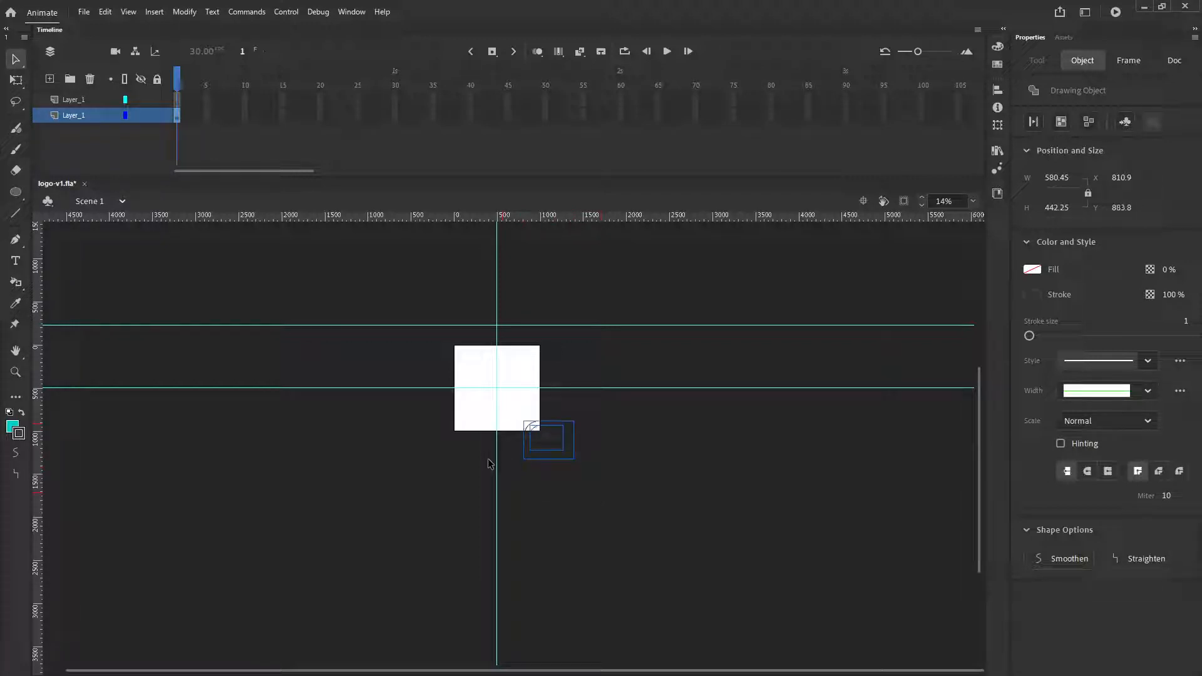
pyautogui.press('Up')
pyautogui.press('Up')
pyautogui.press('Up')
pyautogui.press('Up')
pyautogui.press('Up')
pyautogui.press('Up')
pyautogui.press('Up')
pyautogui.press('Up')
pyautogui.press('Up')
pyautogui.press('Up')
pyautogui.press('Up')
pyautogui.press('Up')
pyautogui.press('Up')
pyautogui.press('Up')
pyautogui.press('Up')
pyautogui.press('Up')
pyautogui.press('Up')
pyautogui.press('Up')
pyautogui.press('Up')
pyautogui.press('Up')
pyautogui.press('Left')
pyautogui.press('Left')
pyautogui.press('Left')
pyautogui.press('Left')
pyautogui.press('Left')
pyautogui.press('Left')
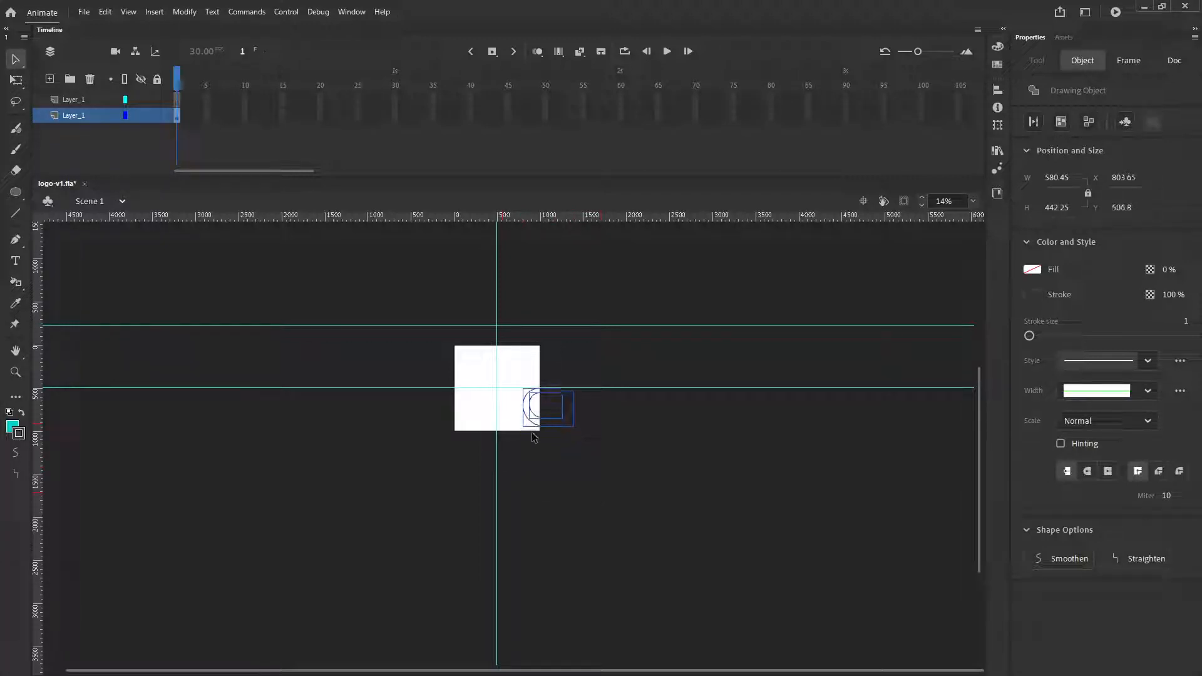
pyautogui.moveTo(531, 426); pyautogui.dragTo(487, 407)
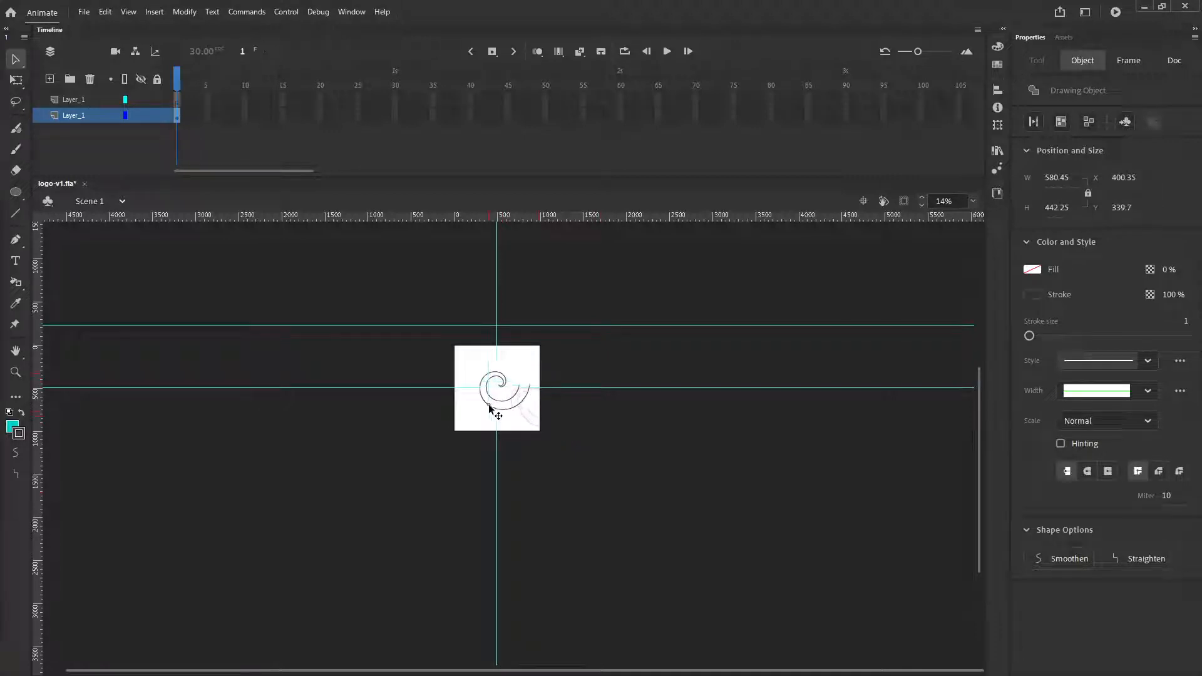
# Step: Lock and hide the layer that holds the imported spirals
pyautogui.click(974, 200)
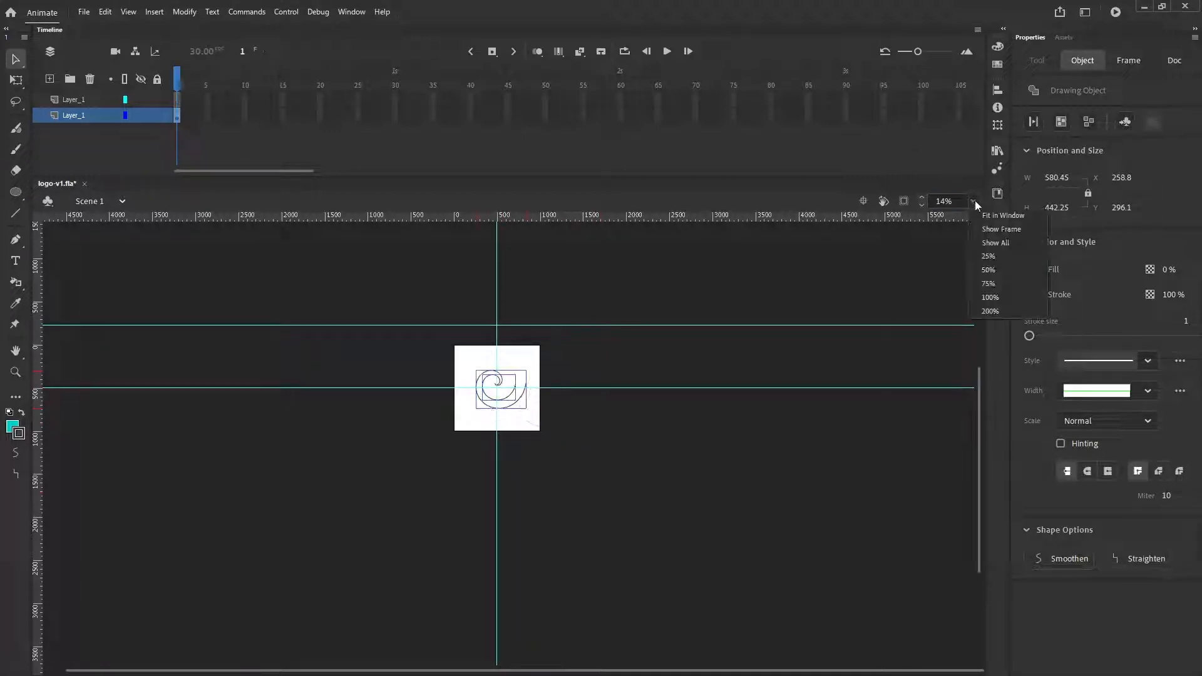
pyautogui.click(994, 243)
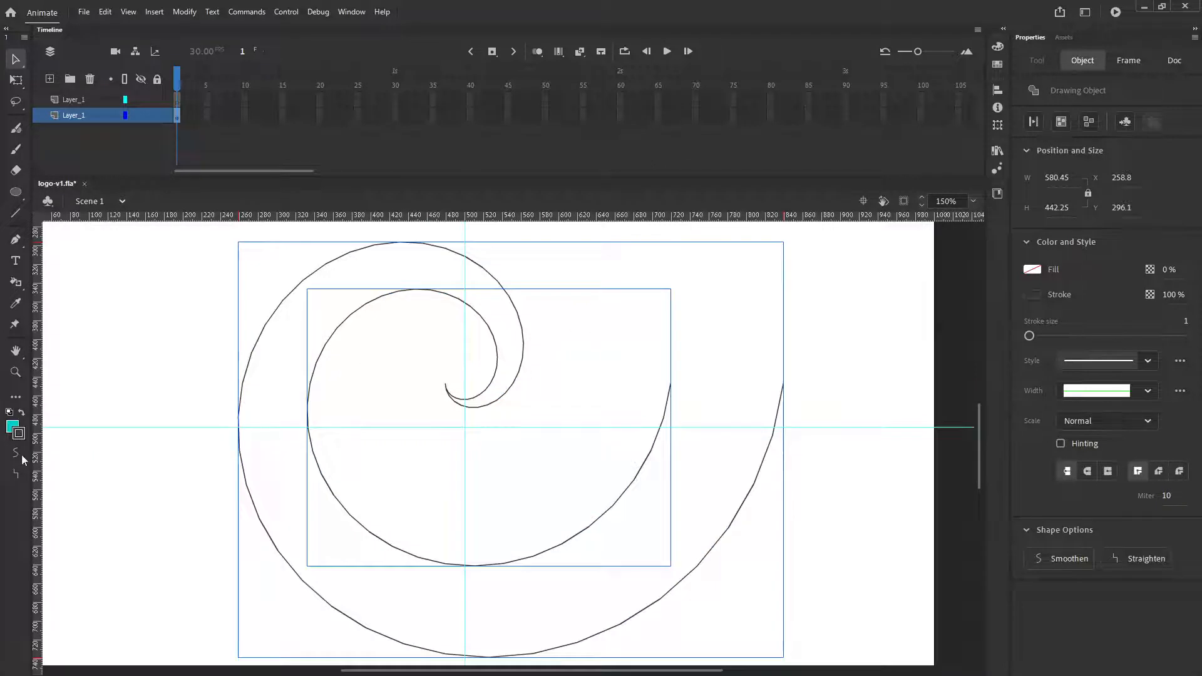
pyautogui.doubleClick(15, 350)
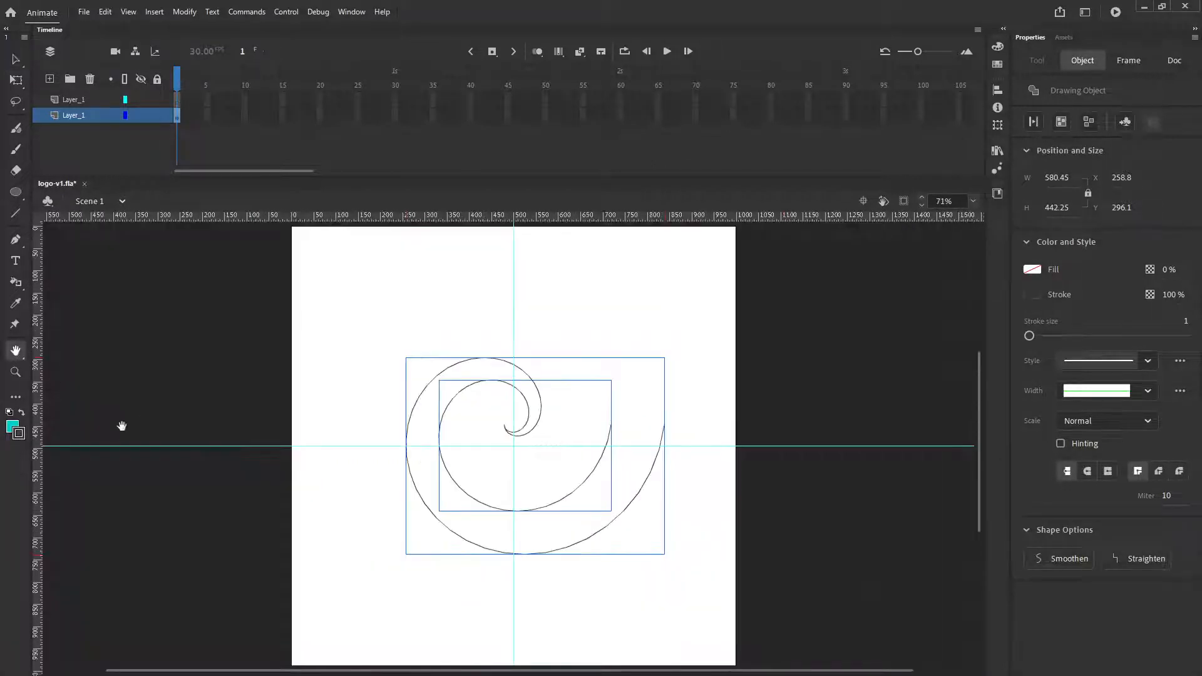
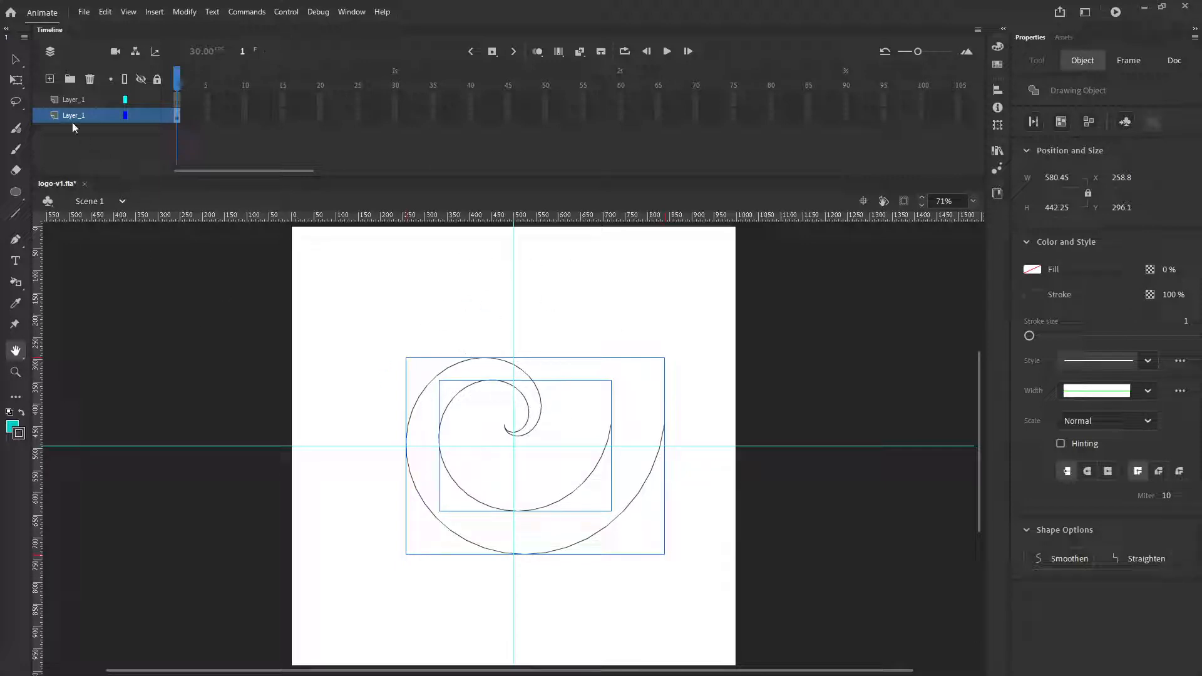
pyautogui.click(156, 115)
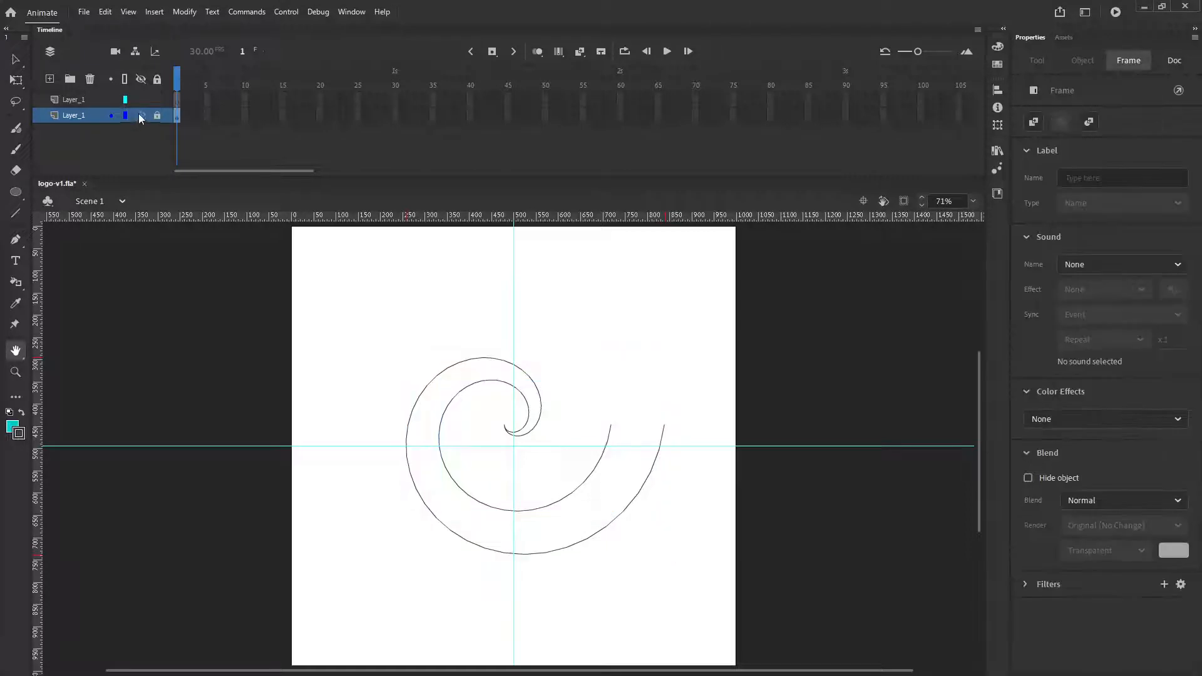
pyautogui.click(141, 116)
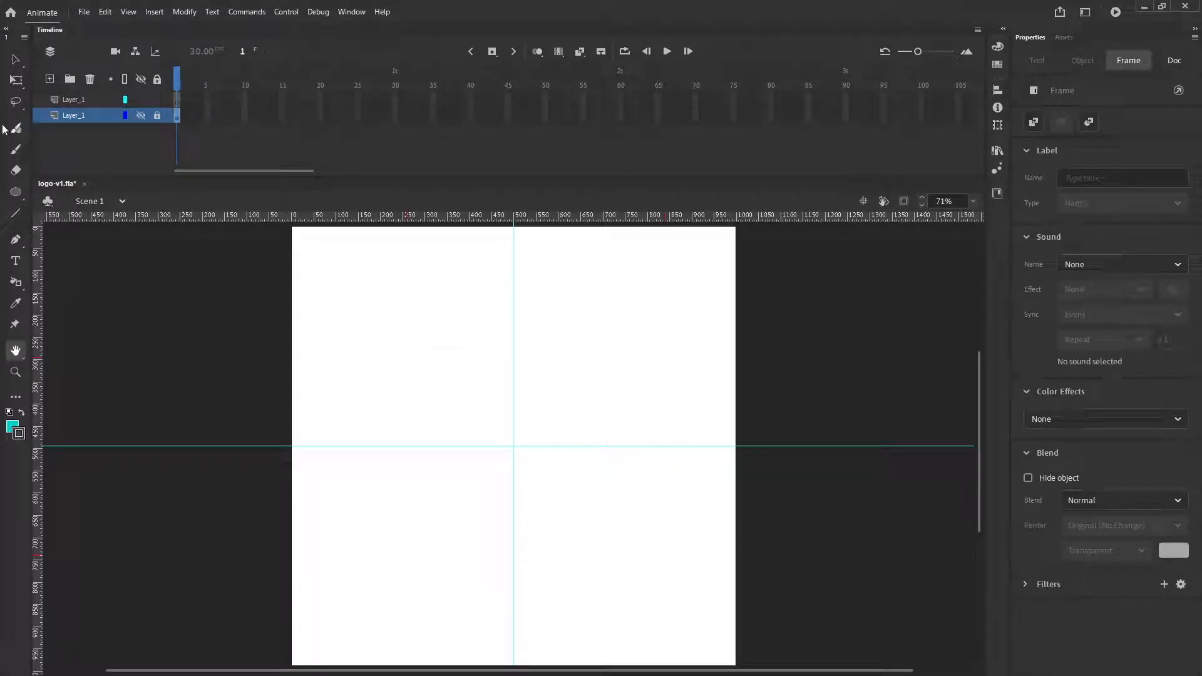
# Step: Draw an upright teal oval about 324 by 511 px on the upper layer and delete its outline
pyautogui.click(16, 192)
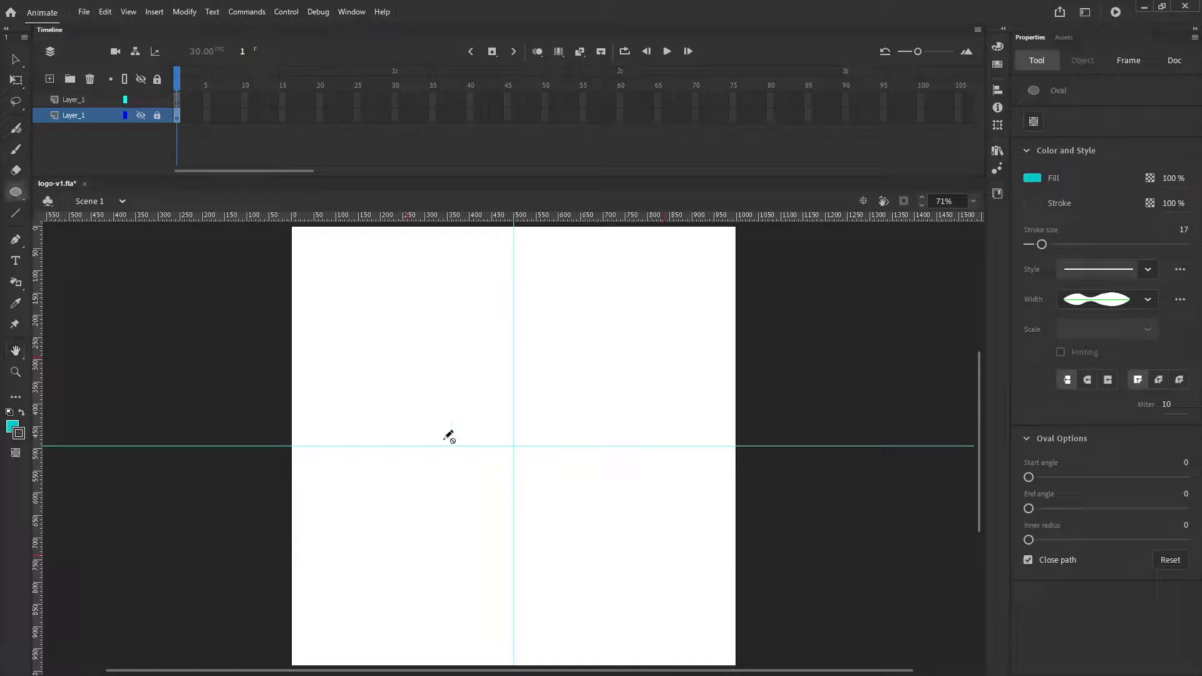
pyautogui.click(95, 105)
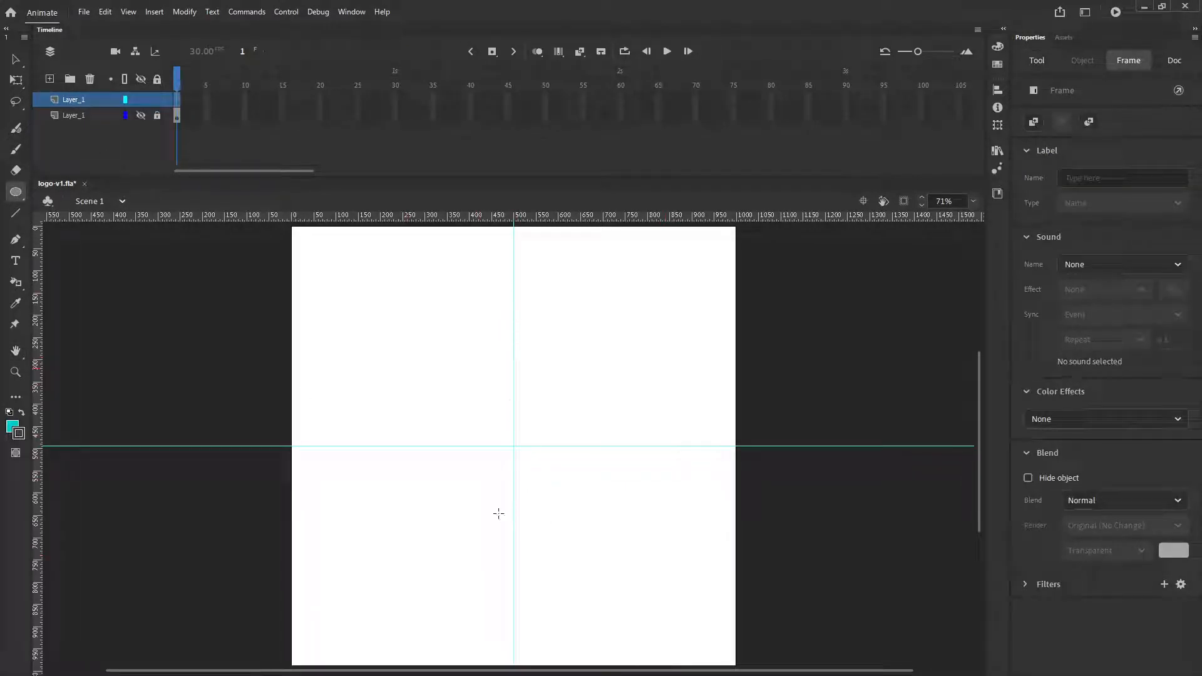
pyautogui.moveTo(498, 513)
pyautogui.mouseDown()
pyautogui.moveTo(549, 313)
pyautogui.moveTo(649, 308)
pyautogui.moveTo(636, 282)
pyautogui.moveTo(644, 290)
pyautogui.mouseUp()
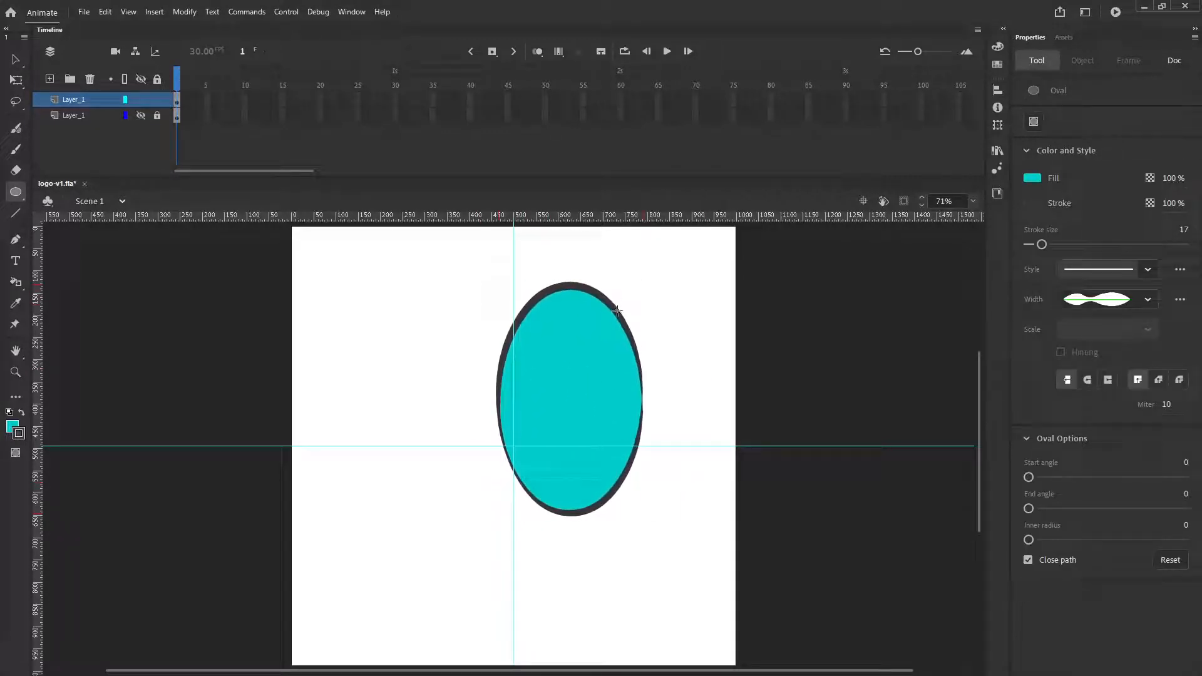
pyautogui.click(16, 60)
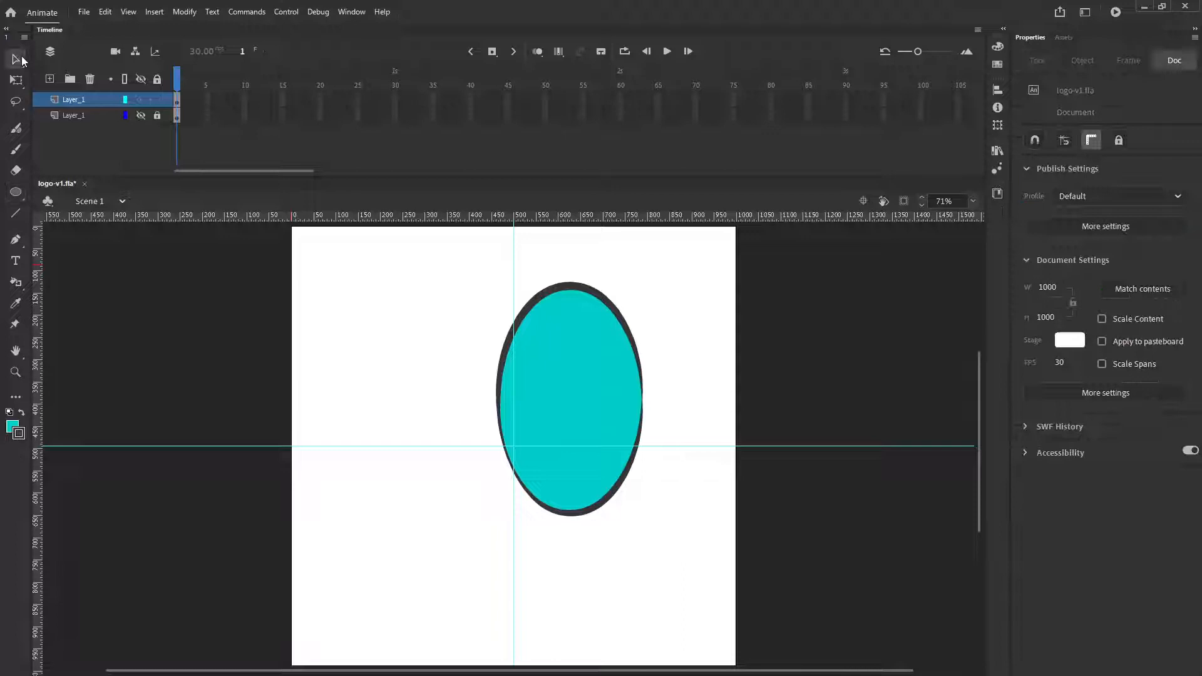
pyautogui.click(596, 299)
pyautogui.press('Delete')
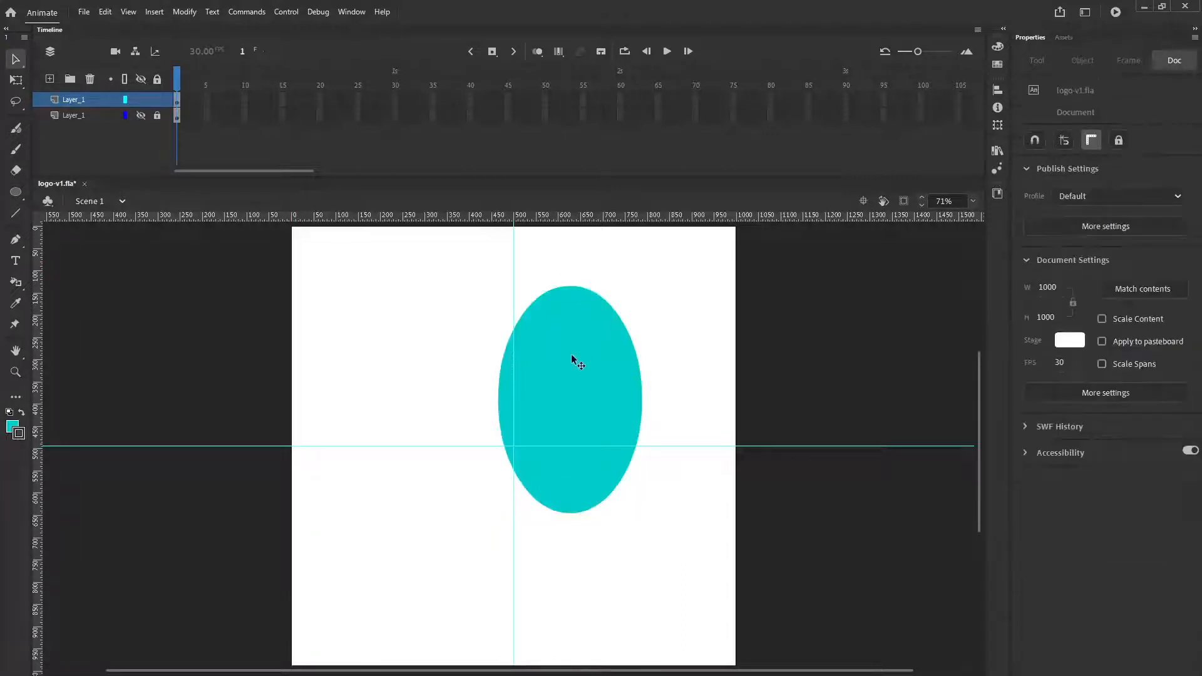
# Step: Widen the oval to about 405 px with Free Transform and centre it on the intersection of the two guides
pyautogui.click(577, 368)
pyautogui.moveTo(576, 365); pyautogui.dragTo(520, 412)
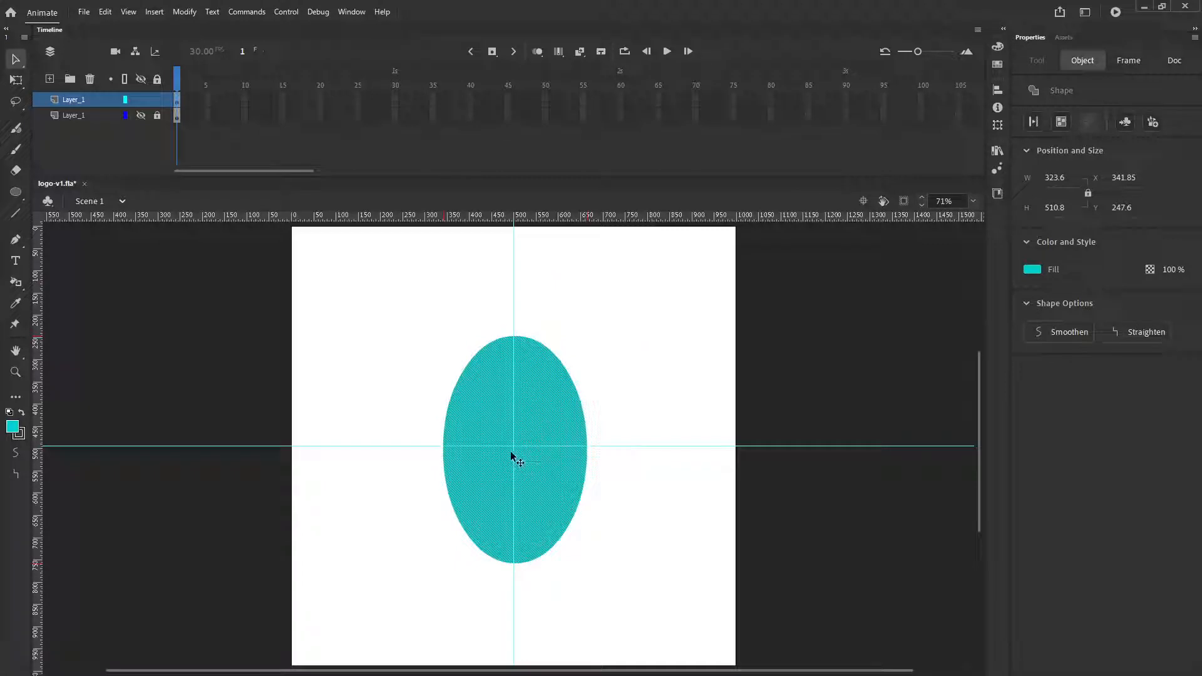
pyautogui.rightClick(527, 408)
pyautogui.moveTo(688, 288)
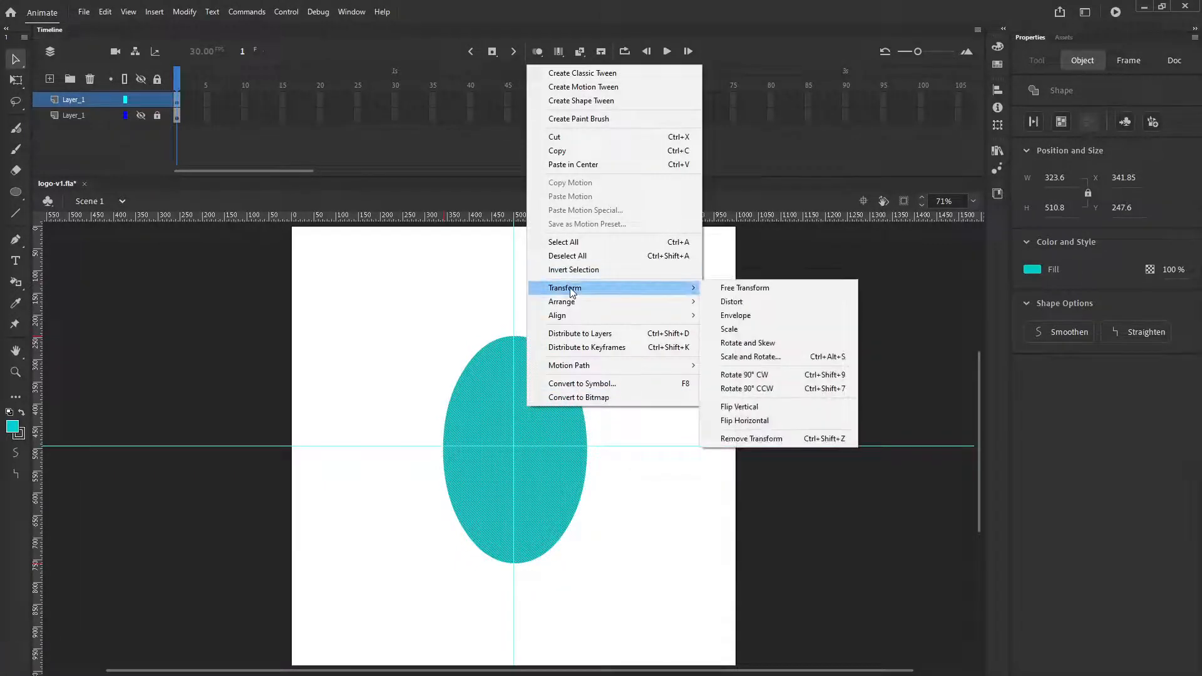
pyautogui.click(726, 290)
pyautogui.moveTo(587, 450); pyautogui.dragTo(604, 450)
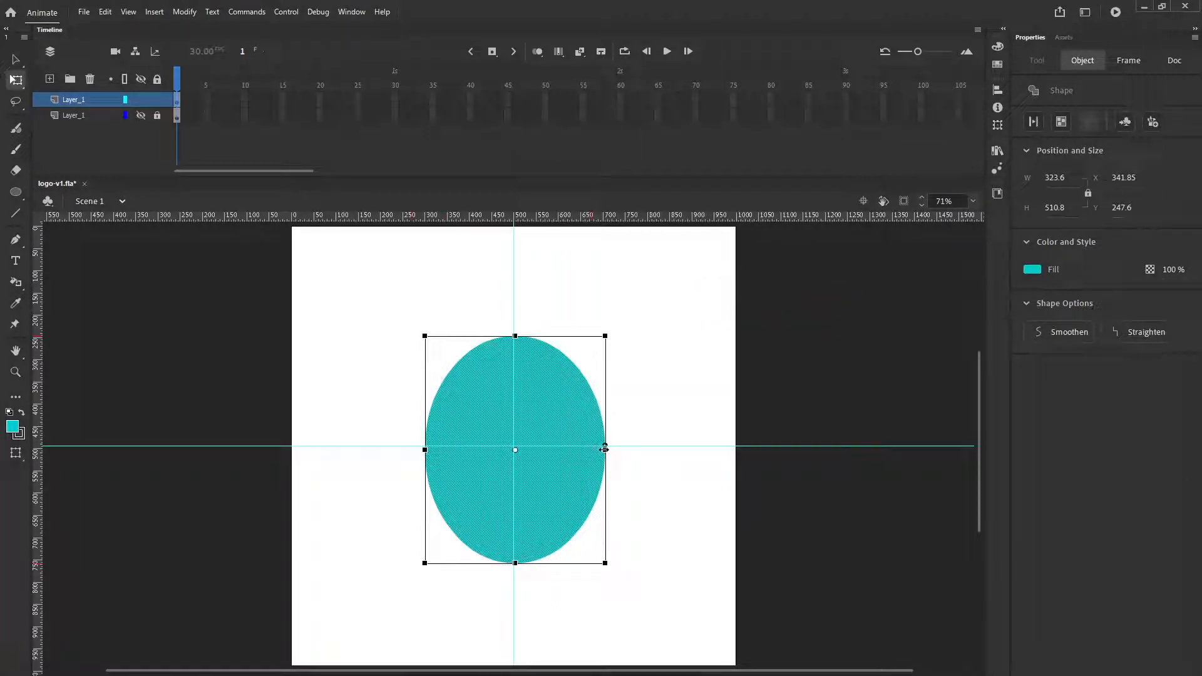
pyautogui.moveTo(553, 408)
pyautogui.mouseDown()
pyautogui.moveTo(549, 358)
pyautogui.moveTo(545, 408)
pyautogui.mouseUp()
# Step: Scale the oval down to about 244 by 308 px and place it just above the horizontal guide, centred on the vertical one
pyautogui.rightClick(487, 400)
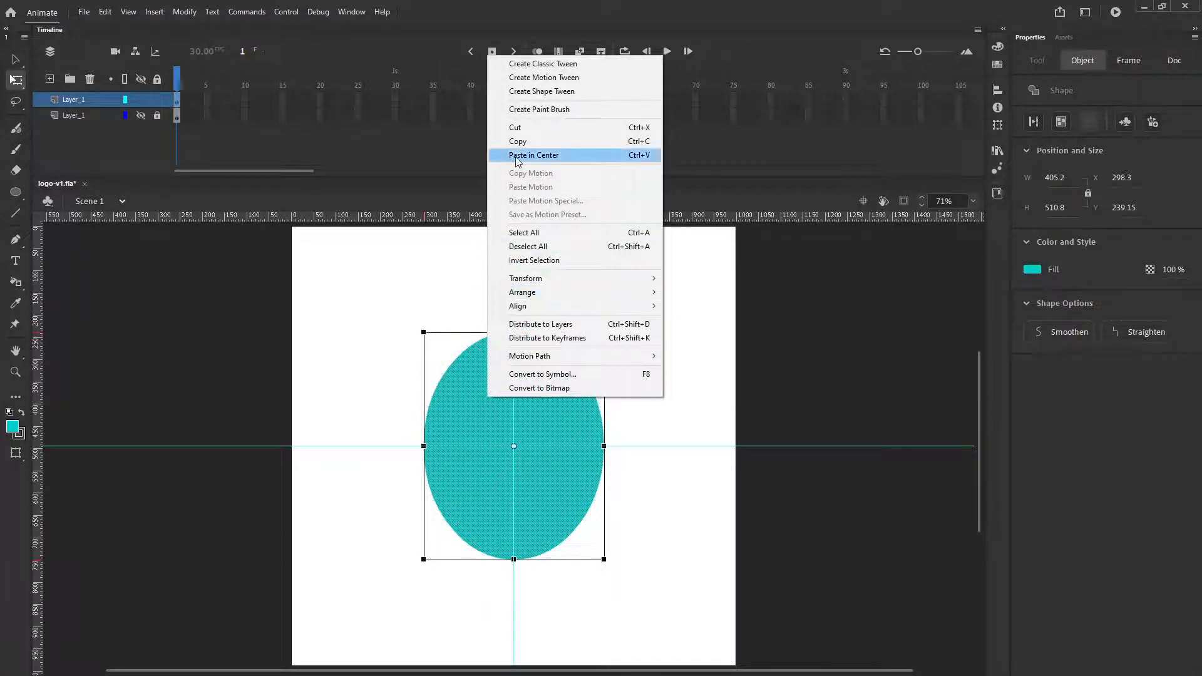
pyautogui.moveTo(562, 278)
pyautogui.click(692, 279)
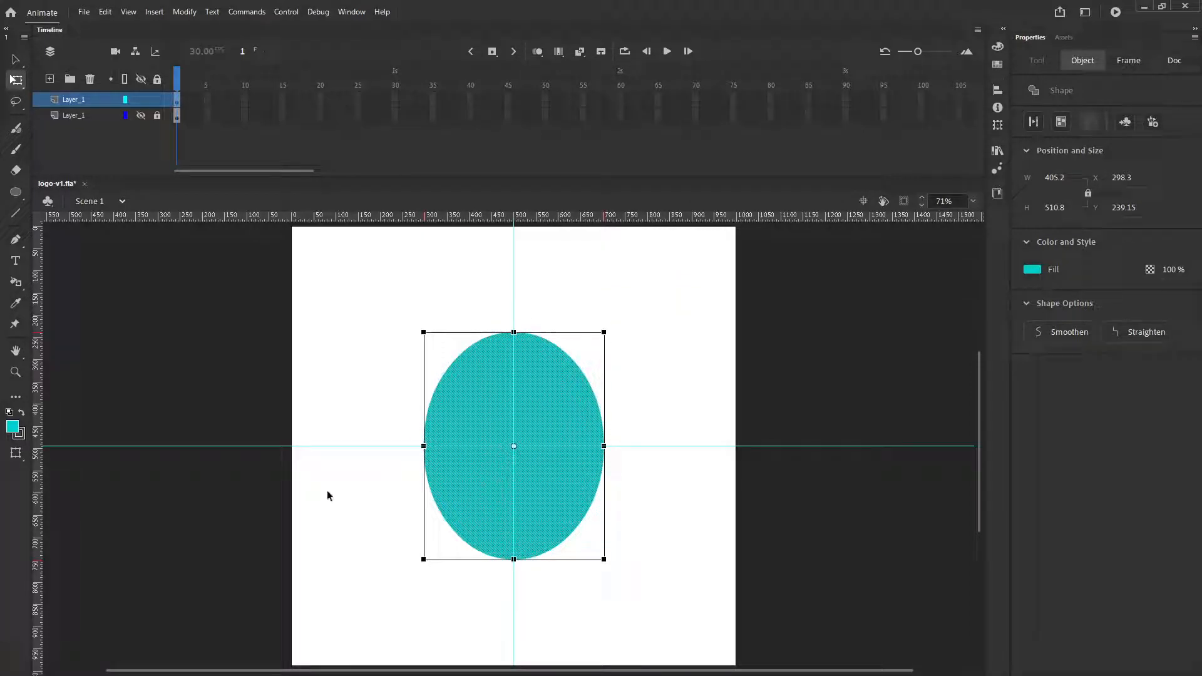
pyautogui.moveTo(491, 411); pyautogui.dragTo(485, 353)
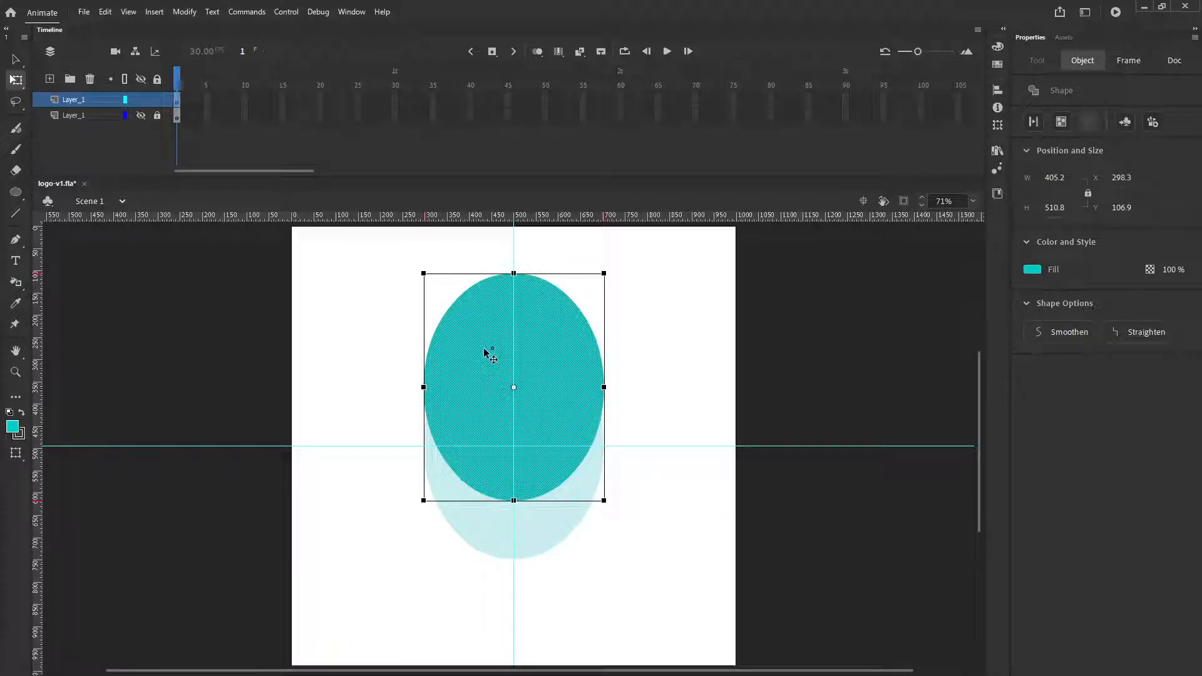
pyautogui.moveTo(484, 352); pyautogui.dragTo(485, 351)
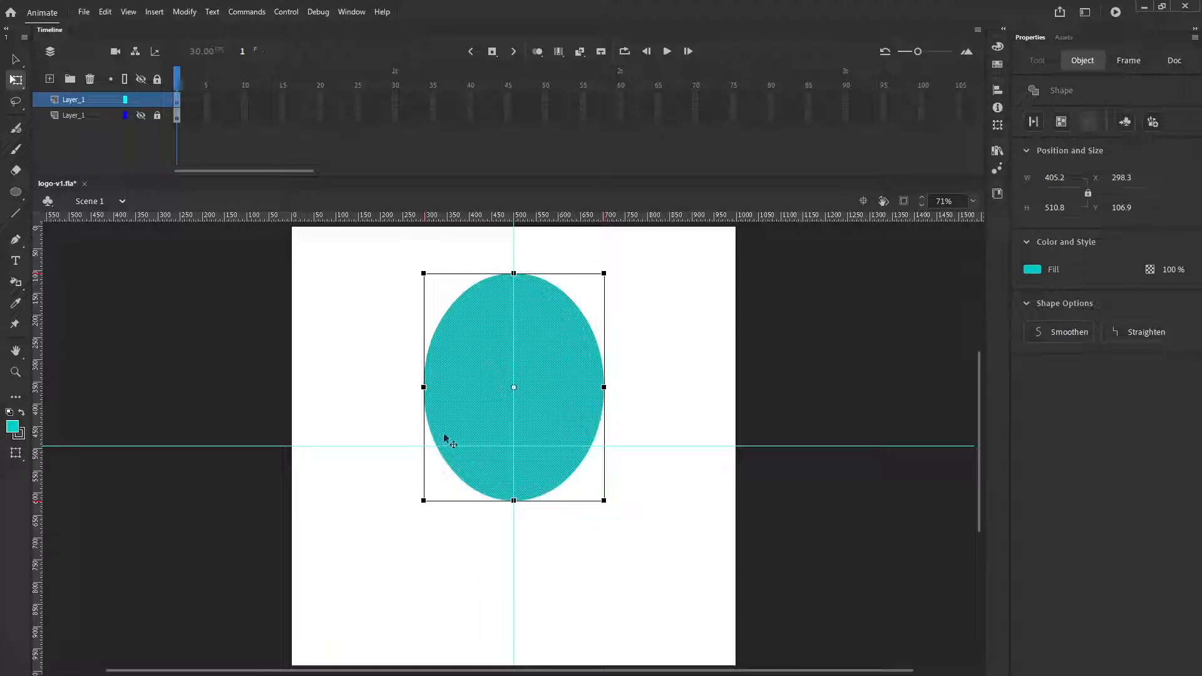
pyautogui.moveTo(423, 273); pyautogui.dragTo(432, 317)
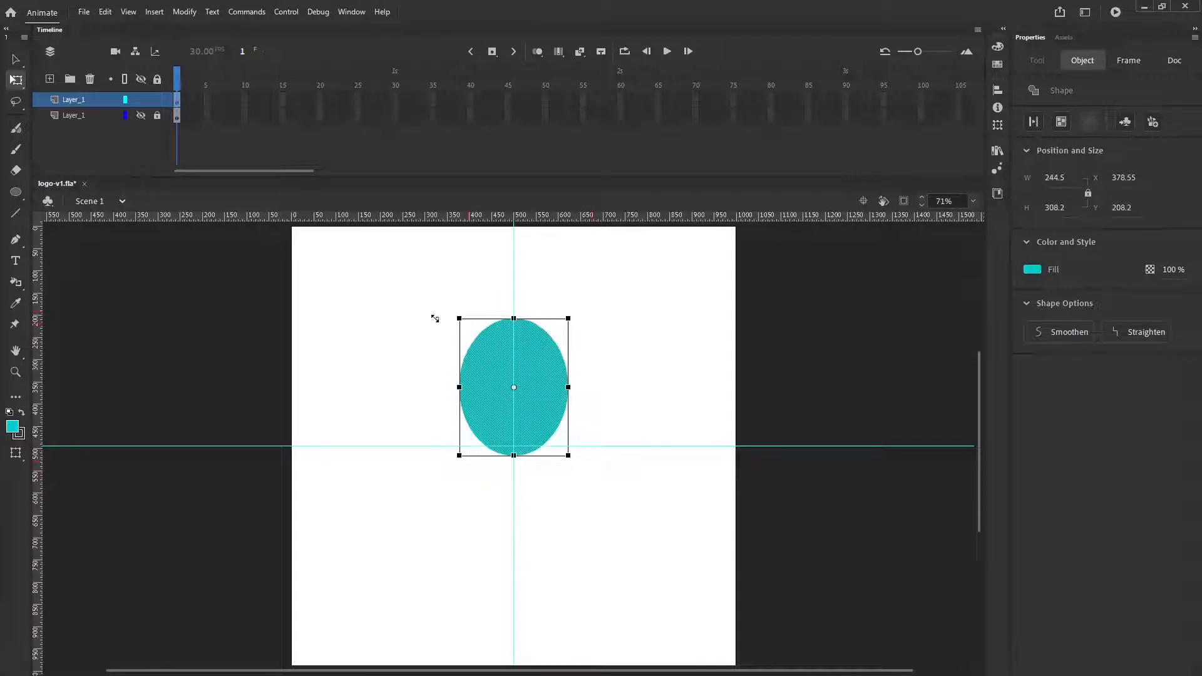
pyautogui.moveTo(507, 370); pyautogui.dragTo(496, 348)
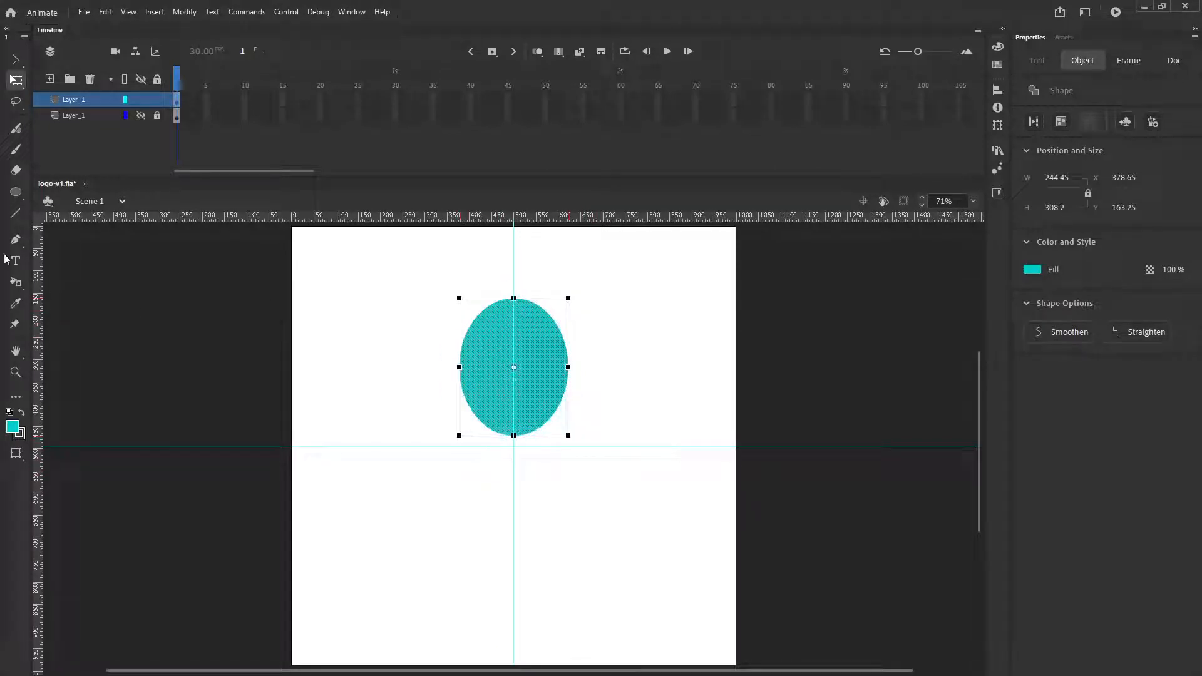
# Step: Add a new layer above the teal oval's layer and set the Oval tool's fill to blue
pyautogui.click(15, 191)
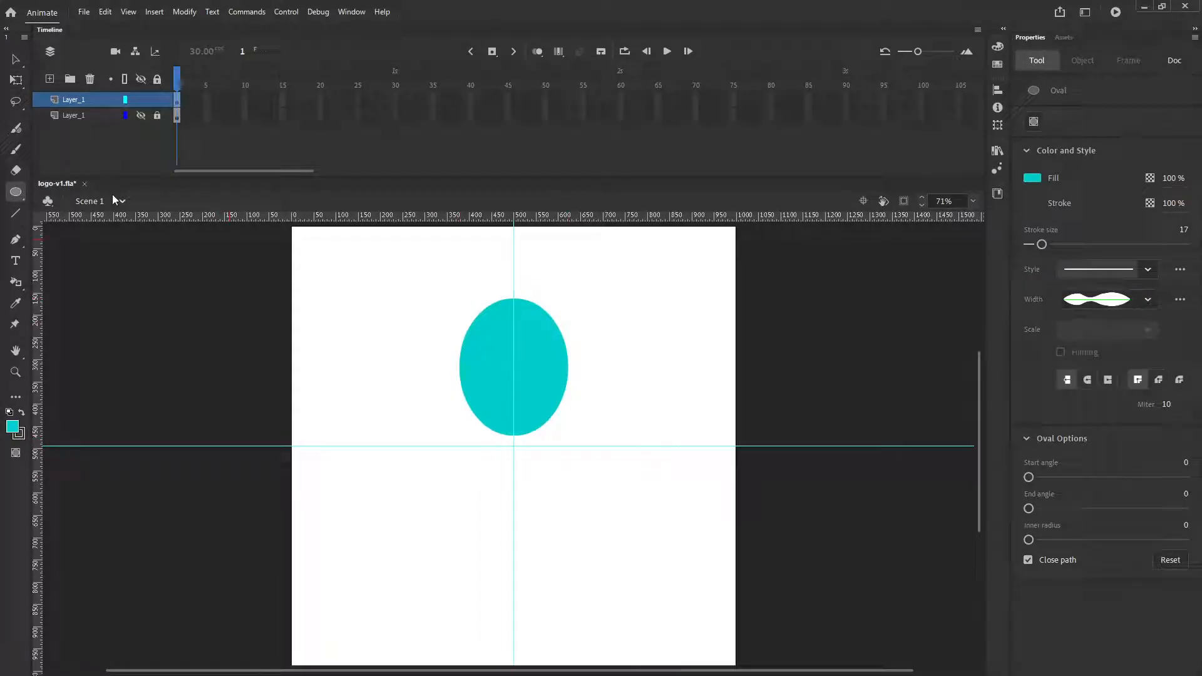
pyautogui.click(49, 79)
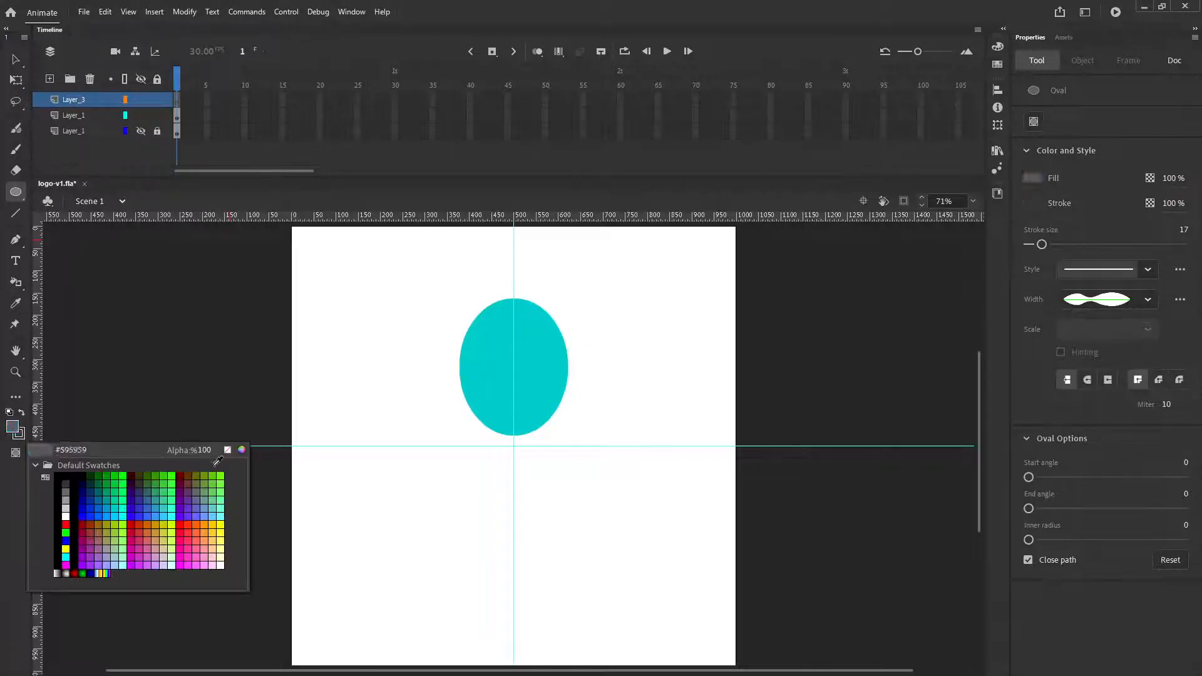
pyautogui.click(11, 426)
pyautogui.click(137, 515)
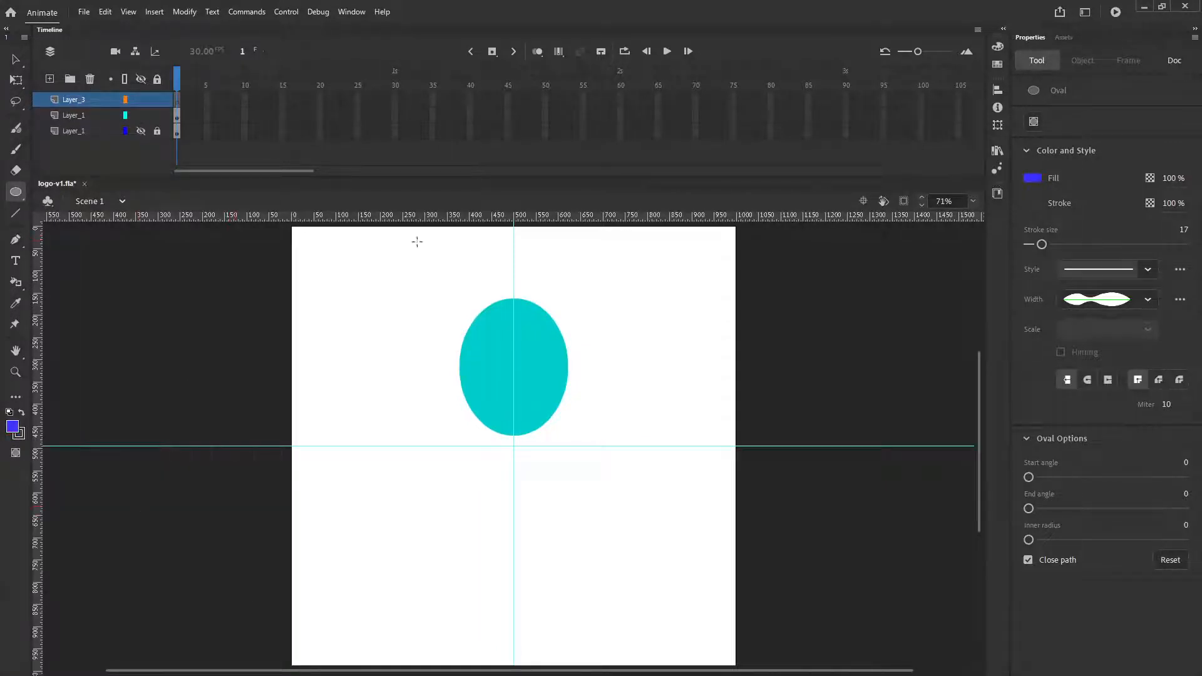
# Step: Draw a trial circle over the top of the teal oval, undo it, and set the Oval tool's stroke to none
pyautogui.moveTo(474, 253); pyautogui.dragTo(550, 335)
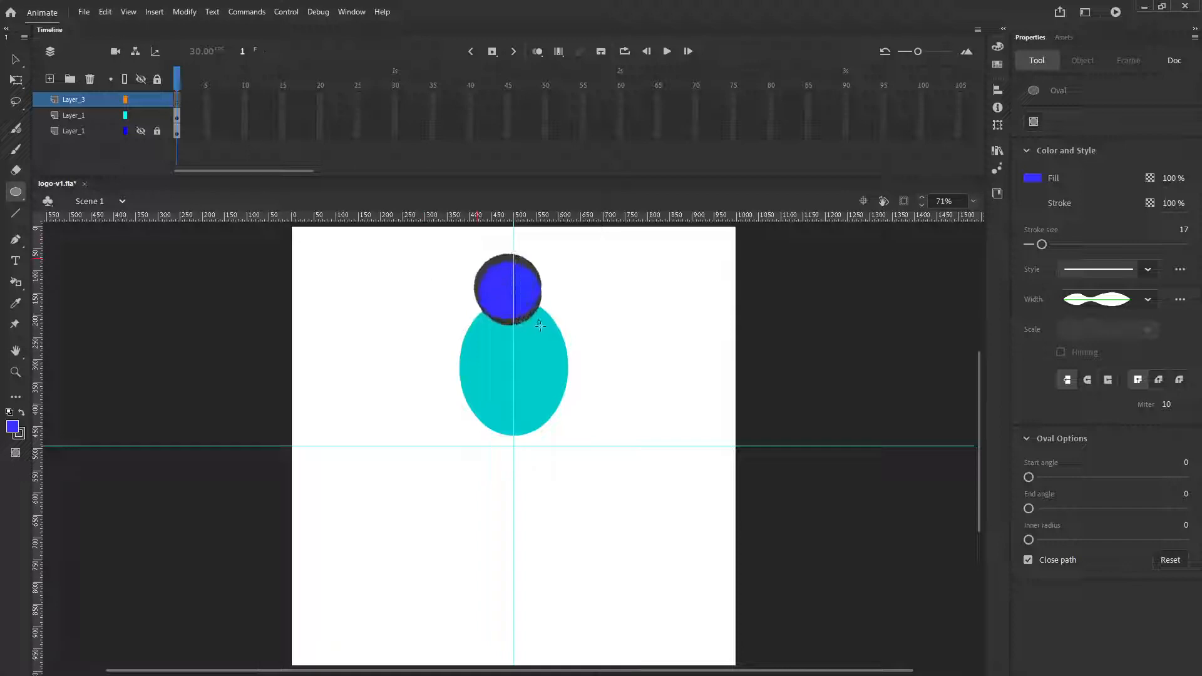
pyautogui.hotkey('ctrl', 'z')
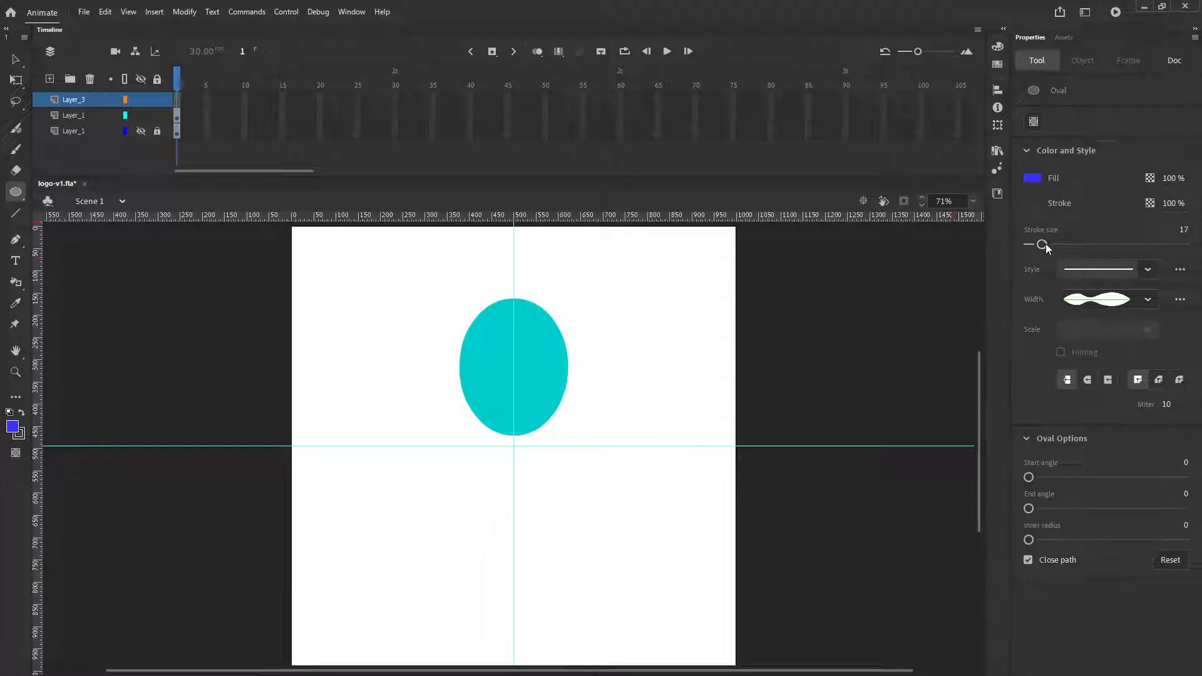
pyautogui.click(1034, 203)
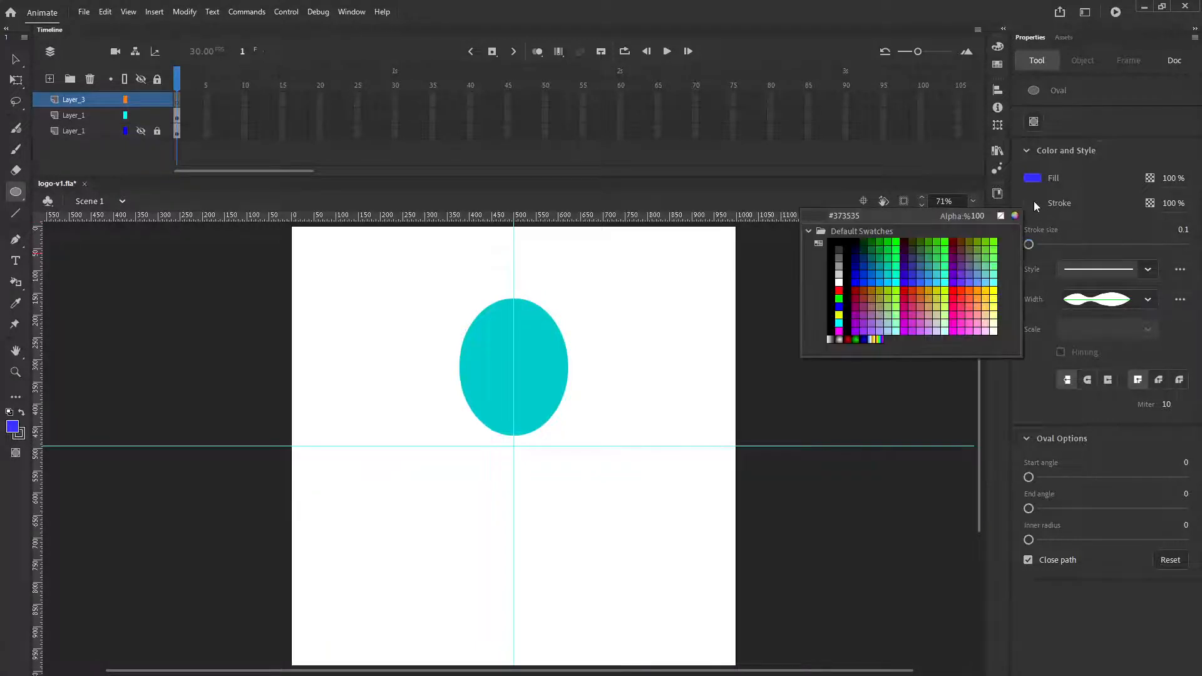
pyautogui.click(1000, 216)
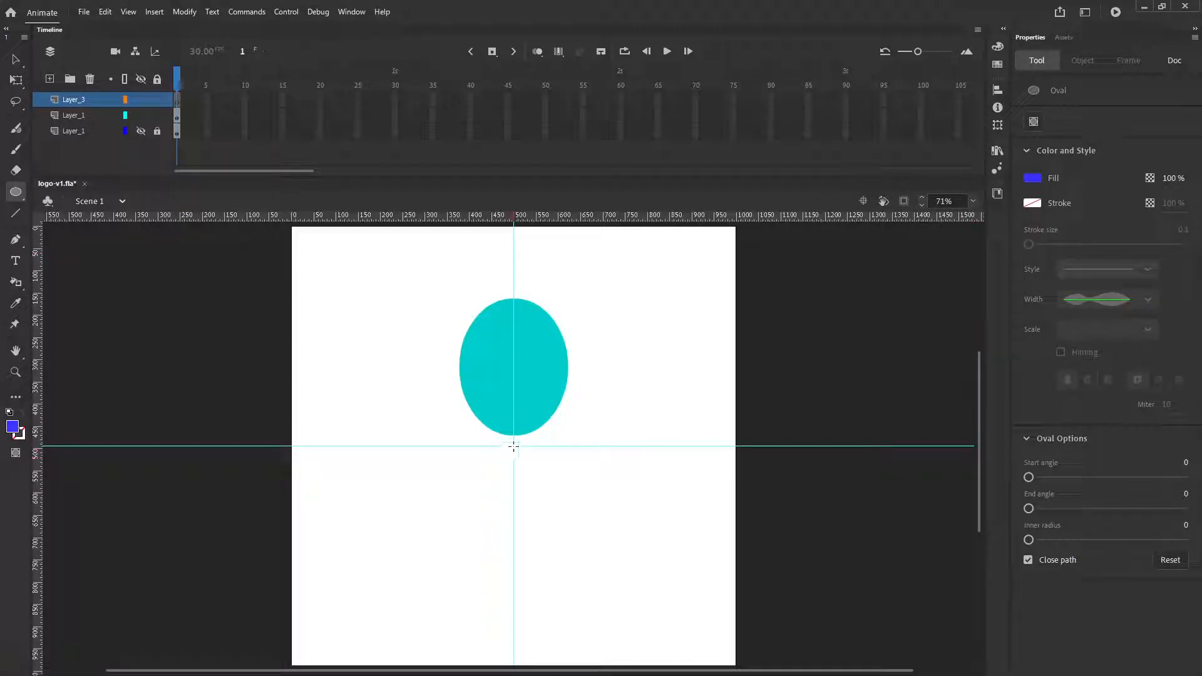
# Step: Draw a blue circle about 260 px across on the new layer, centred on the intersection of the two guides
pyautogui.moveTo(513, 446); pyautogui.dragTo(598, 481)
pyautogui.moveTo(580, 467); pyautogui.dragTo(570, 459)
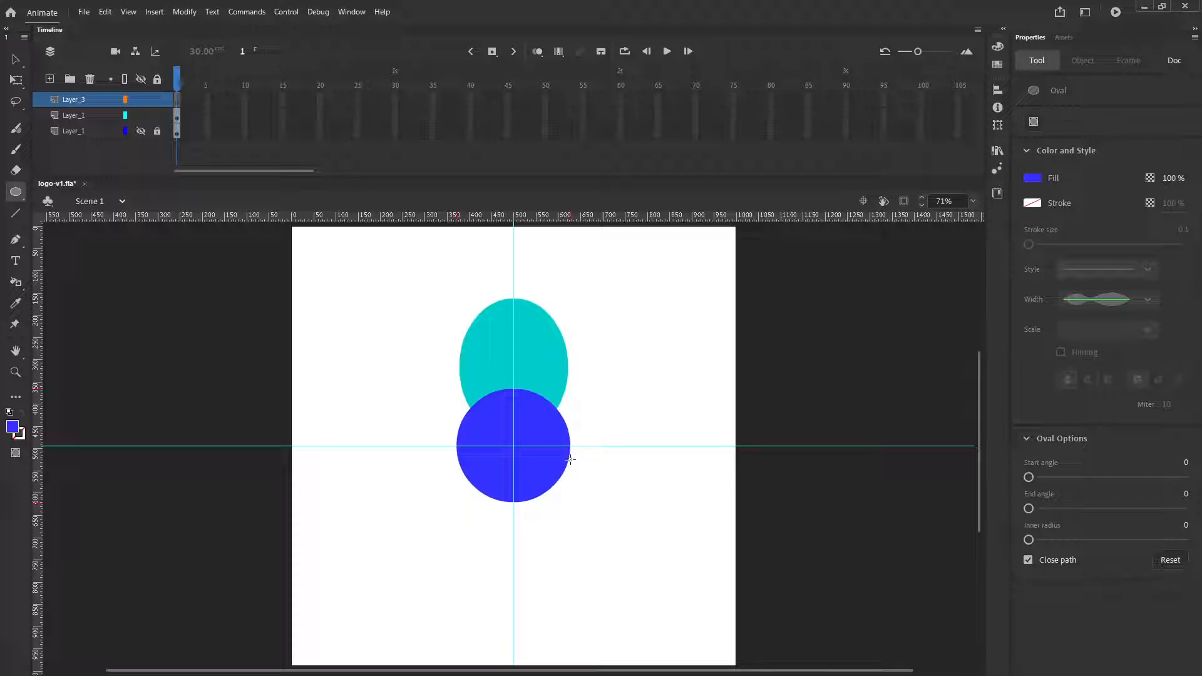
pyautogui.moveTo(570, 460); pyautogui.dragTo(571, 462)
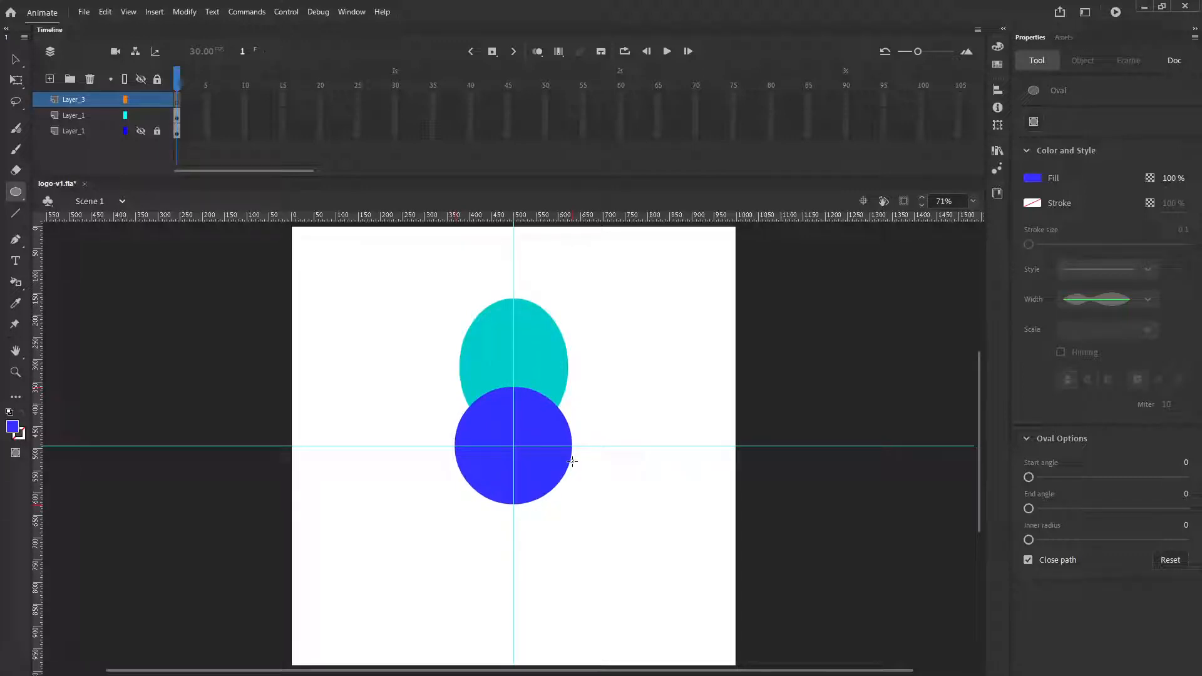
# Step: Draw a blue circle about 250 px wide, centred on the guide intersection and overlapping the lower part of the turquoise oval
pyautogui.moveTo(572, 461); pyautogui.dragTo(570, 459)
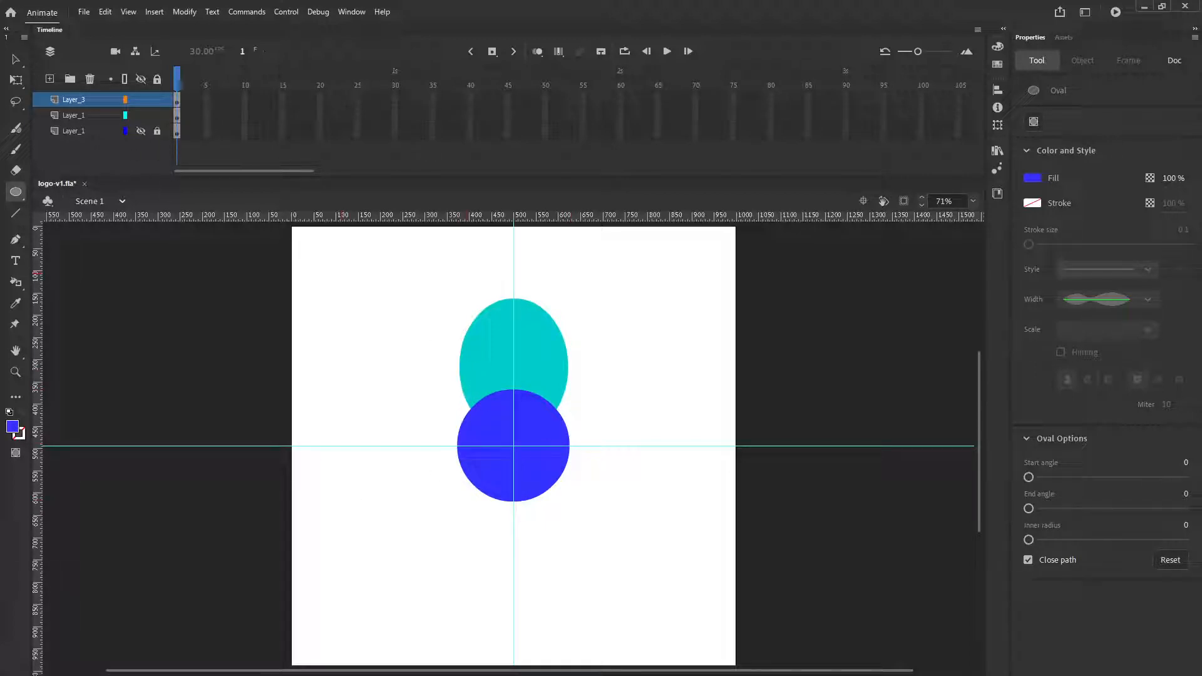
# Step: Try drawing a green circle about 86 px wide beside the left junction of the turquoise oval and the blue circle
pyautogui.click(14, 428)
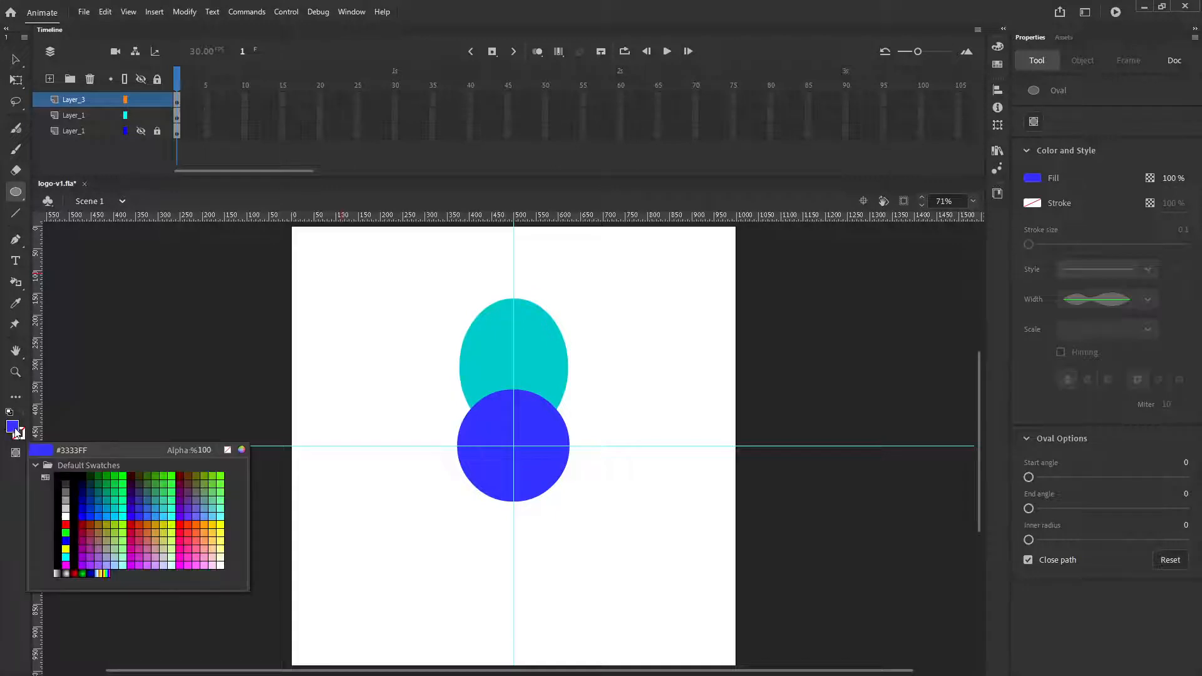
pyautogui.click(163, 500)
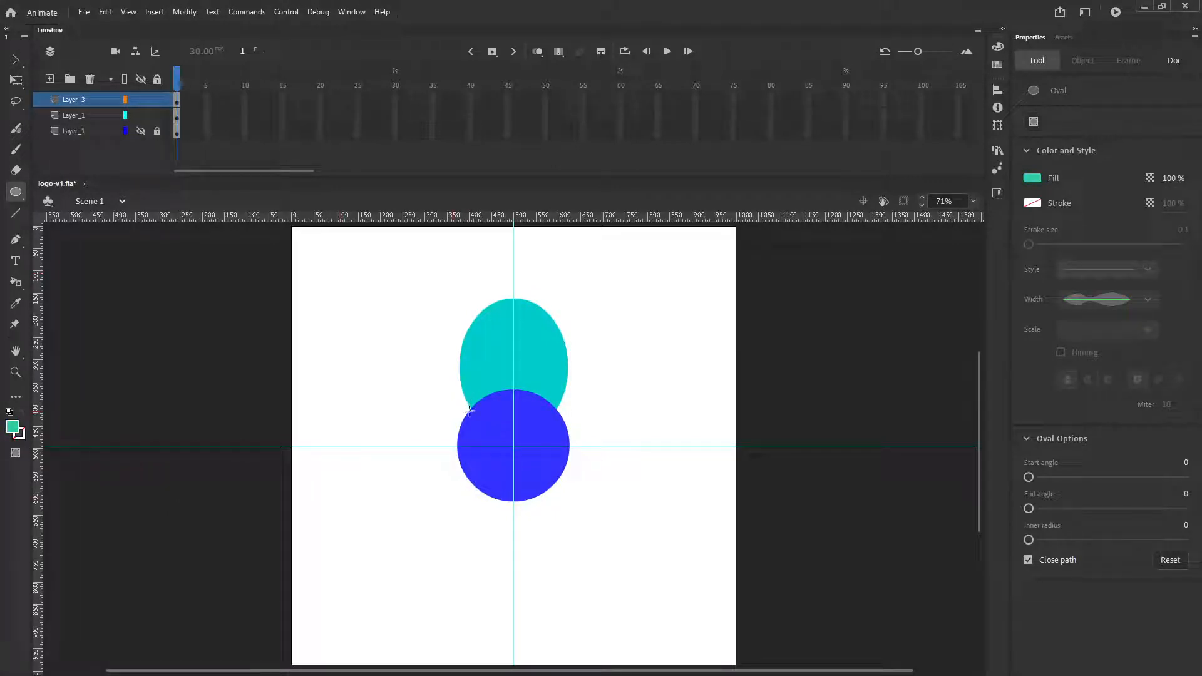
pyautogui.moveTo(479, 417); pyautogui.dragTo(440, 388)
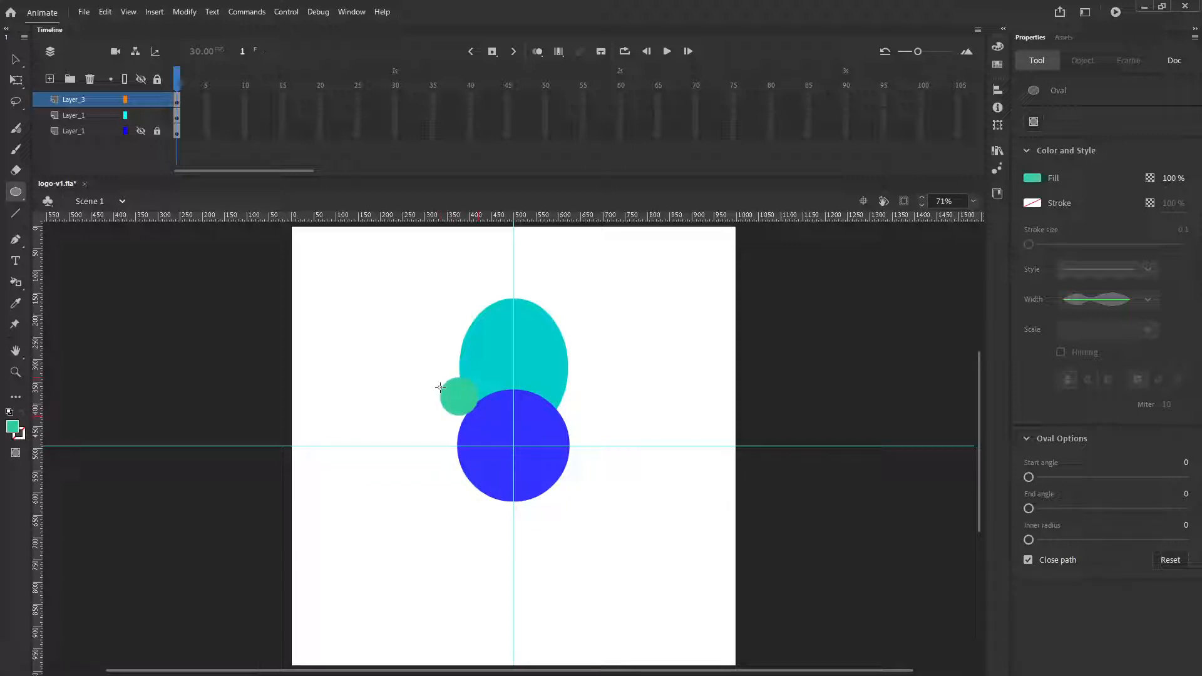
pyautogui.press('v')
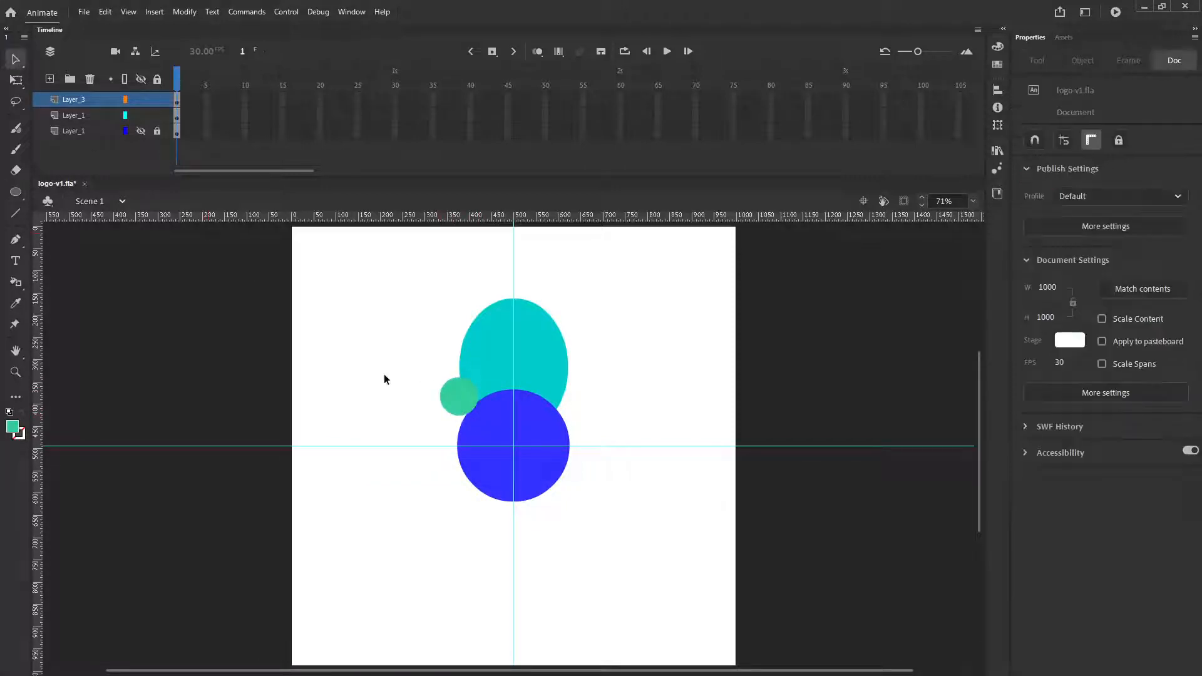
# Step: Nudge the small green circle right and slightly down over the left junction of the oval and the blue circle
pyautogui.click(444, 395)
pyautogui.press('Right')
pyautogui.press('Right')
pyautogui.press('Right')
pyautogui.press('Right')
pyautogui.press('Right')
pyautogui.press('Right')
pyautogui.press('Right')
pyautogui.press('Right')
pyautogui.press('Right')
pyautogui.press('Right')
pyautogui.press('Right')
pyautogui.press('Right')
pyautogui.press('Right')
pyautogui.press('Right')
pyautogui.press('Right')
pyautogui.press('Right')
pyautogui.press('Right')
pyautogui.press('Right')
pyautogui.press('Right')
pyautogui.press('Right')
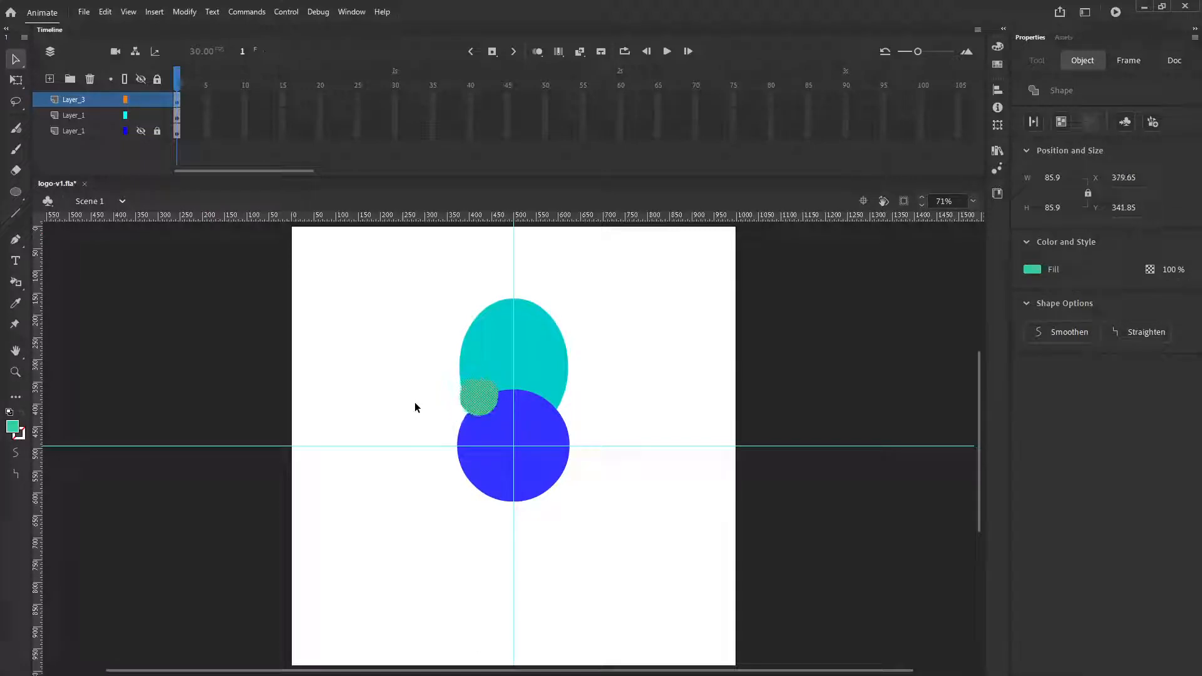
pyautogui.press('Down')
pyautogui.press('Down')
pyautogui.press('Down')
pyautogui.press('Down')
pyautogui.click(361, 311)
# Step: Pull the small green circle away from the other shapes, and undo both the move and the circle itself
pyautogui.click(477, 400)
pyautogui.moveTo(477, 400); pyautogui.dragTo(419, 398)
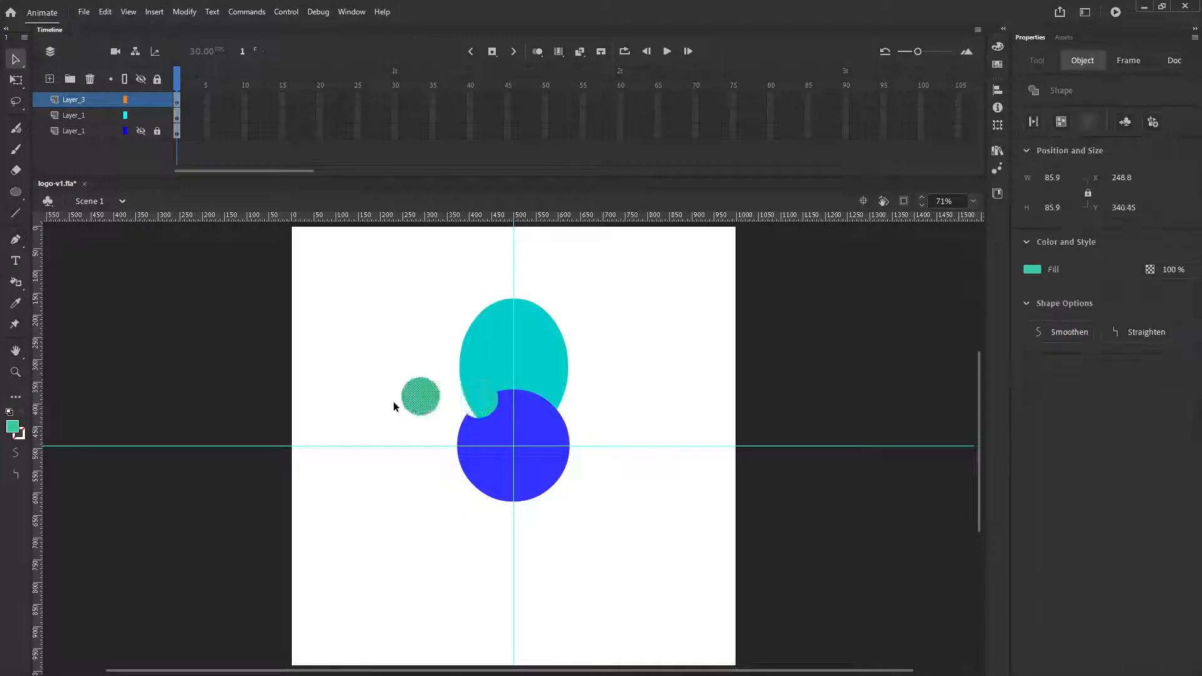
pyautogui.hotkey('ctrl', 'z')
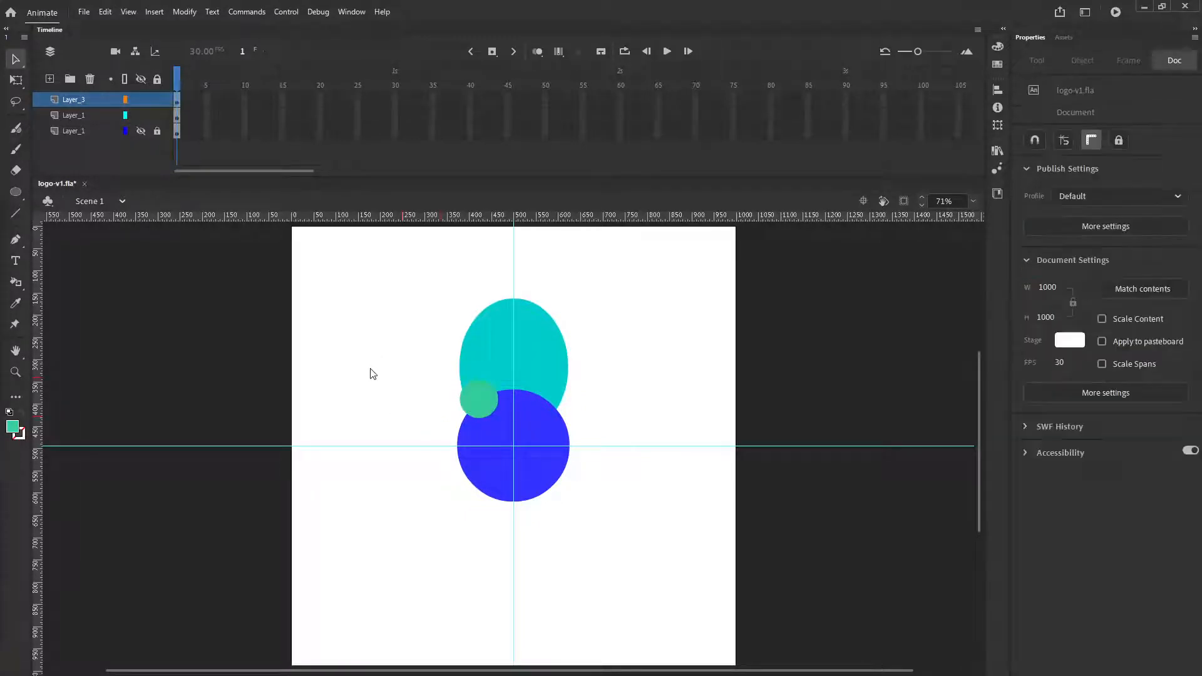
pyautogui.hotkey('ctrl', 'z')
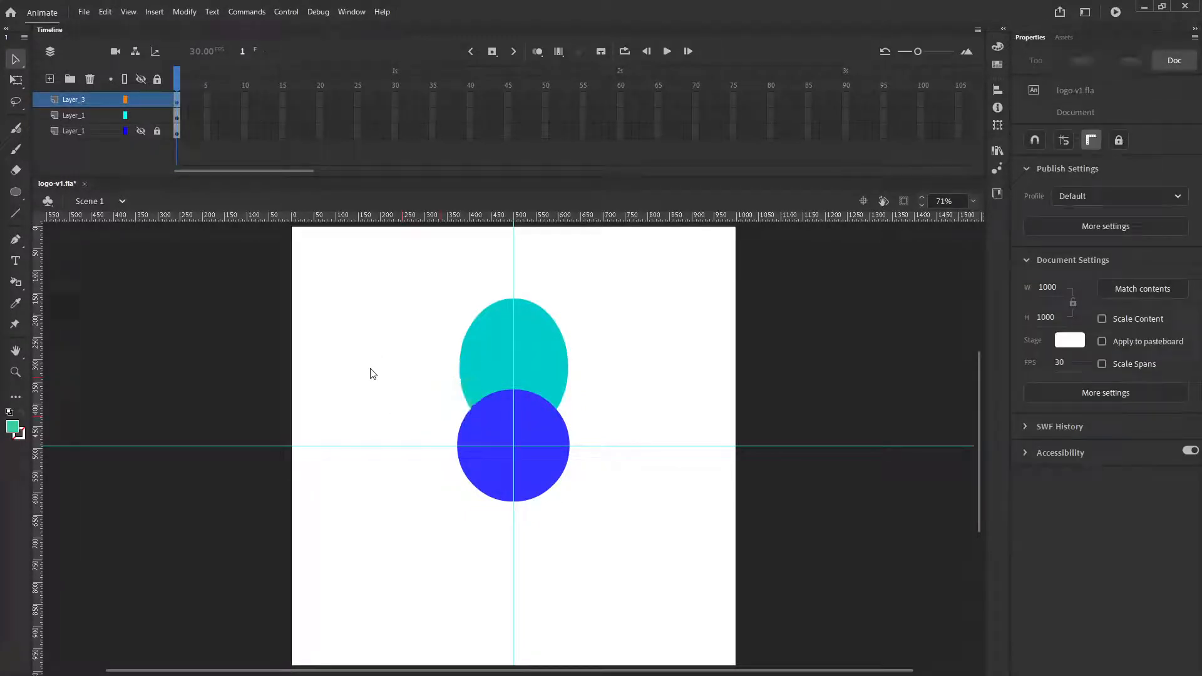
# Step: Lock the layers holding the turquoise oval and the blue circle, and add a new layer above them
pyautogui.click(157, 115)
pyautogui.click(157, 99)
pyautogui.click(50, 79)
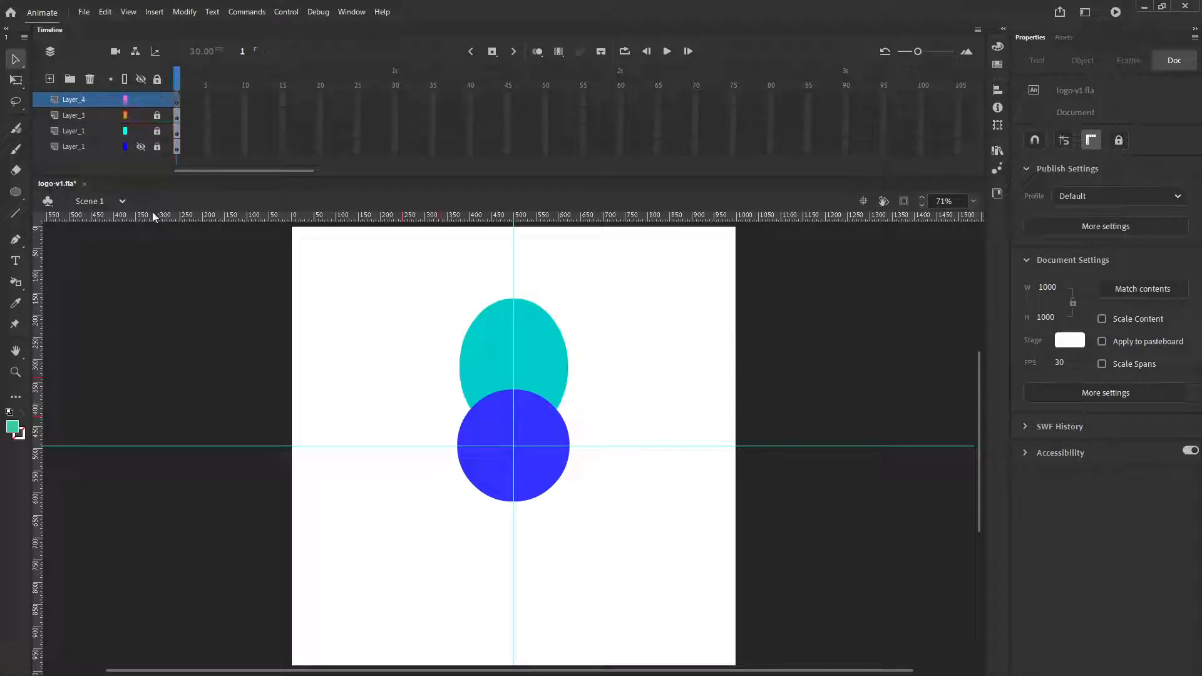
pyautogui.hotkey('ctrl', 'y')
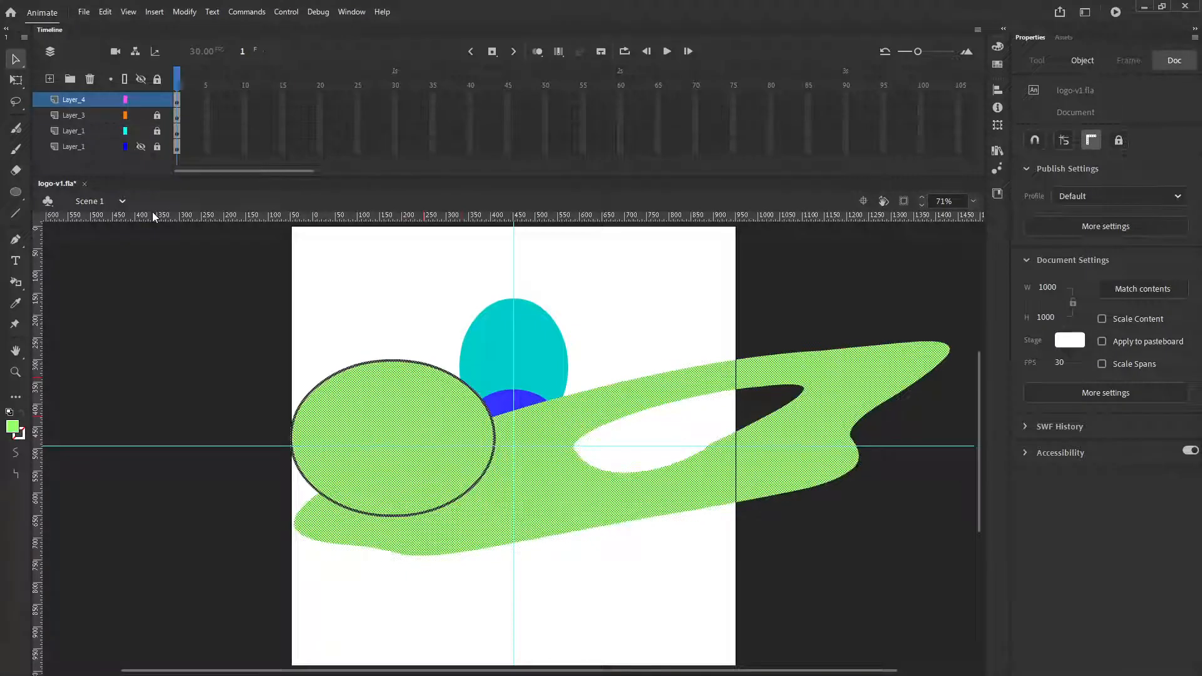
pyautogui.hotkey('ctrl', 'z')
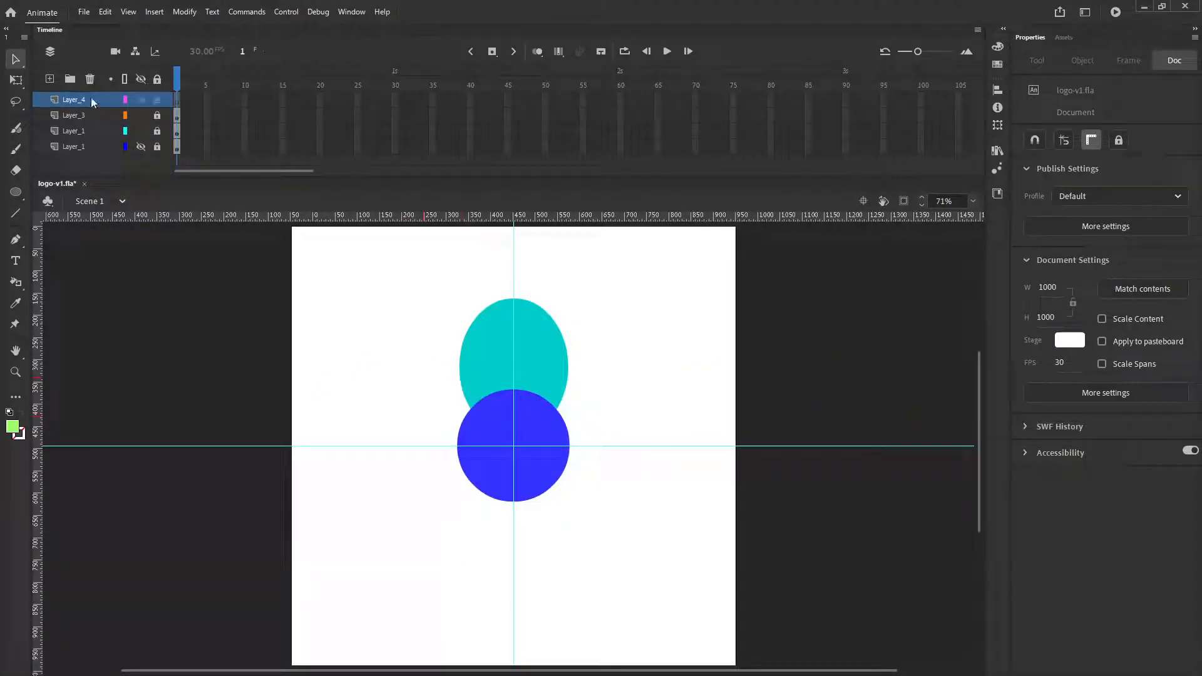
# Step: Draw a light green circle about 86 px wide on the new layer, over the blue circle's upper-left edge
pyautogui.click(16, 192)
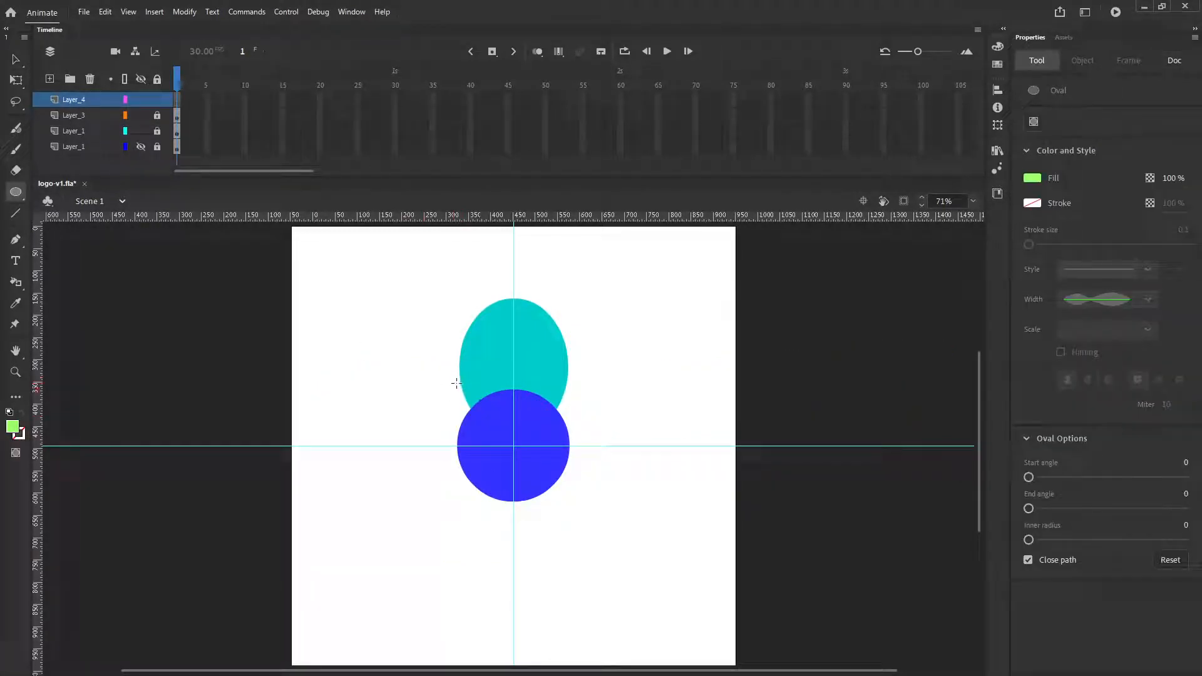
pyautogui.moveTo(457, 383); pyautogui.dragTo(494, 421)
pyautogui.click(16, 59)
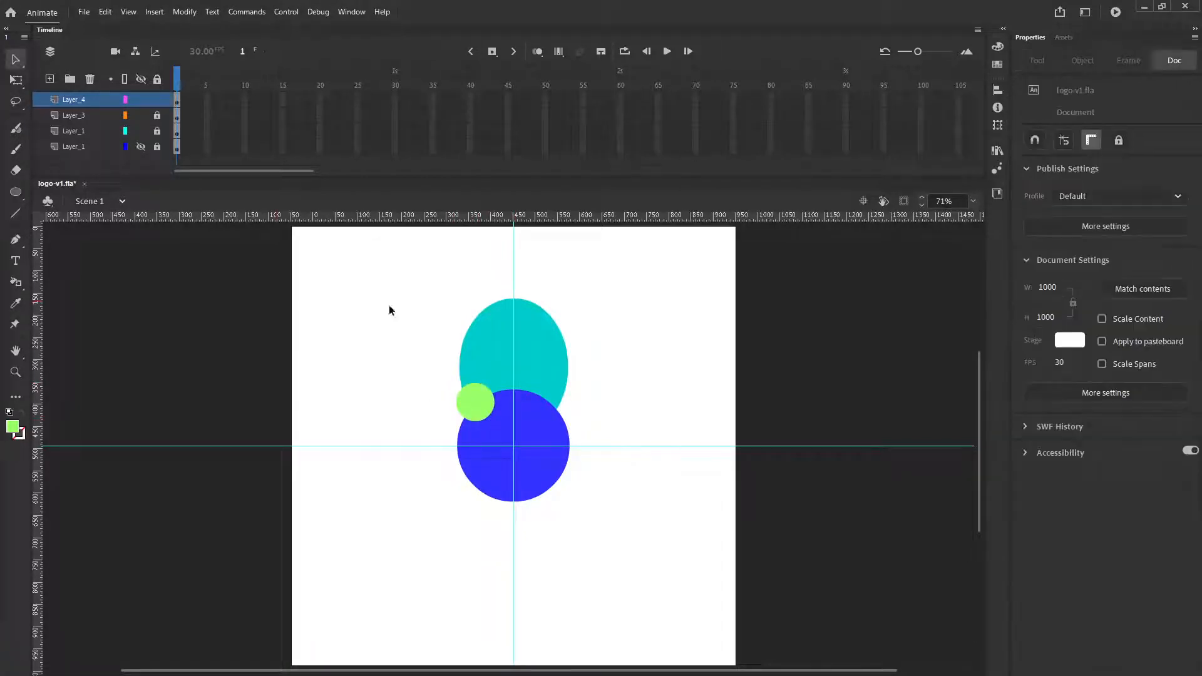
# Step: Duplicate the light green circle and place the copy level with it at the blue circle's upper-right edge
pyautogui.click(480, 401)
pyautogui.hotkey('ctrl', 'v')
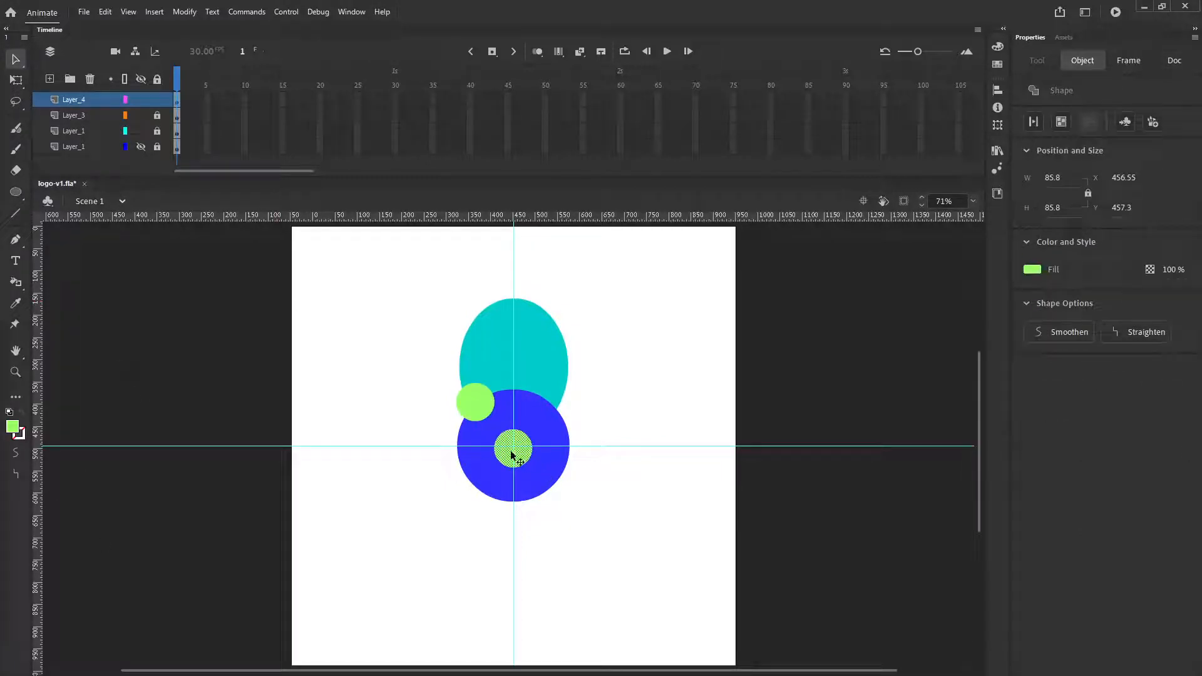
pyautogui.moveTo(514, 449); pyautogui.dragTo(548, 408)
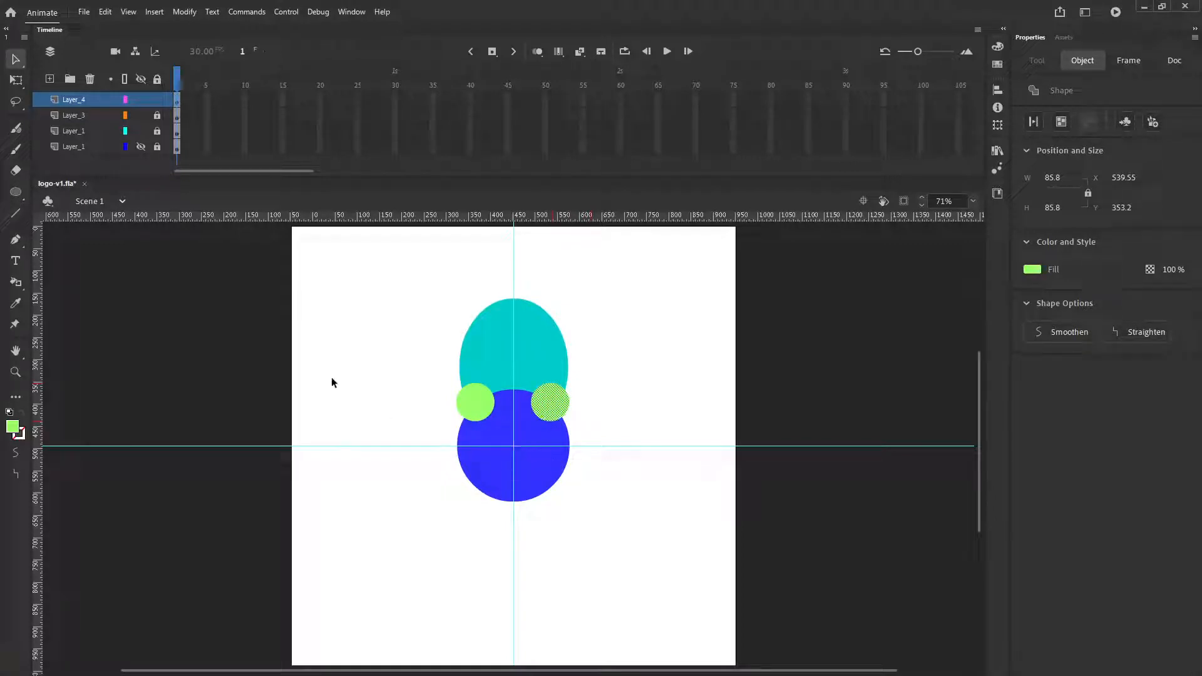
# Step: Set the left green circle's X position to 371 and compare its placement with the right green circle's
pyautogui.click(472, 405)
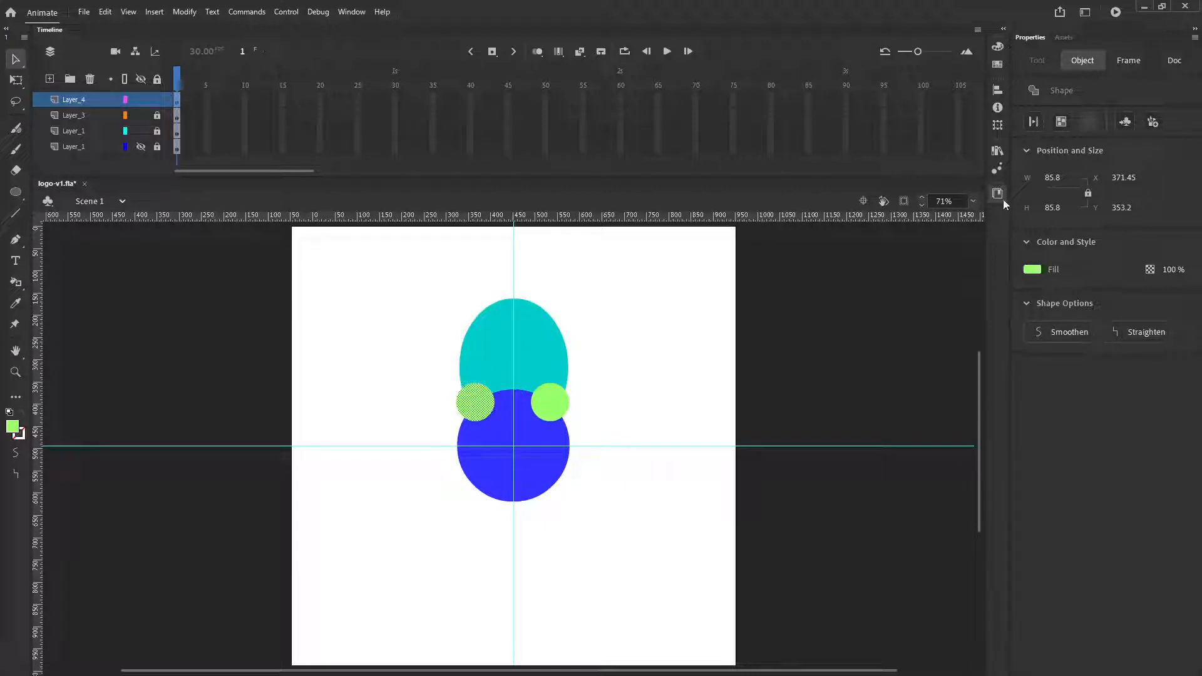
pyautogui.click(1121, 180)
pyautogui.write('371')
pyautogui.click(549, 405)
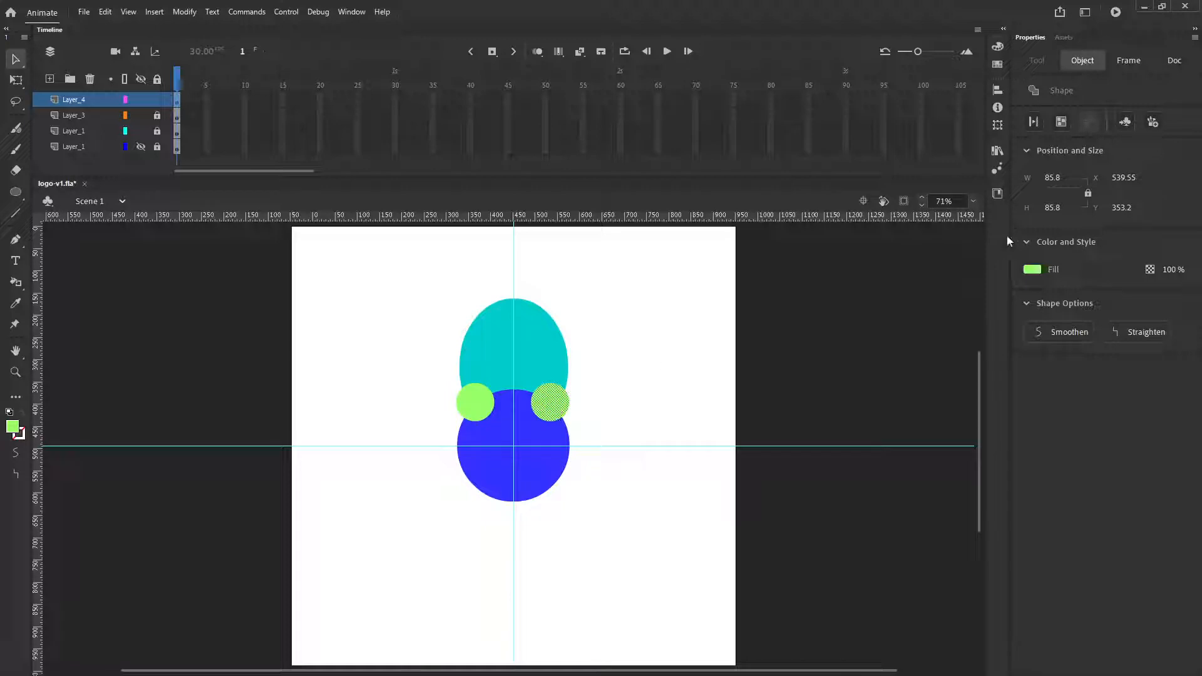
pyautogui.click(469, 401)
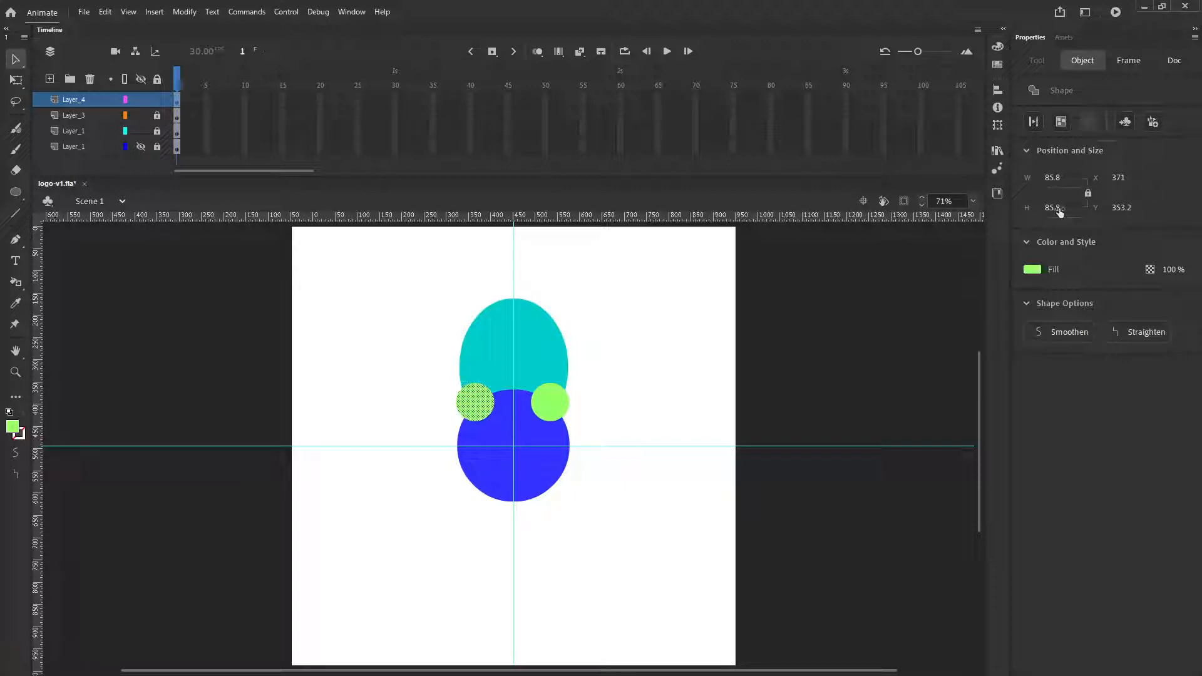
pyautogui.click(407, 375)
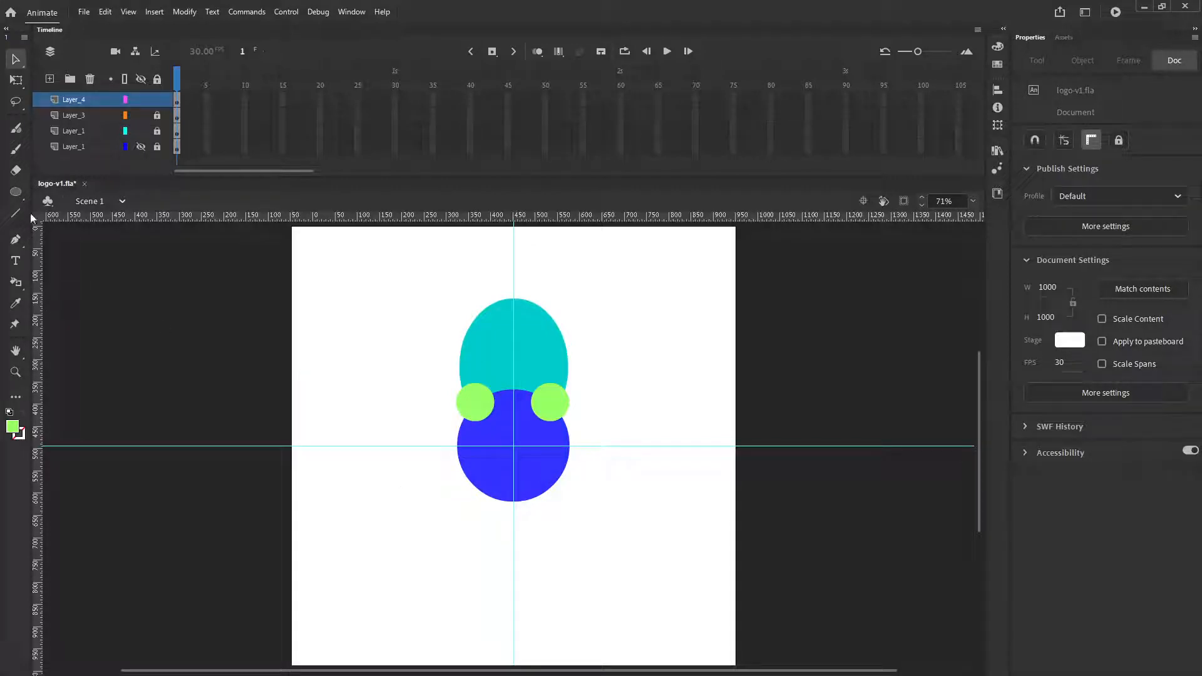
# Step: Add another layer and draw a white circle about 42 px wide inside the left green circle
pyautogui.click(20, 193)
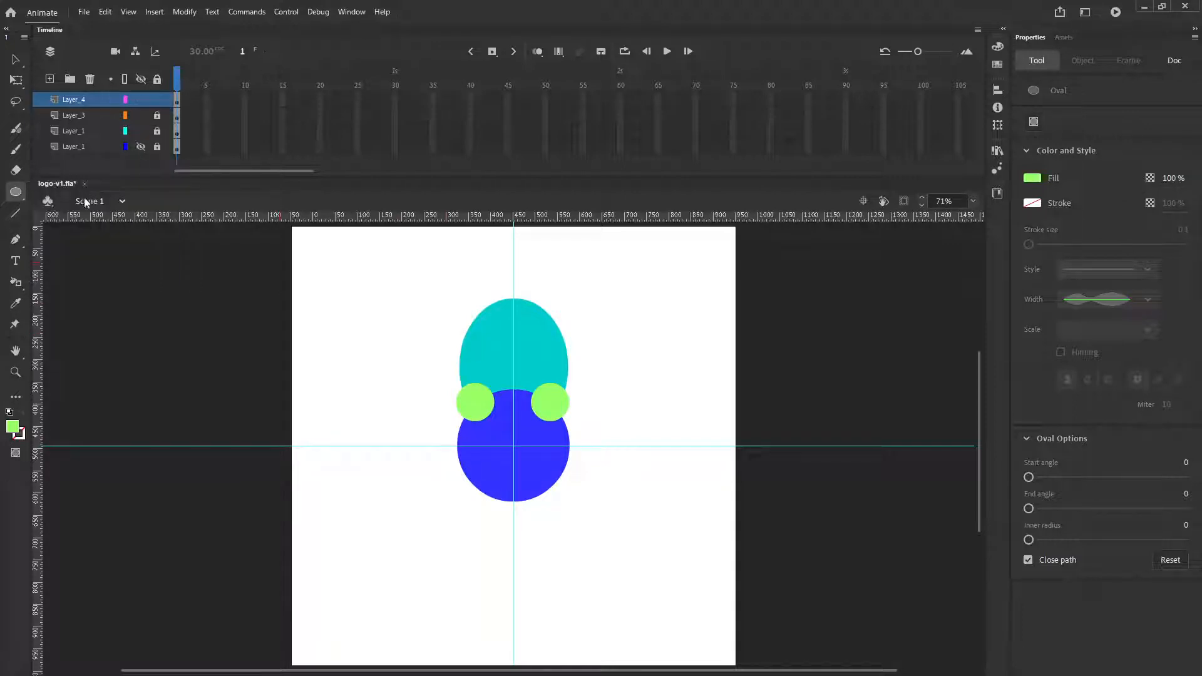
pyautogui.click(50, 78)
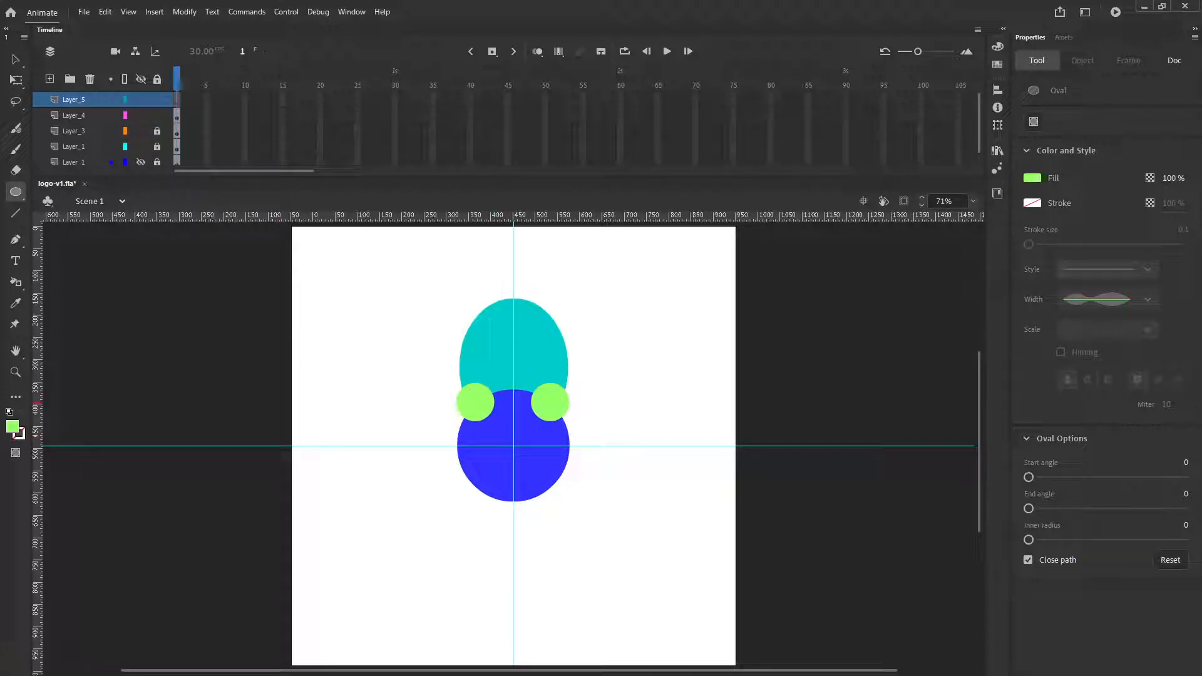
pyautogui.click(12, 427)
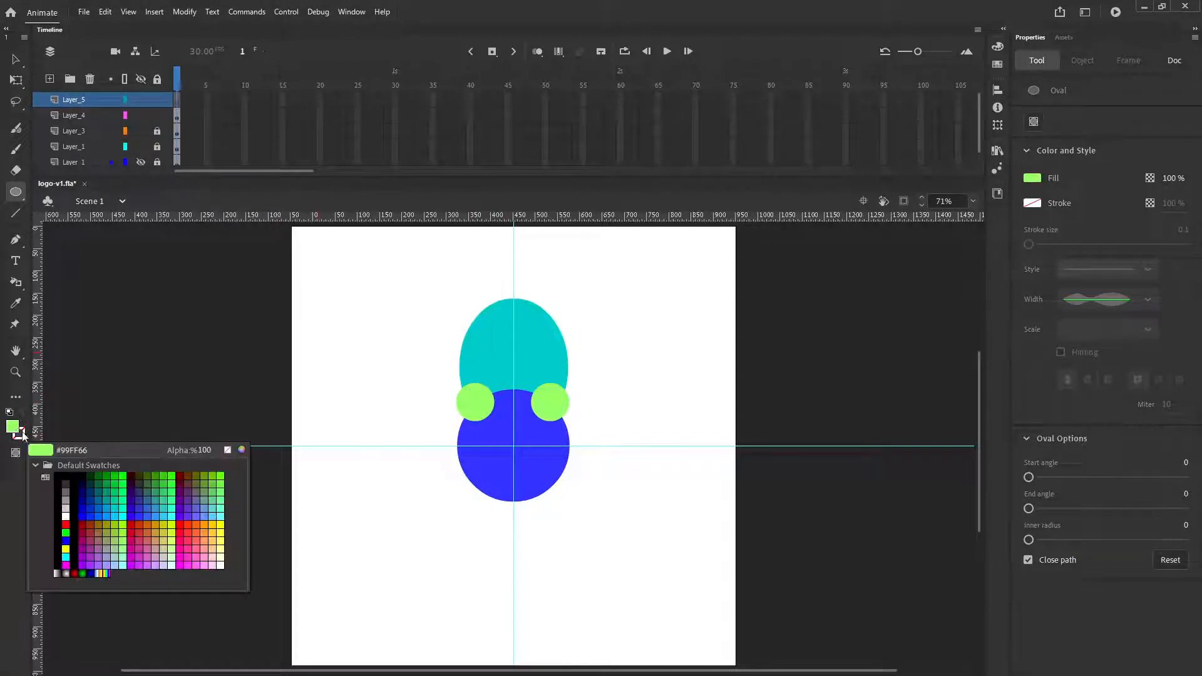
pyautogui.click(66, 516)
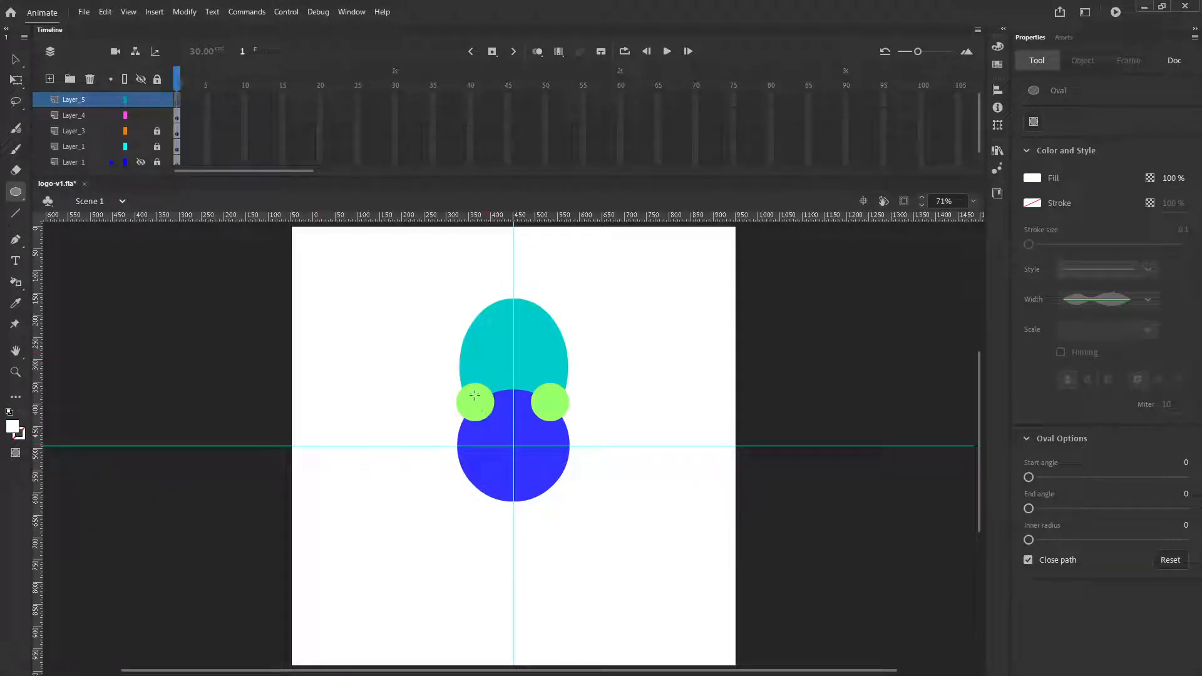
pyautogui.moveTo(467, 393); pyautogui.dragTo(487, 412)
pyautogui.click(15, 59)
# Step: Nudge the white circle slightly left and up to centre it within the left green circle
pyautogui.click(477, 403)
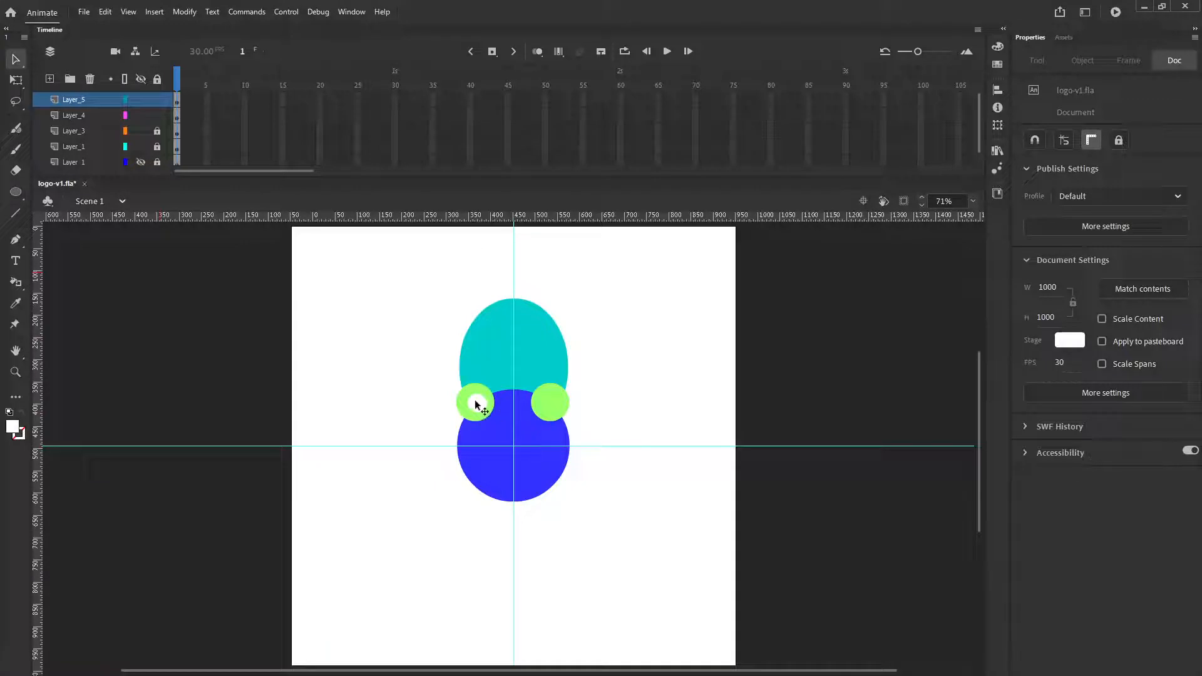
pyautogui.press('Left')
pyautogui.press('Left')
pyautogui.press('Up')
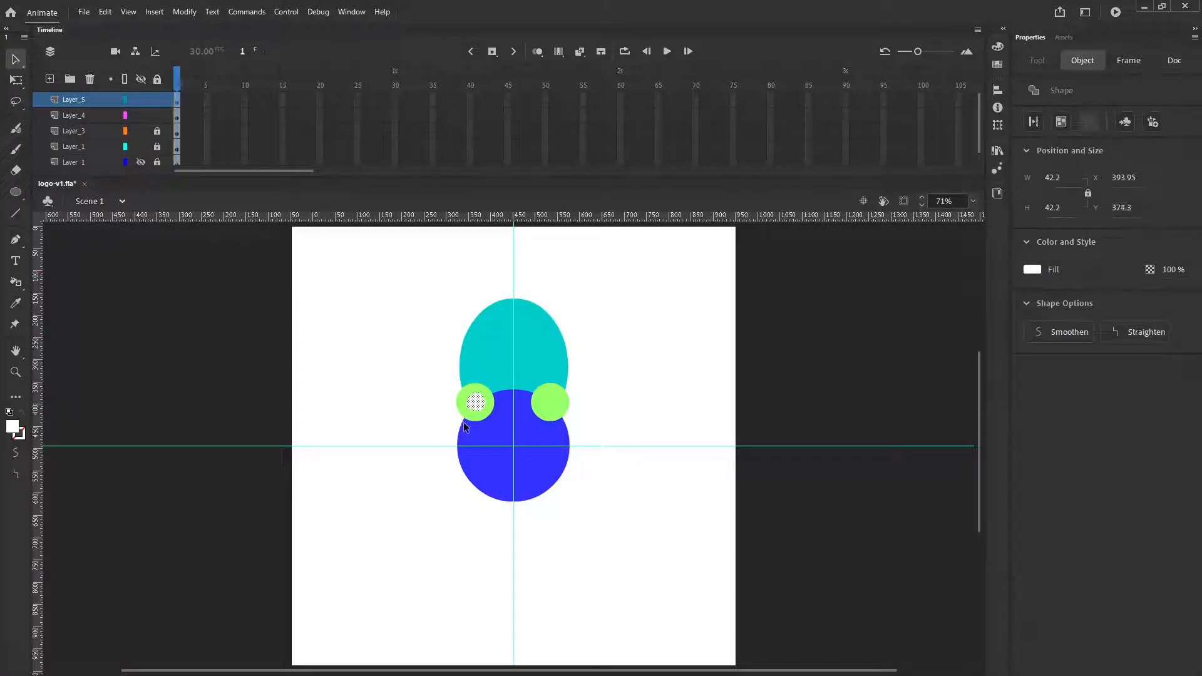
pyautogui.press('Left')
pyautogui.press('Up')
pyautogui.click(364, 415)
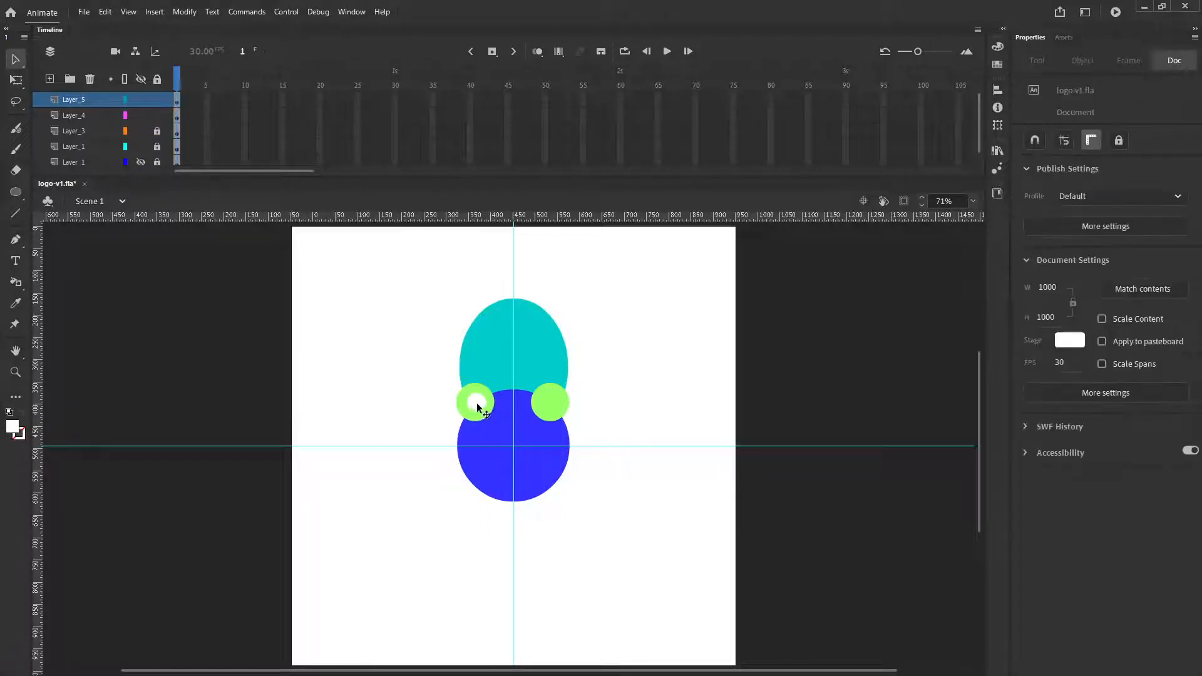
pyautogui.click(475, 403)
pyautogui.click(423, 410)
# Step: Unlock Layer_3 and highlight the artwork on Layer_3, Layer_4 and Layer_5 in turn
pyautogui.click(178, 132)
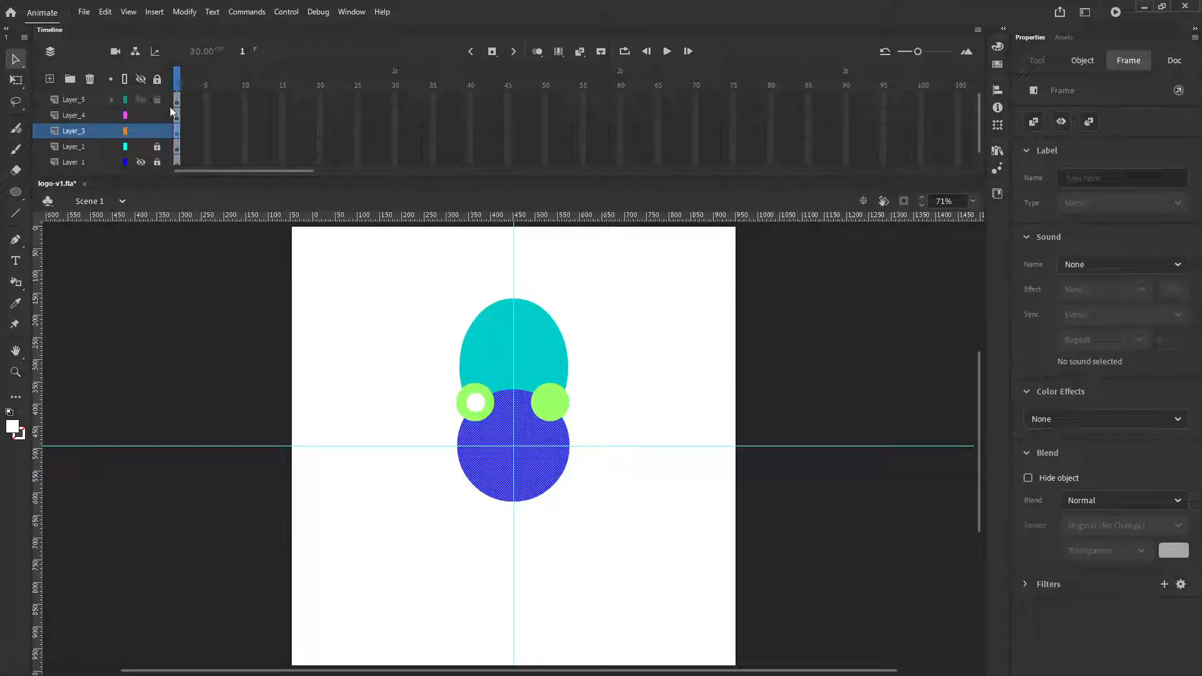
pyautogui.click(177, 115)
pyautogui.click(177, 99)
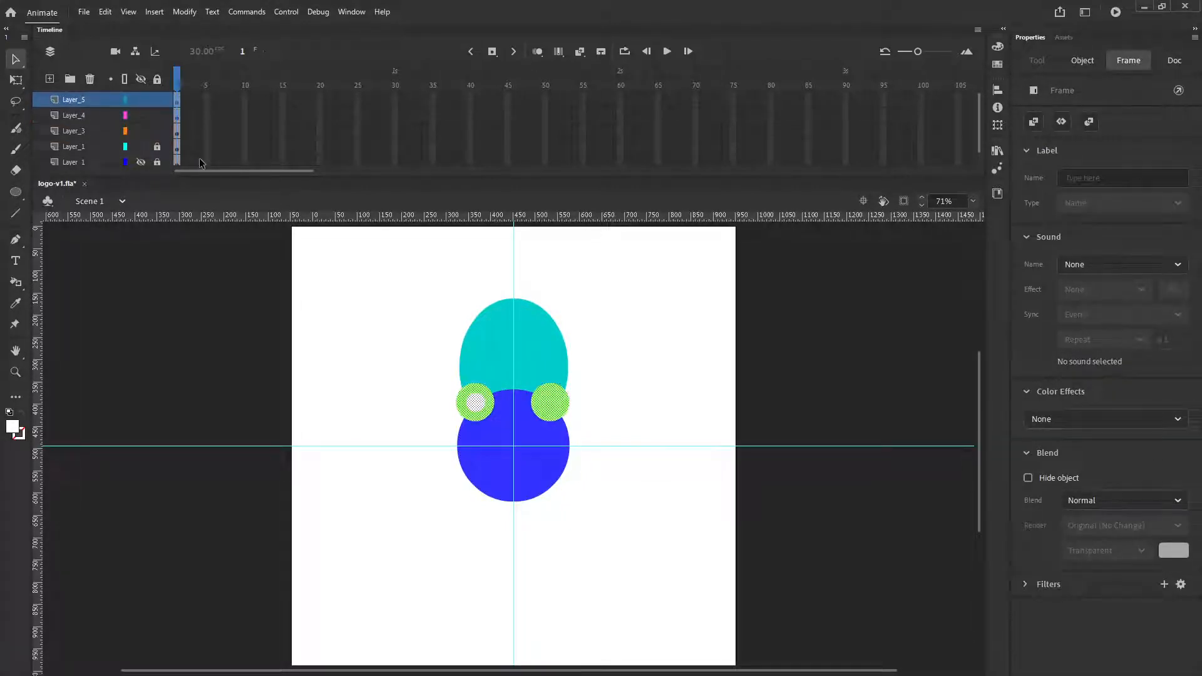
# Step: Select and delete all artwork on the unlocked layers, and undo the deletion
pyautogui.hotkey('ctrl', 'a')
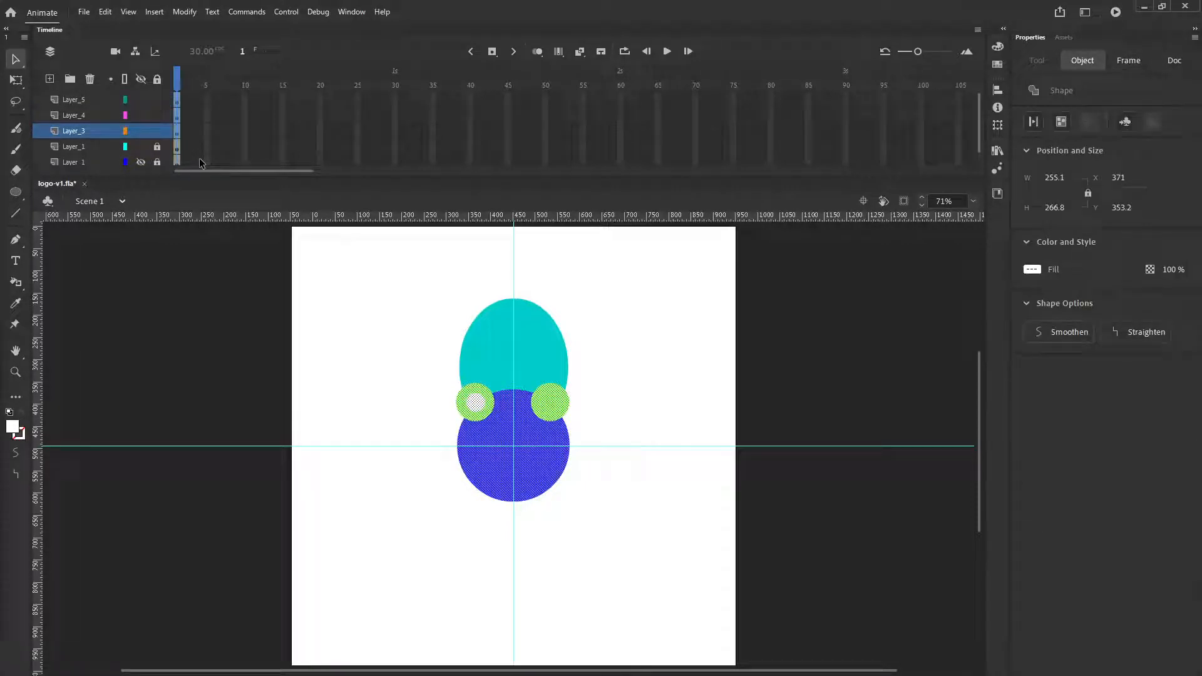
pyautogui.press('Delete')
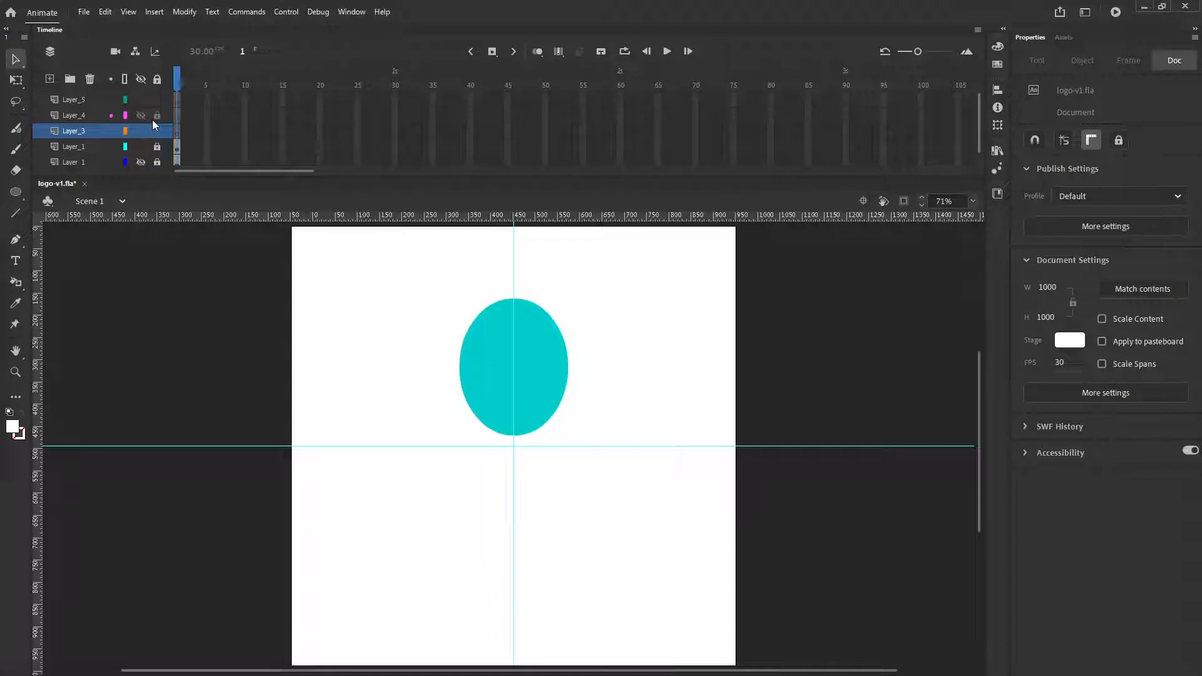
pyautogui.hotkey('ctrl', 'z')
# Step: Unlock the turquoise oval's layer, select and delete all the visible artwork, and undo the deletion
pyautogui.click(156, 144)
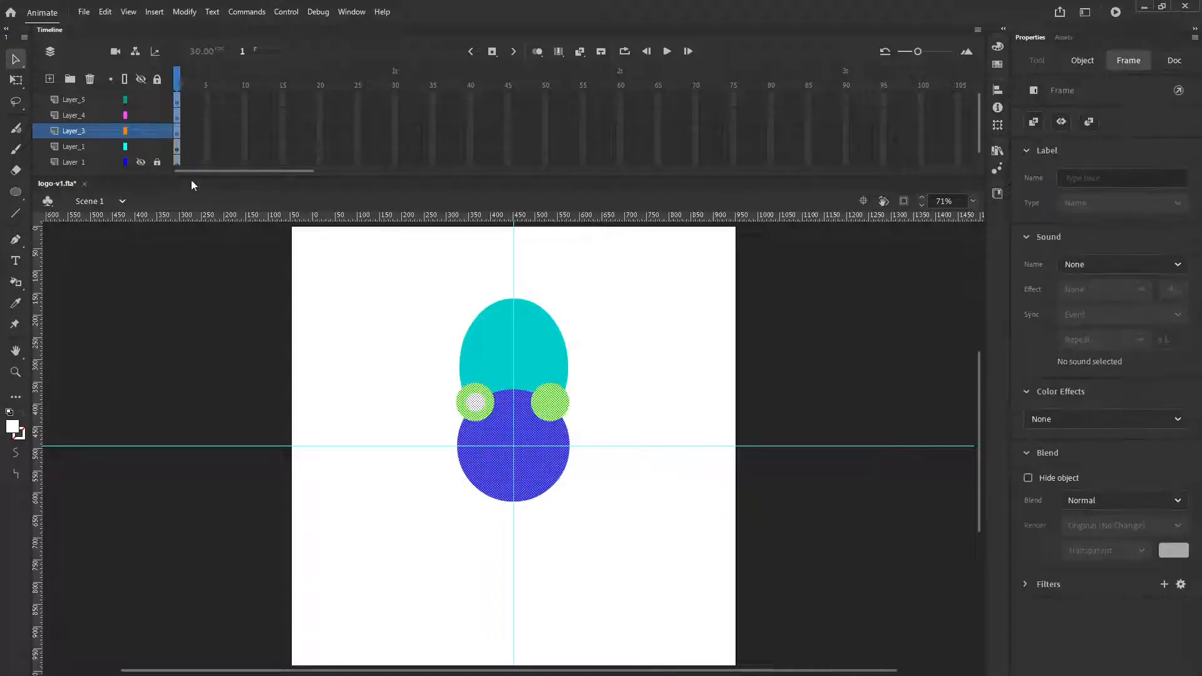
pyautogui.hotkey('ctrl', 'a')
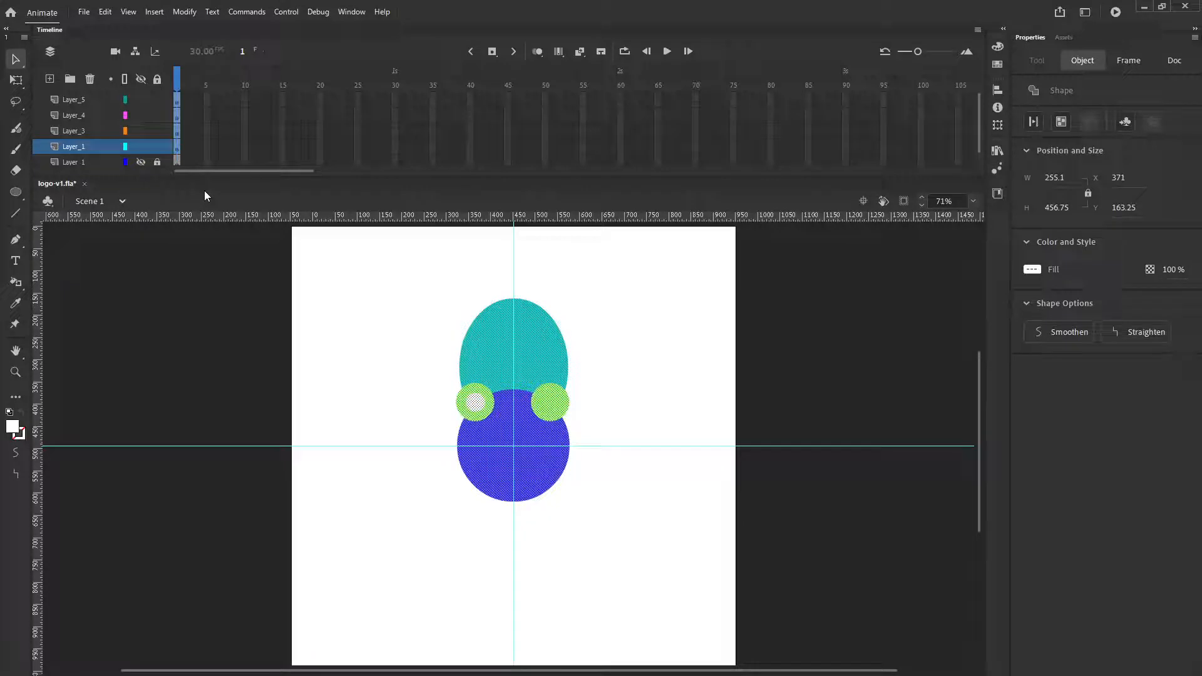
pyautogui.press('Delete')
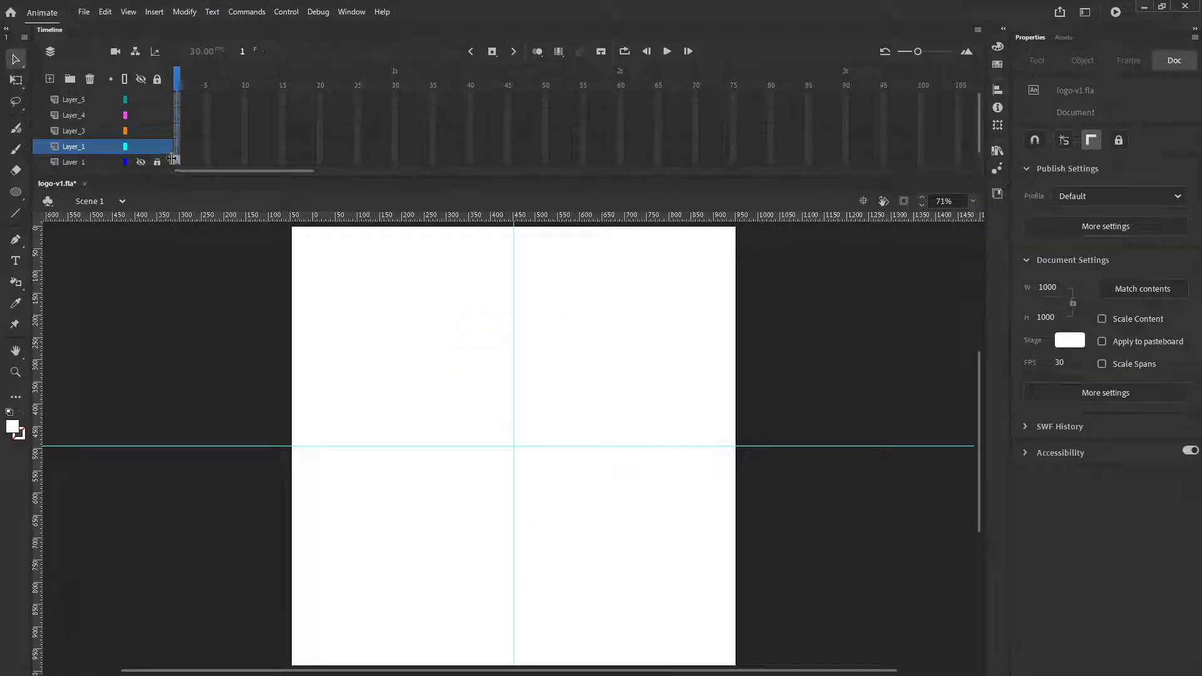
pyautogui.hotkey('ctrl', 'z')
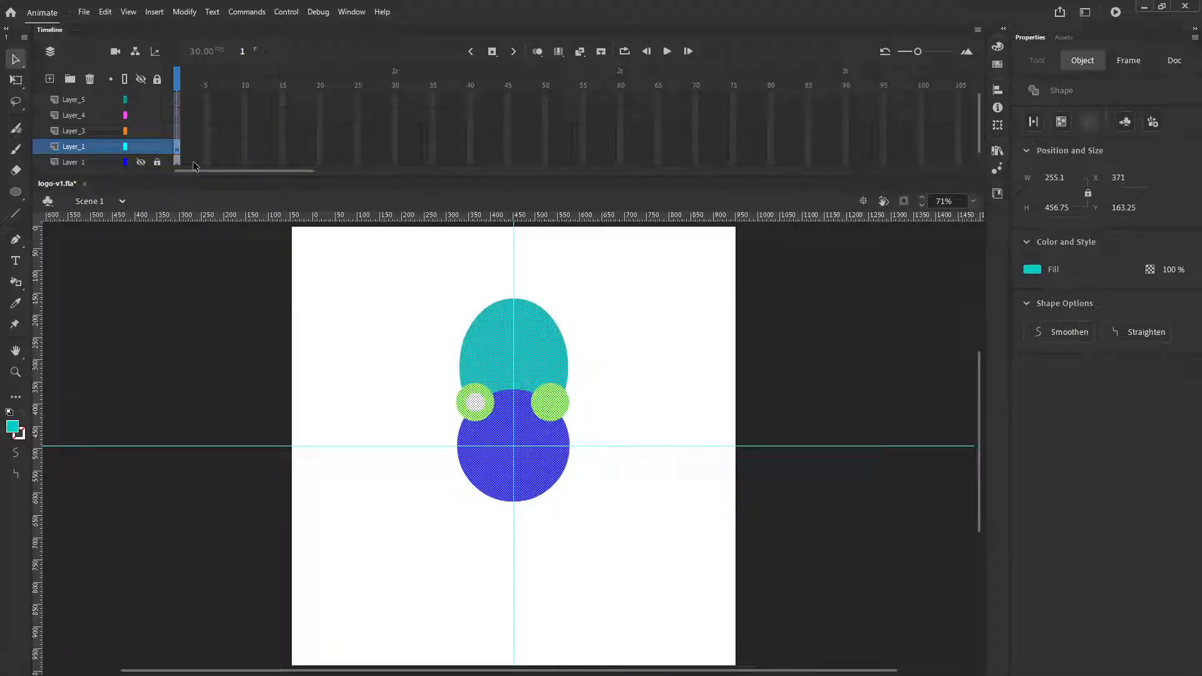
# Step: Delete the white circle to cut a round eye hole in the left green circle
pyautogui.click(334, 377)
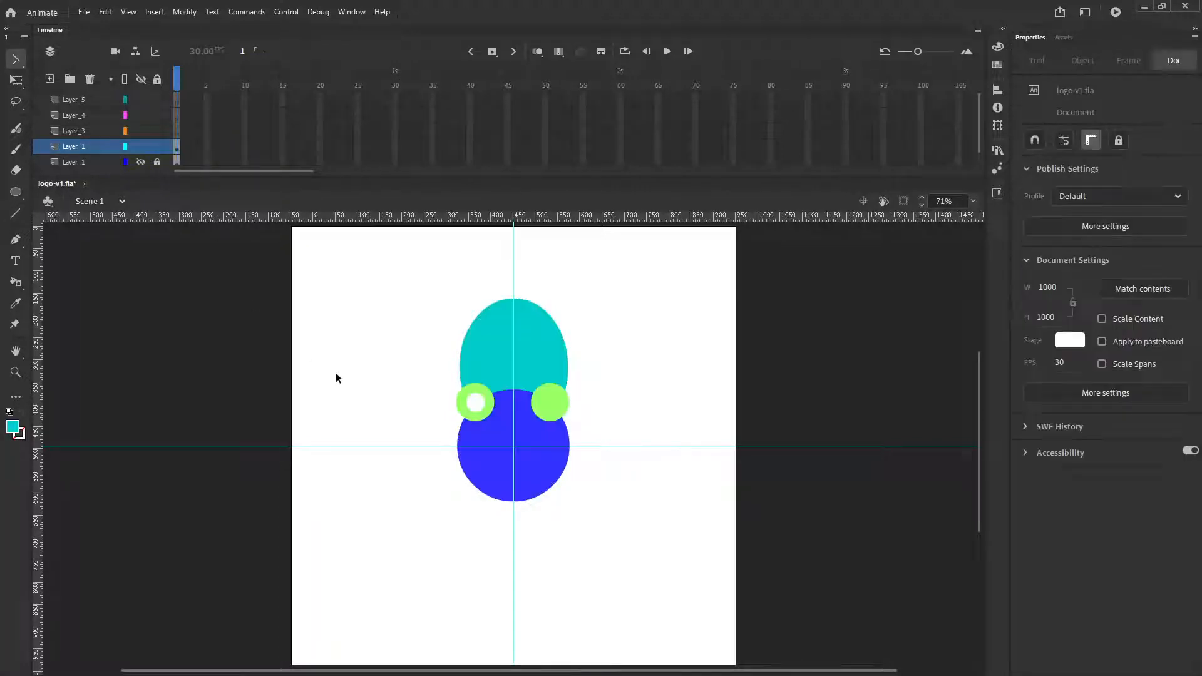
pyautogui.click(474, 408)
pyautogui.click(378, 429)
# Step: Select all the artwork and recolour it with the turquoise fill #00CCCC
pyautogui.hotkey('ctrl', 'a')
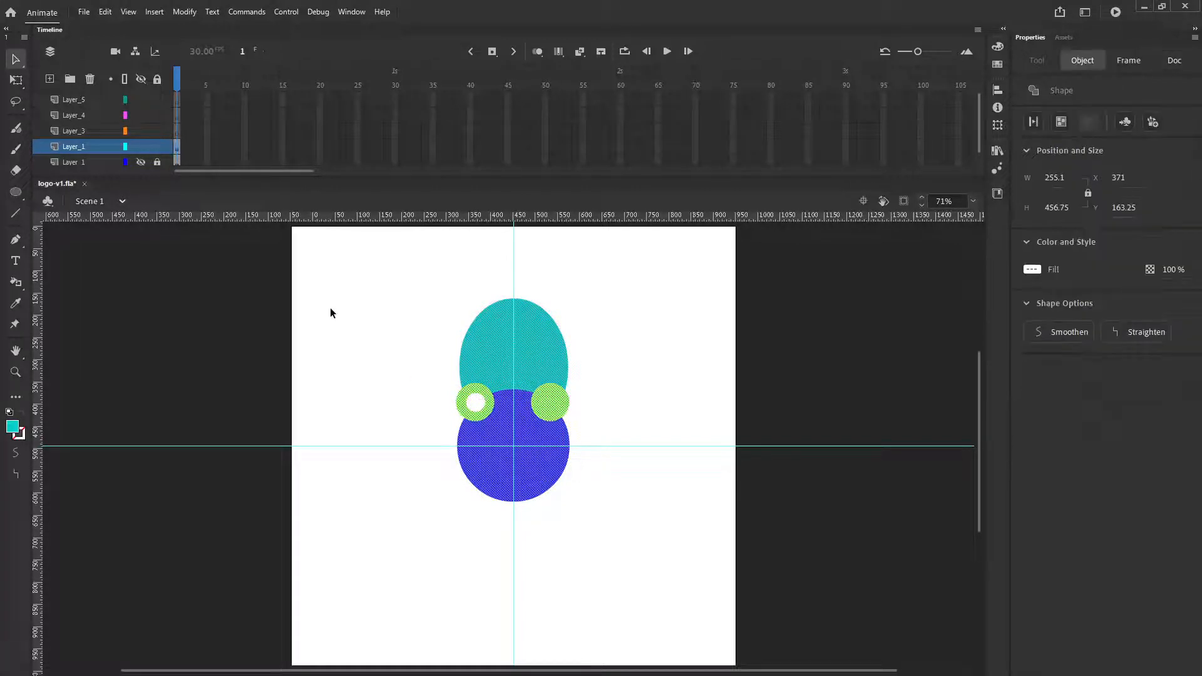
pyautogui.click(12, 426)
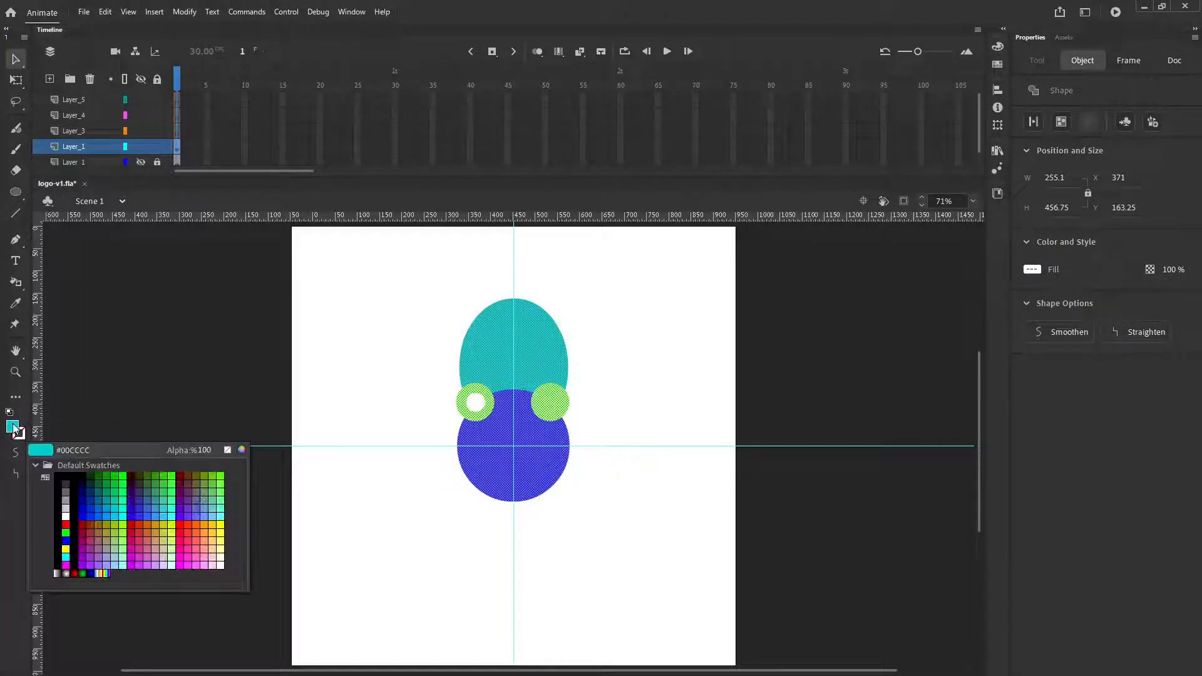
pyautogui.click(44, 456)
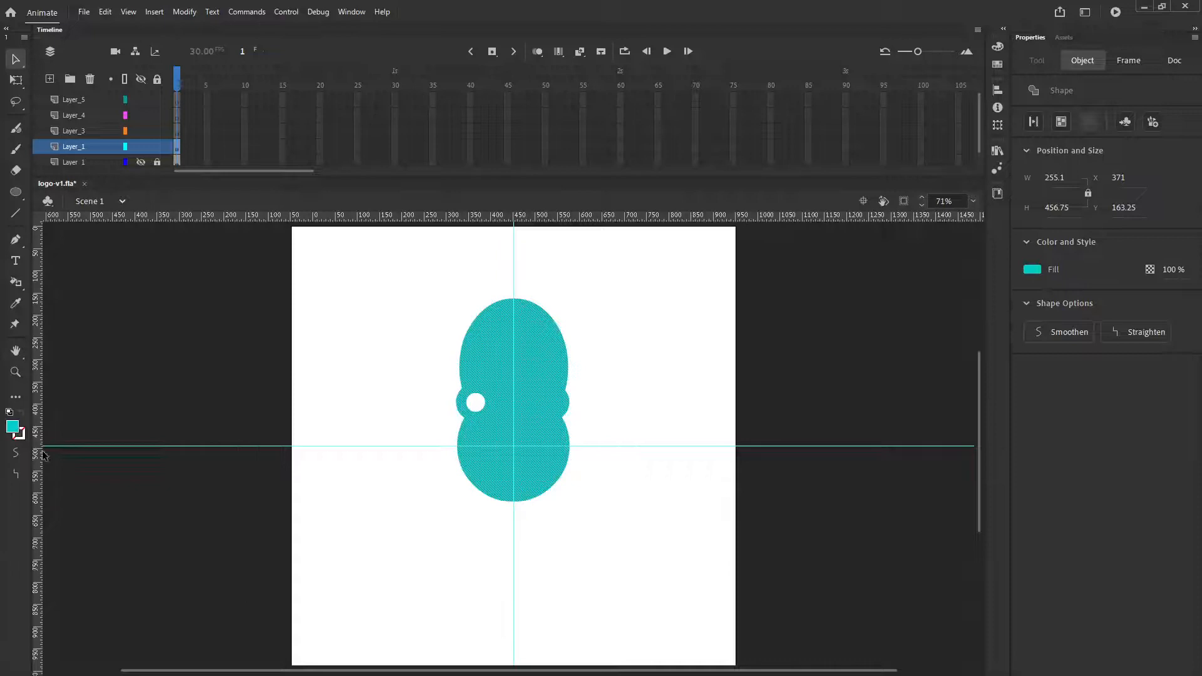
# Step: Delete the half of the turquoise shape to the right of the vertical centre guide
pyautogui.click(408, 365)
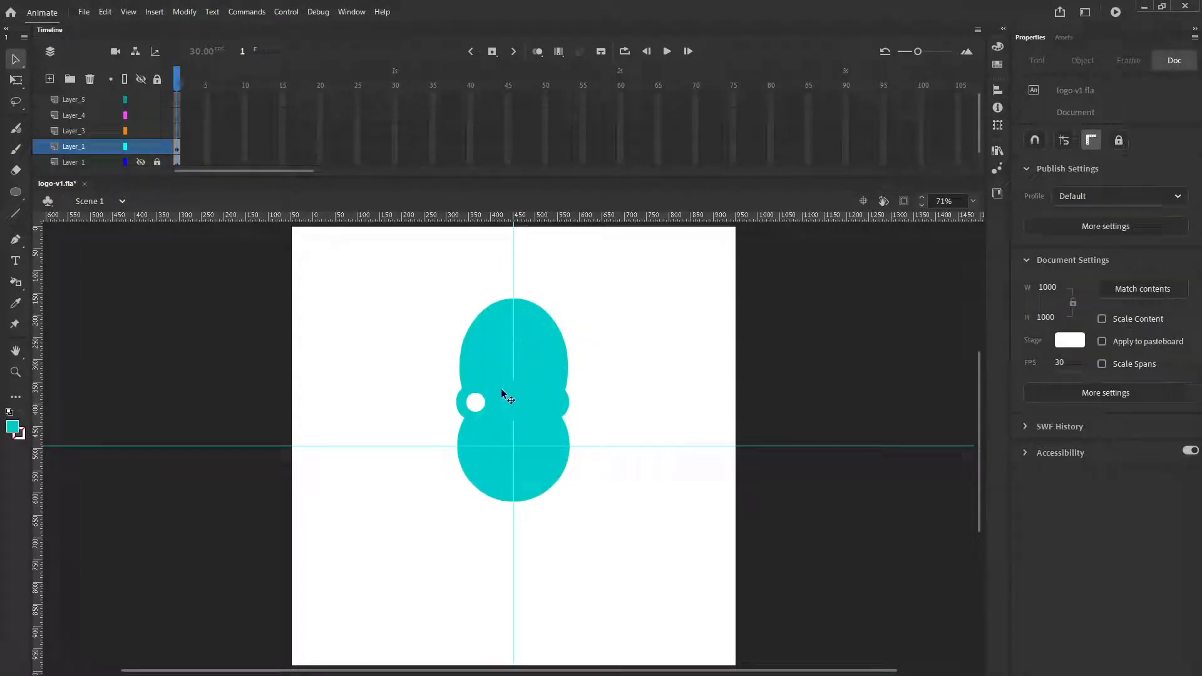
pyautogui.moveTo(656, 266); pyautogui.dragTo(512, 562)
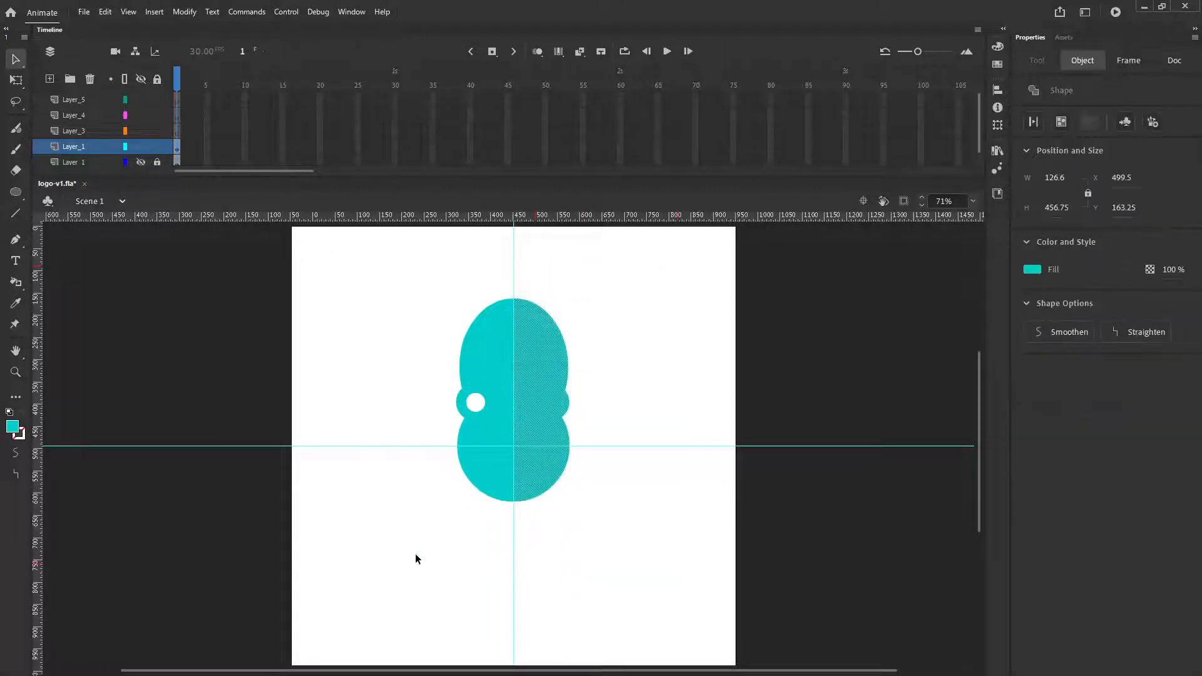
pyautogui.press('Delete')
# Step: Paste a copy of the remaining left half and flip the copy horizontally
pyautogui.click(480, 349)
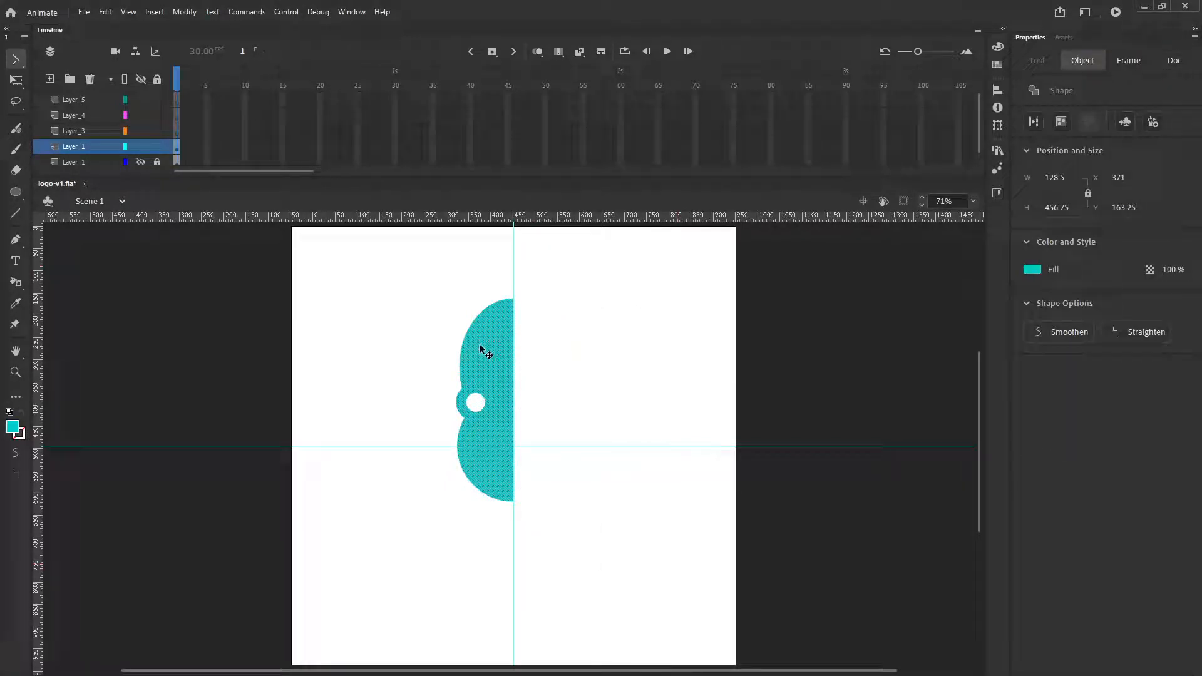
pyautogui.hotkey('ctrl', 'v')
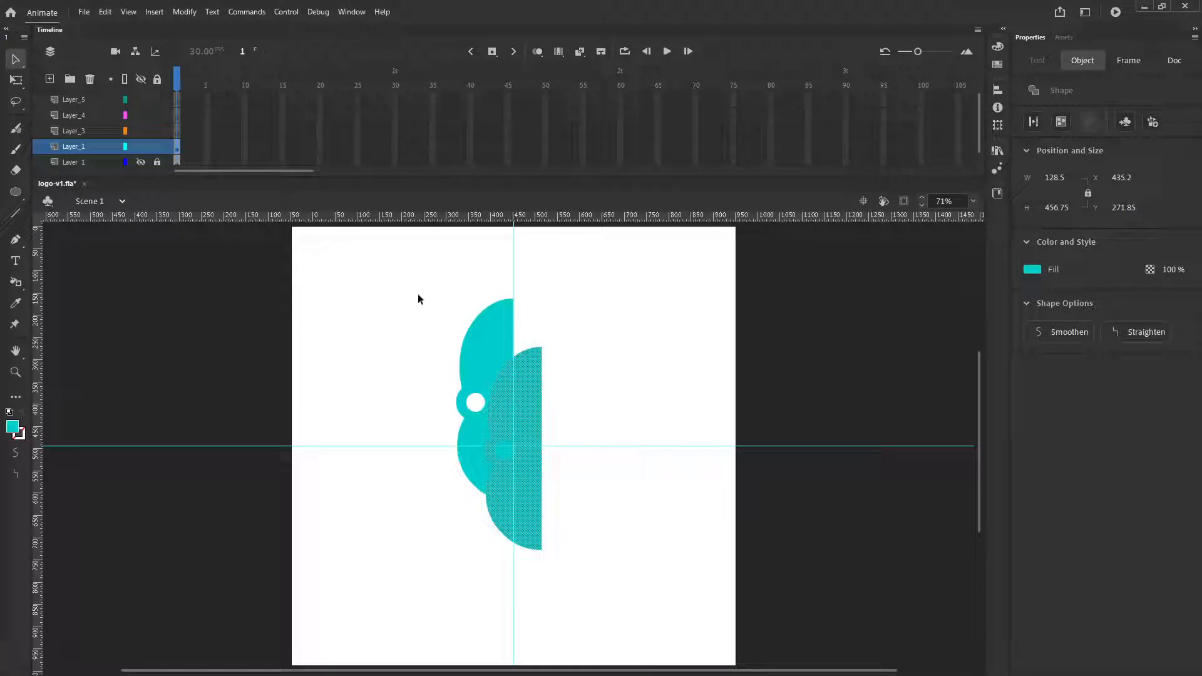
pyautogui.click(103, 13)
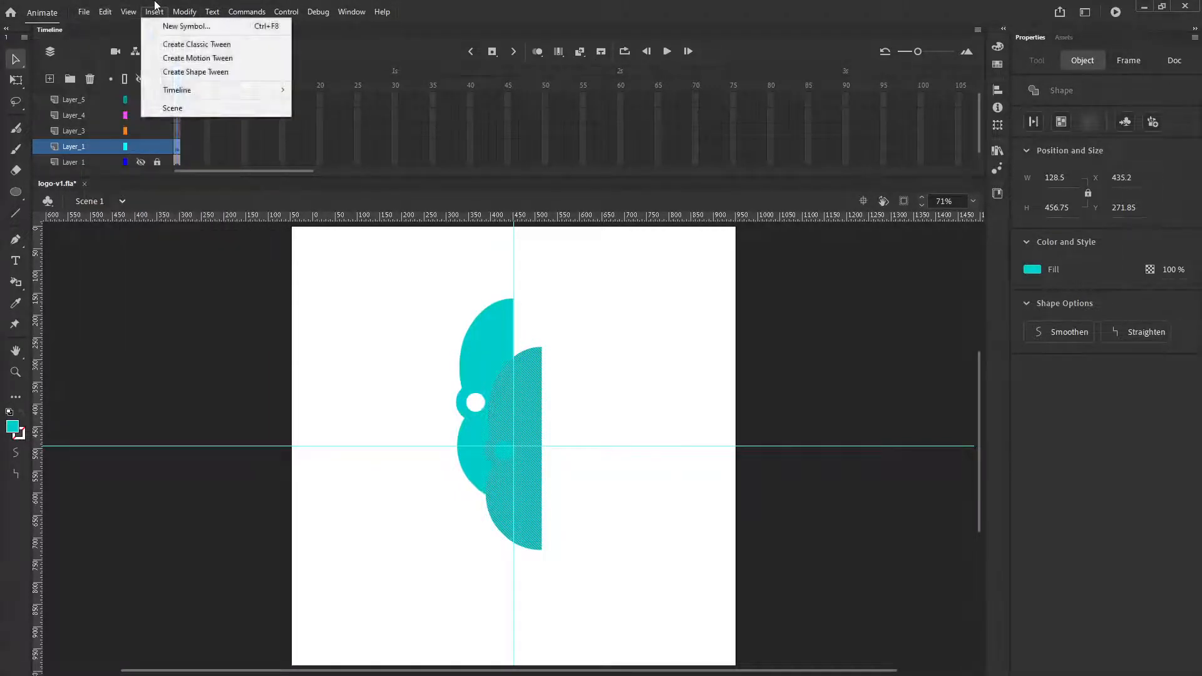
pyautogui.moveTo(184, 12)
pyautogui.moveTo(212, 182)
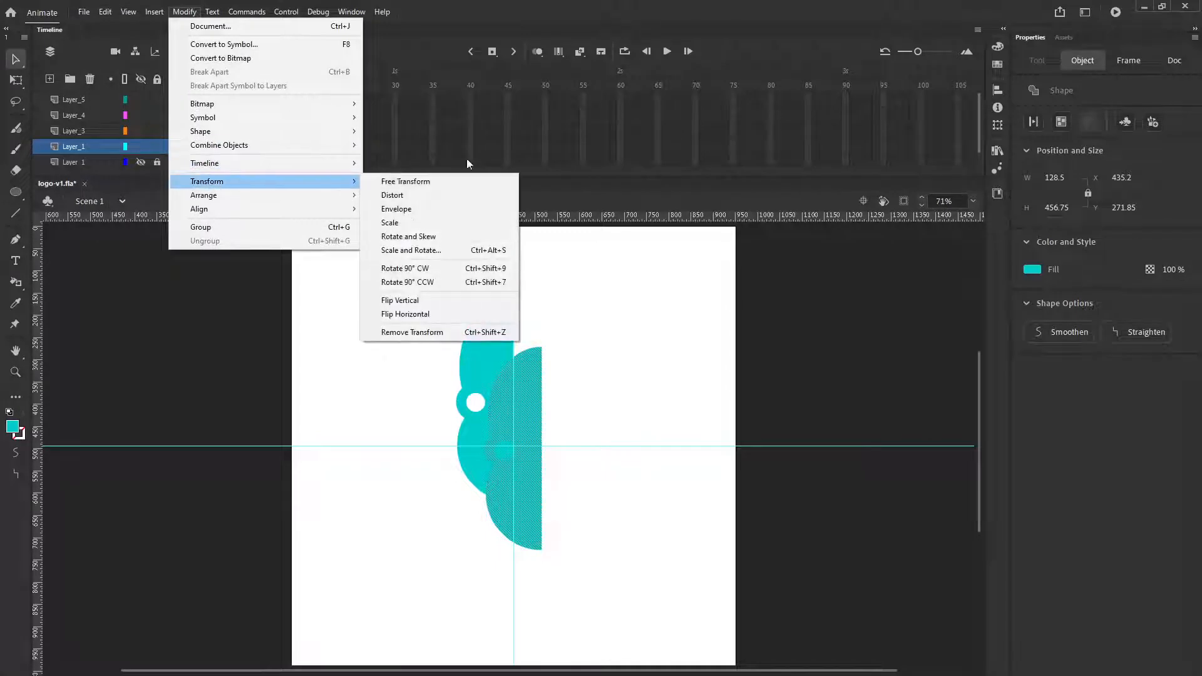
pyautogui.click(411, 316)
# Step: Move the mirrored half against the vertical centre guide and nudge it level with the left half
pyautogui.moveTo(536, 423); pyautogui.dragTo(569, 376)
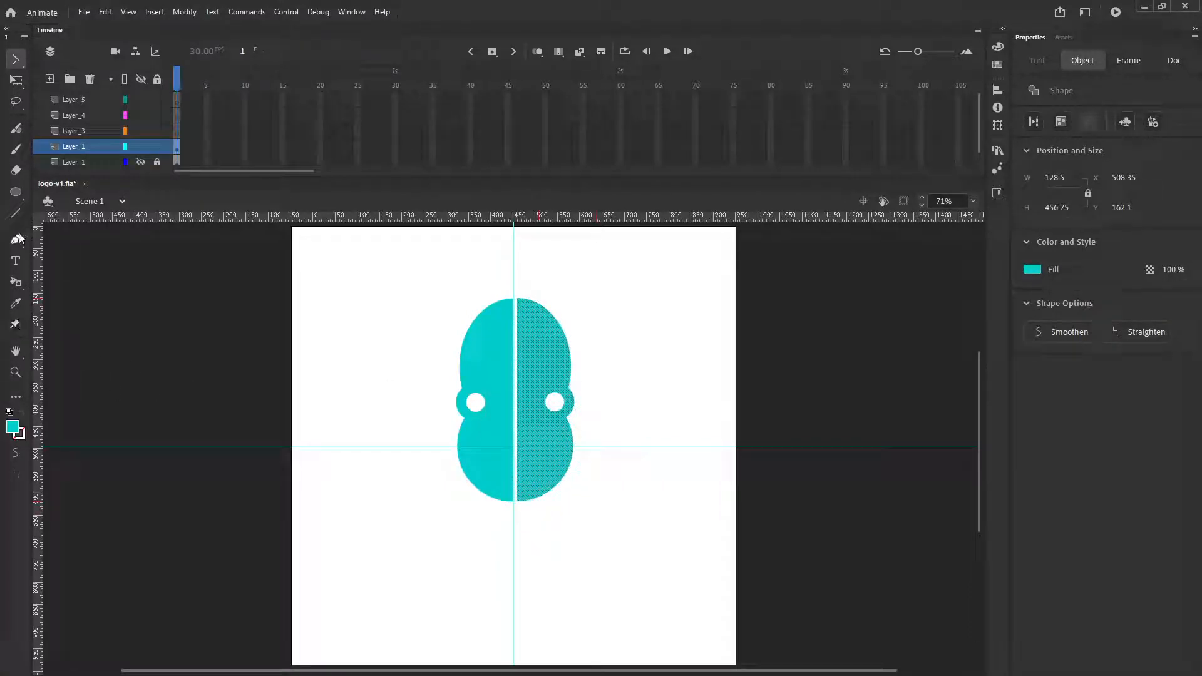
pyautogui.click(16, 372)
pyautogui.click(535, 322)
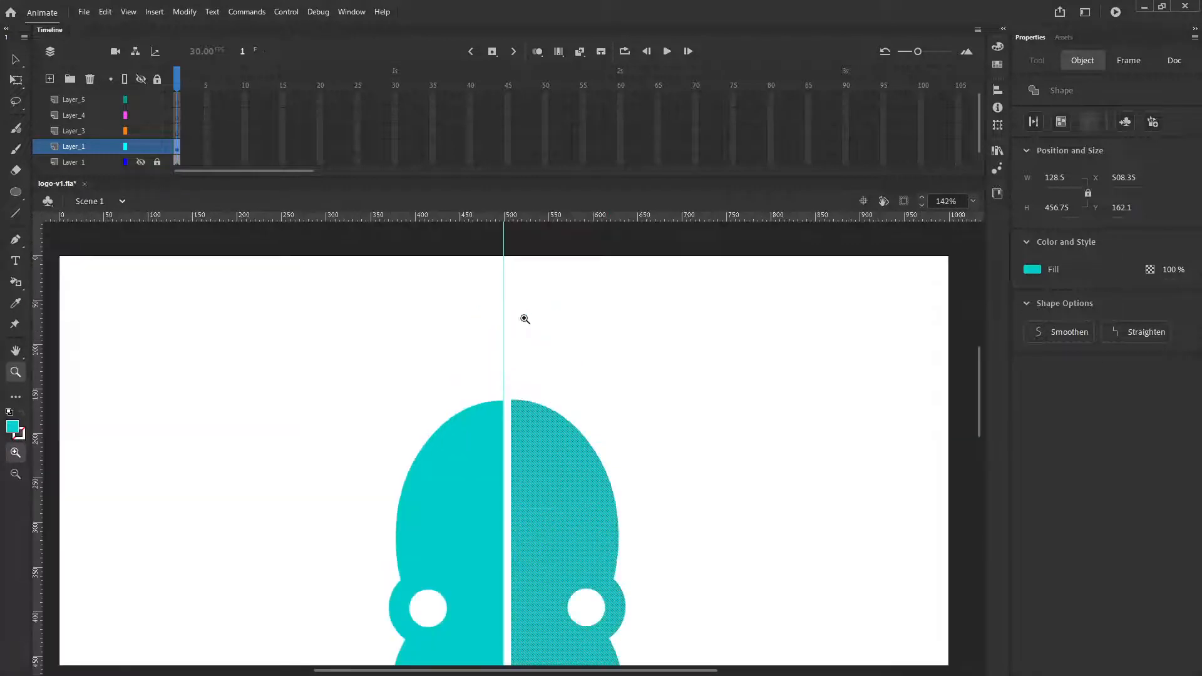
pyautogui.click(512, 448)
pyautogui.click(515, 430)
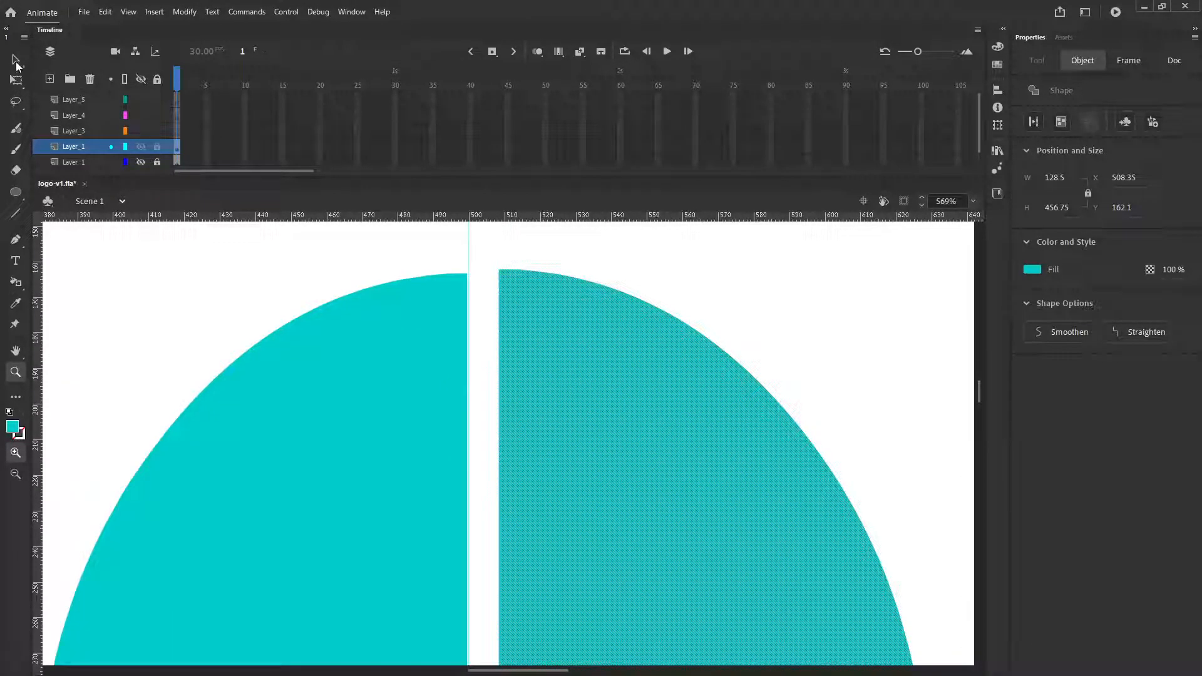
pyautogui.click(16, 59)
pyautogui.moveTo(620, 414); pyautogui.dragTo(593, 416)
pyautogui.press('Left')
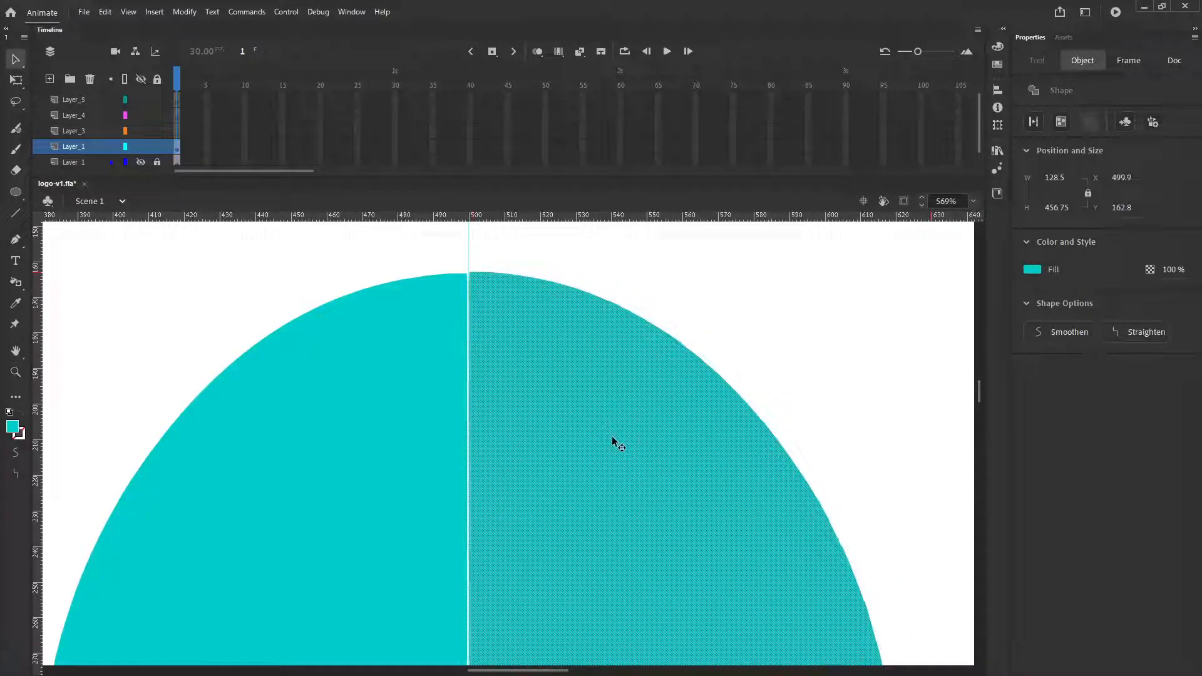
pyautogui.press('Down')
pyautogui.press('Down')
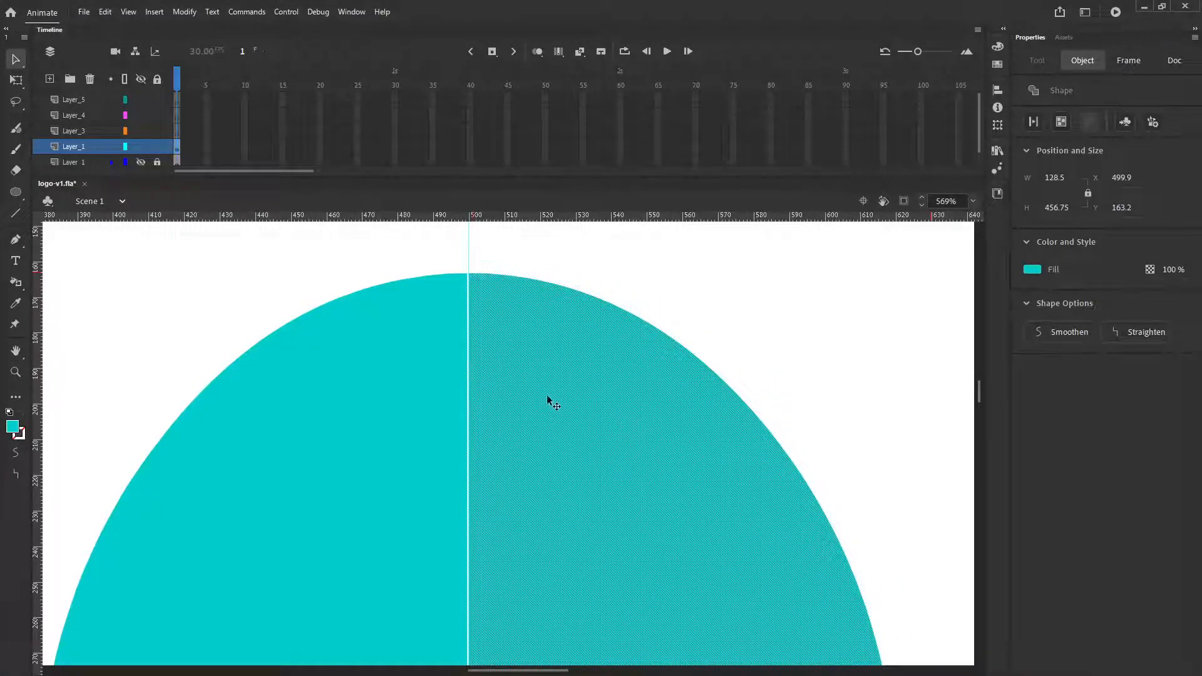
# Step: Nudge the two halves together at the centre guide so they merge into one shape
pyautogui.click(411, 384)
pyautogui.click(504, 390)
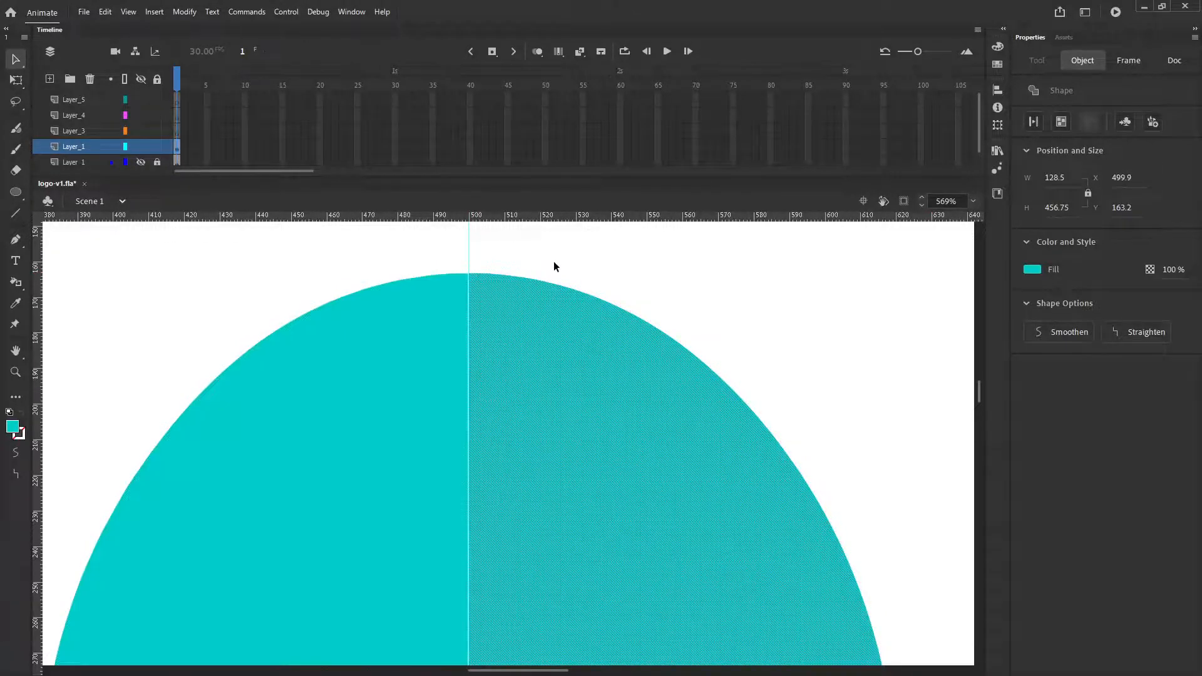
pyautogui.click(553, 263)
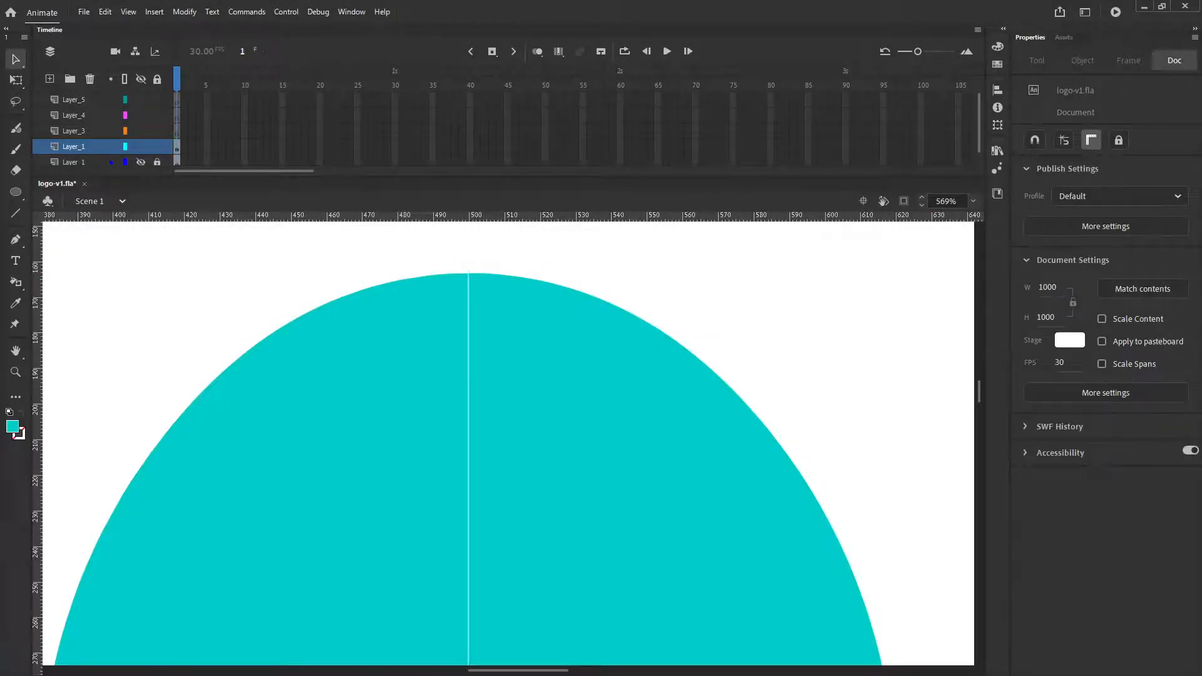
pyautogui.click(430, 353)
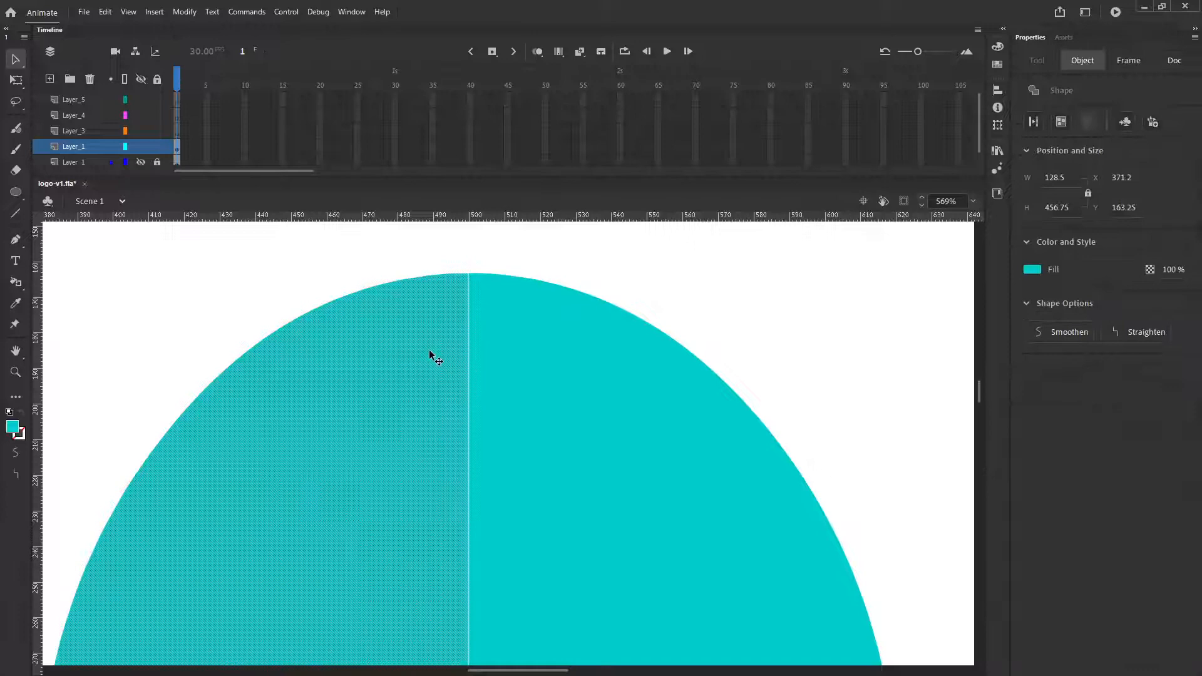
pyautogui.click(499, 356)
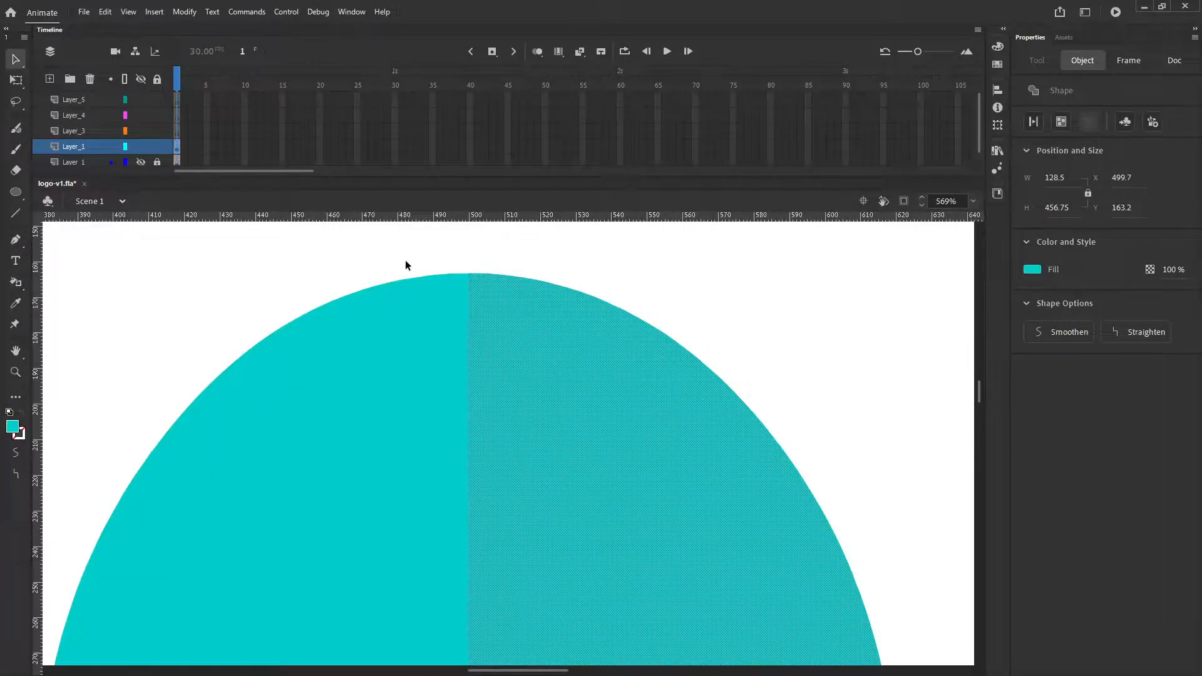
pyautogui.click(405, 265)
pyautogui.click(443, 341)
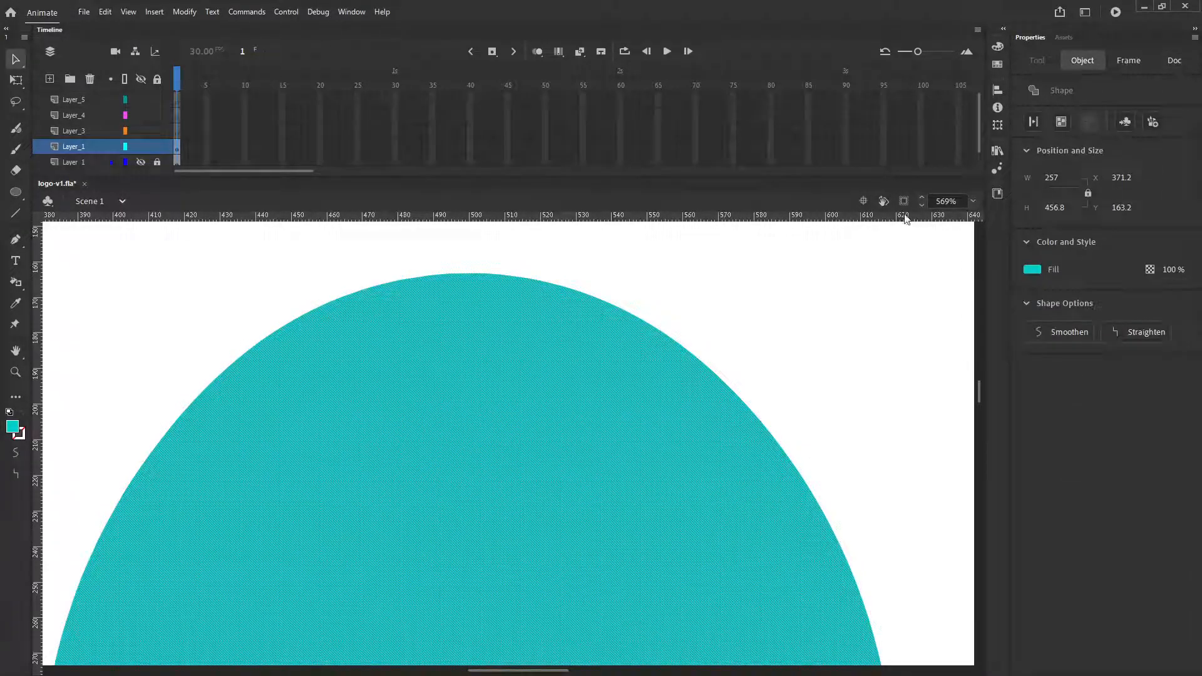
# Step: Deselect the shape and remove the horizontal guides from the stage
pyautogui.click(973, 200)
pyautogui.click(980, 269)
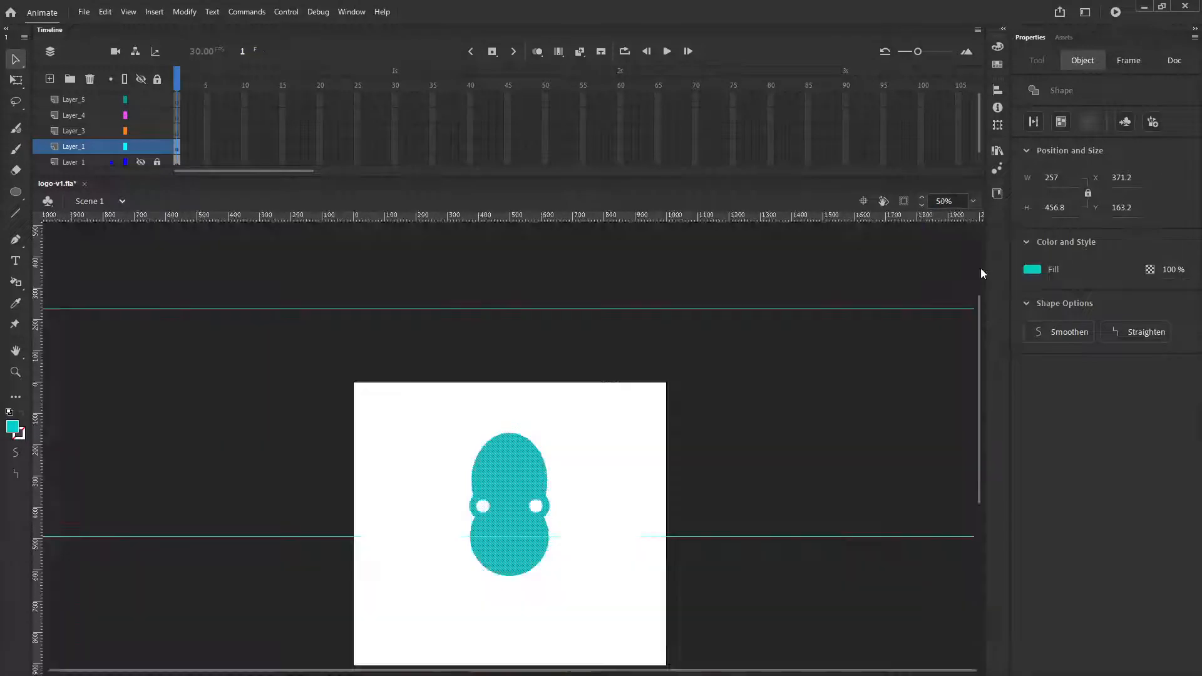
pyautogui.click(437, 420)
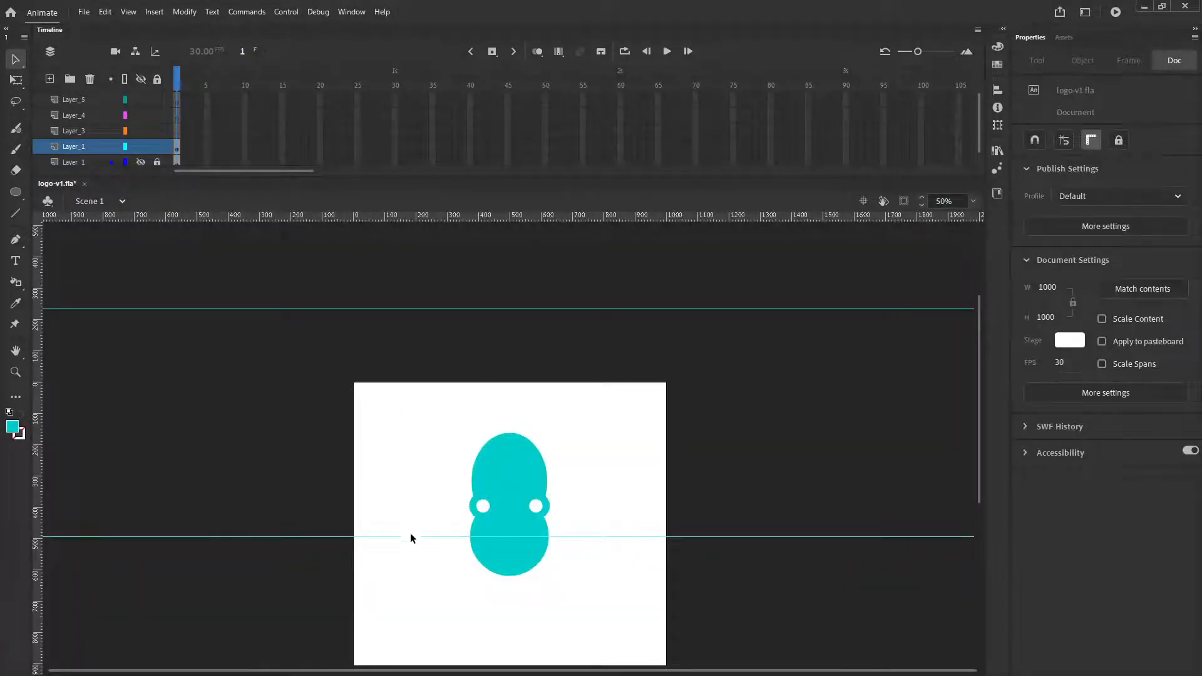
pyautogui.moveTo(411, 536); pyautogui.dragTo(382, 124)
pyautogui.moveTo(421, 304); pyautogui.dragTo(421, 162)
pyautogui.moveTo(982, 336); pyautogui.dragTo(985, 360)
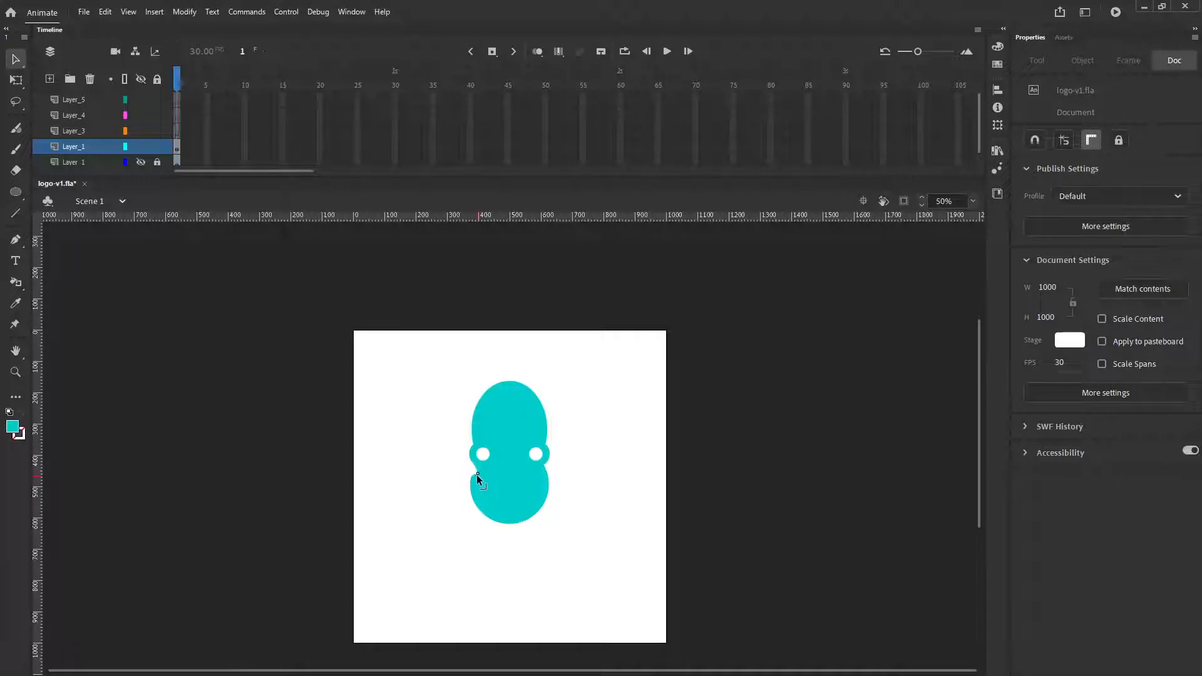
# Step: Reshape the lower part of the turquoise shape by bending its left and right edges below the eyes
pyautogui.moveTo(473, 487); pyautogui.dragTo(470, 487)
pyautogui.moveTo(542, 474); pyautogui.dragTo(547, 475)
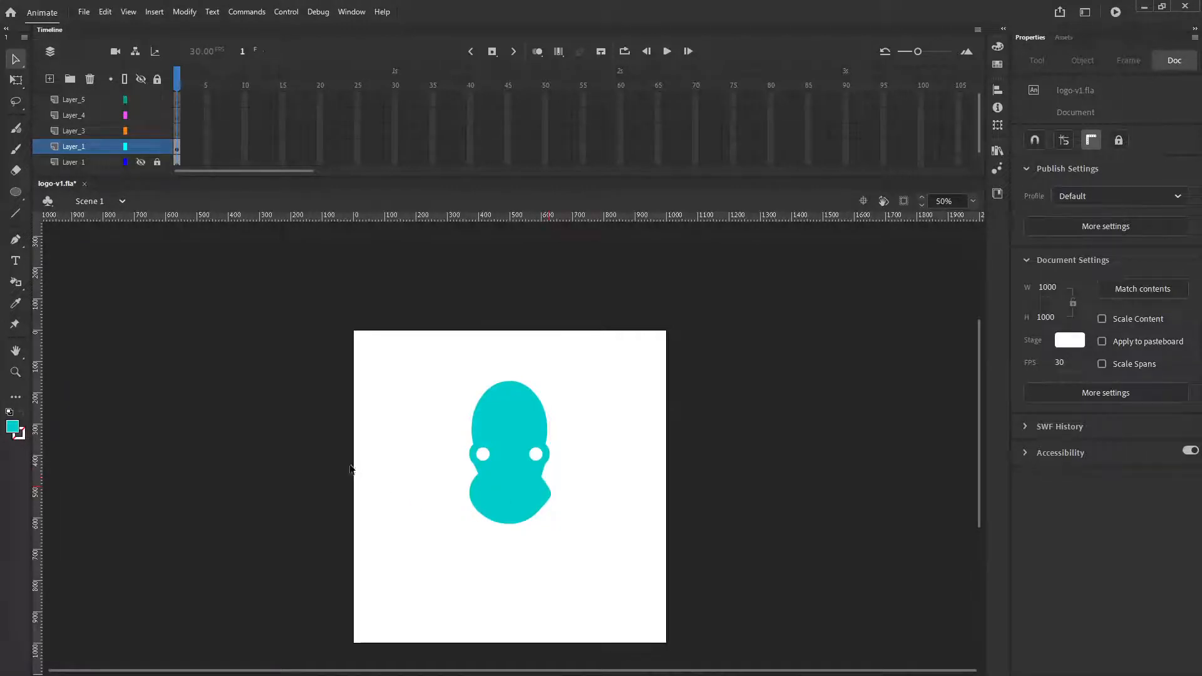
pyautogui.moveTo(496, 467); pyautogui.dragTo(489, 391)
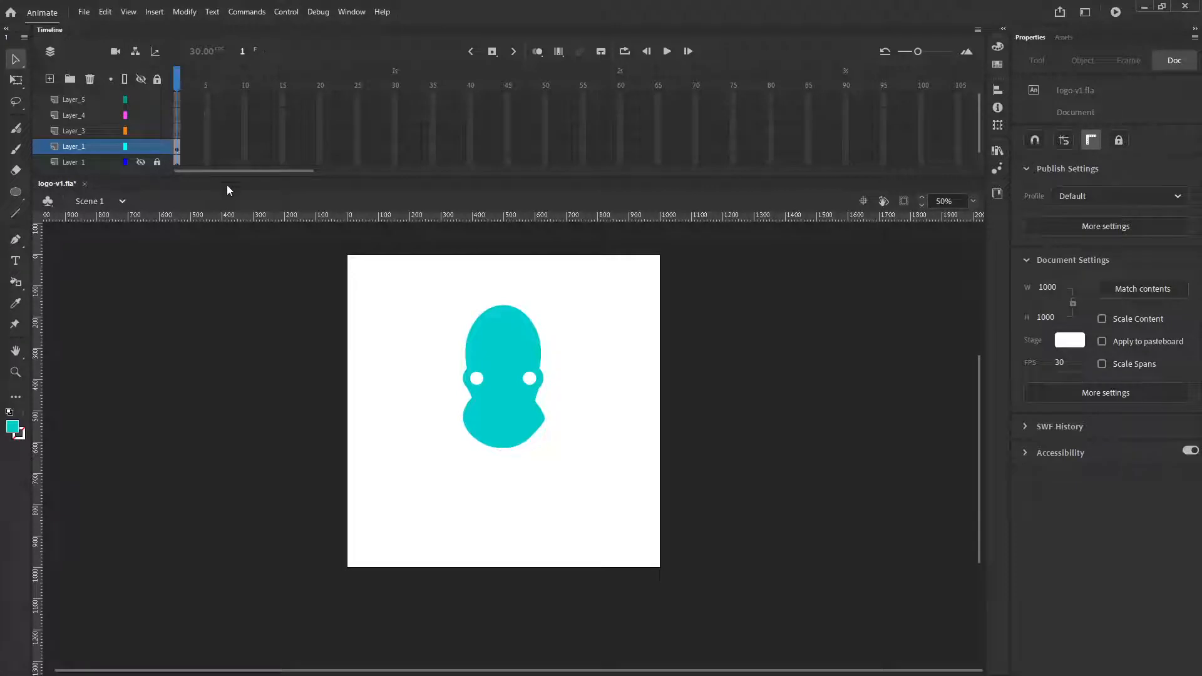
# Step: Enlarge the timeline, unlock and show the bottom Layer_1, and hide and lock the turquoise shape's layer
pyautogui.moveTo(222, 178); pyautogui.dragTo(222, 259)
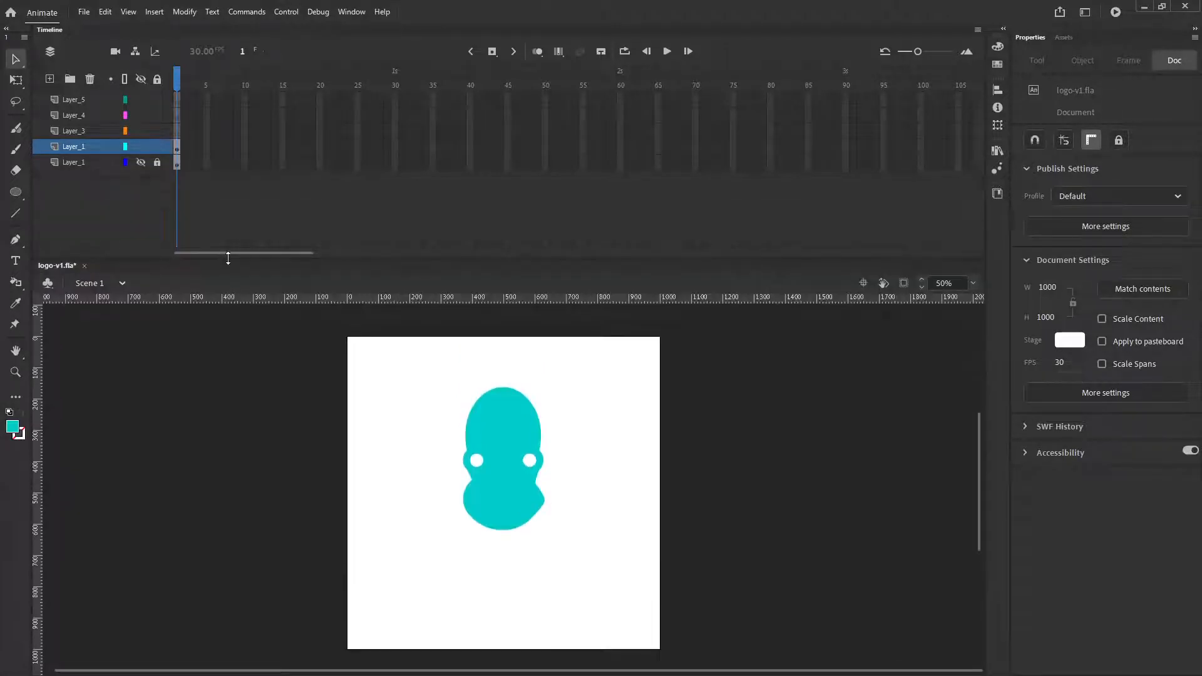
pyautogui.click(178, 164)
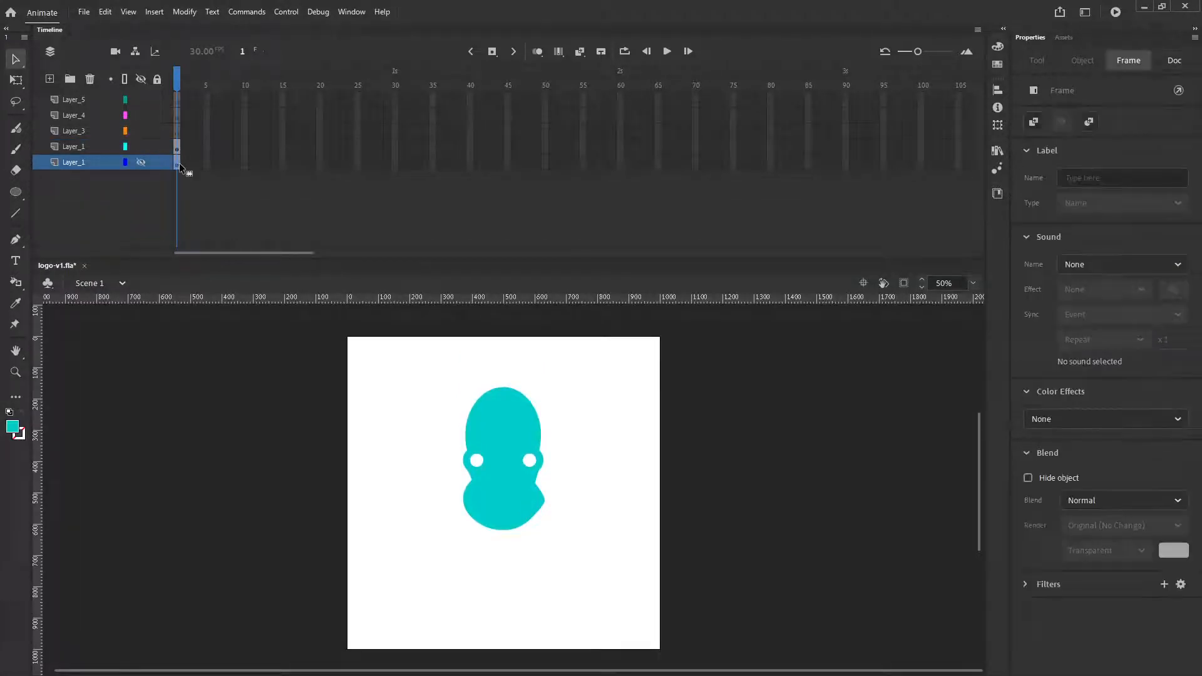
pyautogui.click(145, 162)
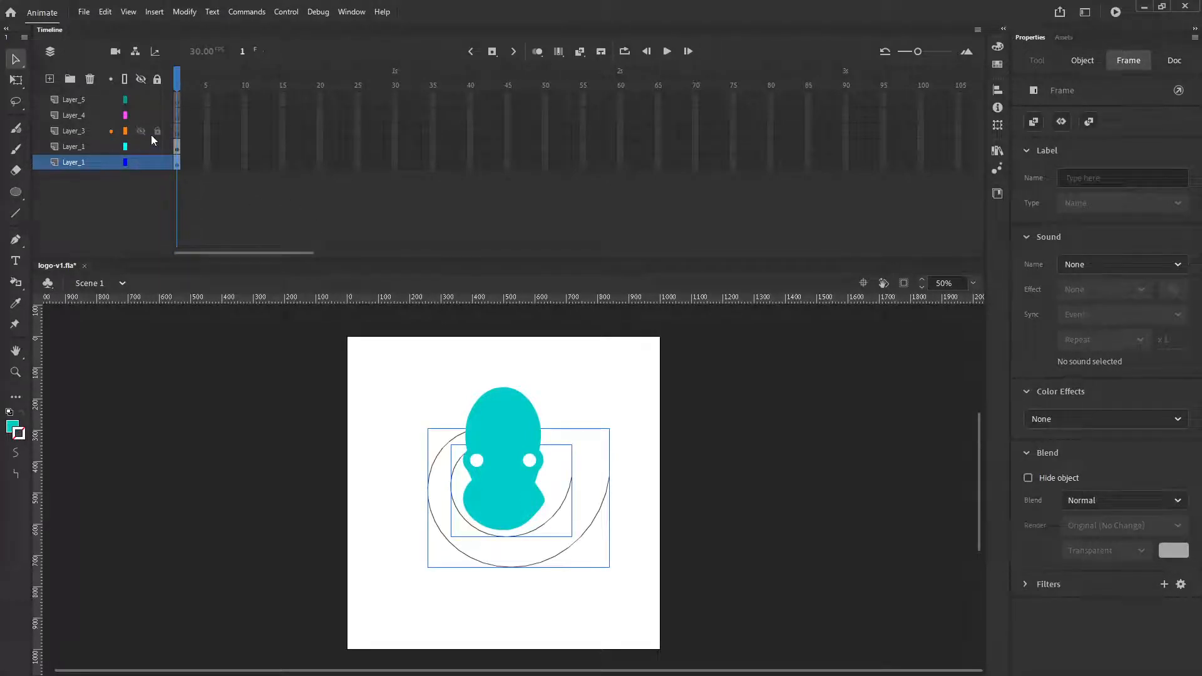
pyautogui.click(139, 147)
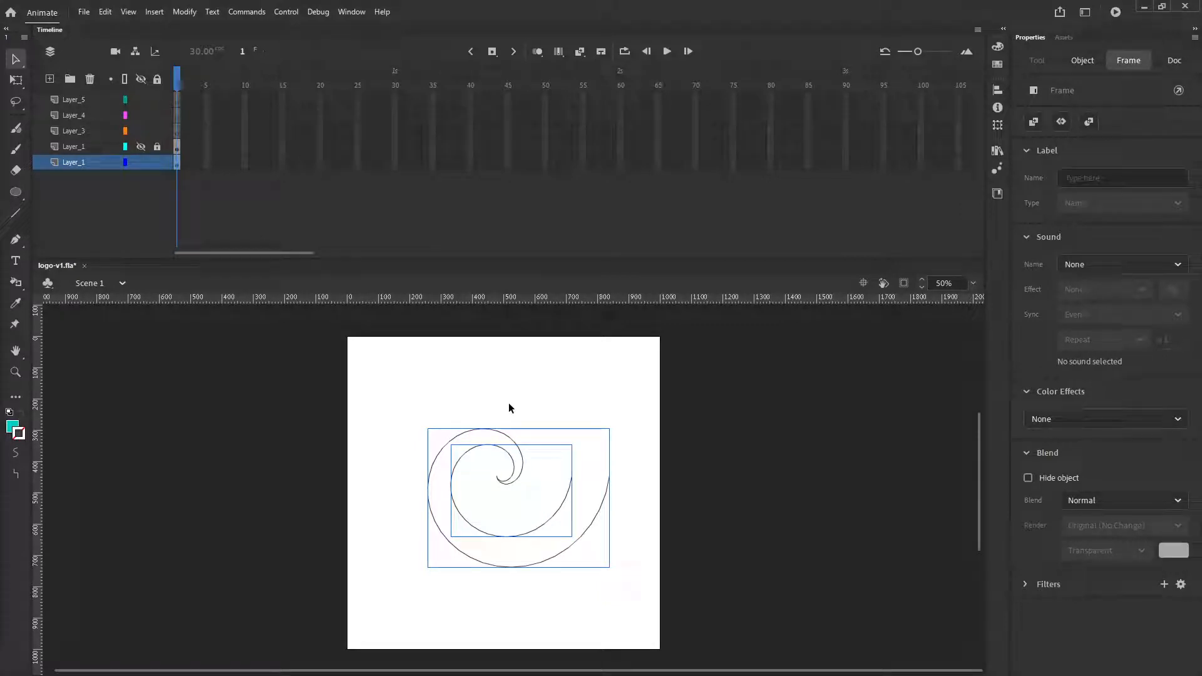
# Step: Select both spiral curves and break them apart into editable strokes
pyautogui.moveTo(385, 394); pyautogui.dragTo(694, 610)
pyautogui.moveTo(380, 401)
pyautogui.mouseDown()
pyautogui.moveTo(629, 564)
pyautogui.moveTo(651, 593)
pyautogui.mouseUp()
pyautogui.click(184, 12)
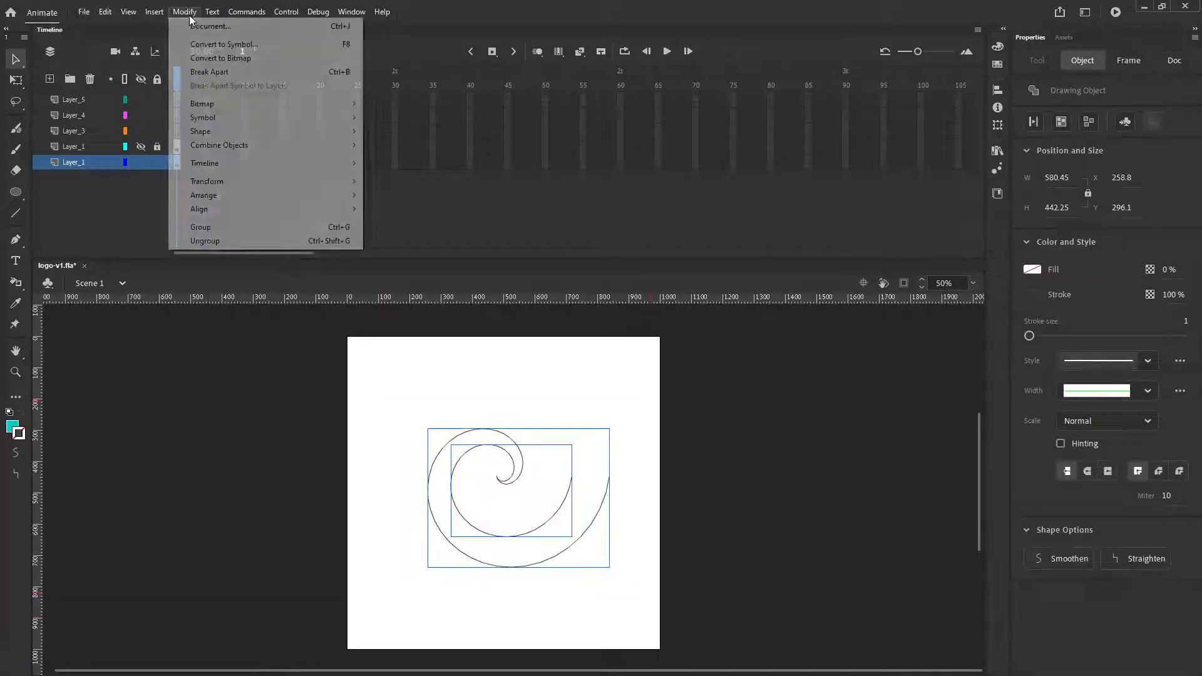
pyautogui.click(207, 72)
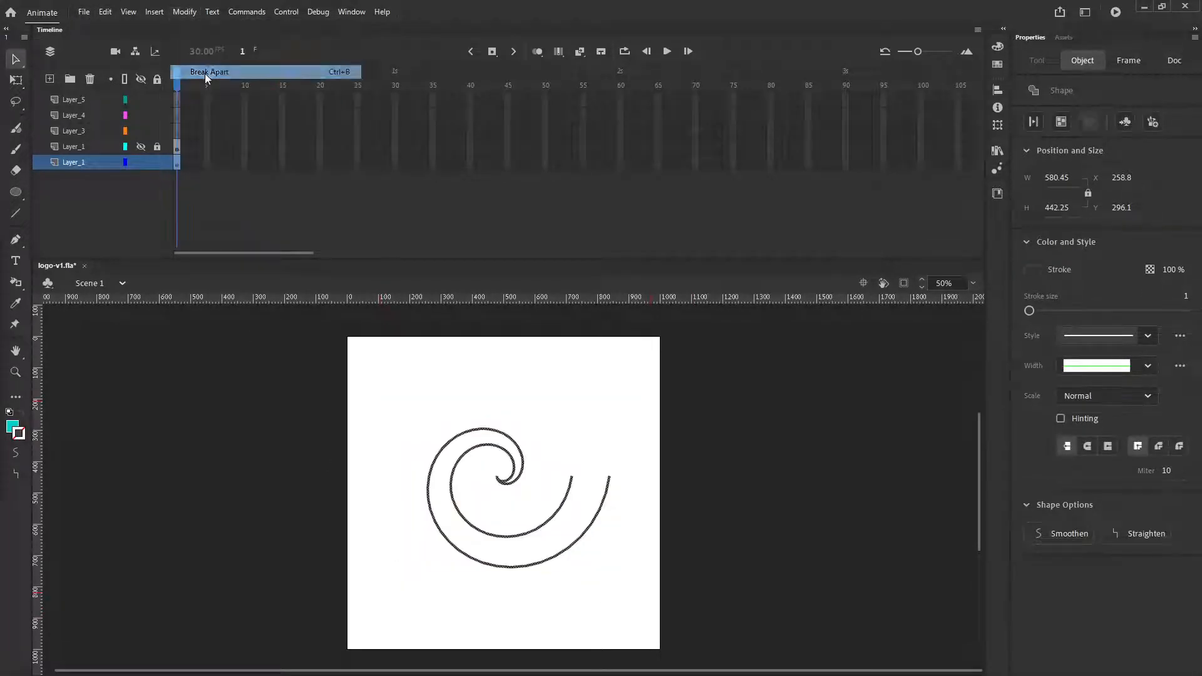
pyautogui.click(493, 471)
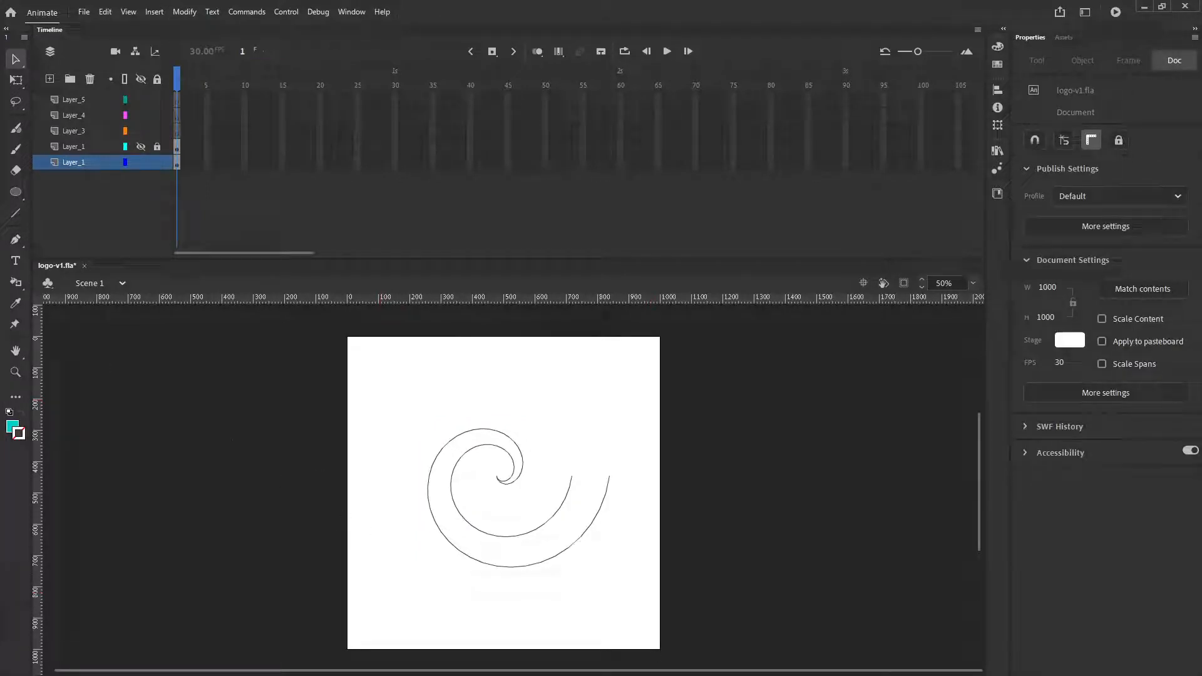
# Step: Draw a line with a thicker stroke across the two open ends of the spiral to close it
pyautogui.click(15, 213)
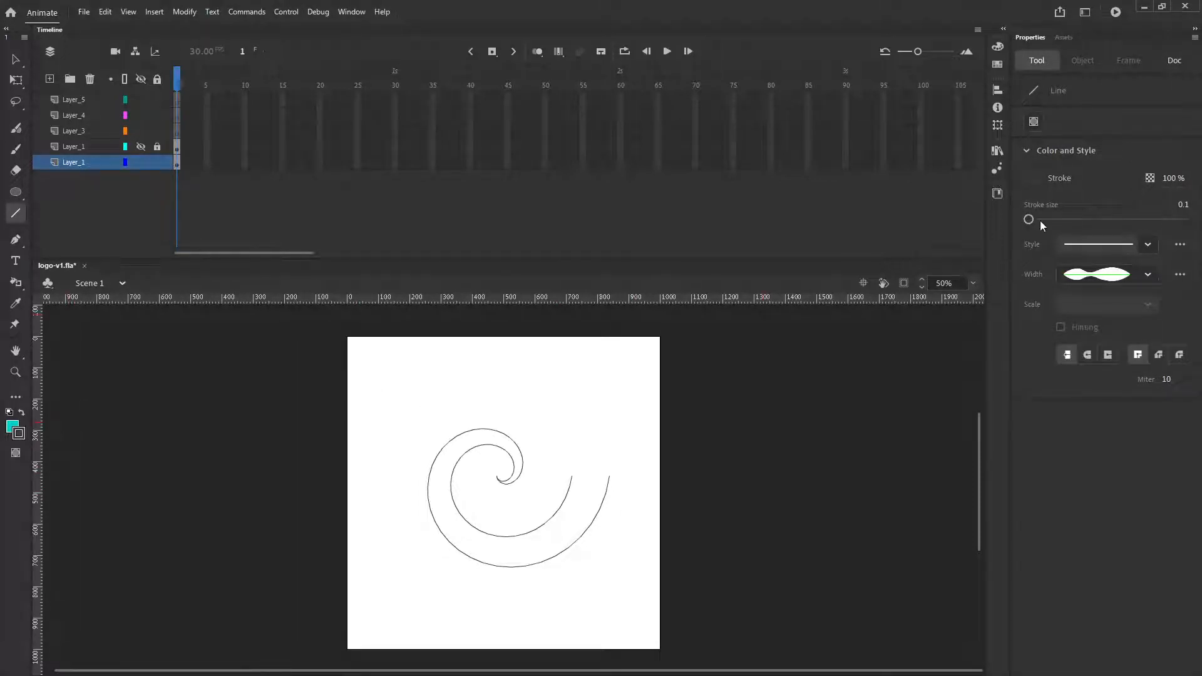
pyautogui.moveTo(1028, 219); pyautogui.dragTo(1035, 219)
pyautogui.moveTo(554, 484); pyautogui.dragTo(624, 489)
pyautogui.click(15, 59)
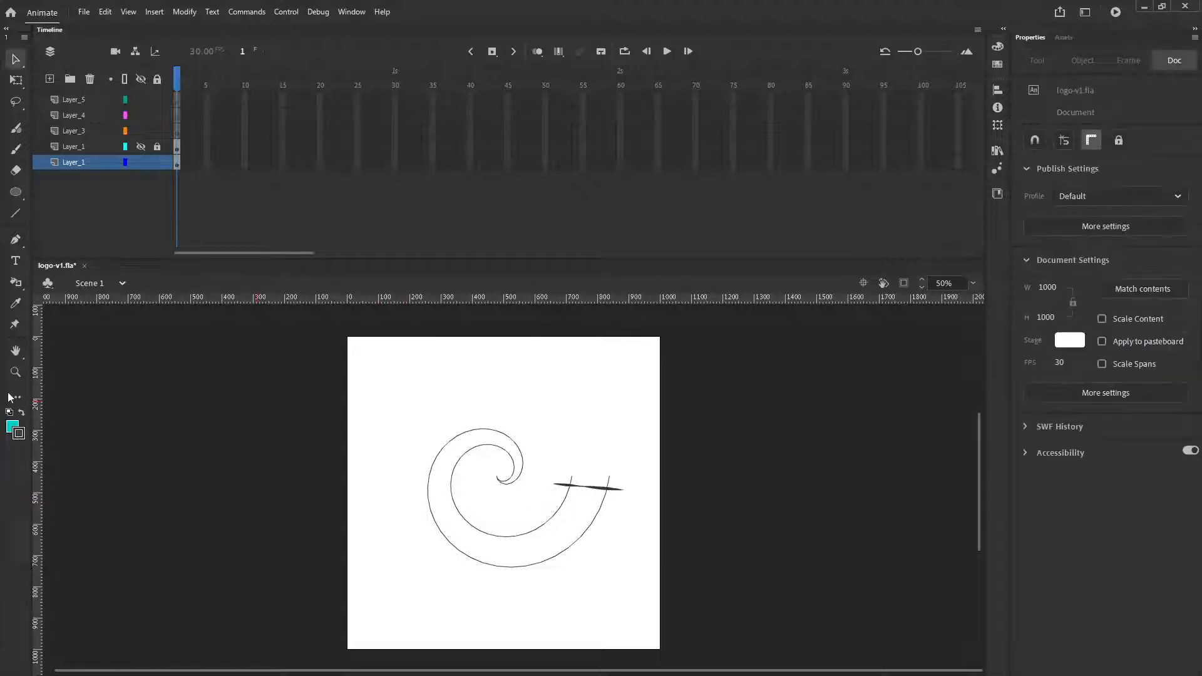
# Step: Fill the closed area between the two spiral curves with turquoise using the Paint Bucket
pyautogui.click(16, 282)
pyautogui.click(86, 278)
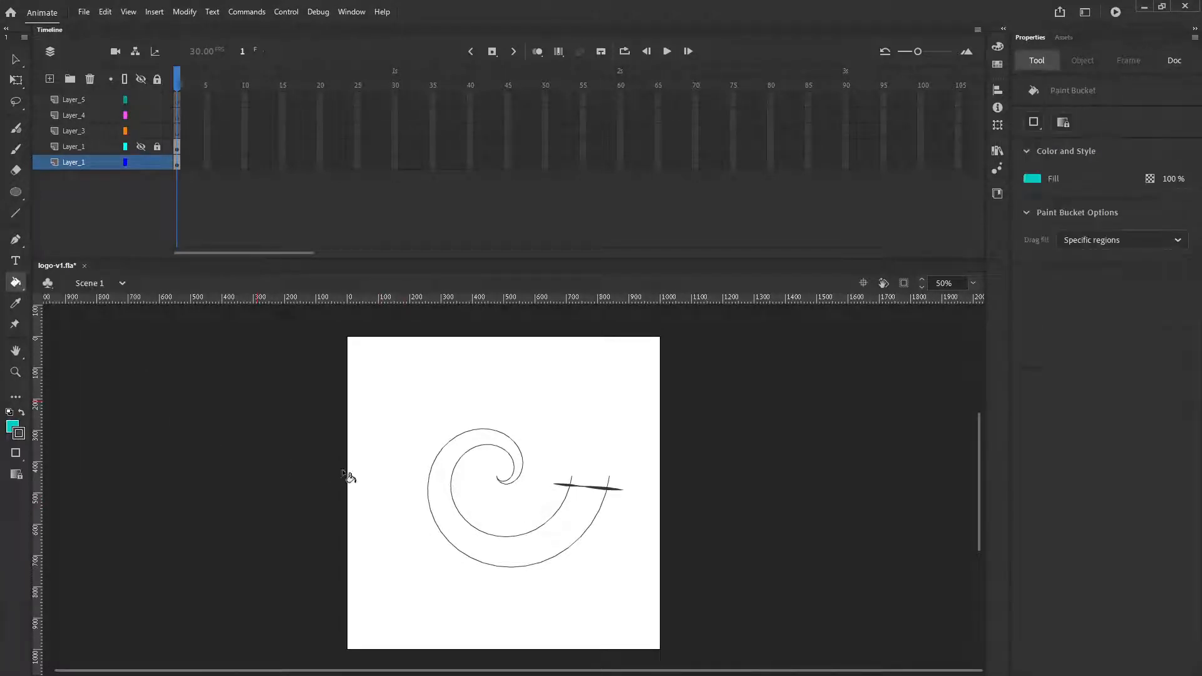
pyautogui.click(441, 502)
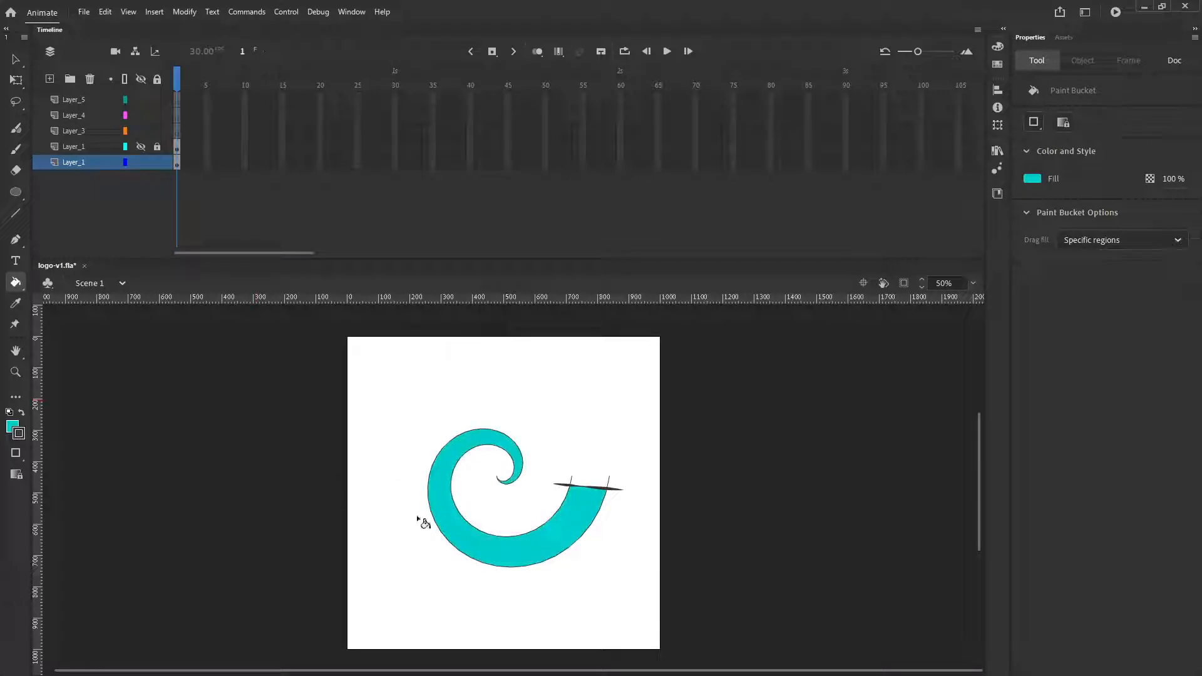
# Step: Separate the spiral's turquoise fill from its outline and delete the leftover strokes and closing line
pyautogui.click(16, 59)
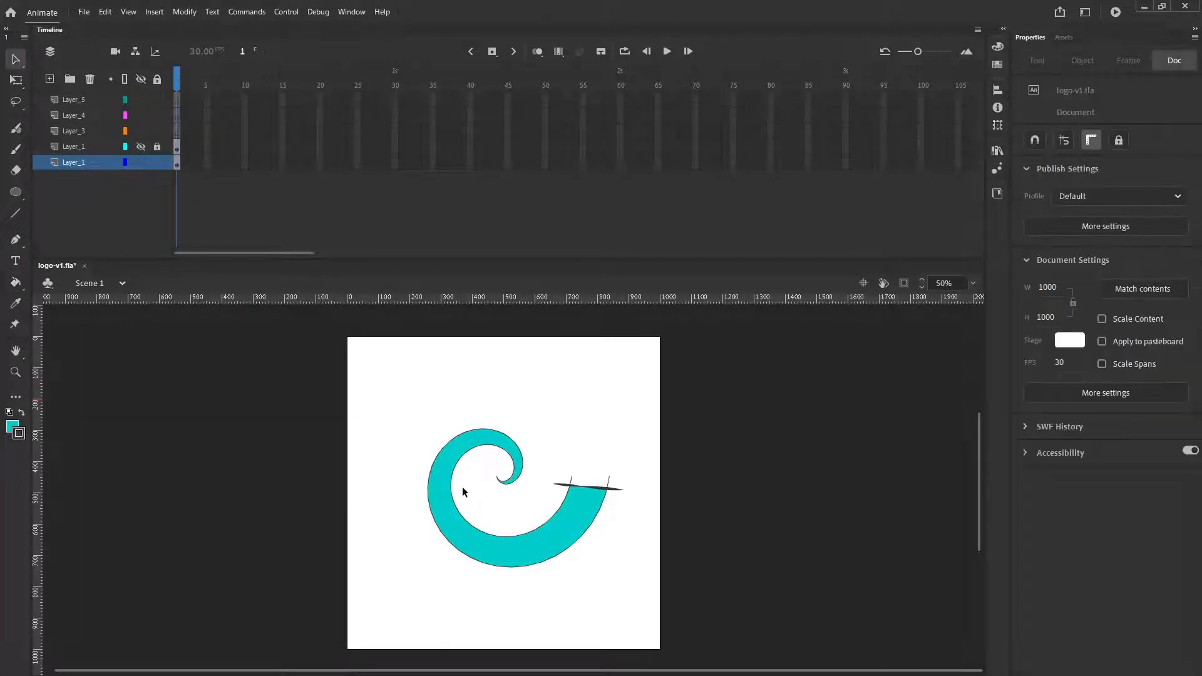
pyautogui.click(470, 540)
pyautogui.moveTo(488, 550); pyautogui.dragTo(243, 532)
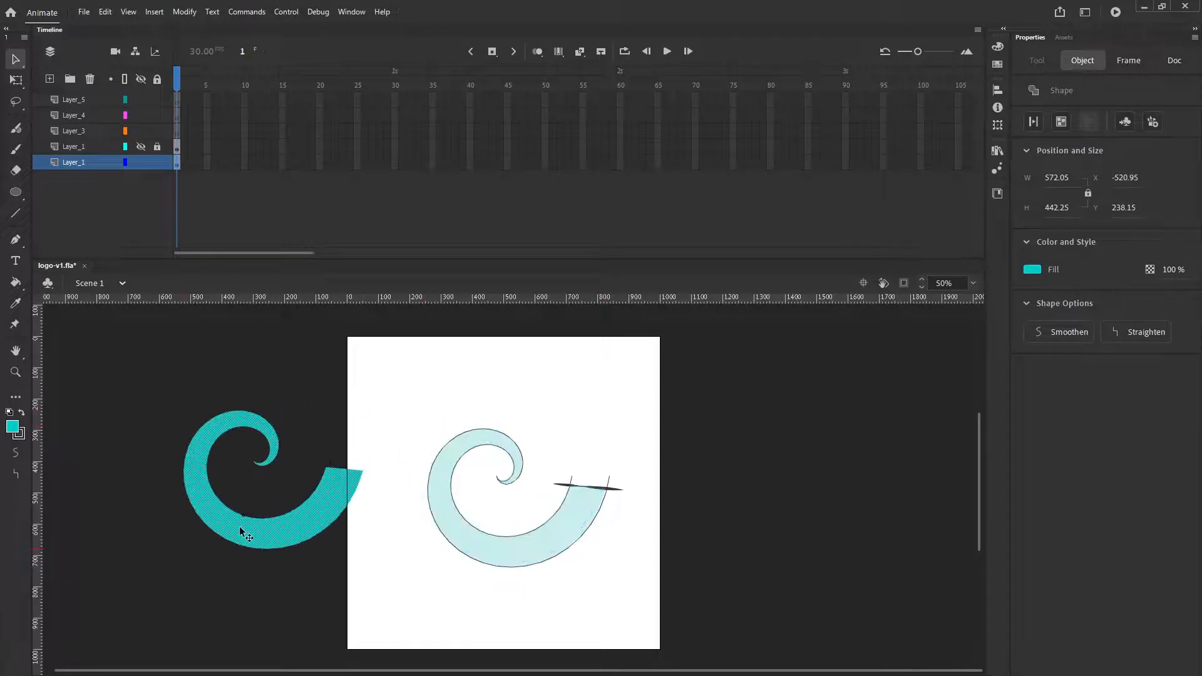
pyautogui.moveTo(403, 403); pyautogui.dragTo(689, 622)
pyautogui.press('Delete')
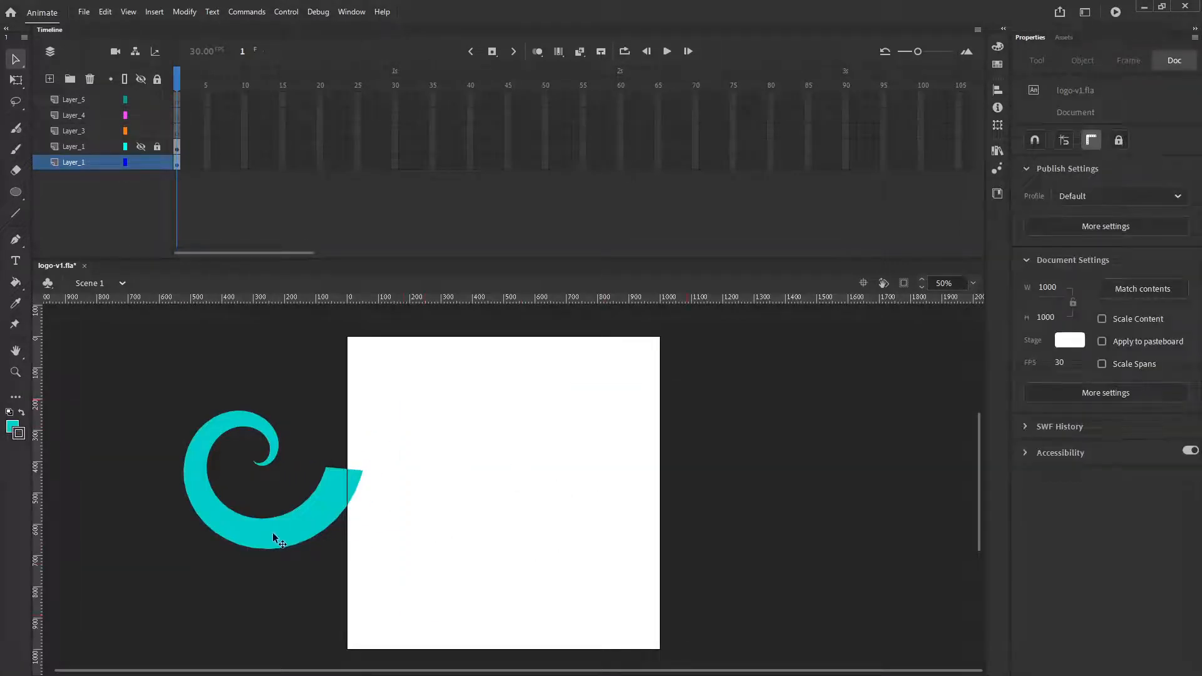
# Step: Show the turquoise head's layer and place the filled spiral below and to the left of the head
pyautogui.click(271, 536)
pyautogui.moveTo(255, 536); pyautogui.dragTo(501, 550)
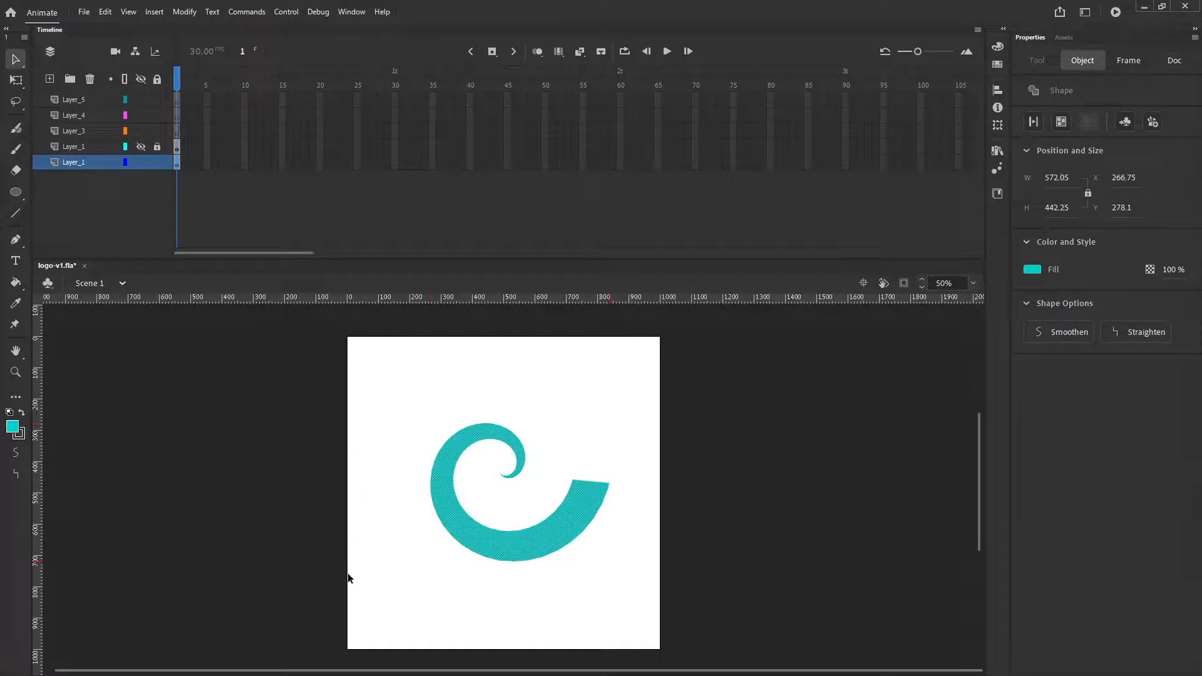
pyautogui.click(141, 148)
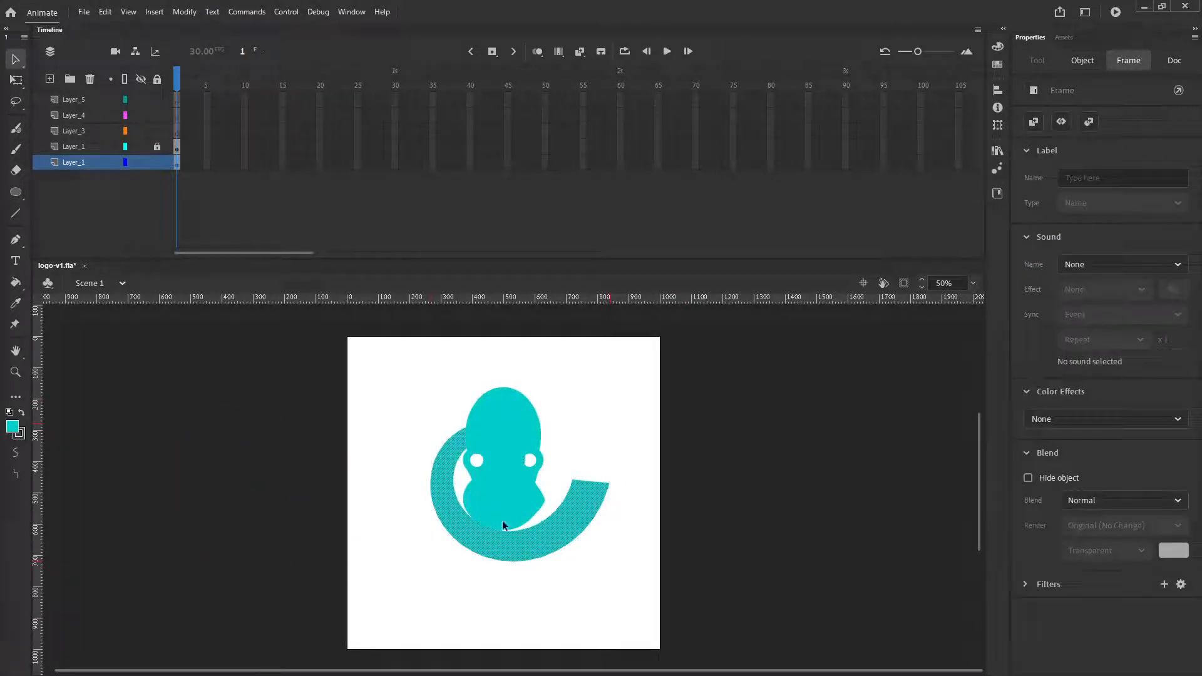
pyautogui.moveTo(535, 530); pyautogui.dragTo(430, 611)
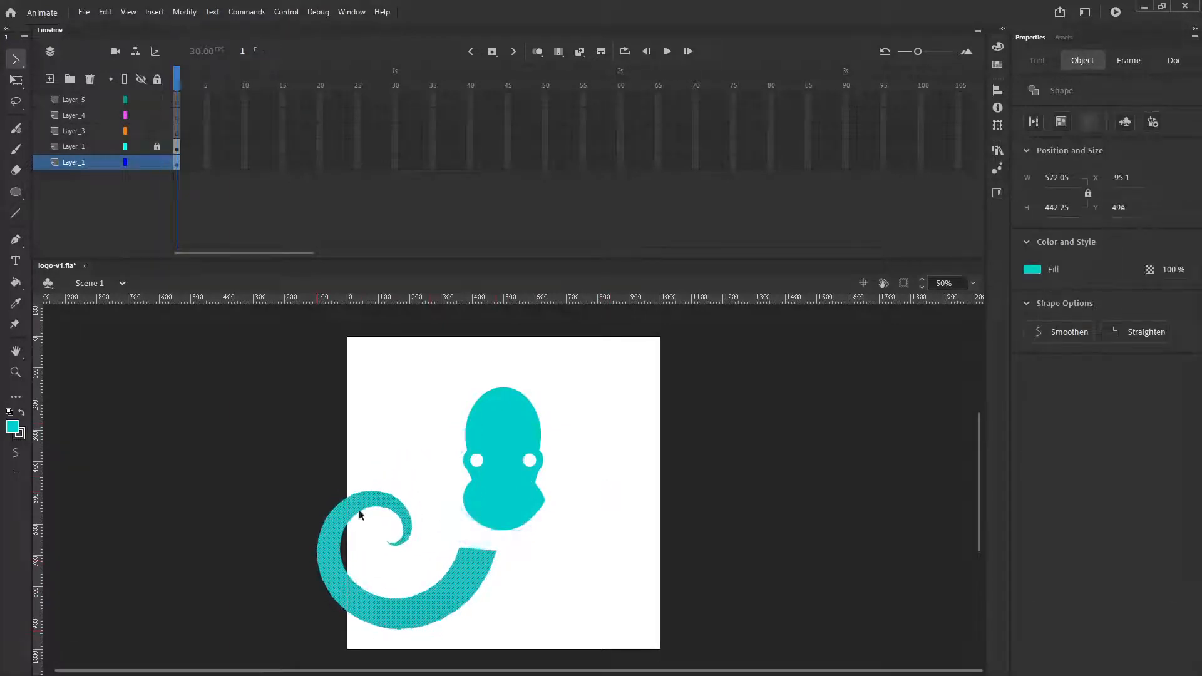
# Step: Delete the three unused layers Layer_5, Layer_4 and Layer_3
pyautogui.click(100, 99)
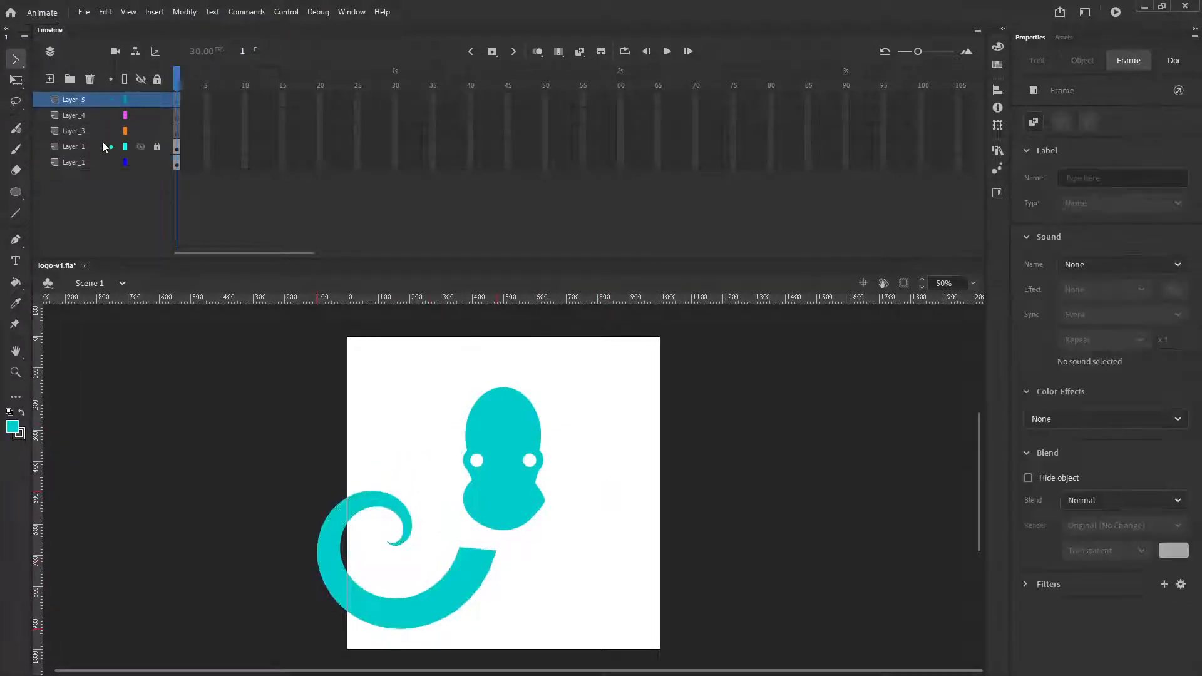
pyautogui.keyDown('shift'); pyautogui.click(97, 136); pyautogui.keyUp('shift')
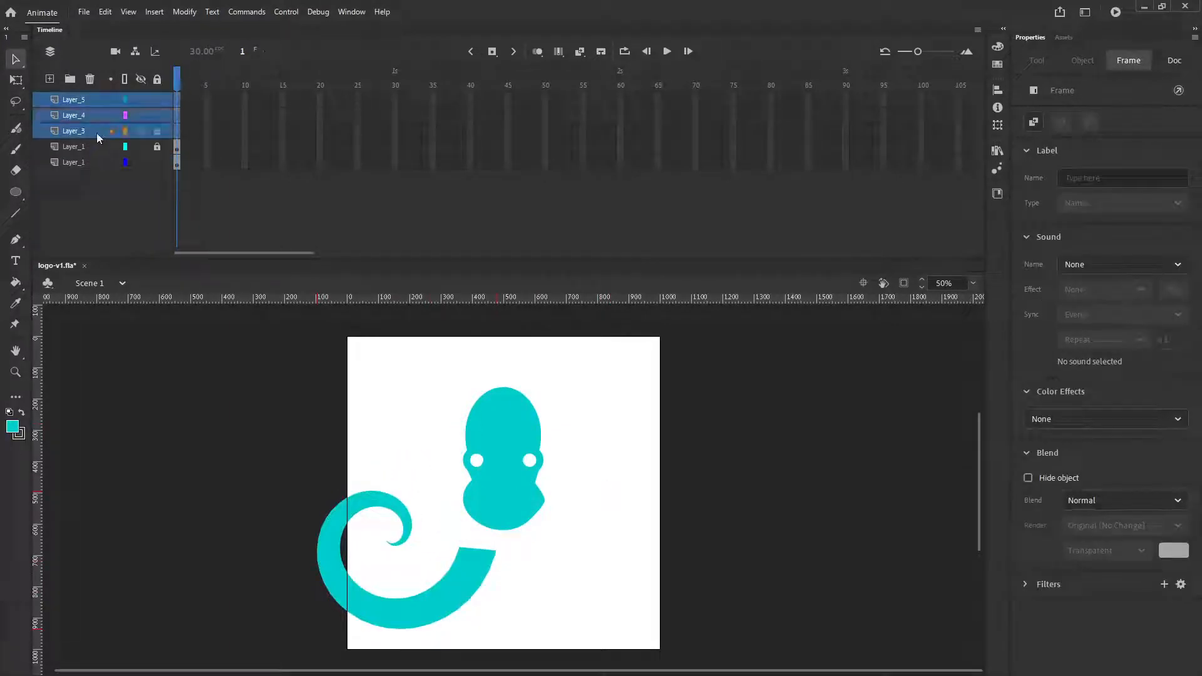
pyautogui.click(90, 79)
# Step: Move the spiral farther left of the head and flip it horizontally
pyautogui.click(446, 591)
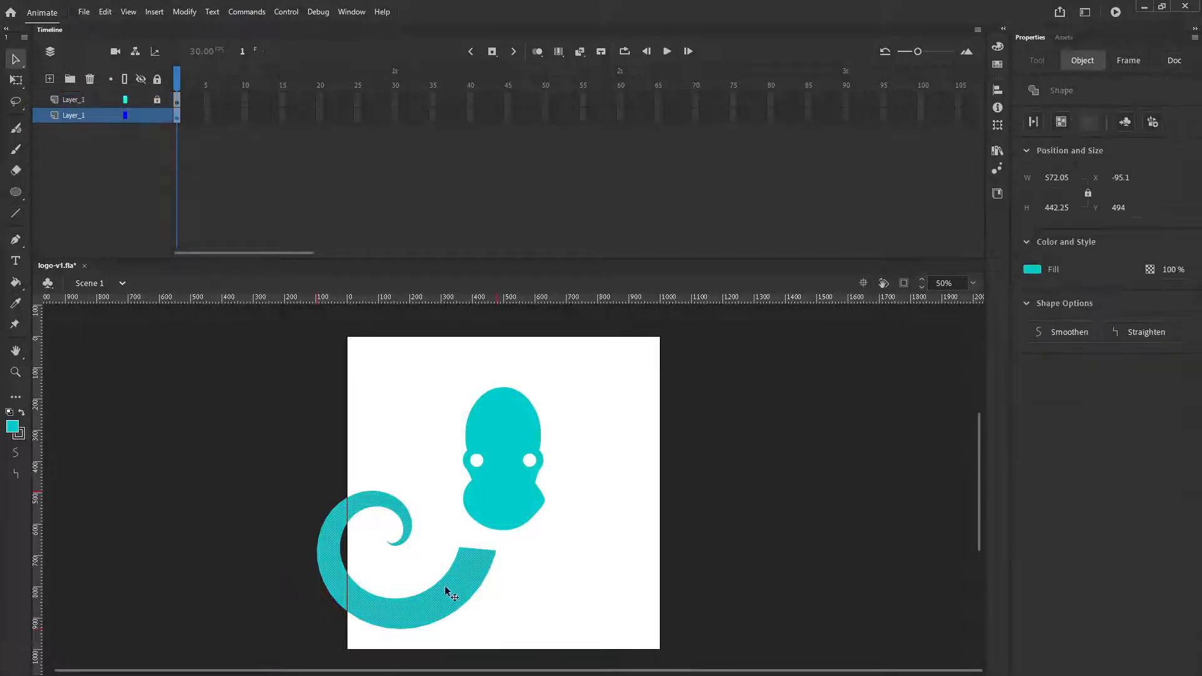
pyautogui.moveTo(445, 587); pyautogui.dragTo(393, 585)
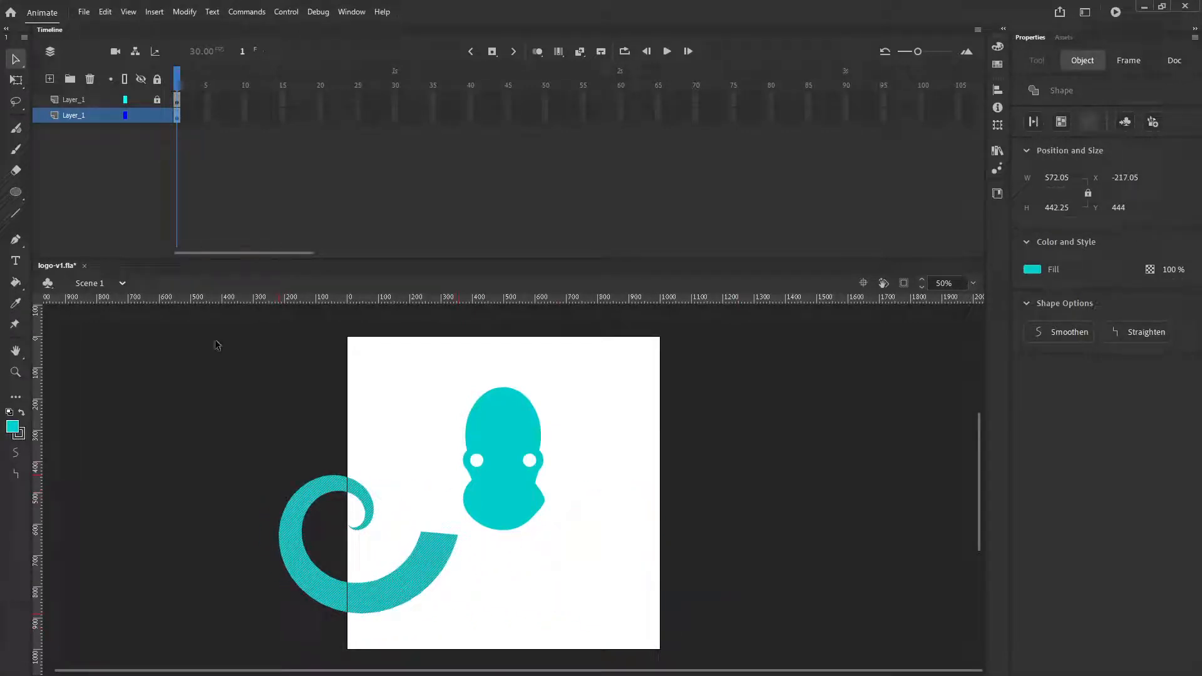
pyautogui.click(128, 12)
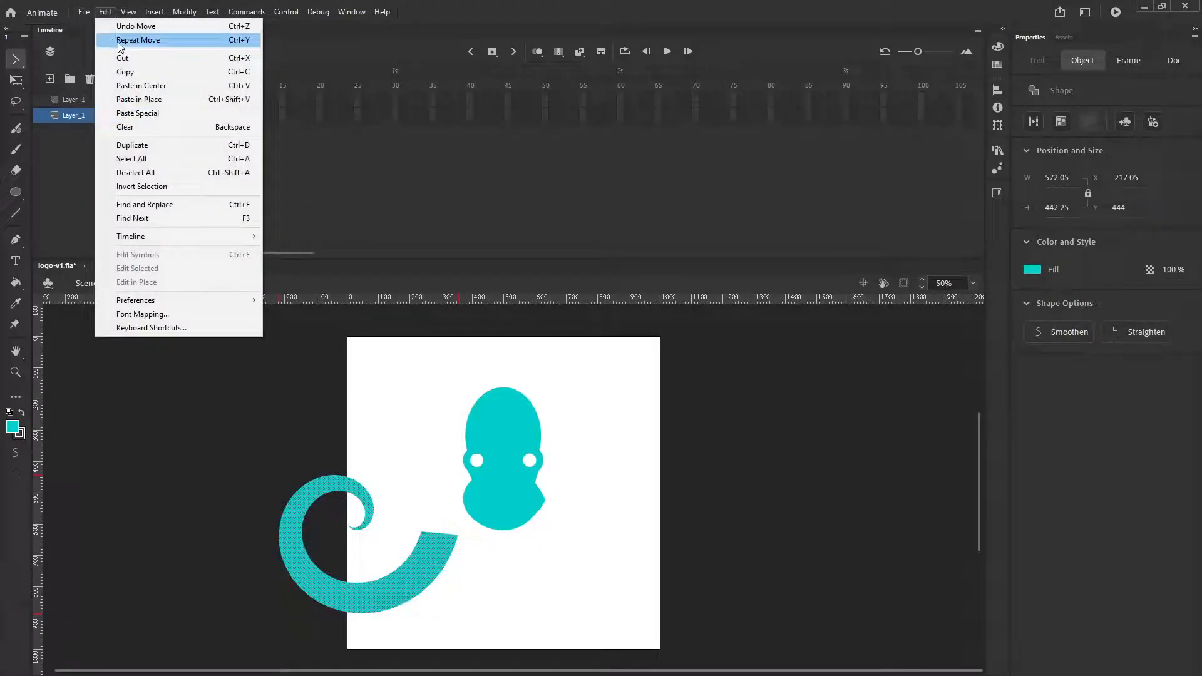
pyautogui.moveTo(131, 12)
pyautogui.moveTo(184, 11)
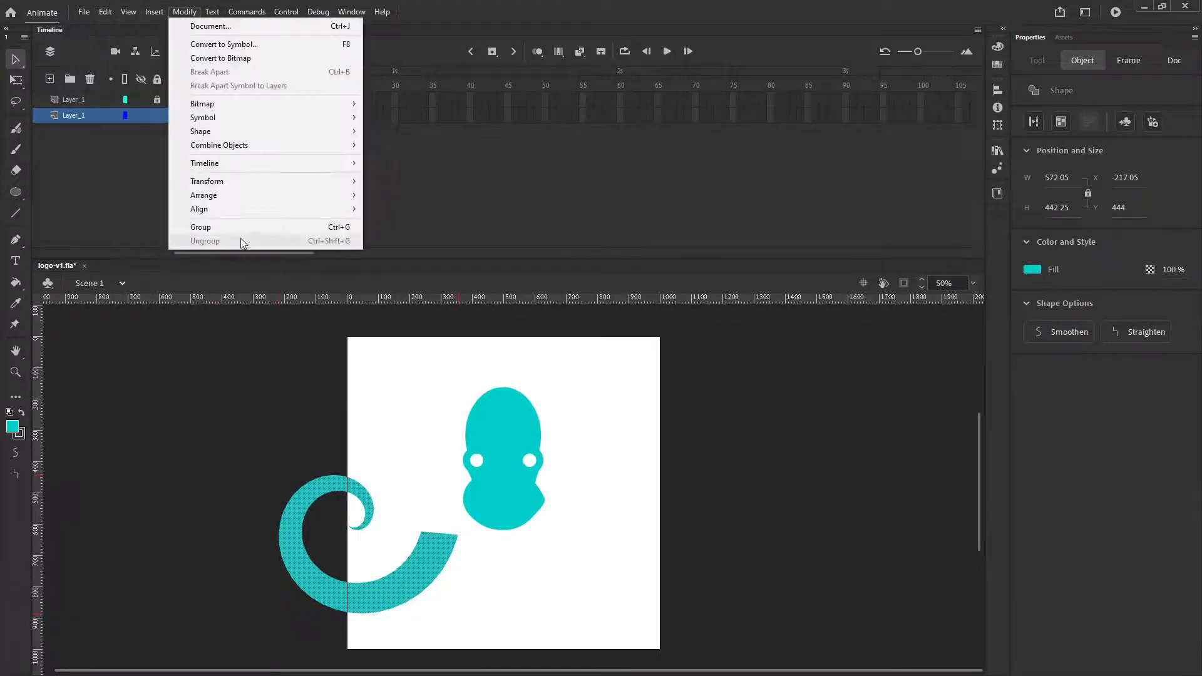
pyautogui.moveTo(301, 184)
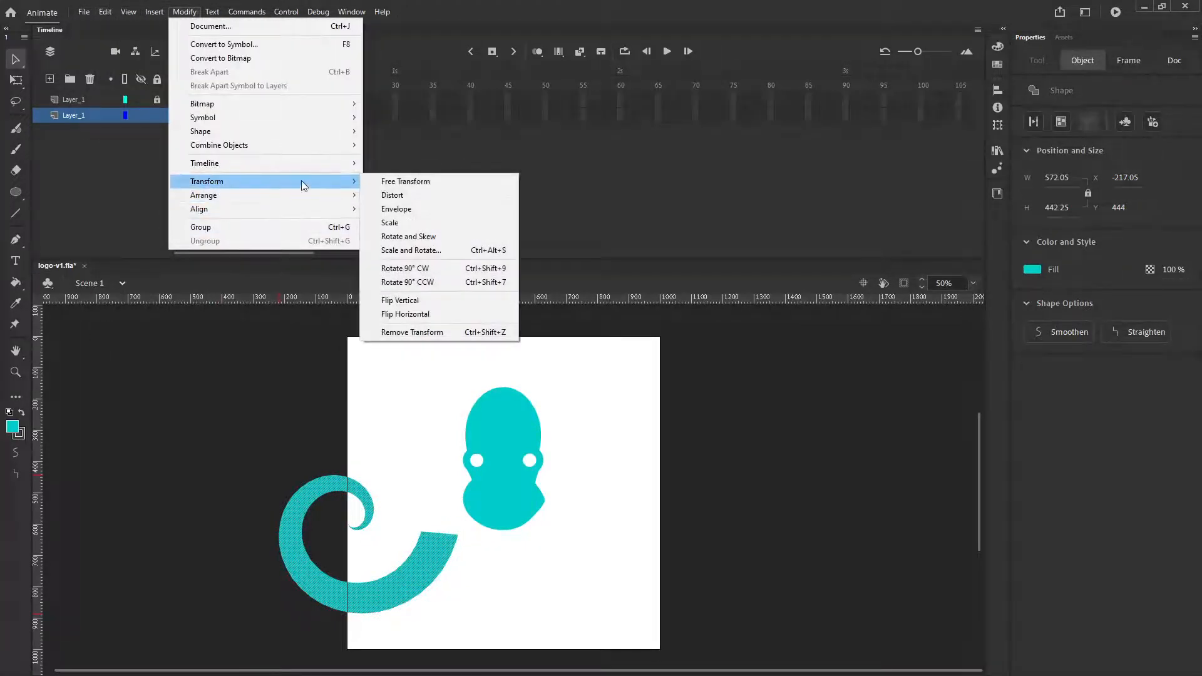
pyautogui.click(413, 314)
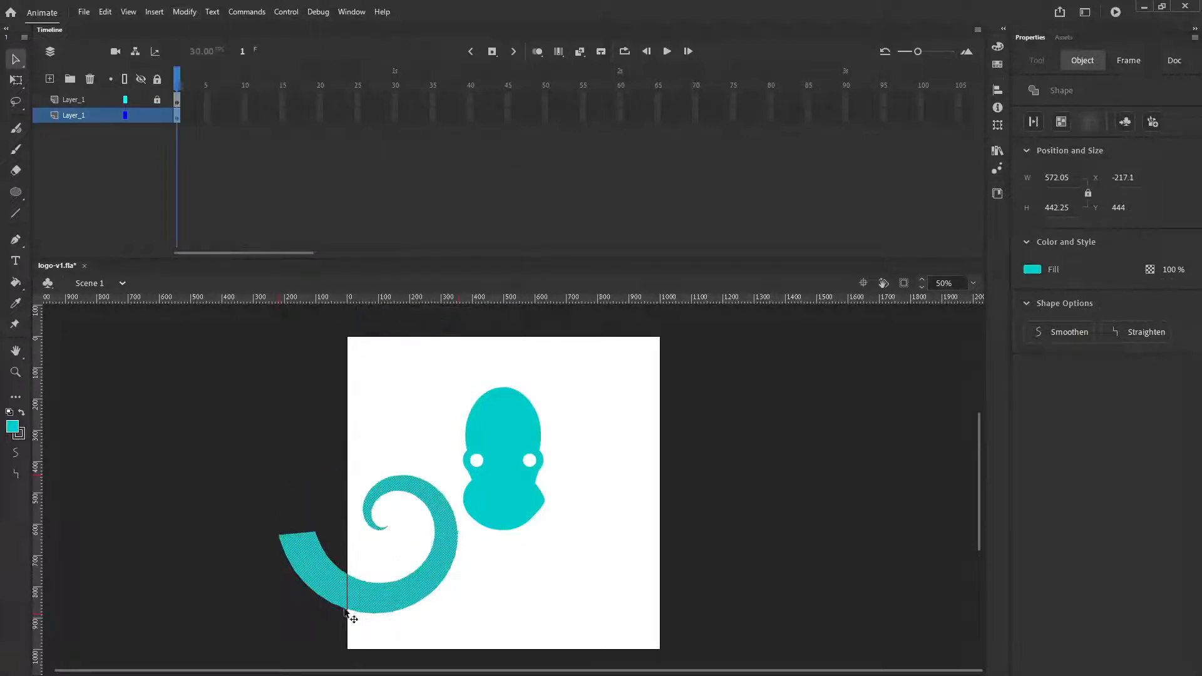
# Step: Flip the spiral vertically and then horizontally so that its wide open end faces the head
pyautogui.click(190, 10)
pyautogui.moveTo(223, 181)
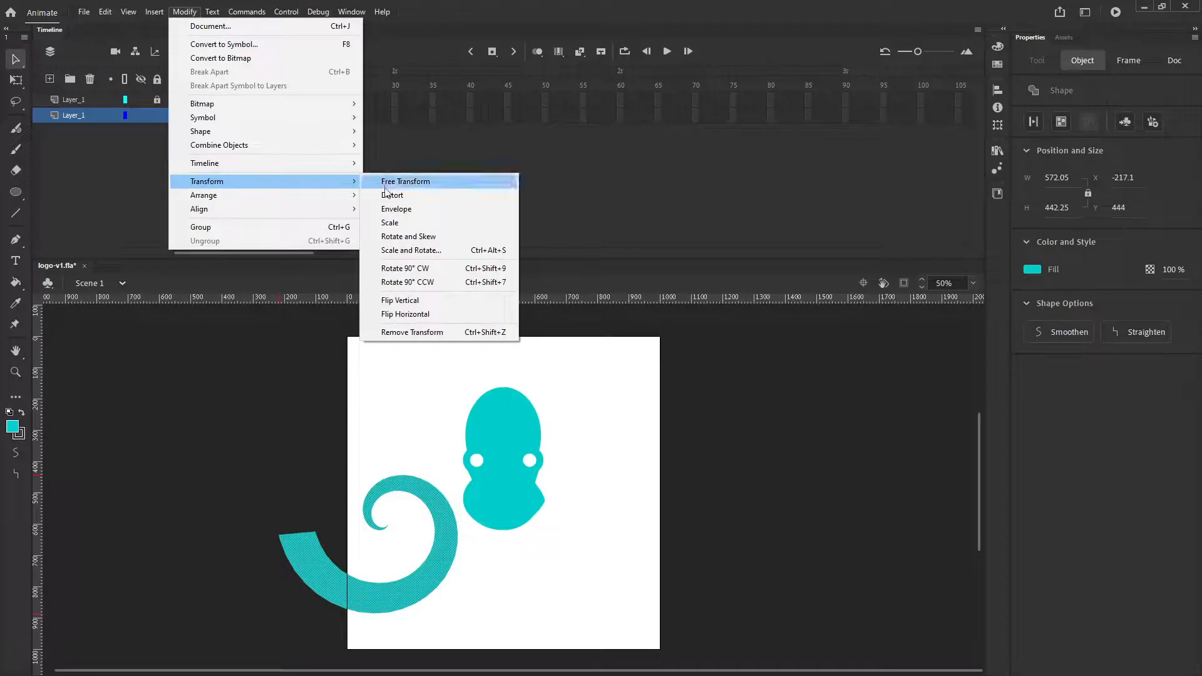
pyautogui.click(394, 300)
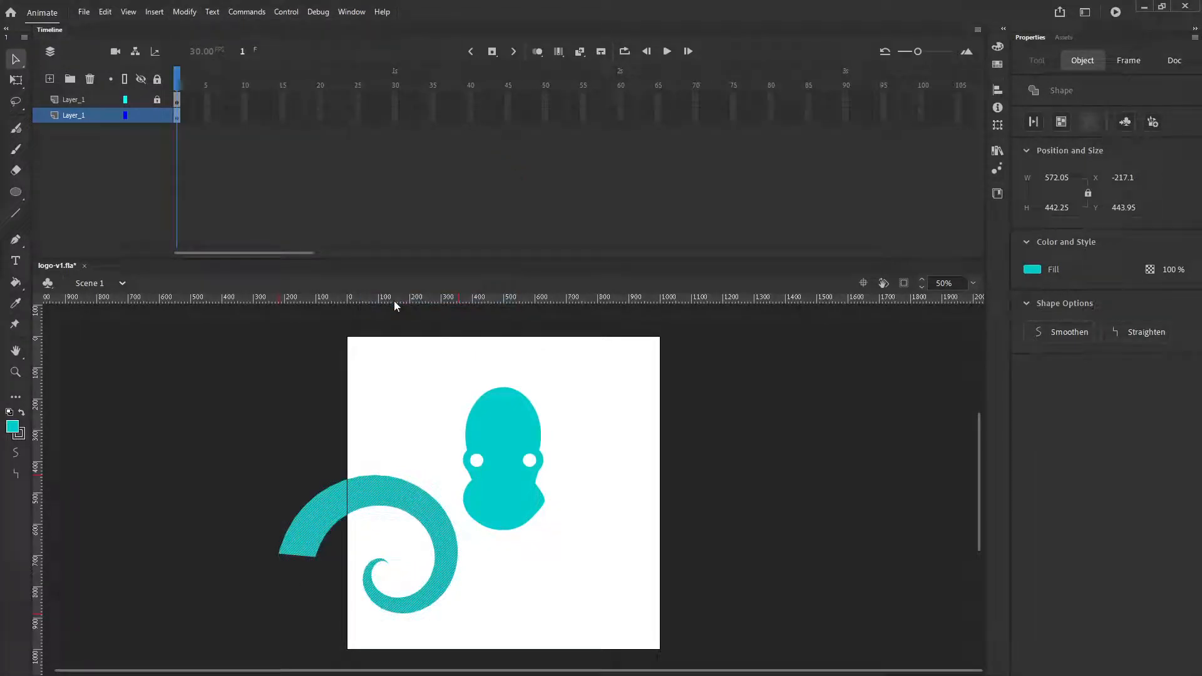
pyautogui.click(169, 12)
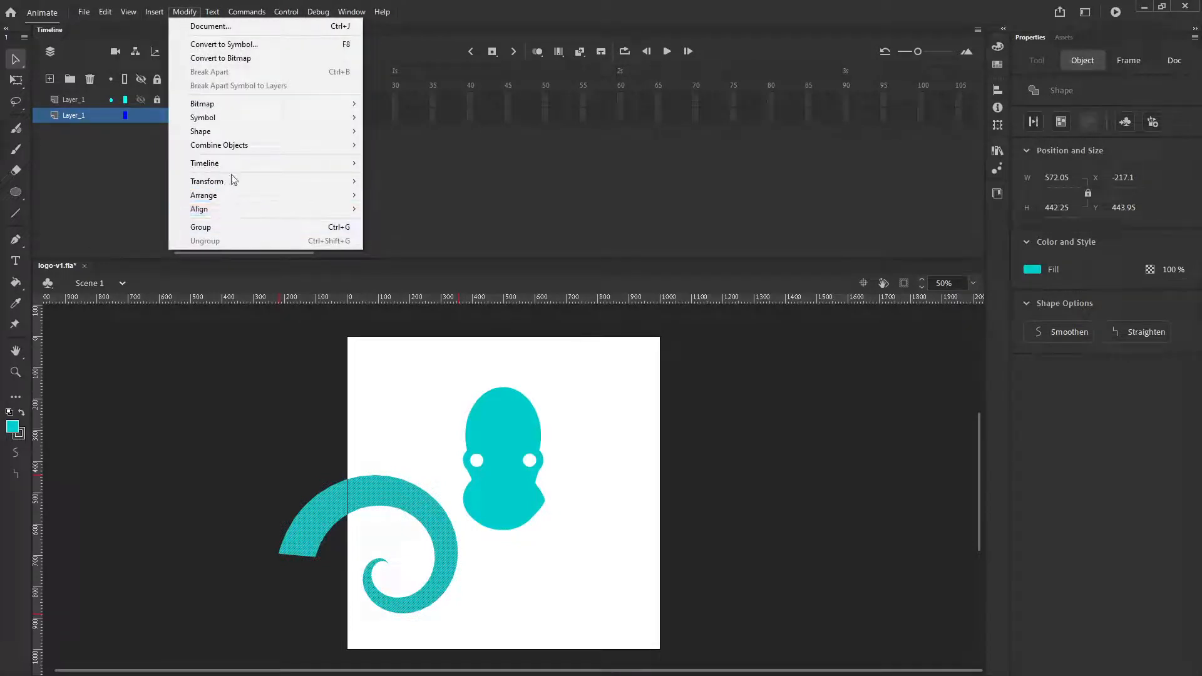
pyautogui.moveTo(264, 180)
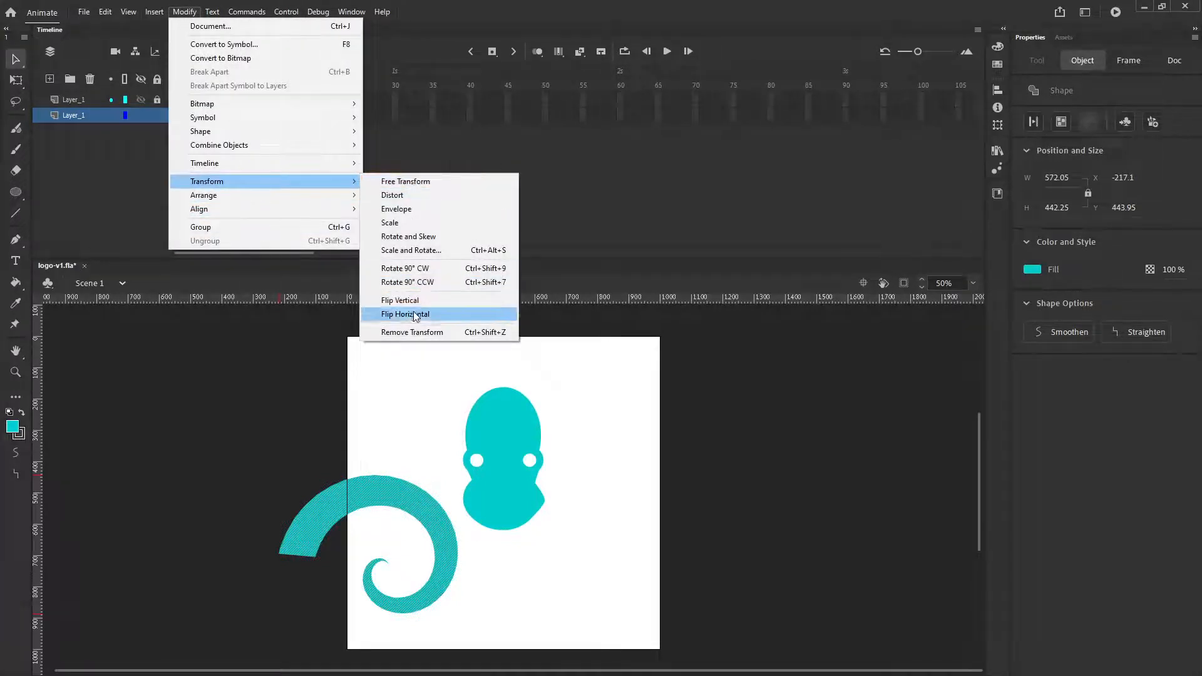
pyautogui.click(413, 313)
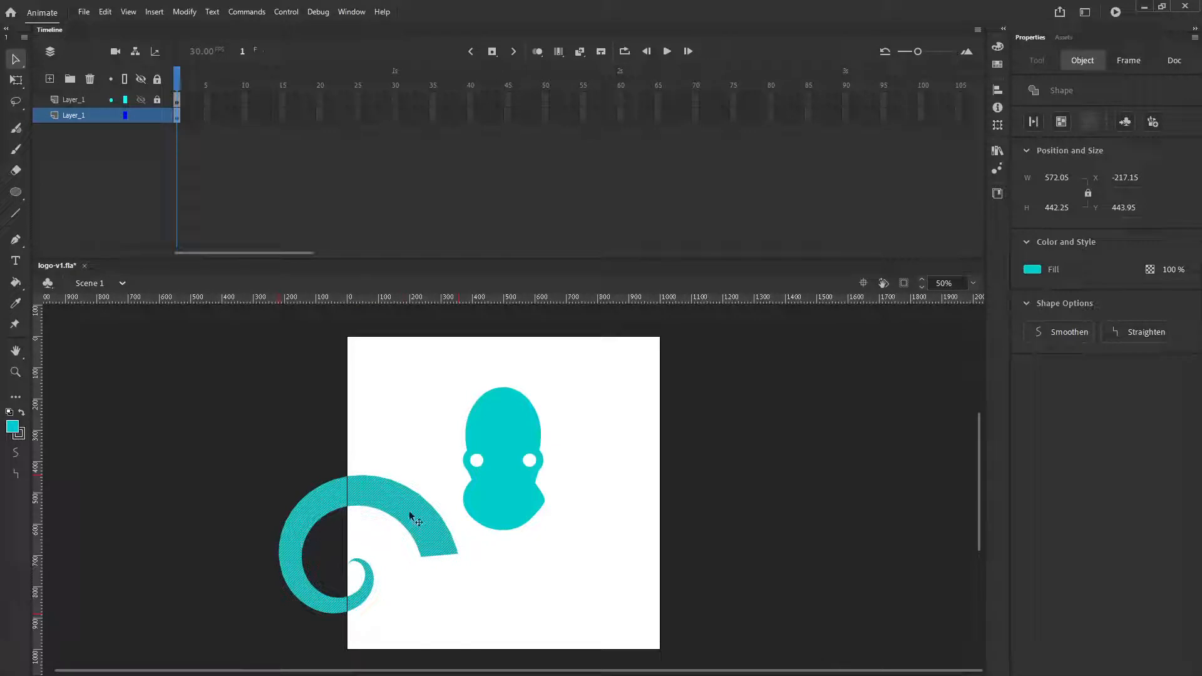
# Step: Rotate the spiral counterclockwise with Free Transform and shift it down and to the left
pyautogui.moveTo(407, 509); pyautogui.dragTo(397, 504)
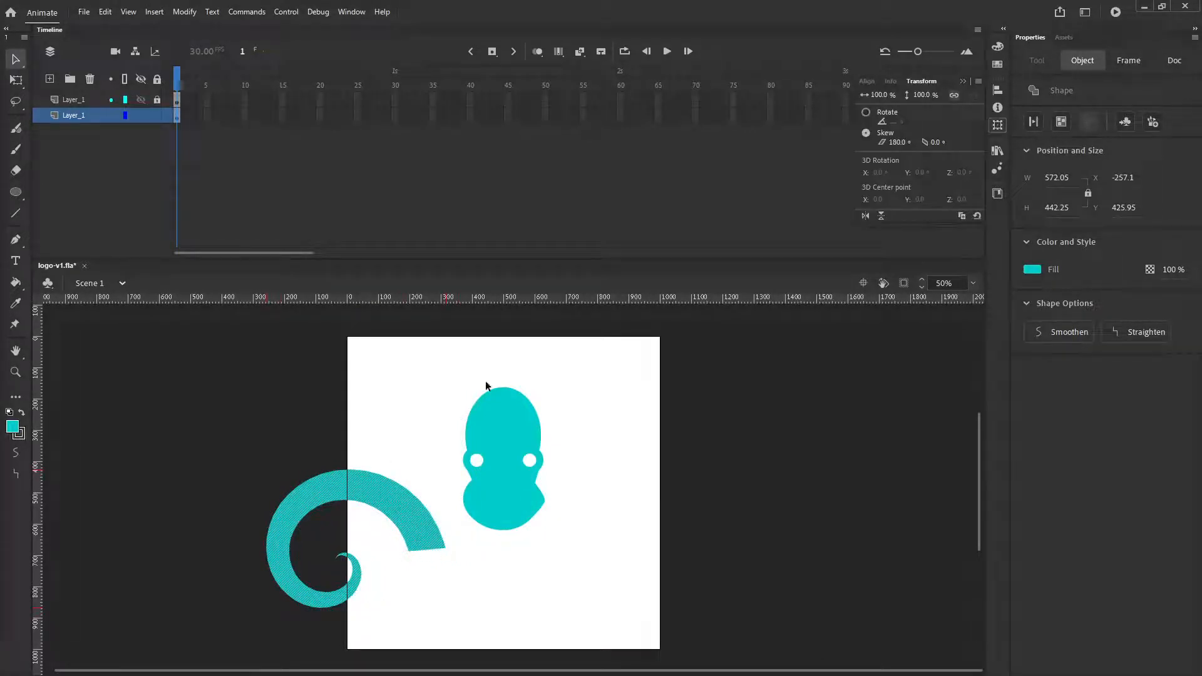
pyautogui.rightClick(389, 499)
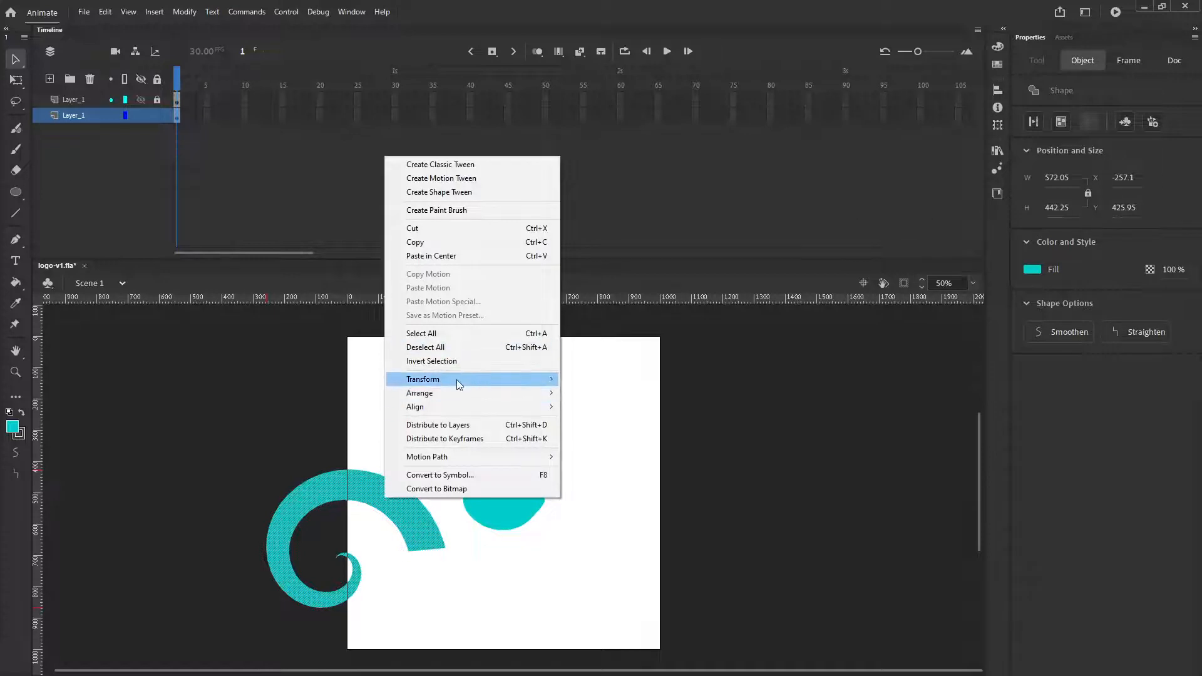
pyautogui.moveTo(456, 379)
pyautogui.click(581, 381)
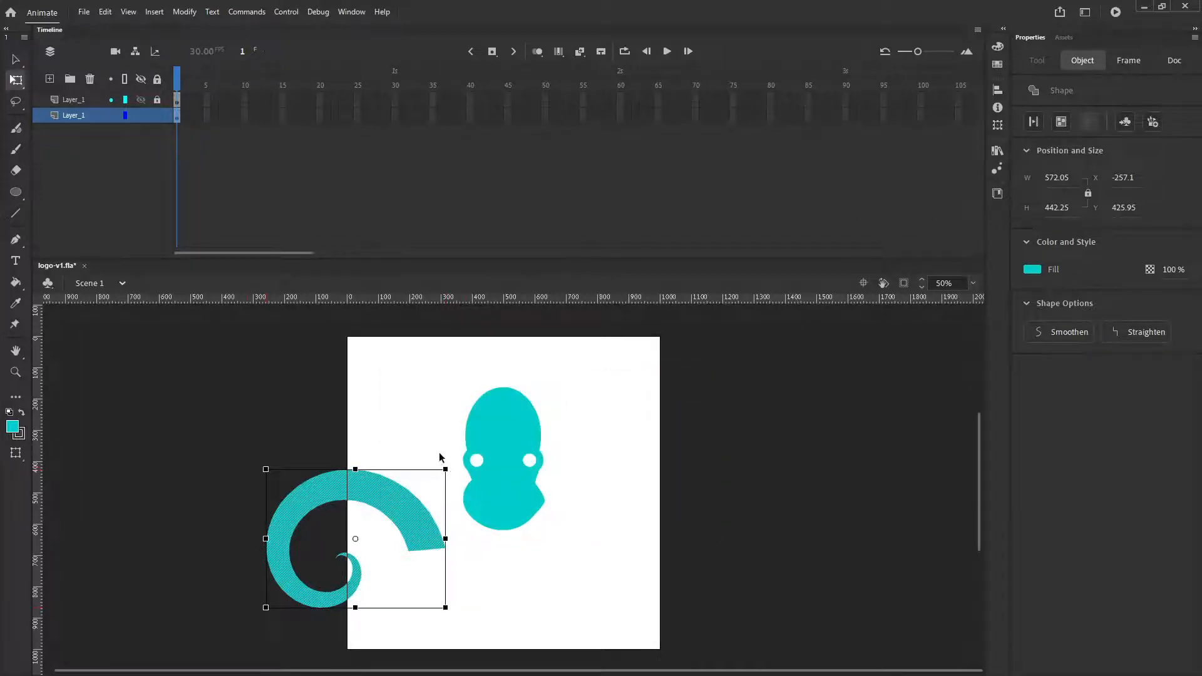
pyautogui.moveTo(450, 463); pyautogui.dragTo(380, 438)
pyautogui.moveTo(370, 494); pyautogui.dragTo(331, 521)
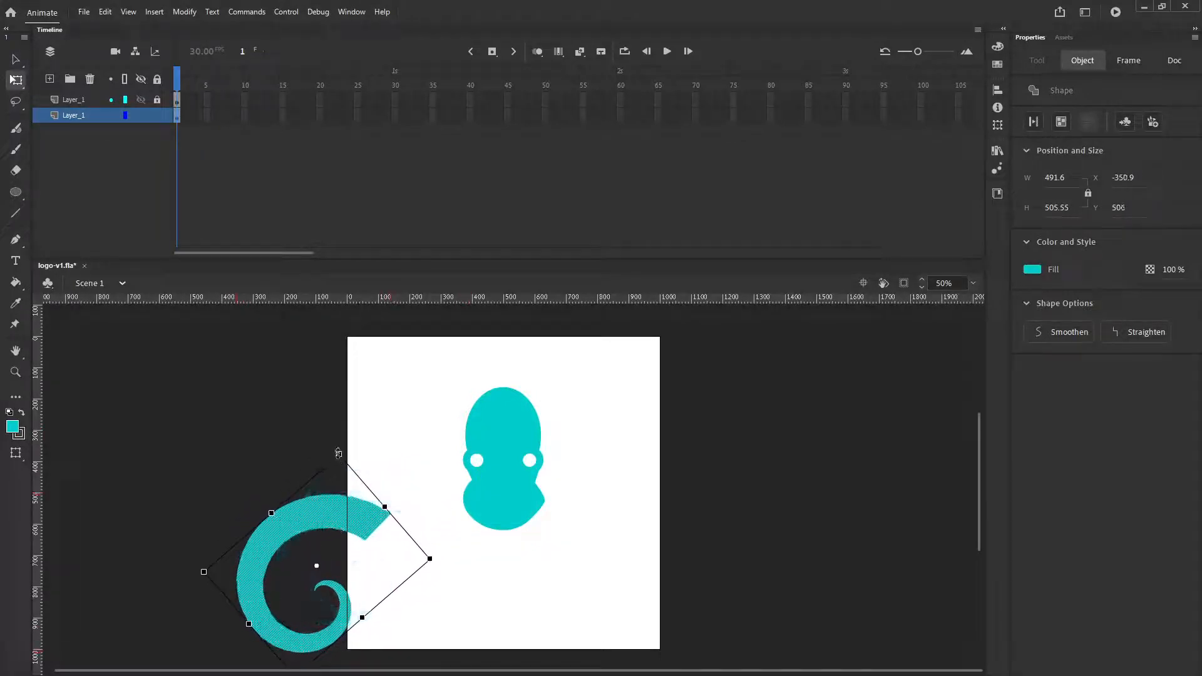
# Step: Scale the spiral down to about 201 by 207 and place it on the stage left of the head's lower part
pyautogui.moveTo(338, 453); pyautogui.dragTo(331, 490)
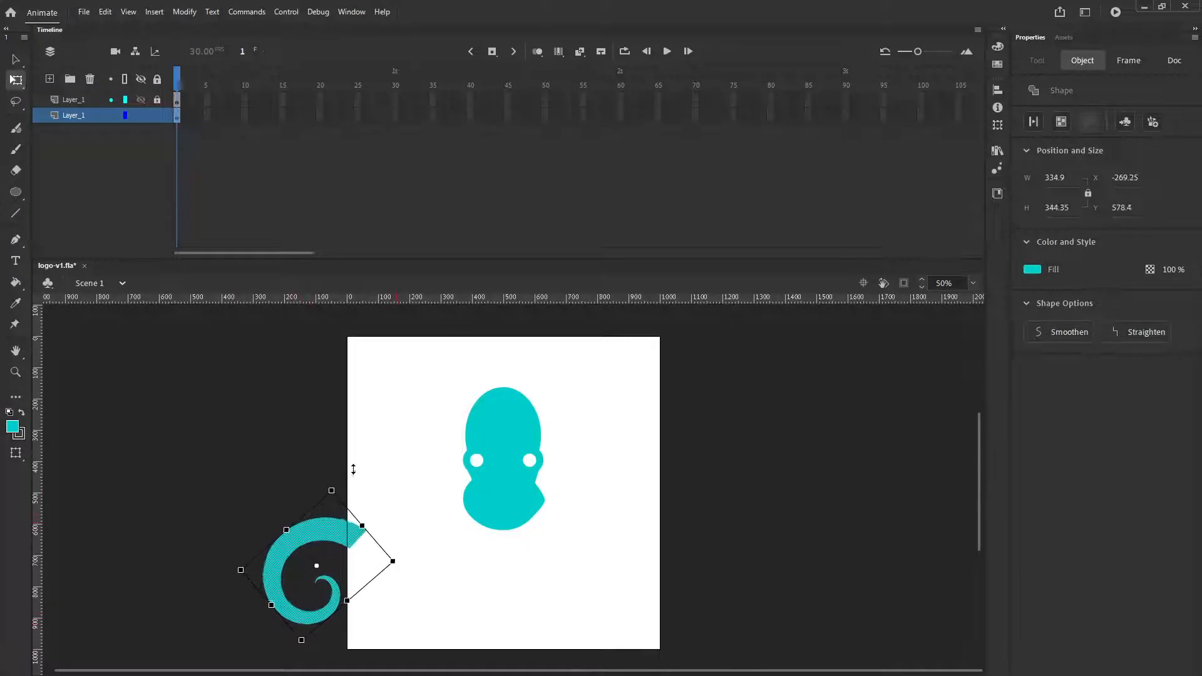
pyautogui.moveTo(340, 533); pyautogui.dragTo(389, 519)
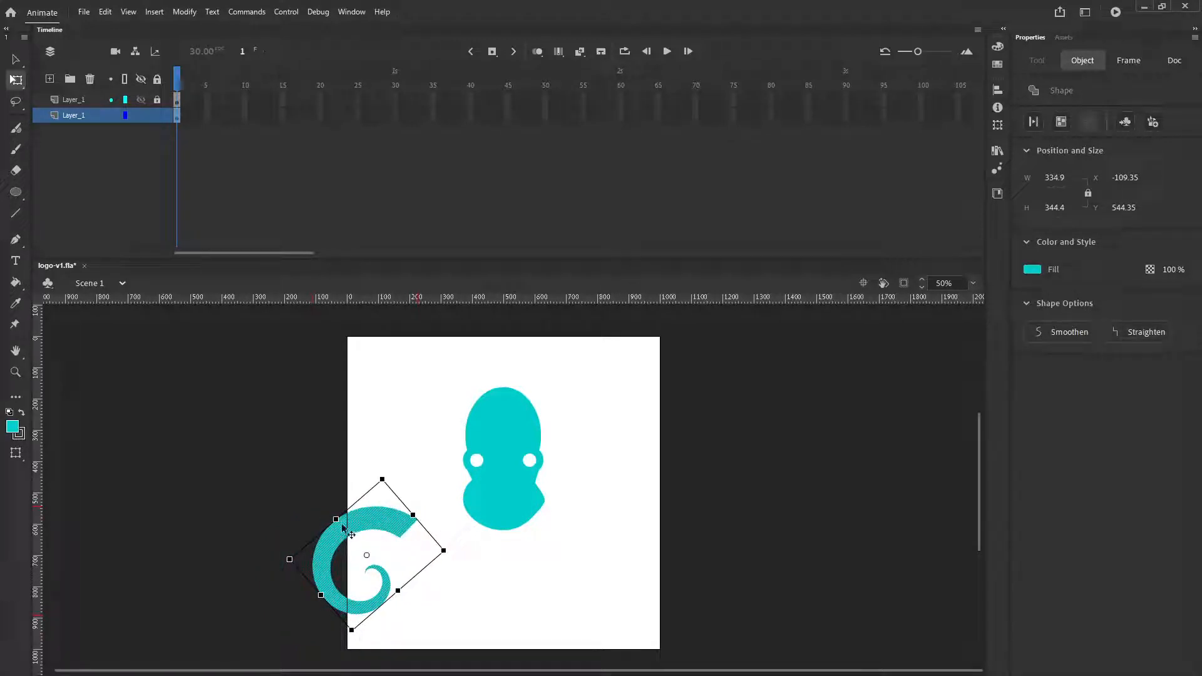
pyautogui.moveTo(381, 480); pyautogui.dragTo(401, 510)
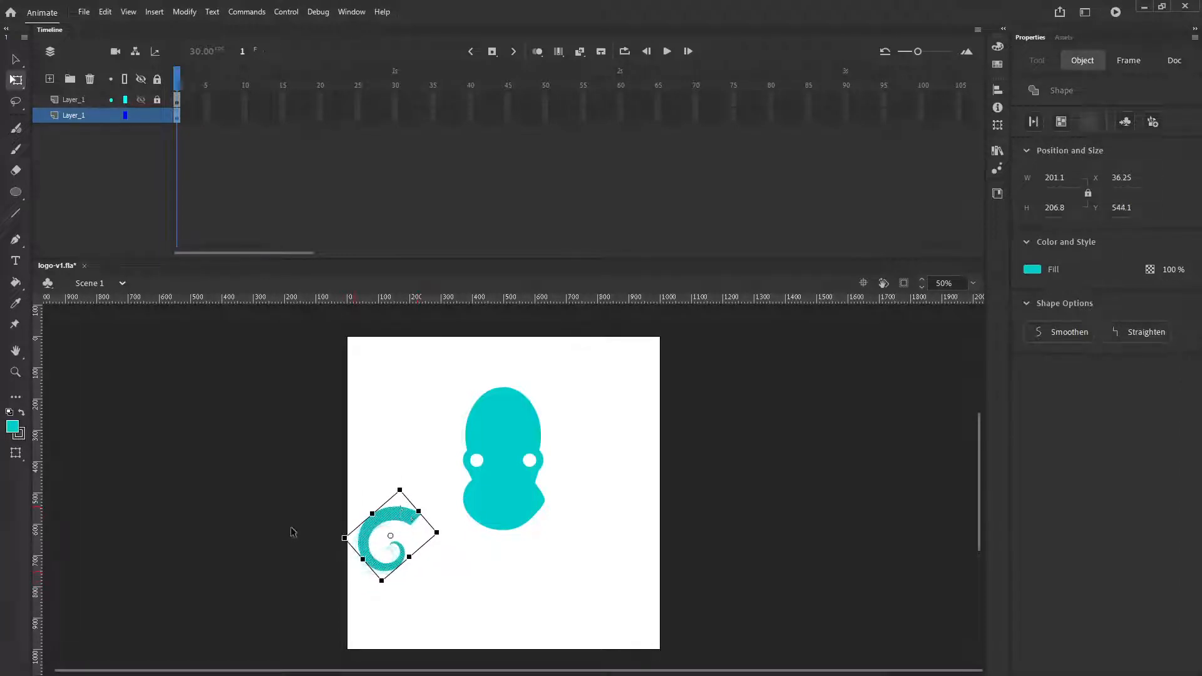
# Step: Paste a copy of the small spiral, rotate it counterclockwise and place it below and slightly right of the first one
pyautogui.hotkey('ctrl', 'v')
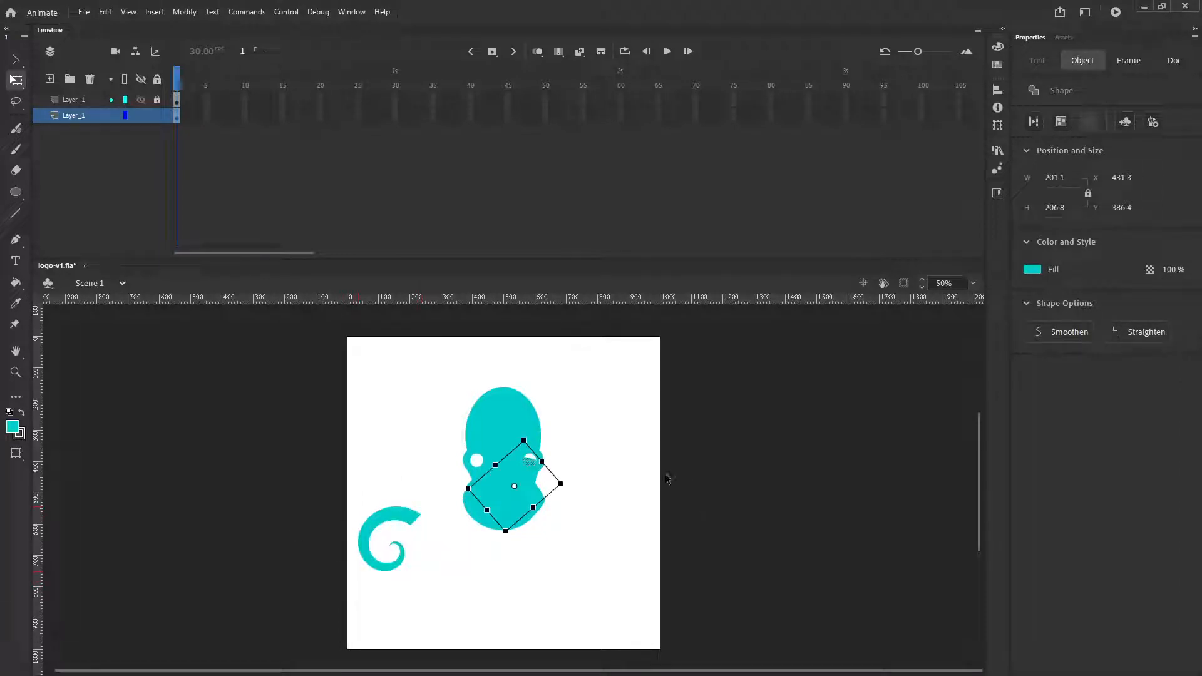
pyautogui.moveTo(531, 463); pyautogui.dragTo(416, 577)
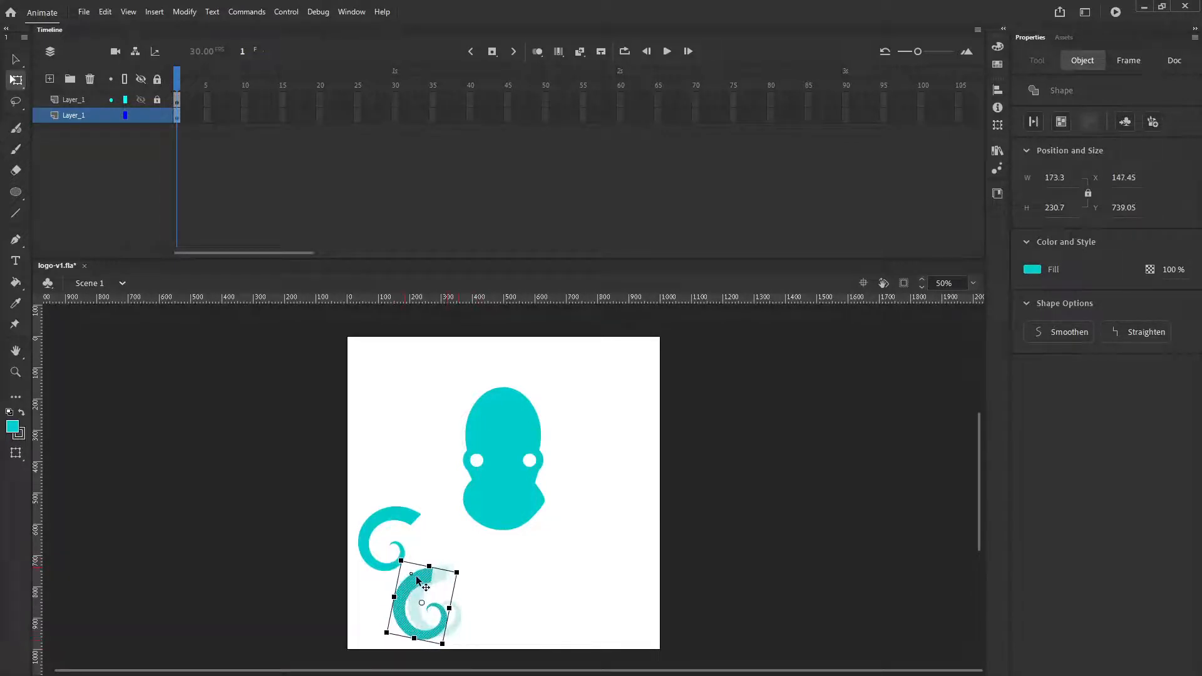
pyautogui.rightClick(370, 474)
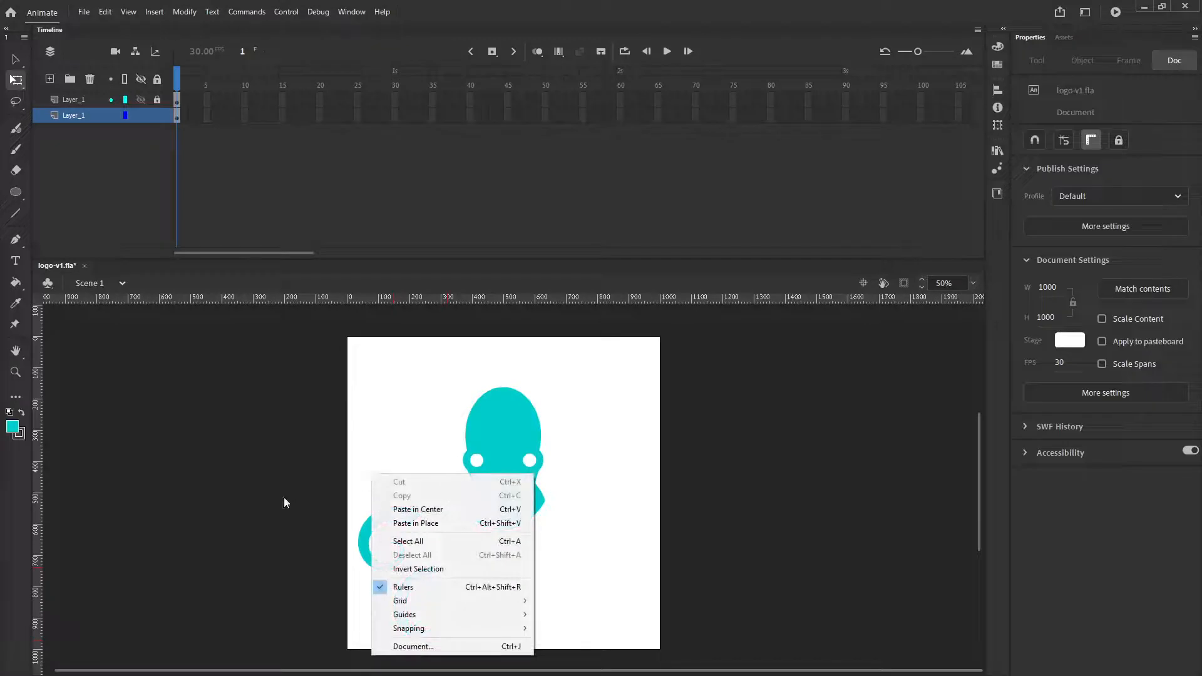
pyautogui.click(309, 481)
# Step: Set the document's stage size to 1500 by 1500
pyautogui.moveTo(311, 464); pyautogui.dragTo(294, 393)
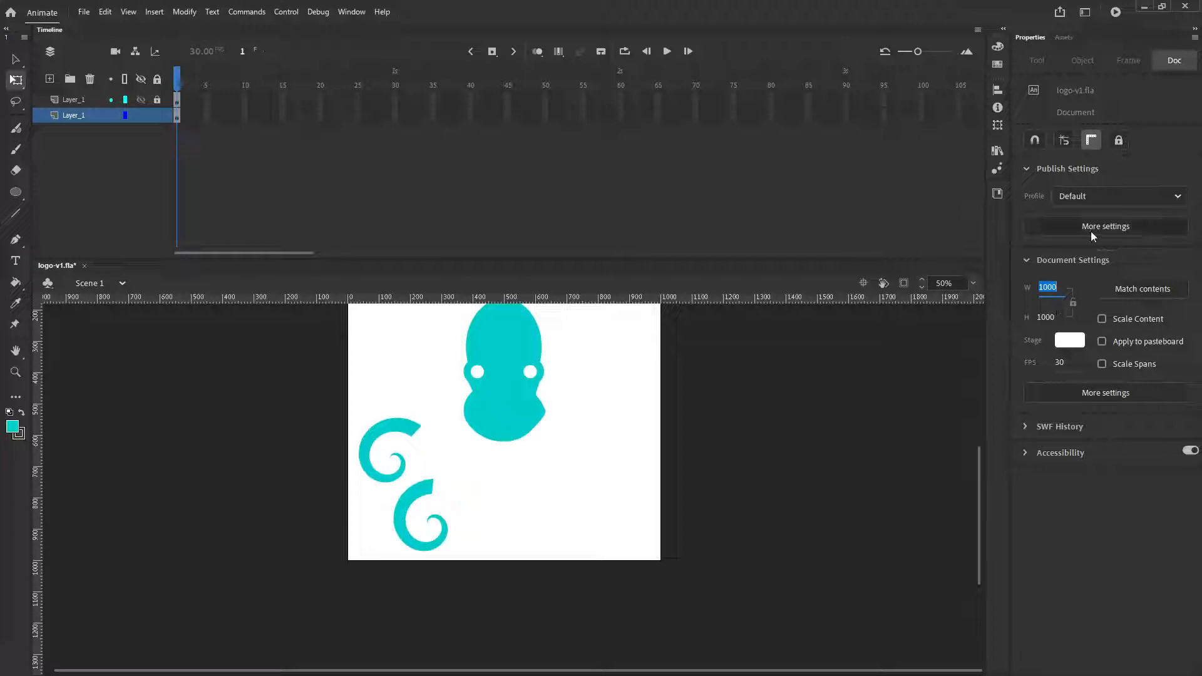
pyautogui.write('1500')
pyautogui.press('Return')
pyautogui.write('155')
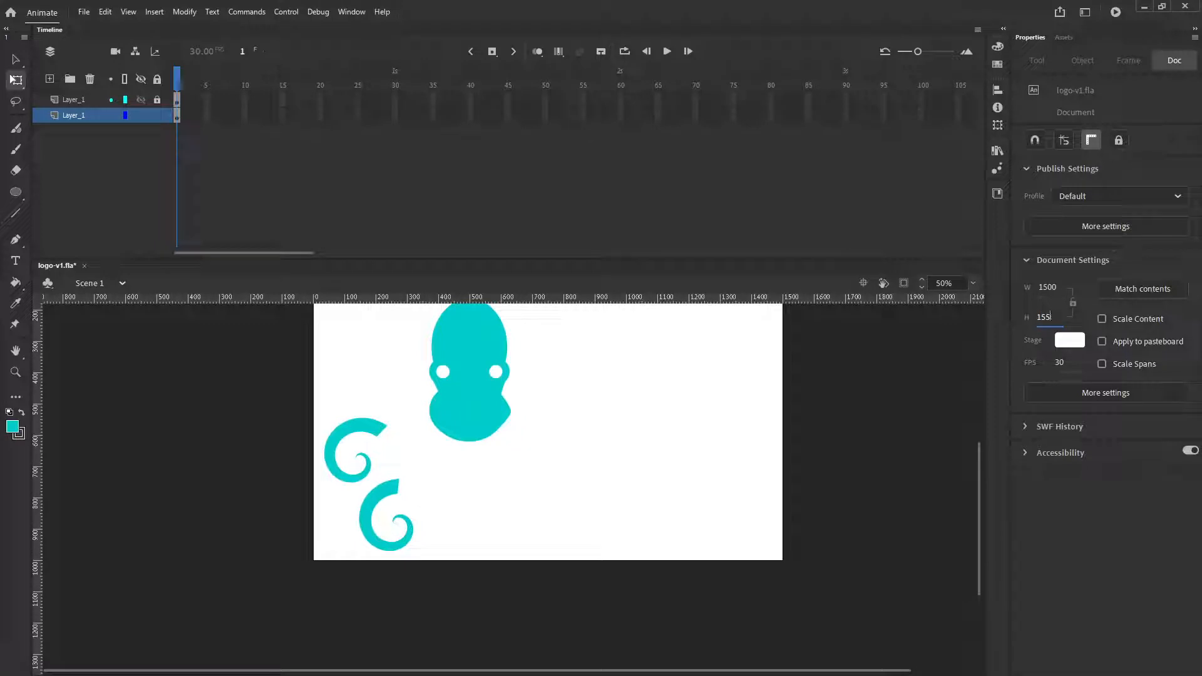
pyautogui.write('000')
pyautogui.press('Return')
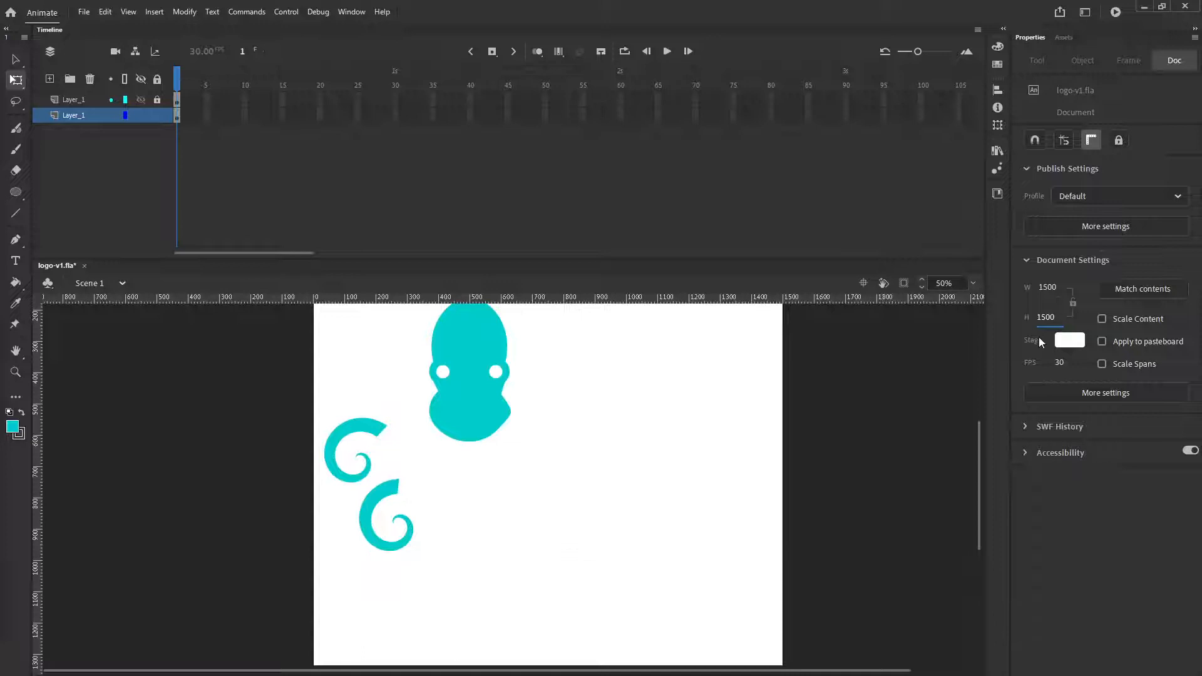
# Step: Paste a copy of the lower spiral, scale it to about 136 by 172, rotate it counterclockwise and place it below and right of the second spiral
pyautogui.click(361, 506)
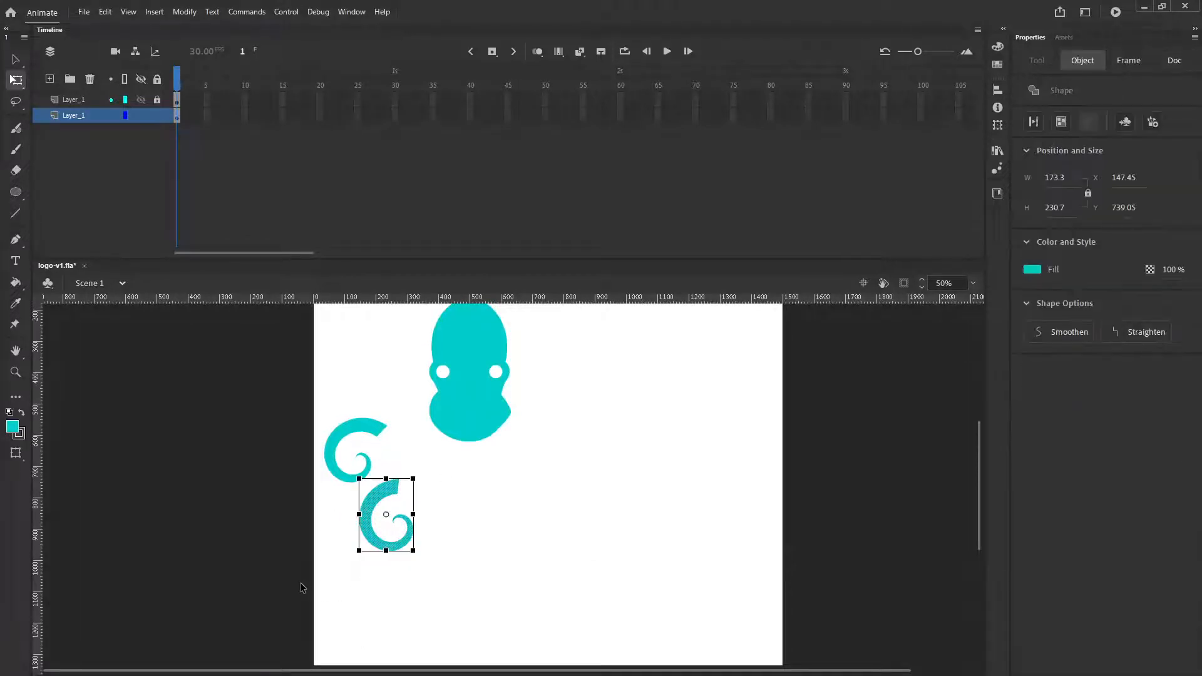
pyautogui.hotkey('ctrl', 'v')
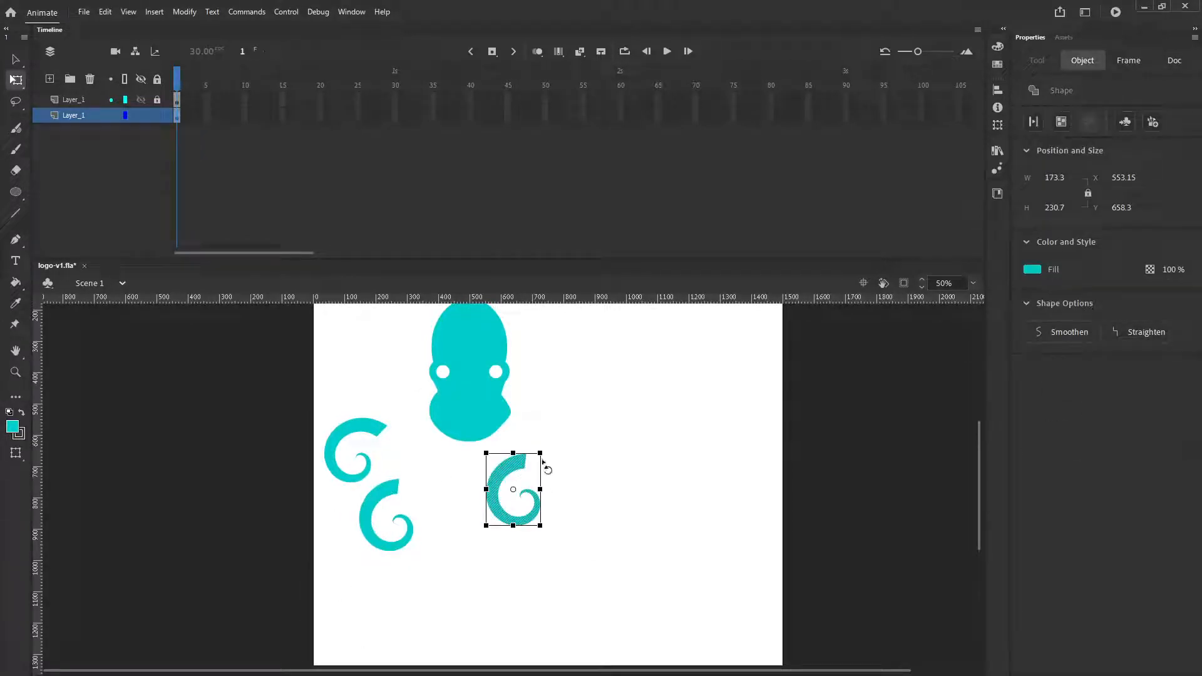
pyautogui.moveTo(539, 452); pyautogui.dragTo(416, 533)
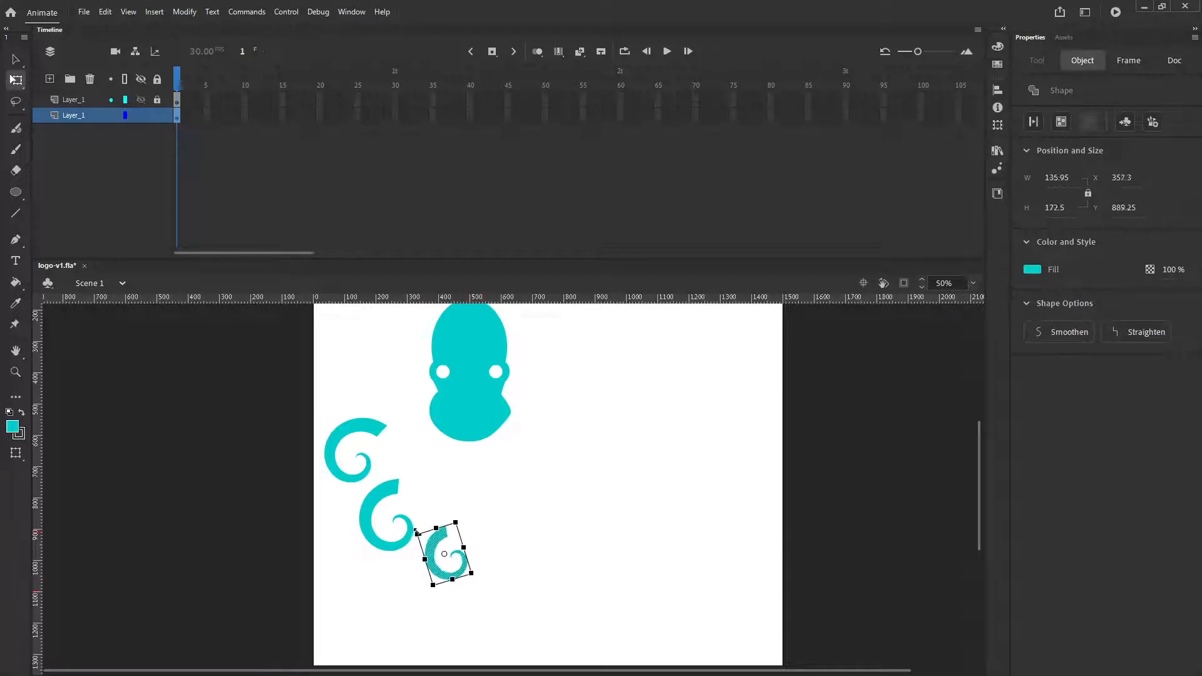
# Step: Nudge the two larger spirals slightly up and right, and shift the smallest one slightly left and down
pyautogui.click(370, 431)
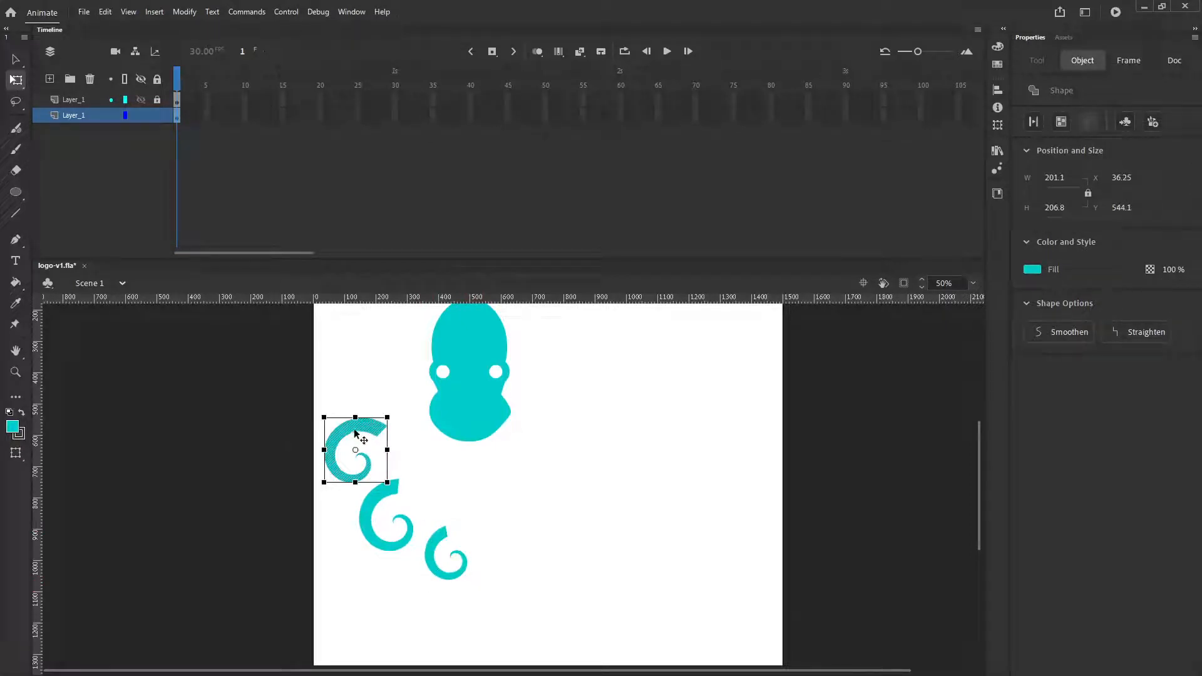
pyautogui.moveTo(366, 433); pyautogui.dragTo(375, 426)
pyautogui.moveTo(378, 493); pyautogui.dragTo(384, 485)
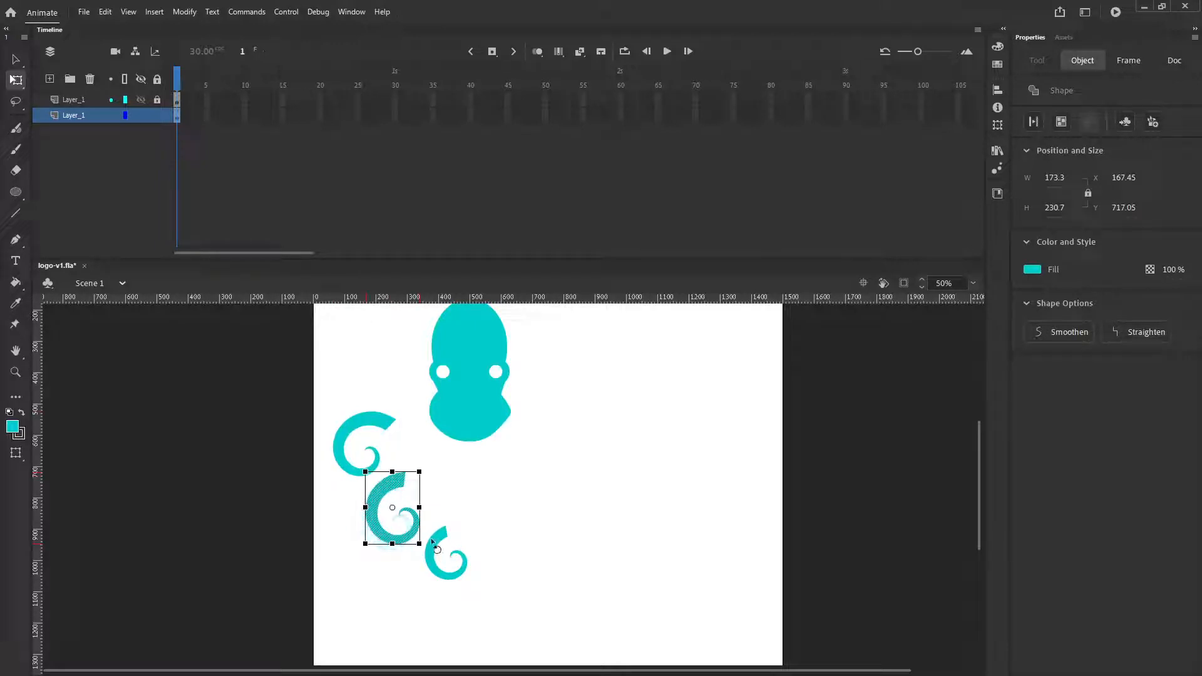
pyautogui.click(433, 543)
pyautogui.moveTo(413, 525); pyautogui.dragTo(397, 530)
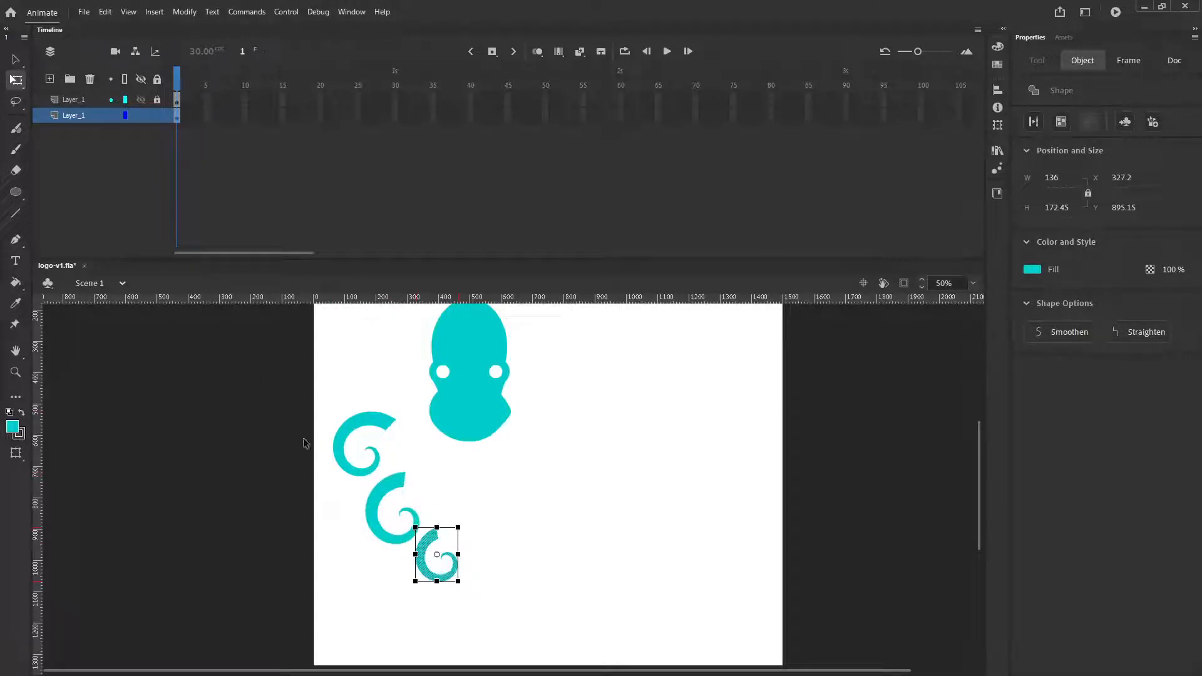
# Step: Add a vertical ruler guide through the topmost point of the head, at about 500 on the horizontal ruler
pyautogui.moveTo(38, 415)
pyautogui.mouseDown()
pyautogui.moveTo(471, 395)
pyautogui.moveTo(38, 395)
pyautogui.mouseUp()
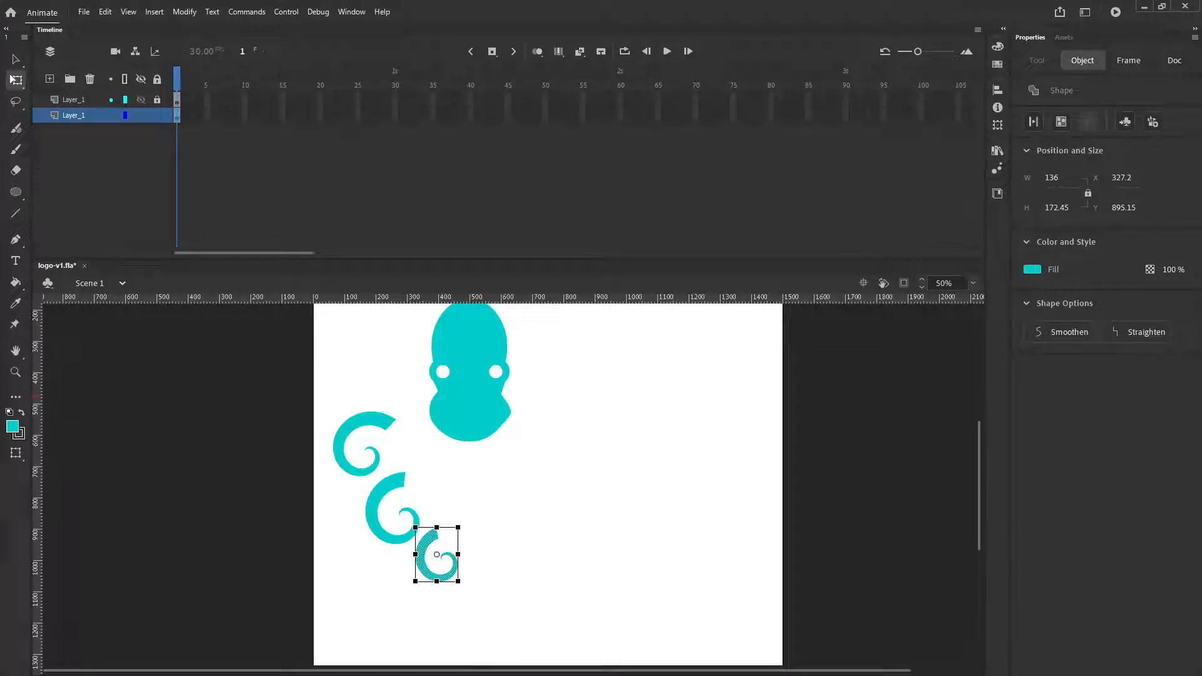
pyautogui.click(16, 371)
pyautogui.click(480, 307)
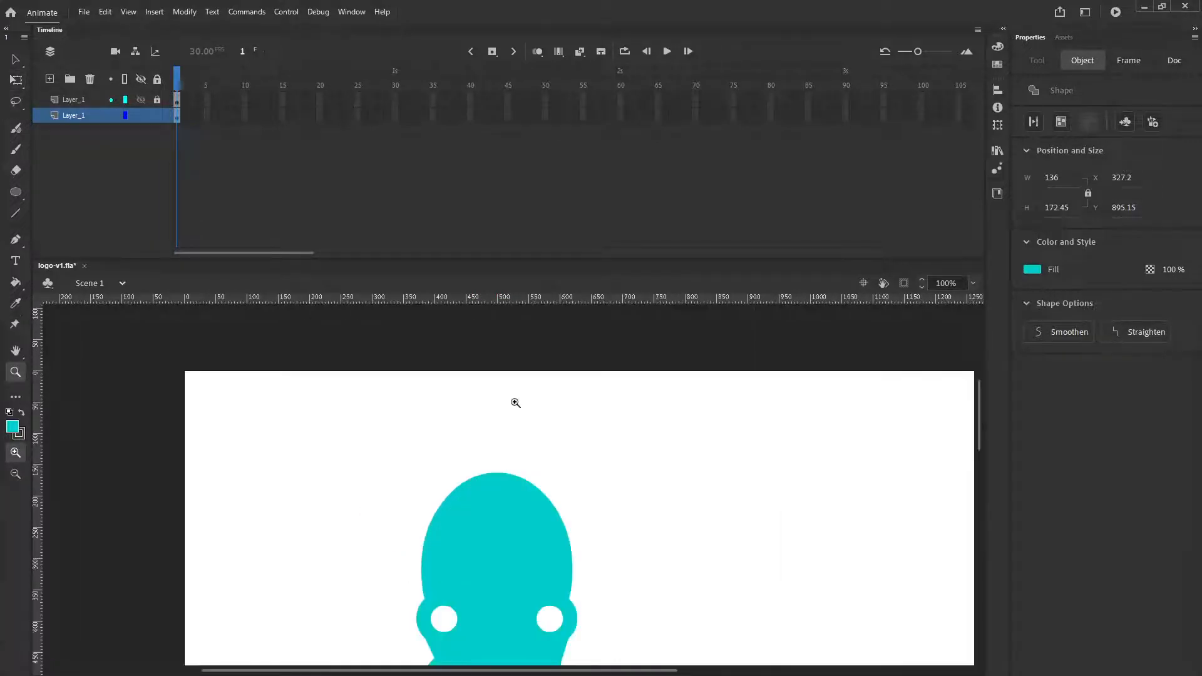
pyautogui.click(507, 521)
pyautogui.click(506, 437)
pyautogui.click(507, 424)
pyautogui.click(501, 424)
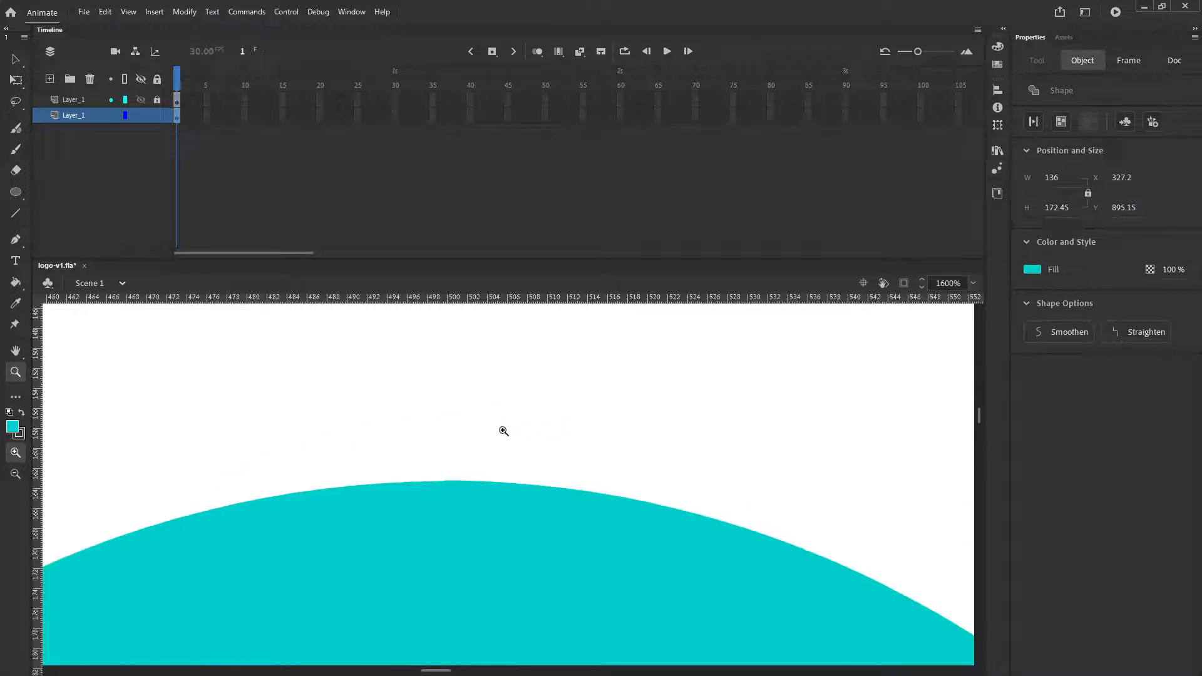
pyautogui.moveTo(38, 421); pyautogui.dragTo(448, 410)
pyautogui.click(16, 351)
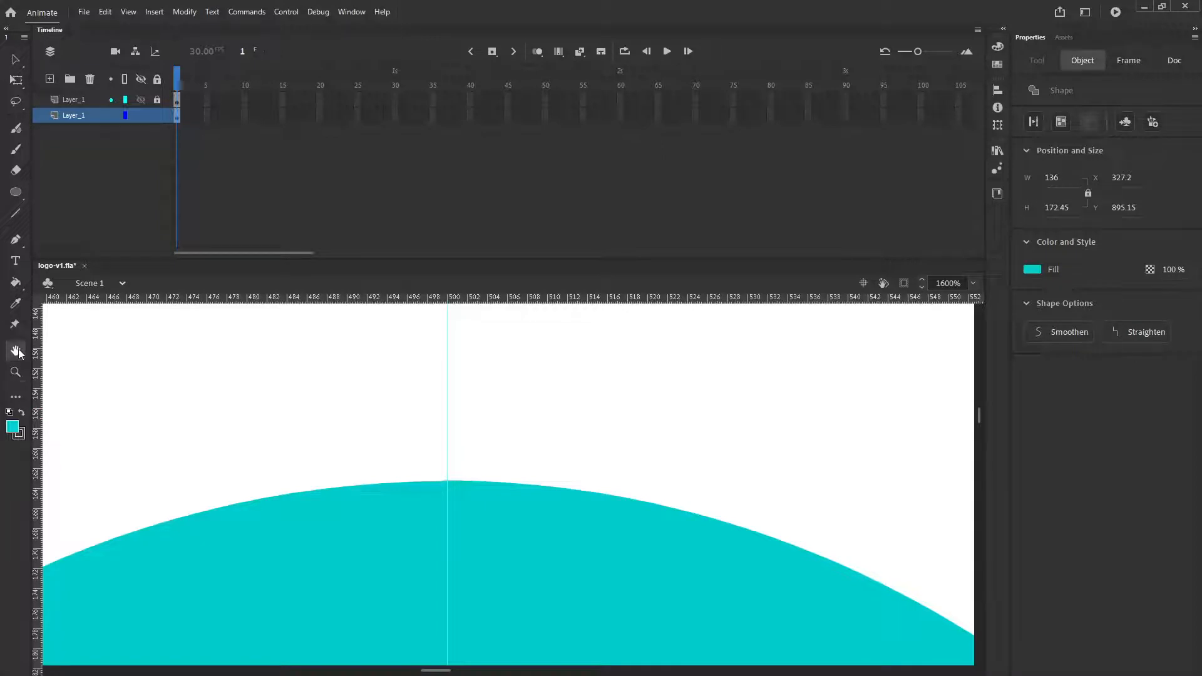
pyautogui.doubleClick(17, 352)
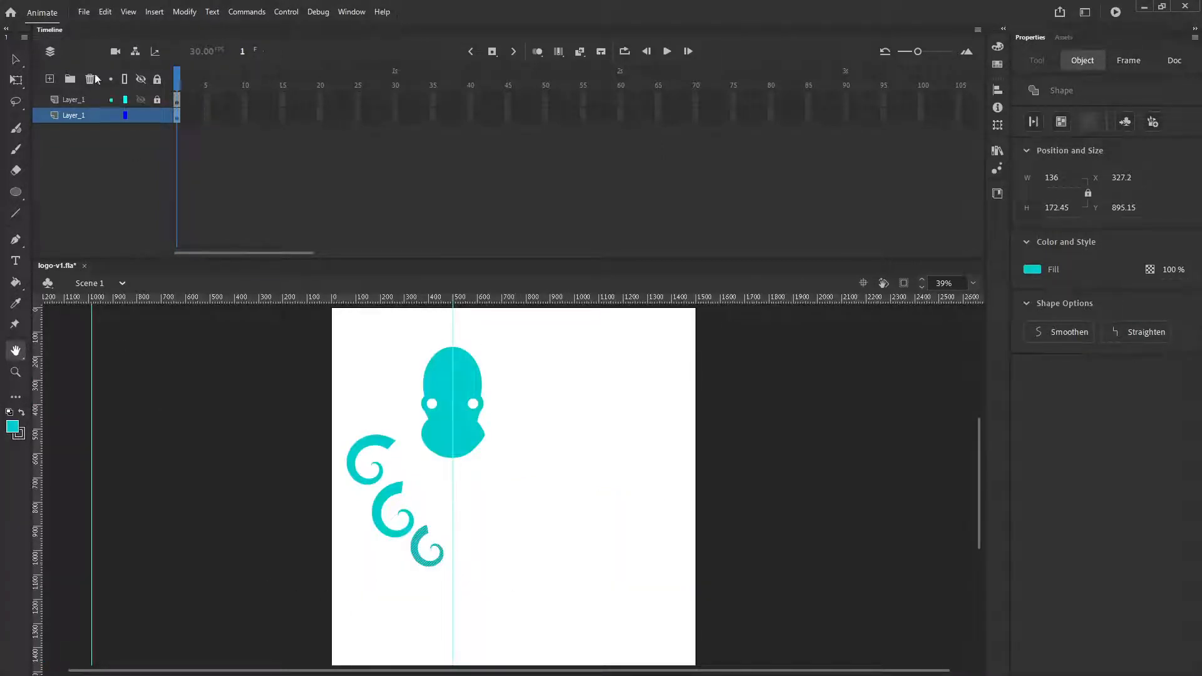
# Step: Rotate the smallest spiral slightly counterclockwise with Free Transform and deselect it
pyautogui.press('v')
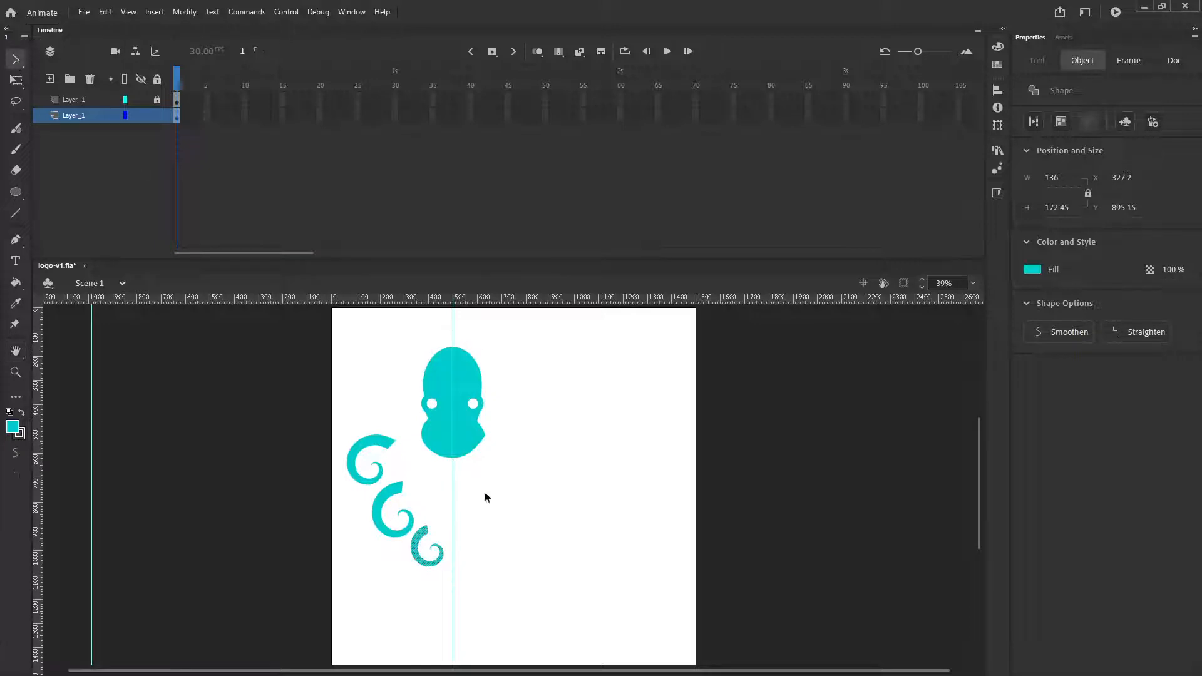
pyautogui.rightClick(422, 537)
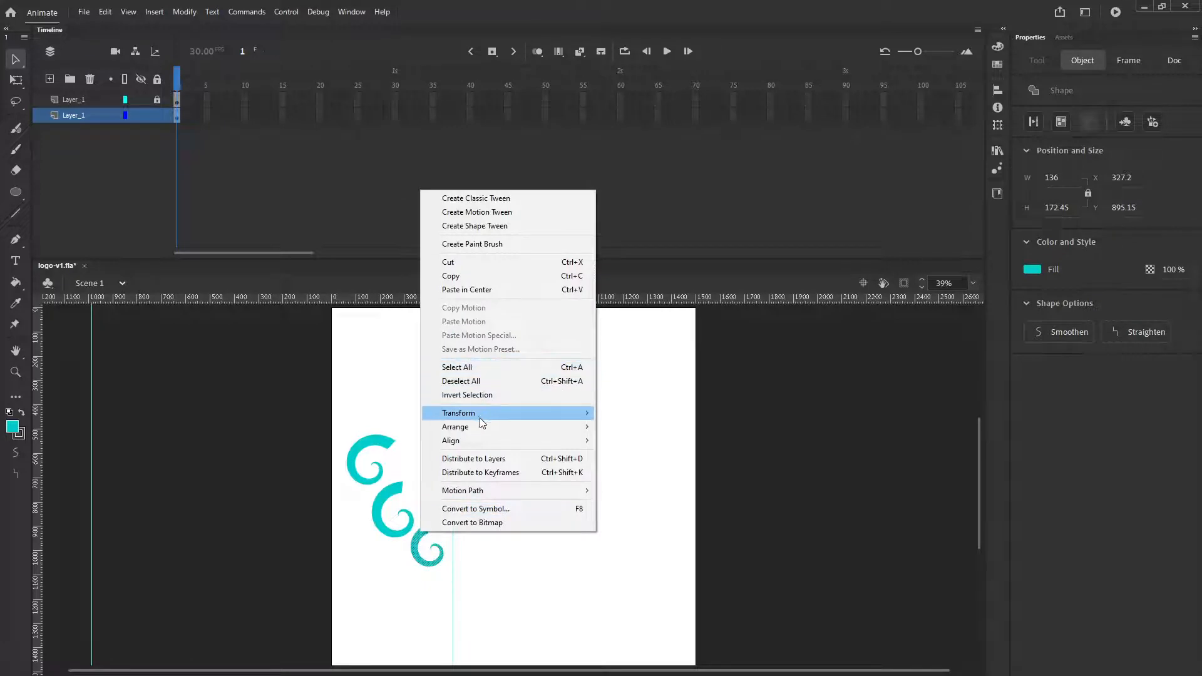
pyautogui.moveTo(479, 417)
pyautogui.click(638, 412)
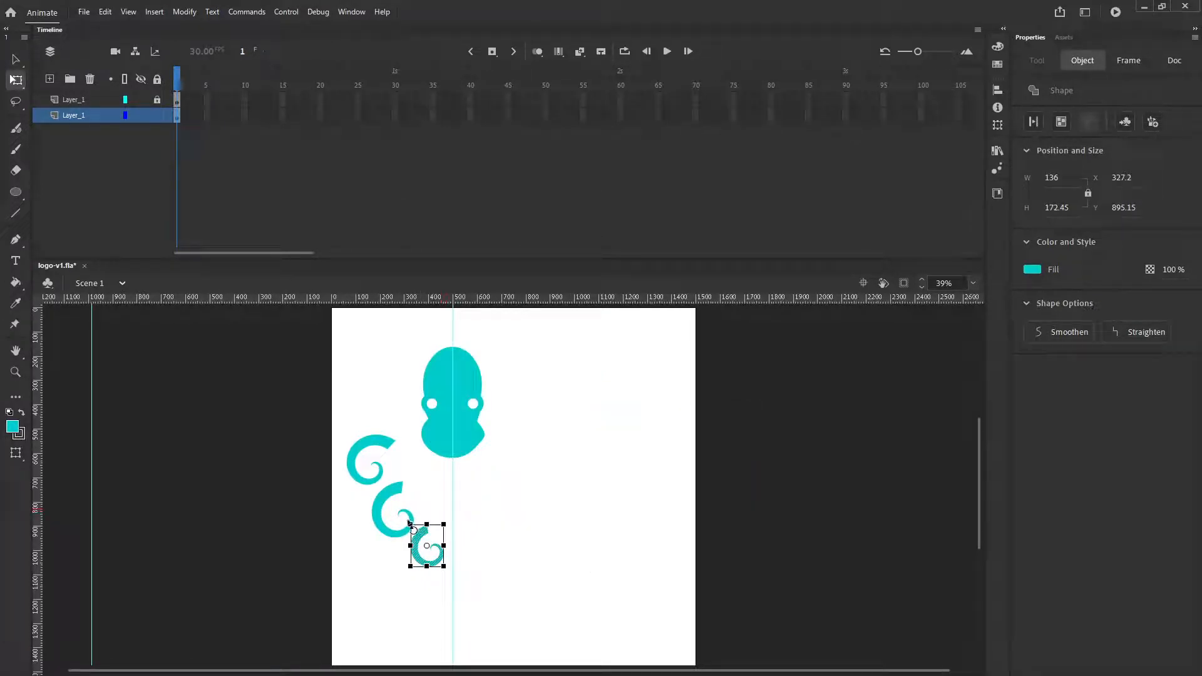
pyautogui.moveTo(407, 519); pyautogui.dragTo(404, 523)
pyautogui.click(351, 530)
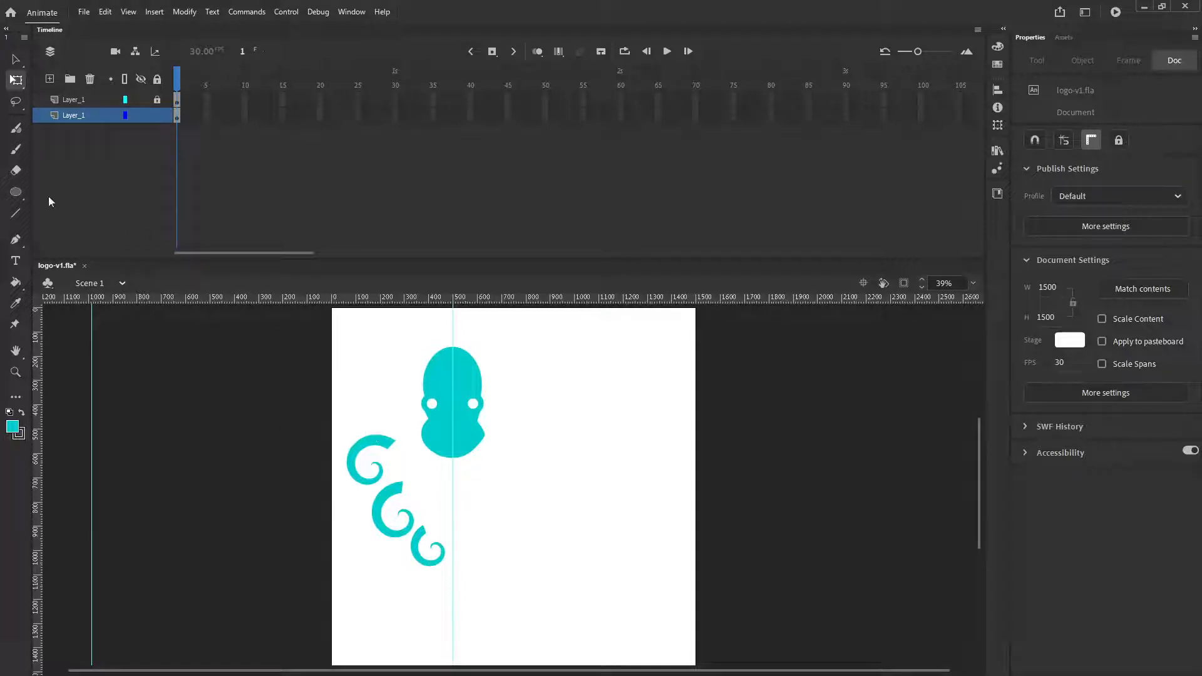
# Step: Smooth the outline of the uppermost spiral using Advanced Smooth with a raised smoothing strength
pyautogui.click(15, 371)
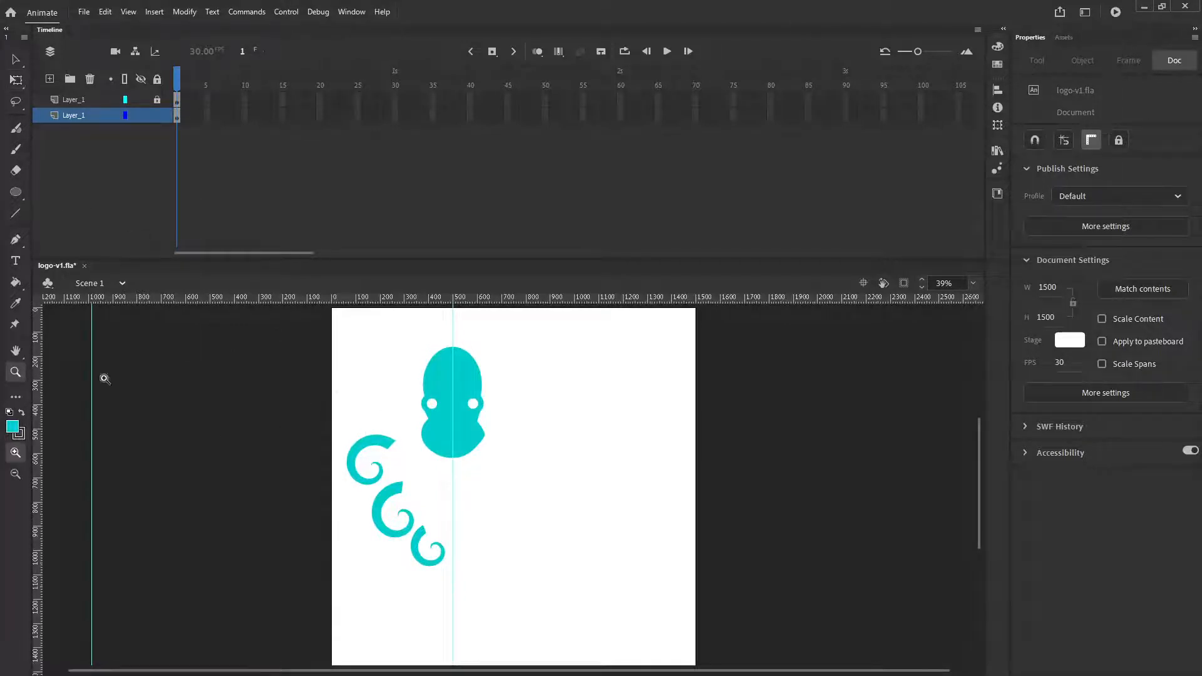
pyautogui.click(410, 459)
pyautogui.click(527, 471)
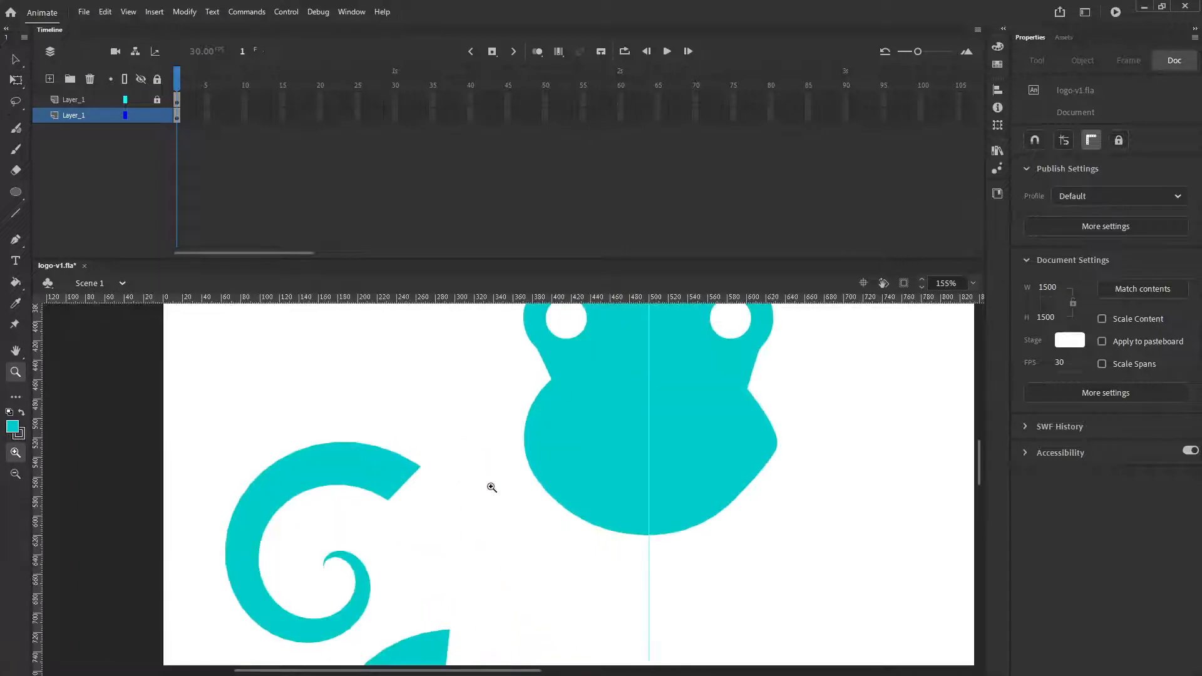
pyautogui.click(491, 487)
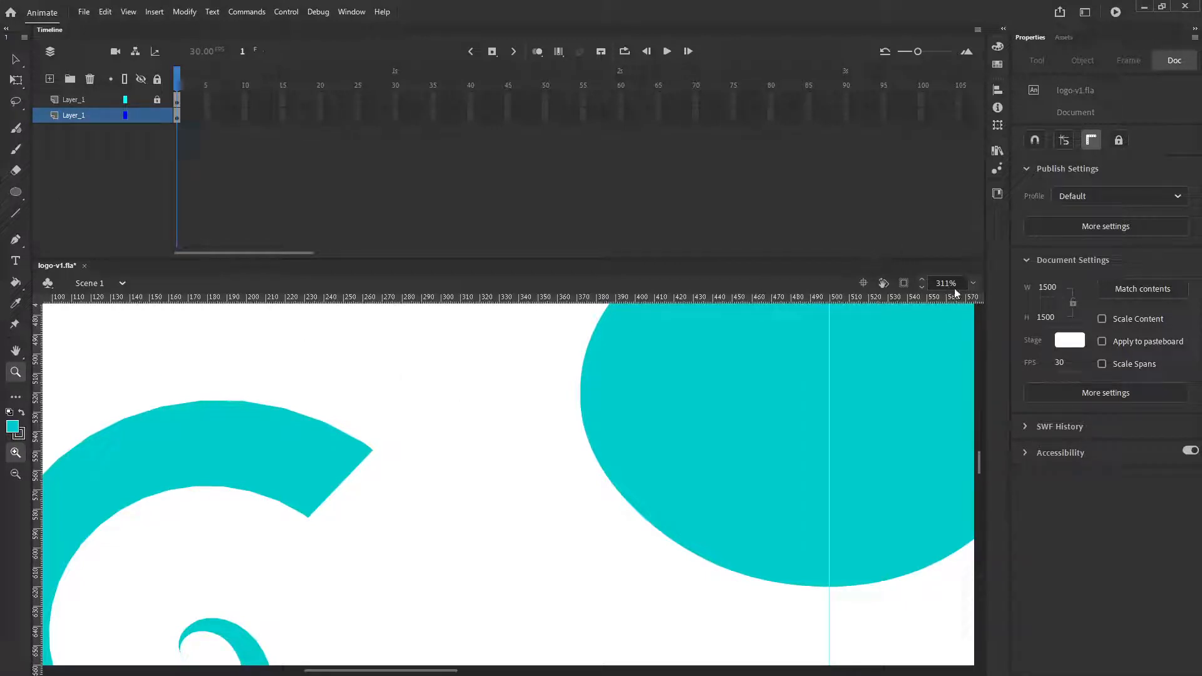
pyautogui.click(974, 283)
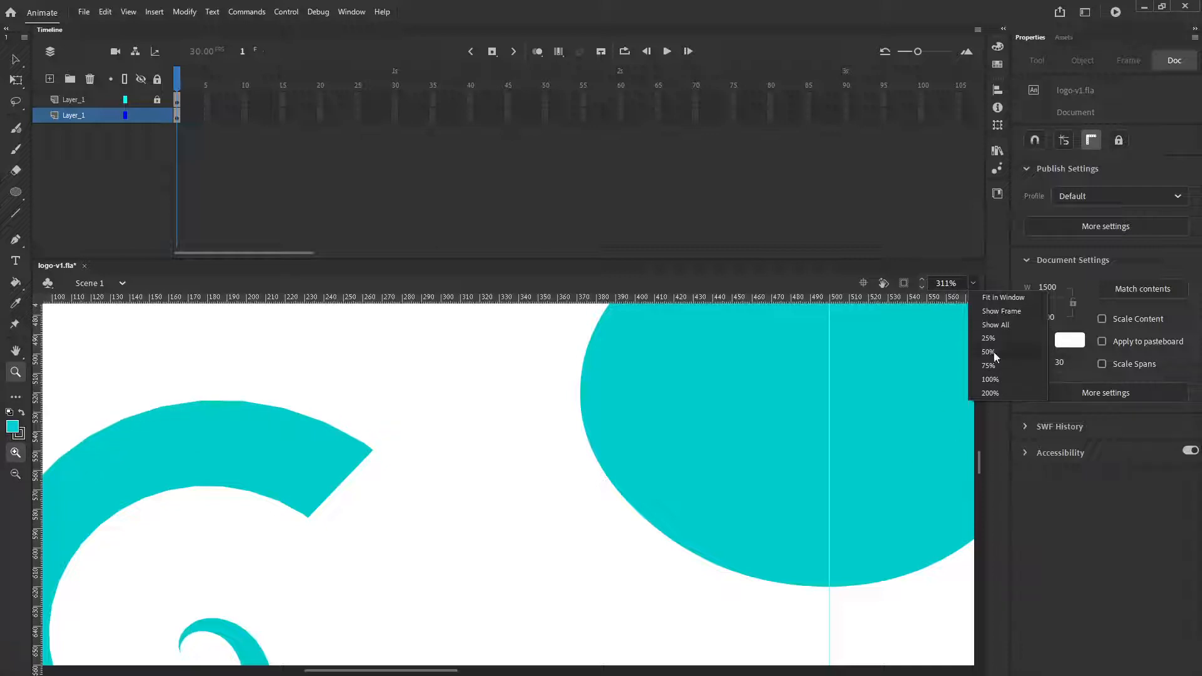
pyautogui.click(990, 380)
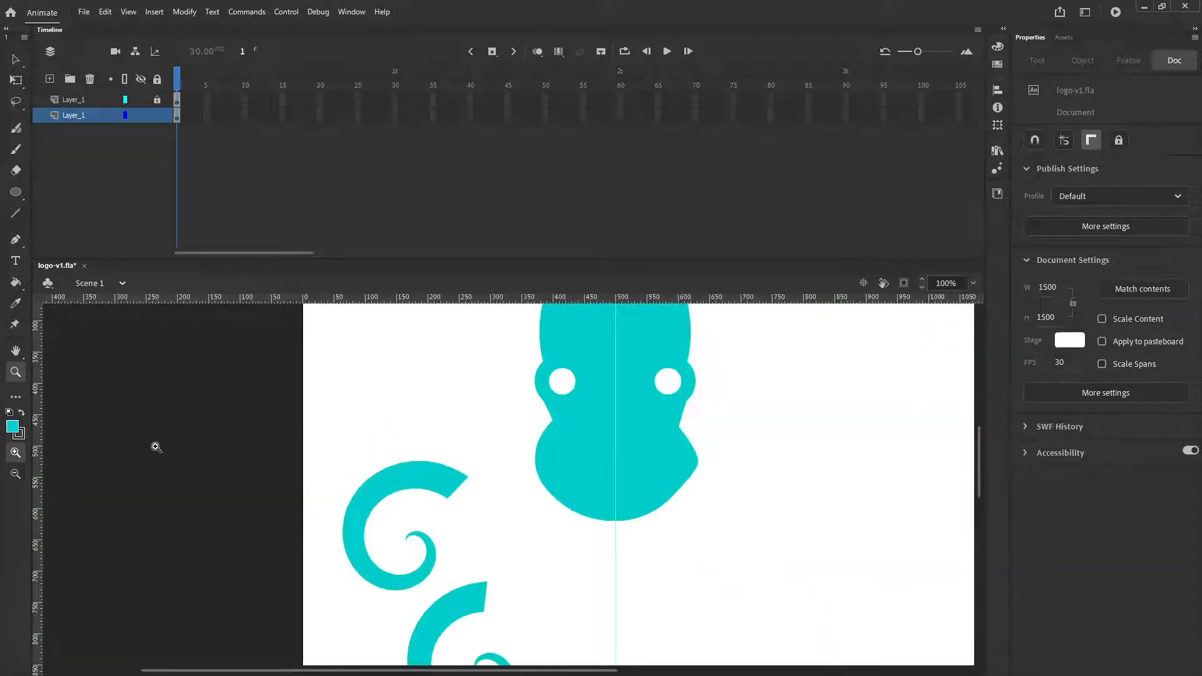
pyautogui.click(16, 60)
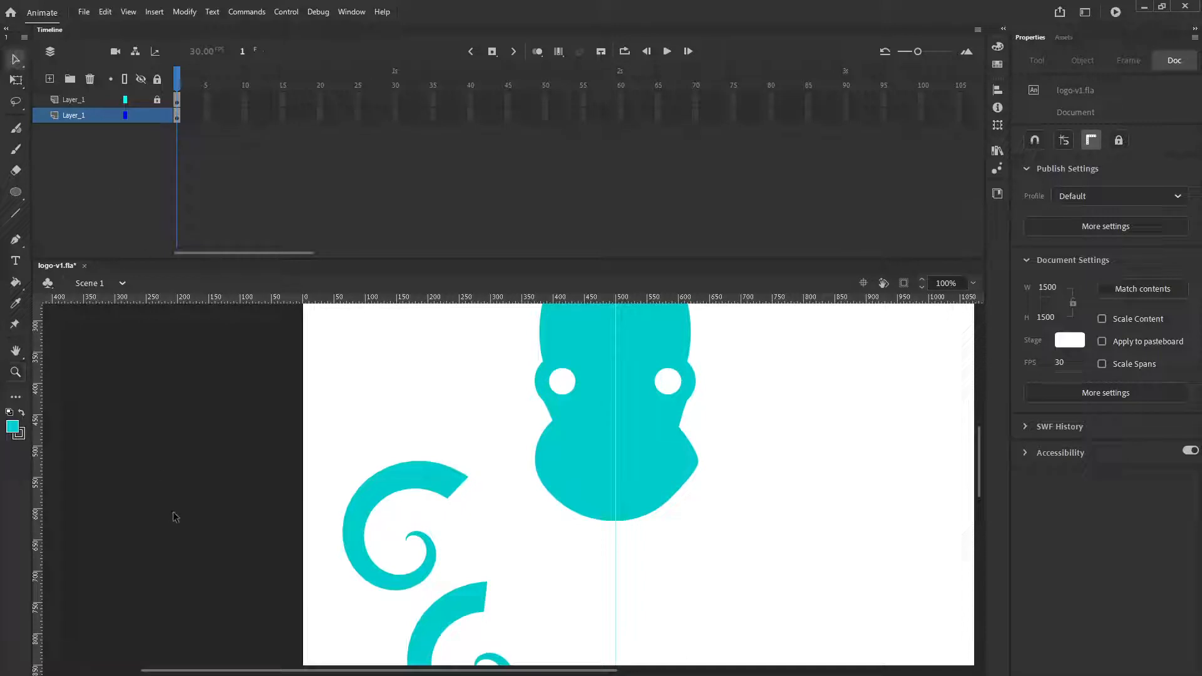
pyautogui.click(420, 490)
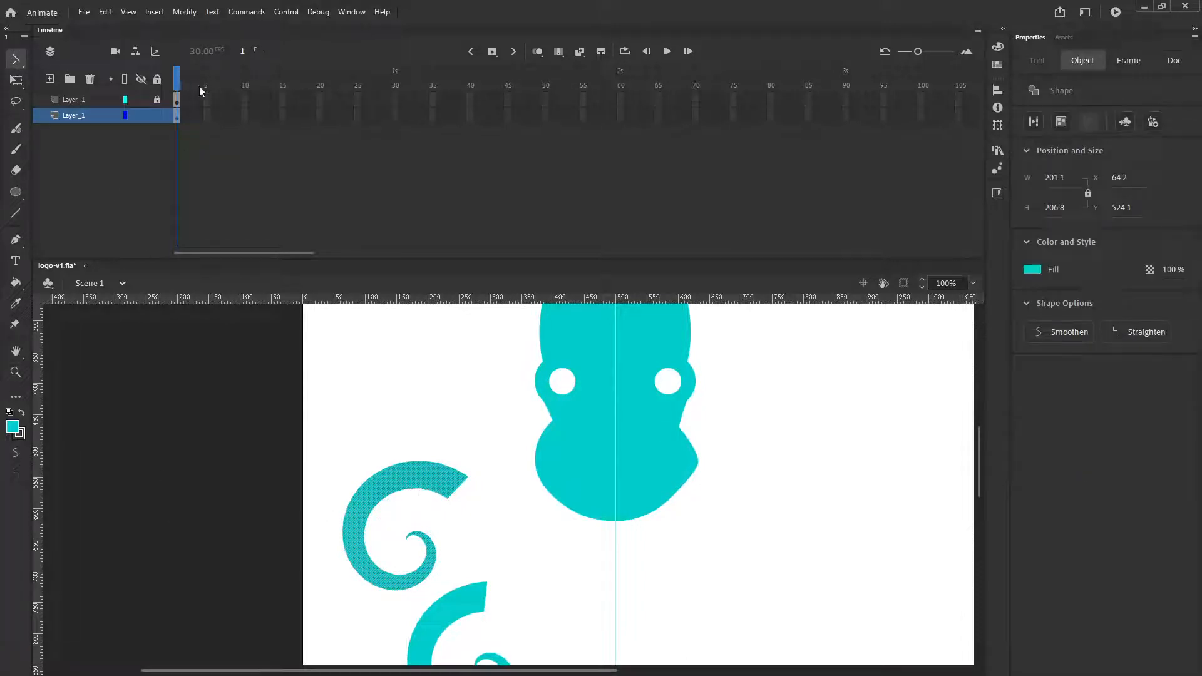
pyautogui.click(186, 16)
pyautogui.moveTo(338, 131)
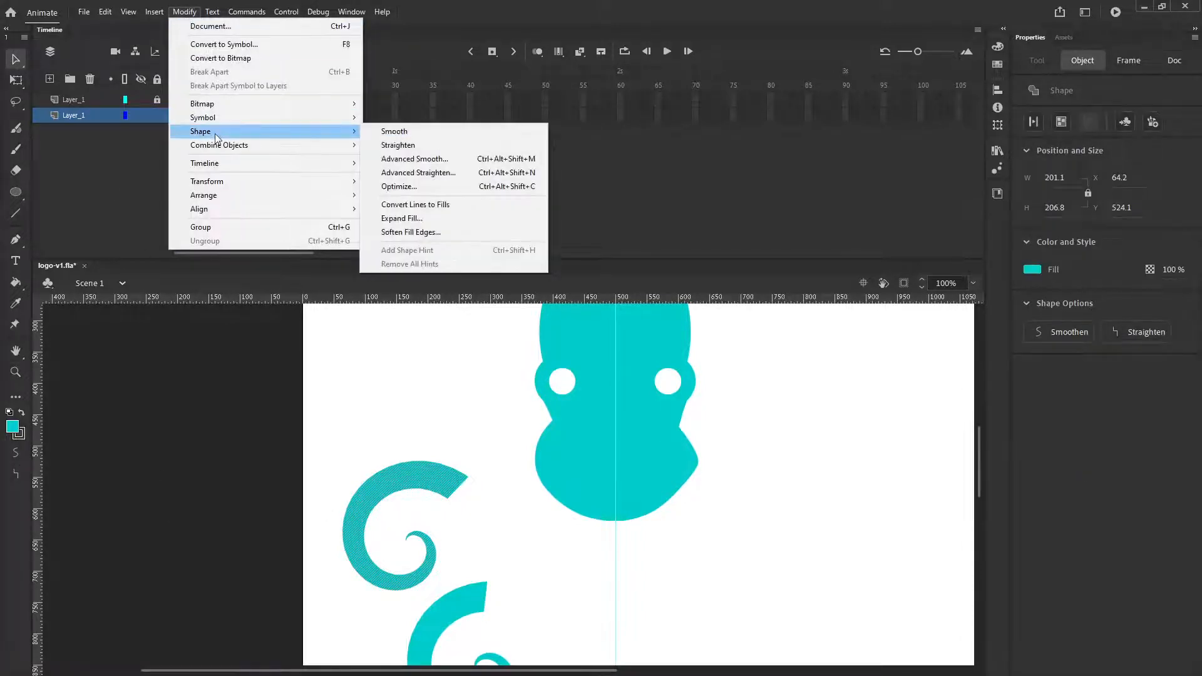
pyautogui.click(394, 160)
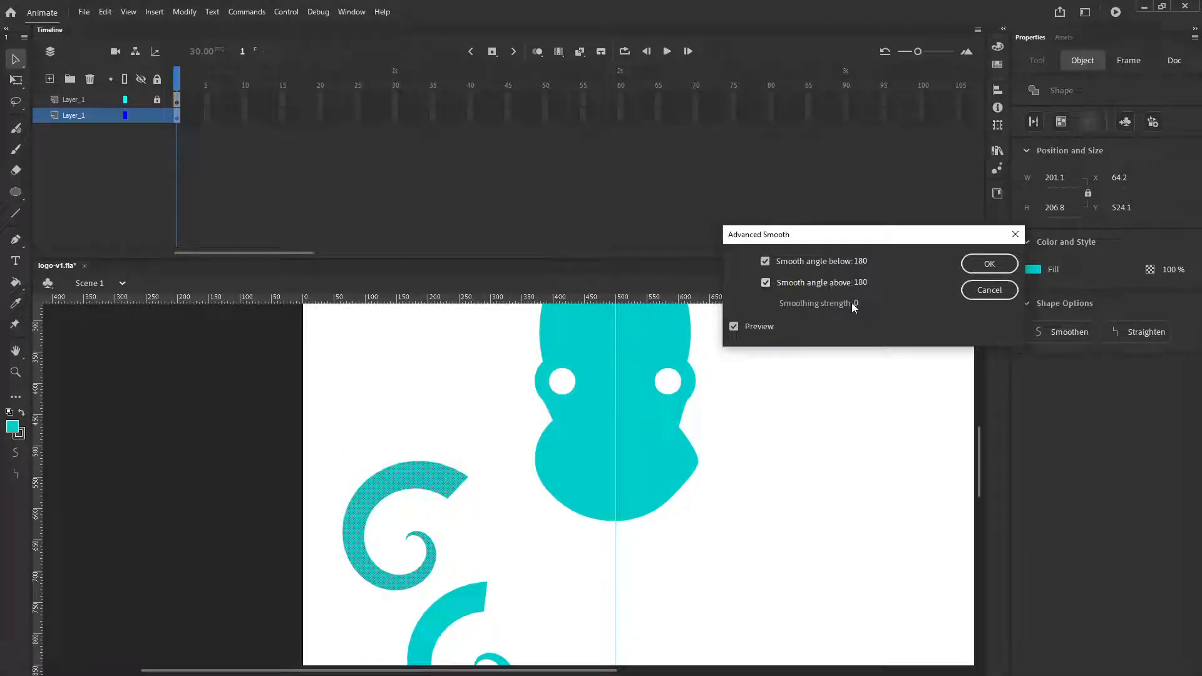
pyautogui.moveTo(856, 303); pyautogui.dragTo(1034, 303)
pyautogui.click(986, 263)
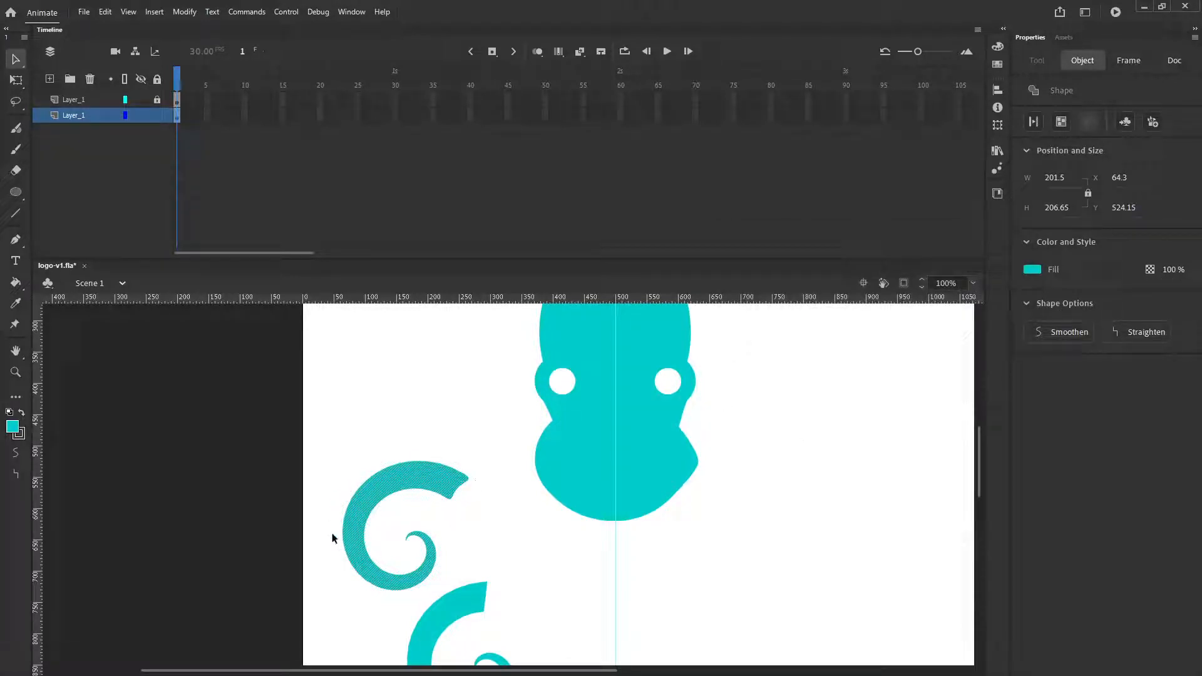
pyautogui.click(440, 500)
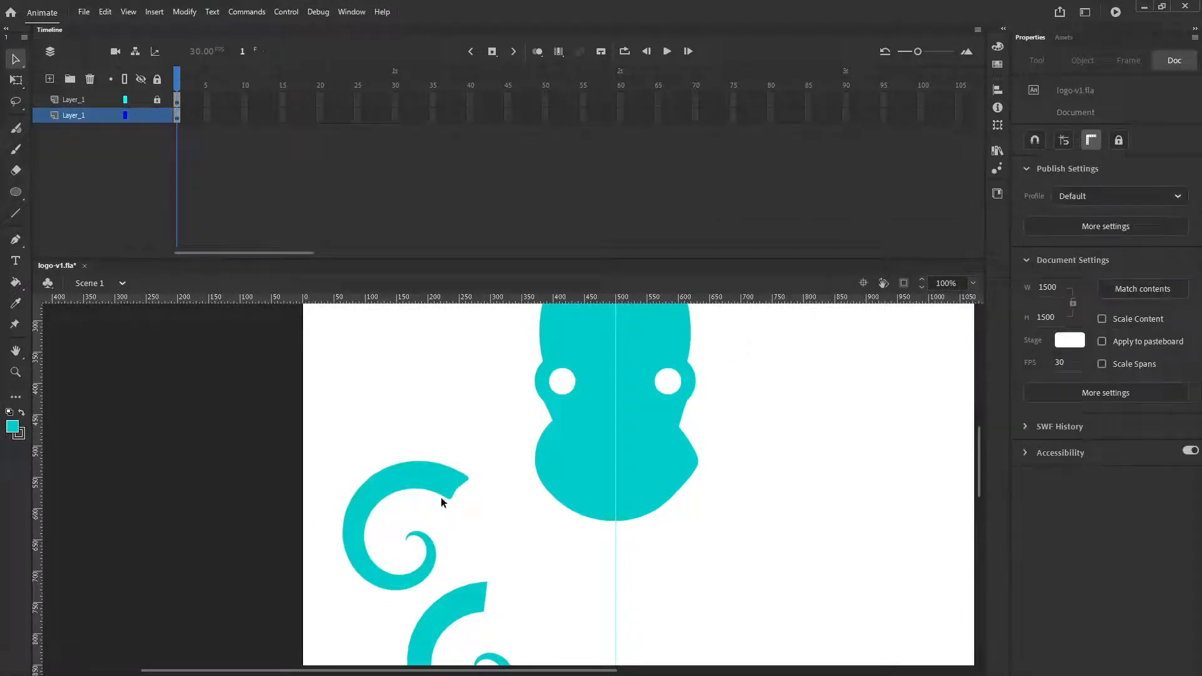
# Step: Apply Advanced Smooth to the middle spiral with a smoothing strength of 100
pyautogui.click(471, 610)
pyautogui.click(185, 11)
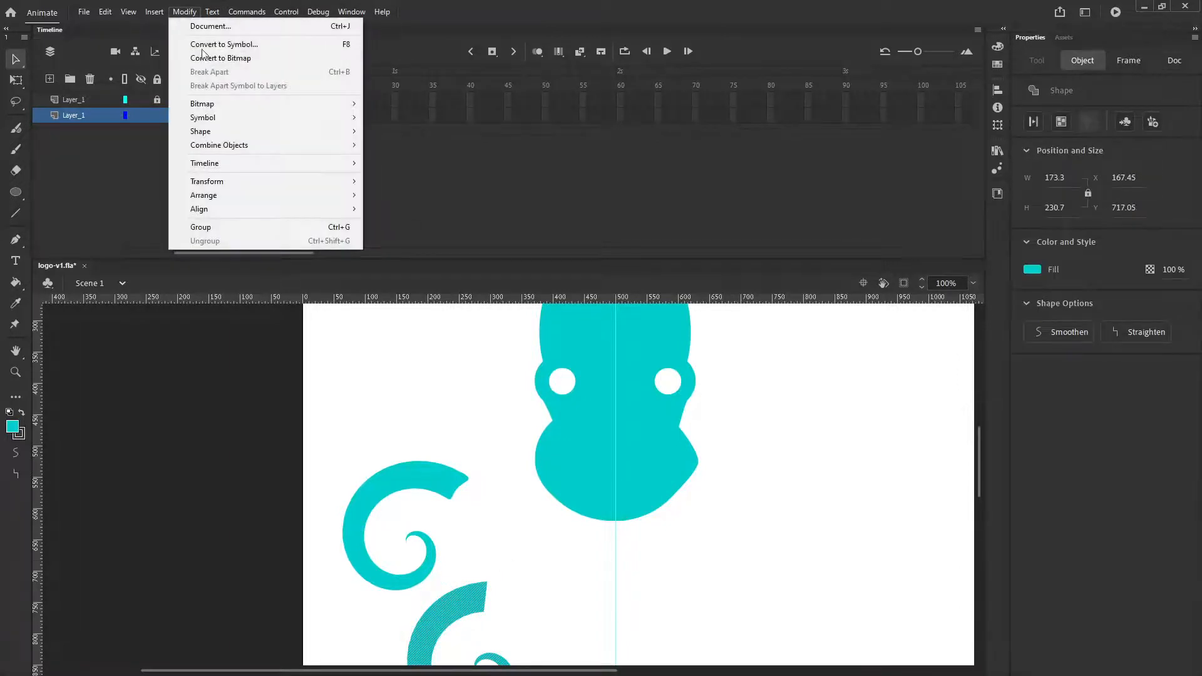
pyautogui.moveTo(220, 133)
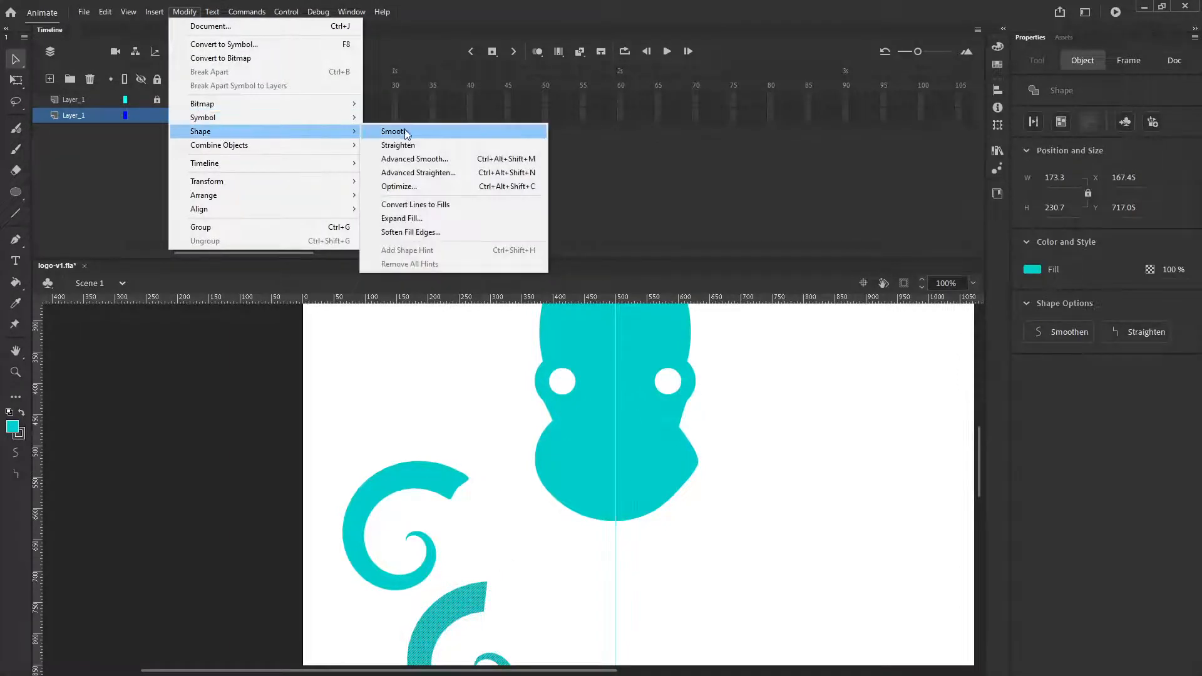
pyautogui.click(418, 159)
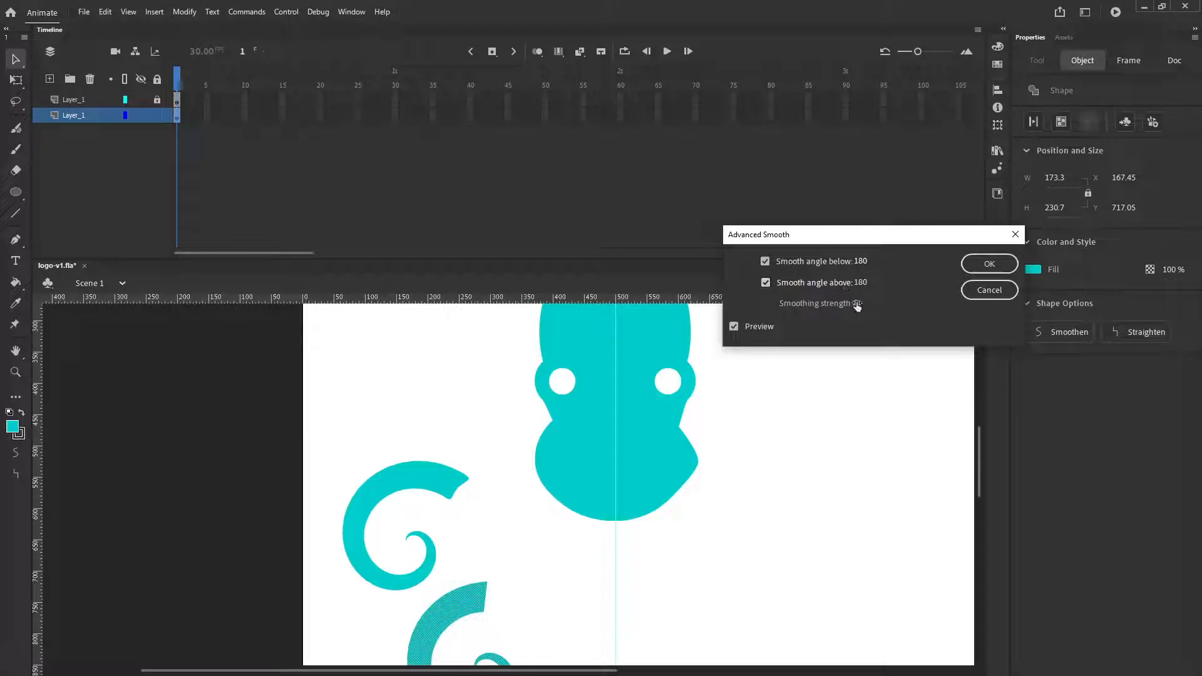
pyautogui.moveTo(855, 304); pyautogui.dragTo(1036, 300)
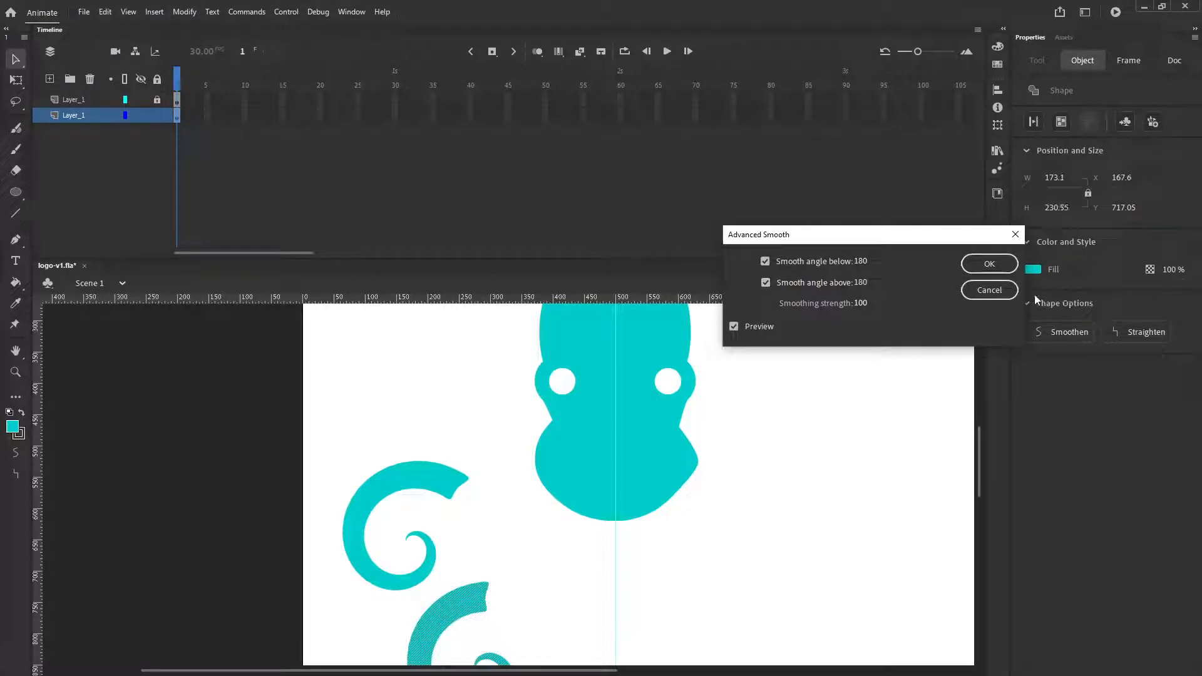
pyautogui.click(993, 264)
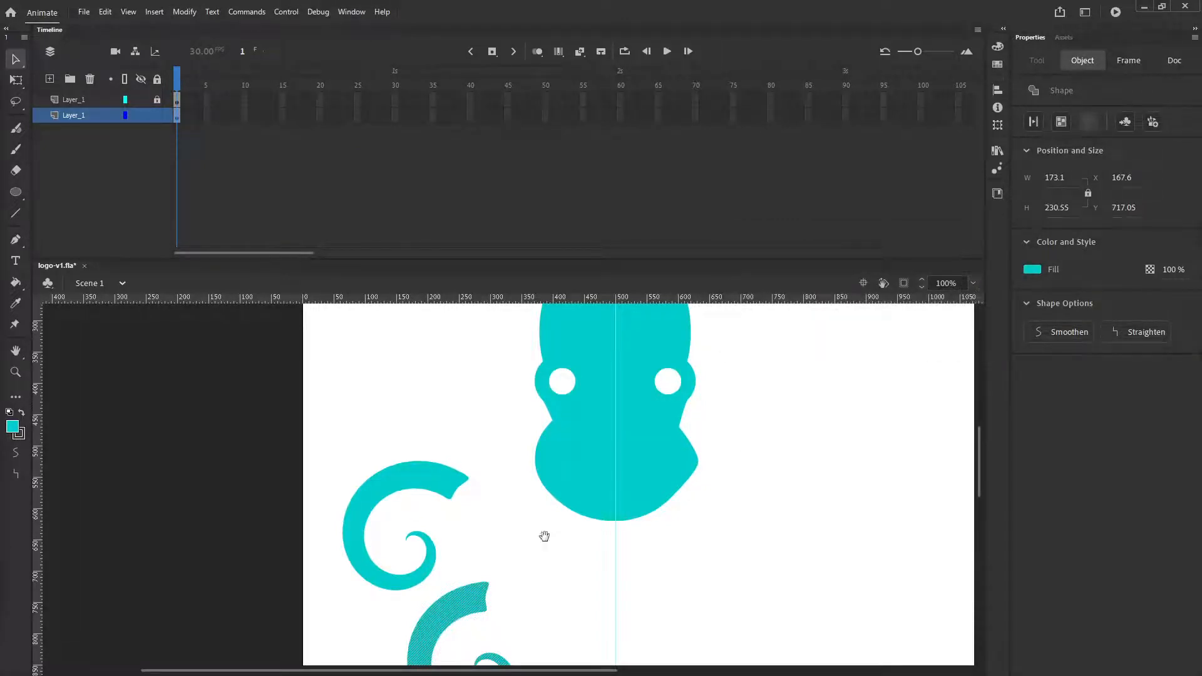
# Step: Apply Advanced Smooth to the smallest, lowest spiral and deselect it
pyautogui.moveTo(545, 534); pyautogui.dragTo(502, 367)
pyautogui.click(485, 566)
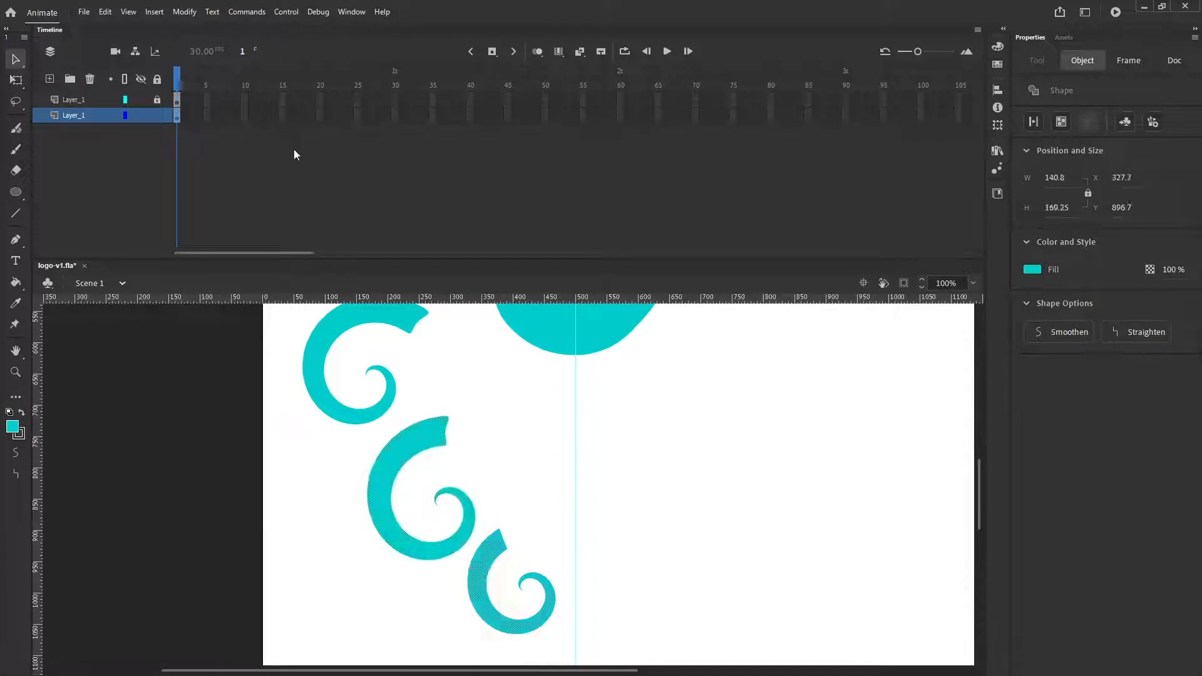
pyautogui.click(179, 14)
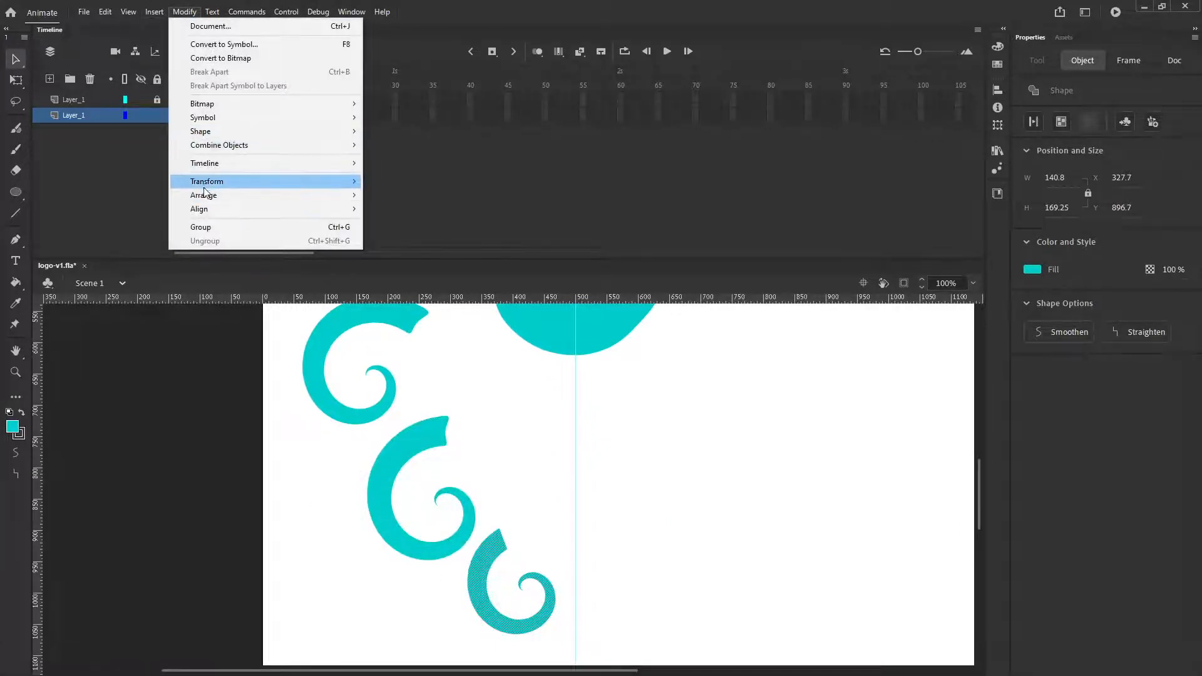
pyautogui.moveTo(208, 133)
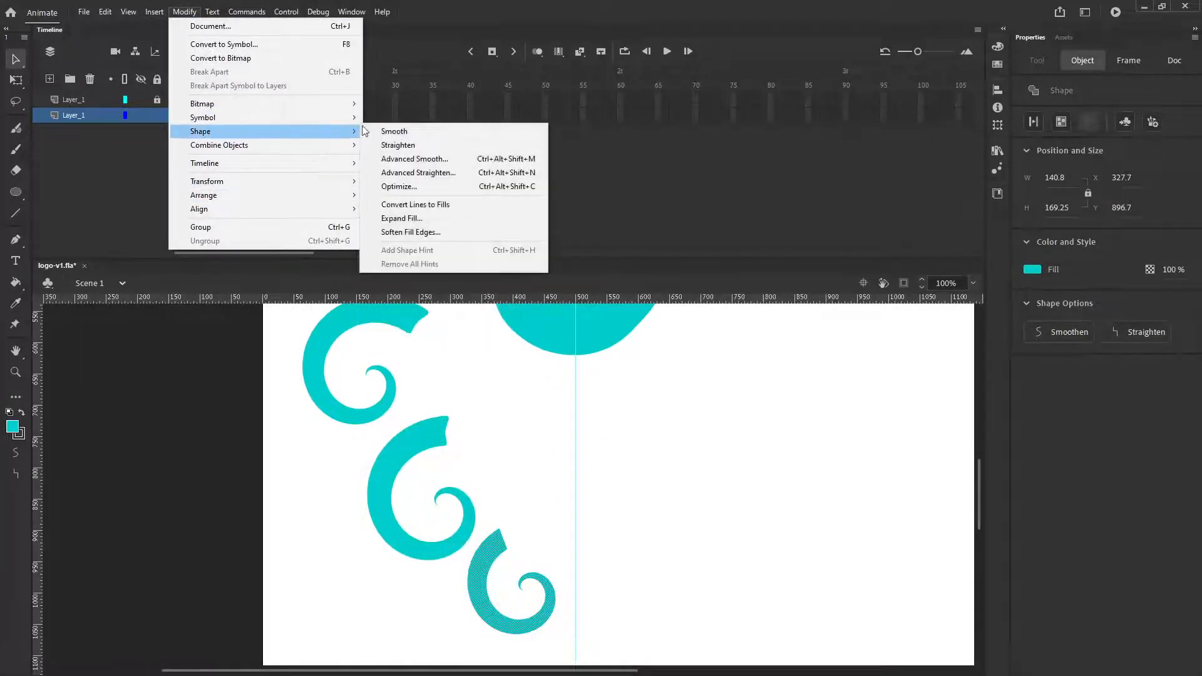
pyautogui.click(428, 161)
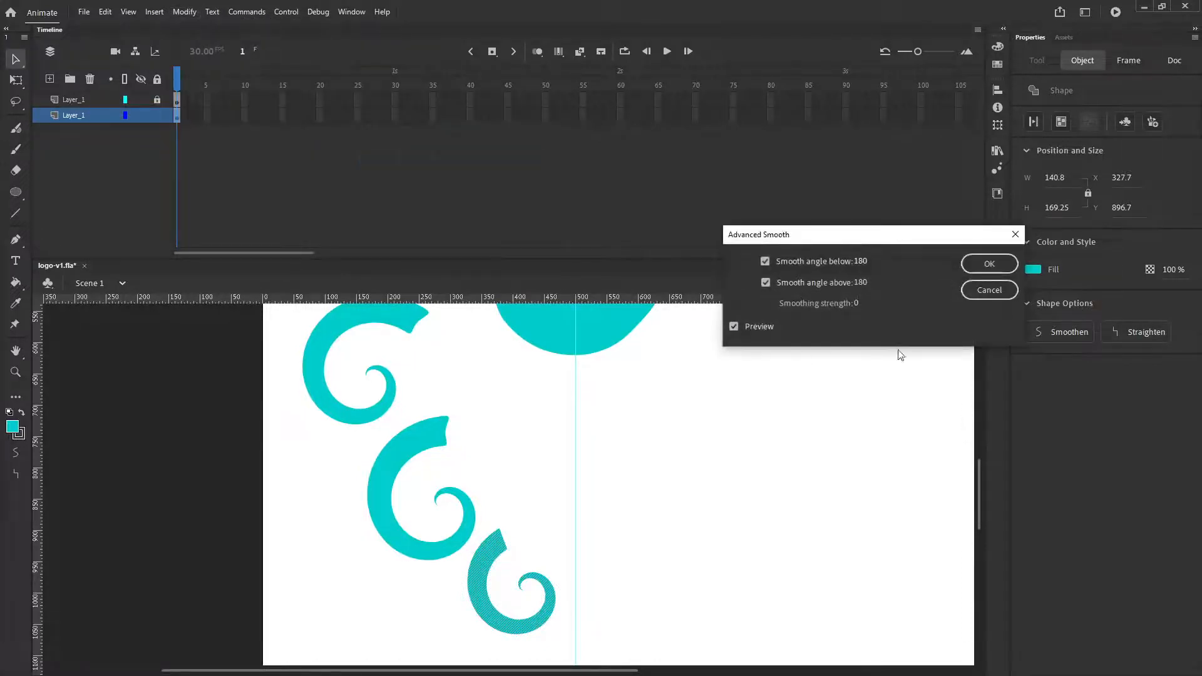
pyautogui.click(989, 263)
pyautogui.click(504, 448)
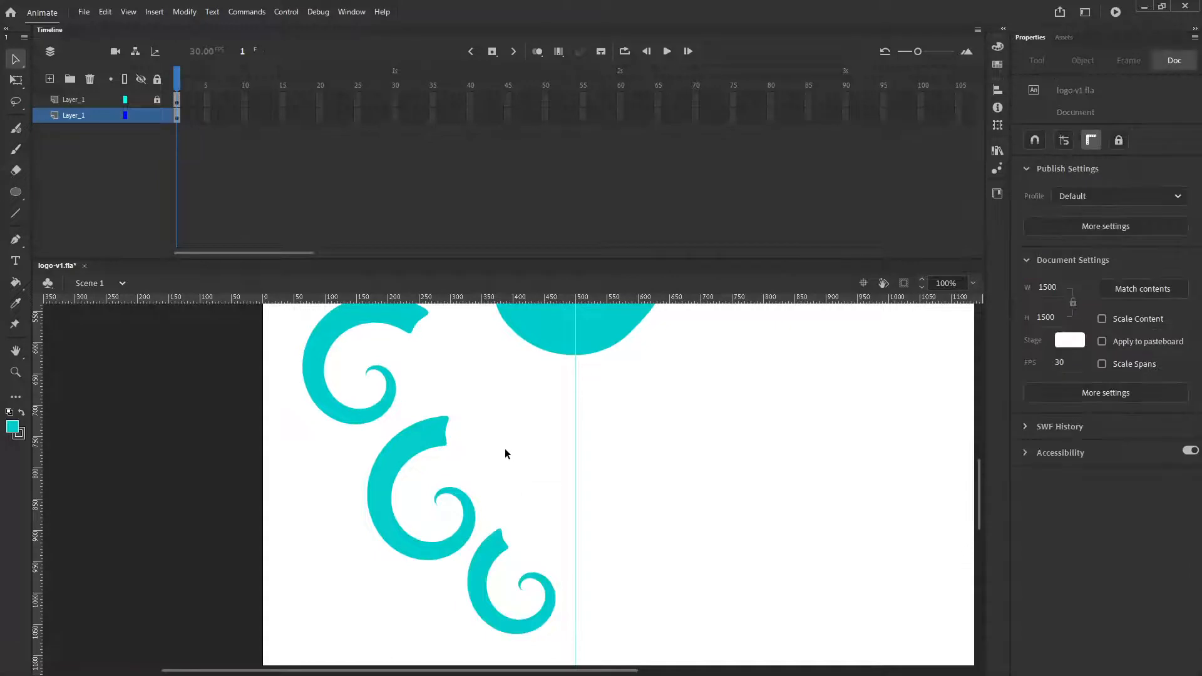
# Step: Apply Advanced Smooth to the head shape with a smoothing strength of 100
pyautogui.moveTo(504, 424); pyautogui.dragTo(480, 553)
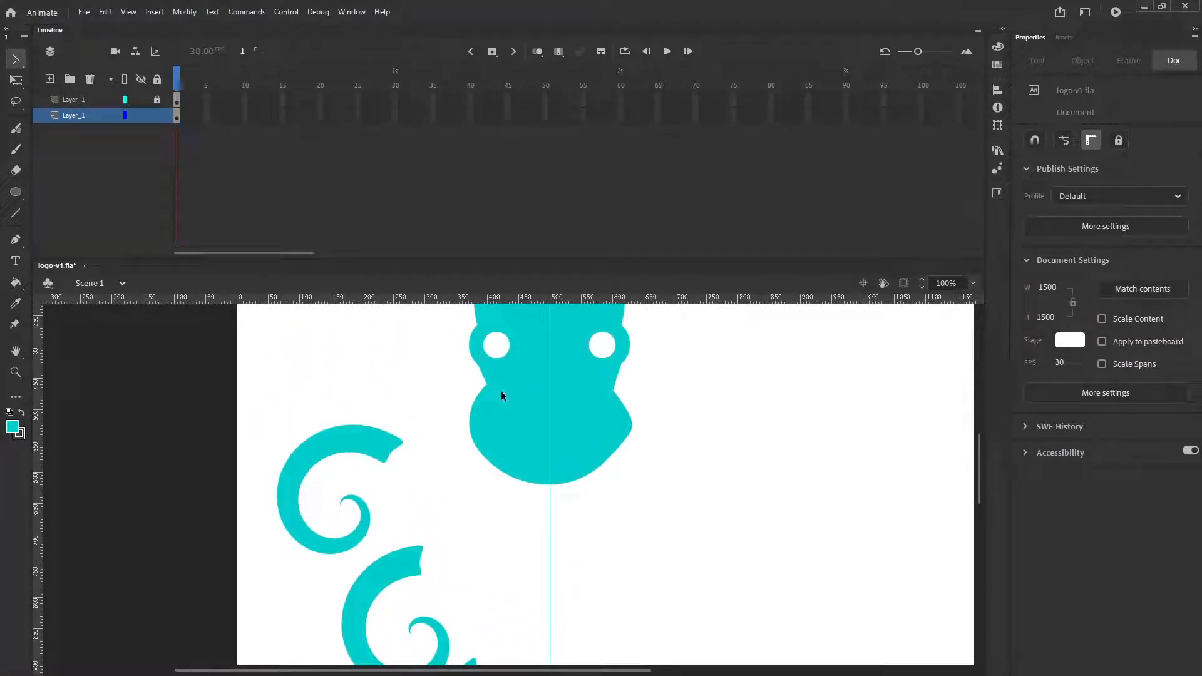
pyautogui.click(524, 410)
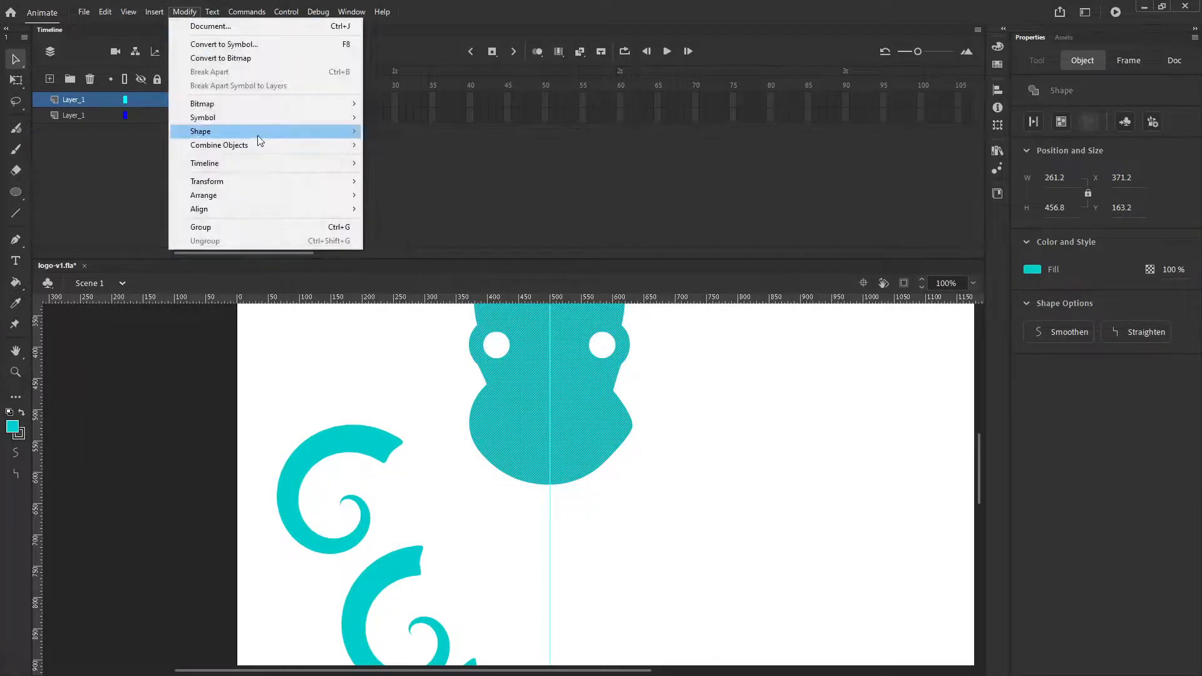
pyautogui.moveTo(223, 134)
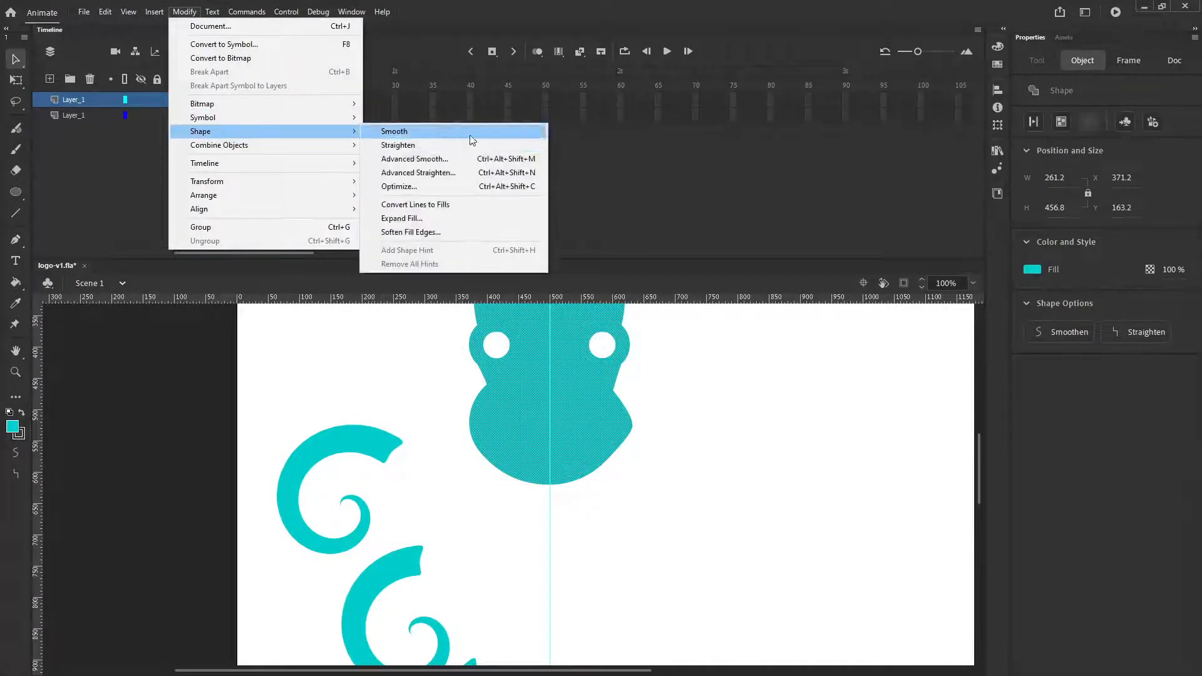
pyautogui.click(431, 159)
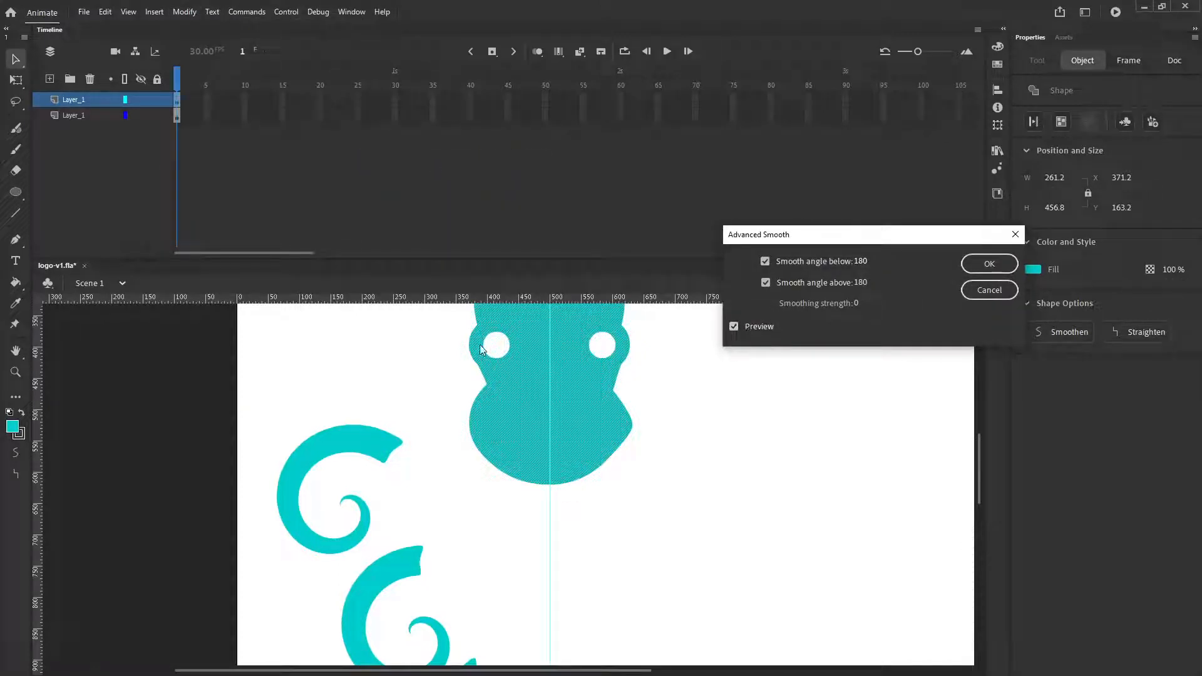
pyautogui.click(408, 356)
pyautogui.moveTo(855, 302); pyautogui.dragTo(1014, 289)
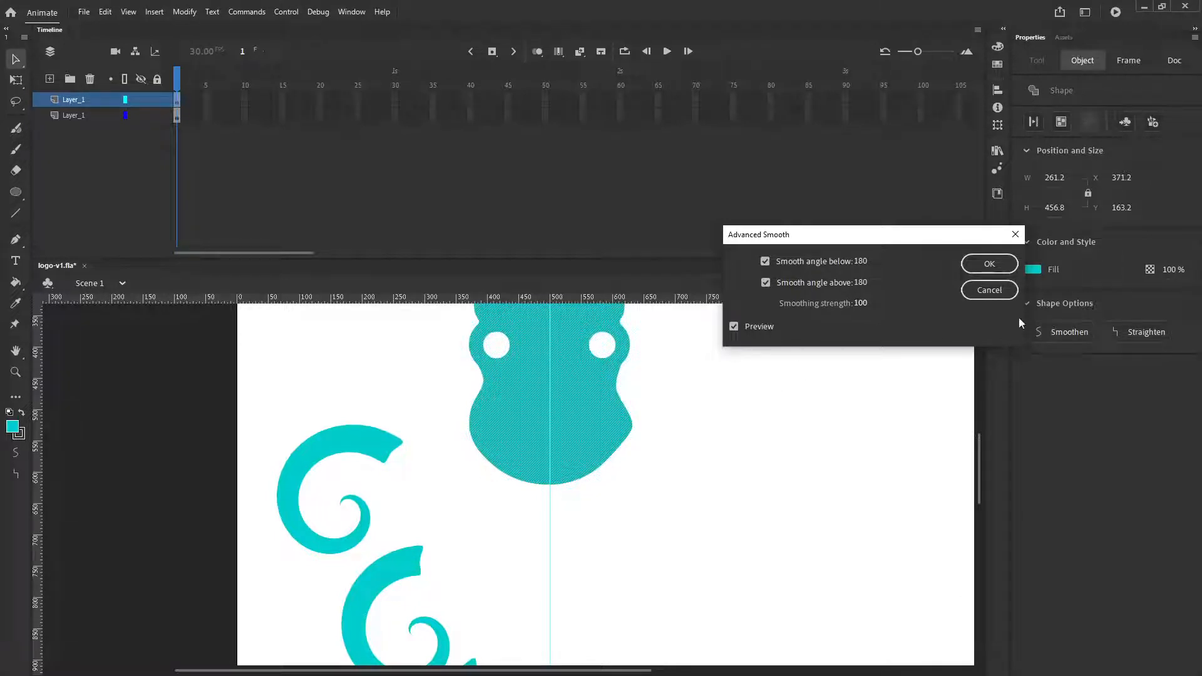
pyautogui.click(998, 268)
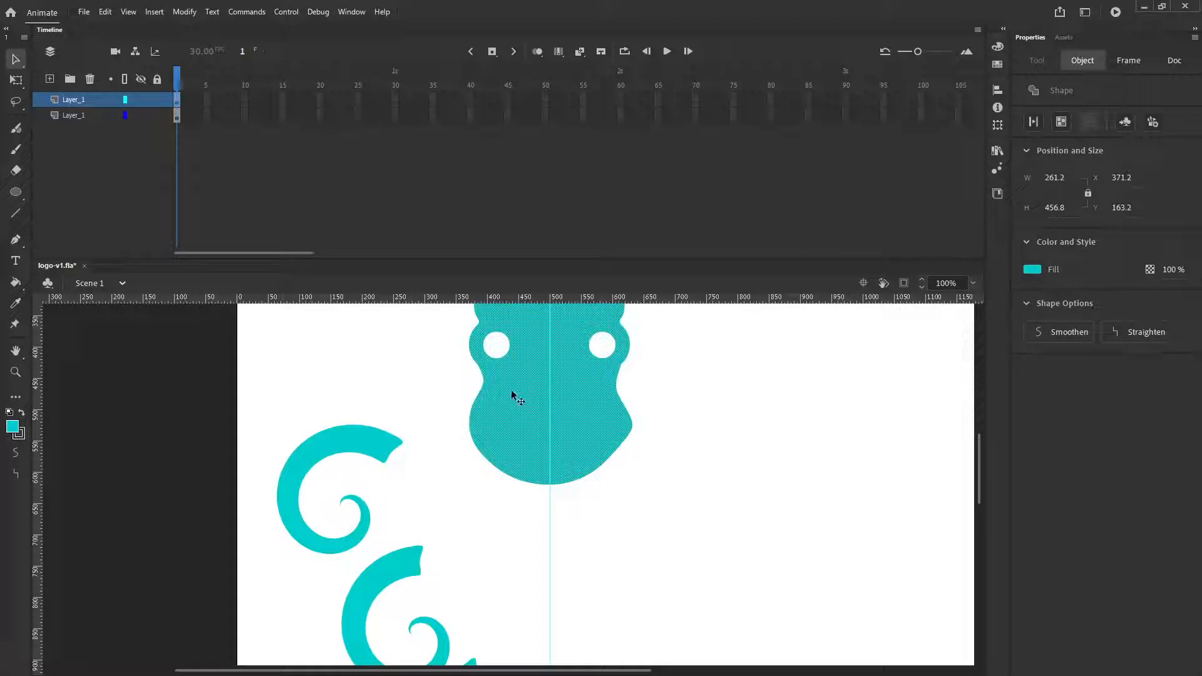
# Step: Set the Line tool's stroke size to 0.1 for detail work at the notch above the head's left eye
pyautogui.moveTo(514, 422); pyautogui.dragTo(510, 496)
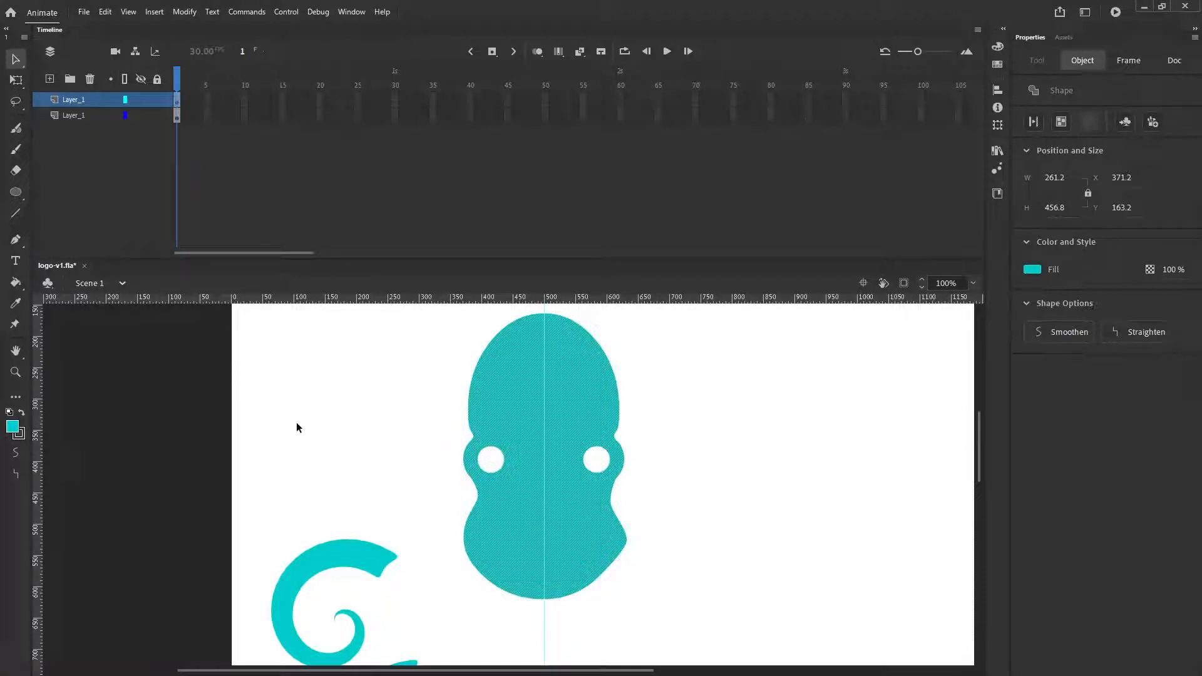
pyautogui.click(16, 213)
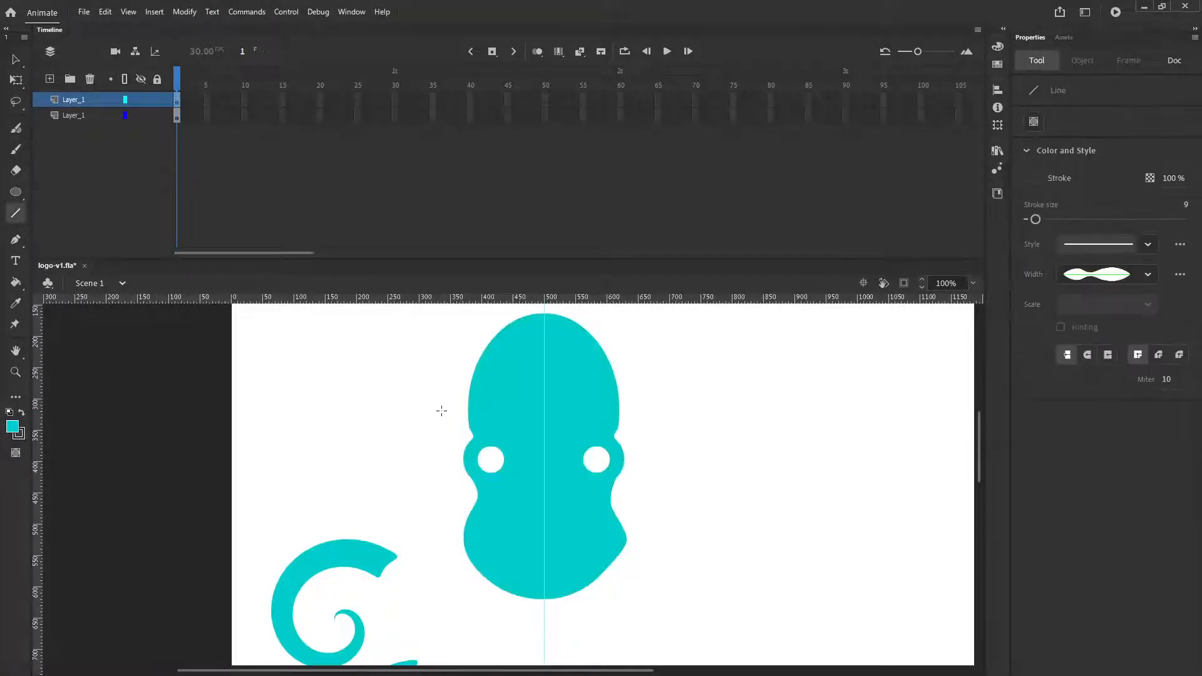
pyautogui.click(16, 372)
pyautogui.click(499, 443)
pyautogui.click(501, 487)
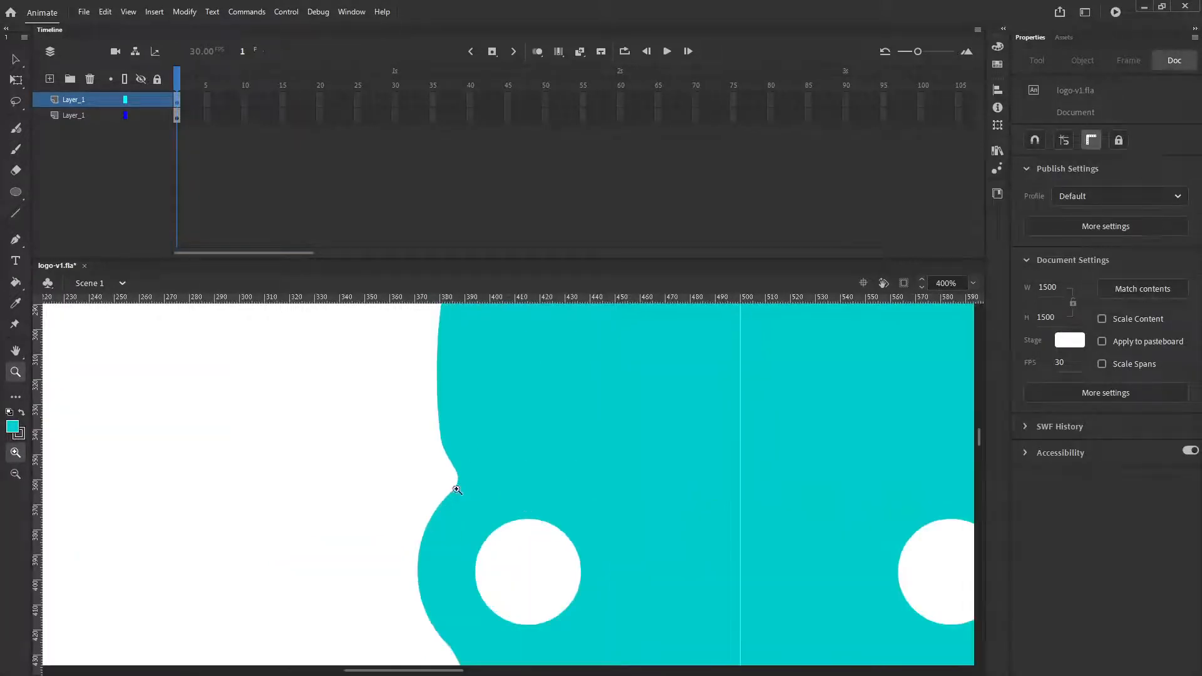
pyautogui.click(456, 488)
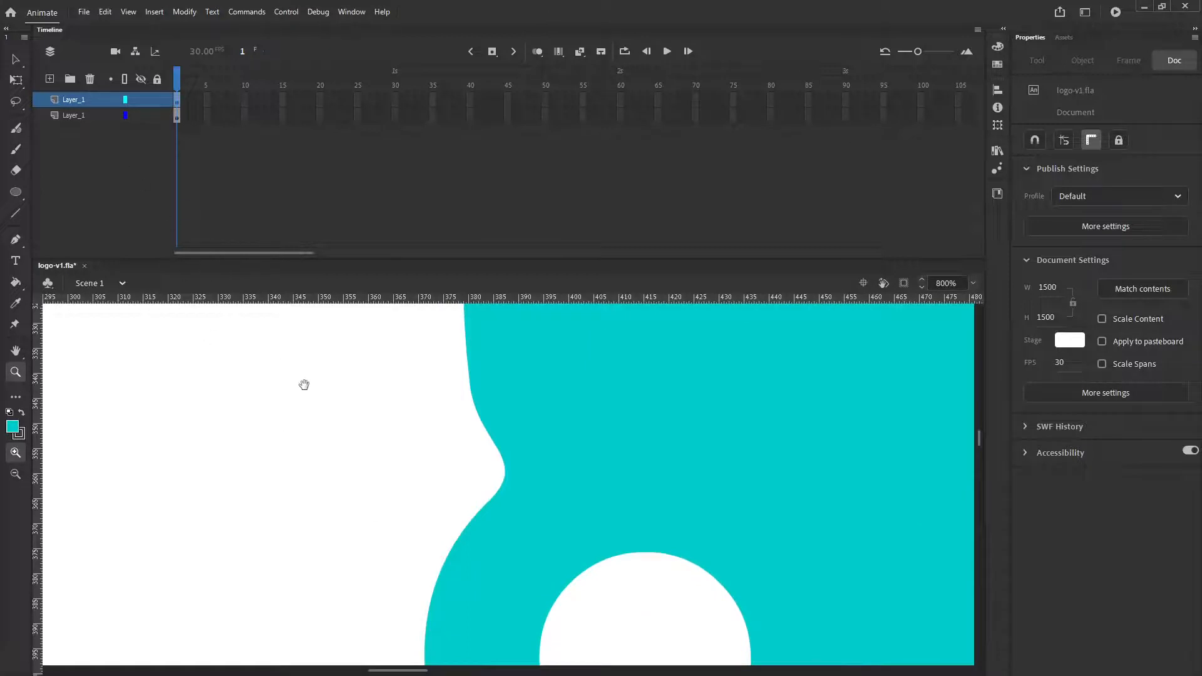
pyautogui.moveTo(304, 384); pyautogui.dragTo(127, 341)
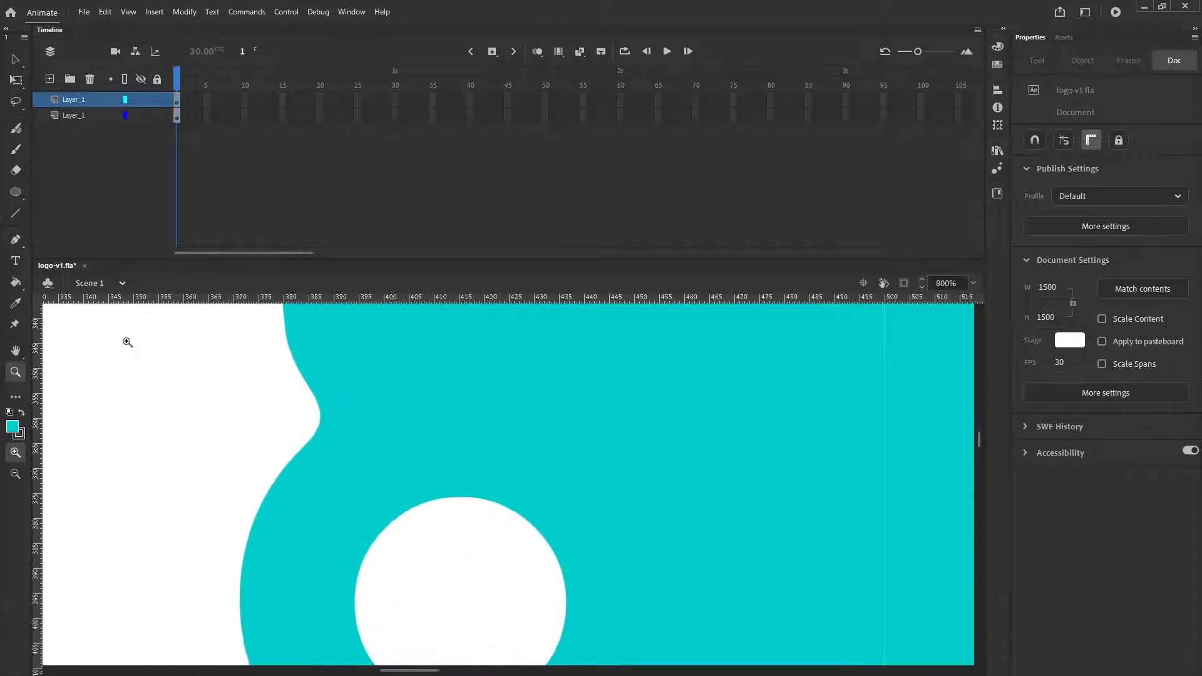
pyautogui.click(17, 213)
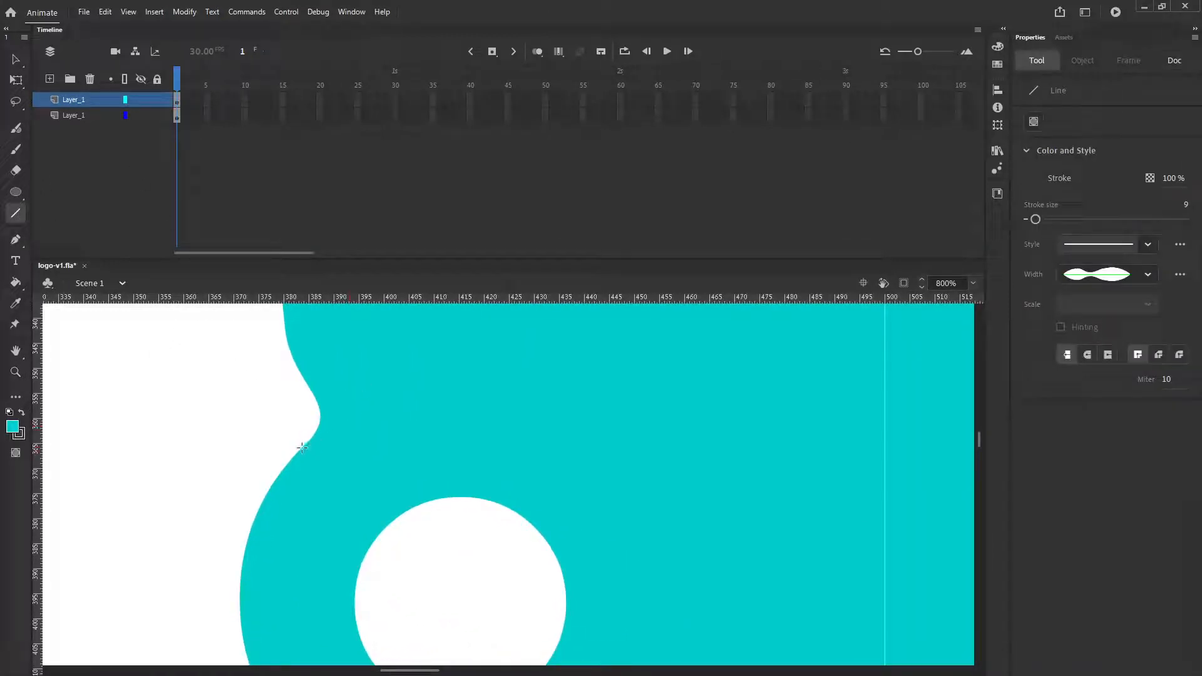
pyautogui.moveTo(301, 447); pyautogui.dragTo(358, 392)
pyautogui.click(1147, 275)
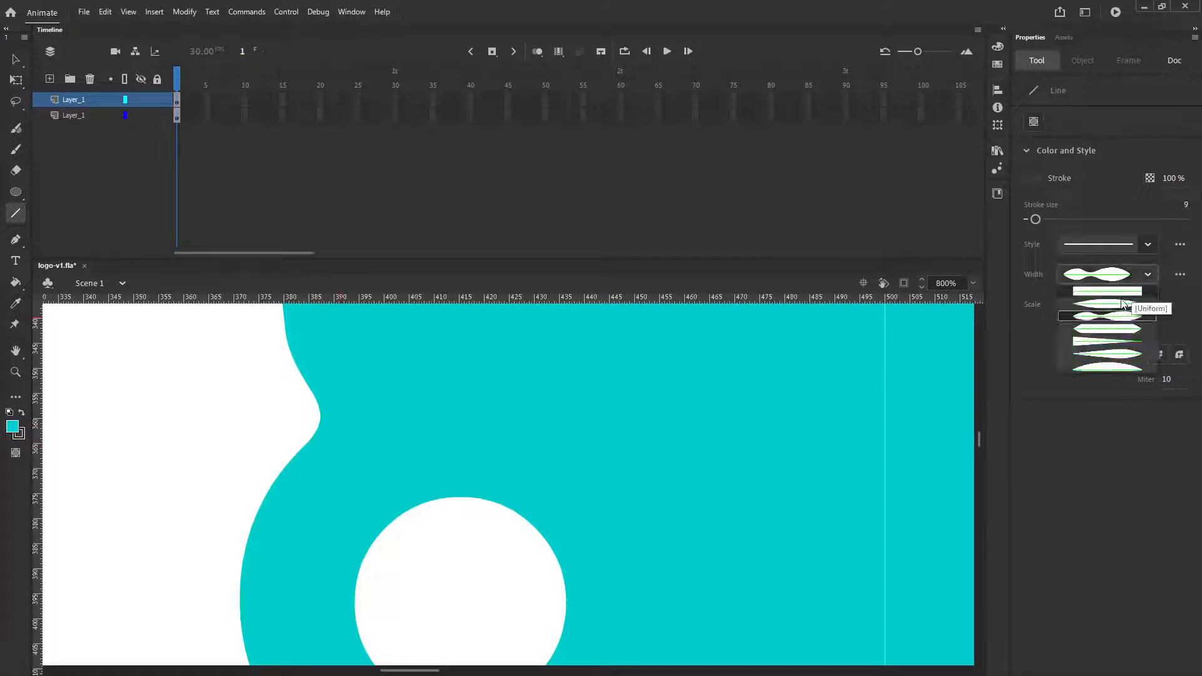
pyautogui.click(1114, 291)
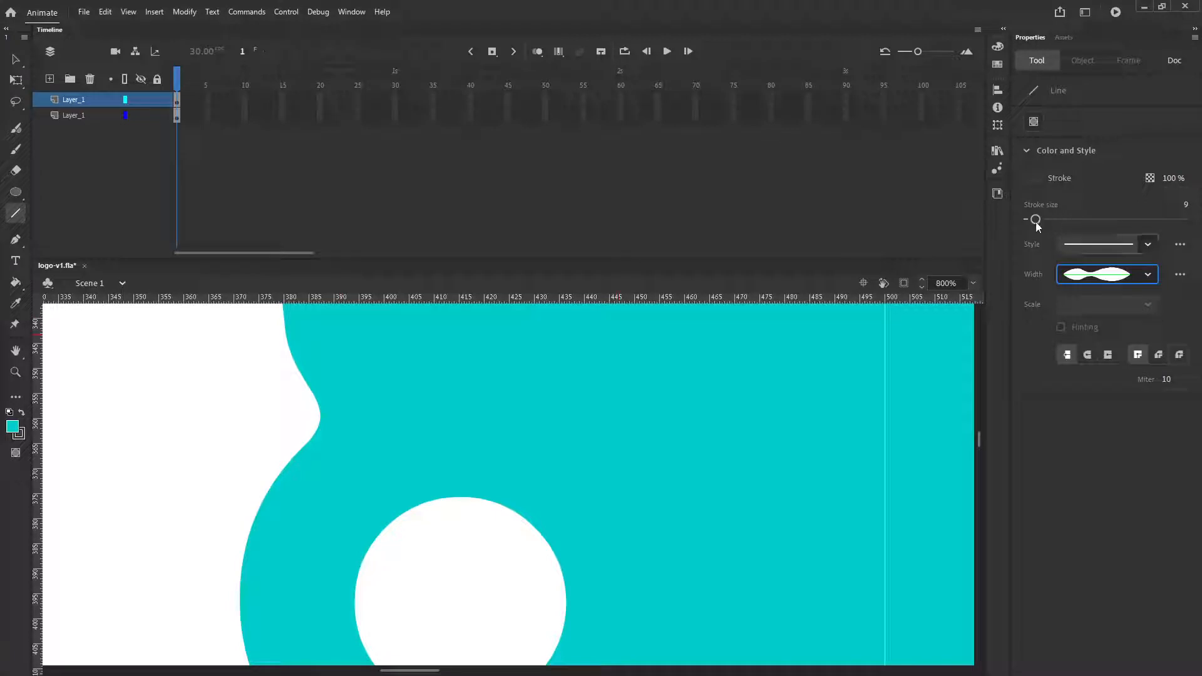
pyautogui.moveTo(1035, 219); pyautogui.dragTo(1029, 219)
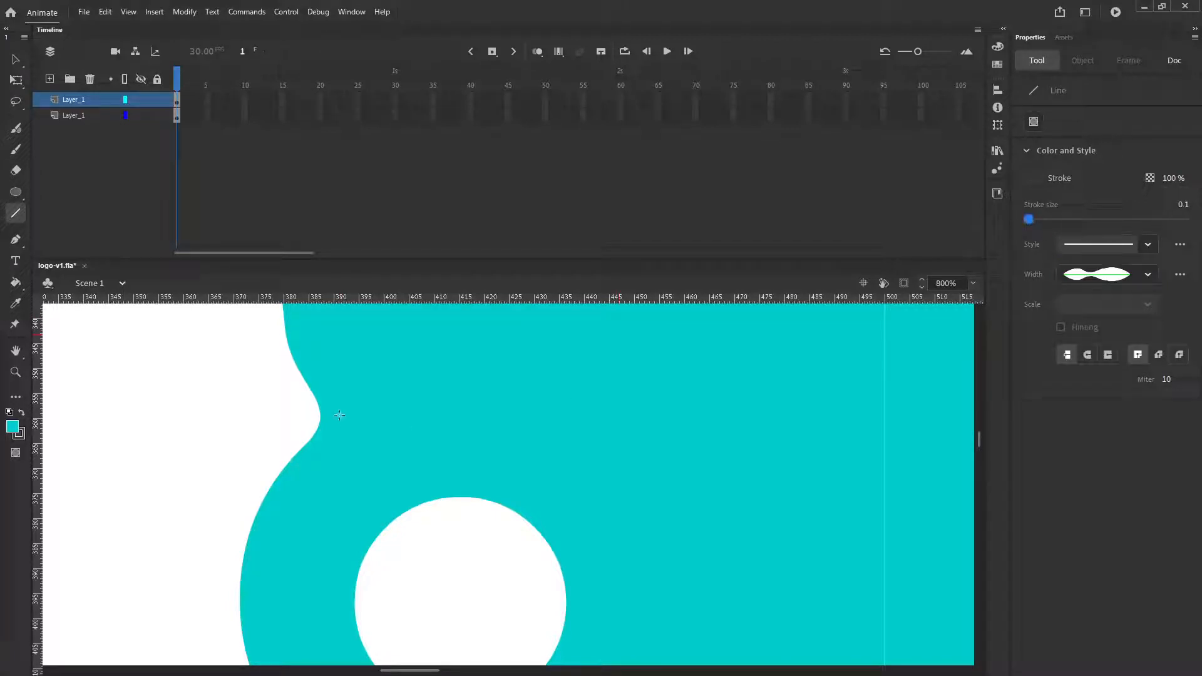
# Step: Draw a straight diagonal line, about 33 wide and 27 high, from the notch above the left eye up into the head
pyautogui.moveTo(301, 448)
pyautogui.mouseDown()
pyautogui.moveTo(391, 361)
pyautogui.moveTo(471, 309)
pyautogui.mouseUp()
pyautogui.moveTo(222, 403); pyautogui.dragTo(216, 467)
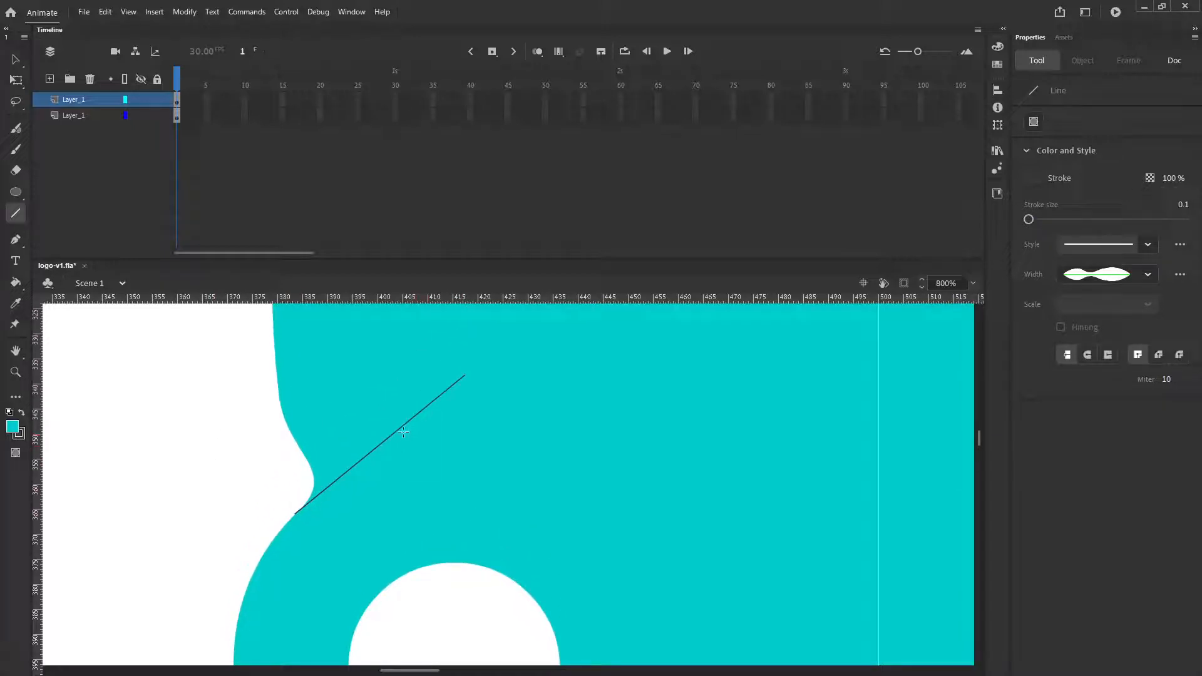
pyautogui.click(17, 60)
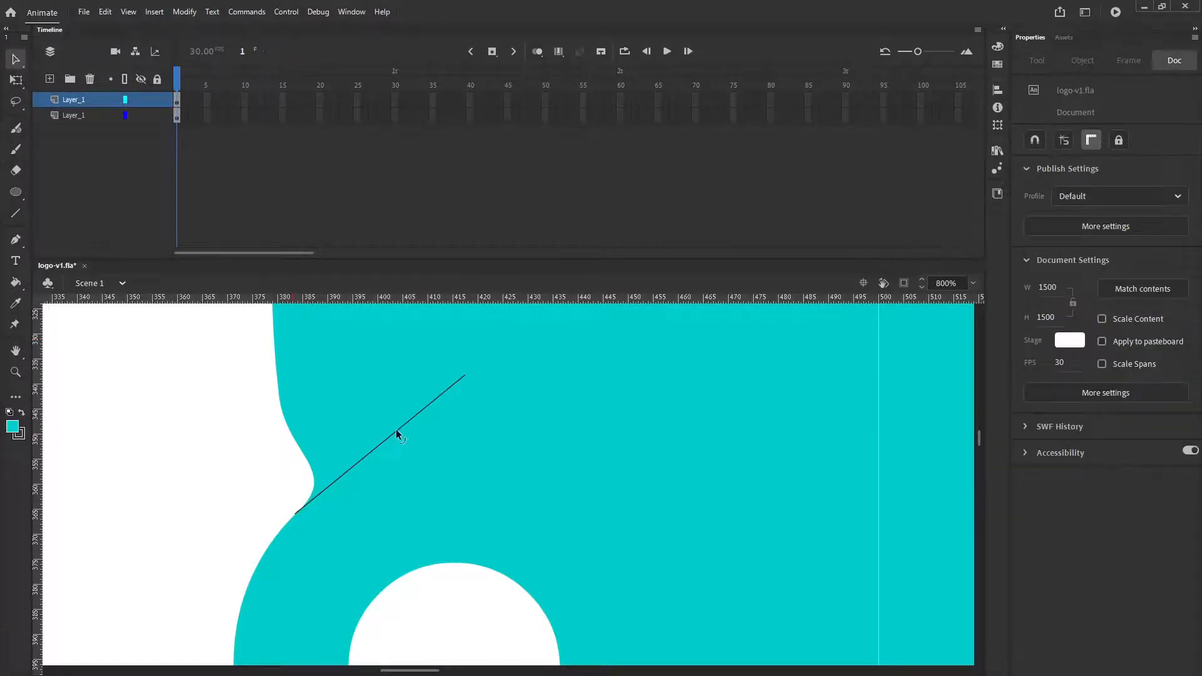
pyautogui.moveTo(397, 430); pyautogui.dragTo(391, 422)
pyautogui.hotkey('ctrl', 'z')
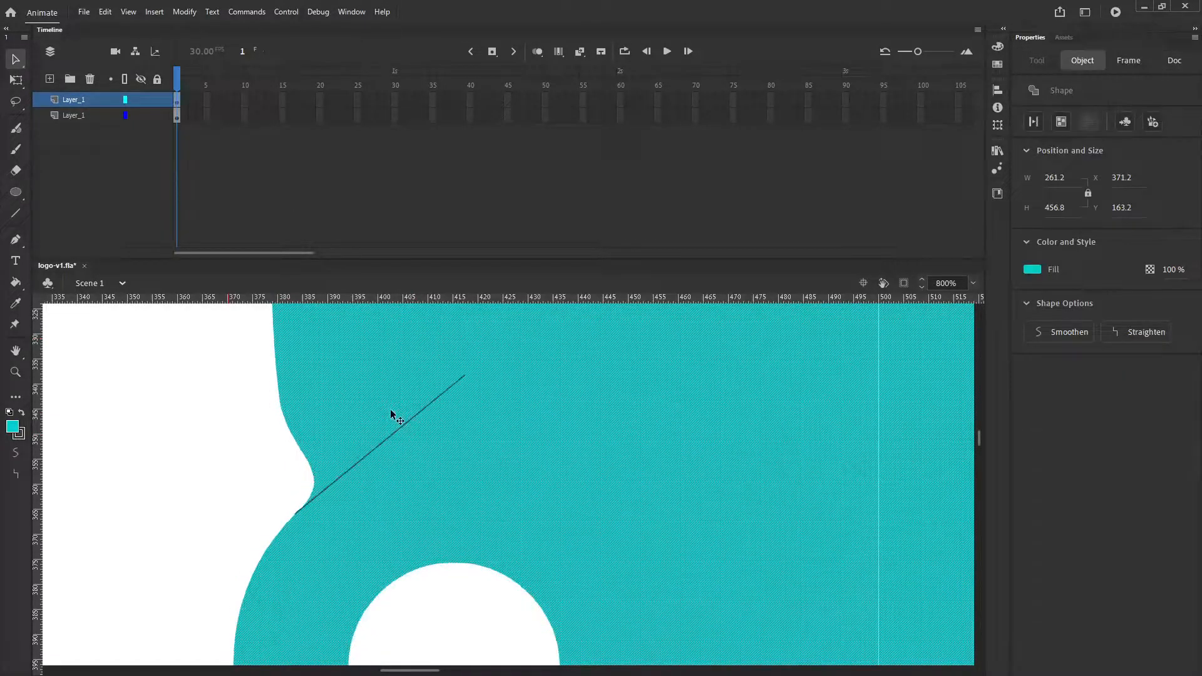
# Step: Change the diagonal line's width profile to Uniform and deselect it
pyautogui.click(389, 441)
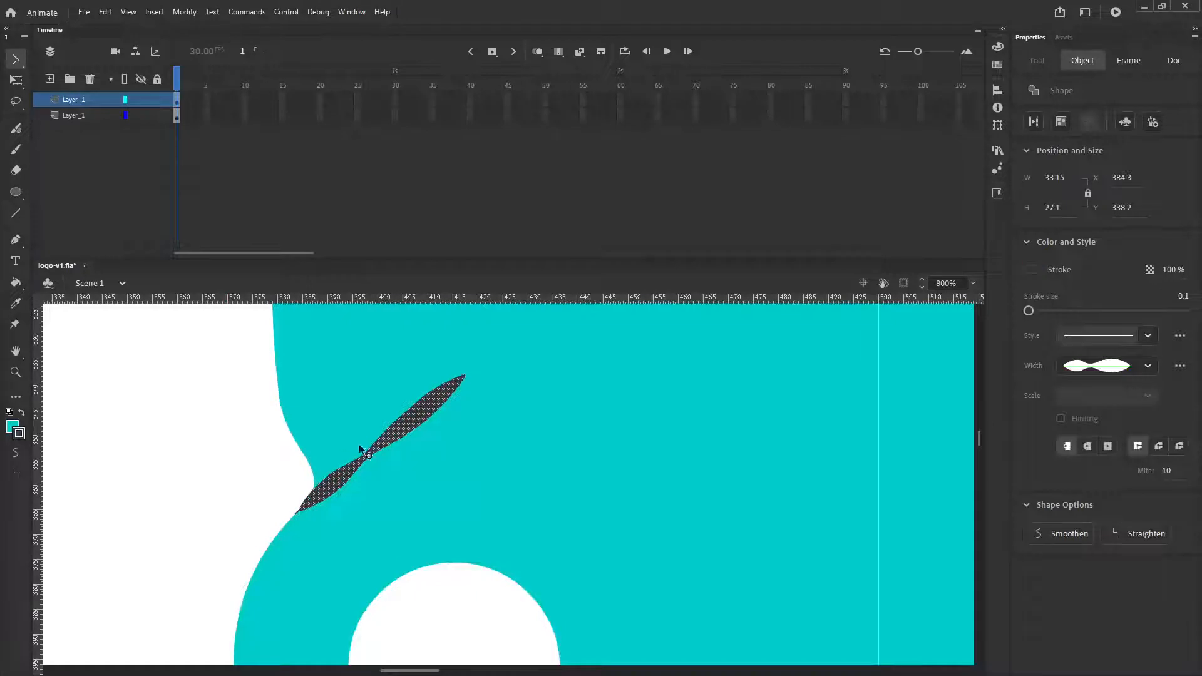
pyautogui.click(1149, 374)
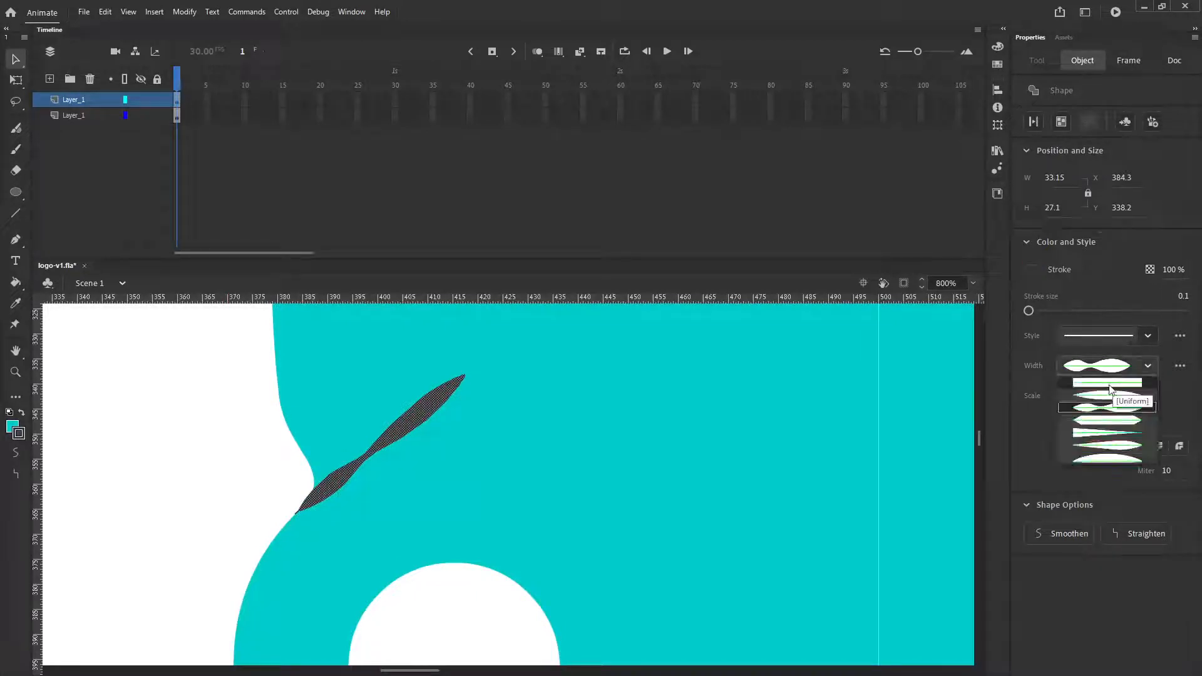
pyautogui.click(1105, 385)
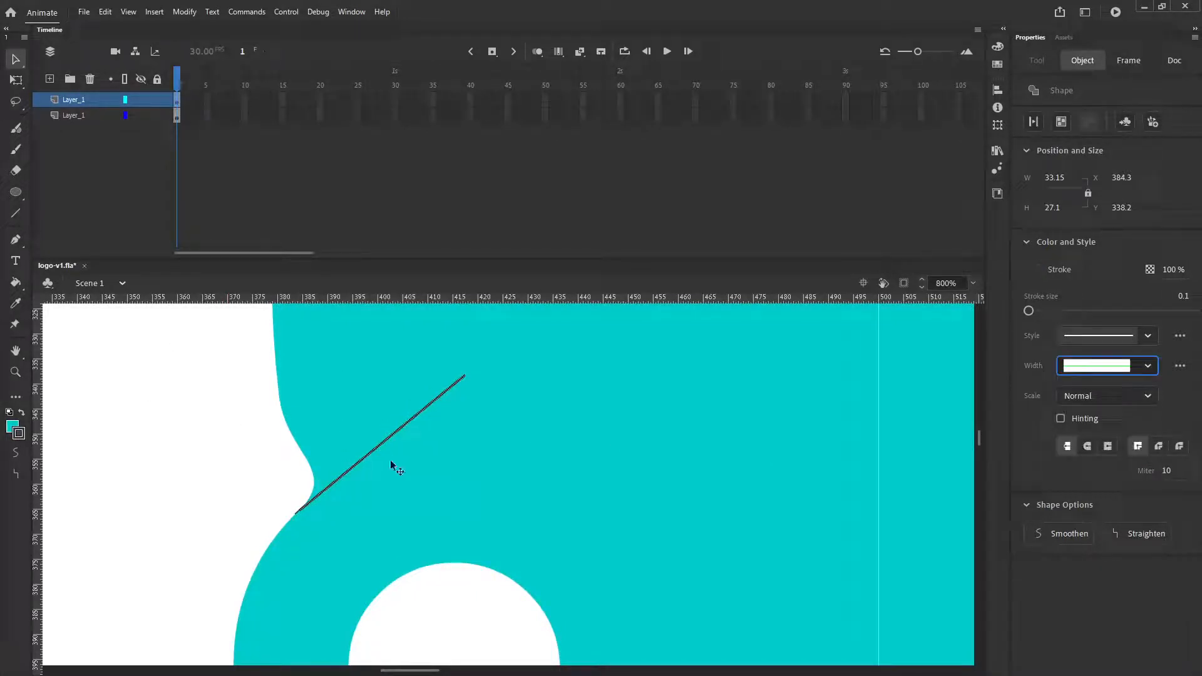
pyautogui.click(227, 444)
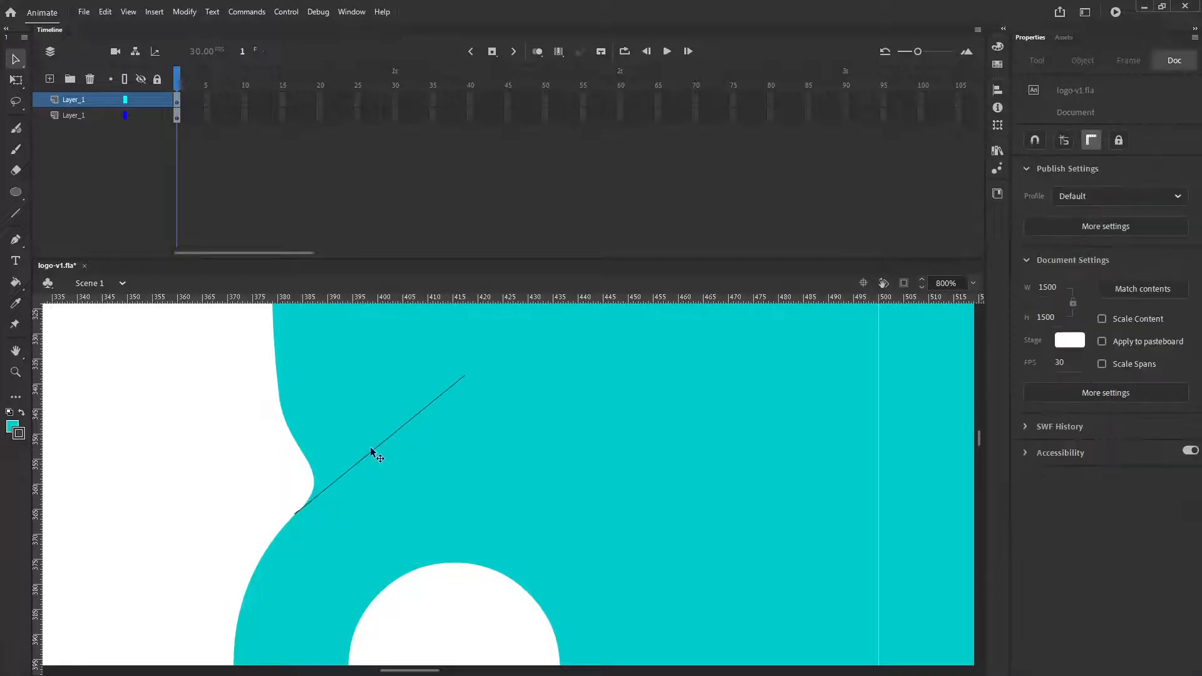
# Step: Bend and extend the diagonal line into an arc continuing the eye bulge's curve, and delete the stray stub at its lower end
pyautogui.moveTo(378, 446)
pyautogui.mouseDown()
pyautogui.moveTo(360, 425)
pyautogui.moveTo(370, 412)
pyautogui.moveTo(486, 352)
pyautogui.moveTo(534, 343)
pyautogui.moveTo(572, 363)
pyautogui.mouseUp()
pyautogui.click(294, 512)
pyautogui.click(262, 528)
pyautogui.click(298, 509)
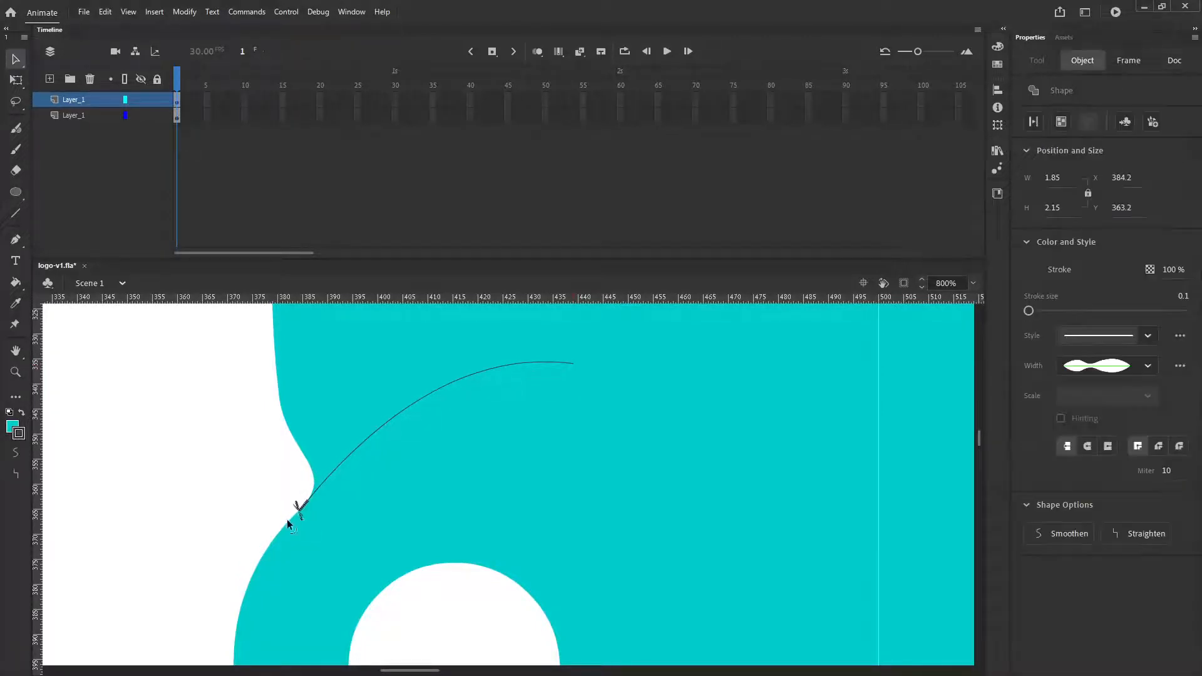
pyautogui.click(281, 523)
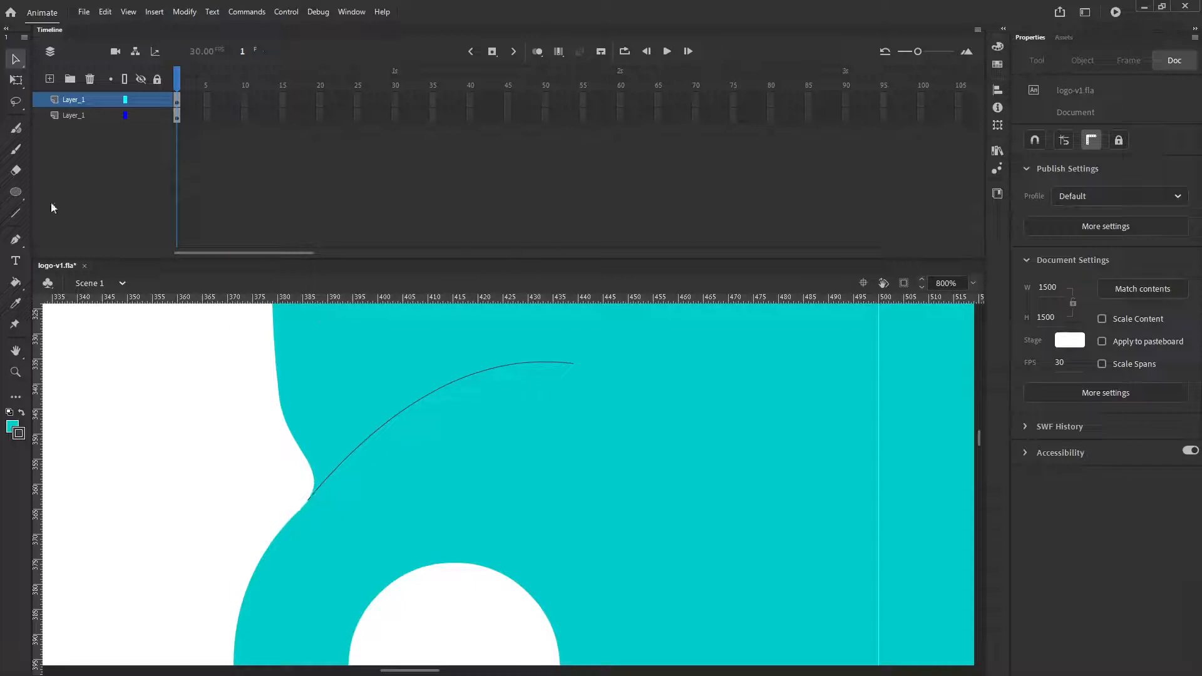
# Step: Draw a second line from the arc's inner end across the head's left outline, and delete the piece outside the head
pyautogui.click(16, 214)
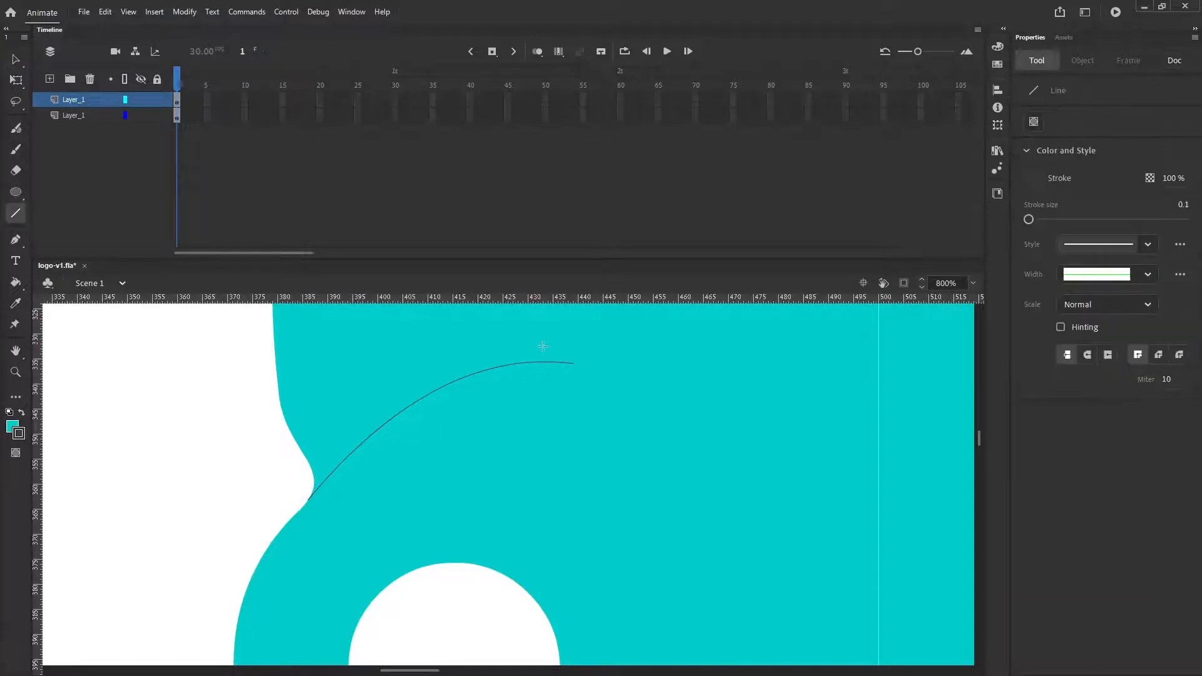
pyautogui.moveTo(570, 362); pyautogui.dragTo(234, 341)
pyautogui.click(16, 60)
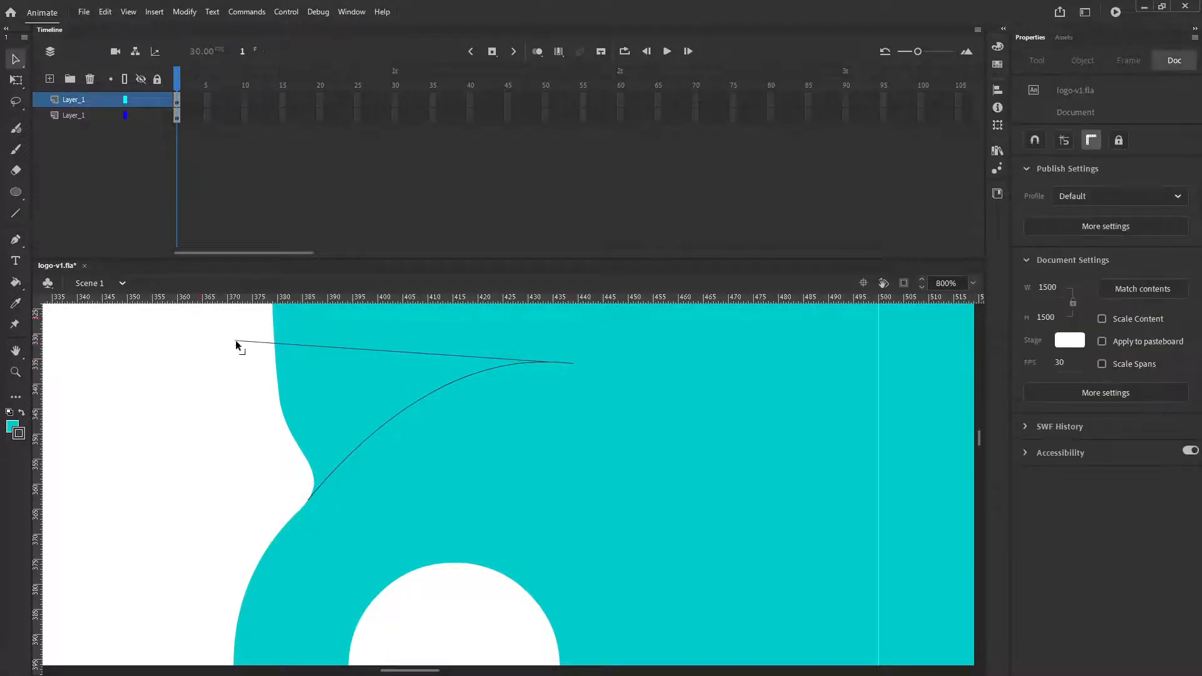
pyautogui.moveTo(236, 342); pyautogui.dragTo(248, 412)
pyautogui.click(259, 403)
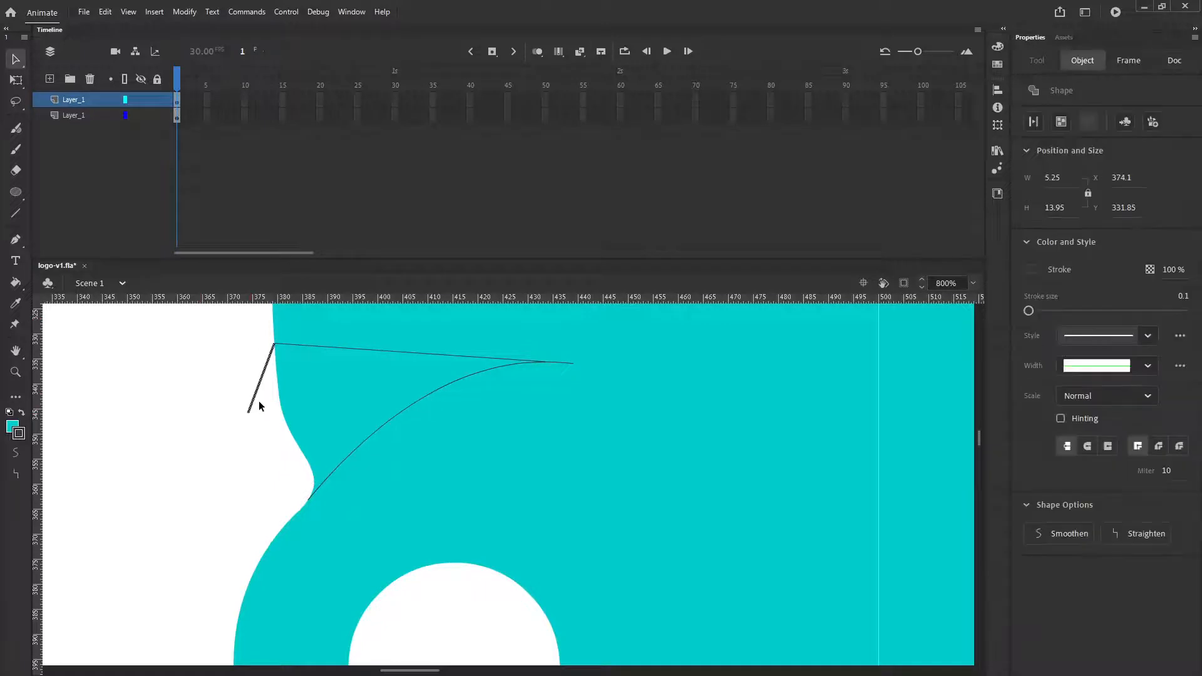
pyautogui.press('Delete')
# Step: Move the second line's outer end down along the head's outline to where the notch above the left eye begins
pyautogui.moveTo(274, 344); pyautogui.dragTo(280, 400)
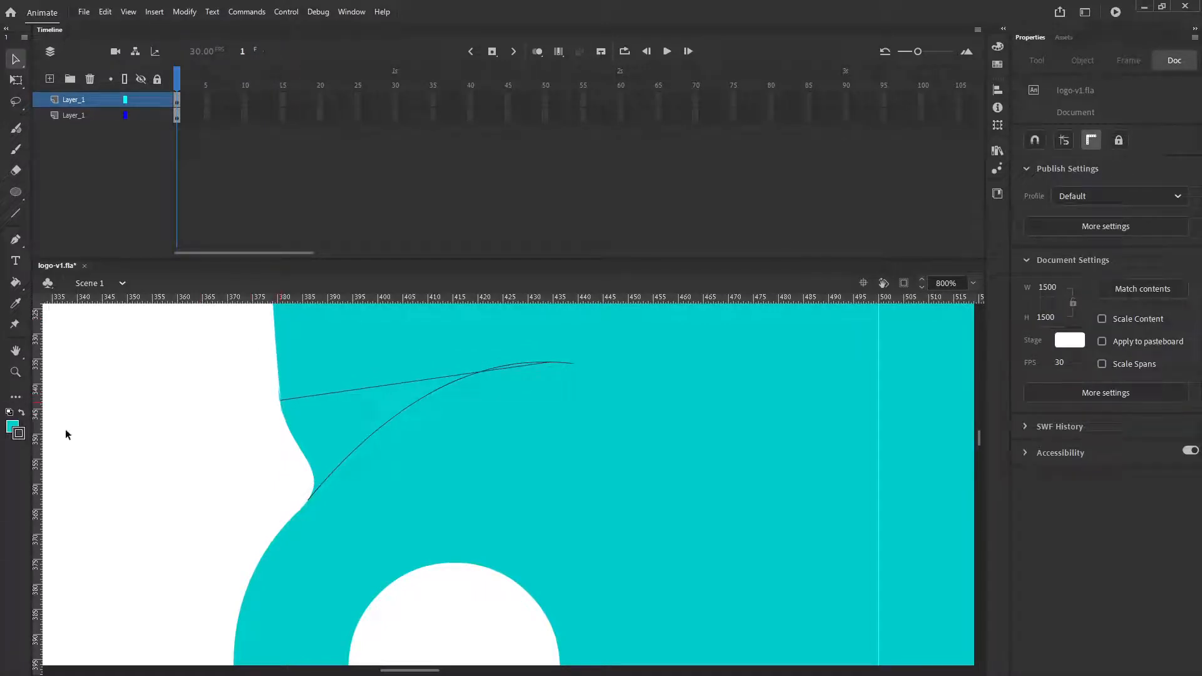
pyautogui.hotkey('ctrl', 'z')
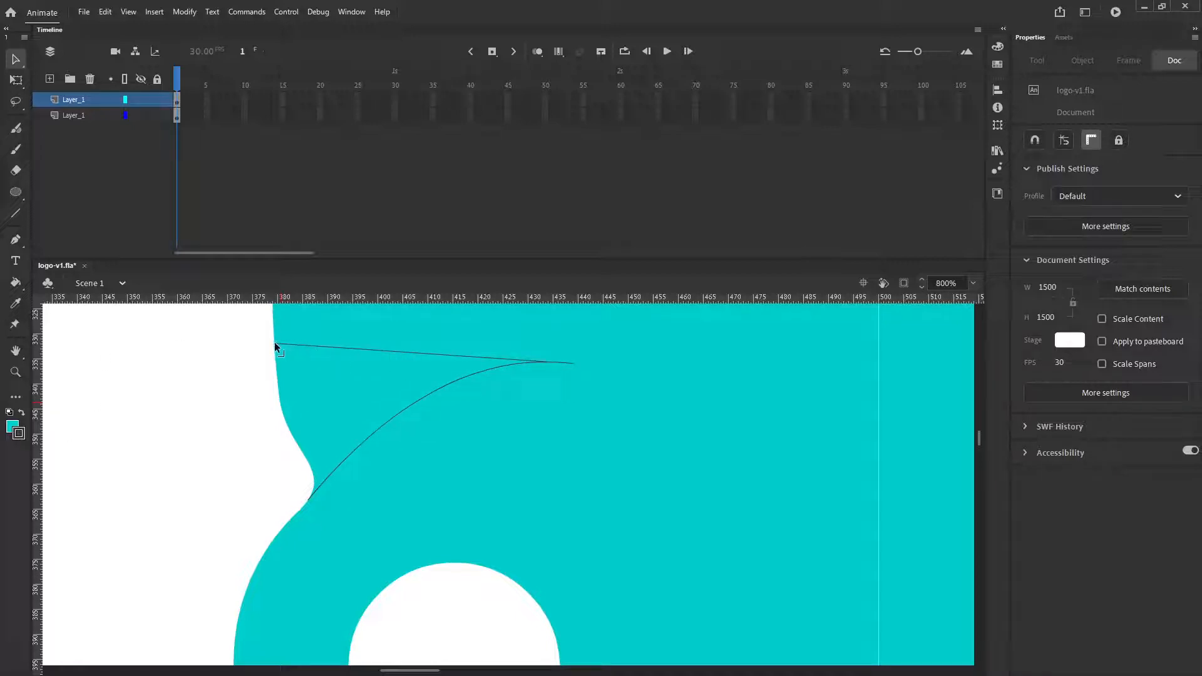
pyautogui.moveTo(275, 344); pyautogui.dragTo(280, 404)
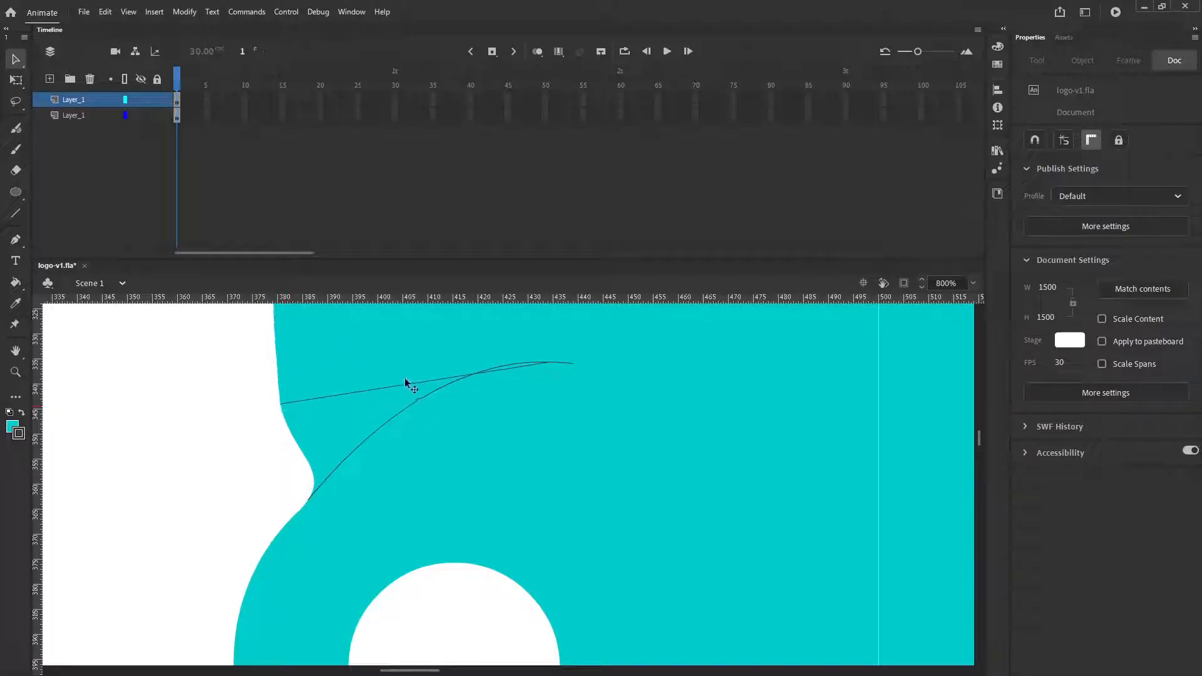
# Step: Bend the second line upward into an arc and delete the leftover line pieces beyond where the two arcs cross
pyautogui.moveTo(356, 393); pyautogui.dragTo(343, 365)
pyautogui.click(526, 368)
pyautogui.press('Delete')
pyautogui.click(564, 364)
pyautogui.press('Delete')
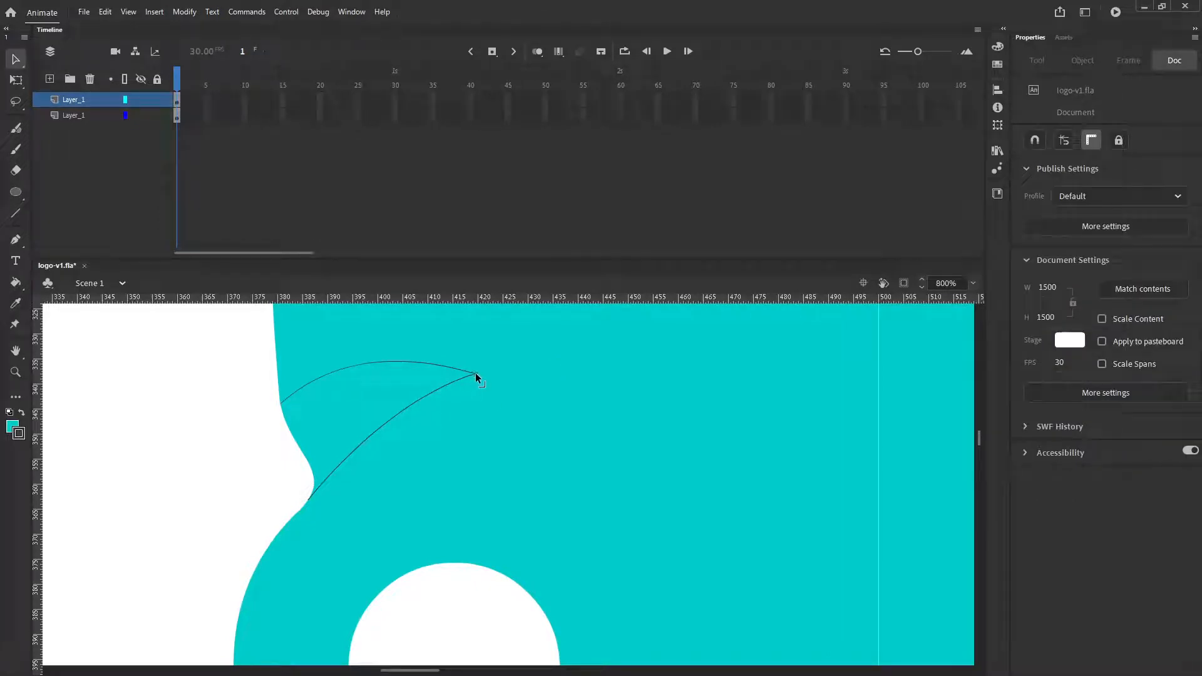
# Step: Extend the arcs' shared tip further up into the head, move the upper arc's outer end down the outline, and flatten its curve
pyautogui.moveTo(475, 373); pyautogui.dragTo(523, 328)
pyautogui.moveTo(280, 403); pyautogui.dragTo(295, 441)
pyautogui.moveTo(374, 366); pyautogui.dragTo(385, 382)
pyautogui.moveTo(280, 406); pyautogui.dragTo(286, 432)
pyautogui.click(292, 445)
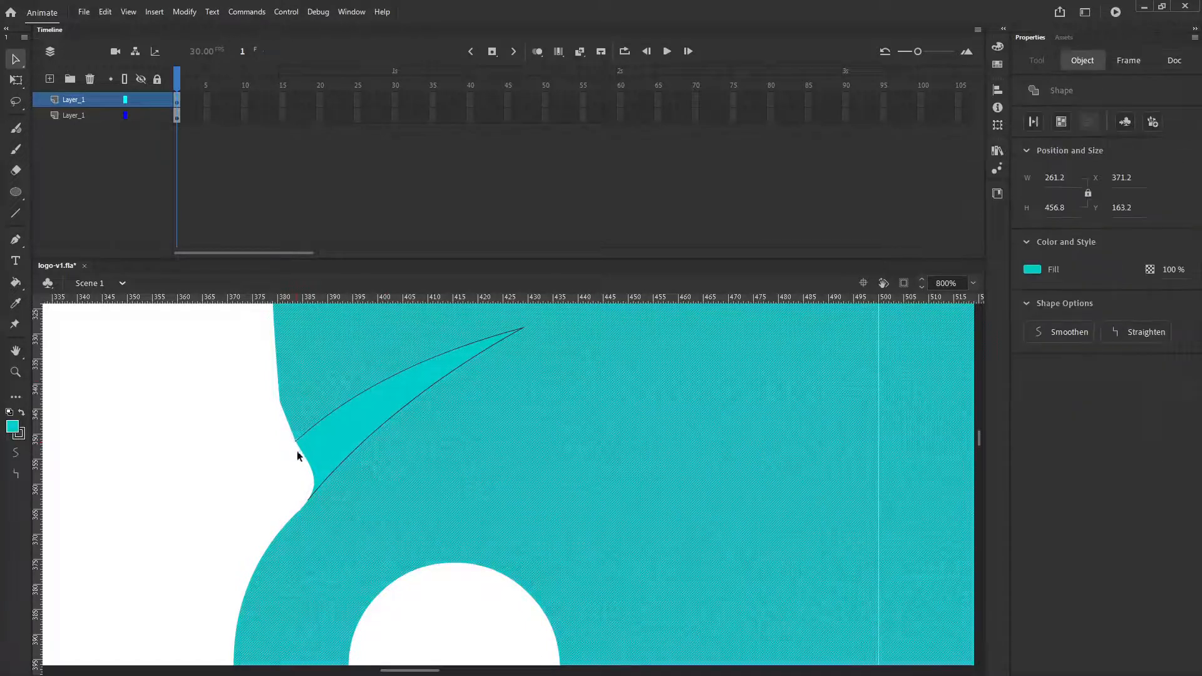
pyautogui.click(284, 438)
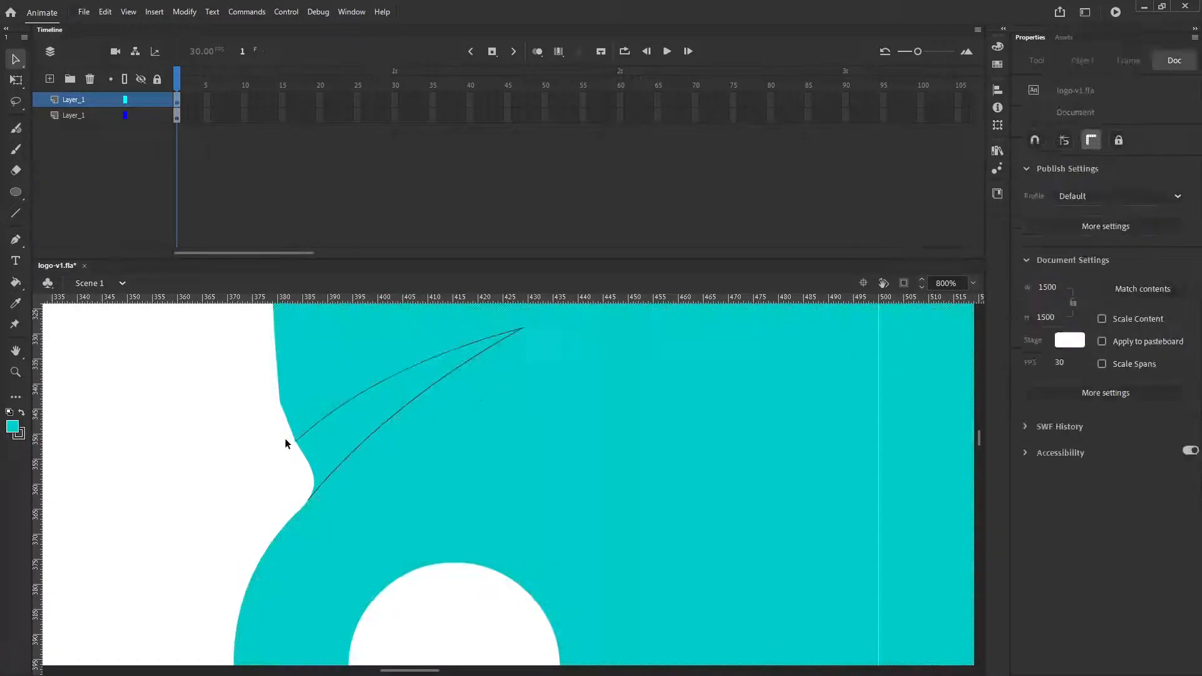
# Step: Delete the turquoise fill between the two arcs and remove both arc lines to leave a clean pointed slit above the left eye
pyautogui.click(347, 441)
pyautogui.press('Delete')
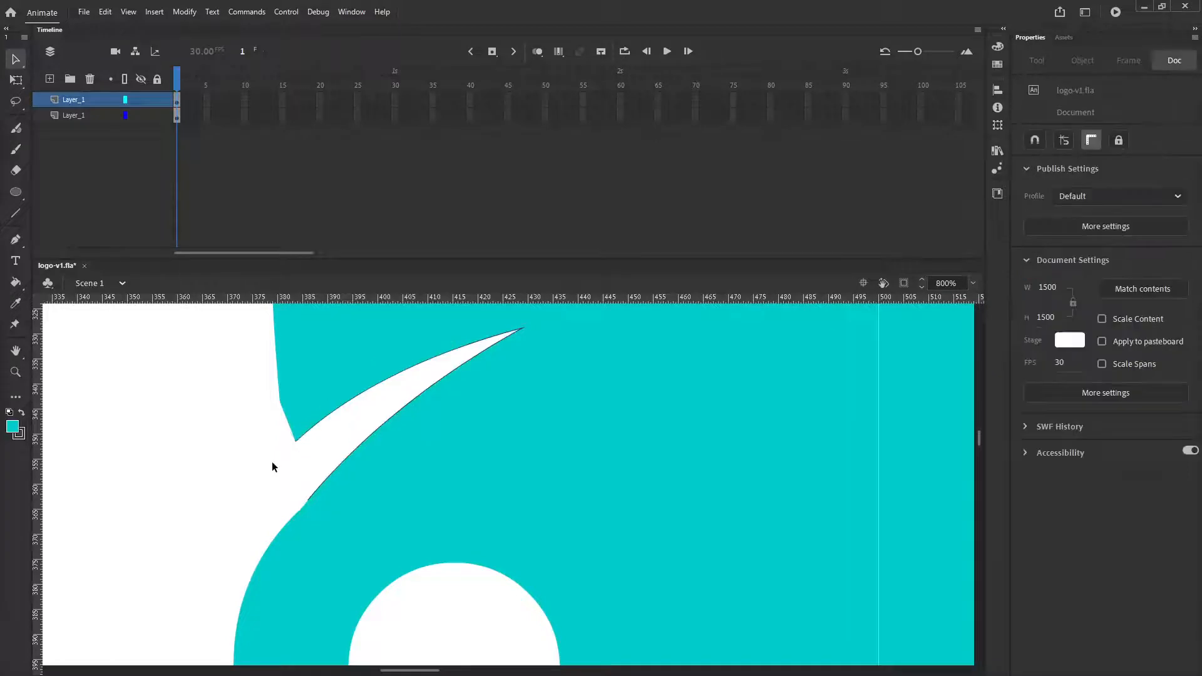
pyautogui.click(314, 428)
pyautogui.press('Delete')
pyautogui.click(293, 440)
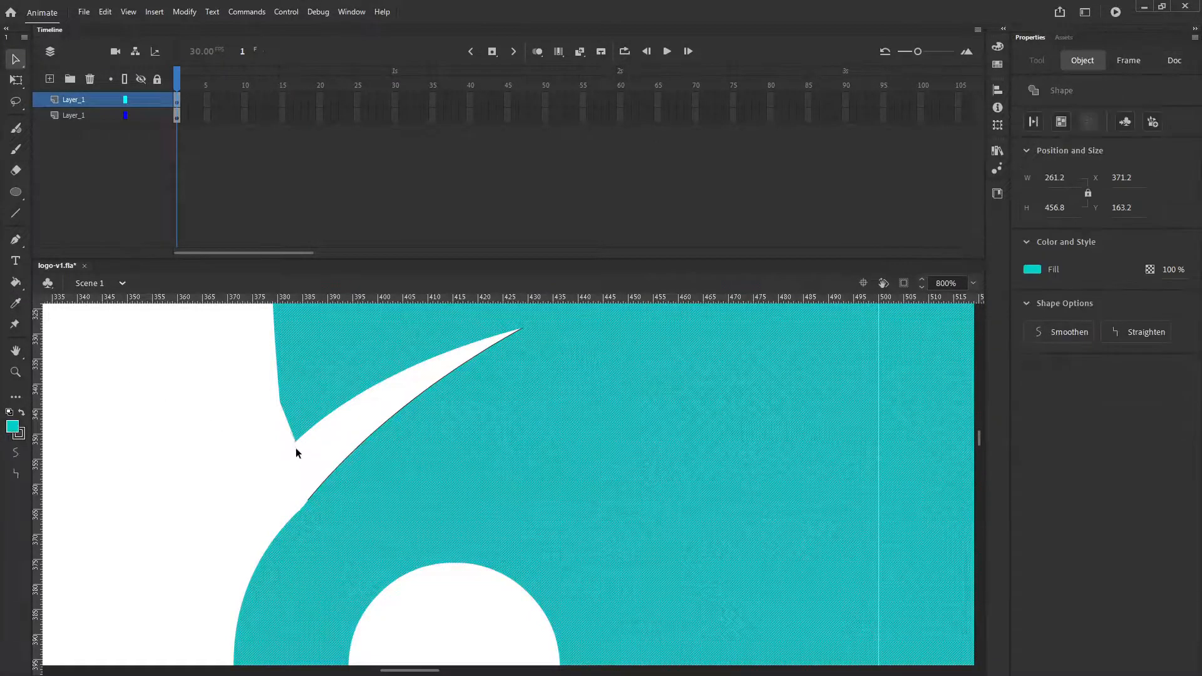
pyautogui.click(294, 445)
pyautogui.press('Delete')
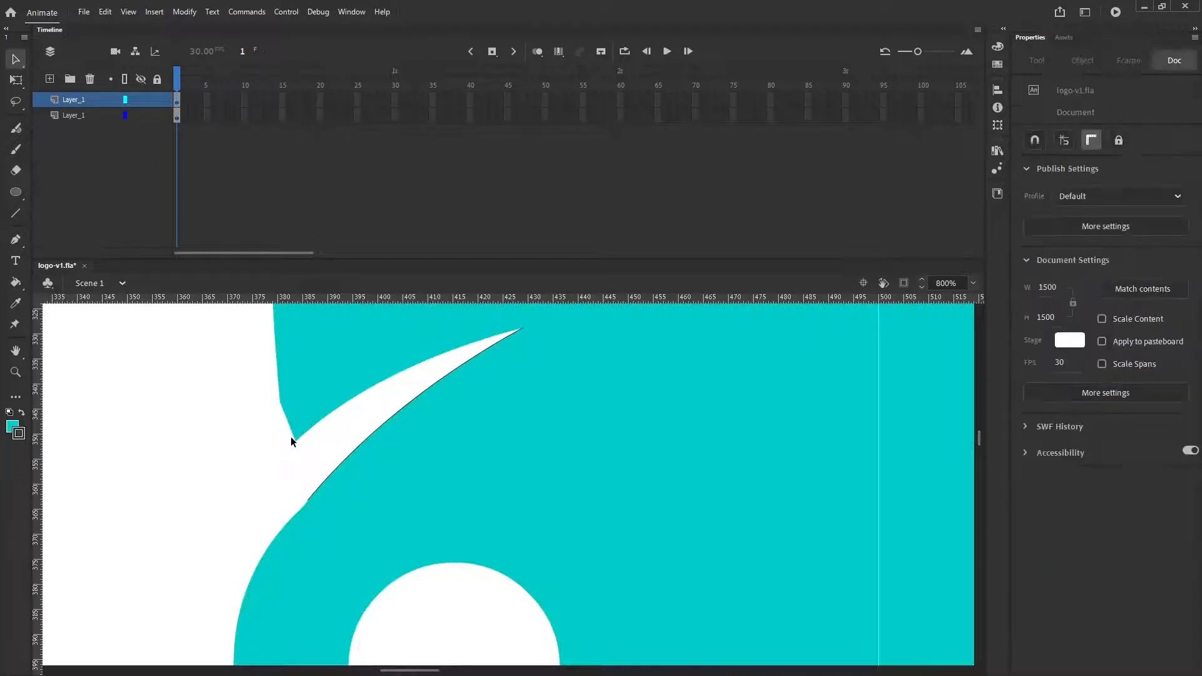
pyautogui.click(333, 469)
pyautogui.press('Delete')
# Step: Try Advanced Smooth on the whole head shape, ending with a smoothing strength of 0
pyautogui.click(333, 371)
pyautogui.scroll(-5, 333, 371)
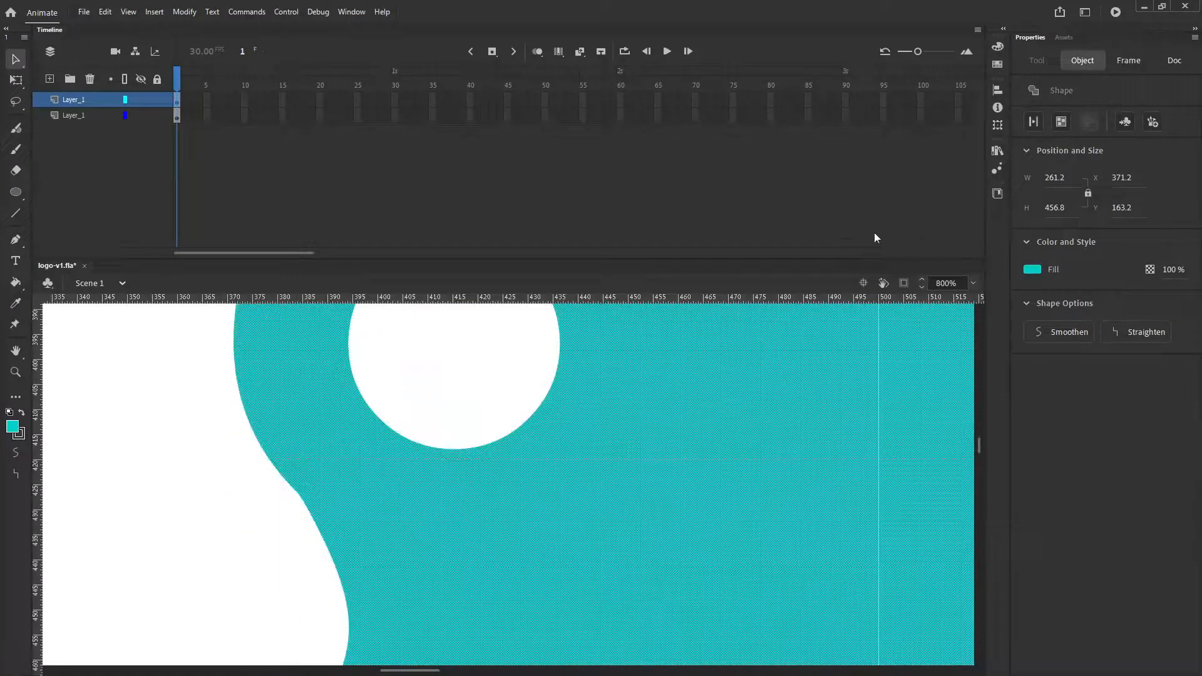
pyautogui.click(973, 284)
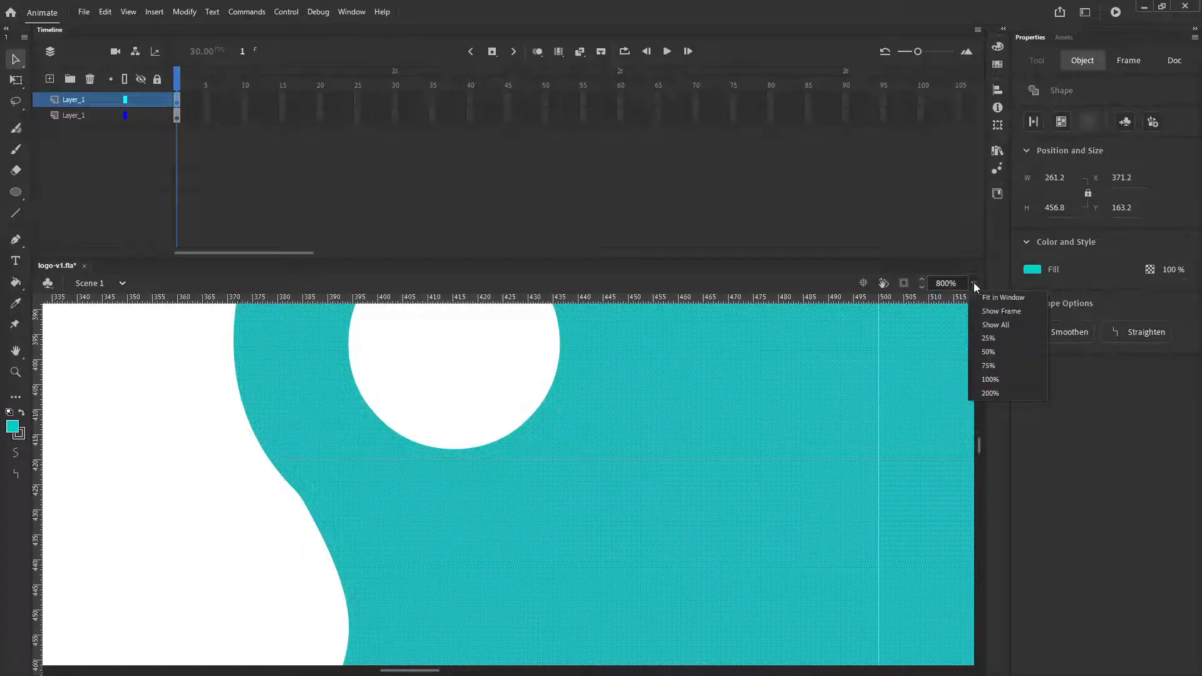
pyautogui.click(992, 321)
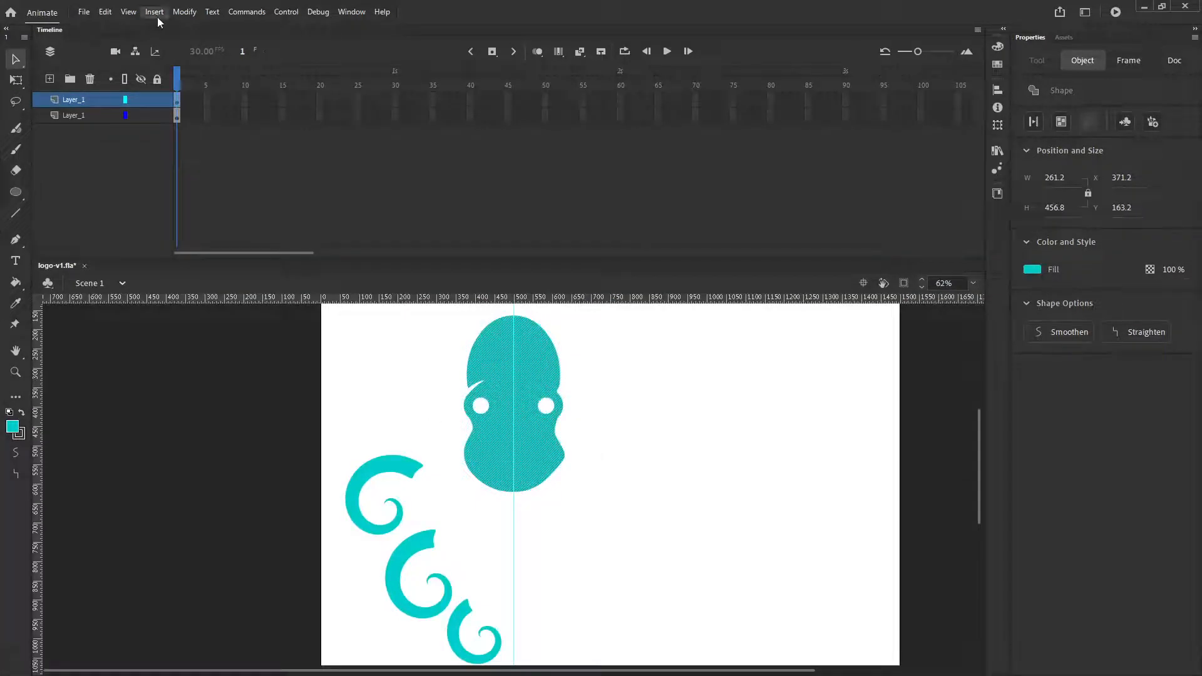
pyautogui.click(184, 12)
pyautogui.moveTo(221, 138)
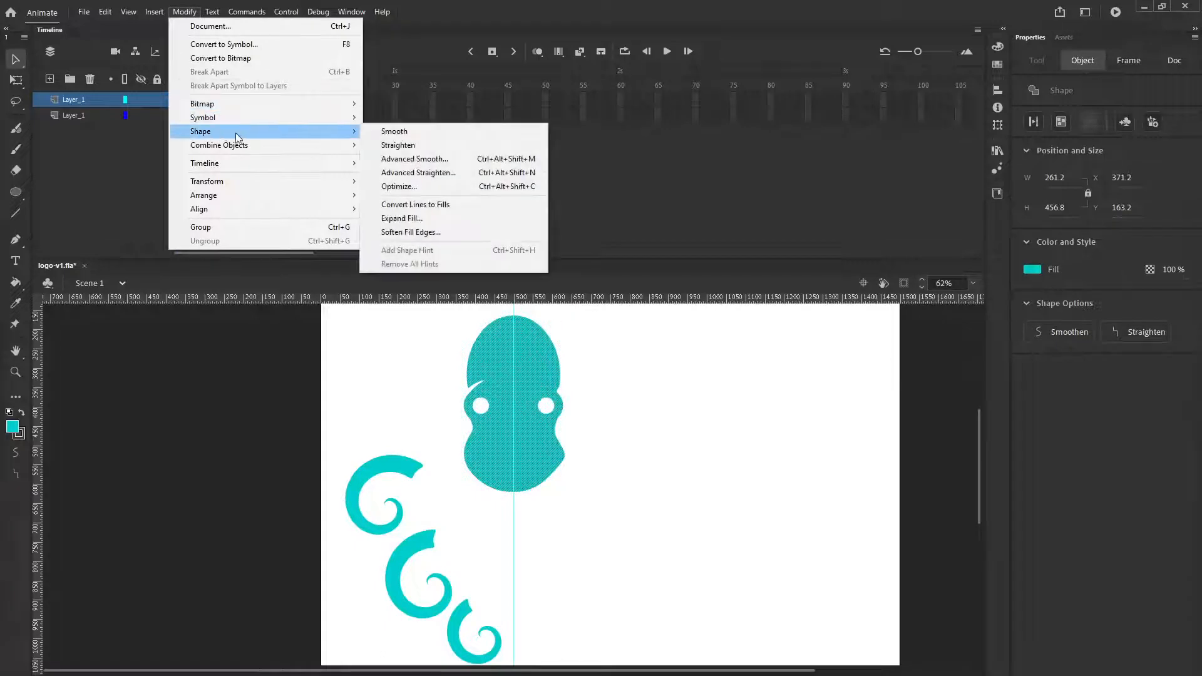
pyautogui.click(402, 156)
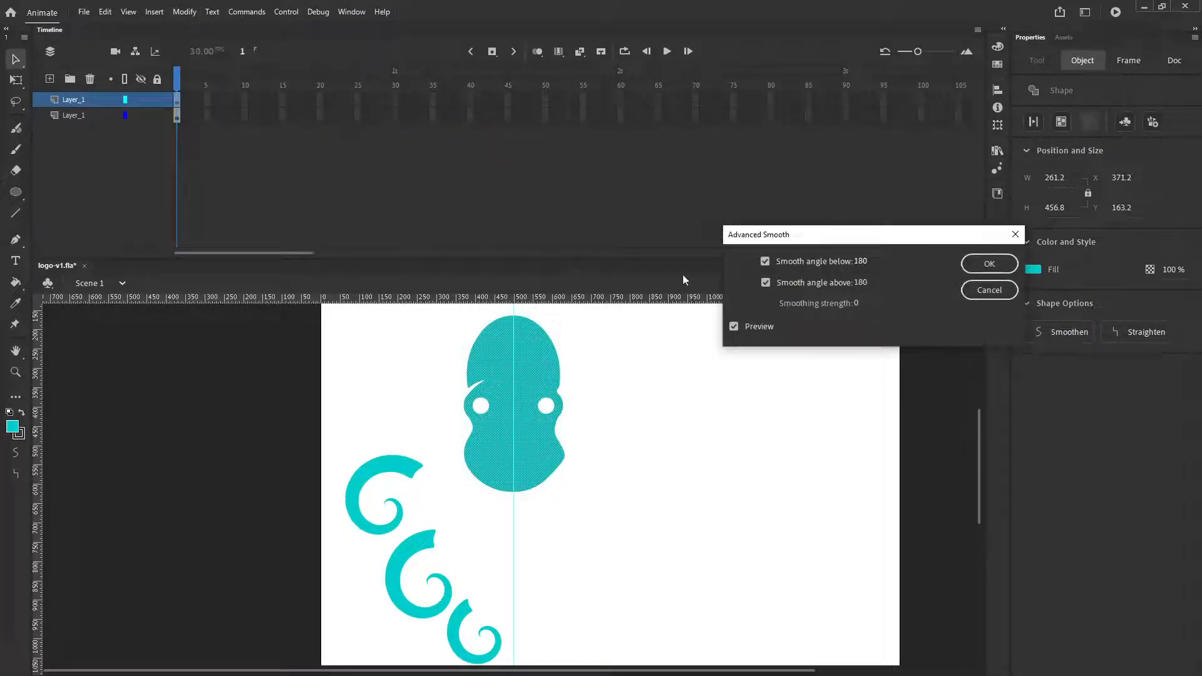
pyautogui.moveTo(852, 303); pyautogui.dragTo(1006, 296)
pyautogui.moveTo(857, 304); pyautogui.dragTo(747, 311)
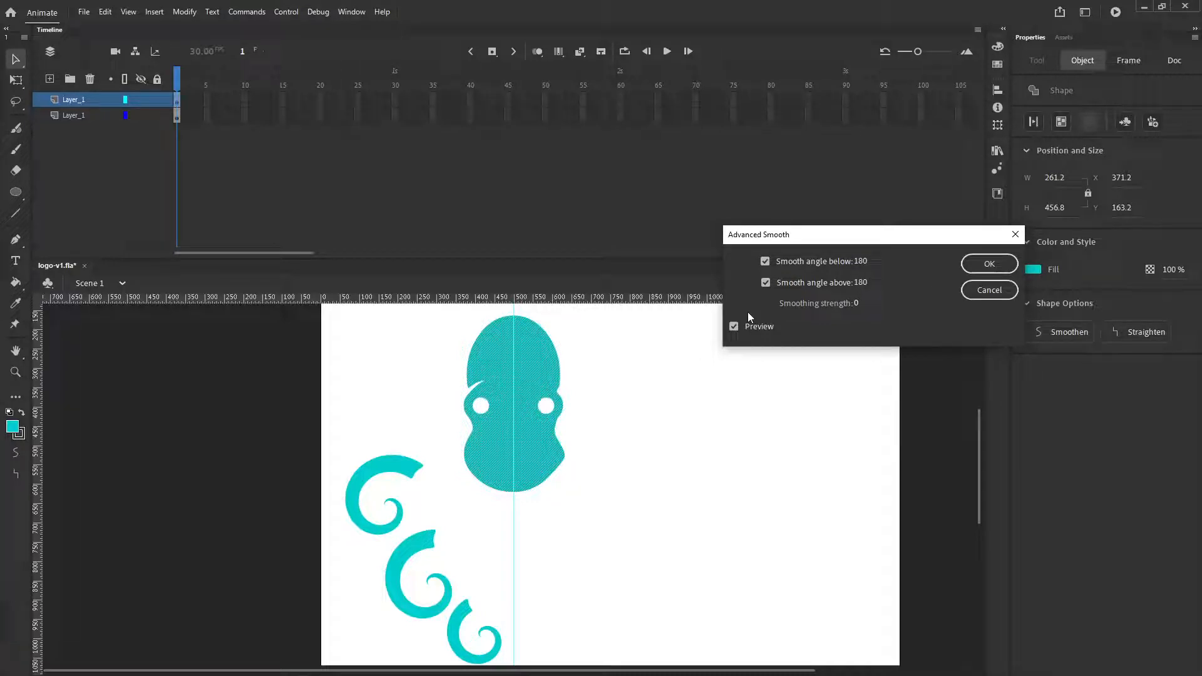
pyautogui.click(995, 262)
# Step: Try Advanced Smooth at strength 100 on just the pointed corner above the slit's opening, and cancel it
pyautogui.click(15, 371)
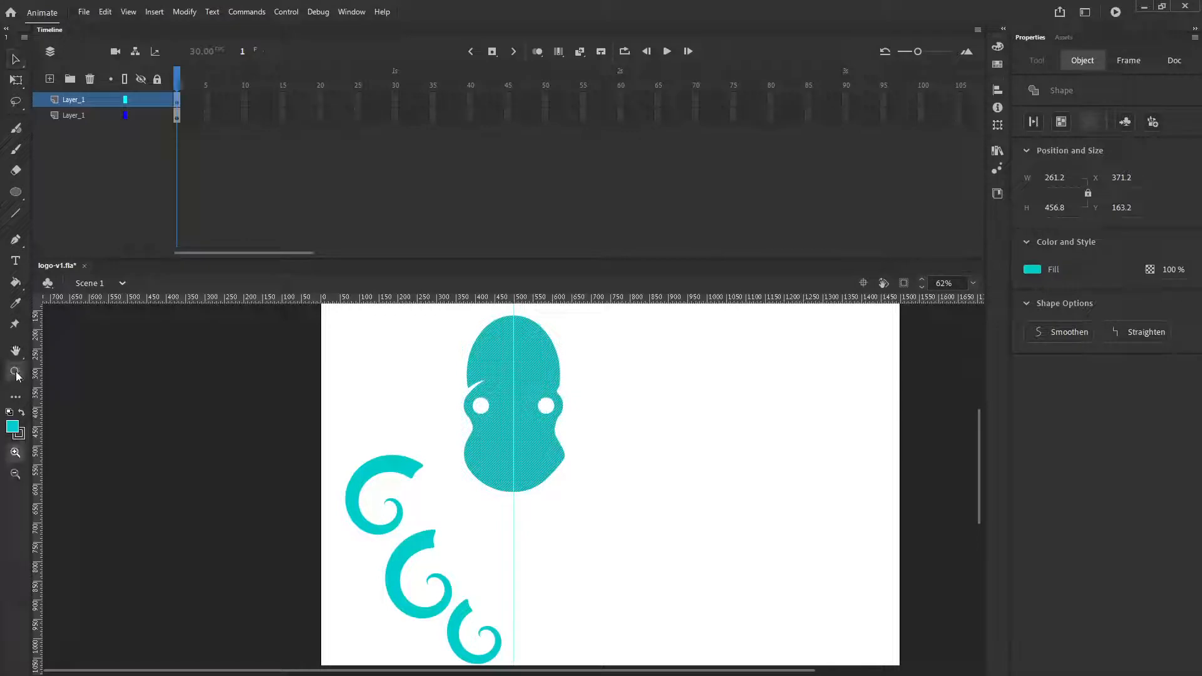
pyautogui.click(466, 395)
pyautogui.click(494, 502)
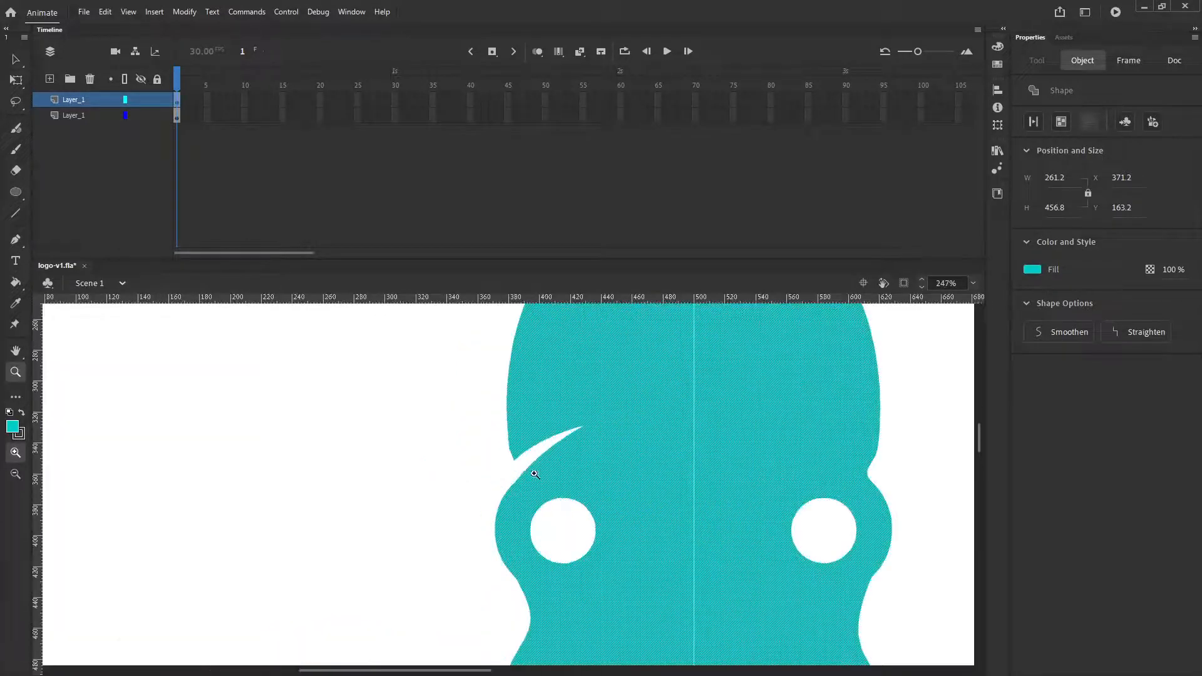
pyautogui.click(535, 475)
pyautogui.click(534, 461)
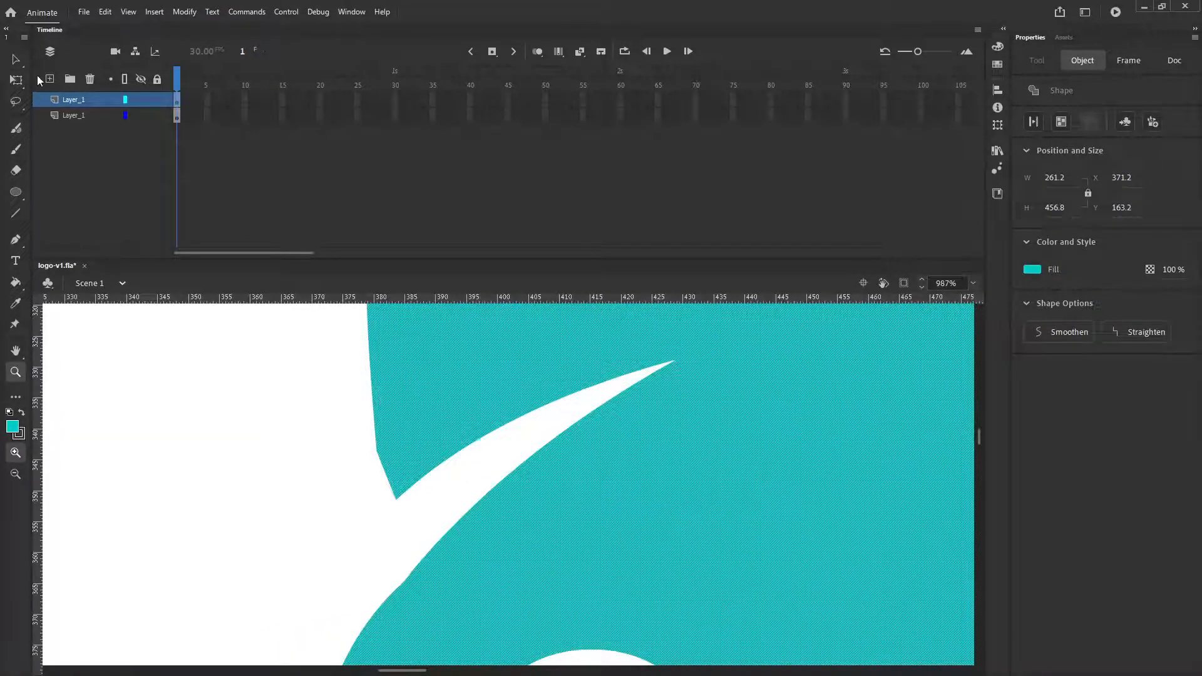
pyautogui.click(15, 59)
pyautogui.click(275, 494)
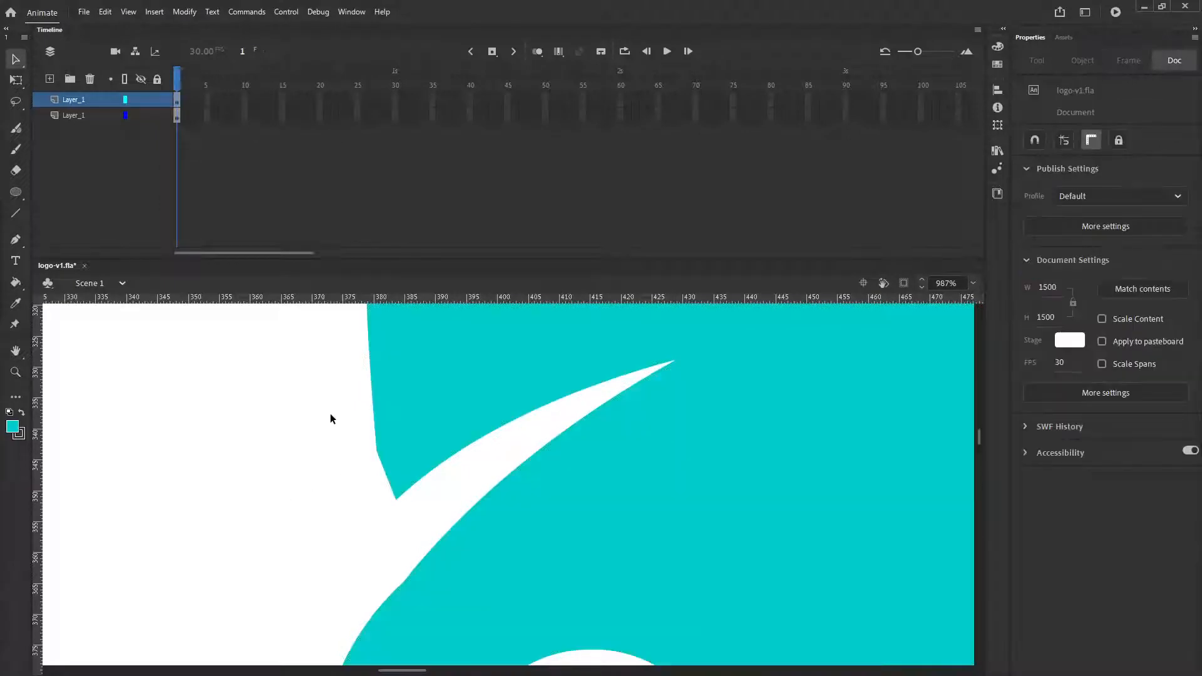
pyautogui.moveTo(313, 407)
pyautogui.mouseDown()
pyautogui.moveTo(451, 492)
pyautogui.moveTo(448, 505)
pyautogui.moveTo(509, 437)
pyautogui.mouseUp()
pyautogui.moveTo(360, 528)
pyautogui.mouseDown()
pyautogui.moveTo(493, 418)
pyautogui.moveTo(362, 447)
pyautogui.mouseUp()
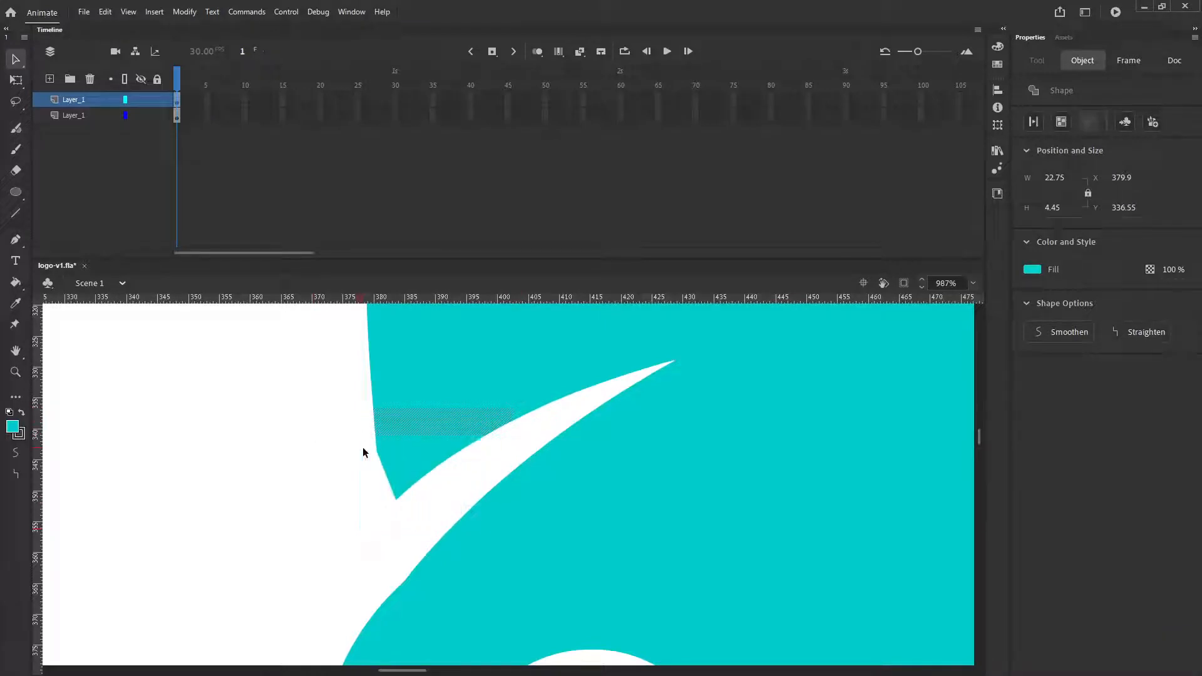
pyautogui.moveTo(440, 474); pyautogui.dragTo(453, 482)
pyautogui.moveTo(317, 447); pyautogui.dragTo(444, 503)
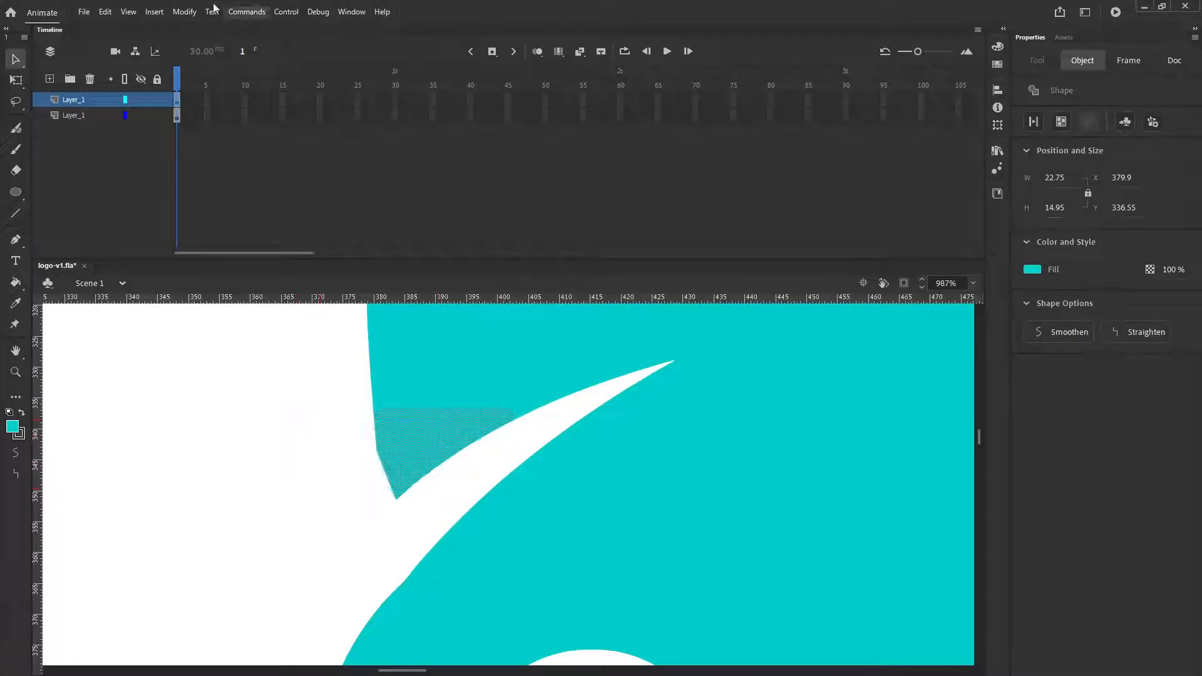
pyautogui.click(194, 13)
pyautogui.moveTo(344, 132)
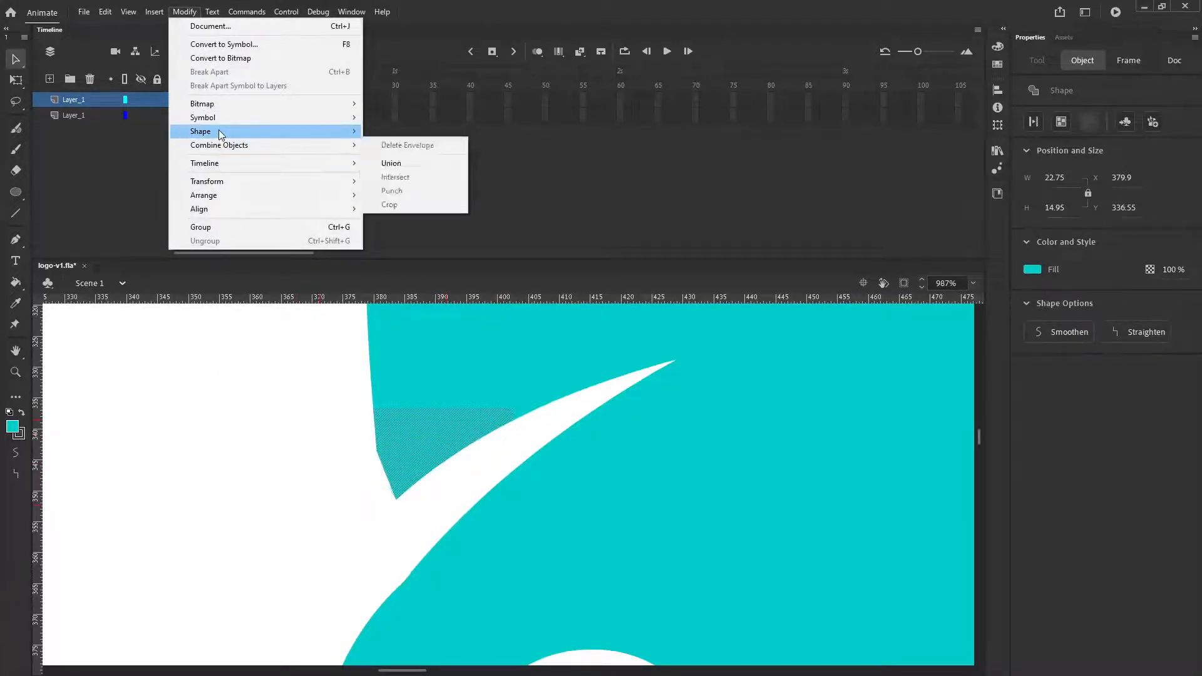
pyautogui.click(415, 160)
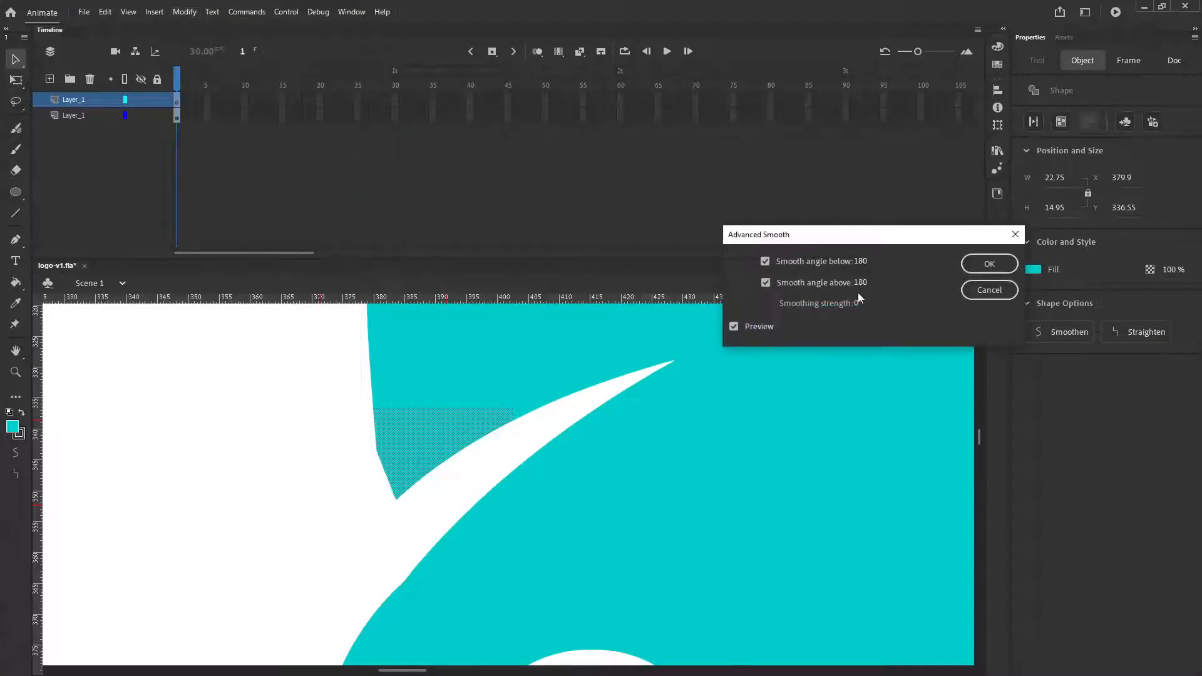
pyautogui.moveTo(856, 303); pyautogui.dragTo(948, 308)
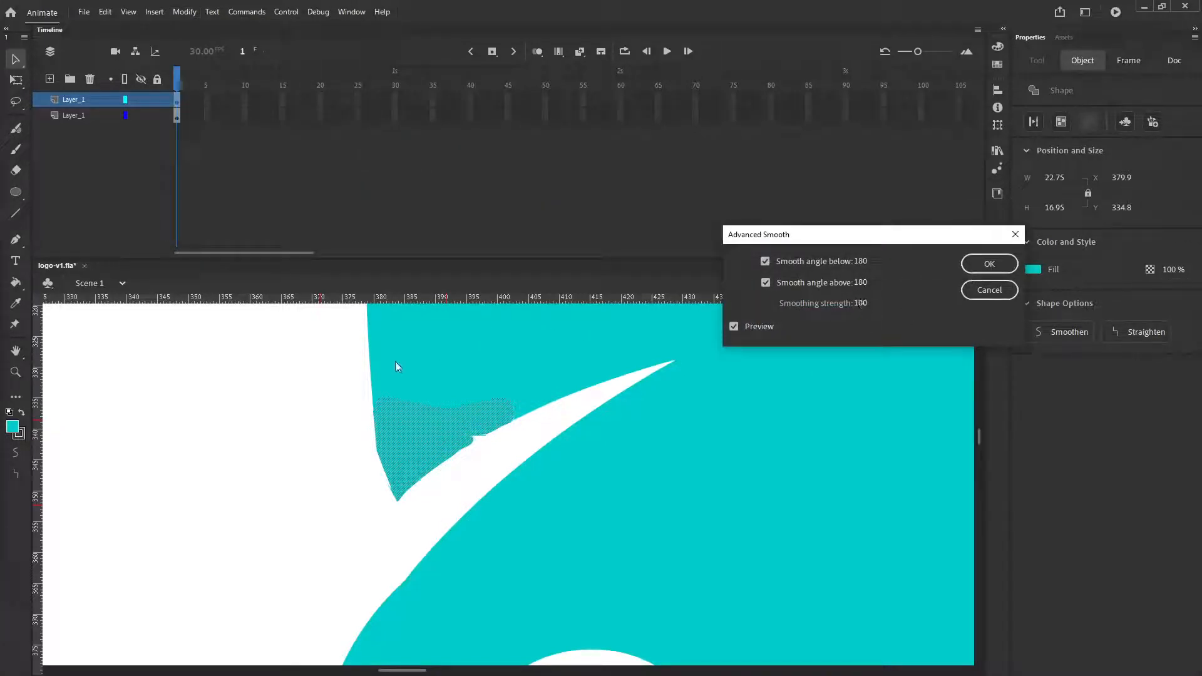
pyautogui.click(988, 290)
# Step: Delete the cut-off pointed tip of the head's corner above the slit and reshape the remaining edge into a rounded corner
pyautogui.click(234, 461)
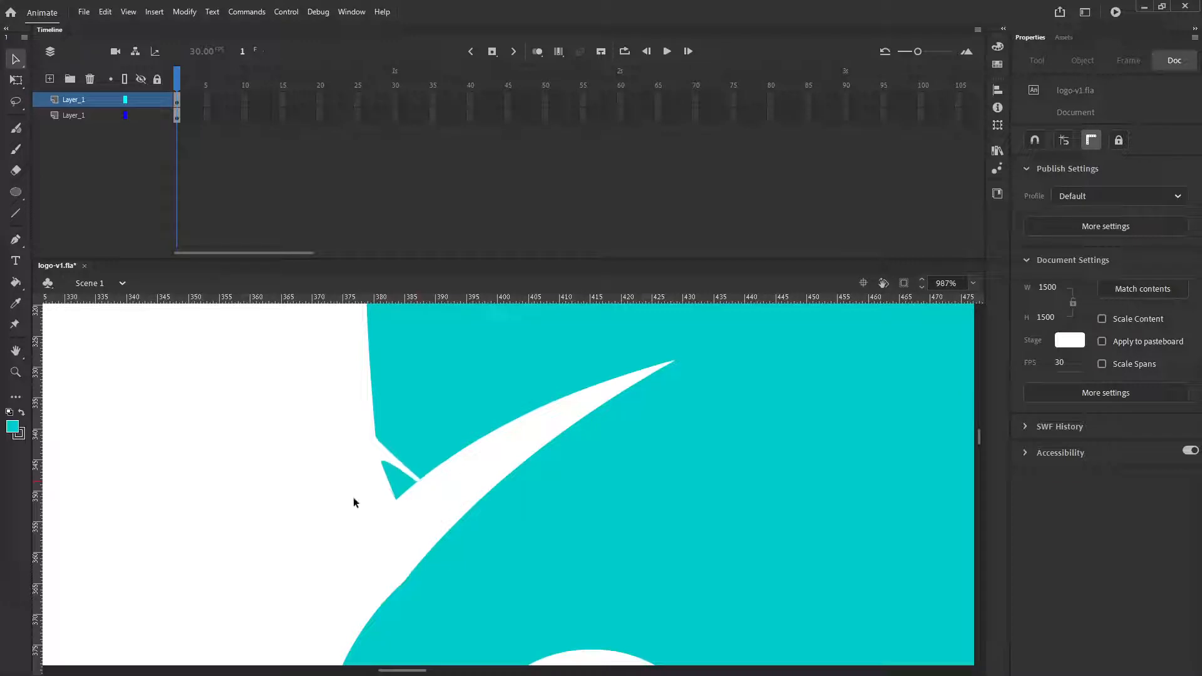
pyautogui.click(394, 483)
pyautogui.press('Delete')
pyautogui.moveTo(392, 494); pyautogui.dragTo(396, 496)
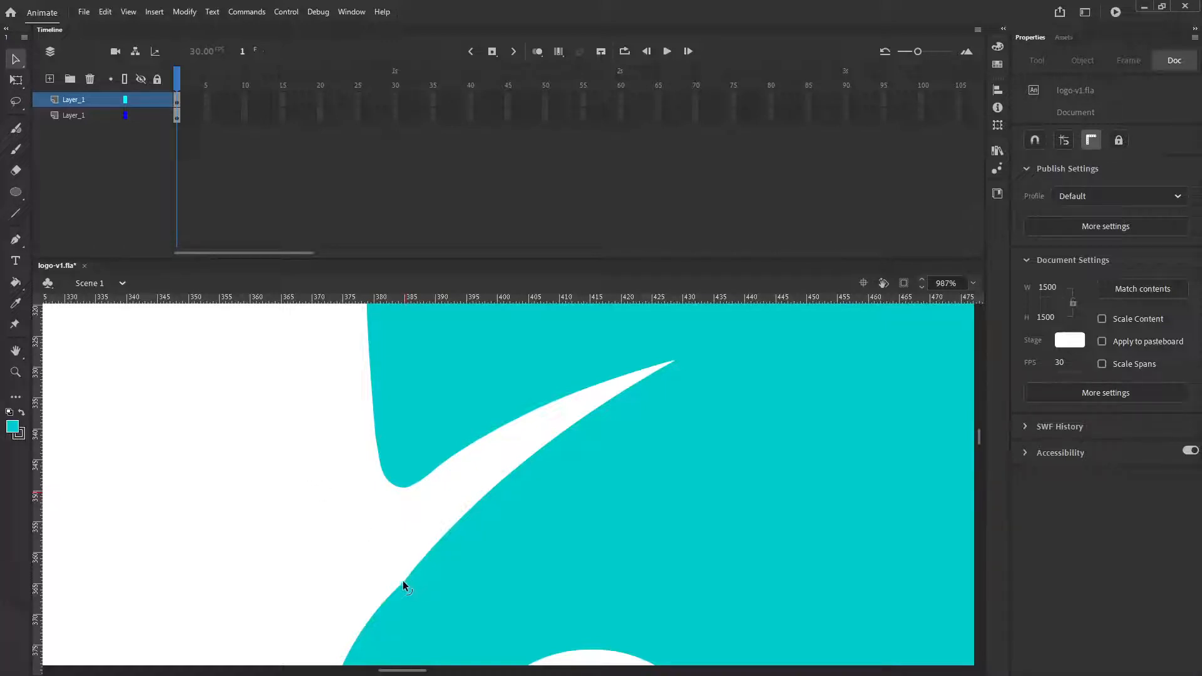
# Step: Reshape the kink where the slit's lower edge meets the left eye bulge so the outline flows more evenly
pyautogui.moveTo(398, 579); pyautogui.dragTo(342, 548)
pyautogui.click(358, 559)
pyautogui.click(409, 539)
pyautogui.moveTo(412, 571); pyautogui.dragTo(386, 599)
# Step: Try Advanced Smooth at strength 99 on the whole head with the slit, and cancel it
pyautogui.click(520, 506)
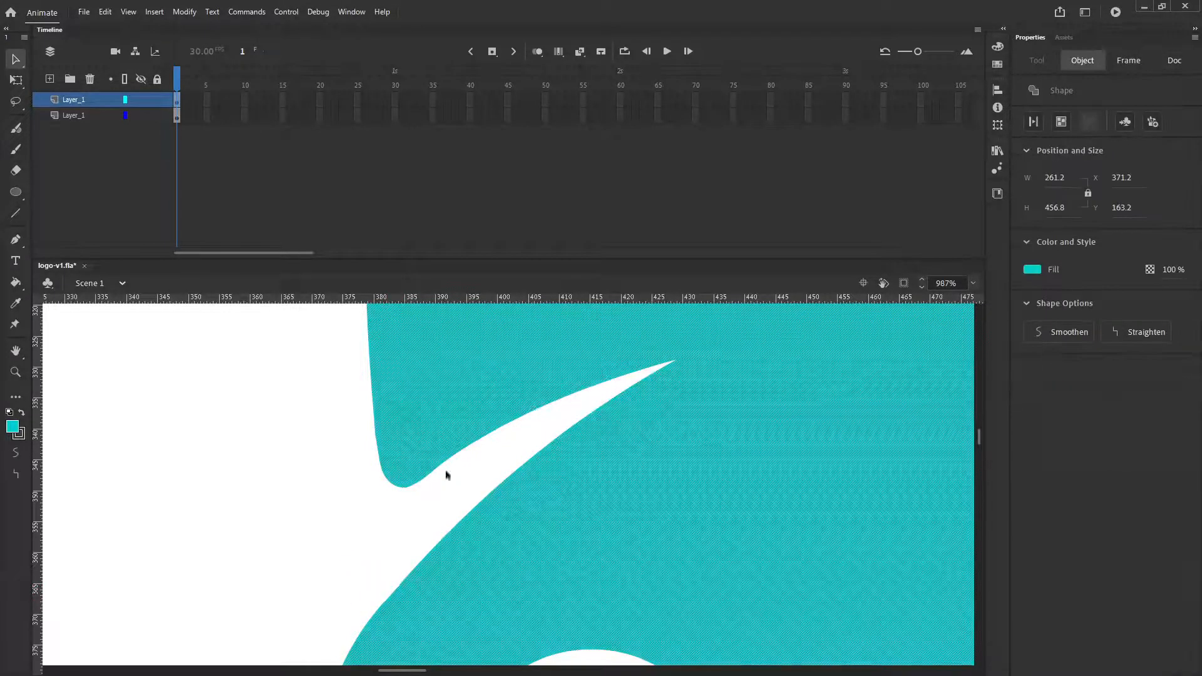
pyautogui.click(185, 11)
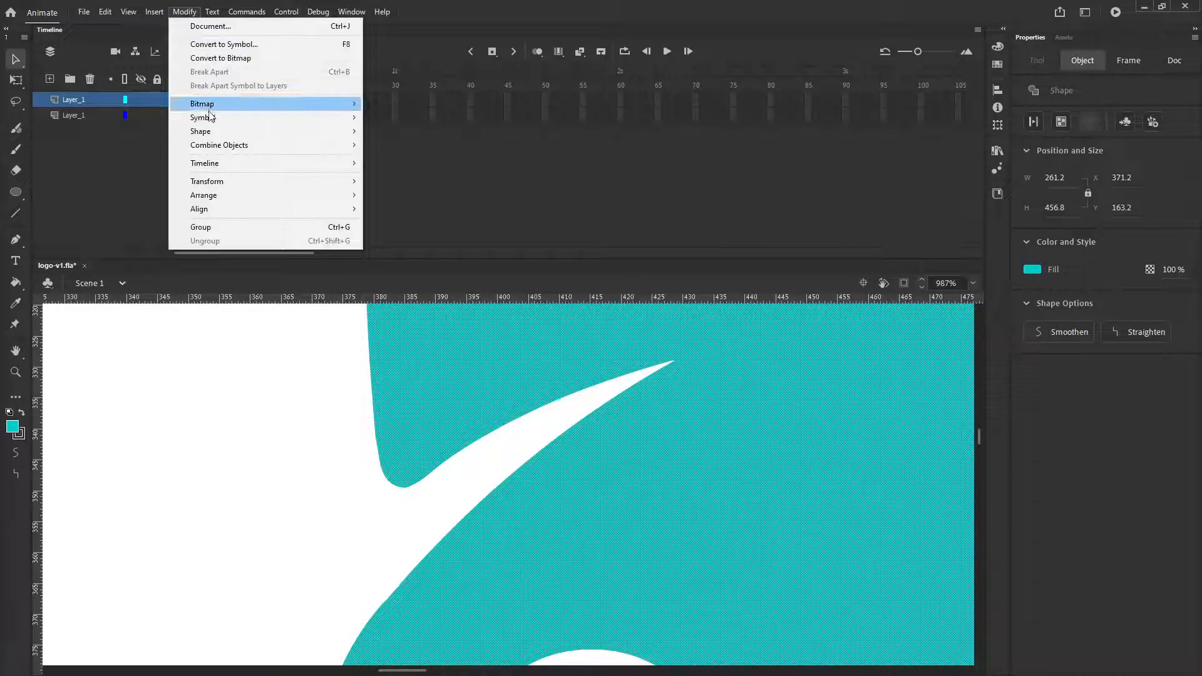
pyautogui.moveTo(337, 131)
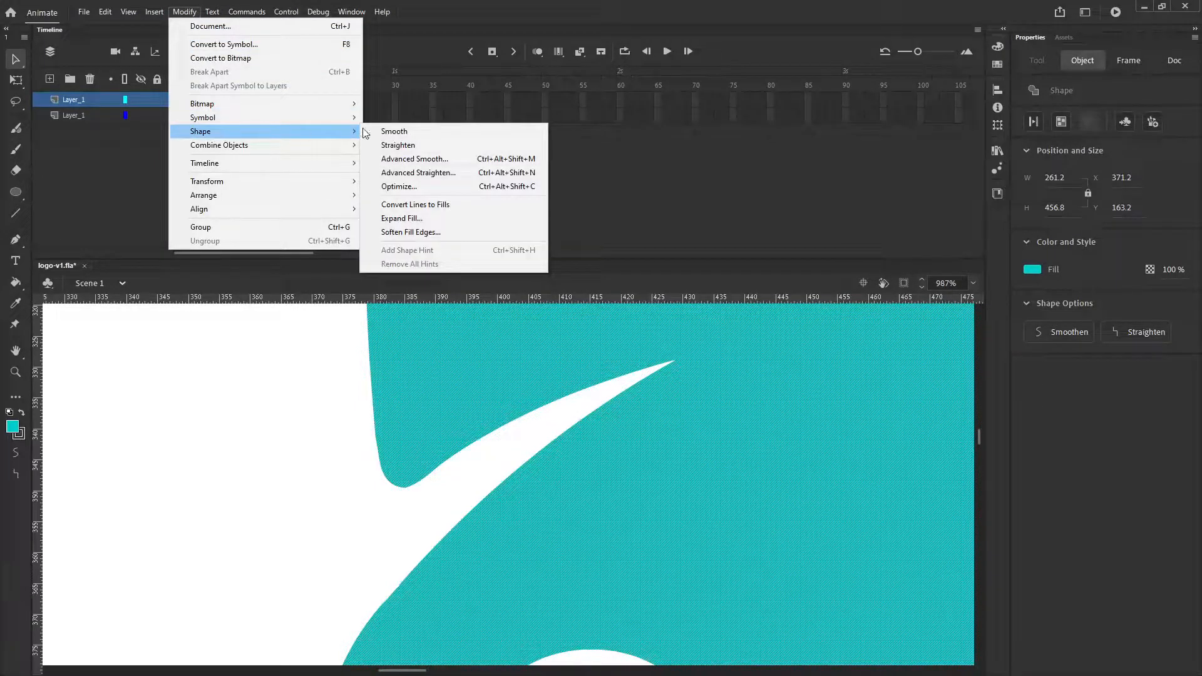
pyautogui.click(413, 159)
pyautogui.moveTo(864, 298); pyautogui.dragTo(955, 314)
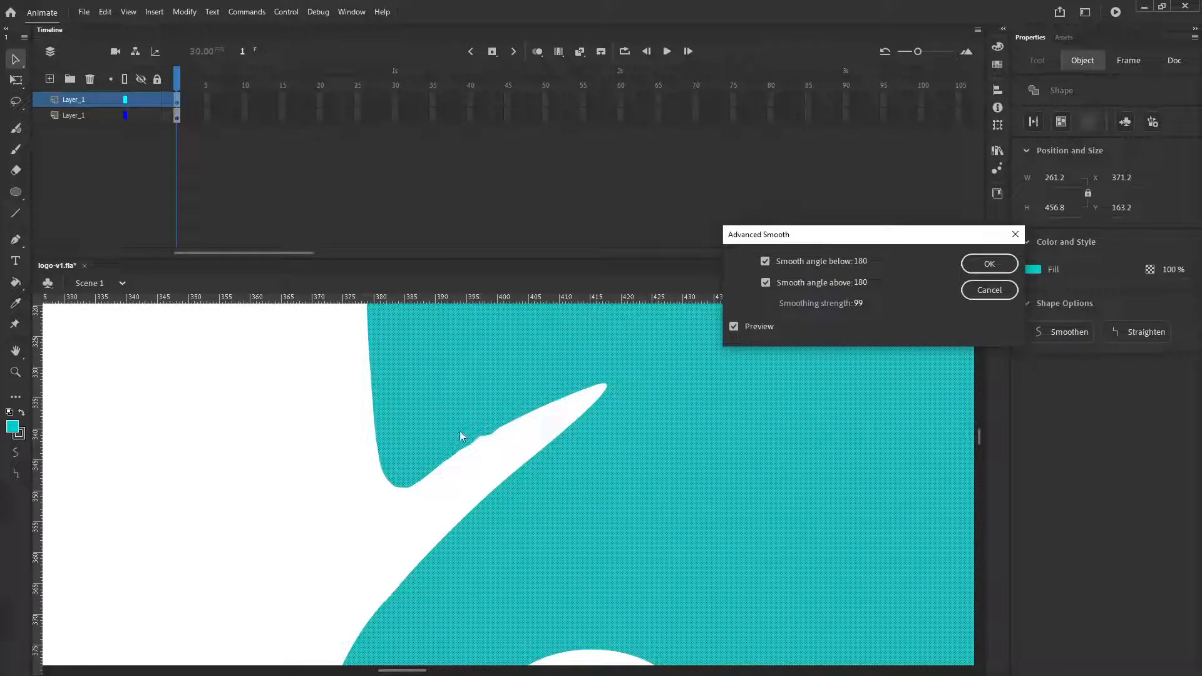
pyautogui.click(988, 289)
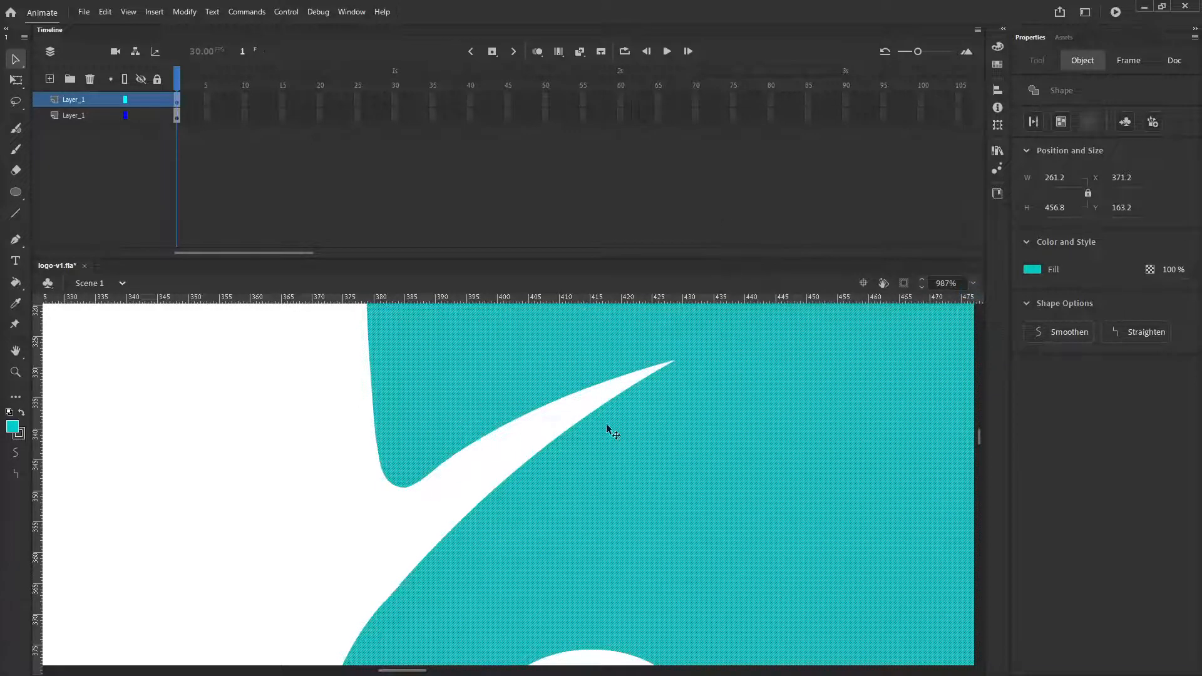
# Step: Move the outline's corner points above the left eye further down the eye bulge and bend the edge outward into a smooth curve
pyautogui.scroll(-3, 376, 472)
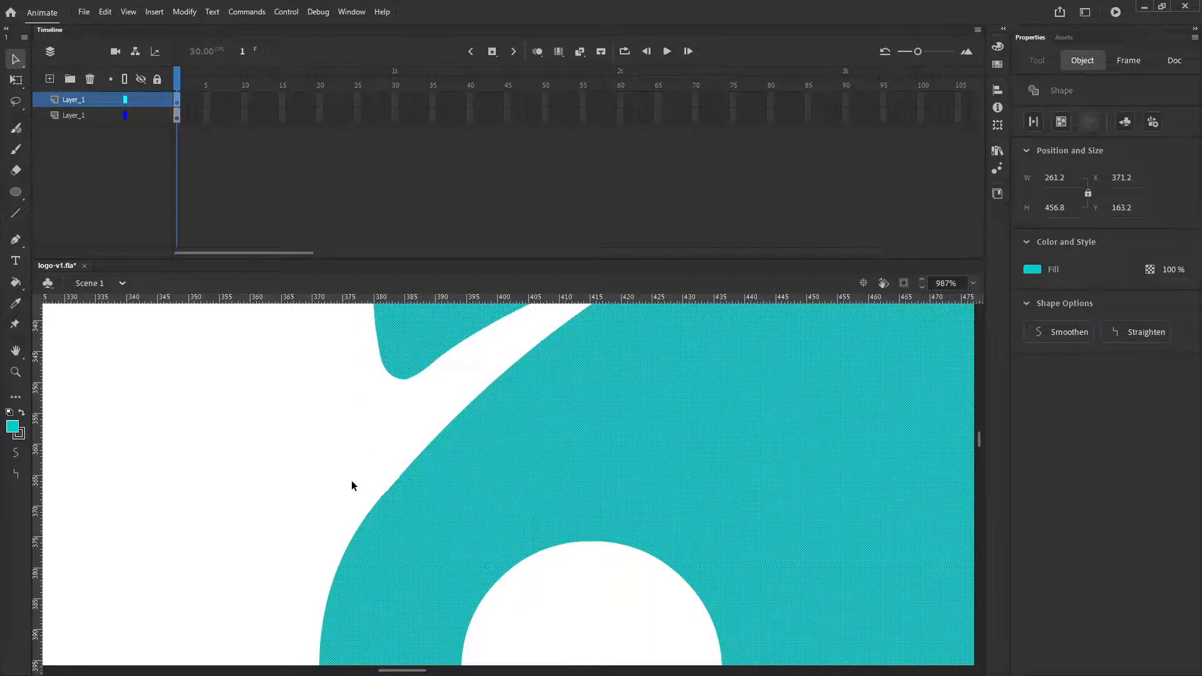
pyautogui.click(351, 482)
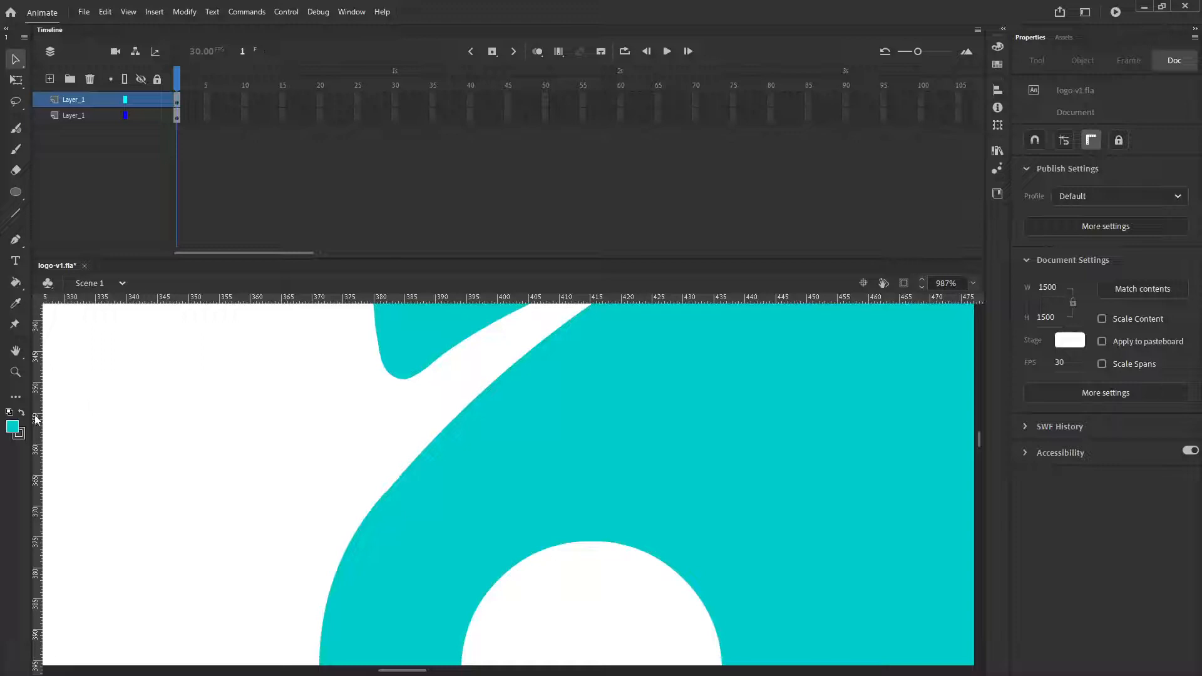
pyautogui.click(16, 372)
pyautogui.click(399, 500)
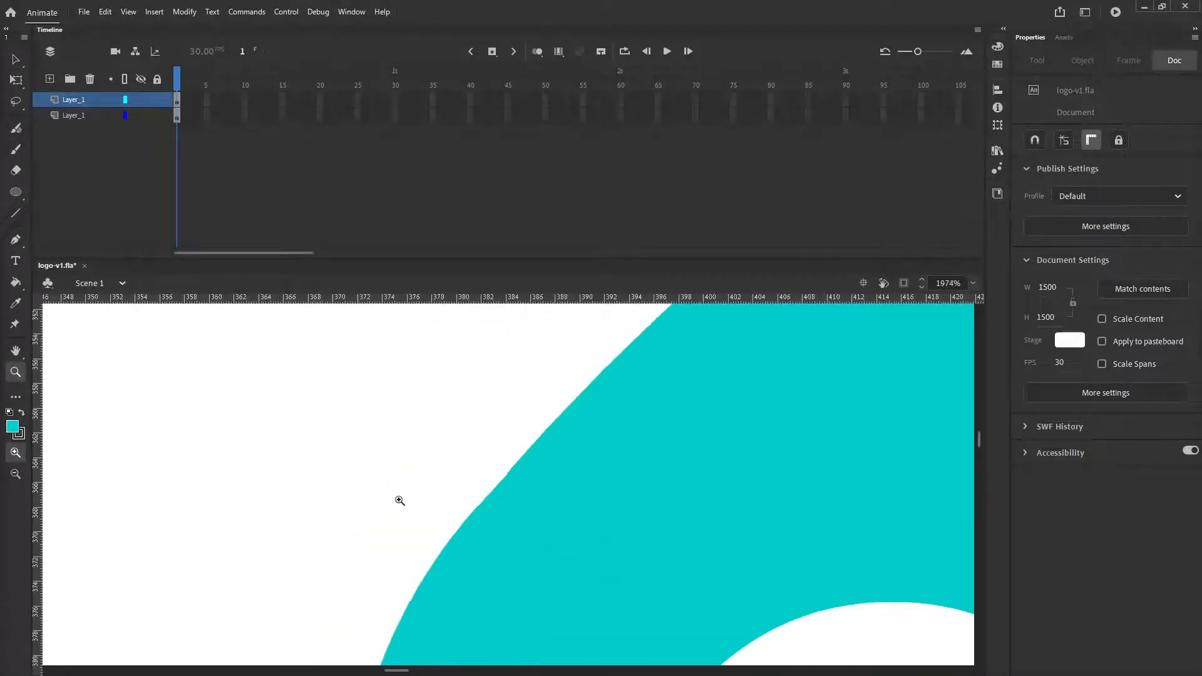
pyautogui.click(502, 504)
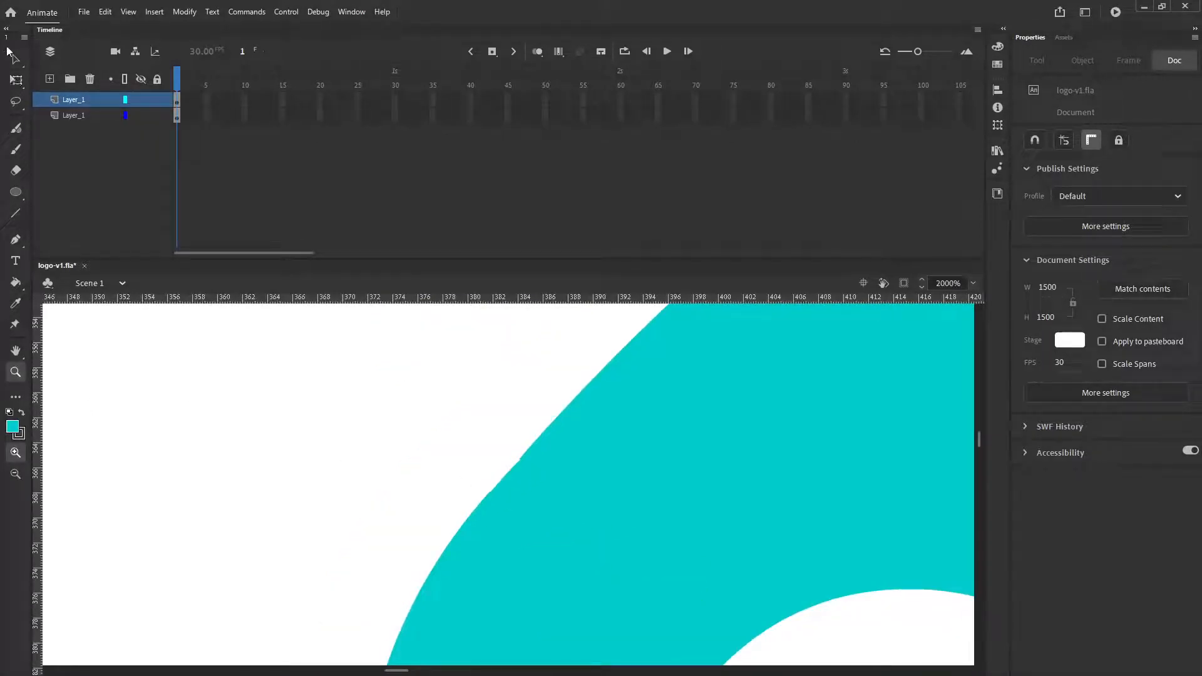
pyautogui.click(15, 59)
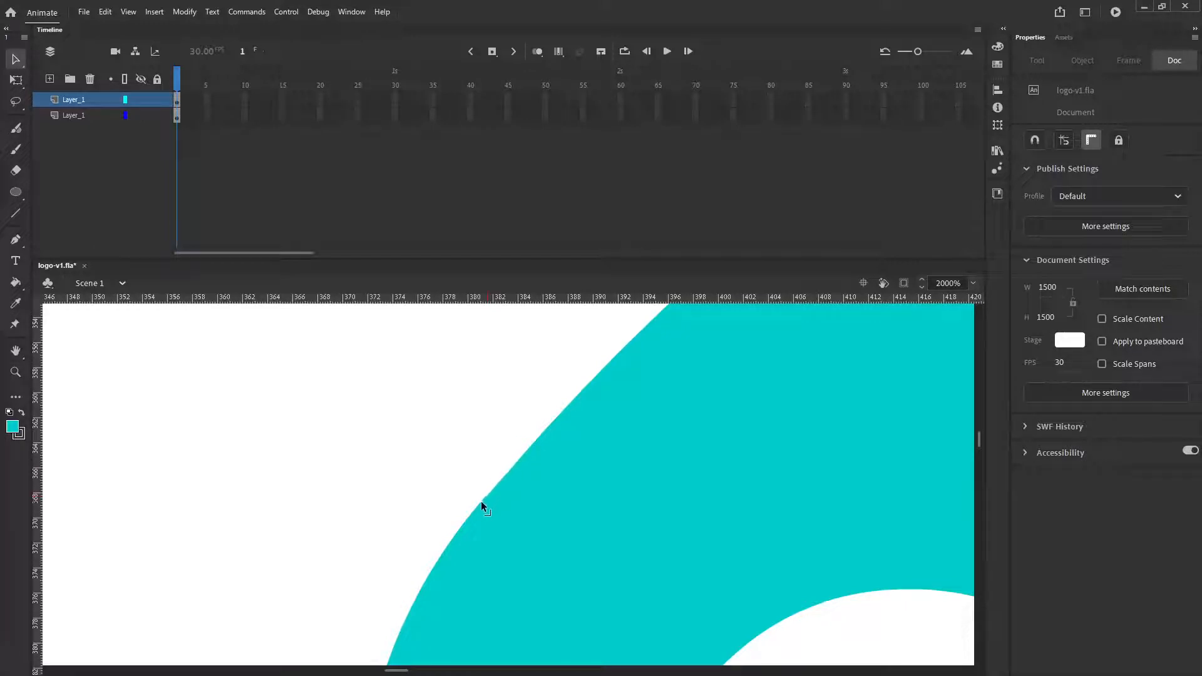
pyautogui.moveTo(489, 507); pyautogui.dragTo(420, 426)
pyautogui.moveTo(521, 462); pyautogui.dragTo(415, 590)
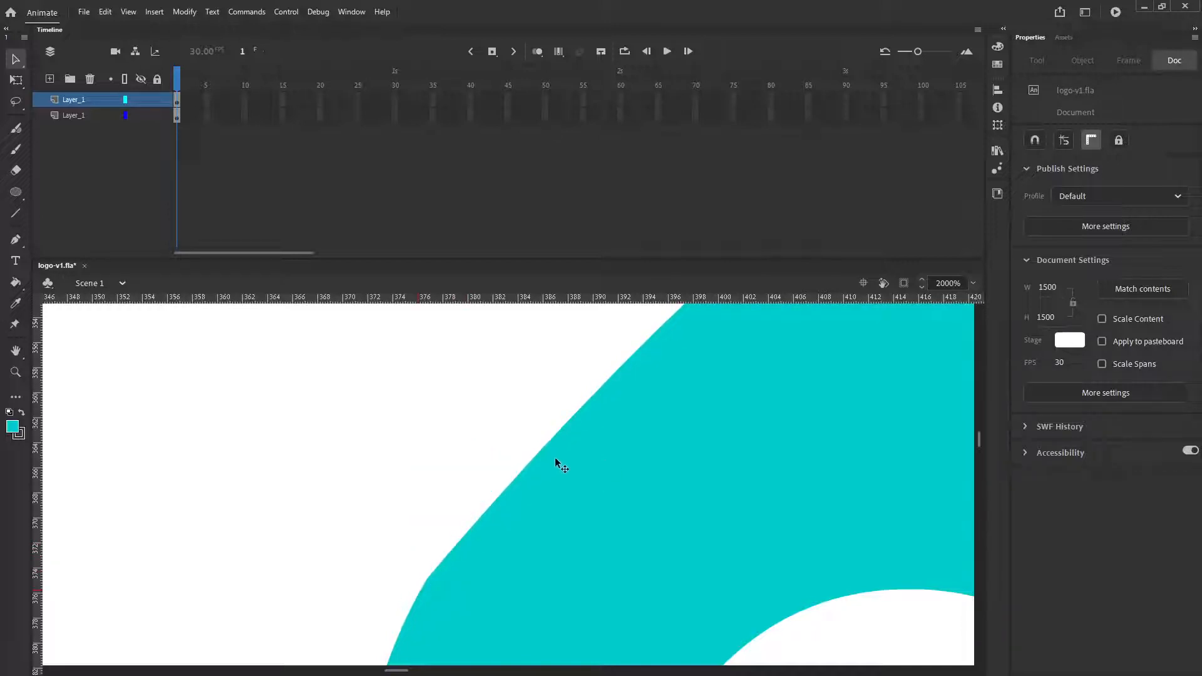
pyautogui.moveTo(542, 451); pyautogui.dragTo(455, 519)
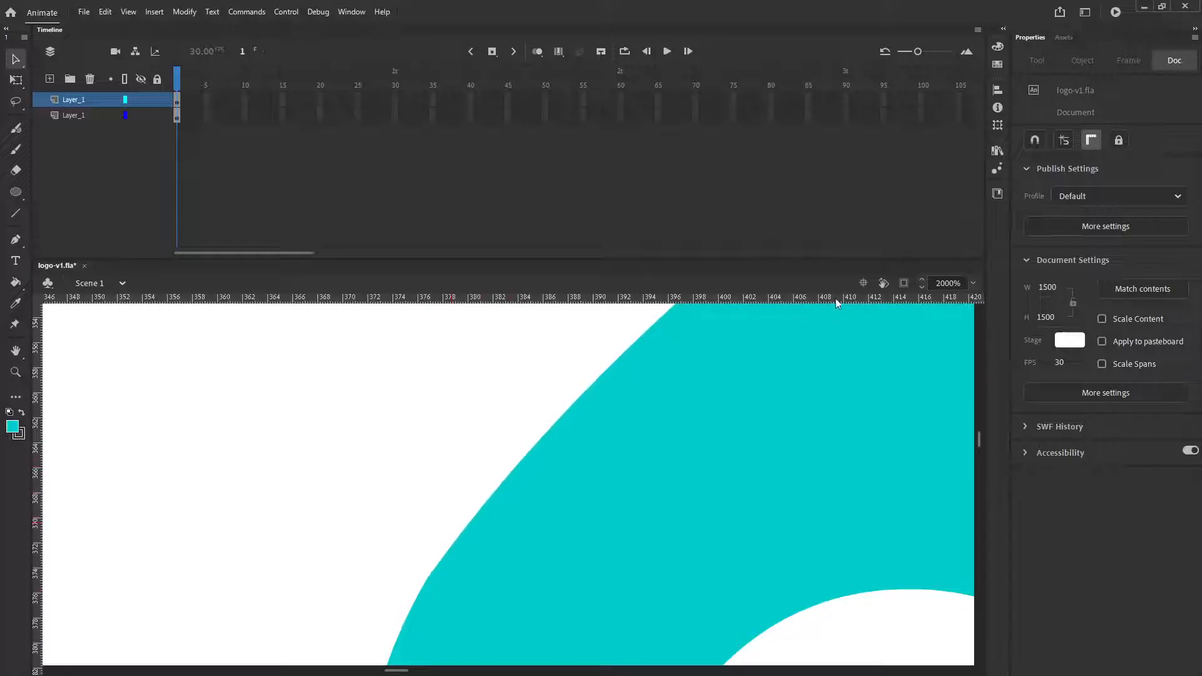
# Step: Outline the uppermost spiral tentacle with a thin black stroke using the Ink Bottle
pyautogui.click(973, 283)
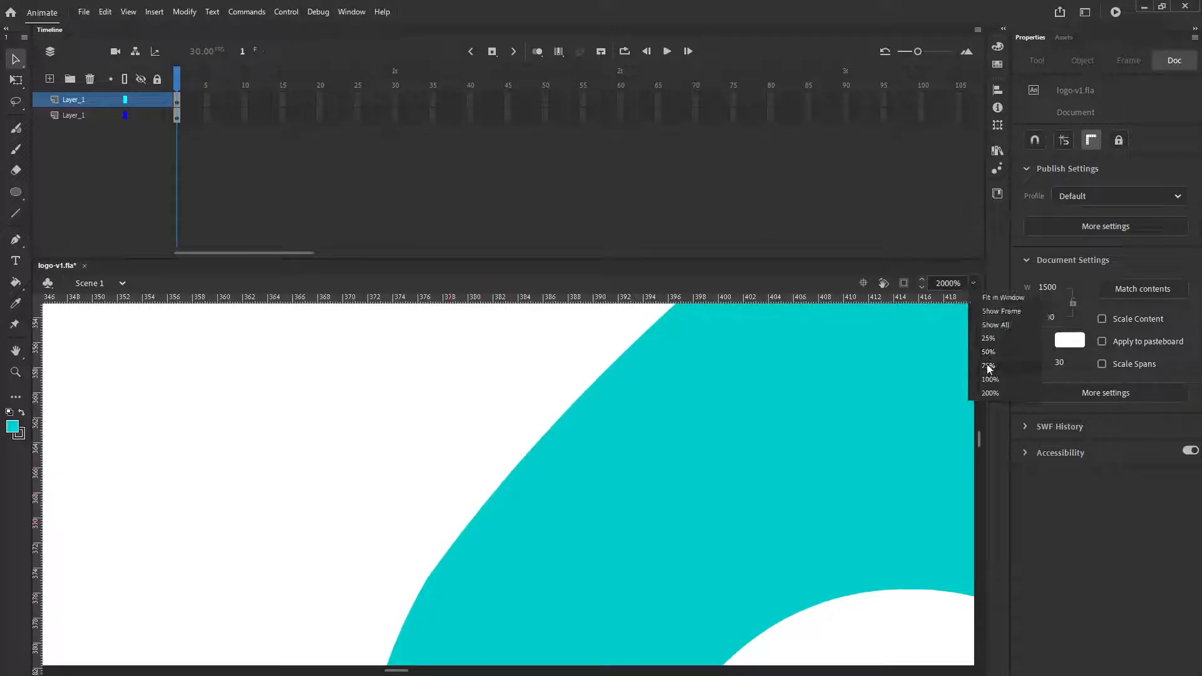
pyautogui.click(982, 387)
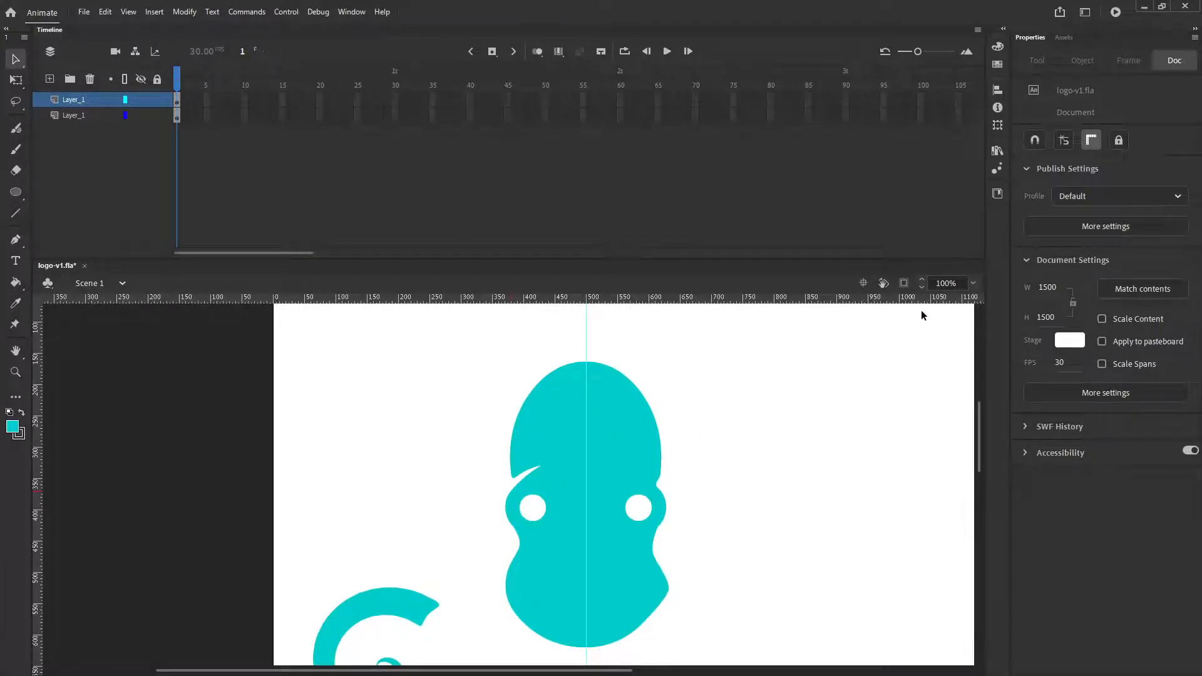
pyautogui.click(971, 285)
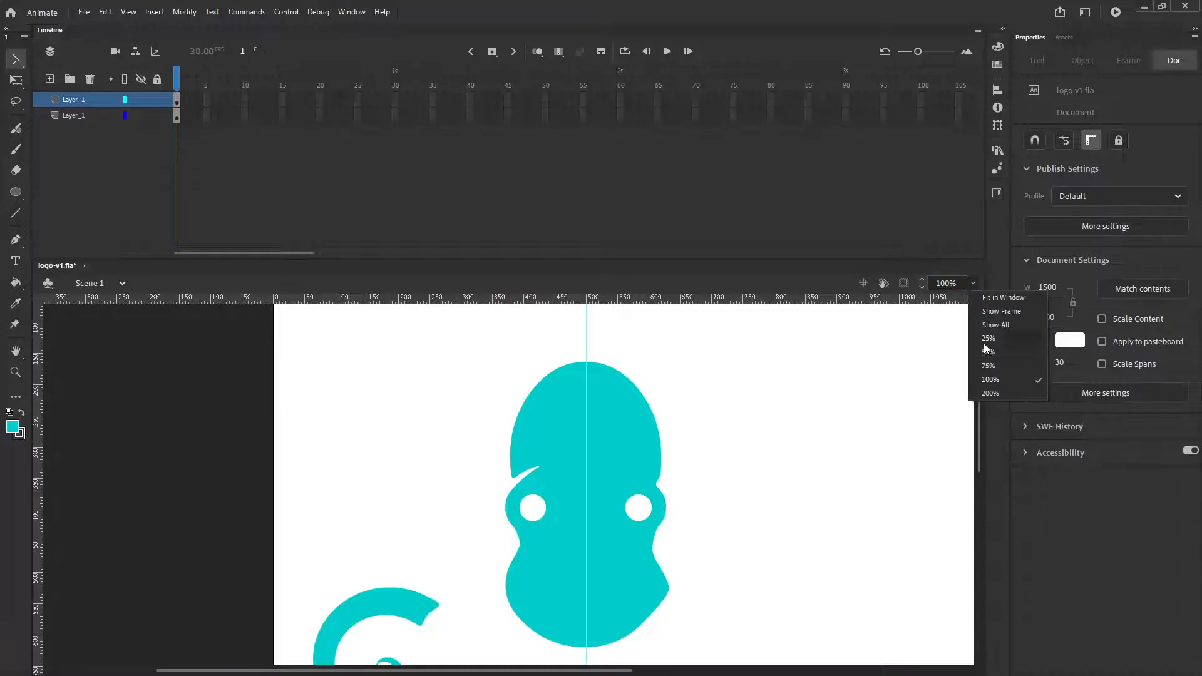
pyautogui.click(995, 325)
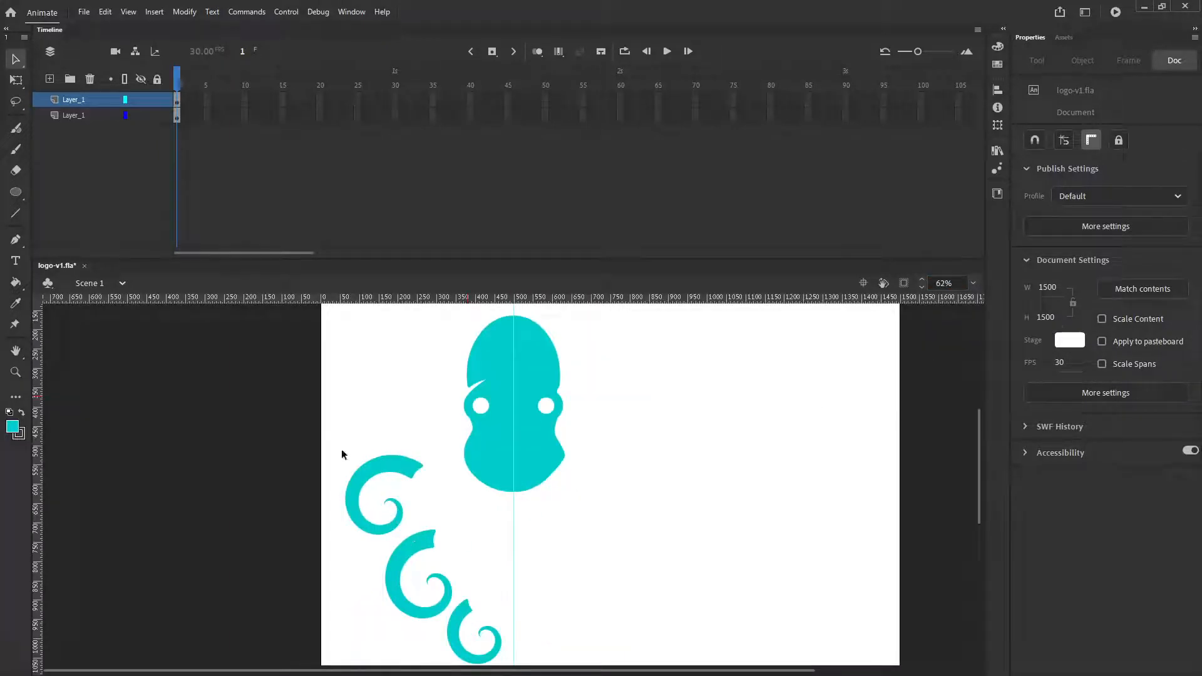
pyautogui.click(411, 461)
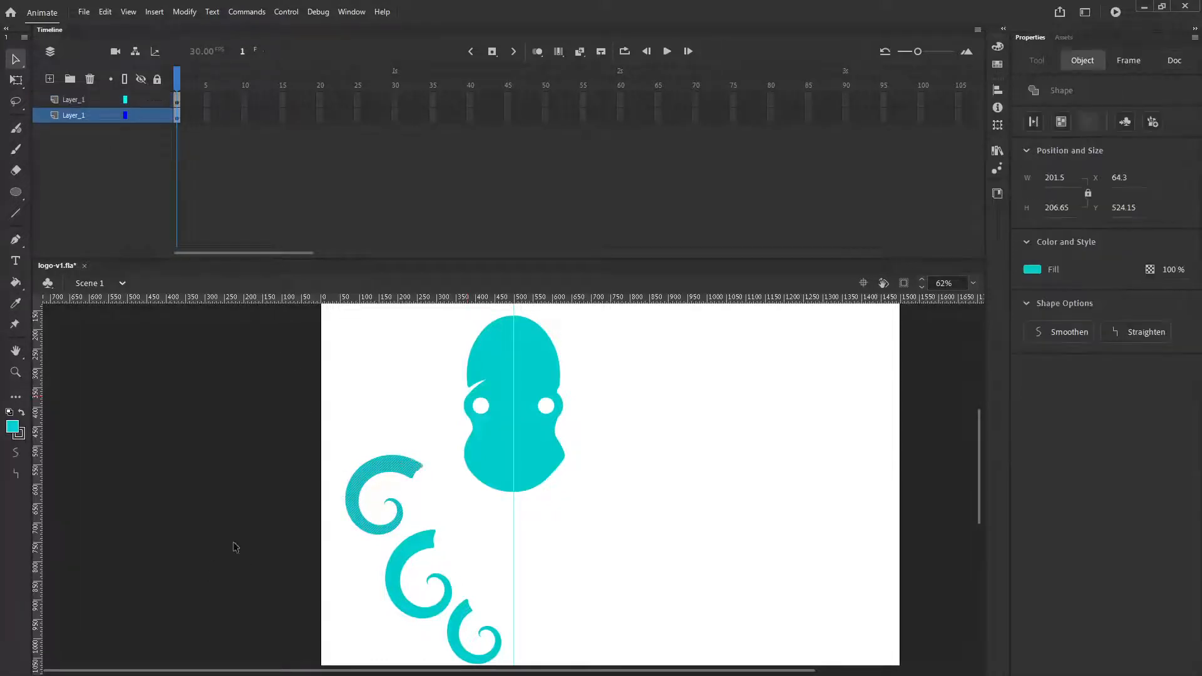
pyautogui.click(16, 282)
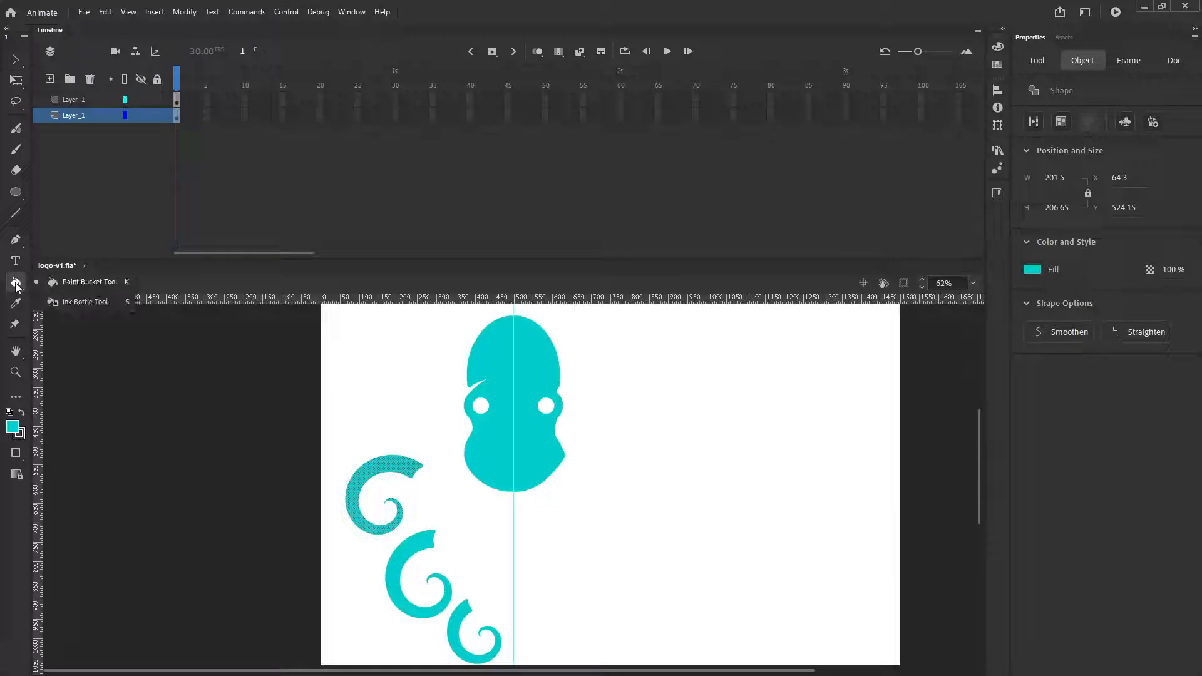
pyautogui.click(400, 458)
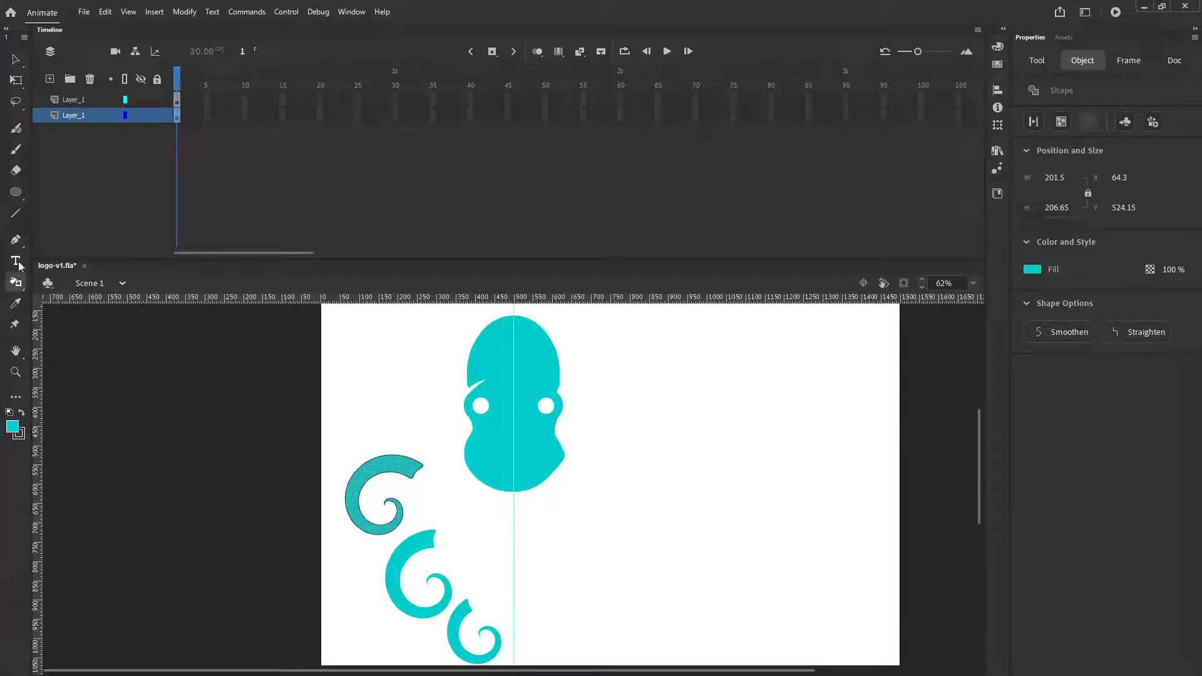
# Step: Draw a line from the upper corner of that tentacle's blunt end to the head's lower-left edge and bend it into a downward curve
pyautogui.click(16, 371)
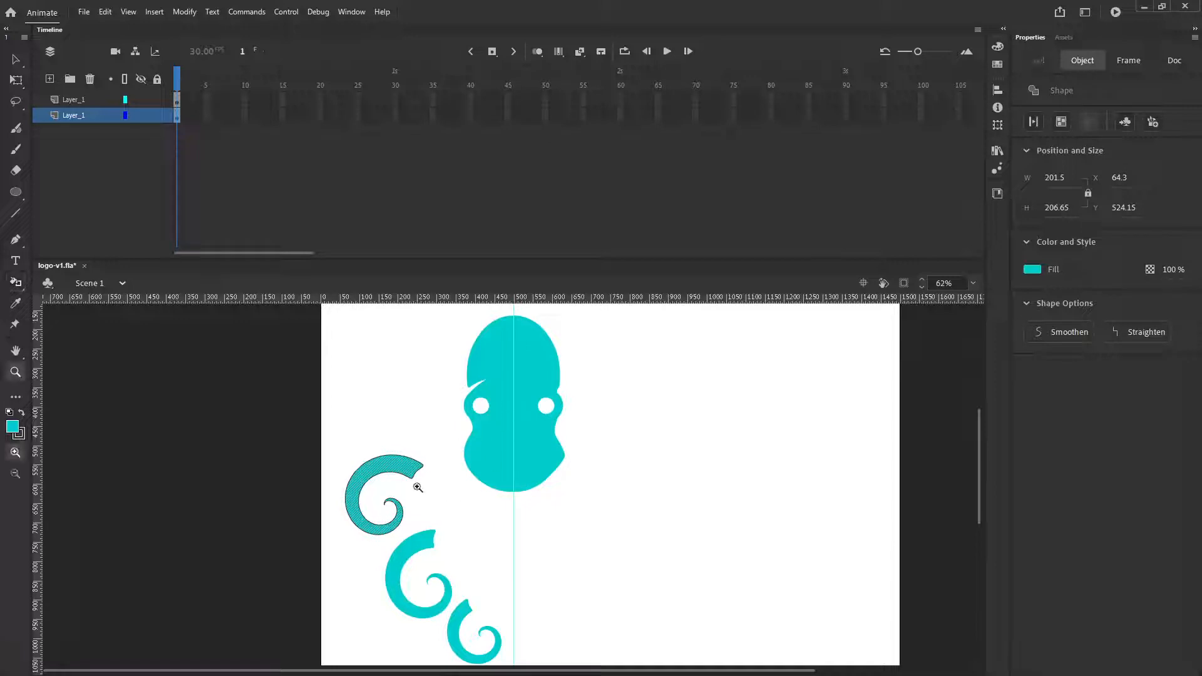
pyautogui.click(418, 470)
pyautogui.click(525, 496)
pyautogui.click(523, 502)
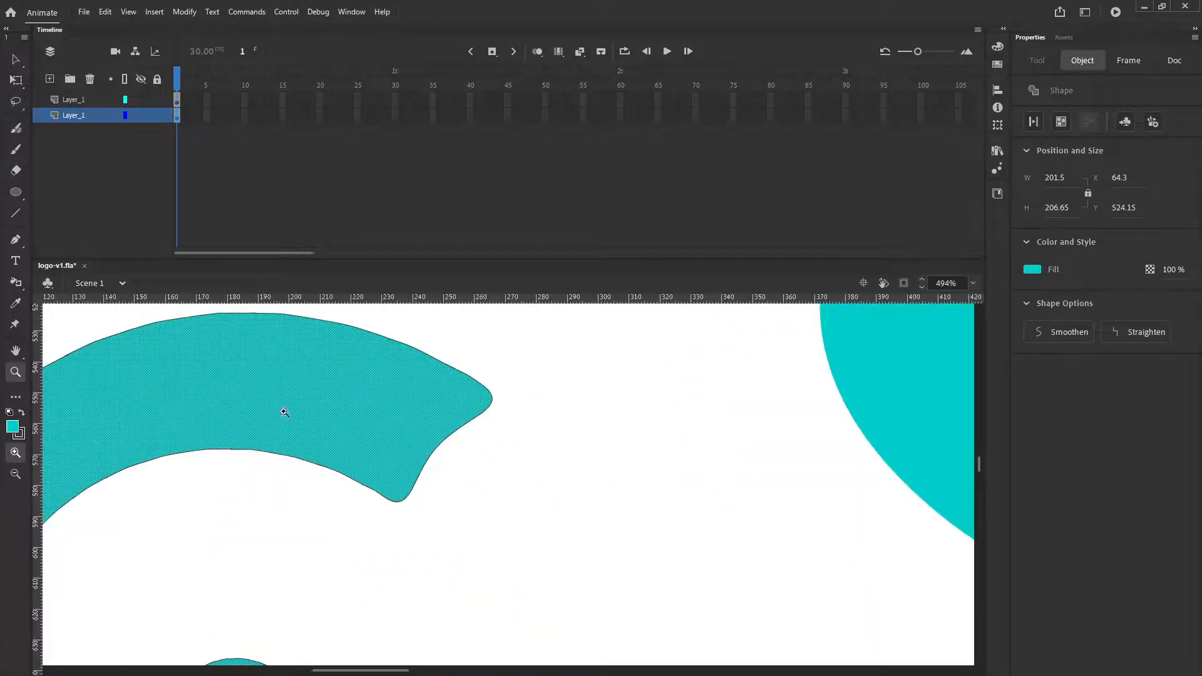
pyautogui.click(16, 213)
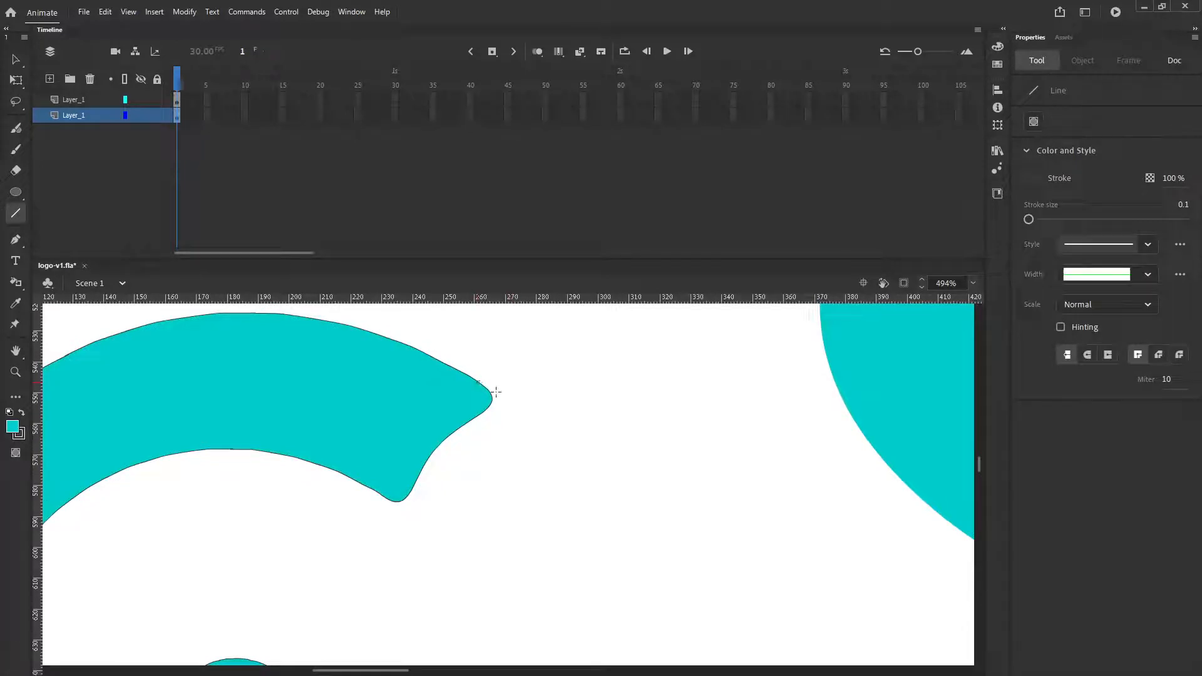
pyautogui.moveTo(495, 391)
pyautogui.mouseDown()
pyautogui.moveTo(663, 423)
pyautogui.moveTo(852, 419)
pyautogui.mouseUp()
pyautogui.click(16, 59)
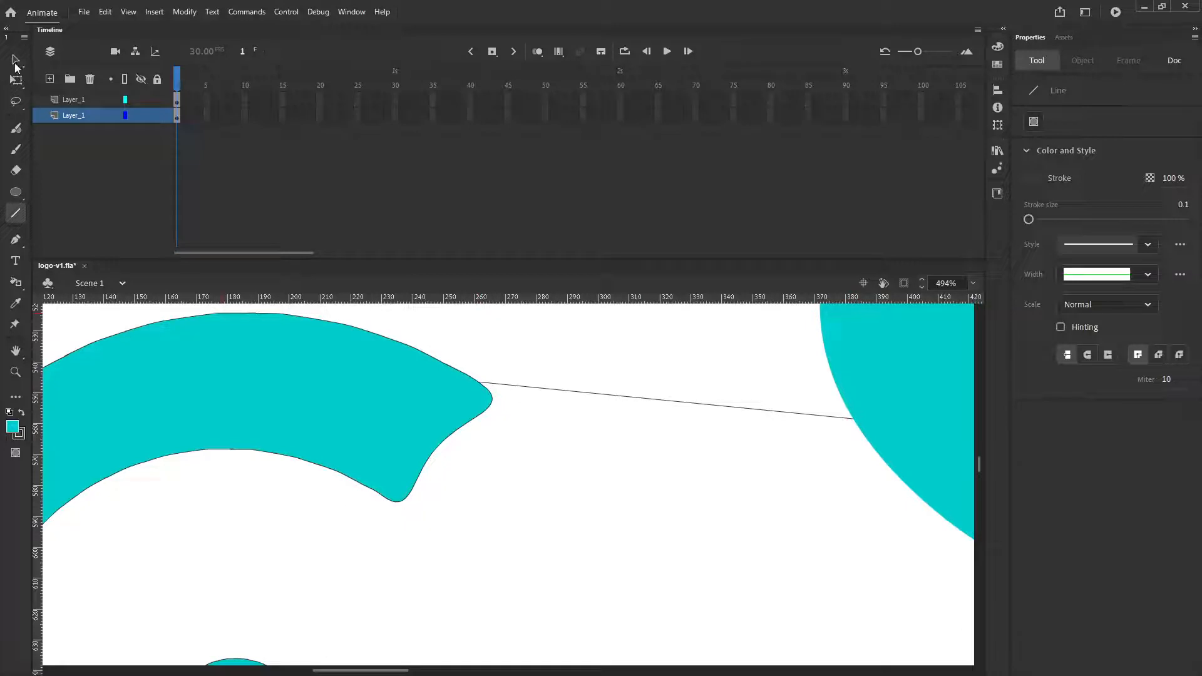
pyautogui.moveTo(632, 398); pyautogui.dragTo(651, 466)
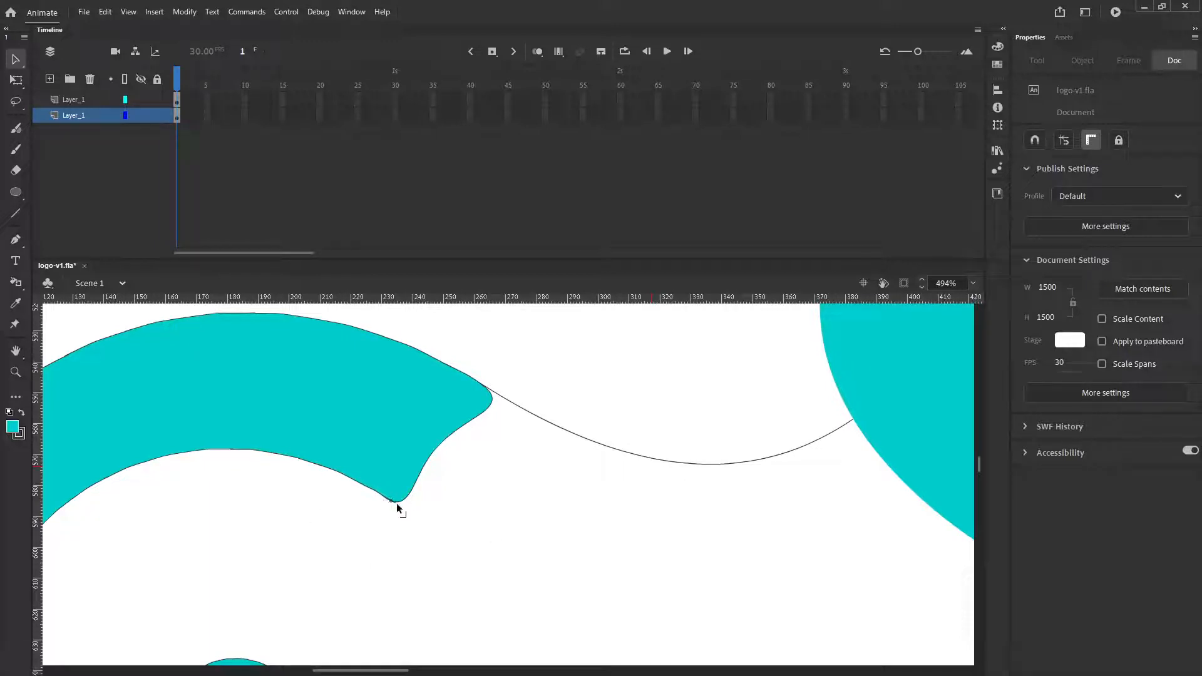
# Step: Draw two connected lines from the blunt end's lower corner to the head, and bend the first one slightly downward
pyautogui.moveTo(479, 526); pyautogui.dragTo(553, 551)
pyautogui.press('Delete')
pyautogui.press('n')
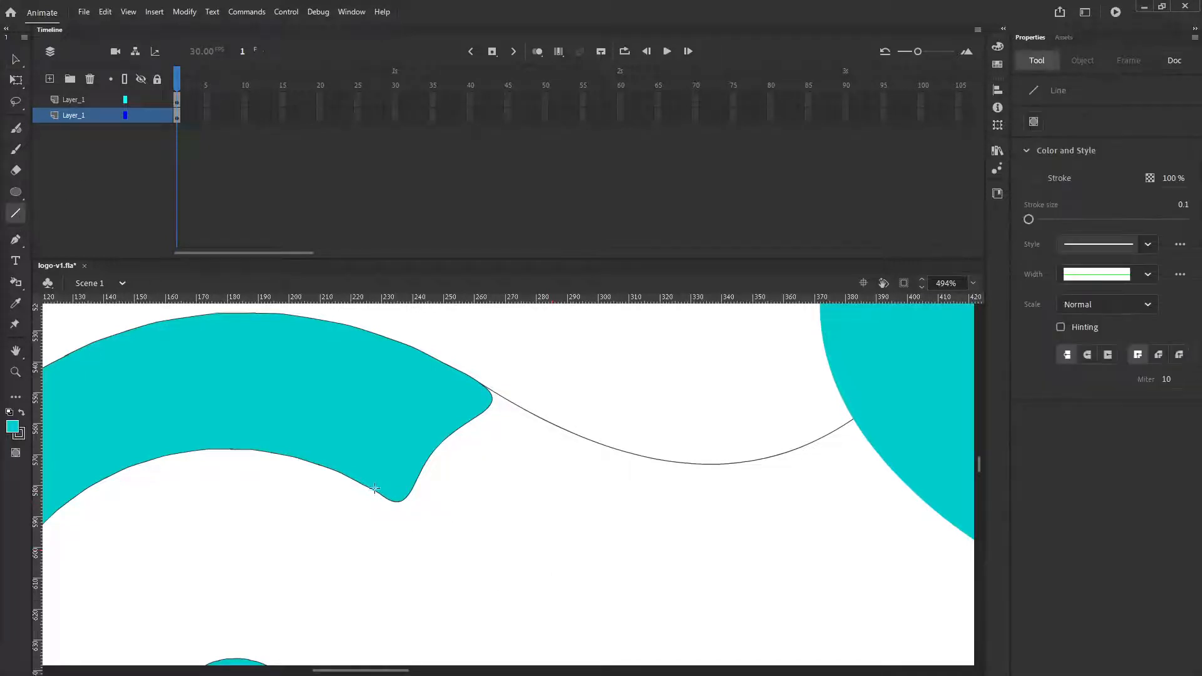
pyautogui.moveTo(375, 490); pyautogui.dragTo(722, 598)
pyautogui.moveTo(723, 597); pyautogui.dragTo(965, 523)
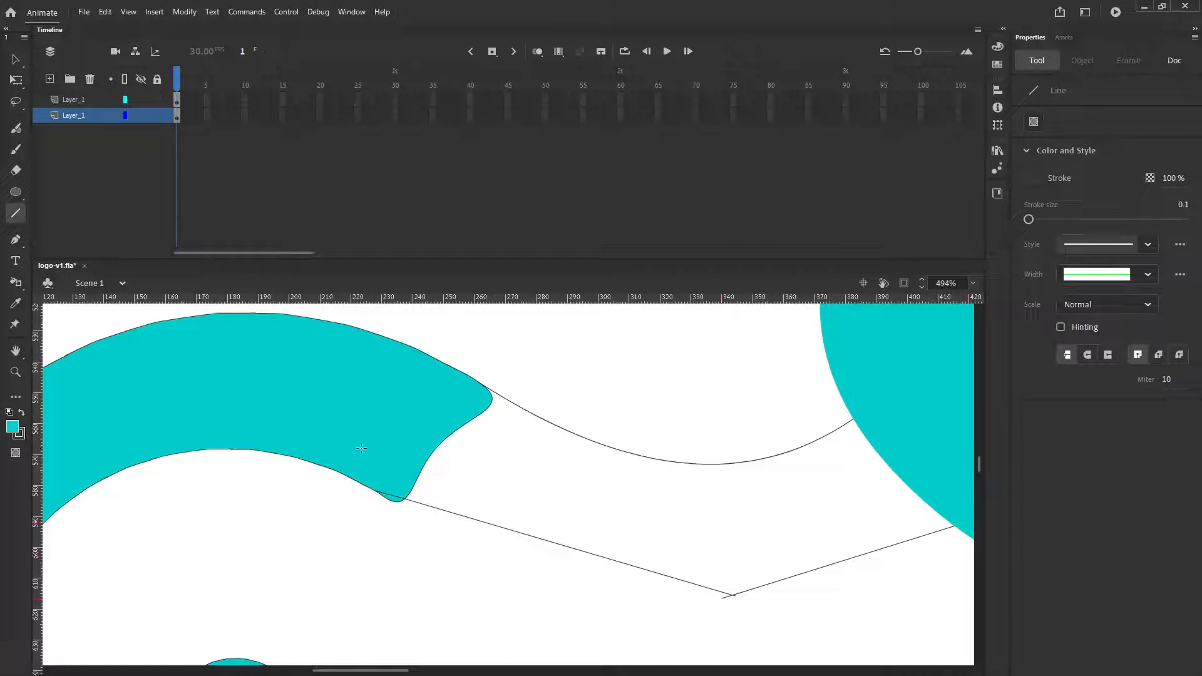
pyautogui.click(16, 59)
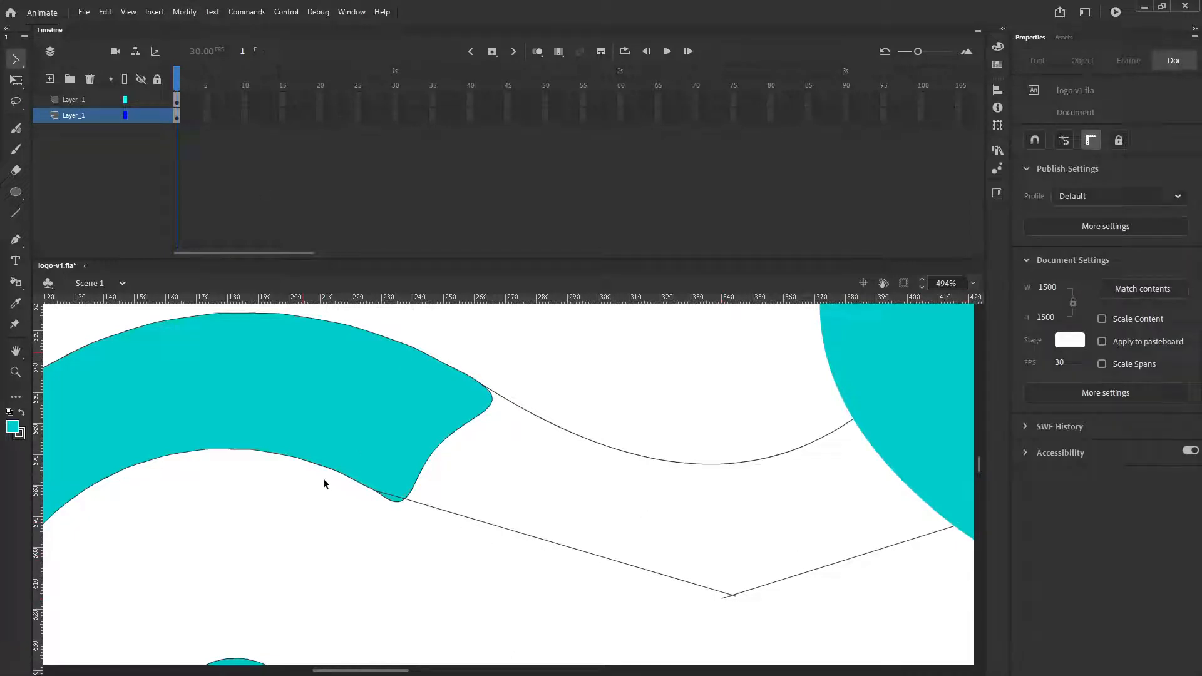
pyautogui.moveTo(453, 513); pyautogui.dragTo(466, 526)
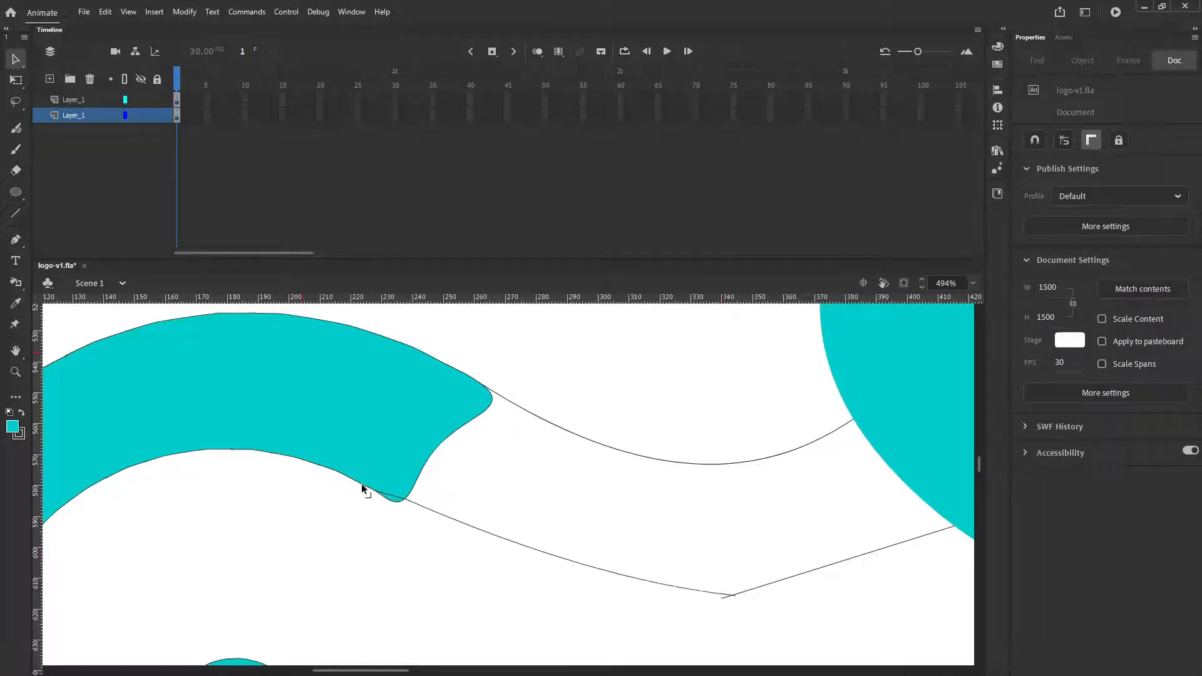
# Step: Delete the bit of stroke and fill that sticks out below the new line at the tentacle's lower corner
pyautogui.click(396, 503)
pyautogui.press('Delete')
pyautogui.click(392, 501)
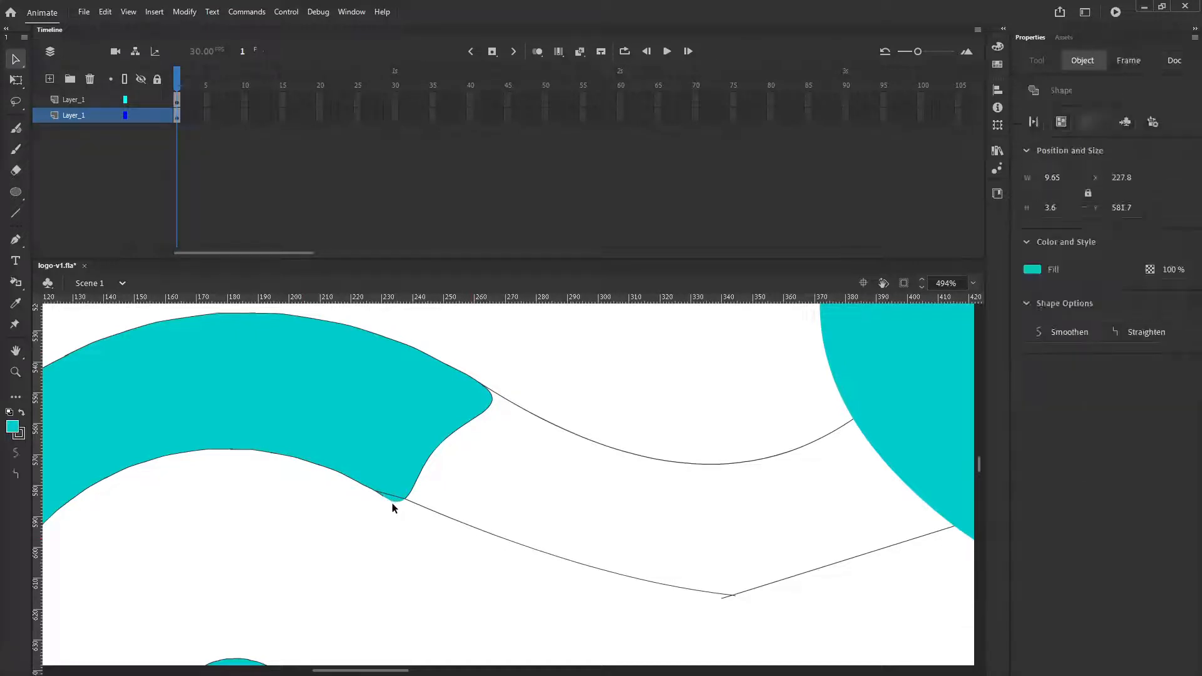
pyautogui.press('Delete')
pyautogui.click(382, 496)
pyautogui.press('Delete')
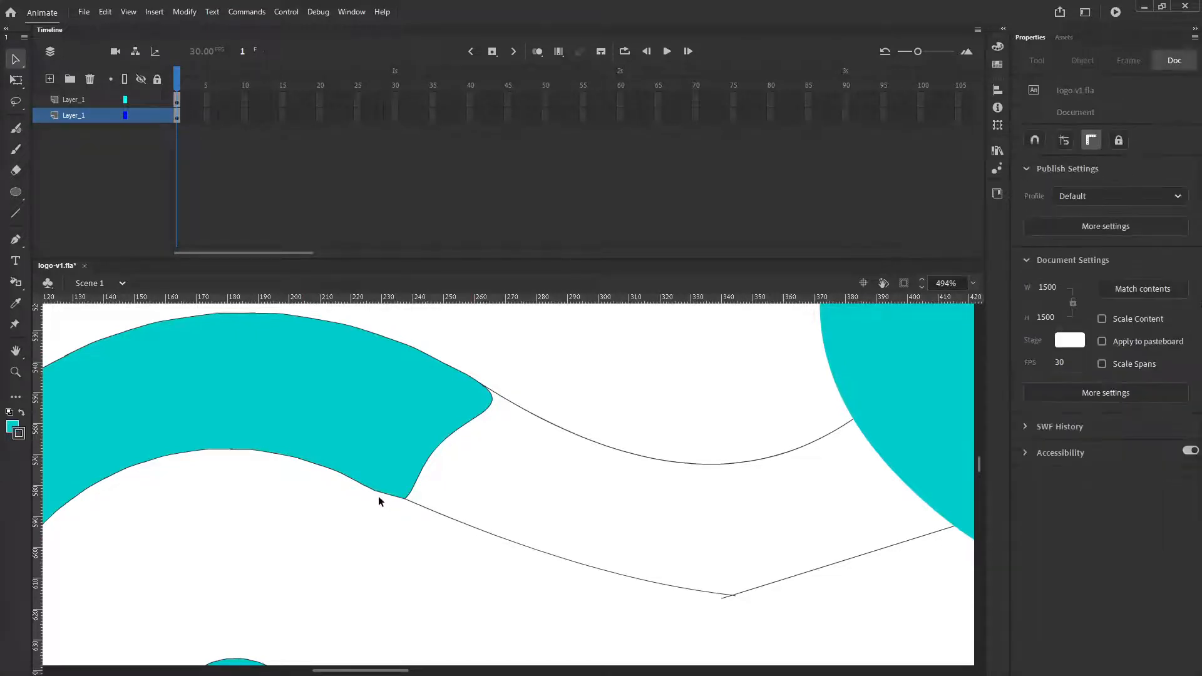
# Step: Shift the junction at the tentacle's lower corner and bend the two lower line segments into one smooth curve reaching the head
pyautogui.moveTo(405, 501); pyautogui.dragTo(400, 506)
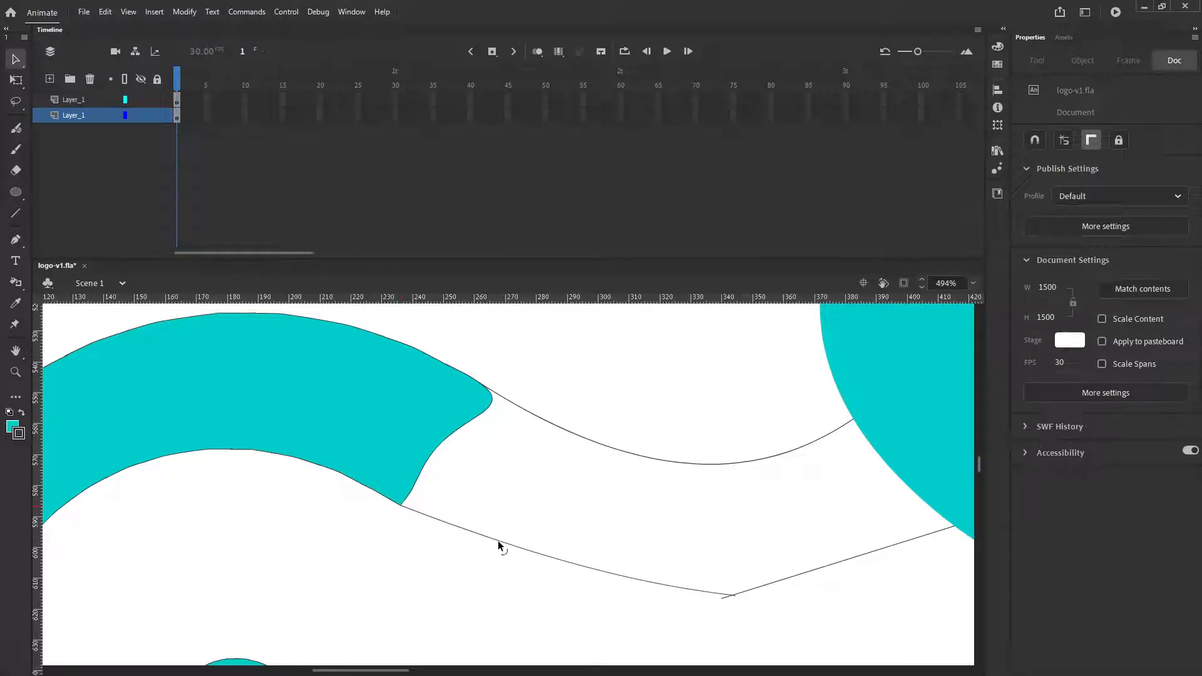
pyautogui.moveTo(499, 542); pyautogui.dragTo(507, 561)
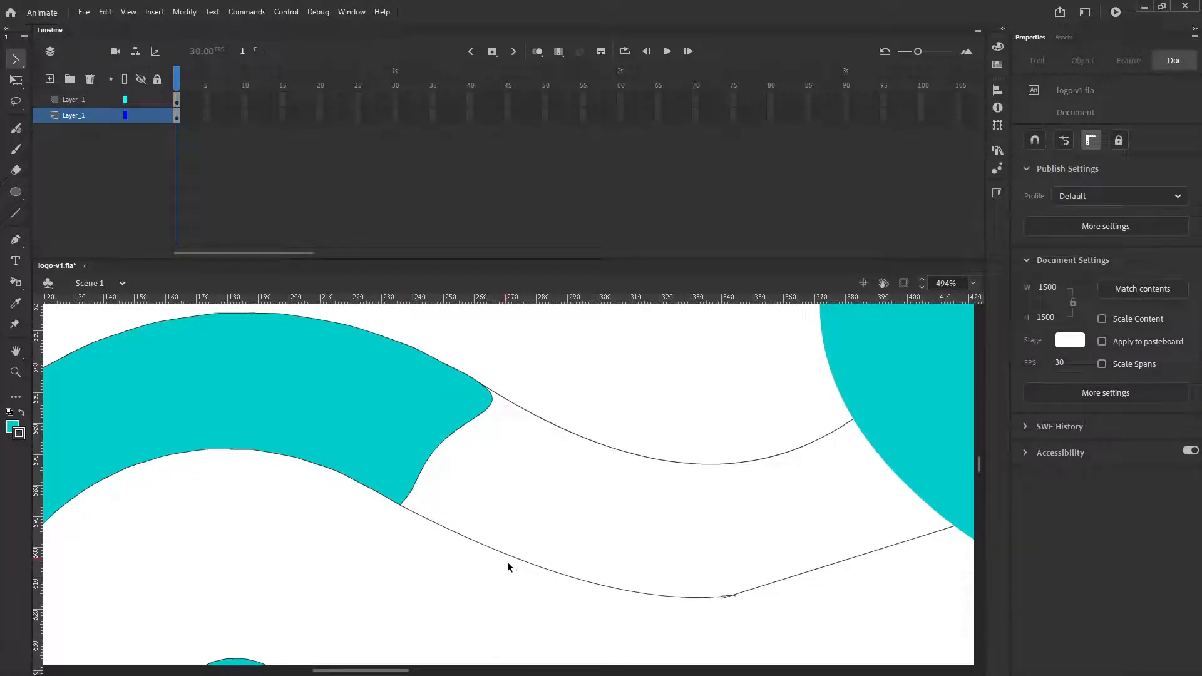
pyautogui.click(733, 594)
pyautogui.click(744, 602)
pyautogui.moveTo(751, 592); pyautogui.dragTo(749, 606)
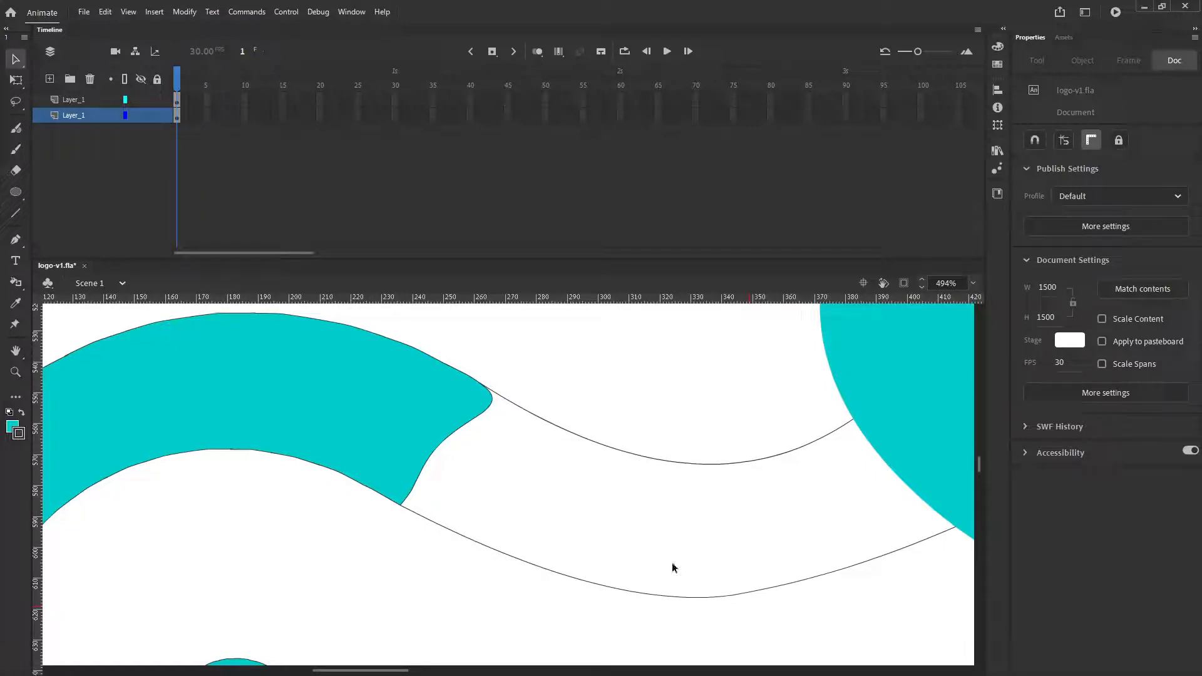
# Step: Delete the stroke segments across the tentacle's old blunt end so the extension is open to the tentacle
pyautogui.click(408, 499)
pyautogui.press('Delete')
pyautogui.click(422, 479)
pyautogui.press('Delete')
pyautogui.click(472, 422)
pyautogui.press('Delete')
pyautogui.click(480, 390)
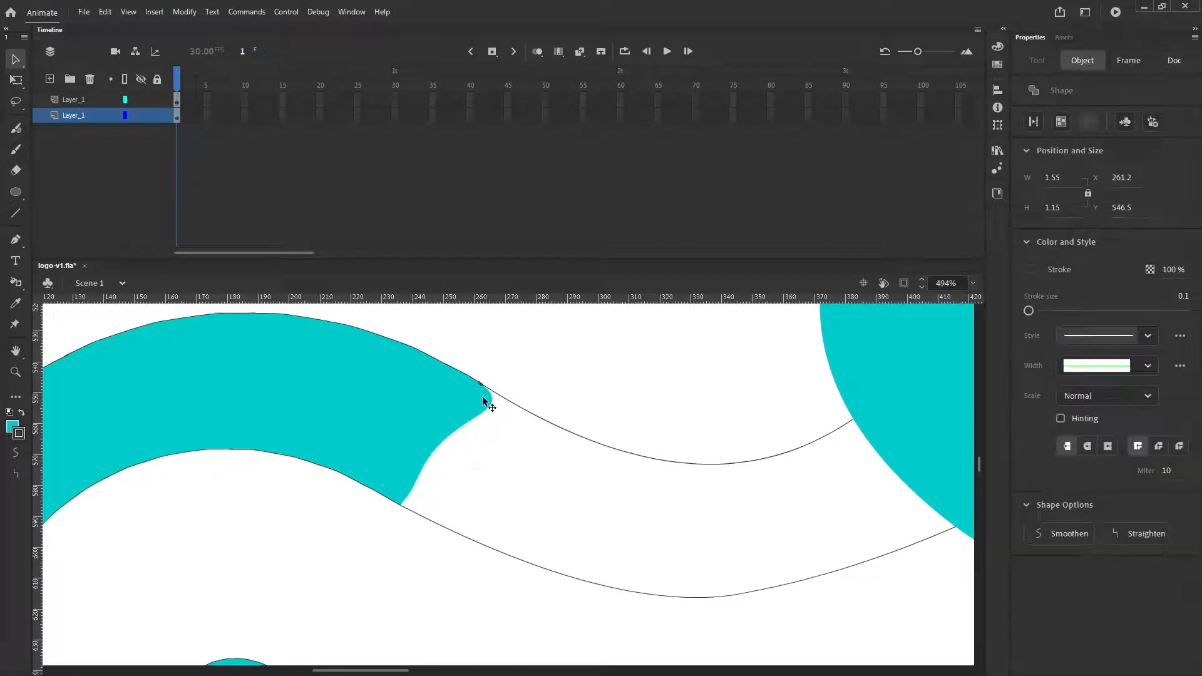
pyautogui.press('Delete')
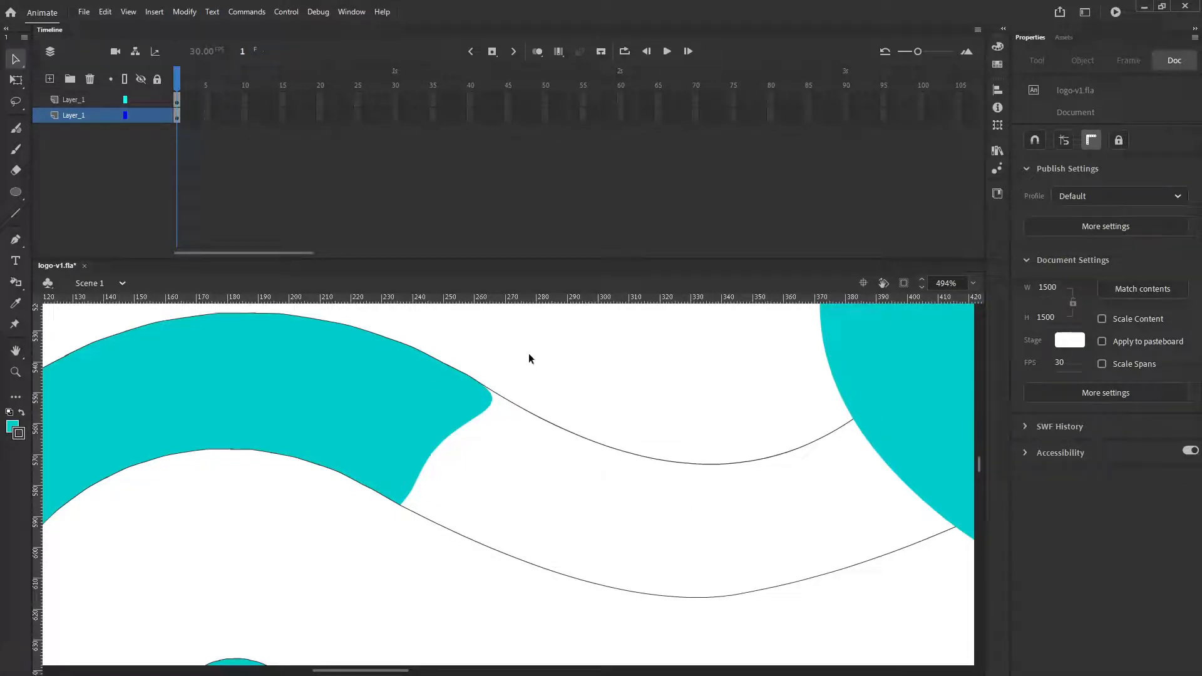
# Step: Try to adjust the upper connecting line's end point at the head's edge, and undo the change
pyautogui.click(16, 283)
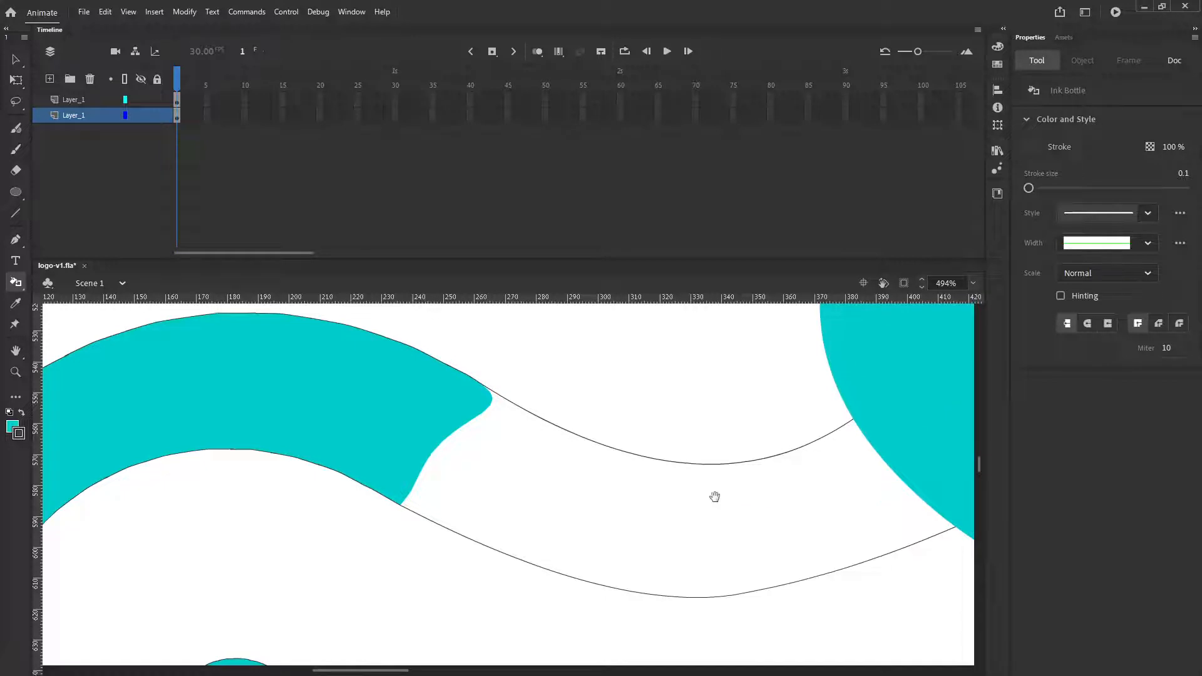
pyautogui.moveTo(716, 496); pyautogui.dragTo(614, 458)
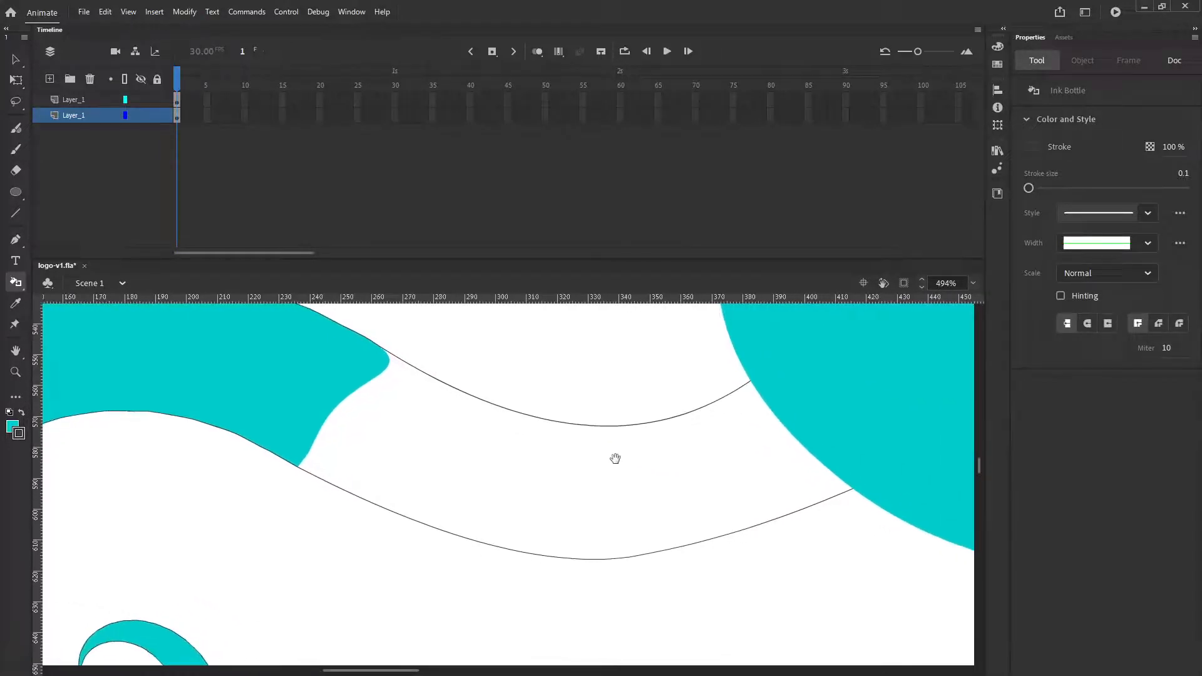
pyautogui.click(16, 60)
pyautogui.moveTo(750, 382); pyautogui.dragTo(756, 380)
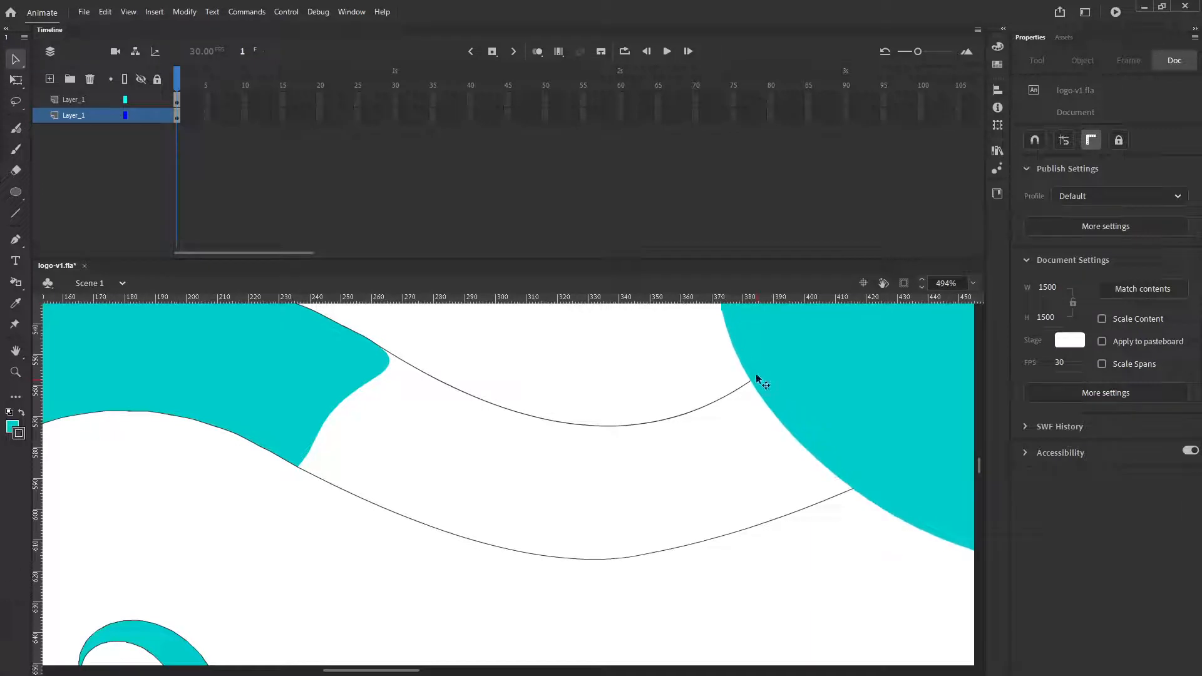
pyautogui.click(743, 396)
pyautogui.click(750, 389)
pyautogui.moveTo(749, 381); pyautogui.dragTo(750, 384)
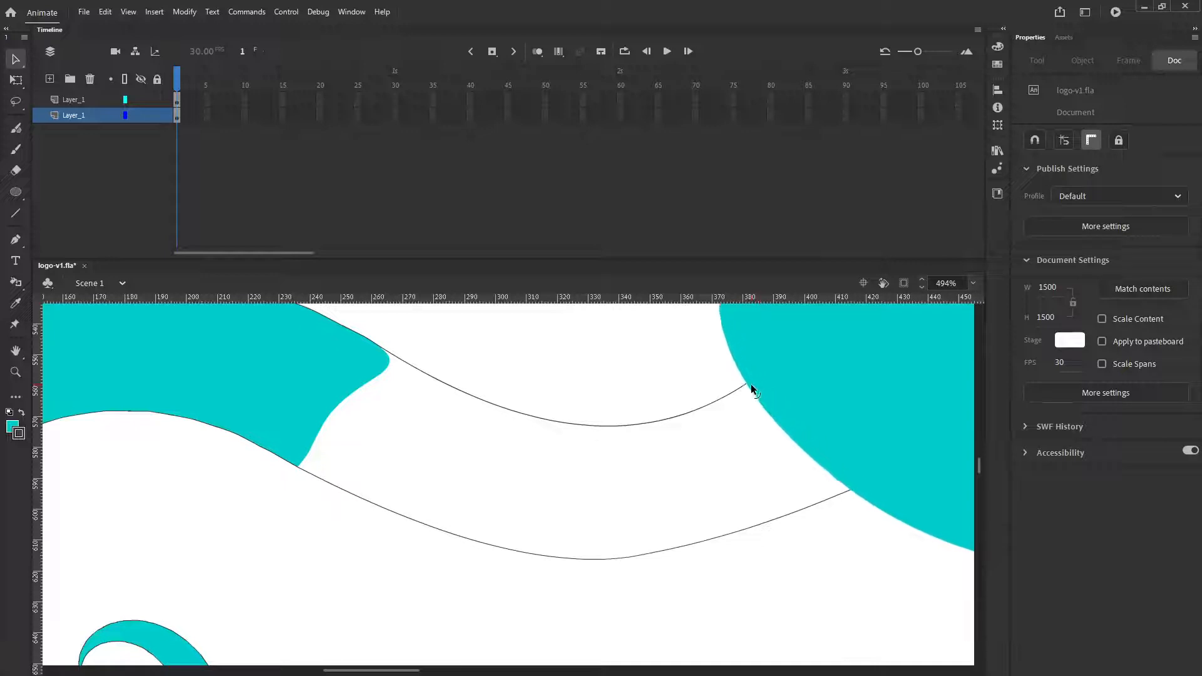
pyautogui.hotkey('ctrl', 'z')
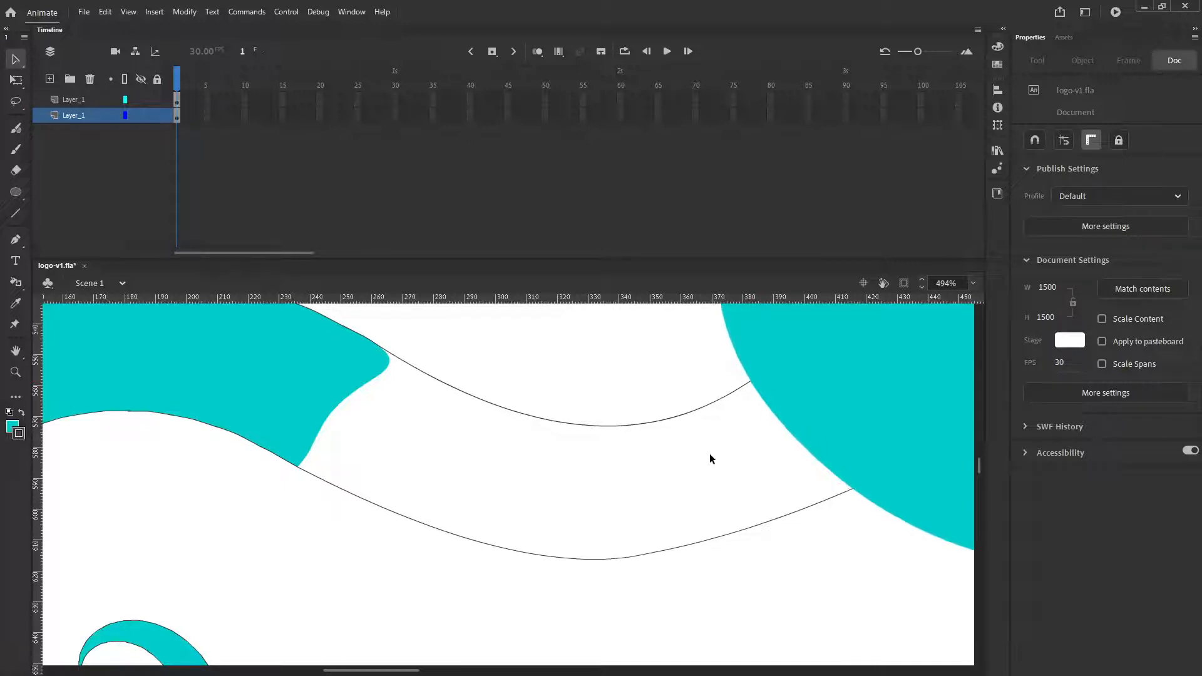
# Step: Draw a straight line closing the extension next to the head's edge and fill the enclosed area with turquoise
pyautogui.click(16, 213)
pyautogui.moveTo(741, 374); pyautogui.dragTo(831, 504)
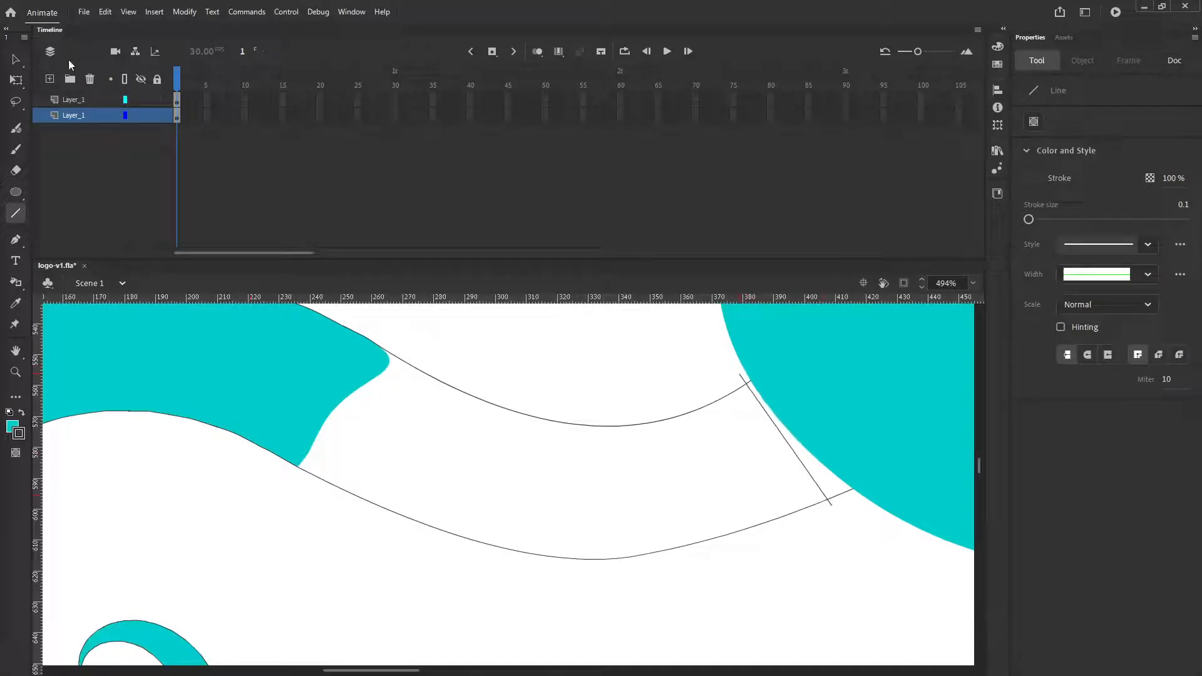
pyautogui.click(15, 60)
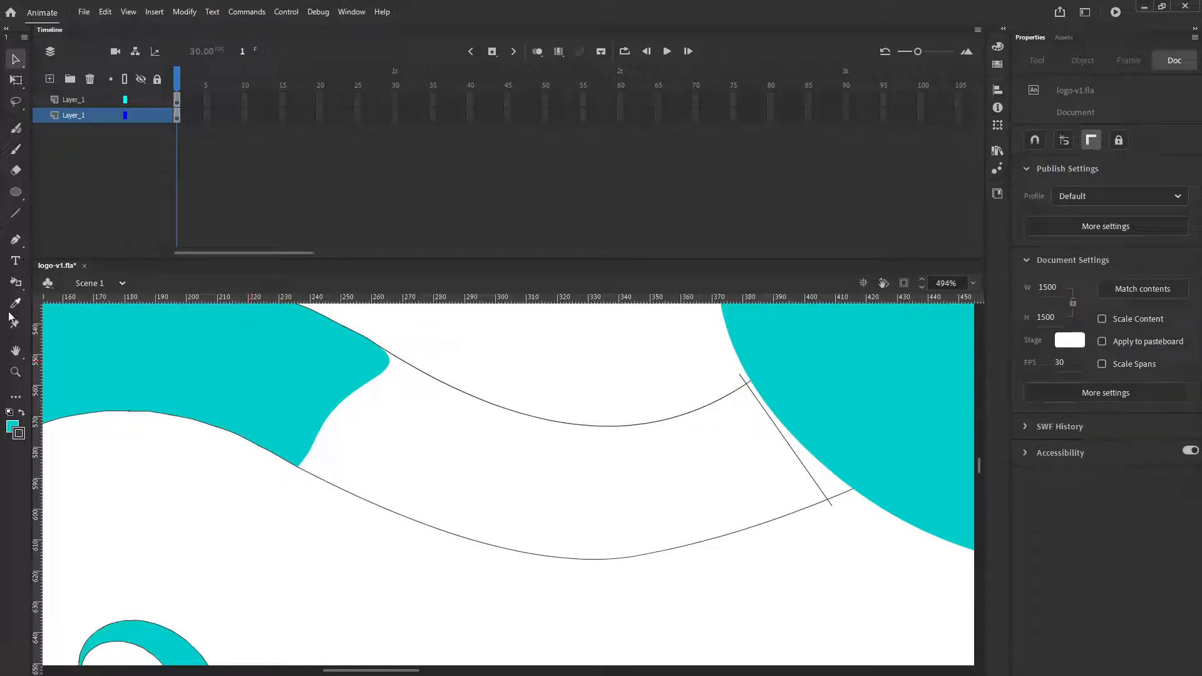
pyautogui.click(16, 282)
pyautogui.click(57, 280)
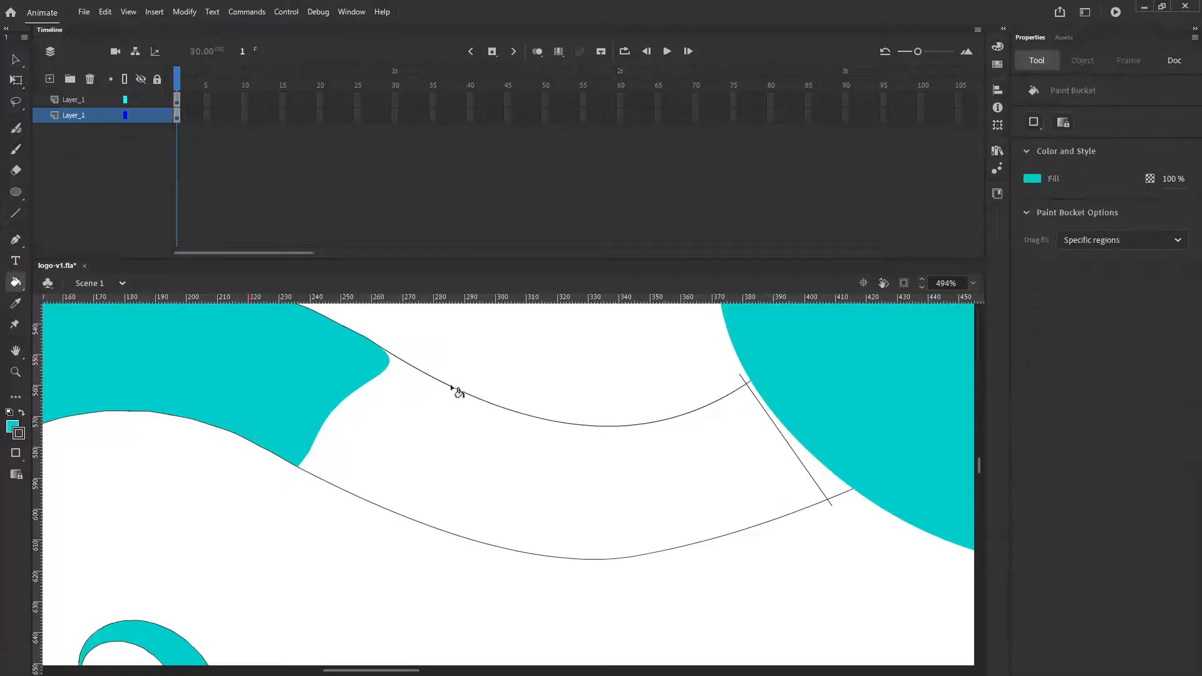
pyautogui.click(440, 412)
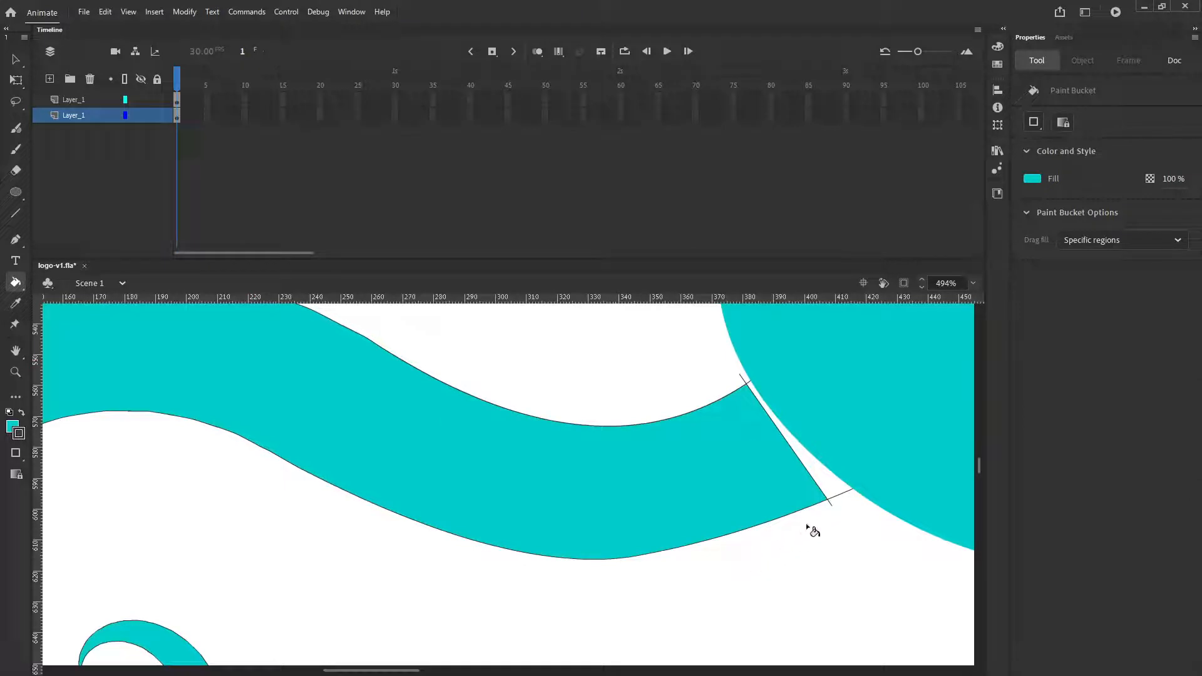
pyautogui.click(17, 60)
pyautogui.scroll(-3, 436, 570)
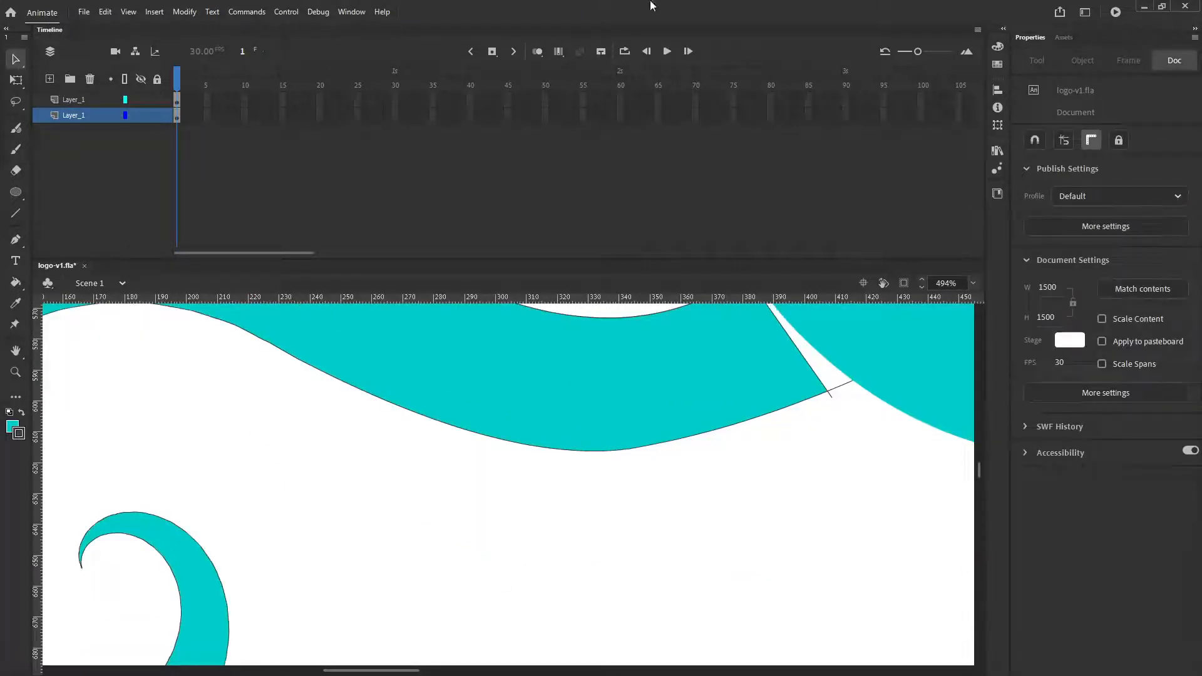
pyautogui.click(972, 283)
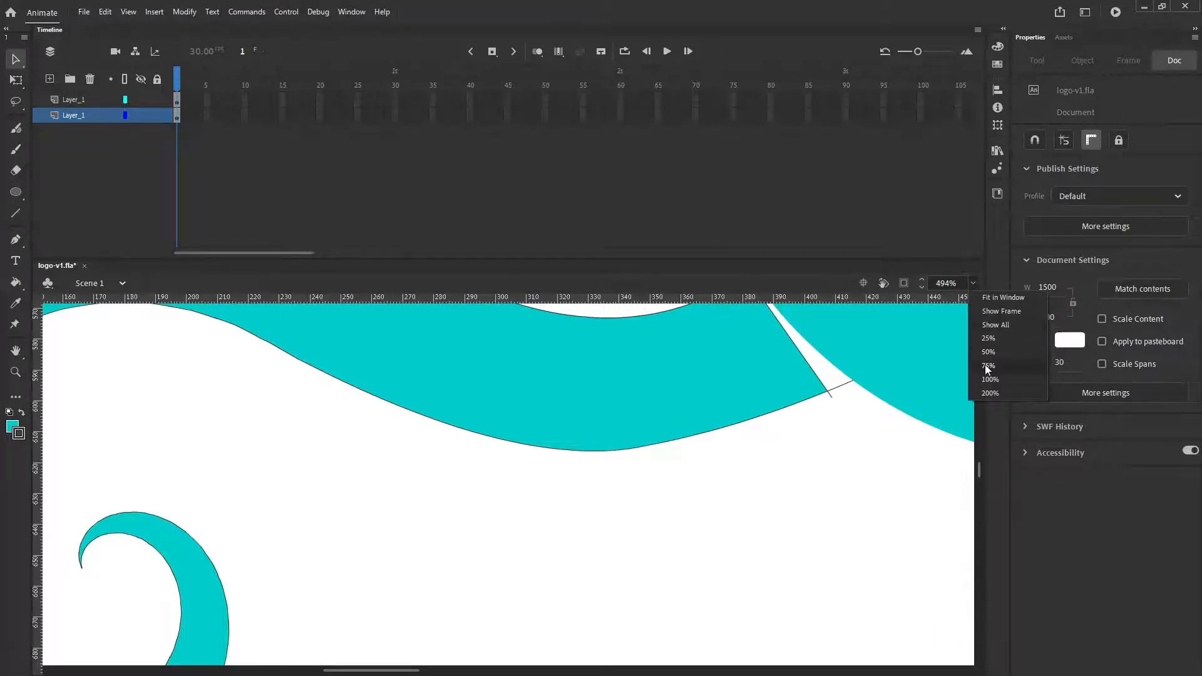
pyautogui.click(1002, 325)
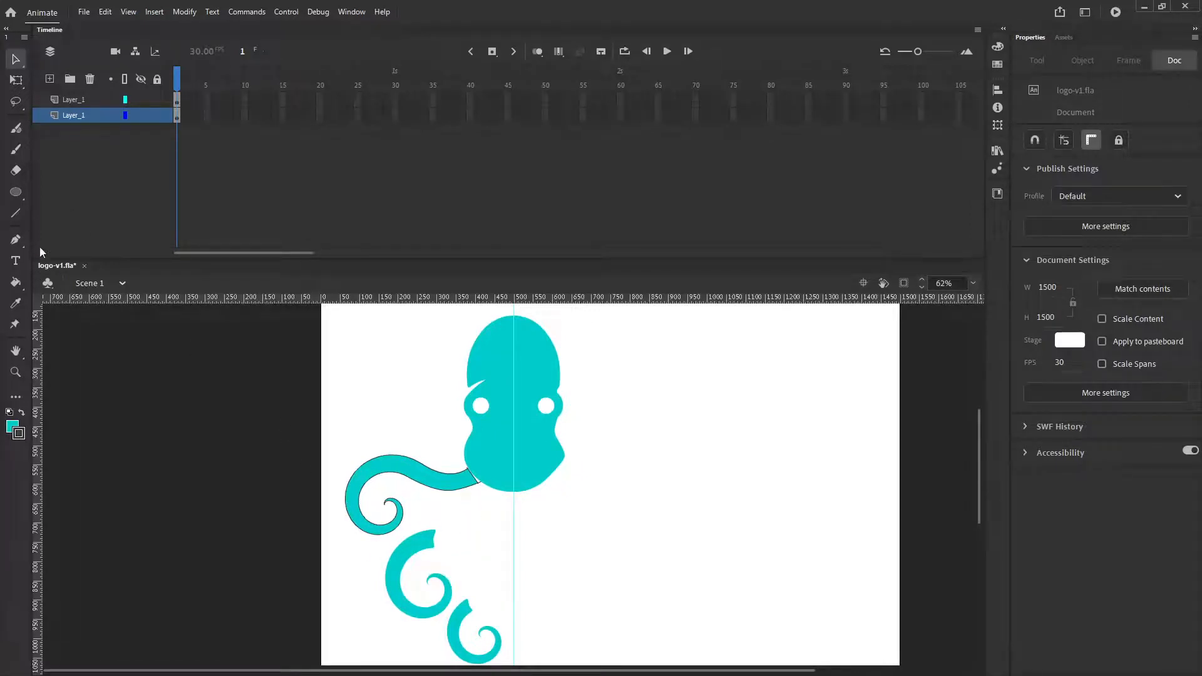
# Step: Outline the middle spiral tentacle with the Ink Bottle tool
pyautogui.click(14, 286)
pyautogui.click(78, 301)
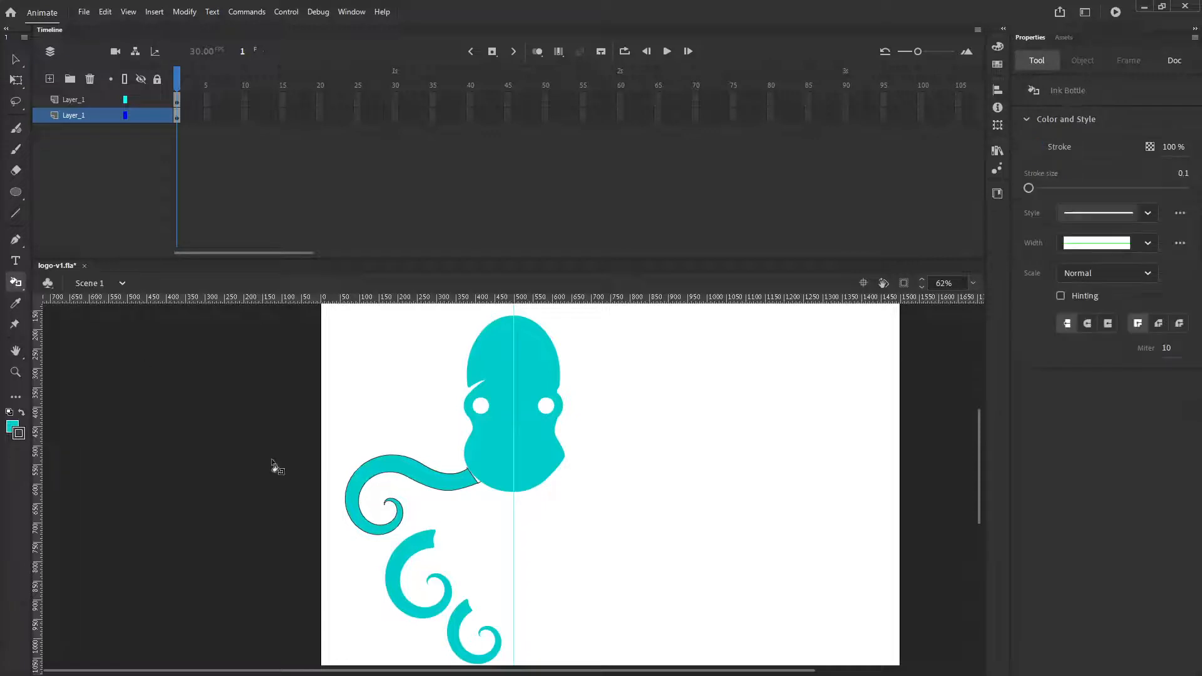
pyautogui.click(416, 534)
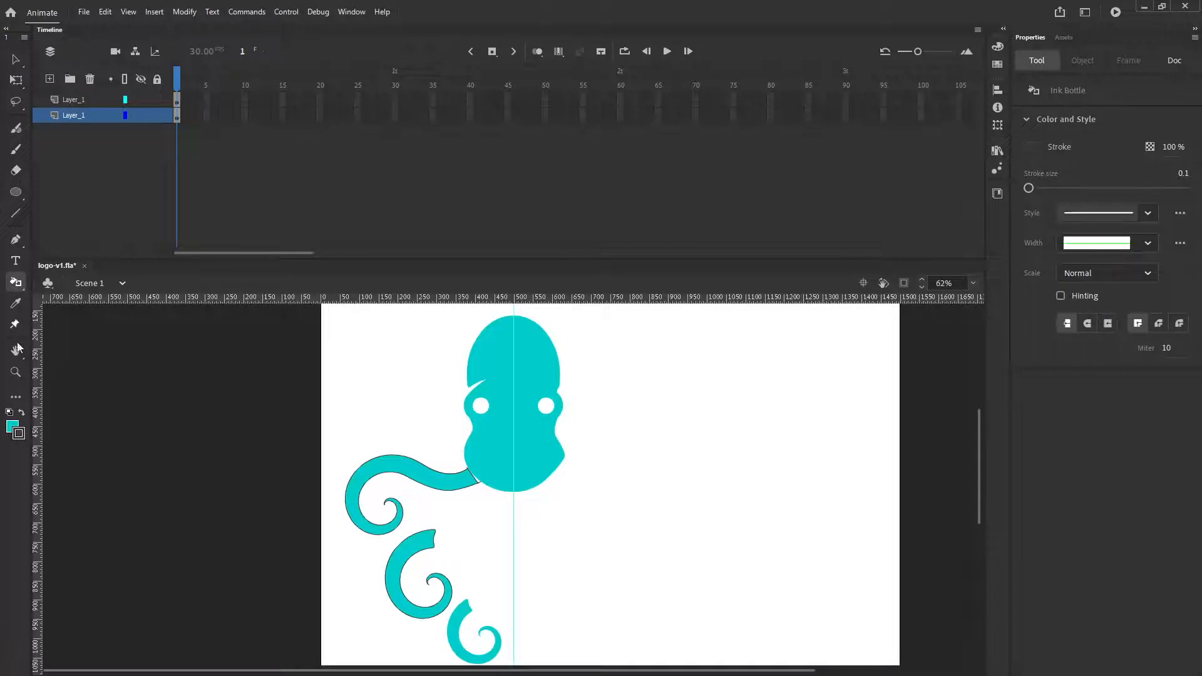
# Step: Draw a downward-bulging curve from the middle tentacle's upper corner to the head, and a straight line from its lower corner toward the head
pyautogui.click(16, 372)
pyautogui.click(447, 560)
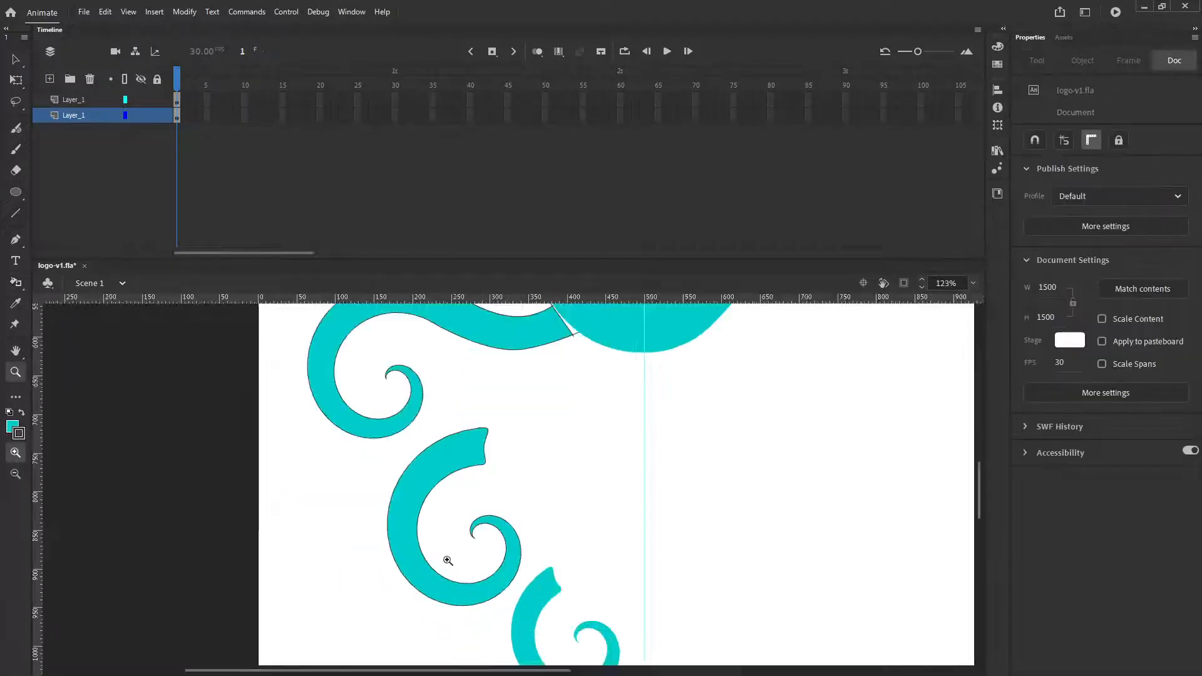
pyautogui.click(496, 470)
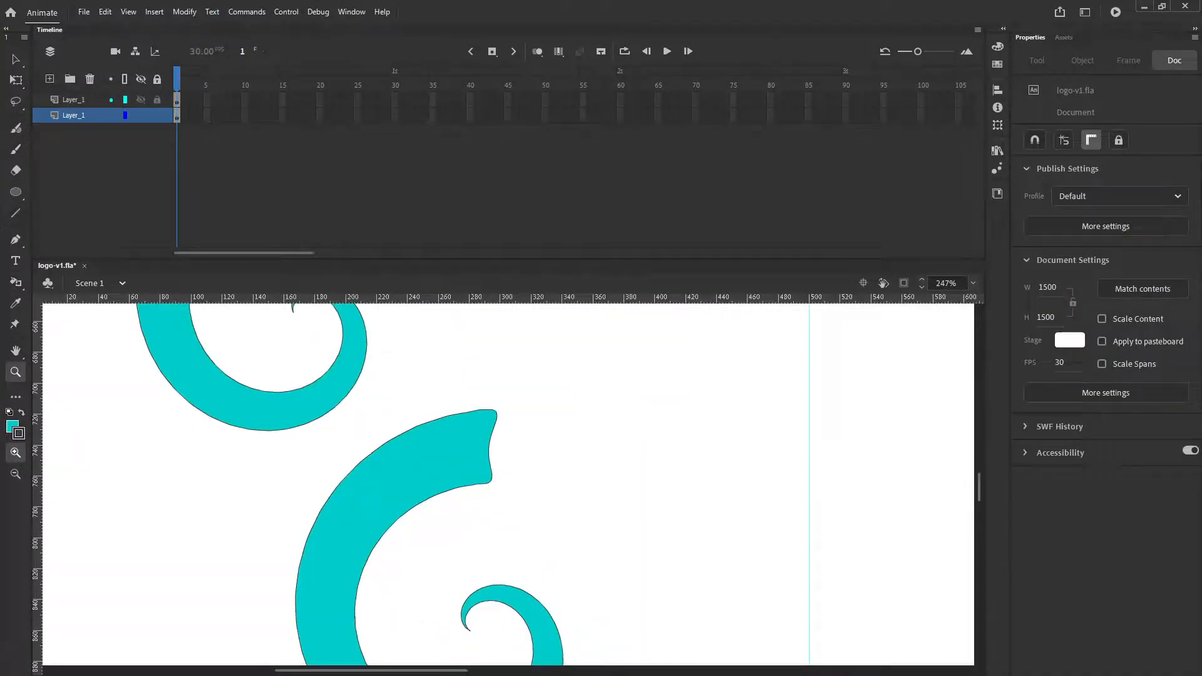
pyautogui.click(16, 60)
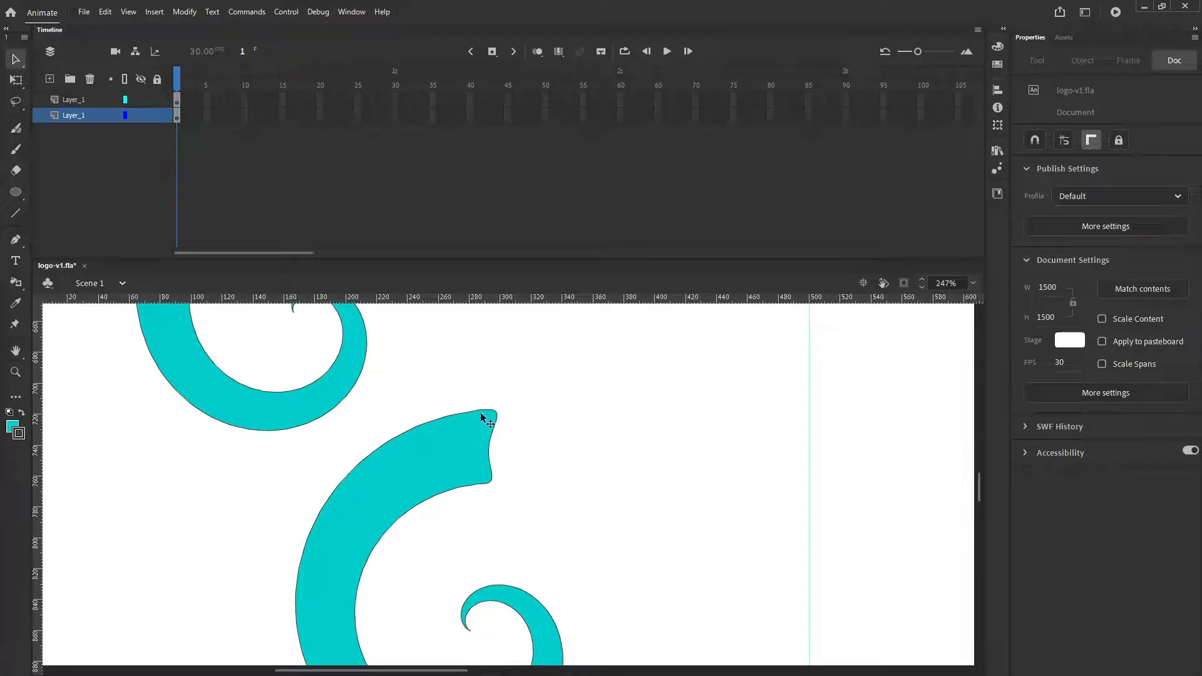
pyautogui.click(15, 213)
pyautogui.moveTo(620, 391); pyautogui.dragTo(541, 518)
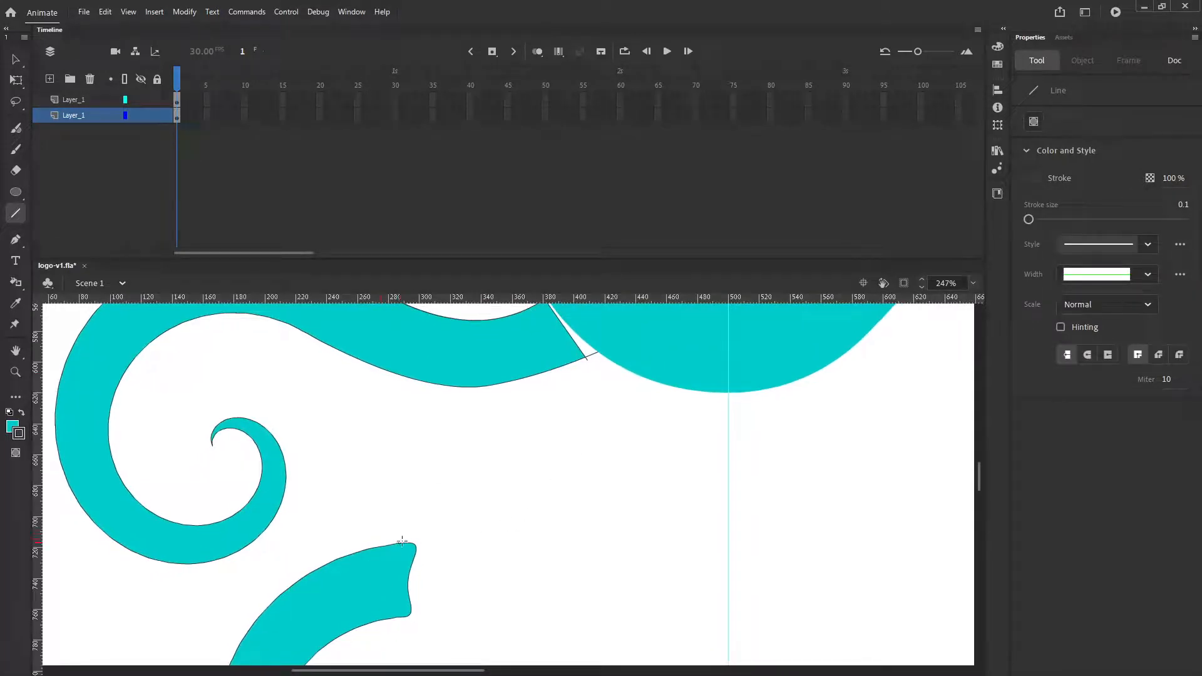
pyautogui.moveTo(401, 541); pyautogui.dragTo(621, 374)
pyautogui.click(15, 59)
pyautogui.moveTo(482, 482); pyautogui.dragTo(512, 516)
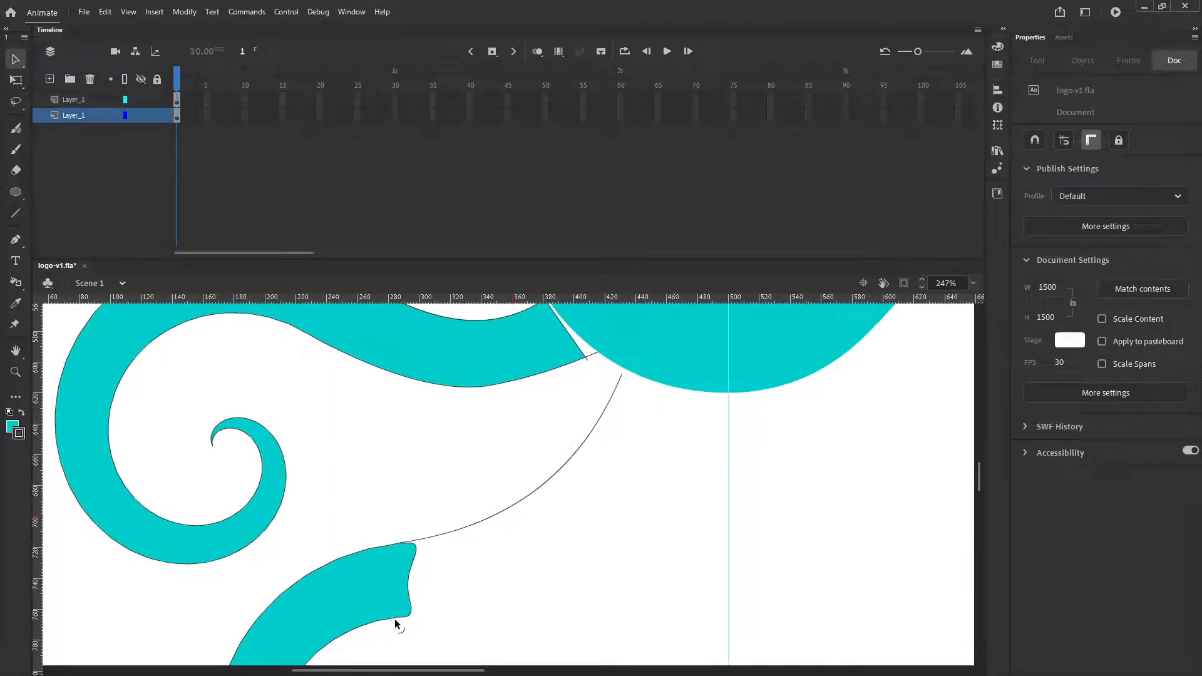
pyautogui.click(16, 213)
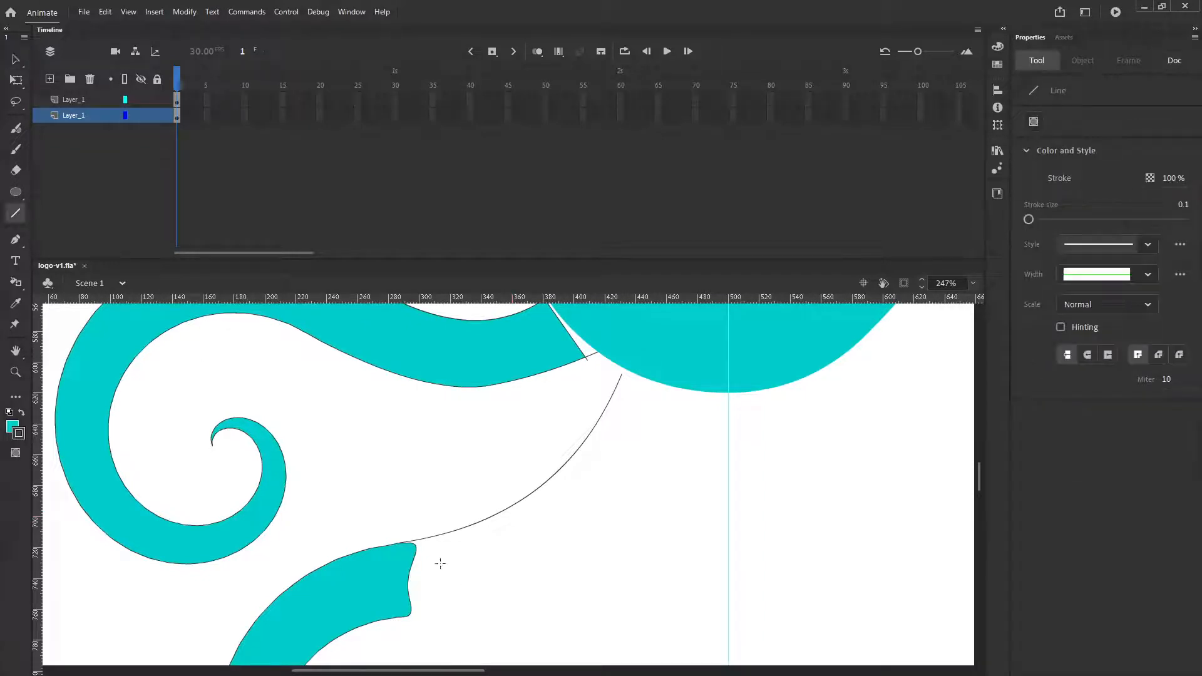
pyautogui.moveTo(391, 618); pyautogui.dragTo(679, 398)
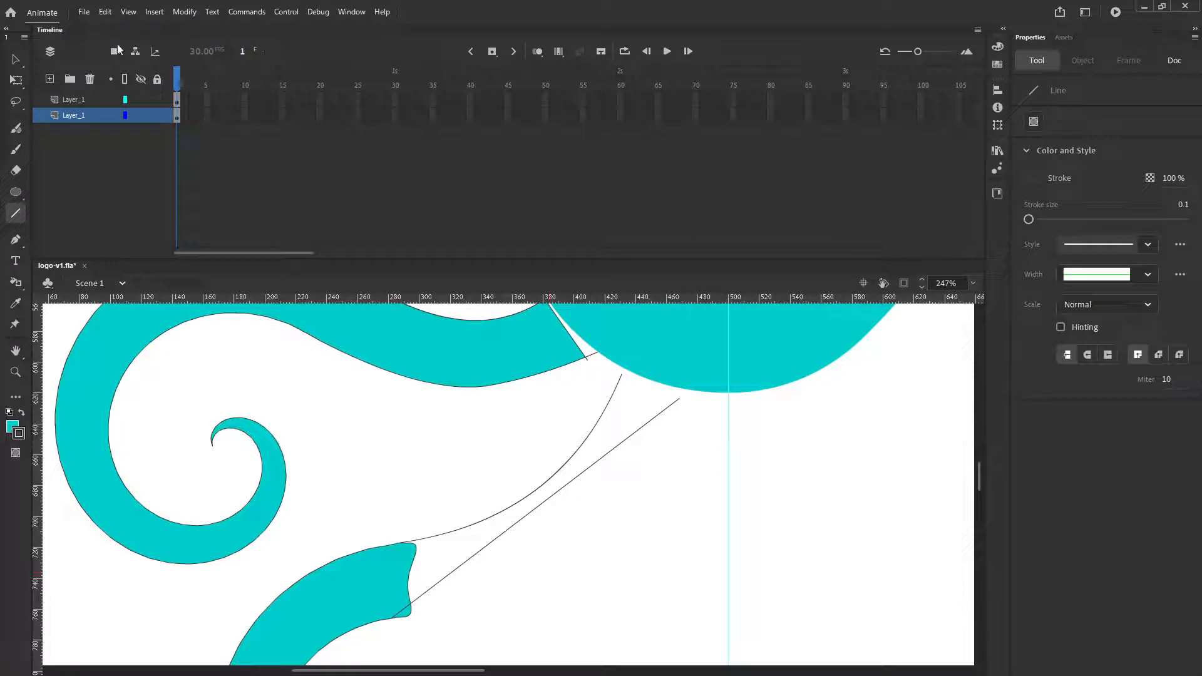
# Step: Delete the stroke segments across the middle tentacle's blunt end, from its lower corner to its upper corner
pyautogui.click(15, 59)
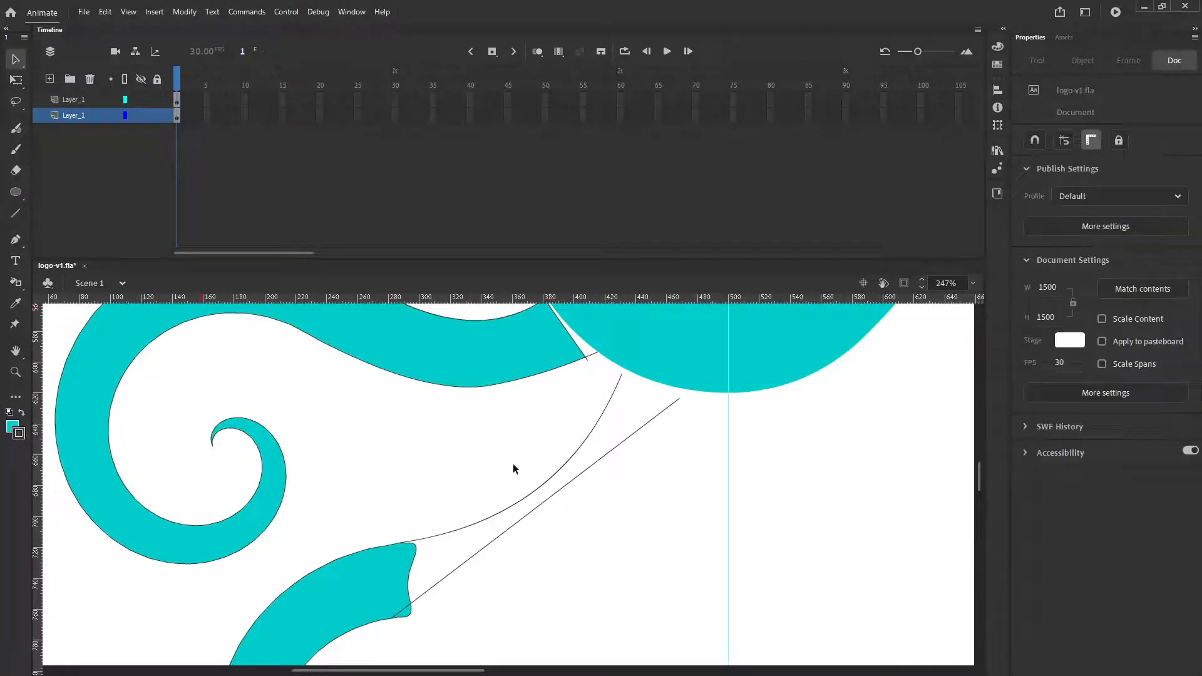
pyautogui.click(402, 613)
pyautogui.press('Delete')
pyautogui.click(410, 614)
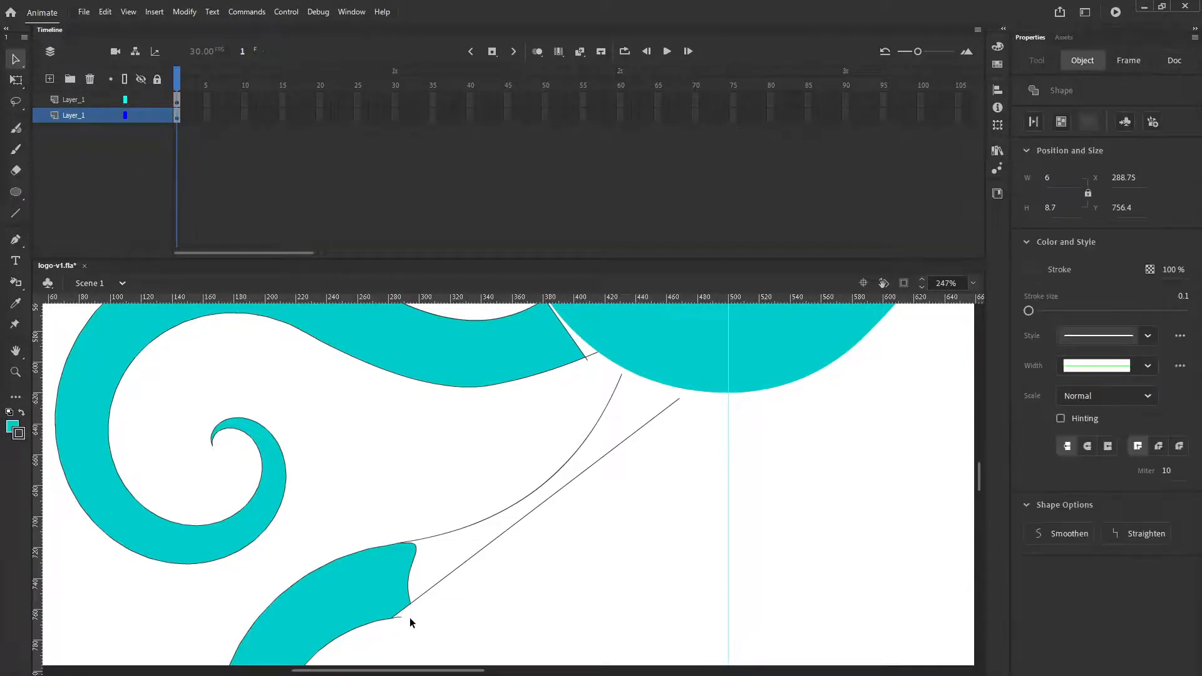
pyautogui.press('Delete')
pyautogui.click(401, 617)
pyautogui.press('Delete')
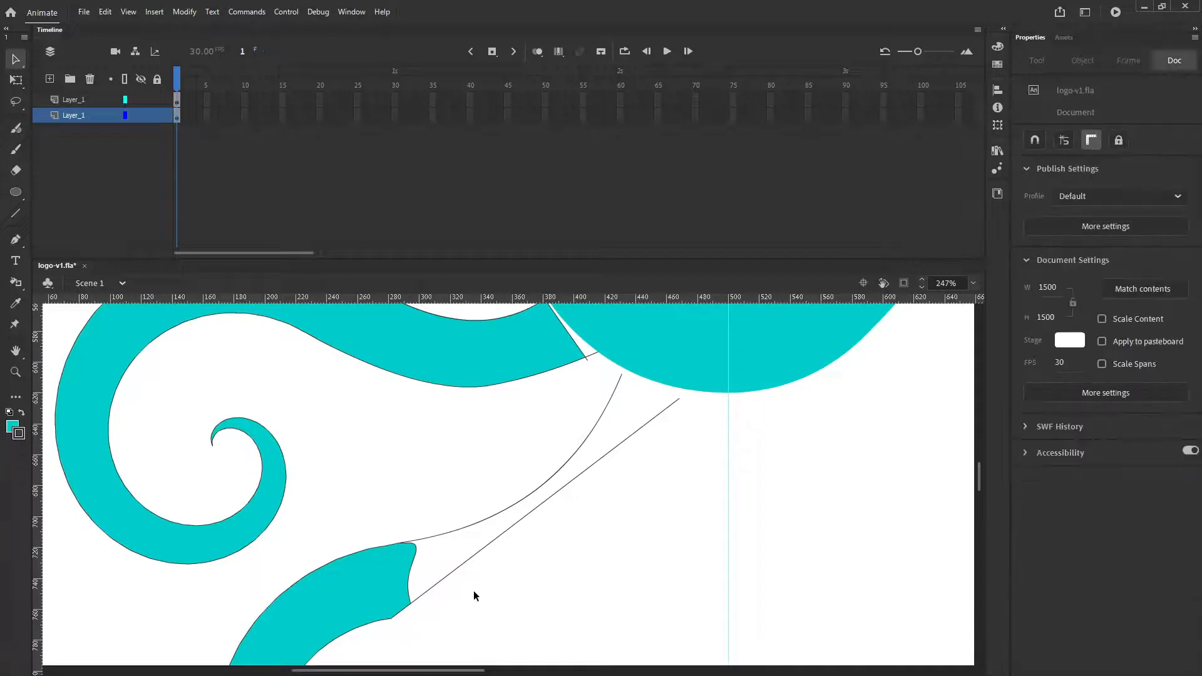
pyautogui.click(413, 600)
pyautogui.press('Delete')
pyautogui.click(408, 580)
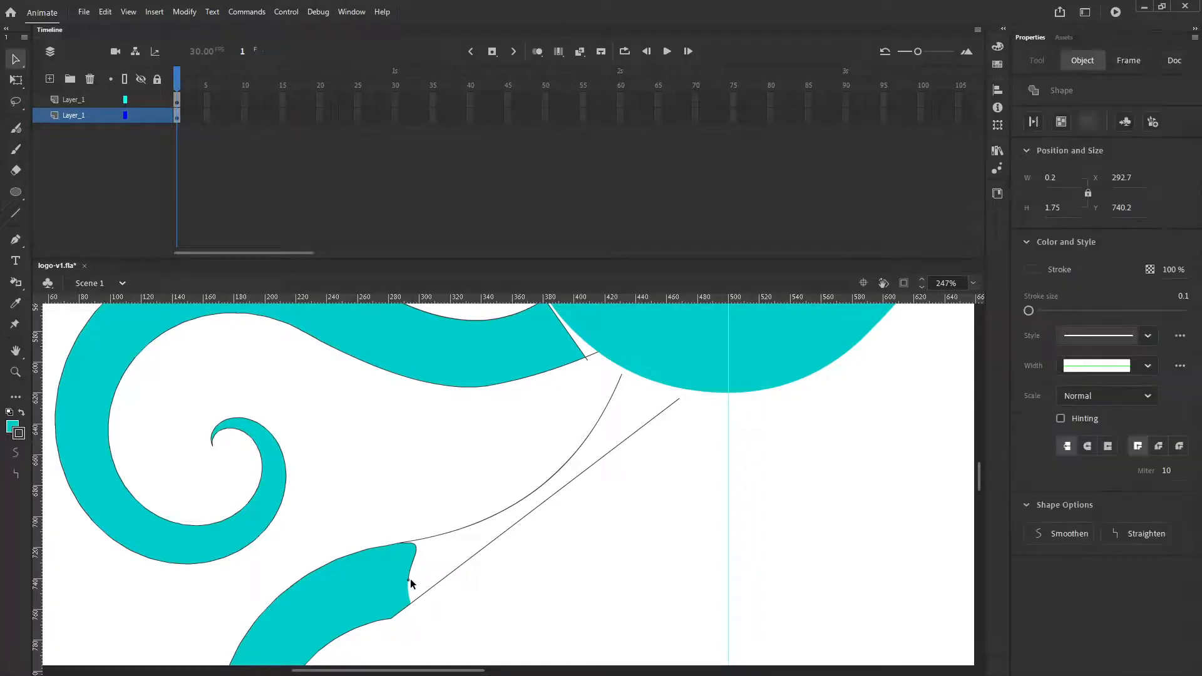
pyautogui.press('Delete')
pyautogui.click(414, 572)
pyautogui.press('Delete')
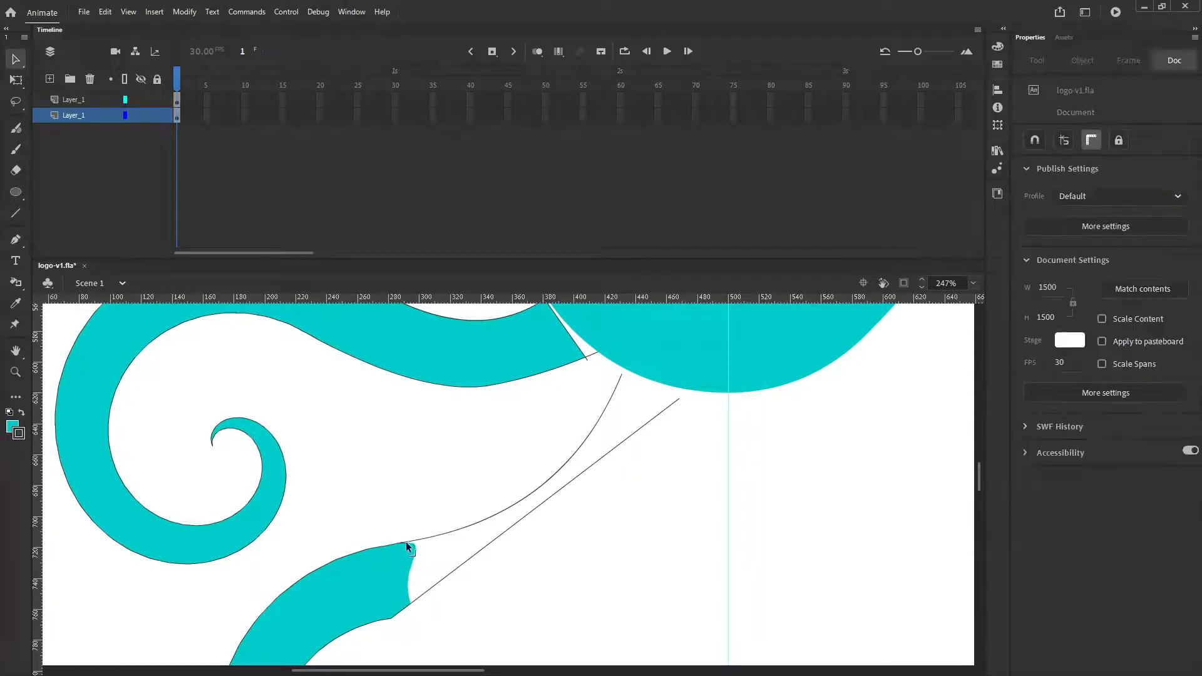
pyautogui.click(407, 547)
pyautogui.press('Delete')
pyautogui.click(409, 538)
# Step: Bend the lower connecting line roughly parallel to the upper curve, and adjust its end points at the tentacle's corner and below the head
pyautogui.moveTo(460, 568)
pyautogui.mouseDown()
pyautogui.moveTo(512, 582)
pyautogui.moveTo(518, 602)
pyautogui.mouseUp()
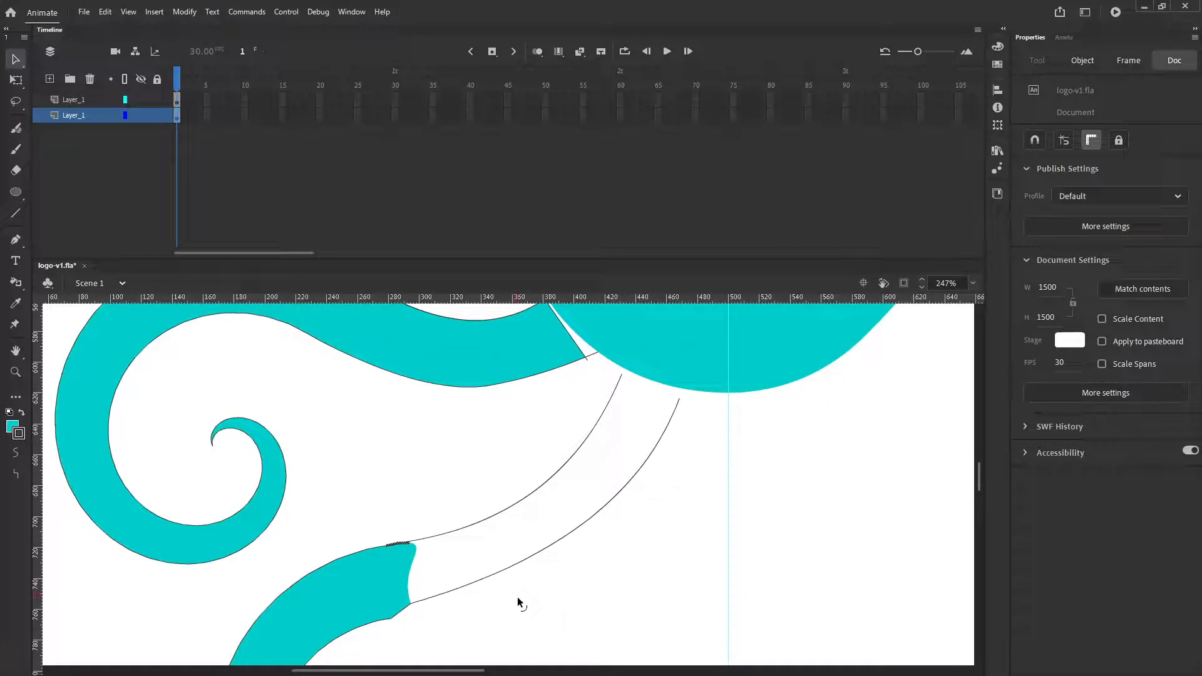
pyautogui.click(400, 611)
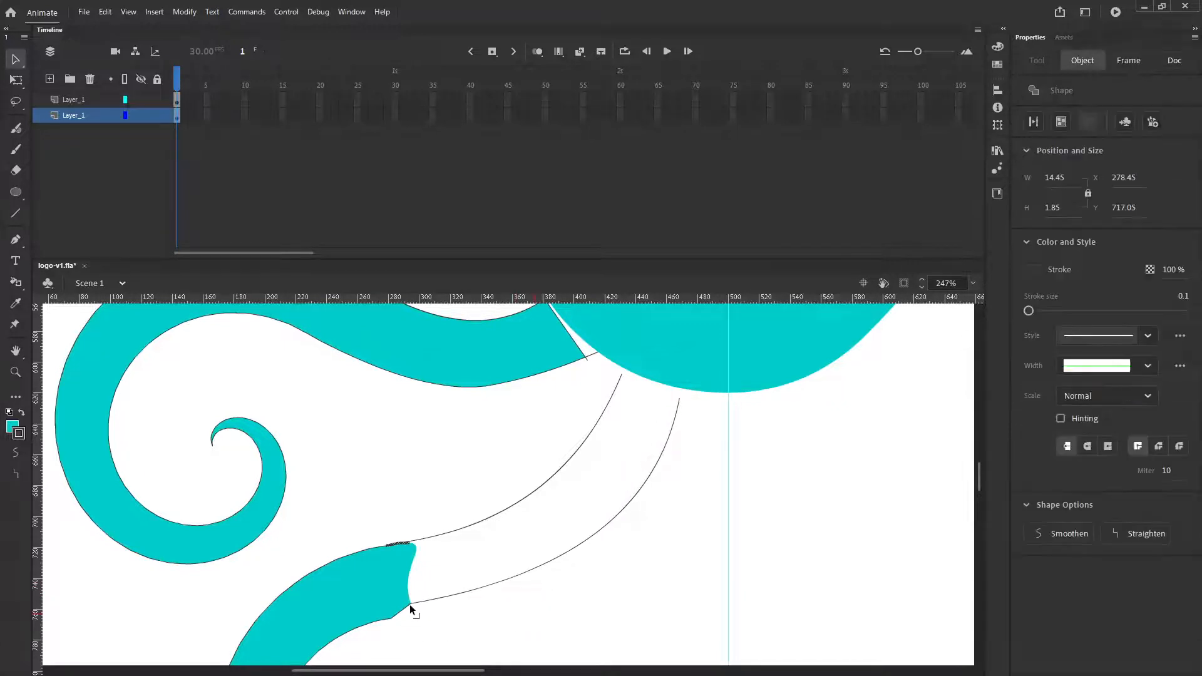
pyautogui.moveTo(412, 609); pyautogui.dragTo(415, 616)
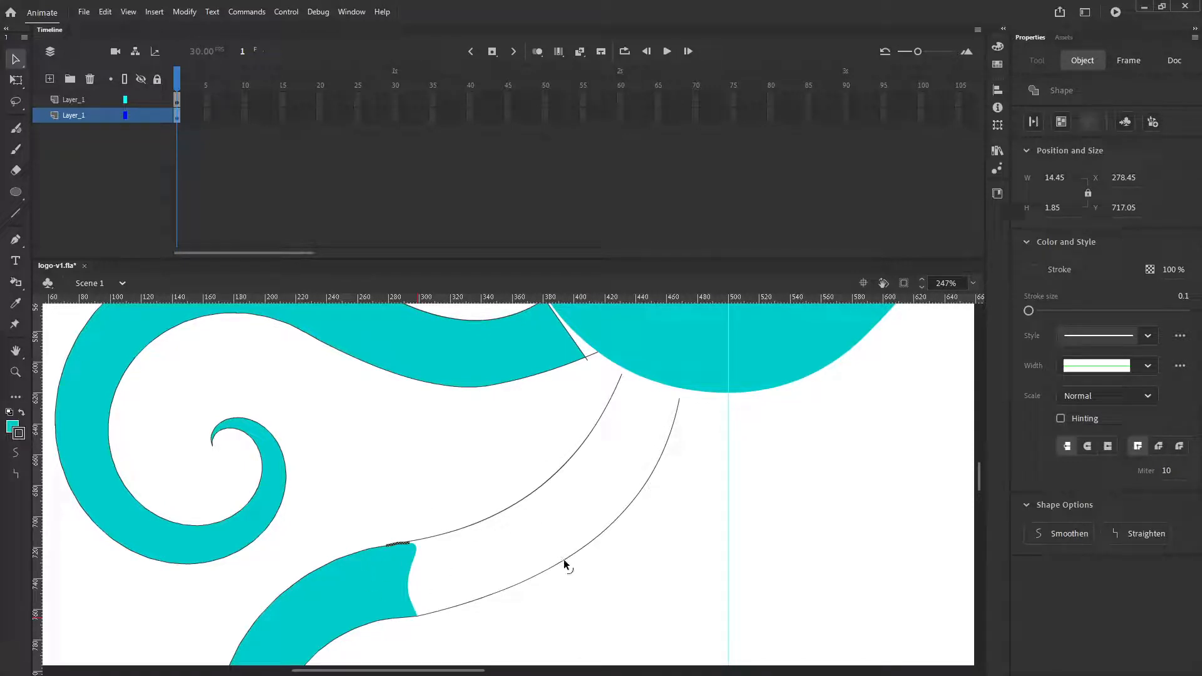
pyautogui.moveTo(655, 466); pyautogui.dragTo(683, 474)
pyautogui.moveTo(679, 401)
pyautogui.mouseDown()
pyautogui.moveTo(703, 405)
pyautogui.moveTo(688, 401)
pyautogui.mouseUp()
pyautogui.moveTo(655, 507); pyautogui.dragTo(635, 499)
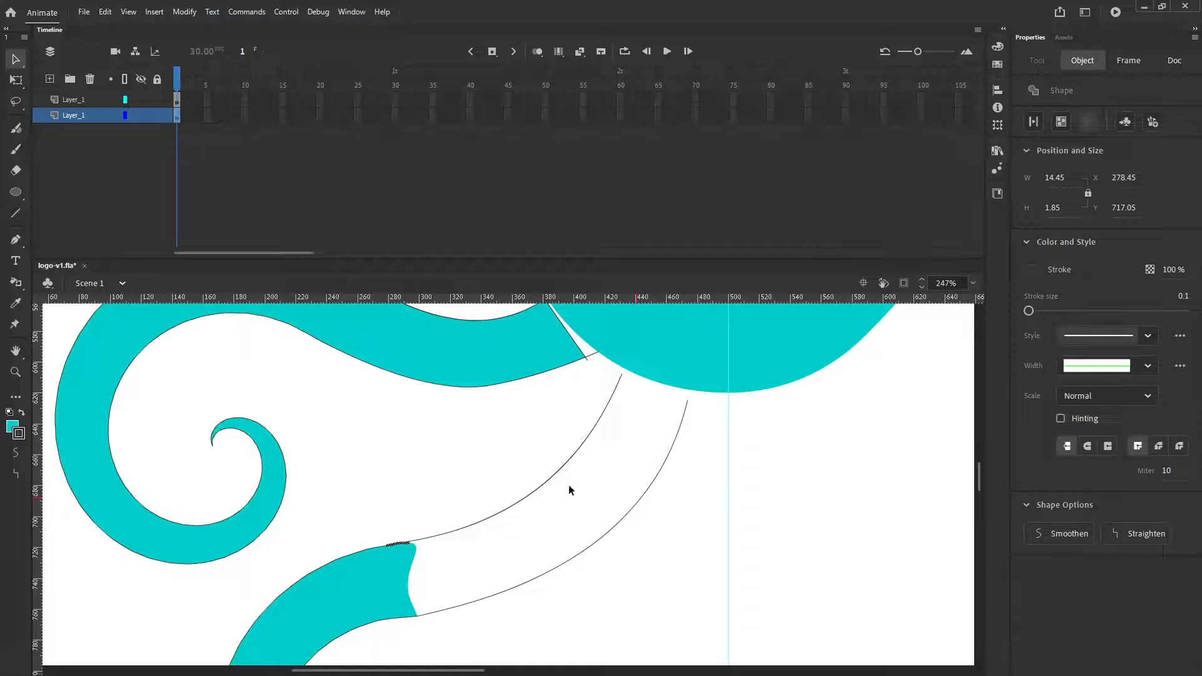
# Step: Draw a straight line across the extension's open end below the head and fill the enclosed area with turquoise using Close Large Gaps
pyautogui.click(16, 214)
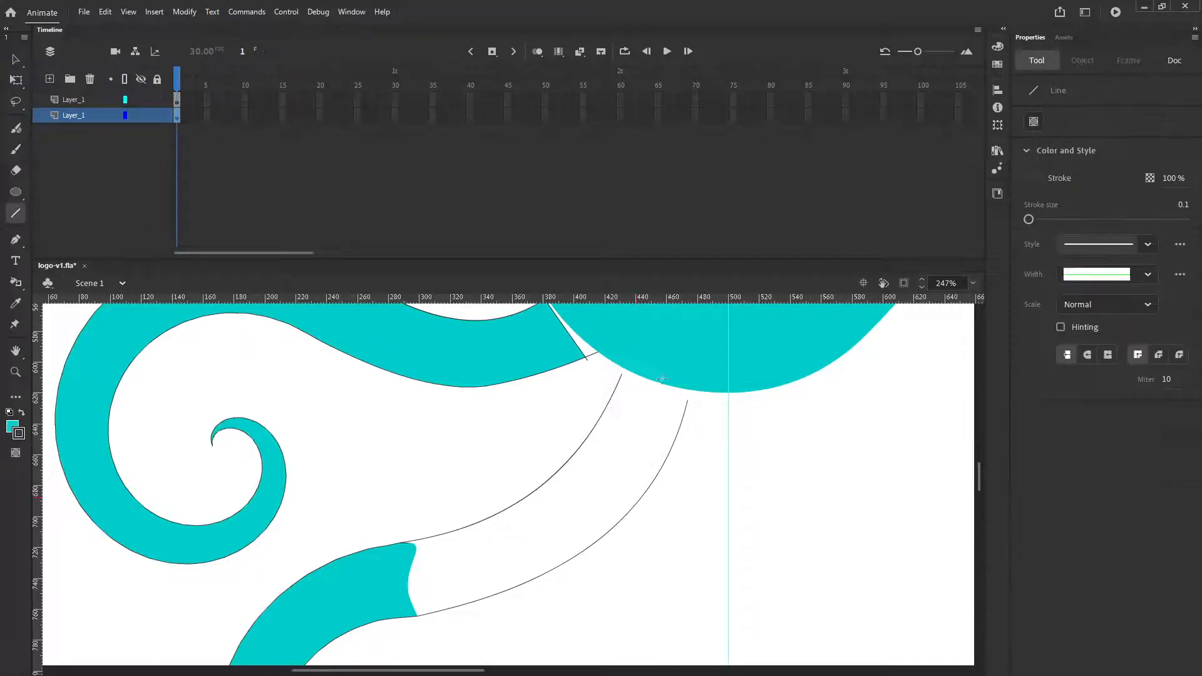
pyautogui.moveTo(600, 379); pyautogui.dragTo(688, 424)
pyautogui.click(17, 281)
pyautogui.click(81, 283)
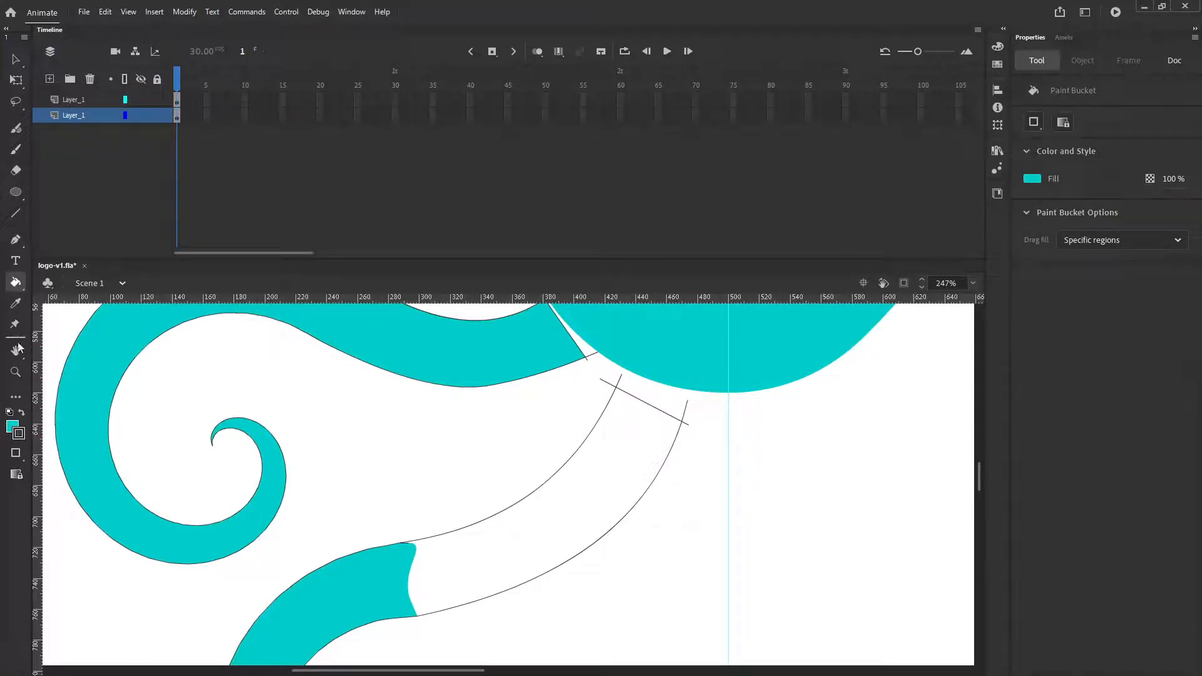
pyautogui.click(17, 284)
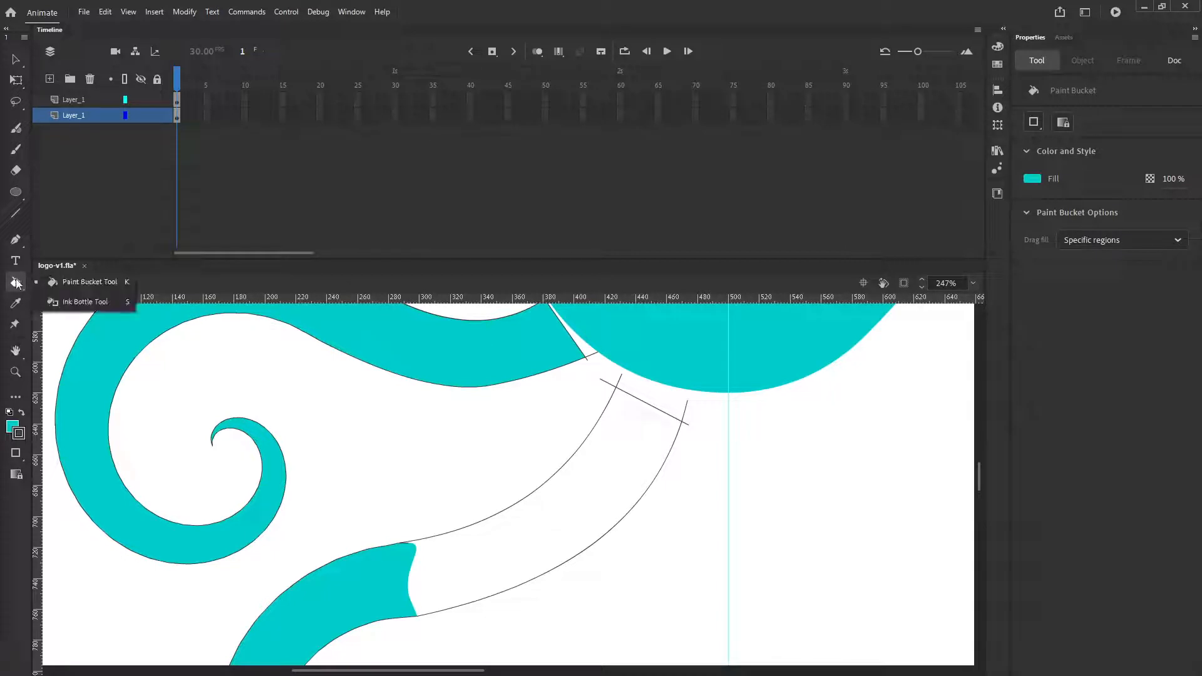
pyautogui.click(54, 283)
pyautogui.click(17, 454)
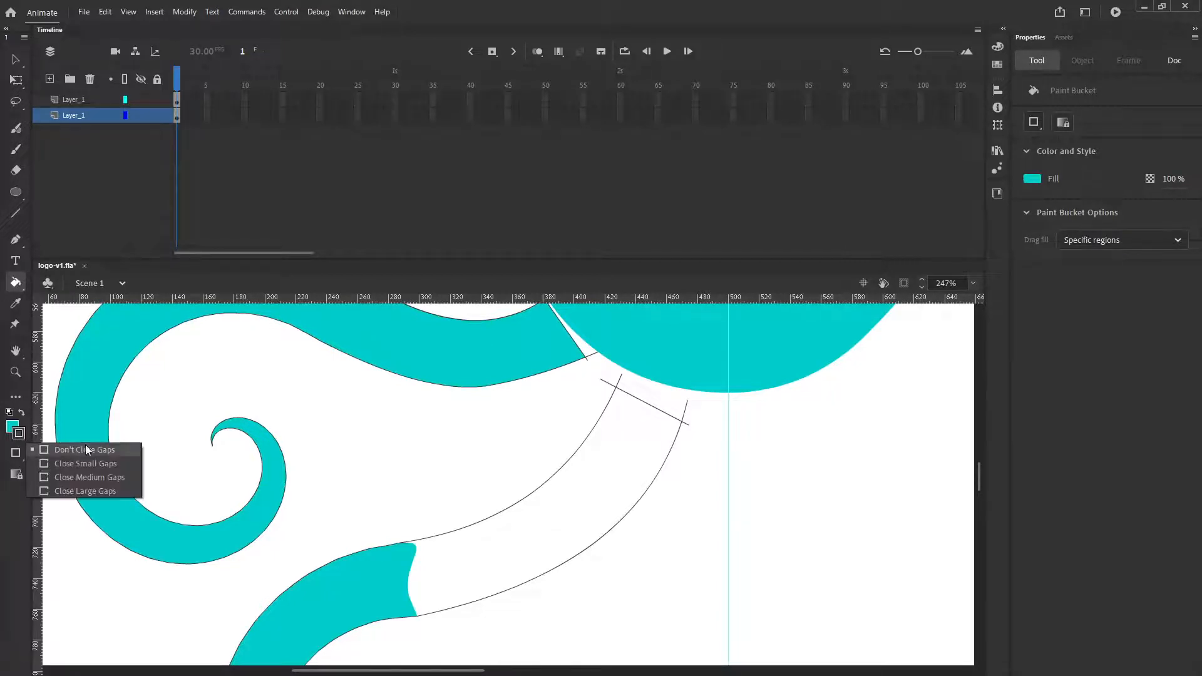
pyautogui.click(81, 489)
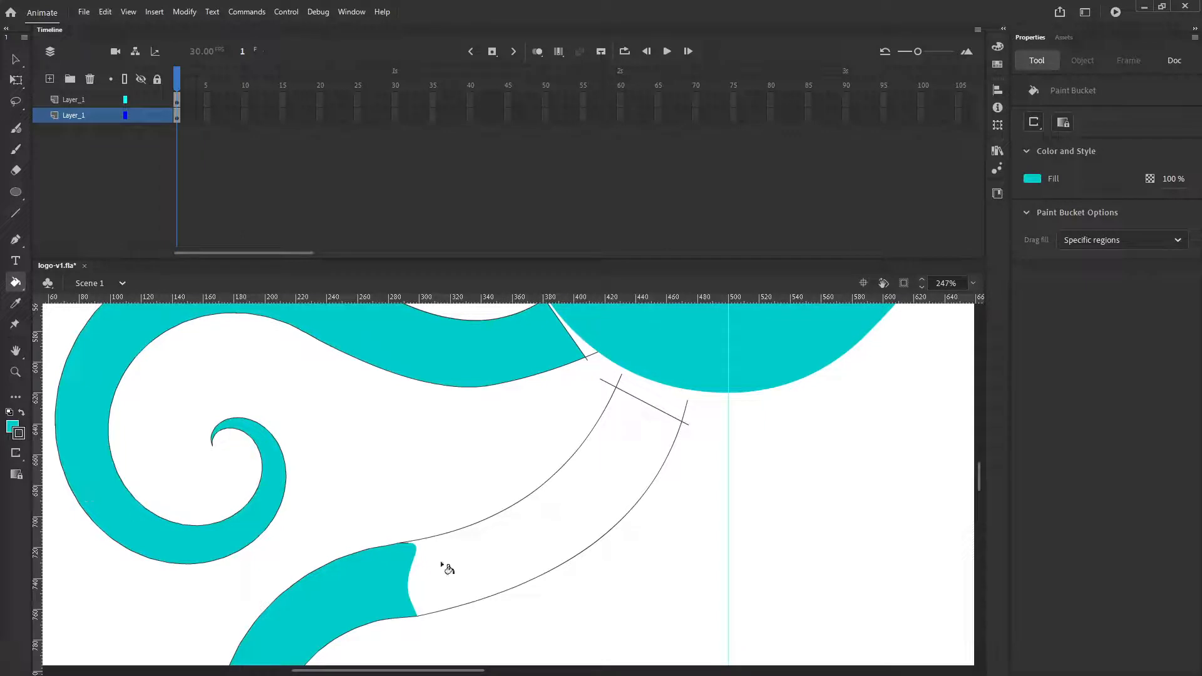
pyautogui.click(451, 557)
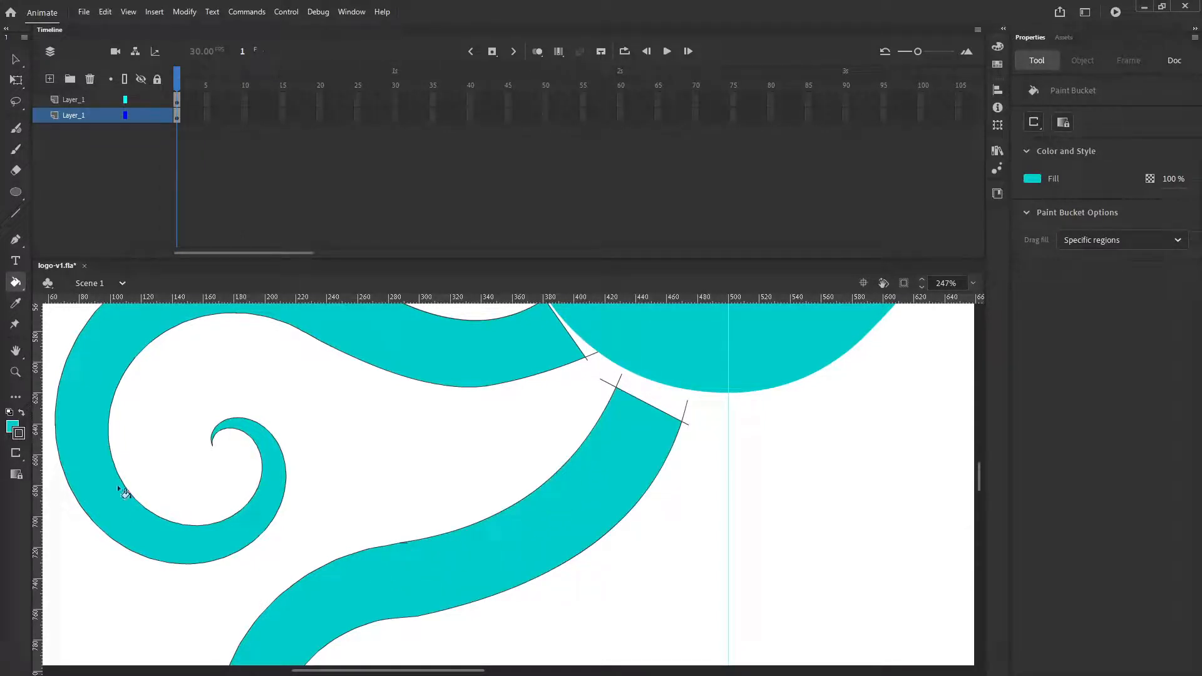
pyautogui.click(16, 453)
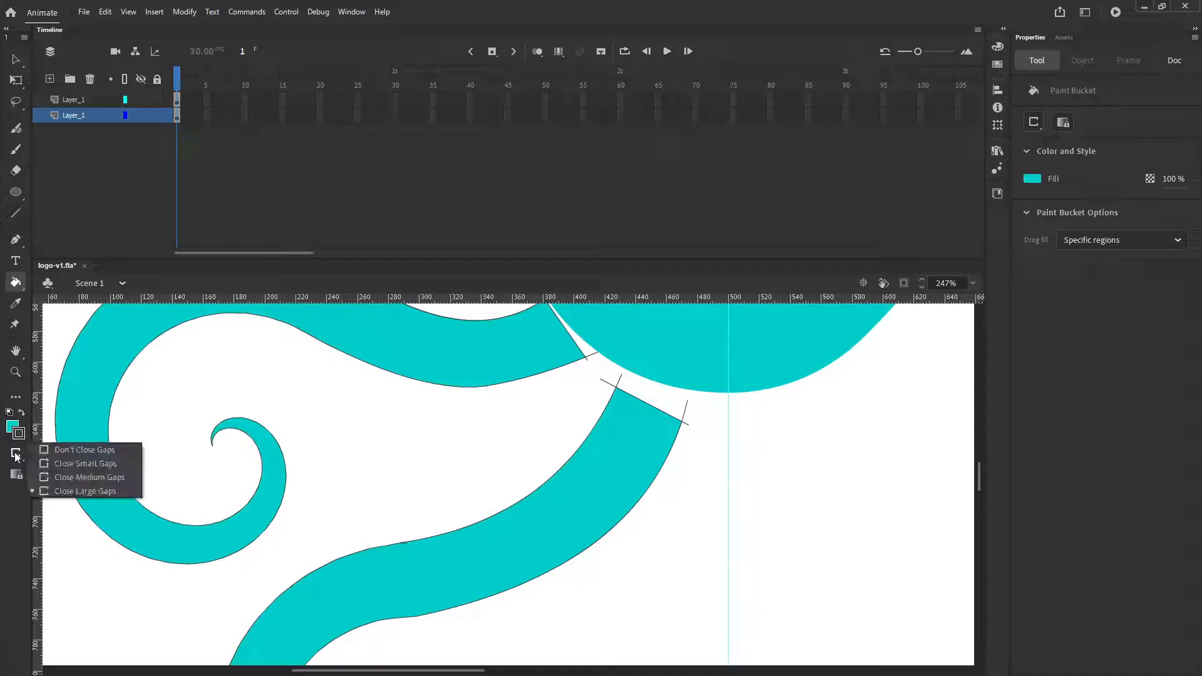
pyautogui.click(58, 490)
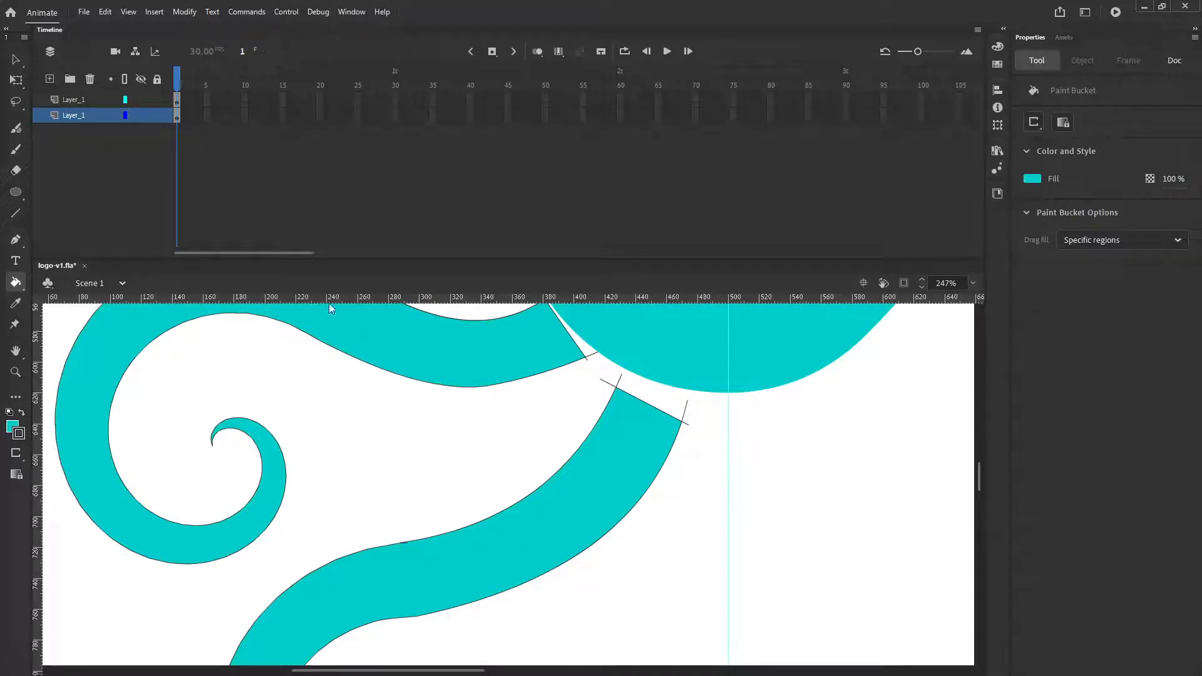
pyautogui.click(16, 59)
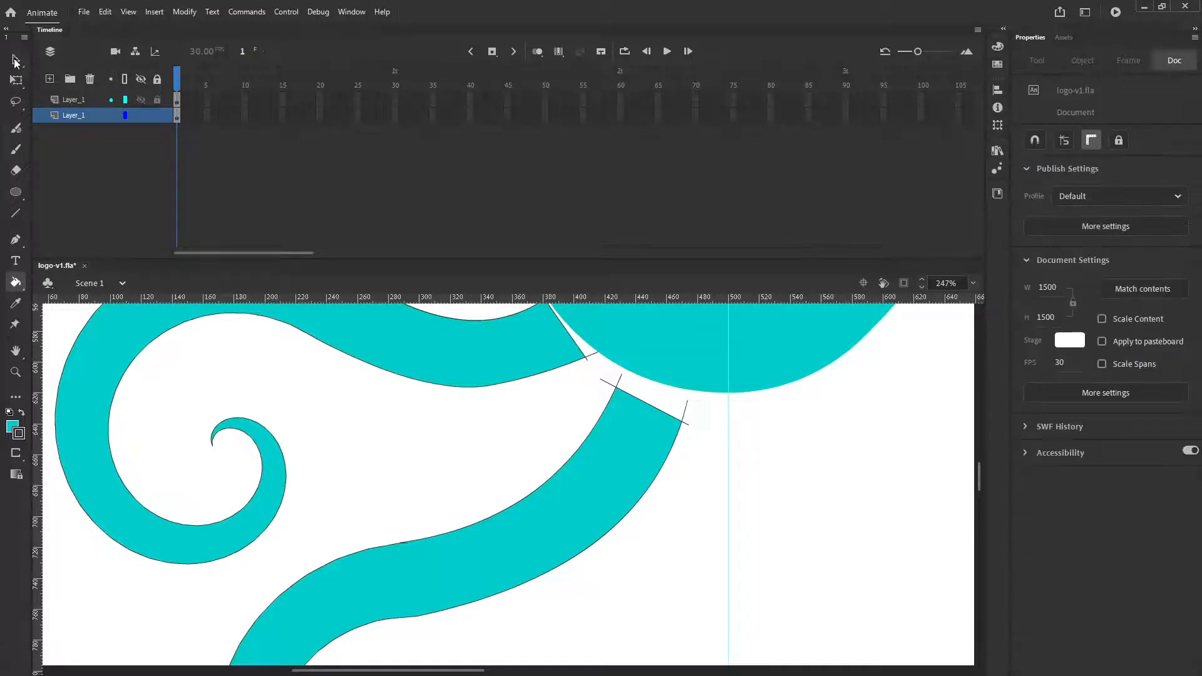
pyautogui.scroll(-2, 469, 421)
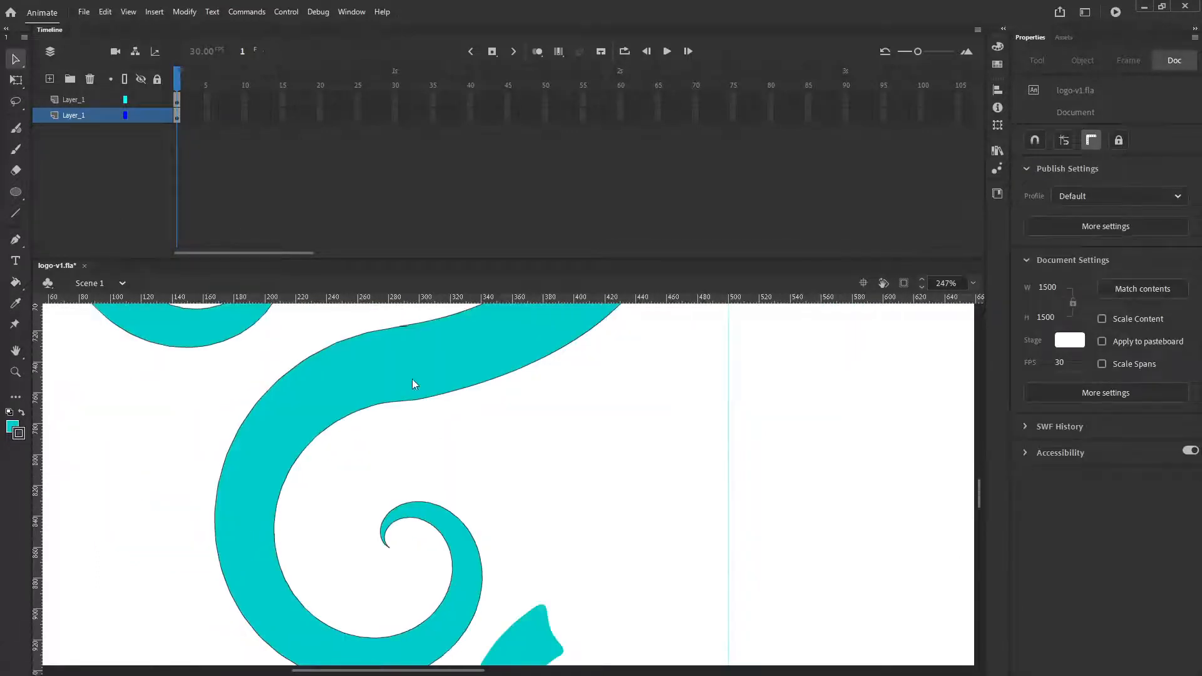
pyautogui.moveTo(518, 451); pyautogui.dragTo(447, 607)
pyautogui.moveTo(522, 421); pyautogui.dragTo(515, 524)
# Step: Clear the stage by deleting the head and tentacle fills, followed by the remaining tentacle outlines on the lower layer
pyautogui.doubleClick(16, 350)
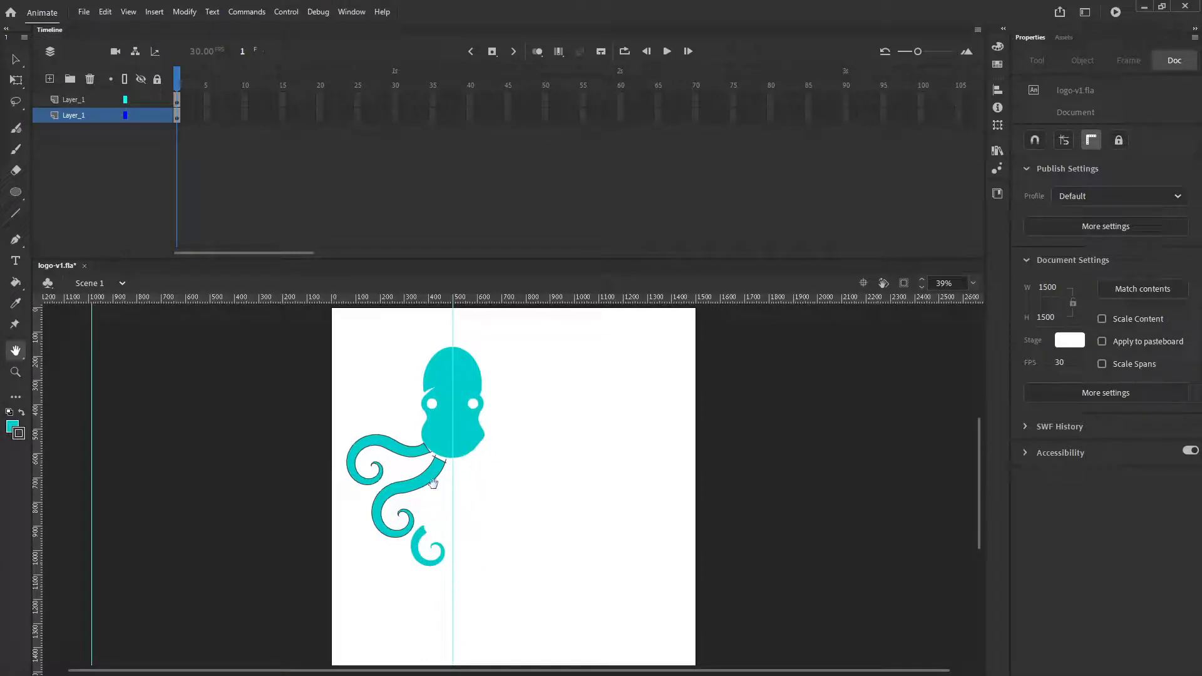
pyautogui.click(14, 60)
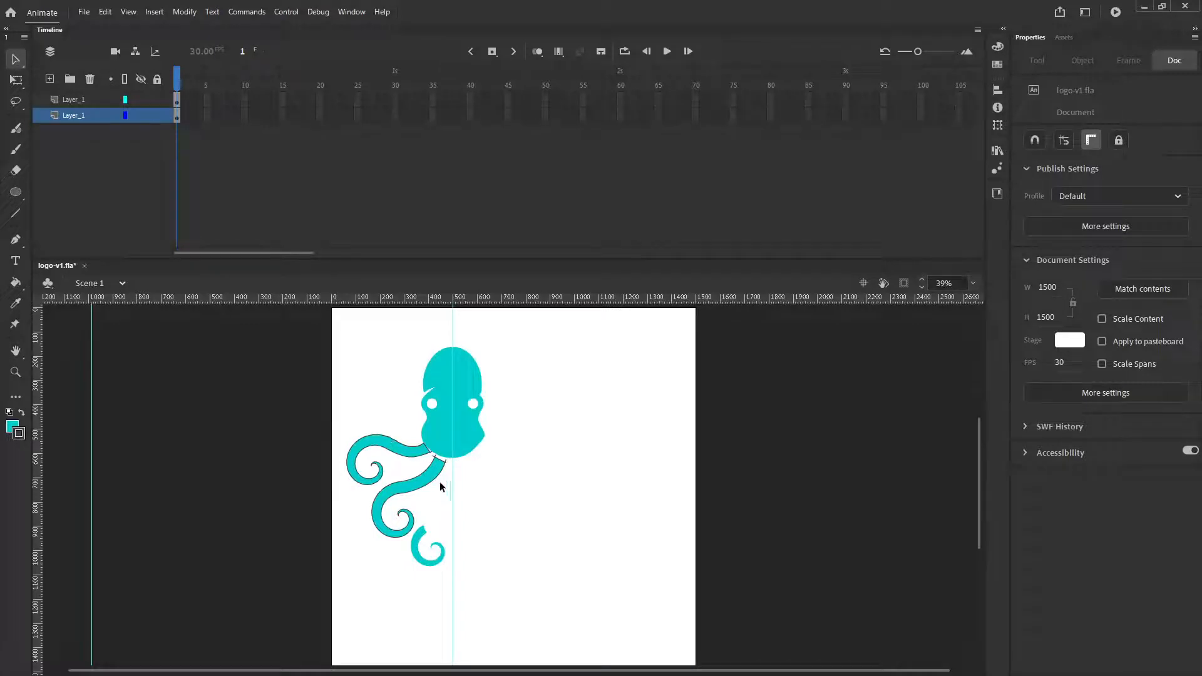
pyautogui.click(446, 433)
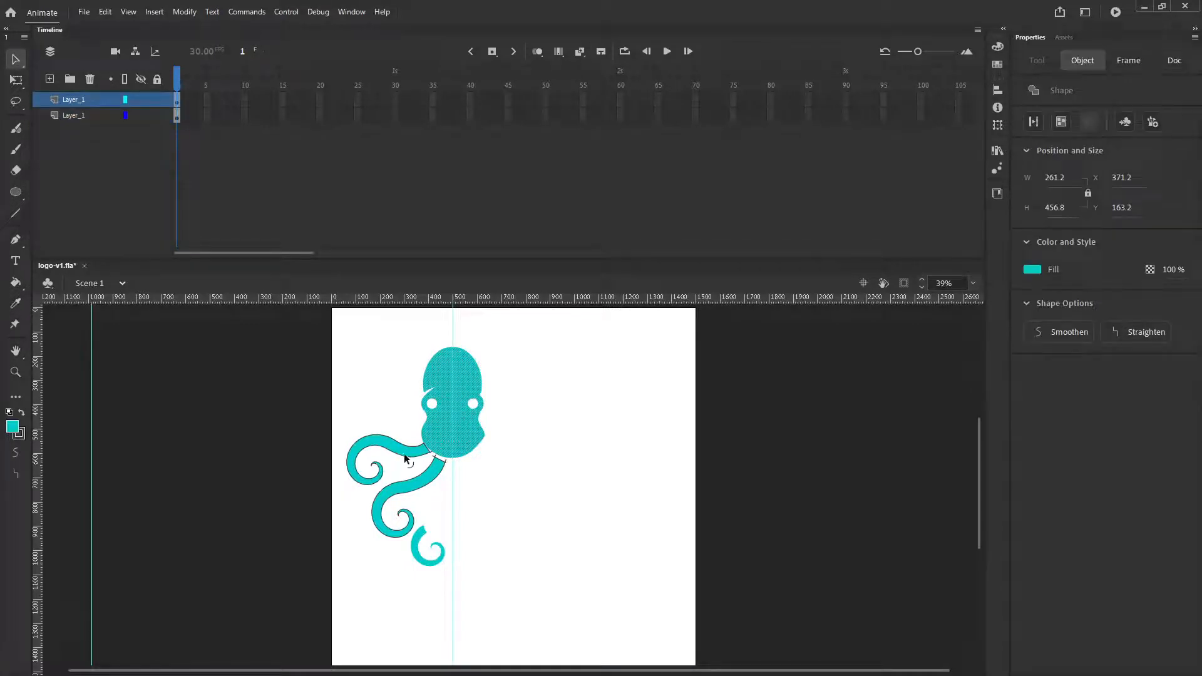
pyautogui.keyDown('shift'); pyautogui.click(441, 485); pyautogui.keyUp('shift')
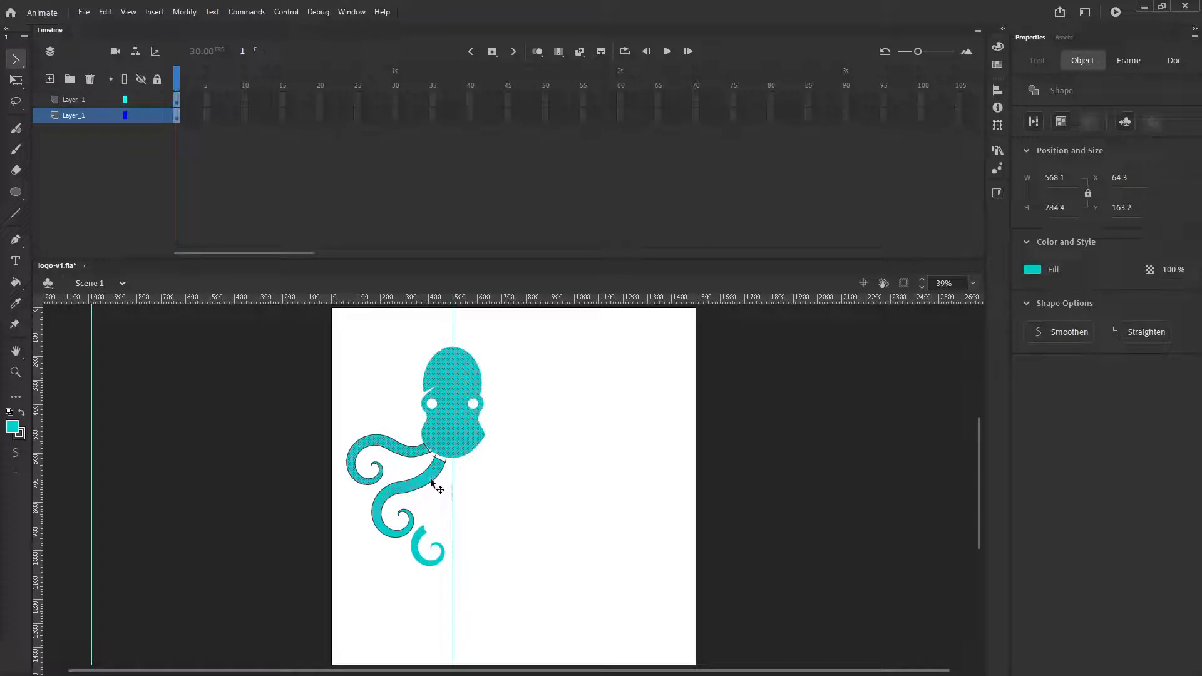
pyautogui.keyDown('shift'); pyautogui.click(417, 540); pyautogui.keyUp('shift')
pyautogui.press('Delete')
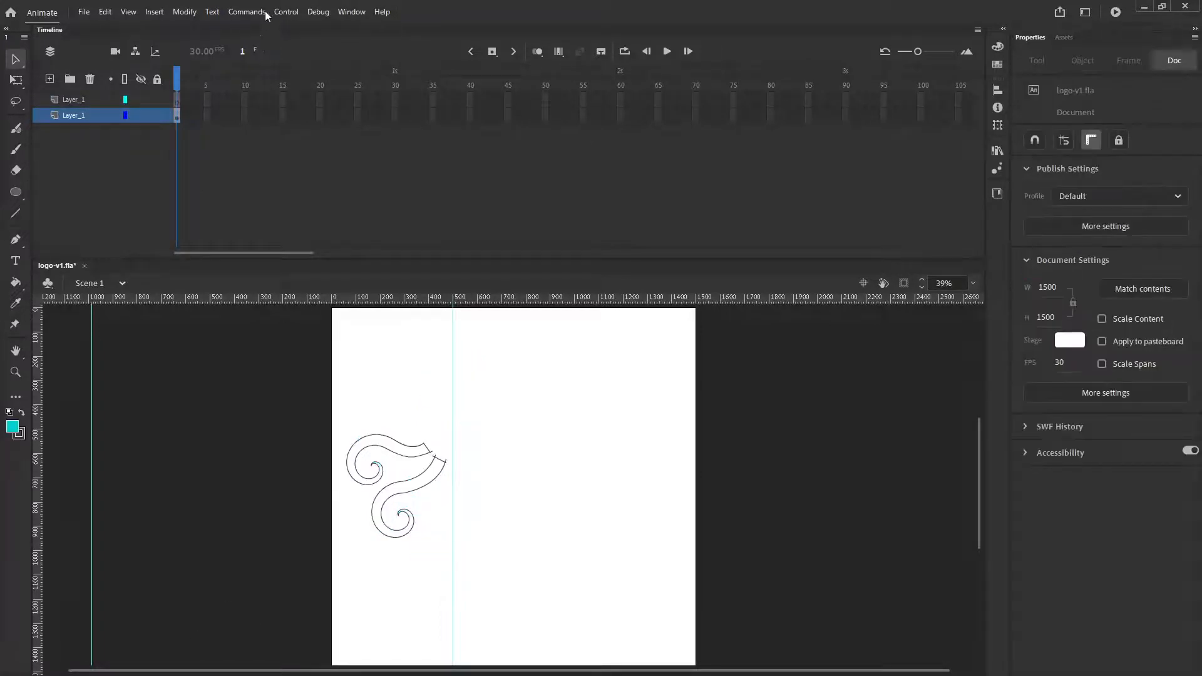
pyautogui.click(176, 119)
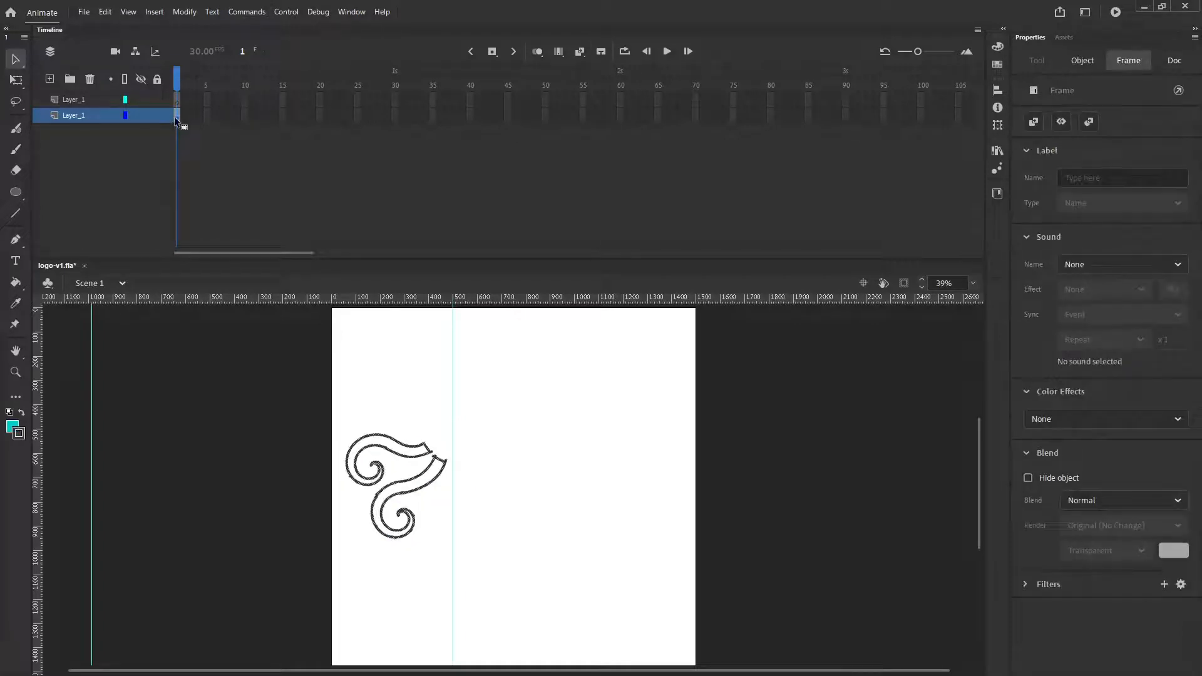
pyautogui.press('Delete')
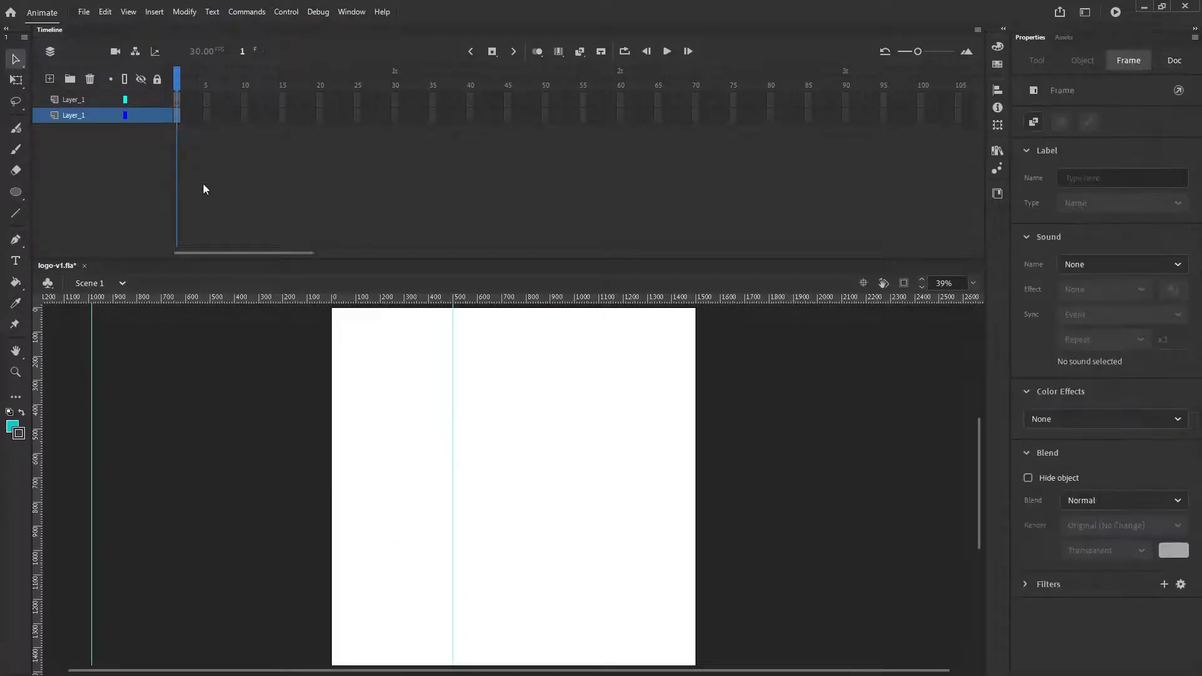
# Step: Paste the octopus head and tentacles in place on the lower layer and nudge the middle tentacle to about X 144, Y 609
pyautogui.hotkey('ctrl', 'shift', 'v')
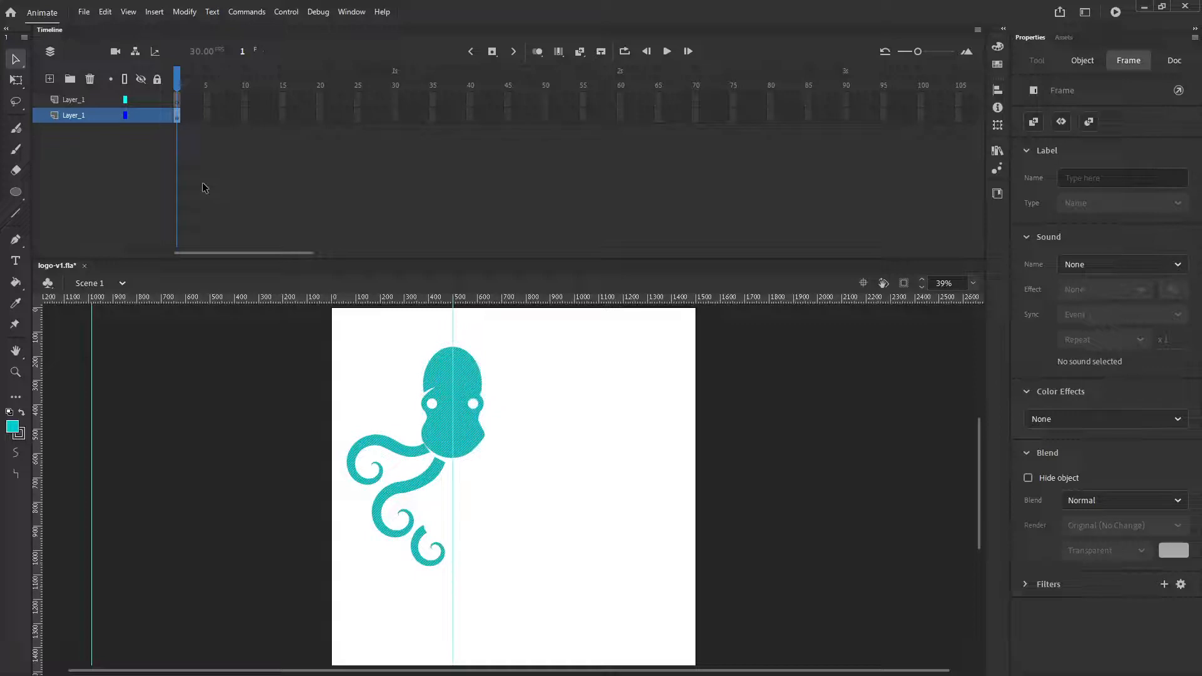
pyautogui.click(330, 382)
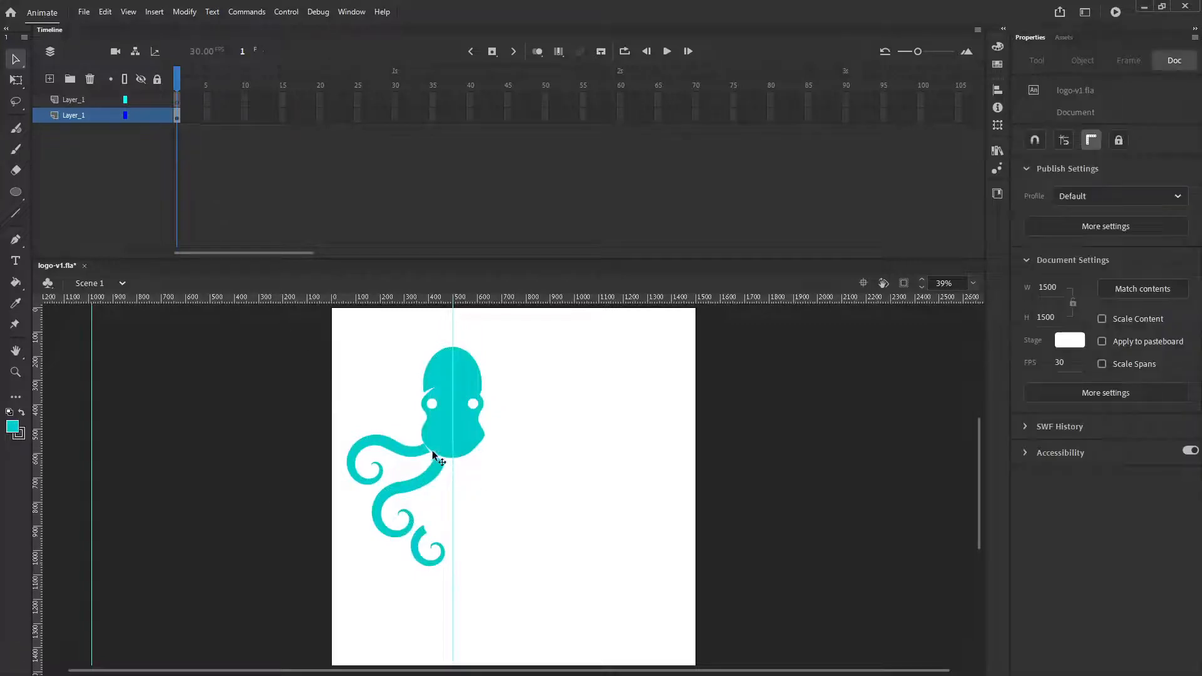
pyautogui.click(385, 494)
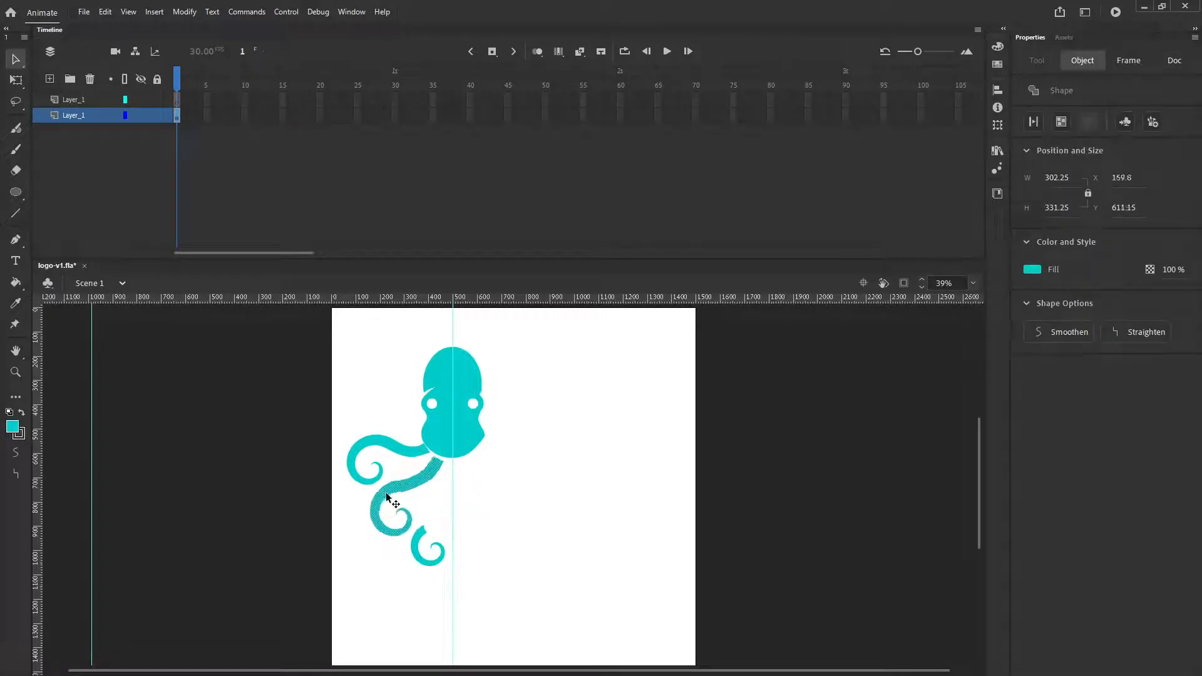
pyautogui.press('Up')
pyautogui.press('Left')
pyautogui.press('Left')
pyautogui.press('Left')
pyautogui.press('Left')
pyautogui.press('Left')
pyautogui.press('Left')
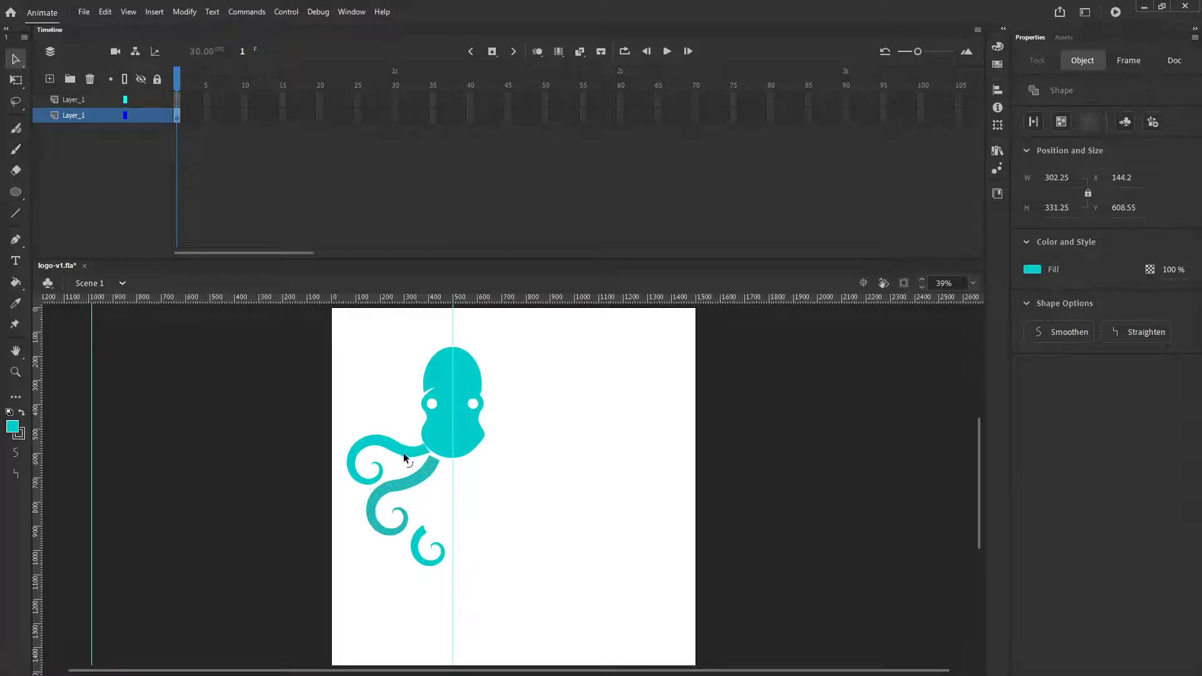
# Step: Nudge the uppermost tentacle slightly outward from the head, to about X 46, Y 522
pyautogui.click(402, 452)
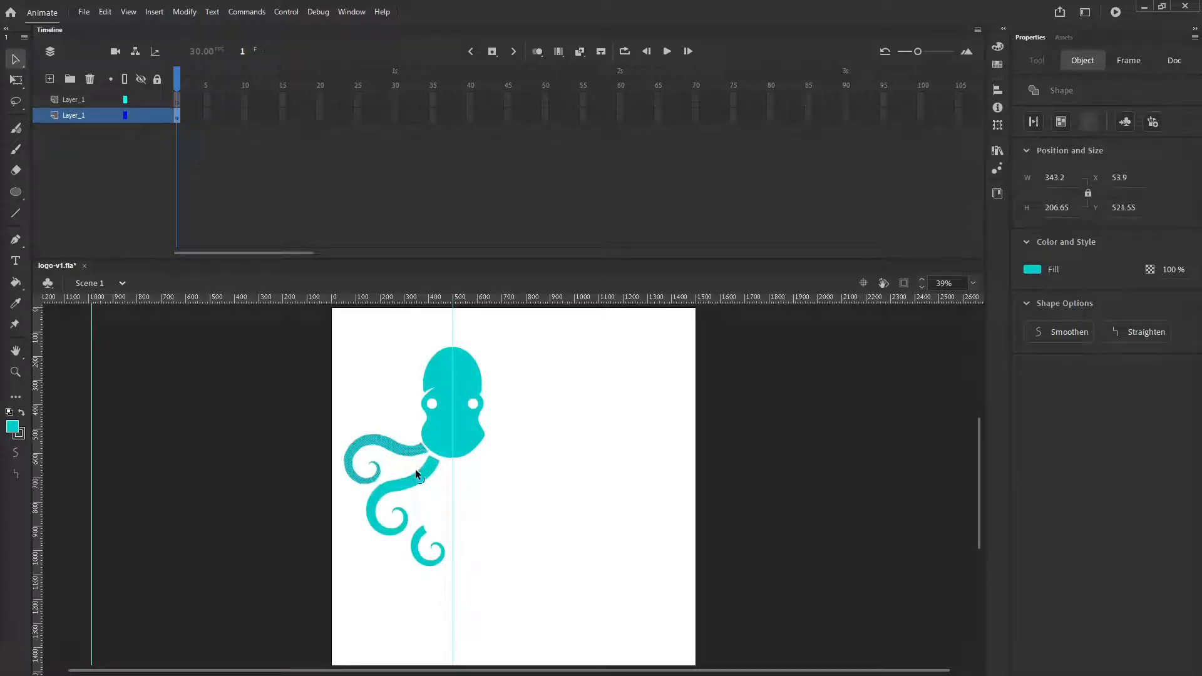
pyautogui.press('Left')
pyautogui.press('Left')
pyautogui.press('Left')
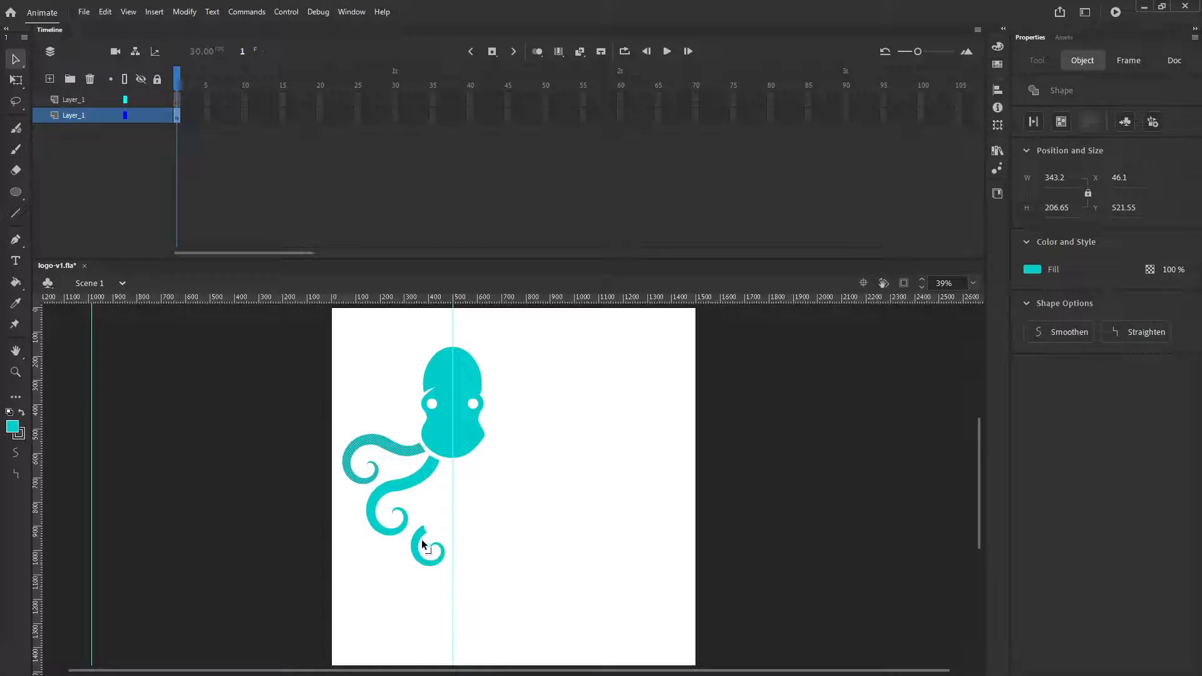
# Step: Nudge the short lowest tentacle slightly upward, to about X 325, Y 887
pyautogui.click(424, 545)
pyautogui.press('Up')
pyautogui.press('Up')
pyautogui.press('Up')
pyautogui.press('Up')
pyautogui.press('Up')
pyautogui.press('Up')
pyautogui.press('Up')
pyautogui.press('Up')
pyautogui.press('Up')
pyautogui.press('Up')
pyautogui.press('Up')
pyautogui.press('Up')
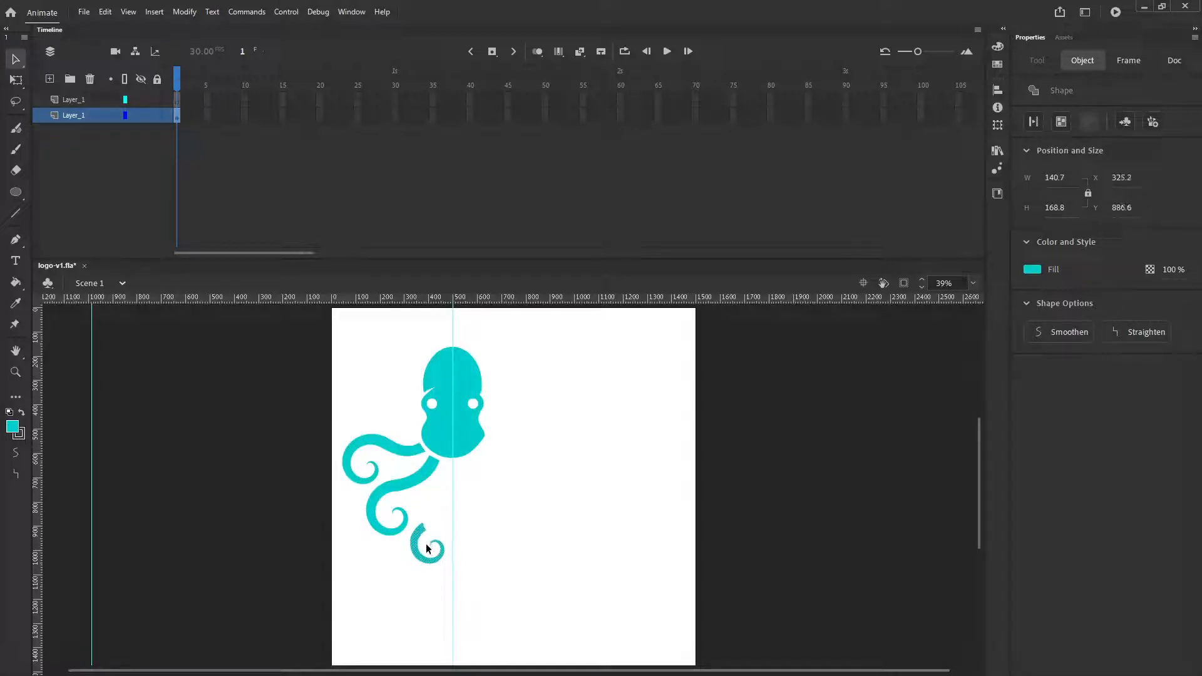
# Step: Outline the short lowest tentacle with a thin 0.1 stroke using the Ink Bottle tool
pyautogui.click(16, 214)
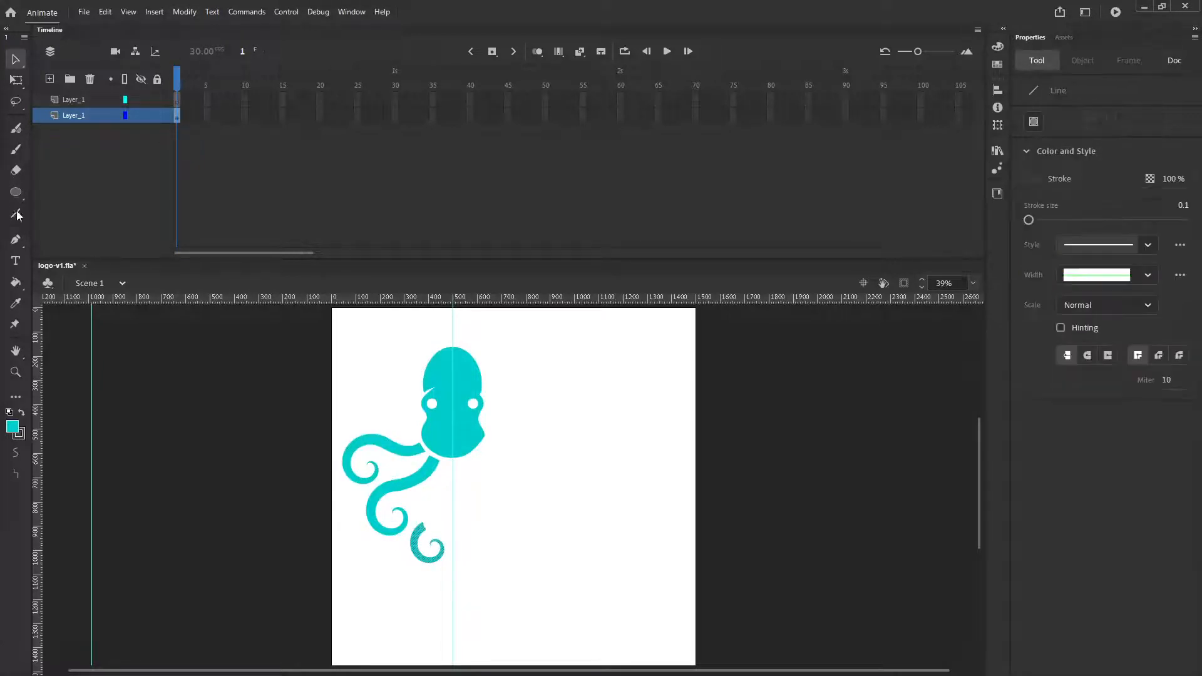
pyautogui.click(15, 282)
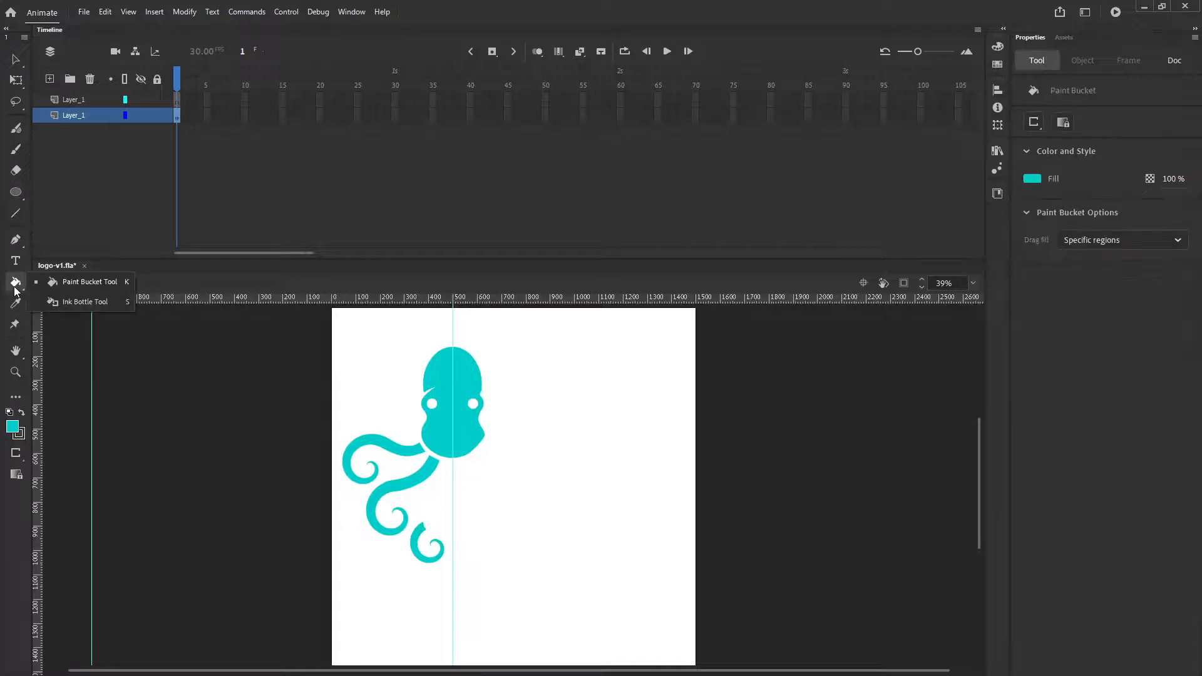
pyautogui.click(49, 301)
pyautogui.click(421, 550)
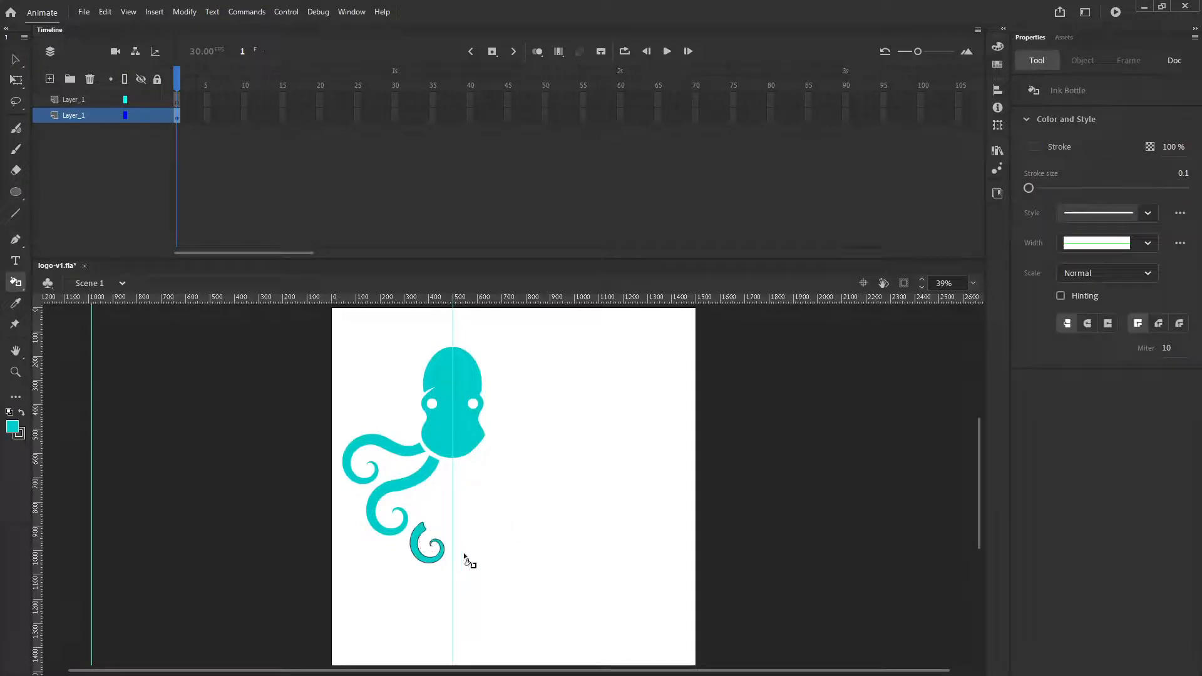
# Step: Frame a close view of the space between the outlined lowest tentacle's blunt end and the underside of the head
pyautogui.click(16, 372)
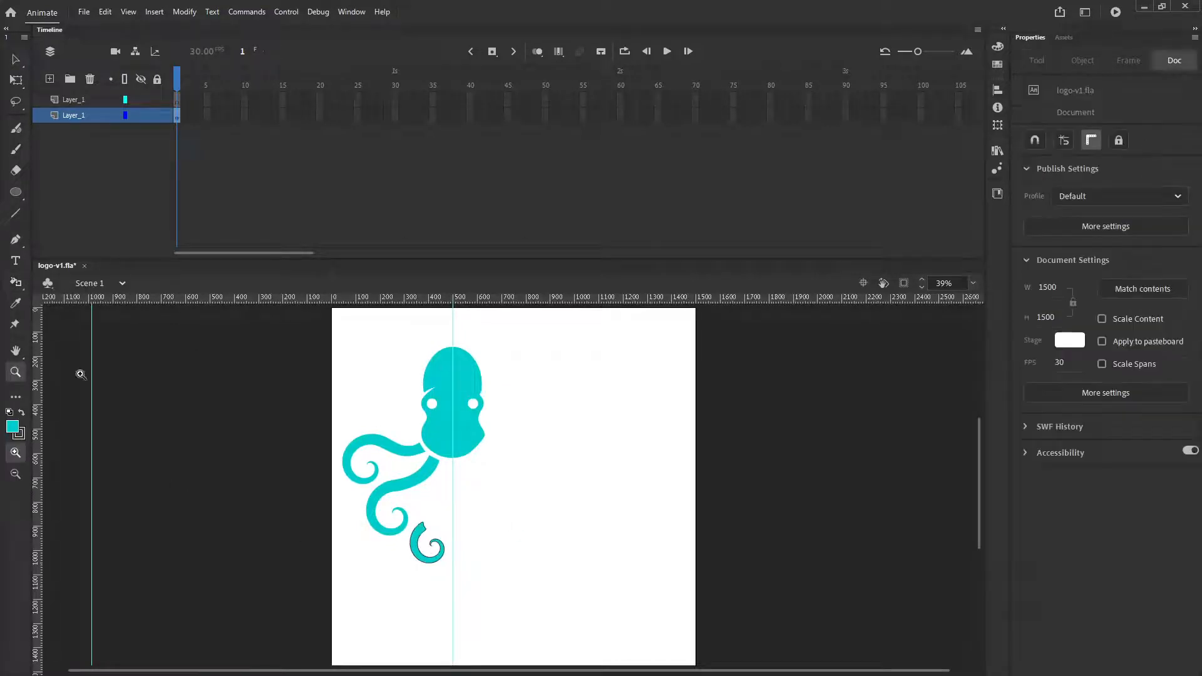
pyautogui.click(422, 540)
pyautogui.click(510, 495)
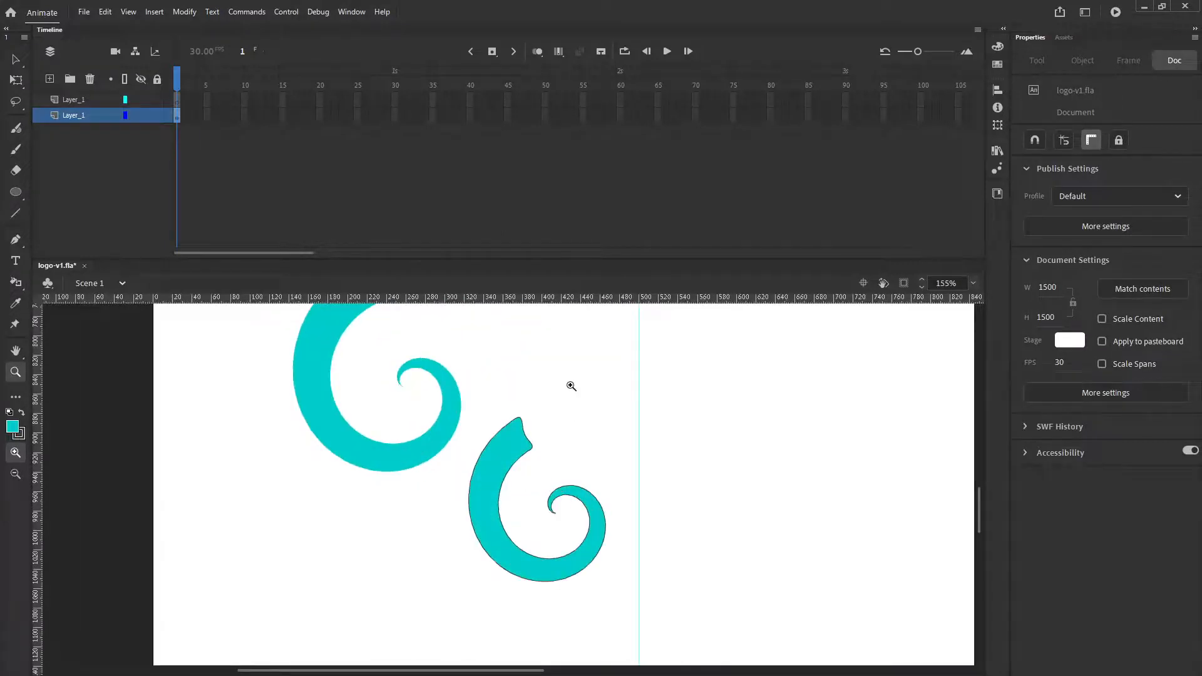
pyautogui.moveTo(571, 386); pyautogui.dragTo(416, 519)
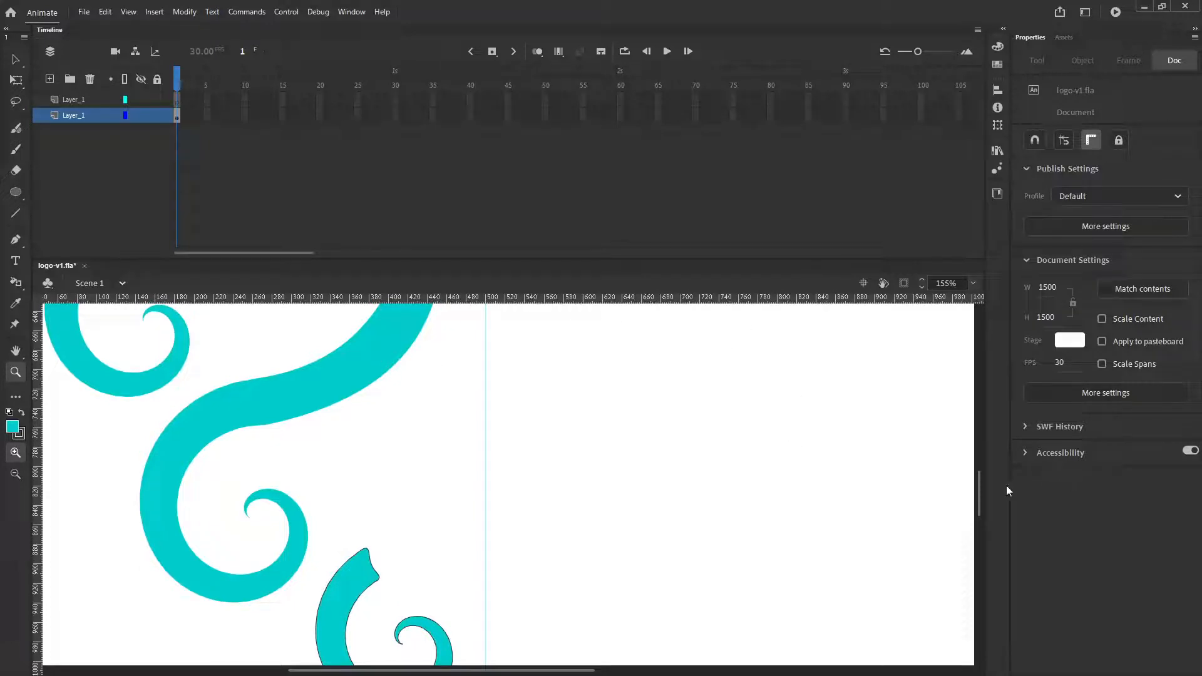
pyautogui.moveTo(980, 490)
pyautogui.mouseDown()
pyautogui.moveTo(975, 451)
pyautogui.moveTo(979, 474)
pyautogui.mouseUp()
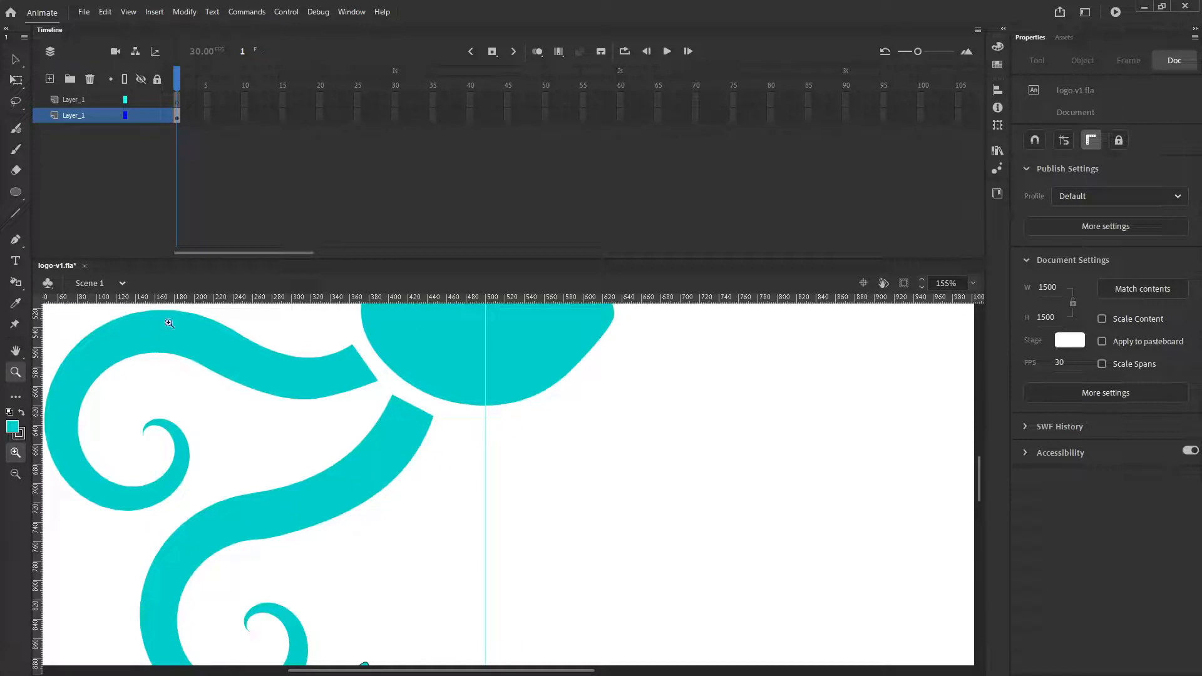
# Step: Draw a line from the small curl's upper corner to just below the head and bend it into a curve bulging outward
pyautogui.click(972, 283)
pyautogui.click(998, 312)
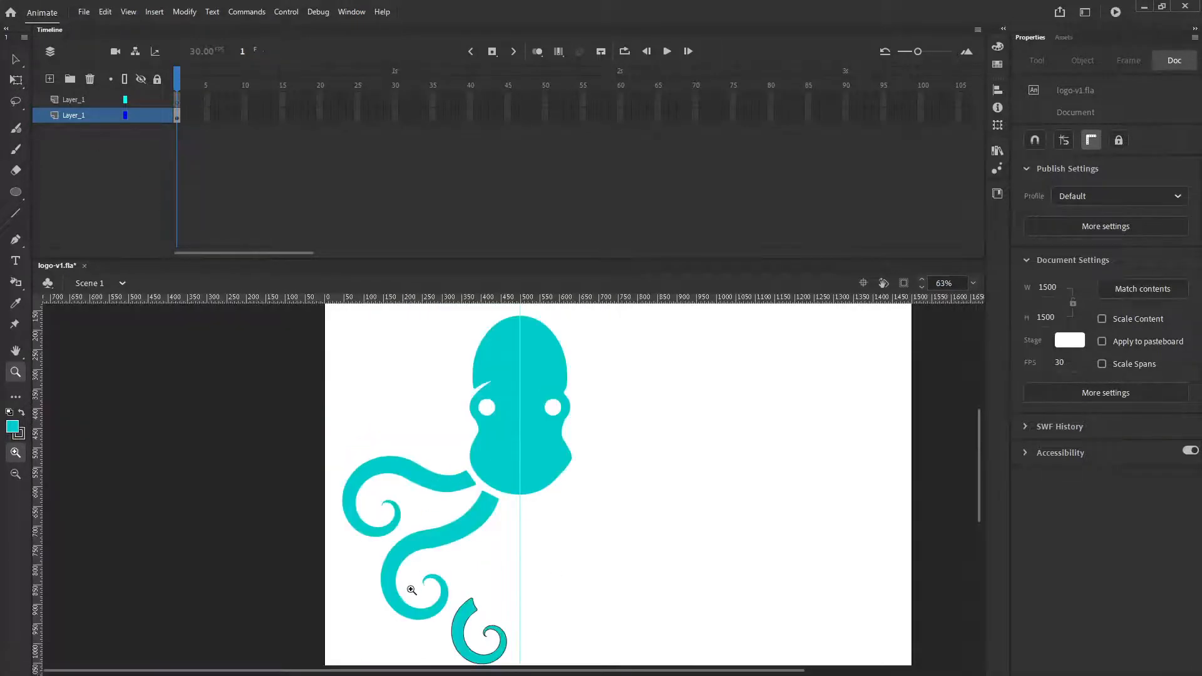
pyautogui.click(16, 214)
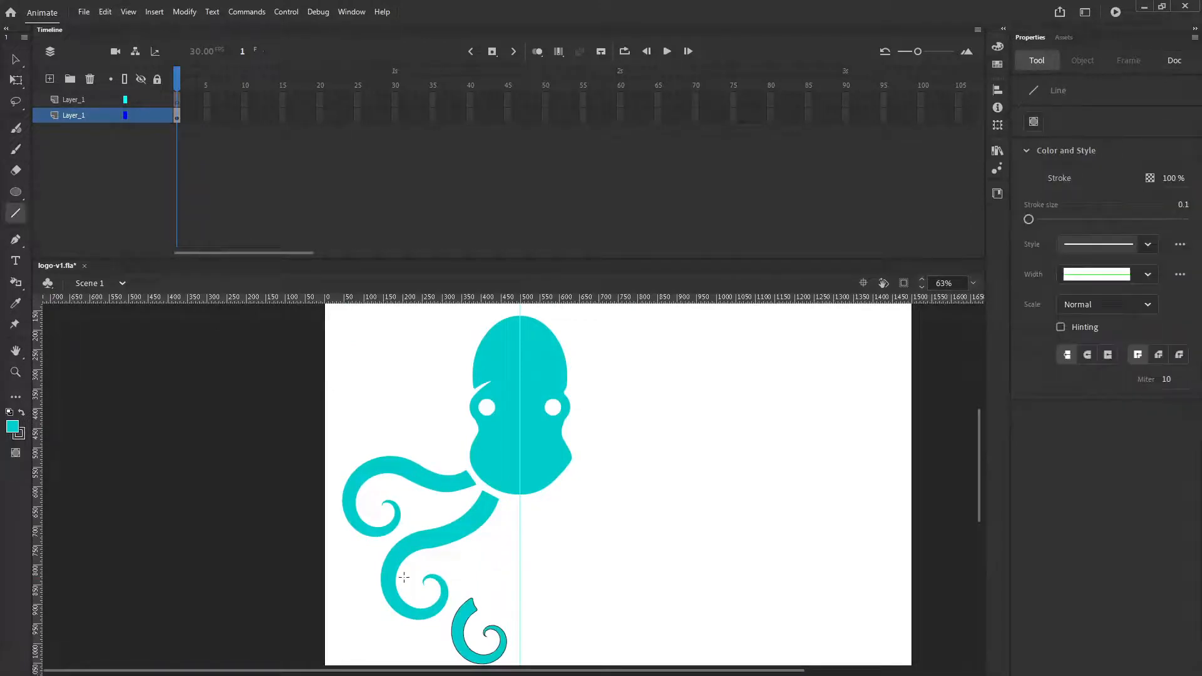
pyautogui.moveTo(469, 598); pyautogui.dragTo(542, 496)
pyautogui.click(15, 59)
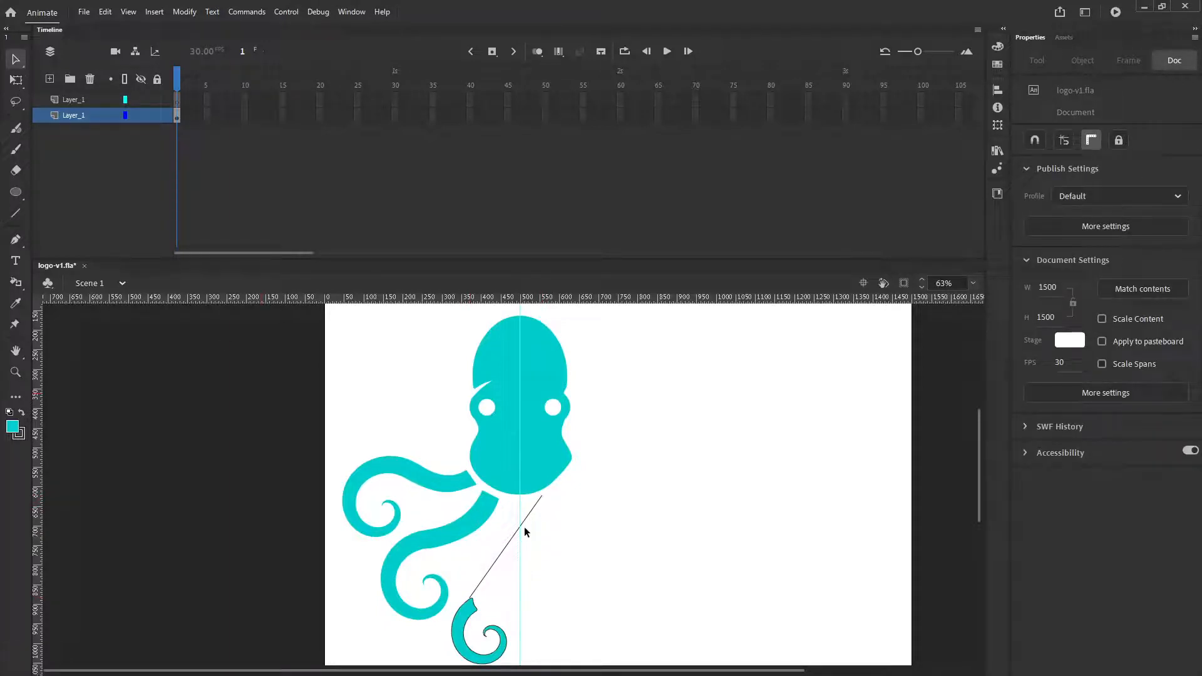
pyautogui.moveTo(527, 523); pyautogui.dragTo(583, 530)
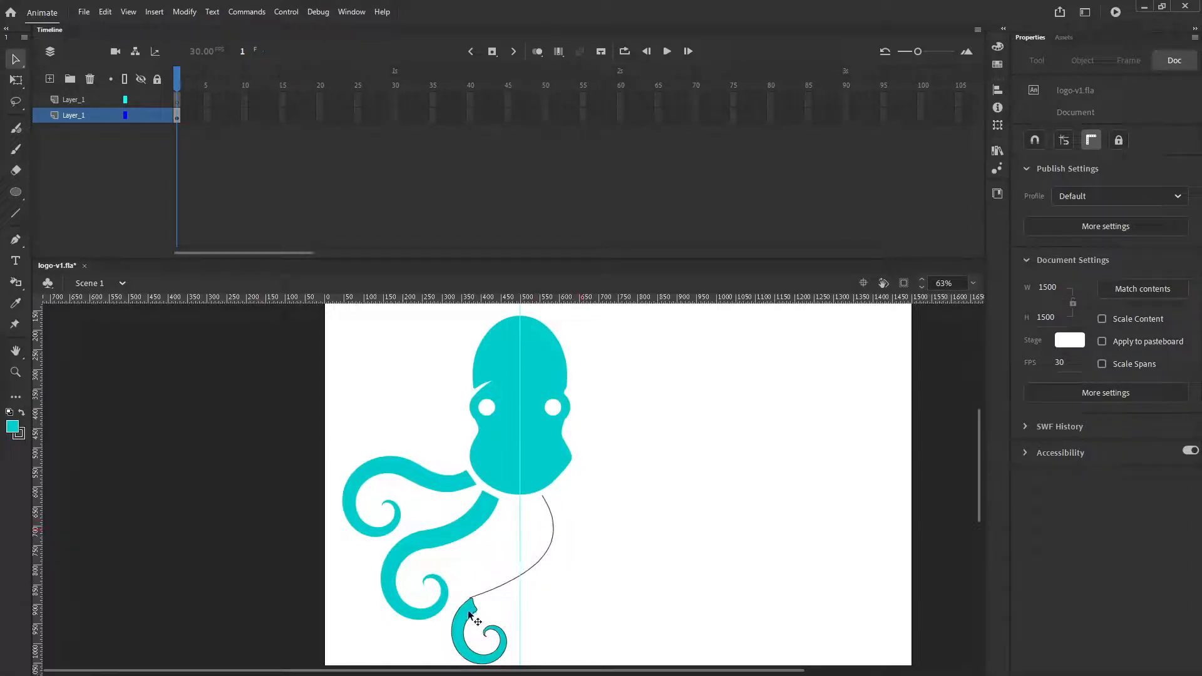
# Step: Draw two crossing straight lines for the tentacle's outer edge, one from the curl's inner corner and one from below the head
pyautogui.click(16, 213)
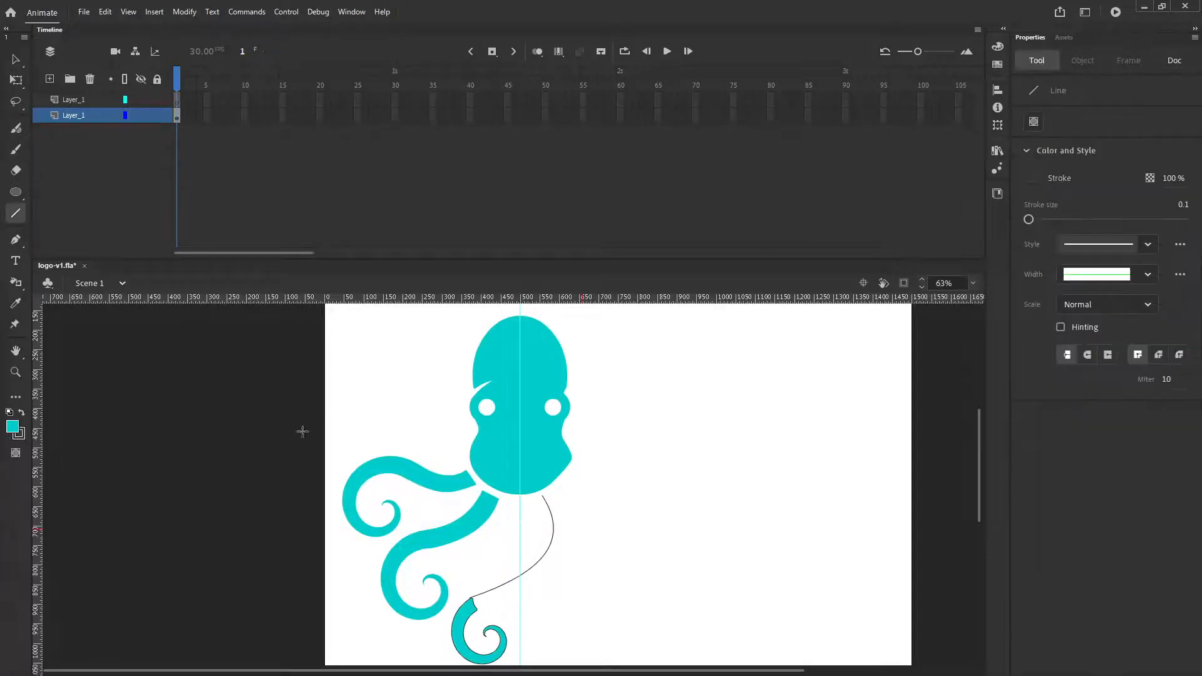
pyautogui.moveTo(473, 610); pyautogui.dragTo(610, 544)
pyautogui.moveTo(557, 486); pyautogui.dragTo(610, 550)
pyautogui.click(16, 62)
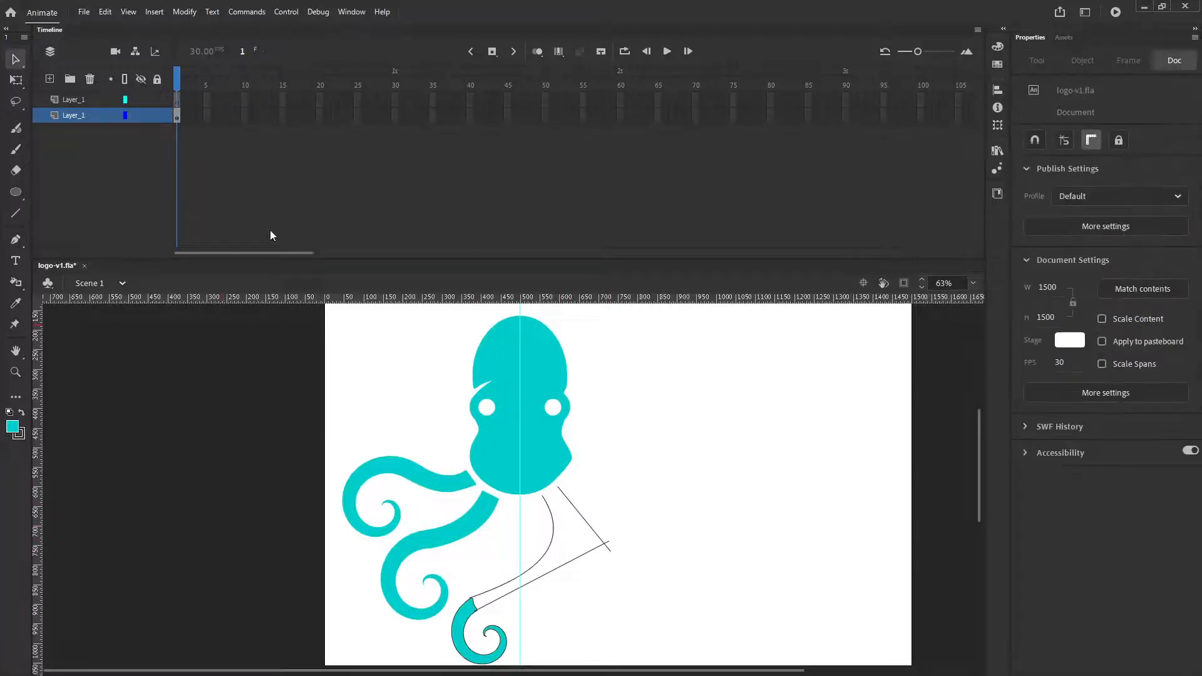
# Step: Trim the overhanging ends where the two outer lines cross and bend them into a curve running parallel to the first edge
pyautogui.click(608, 543)
pyautogui.press('Delete')
pyautogui.click(609, 550)
pyautogui.press('Delete')
pyautogui.moveTo(570, 564); pyautogui.dragTo(556, 590)
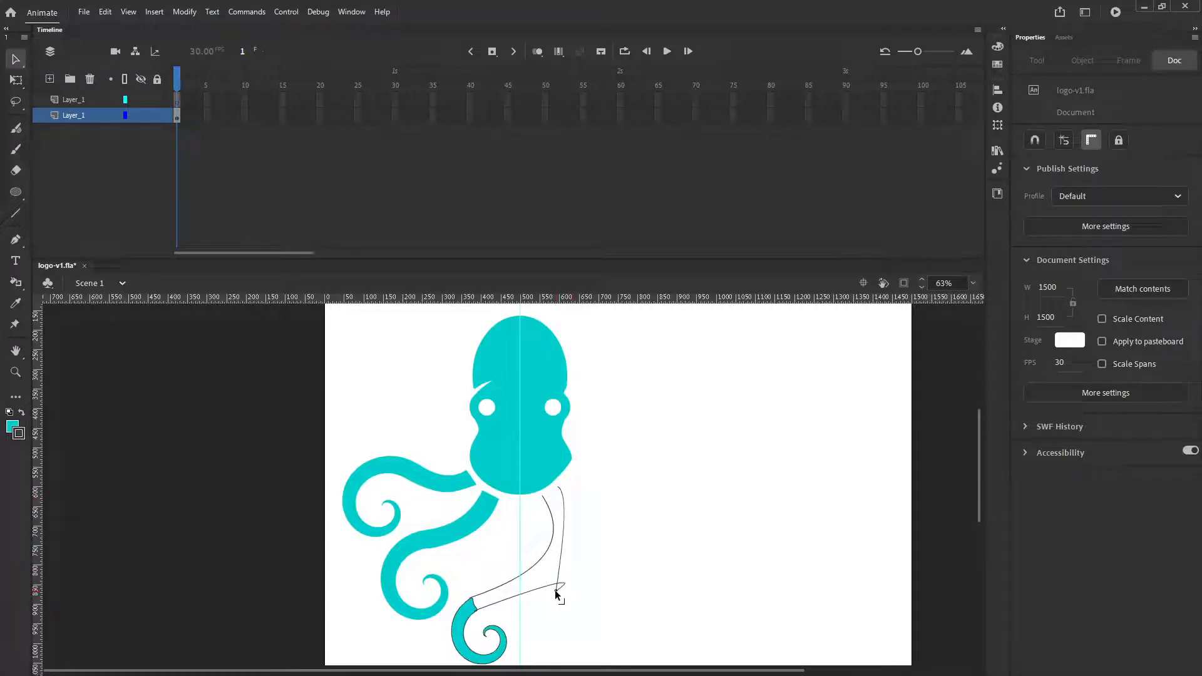
pyautogui.click(561, 588)
pyautogui.click(554, 590)
pyautogui.click(558, 589)
pyautogui.click(557, 584)
pyautogui.moveTo(559, 580); pyautogui.dragTo(567, 561)
pyautogui.moveTo(569, 562); pyautogui.dragTo(562, 565)
pyautogui.moveTo(552, 575); pyautogui.dragTo(559, 565)
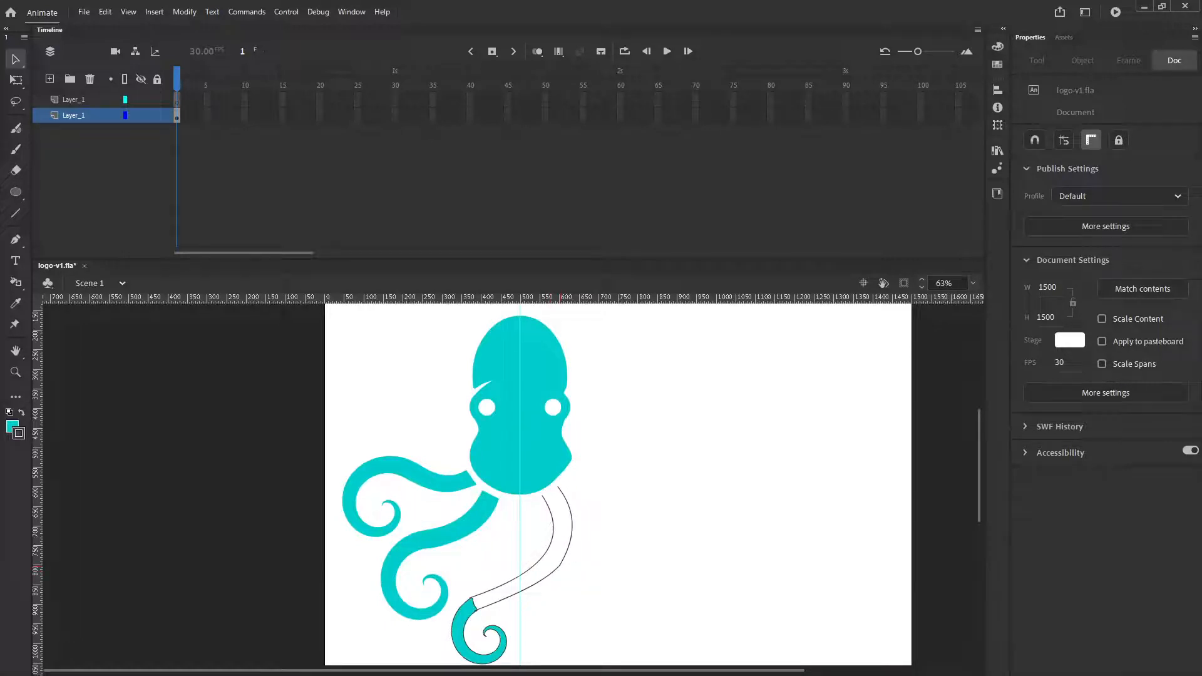
# Step: Move the lower ends of both tentacle edge lines onto the corners of the filled curl to close the joint
pyautogui.click(16, 372)
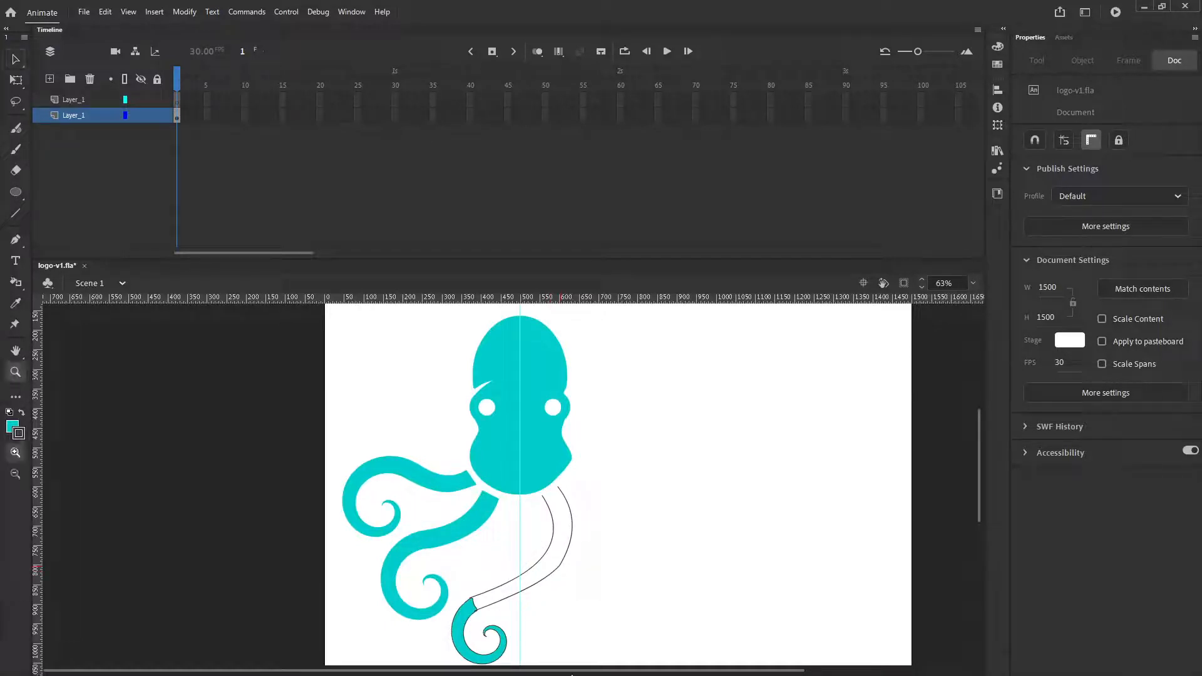
pyautogui.click(483, 613)
pyautogui.click(515, 459)
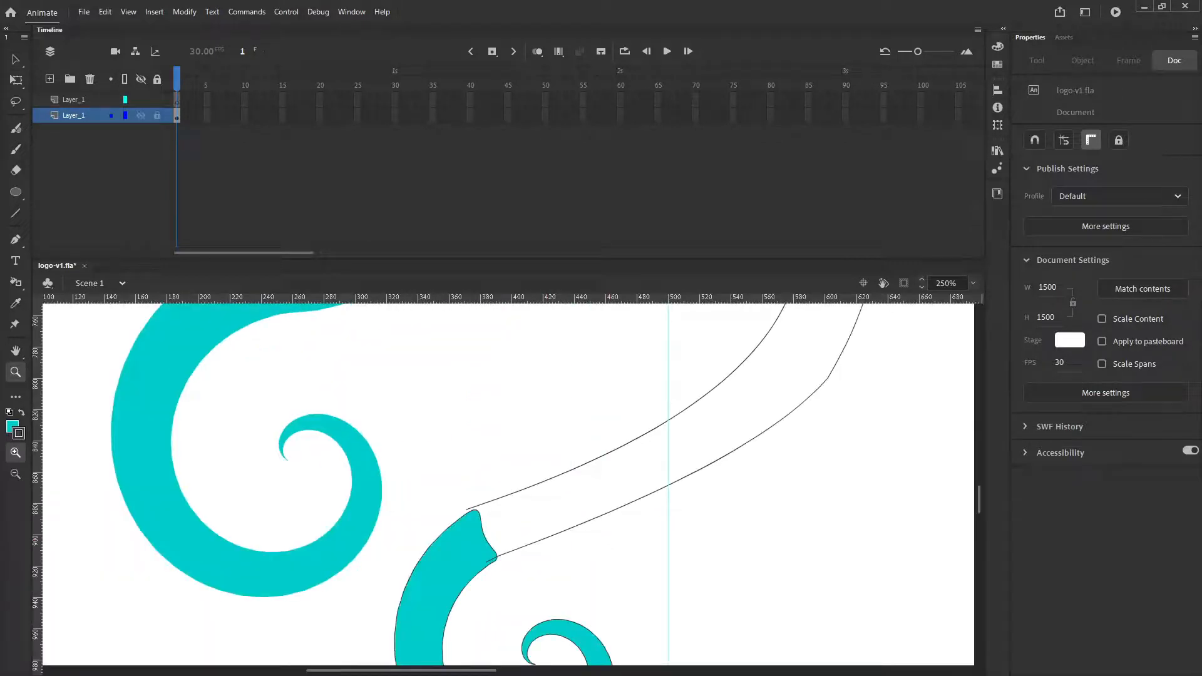
pyautogui.click(17, 61)
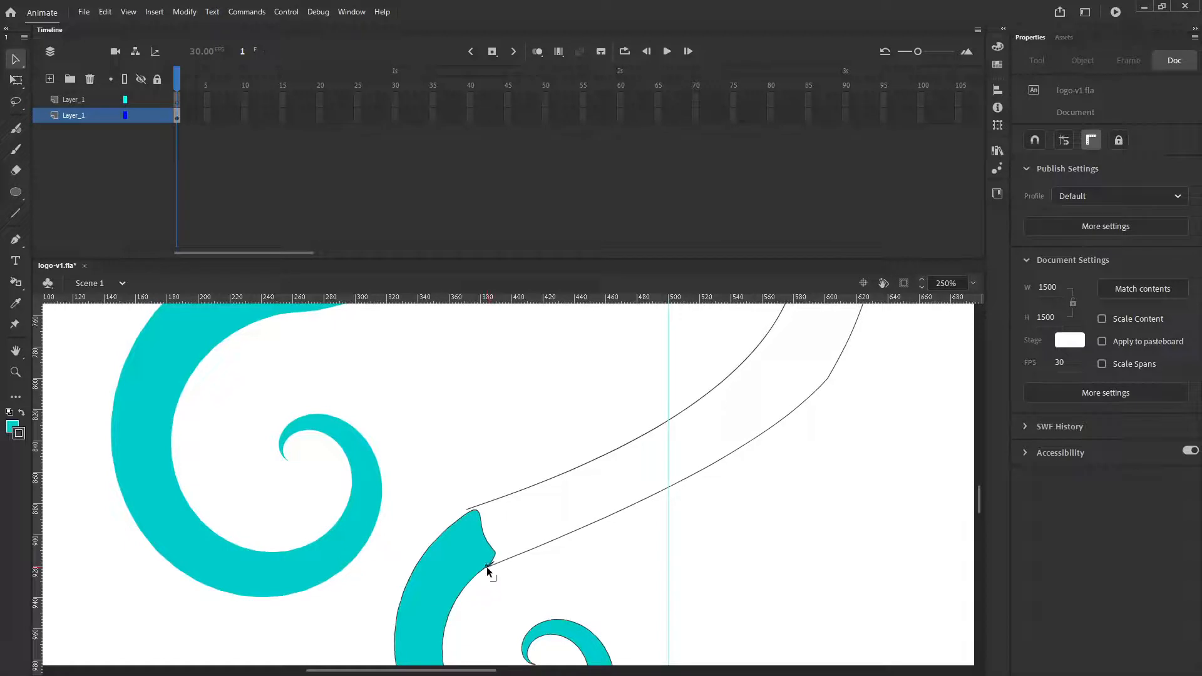
pyautogui.moveTo(468, 508); pyautogui.dragTo(473, 510)
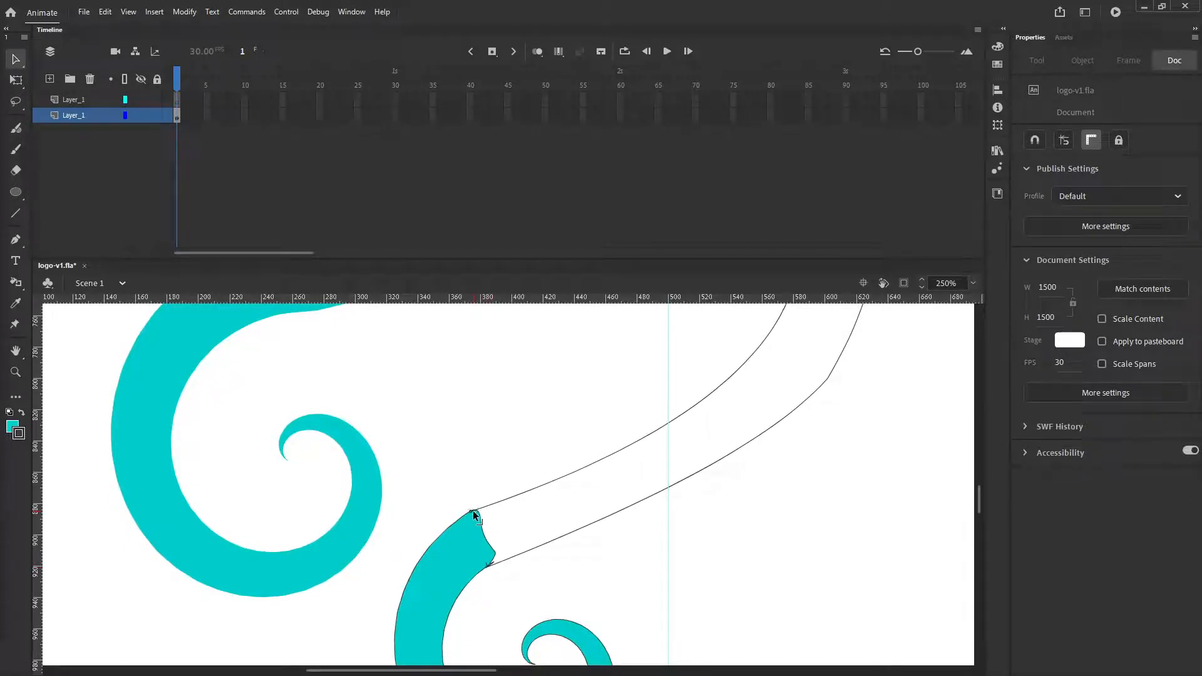
# Step: Close the tentacle outline below the head with a slanted line and fill the enclosed area with the teal colour
pyautogui.click(475, 533)
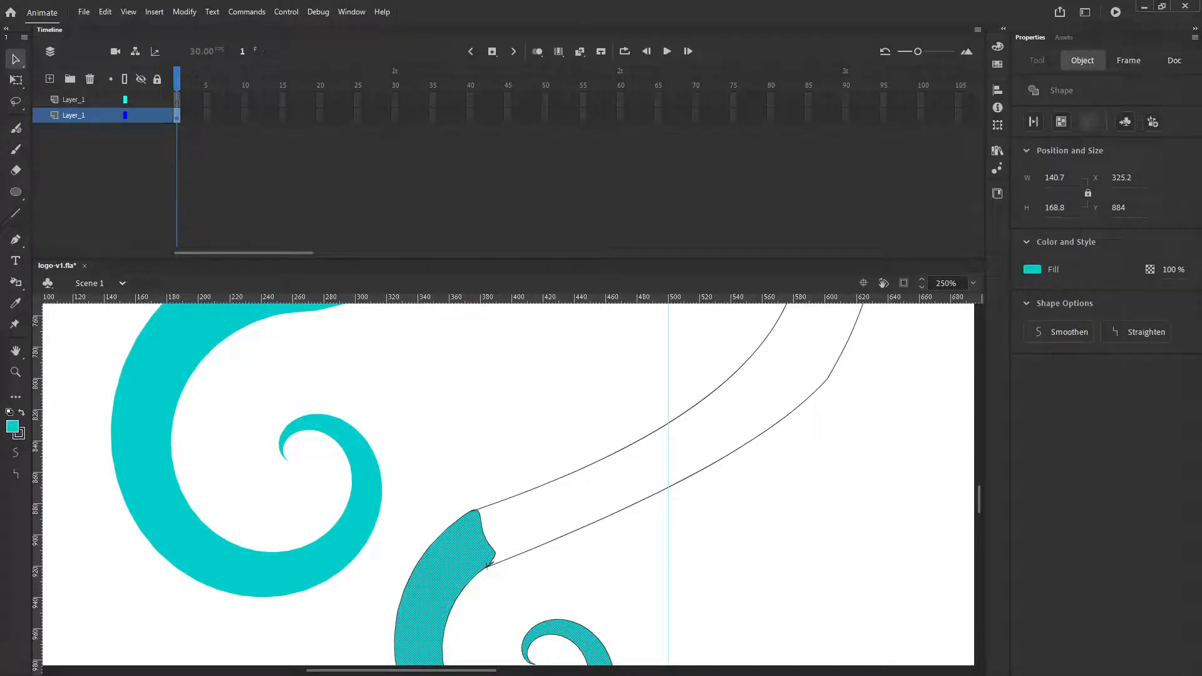
pyautogui.click(16, 284)
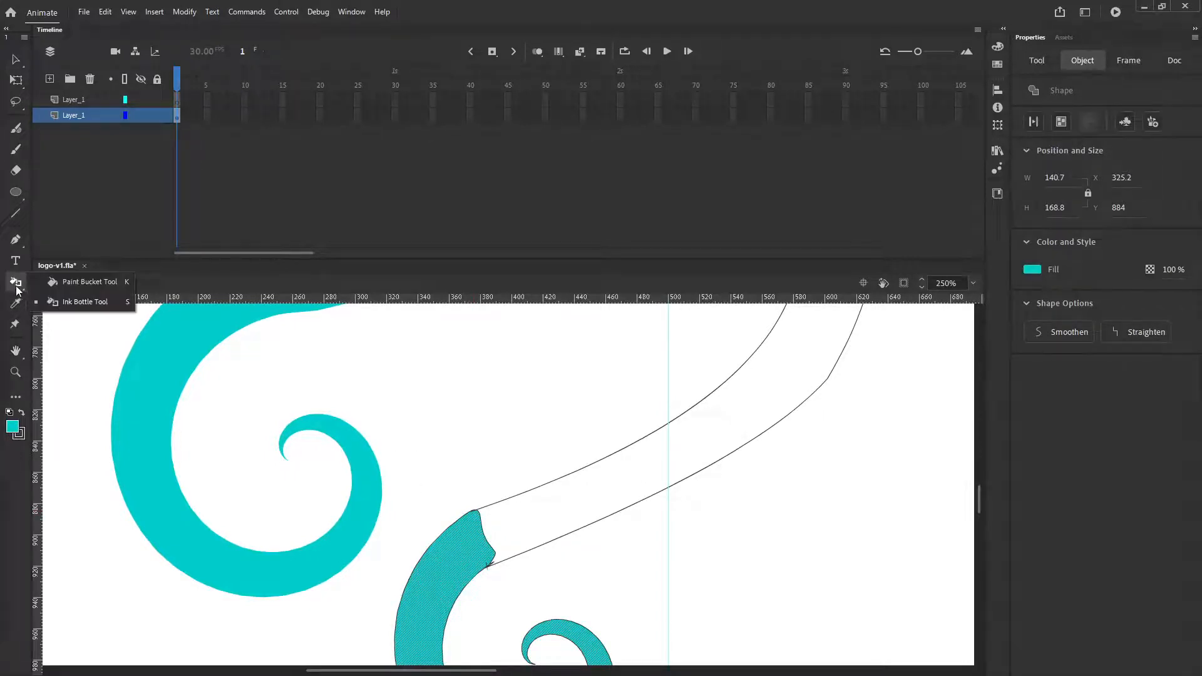
pyautogui.click(87, 281)
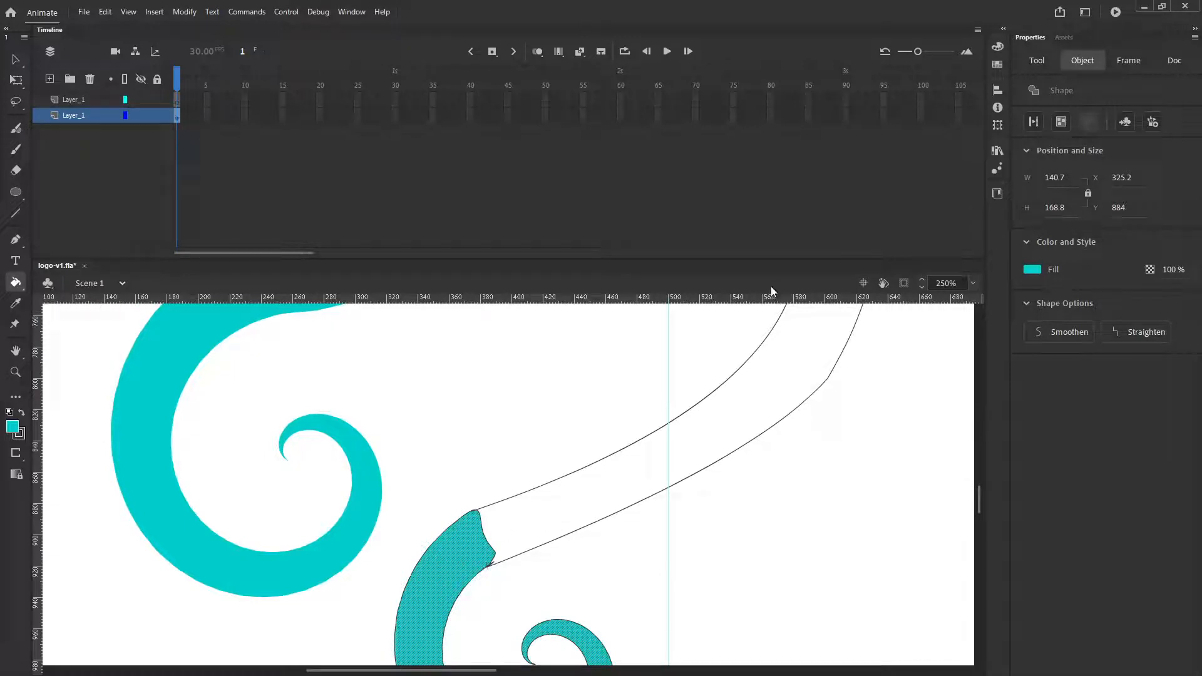
pyautogui.moveTo(978, 499); pyautogui.dragTo(974, 471)
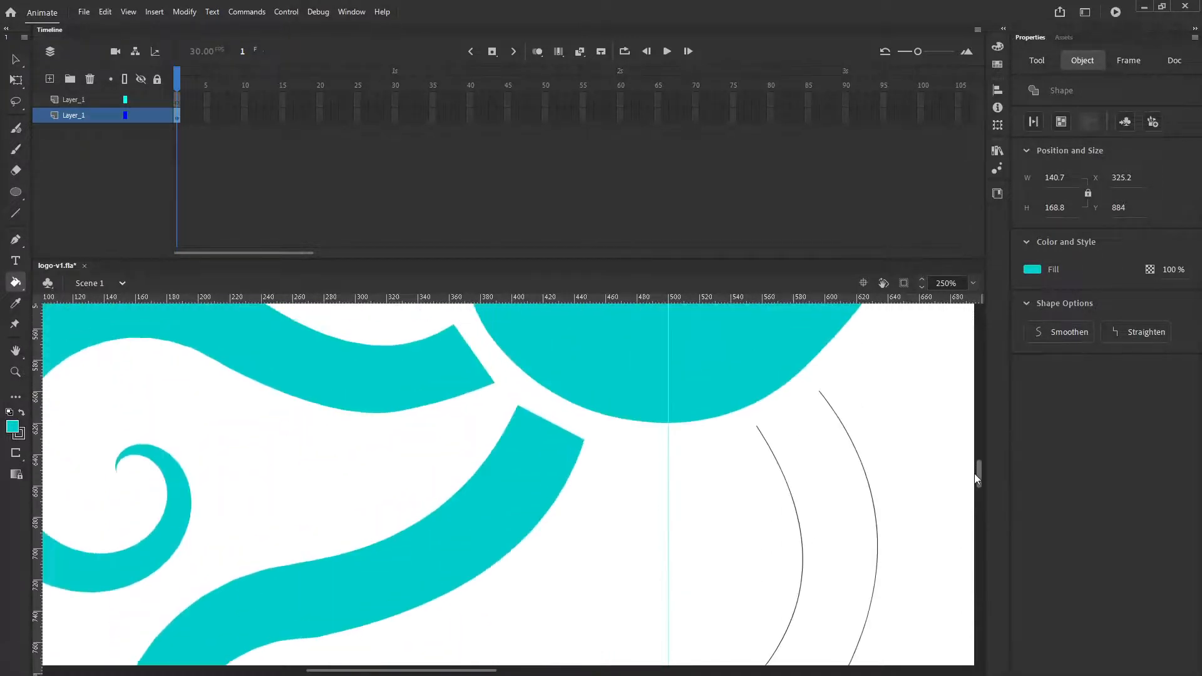
pyautogui.click(15, 215)
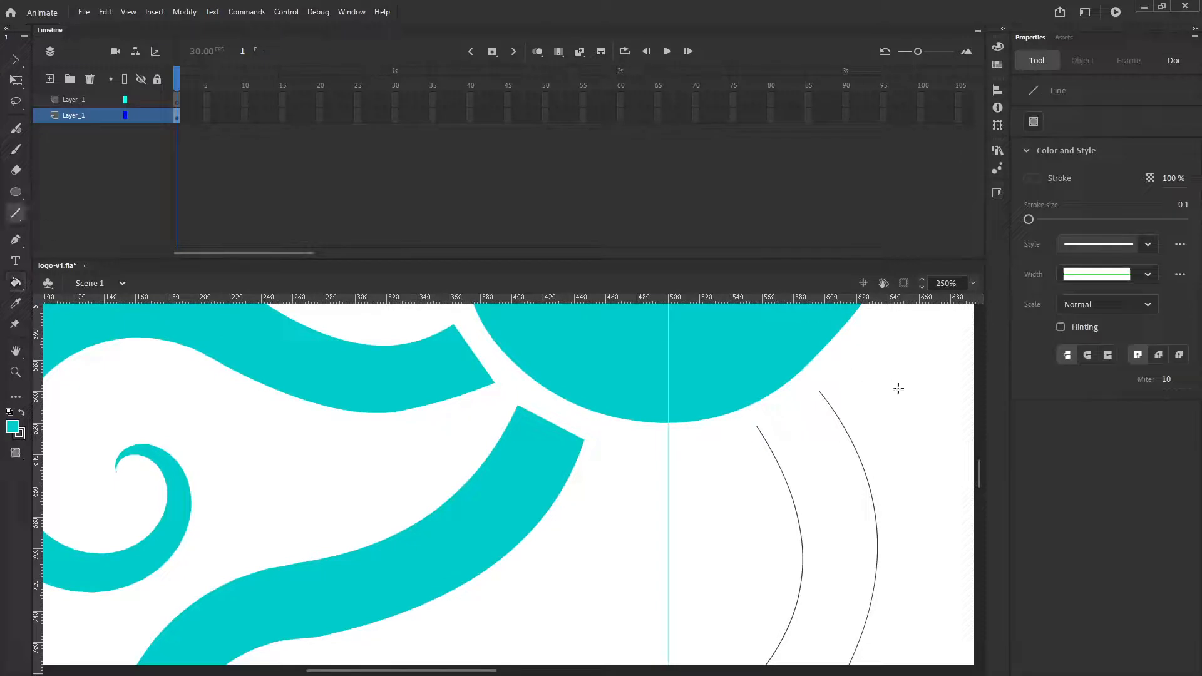
pyautogui.moveTo(850, 381); pyautogui.dragTo(753, 448)
pyautogui.click(16, 282)
pyautogui.click(816, 526)
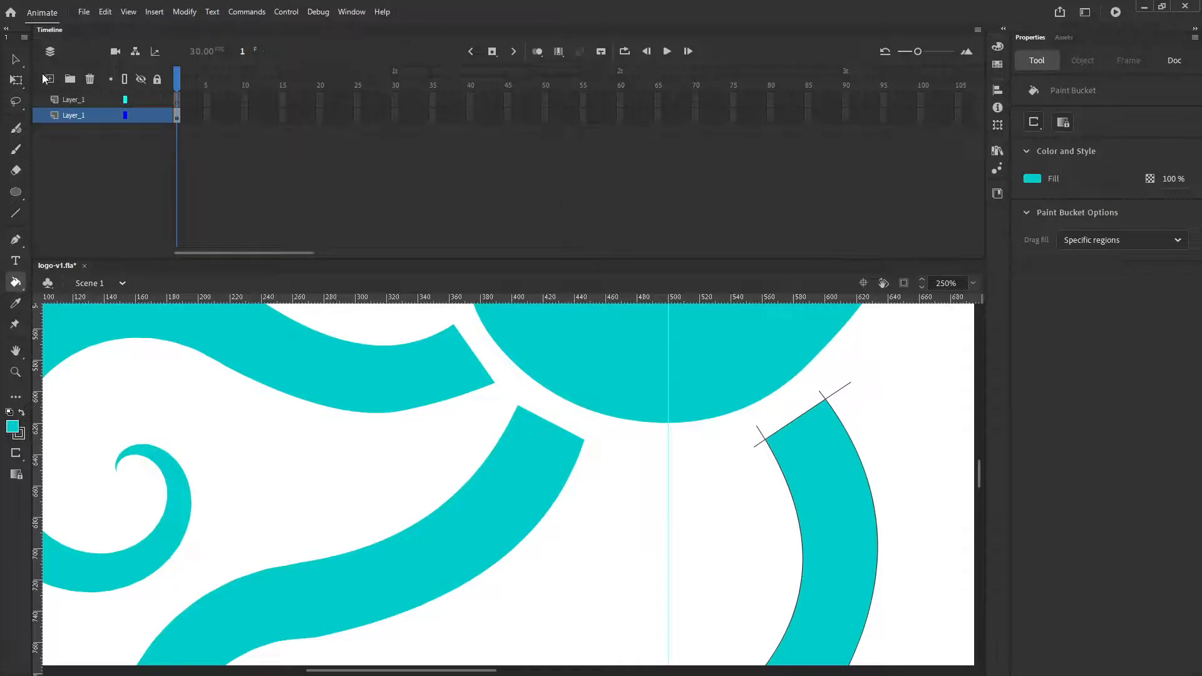
# Step: Select the fills of the head and all three tentacles together and cut them, leaving only the outlines on the stage
pyautogui.click(16, 60)
pyautogui.click(814, 494)
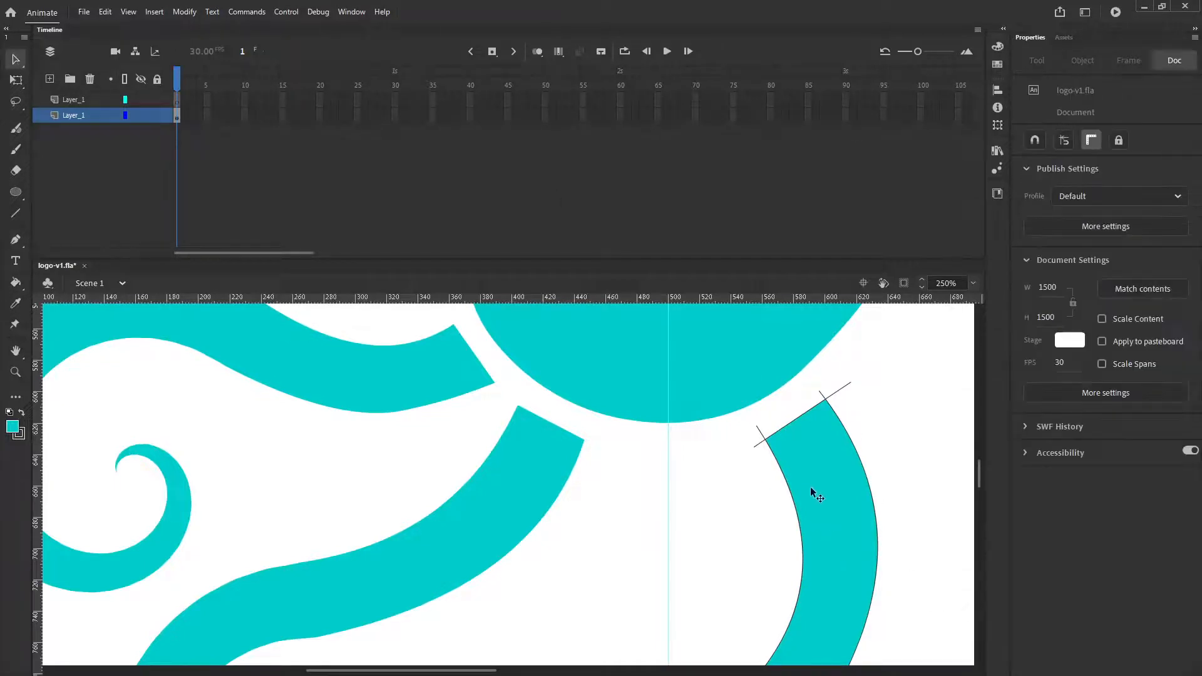
pyautogui.click(732, 332)
pyautogui.click(464, 534)
pyautogui.click(417, 392)
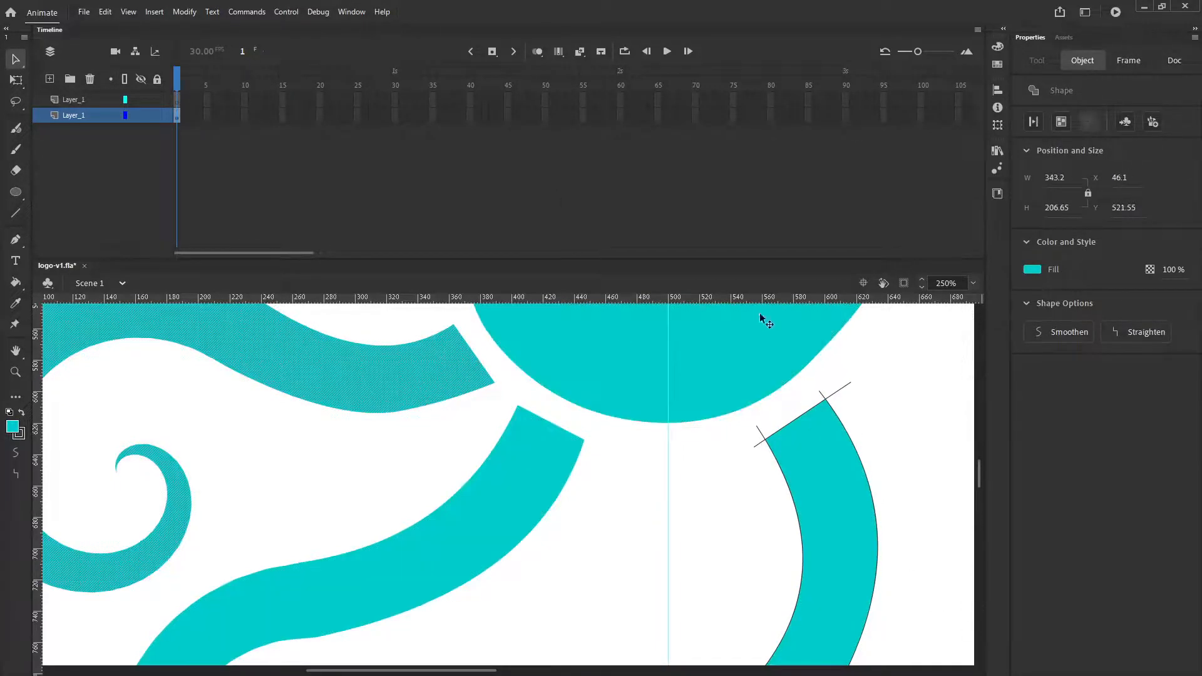
pyautogui.click(971, 284)
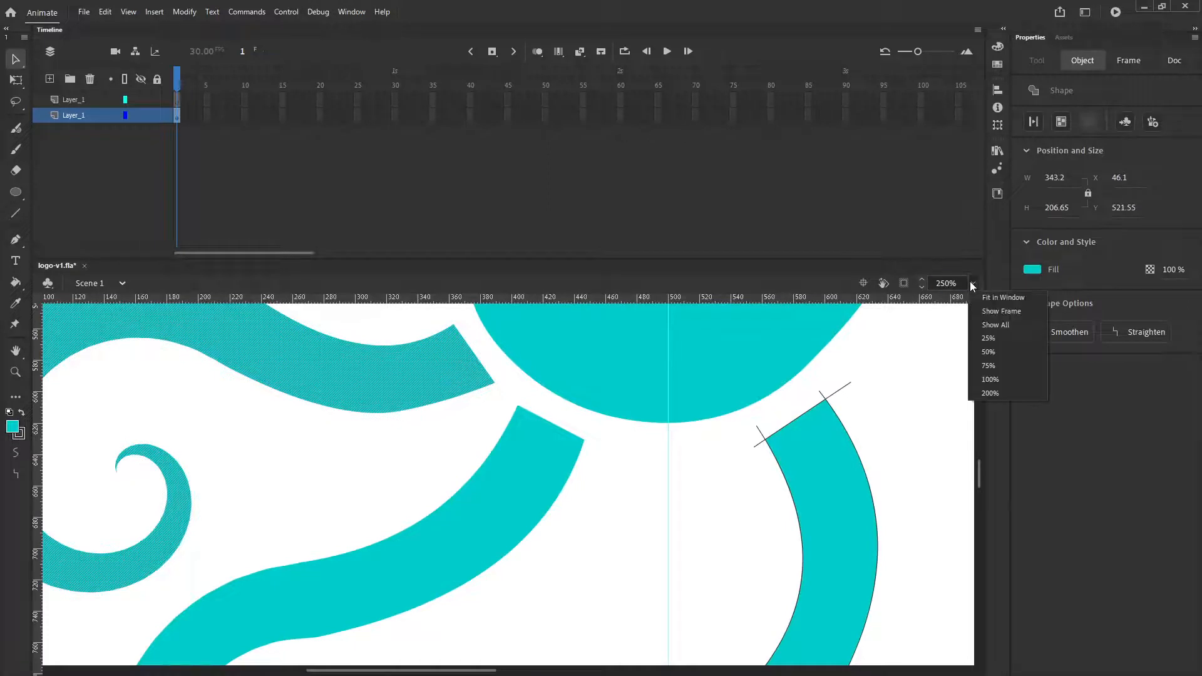
pyautogui.click(994, 325)
pyautogui.click(478, 519)
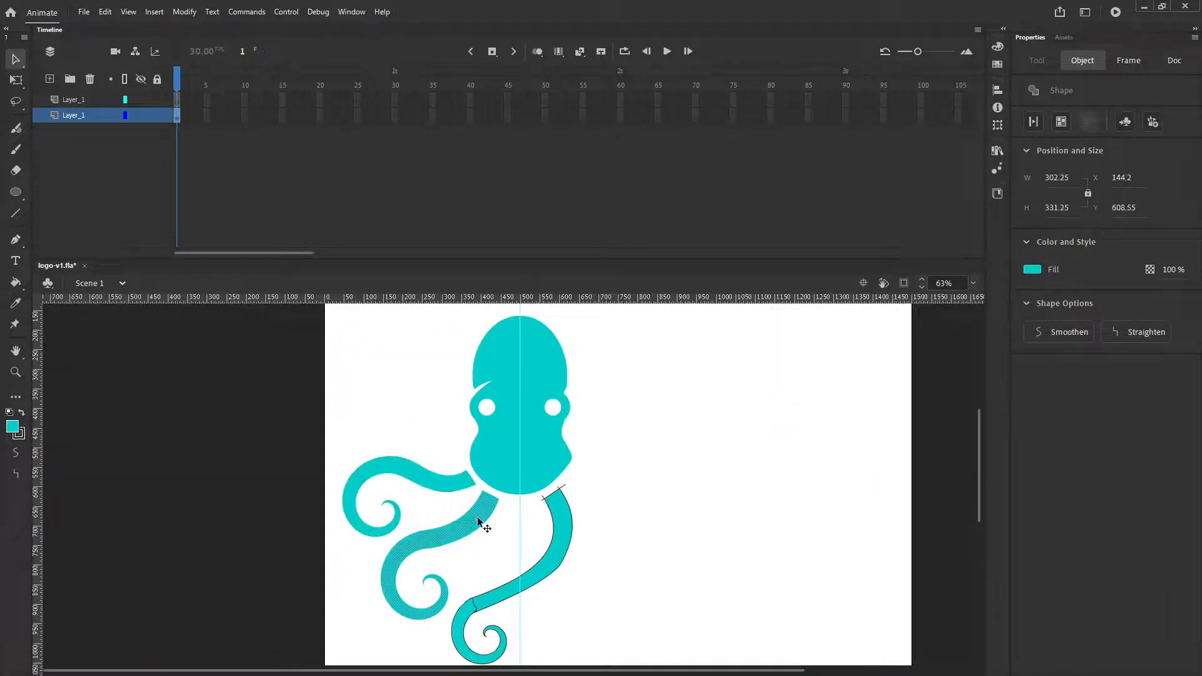
pyautogui.click(461, 633)
pyautogui.keyDown('shift'); pyautogui.click(487, 598); pyautogui.keyUp('shift')
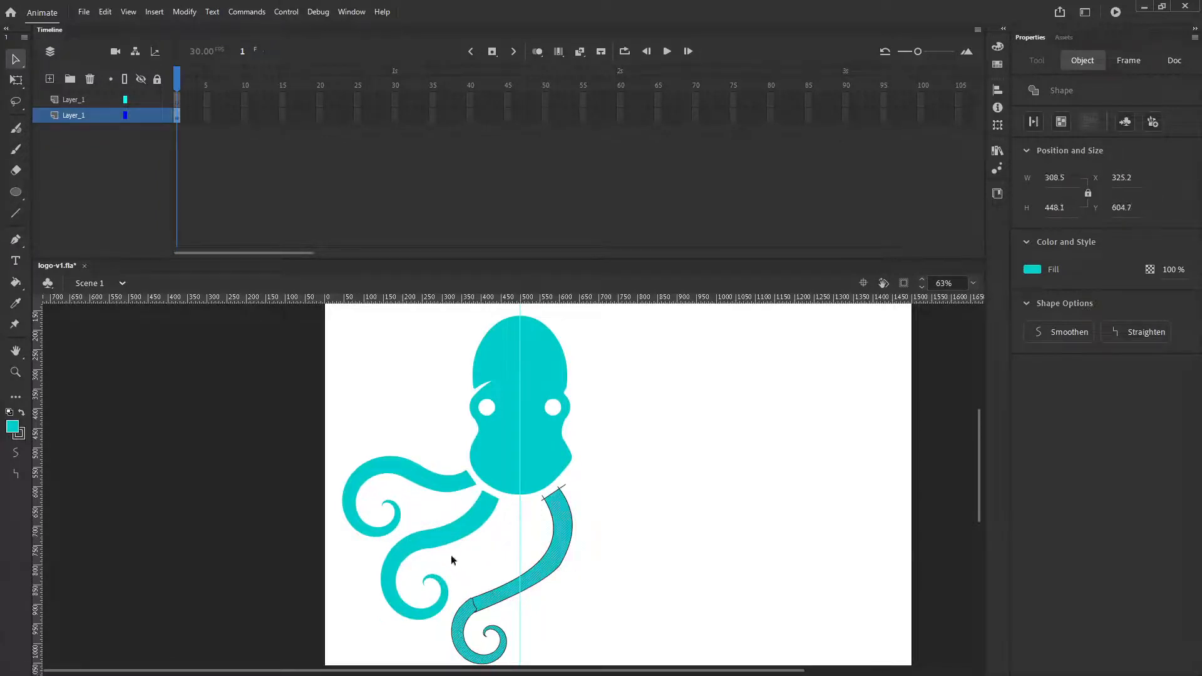
pyautogui.keyDown('shift'); pyautogui.click(445, 535); pyautogui.keyUp('shift')
pyautogui.keyDown('shift'); pyautogui.click(424, 482); pyautogui.keyUp('shift')
pyautogui.keyDown('shift'); pyautogui.click(504, 449); pyautogui.keyUp('shift')
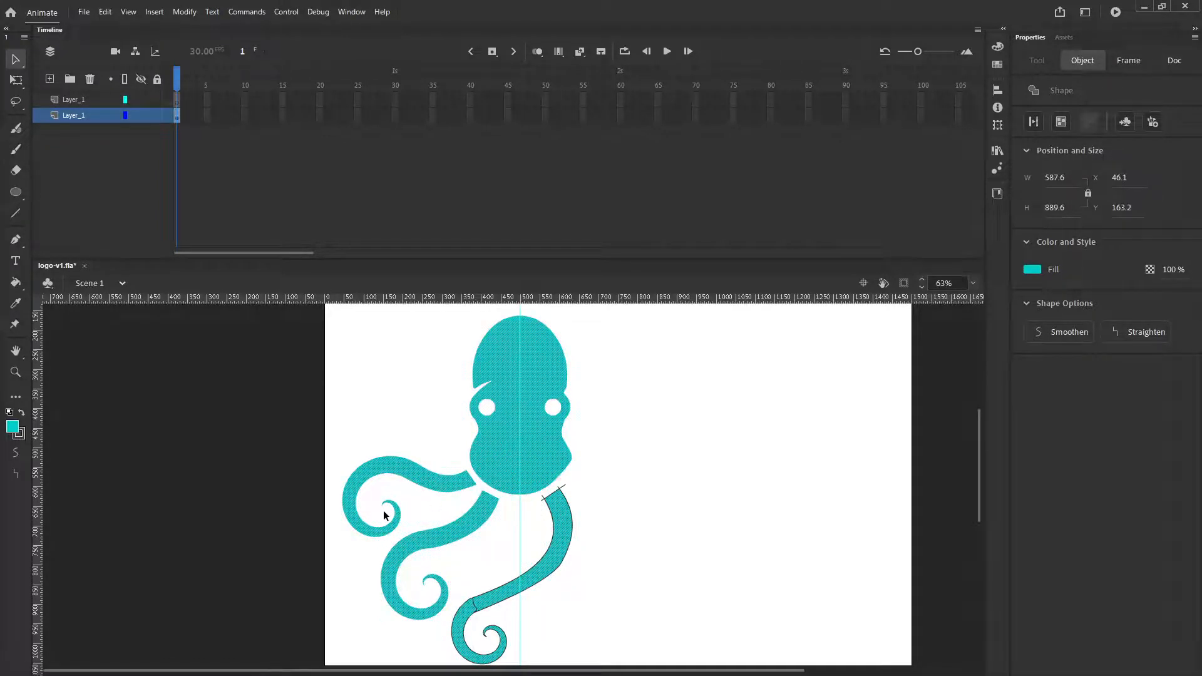
pyautogui.press('Delete')
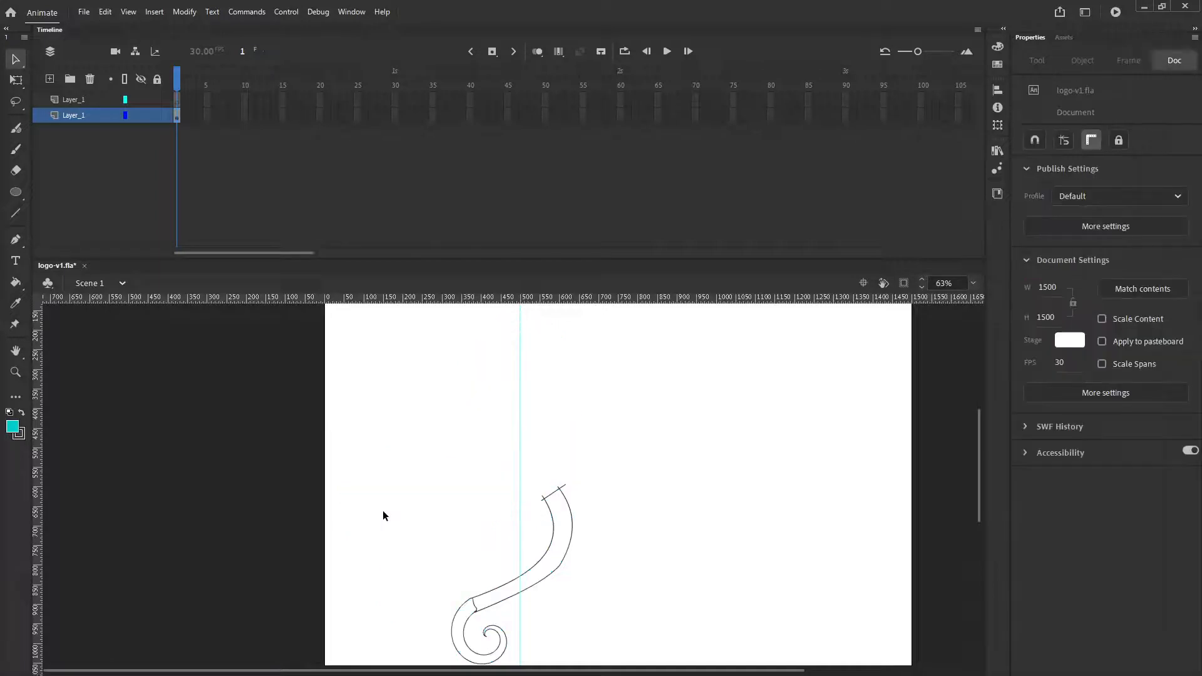
# Step: Delete the leftover tentacle outlines and bring the cut head and tentacle fills back in their original place
pyautogui.moveTo(407, 444); pyautogui.dragTo(623, 666)
pyautogui.press('Delete')
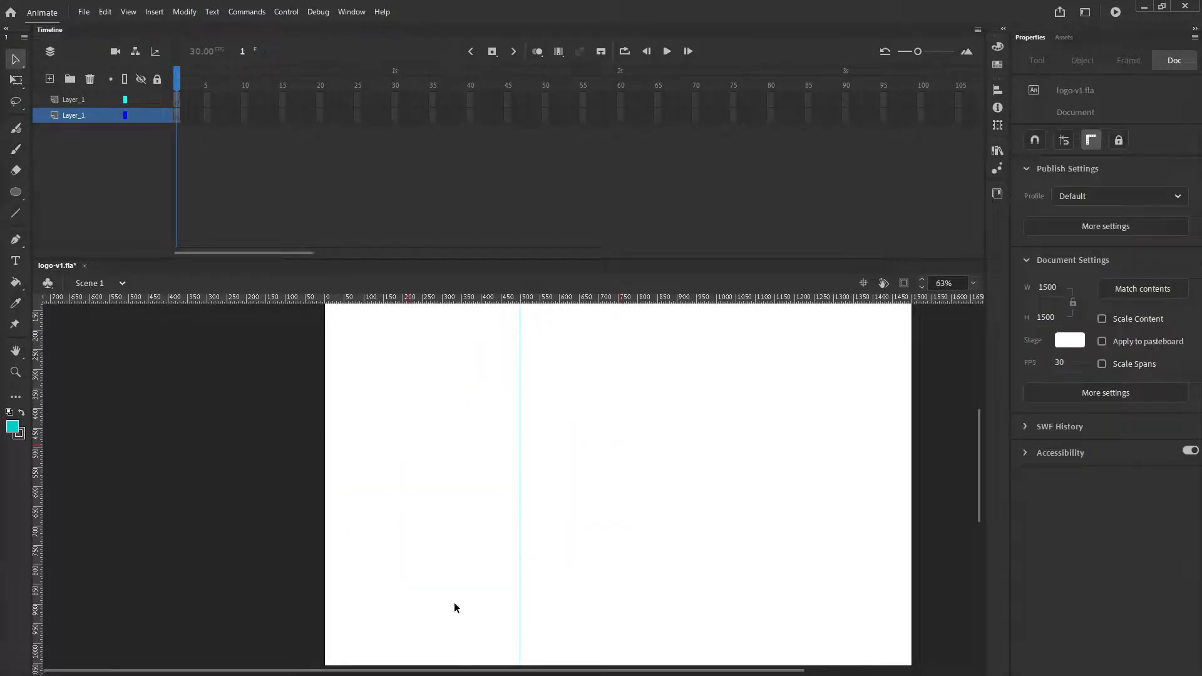
pyautogui.hotkey('ctrl', 'z')
pyautogui.hotkey('ctrl', 'z')
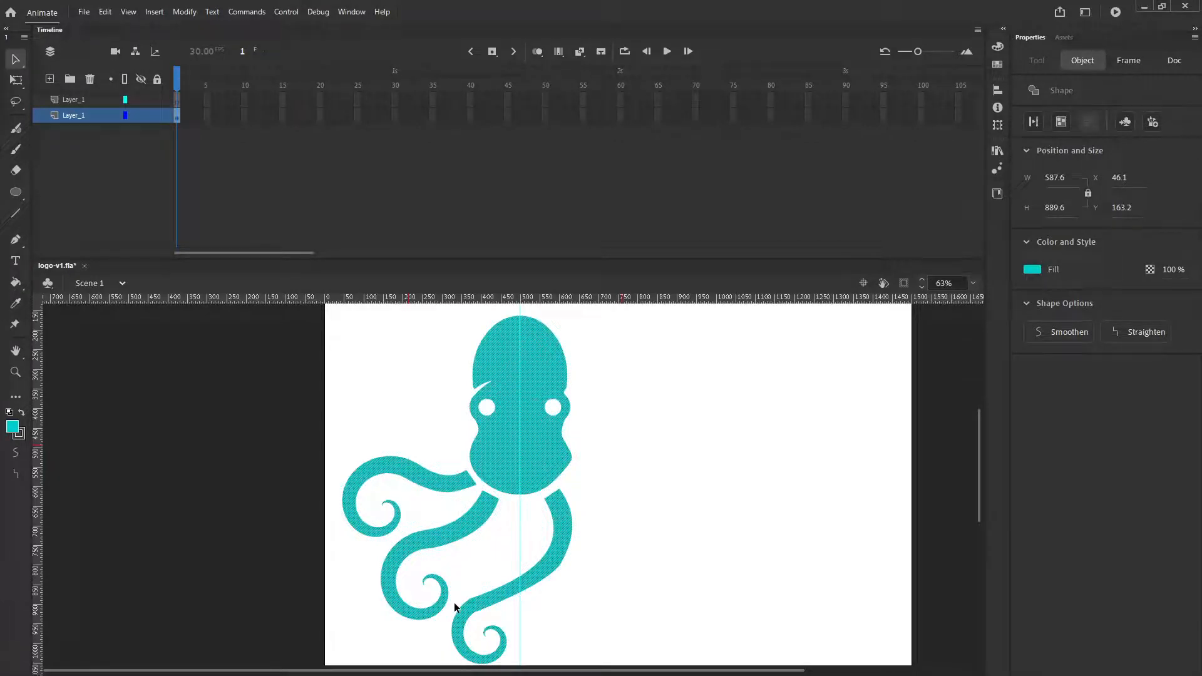
pyautogui.click(565, 574)
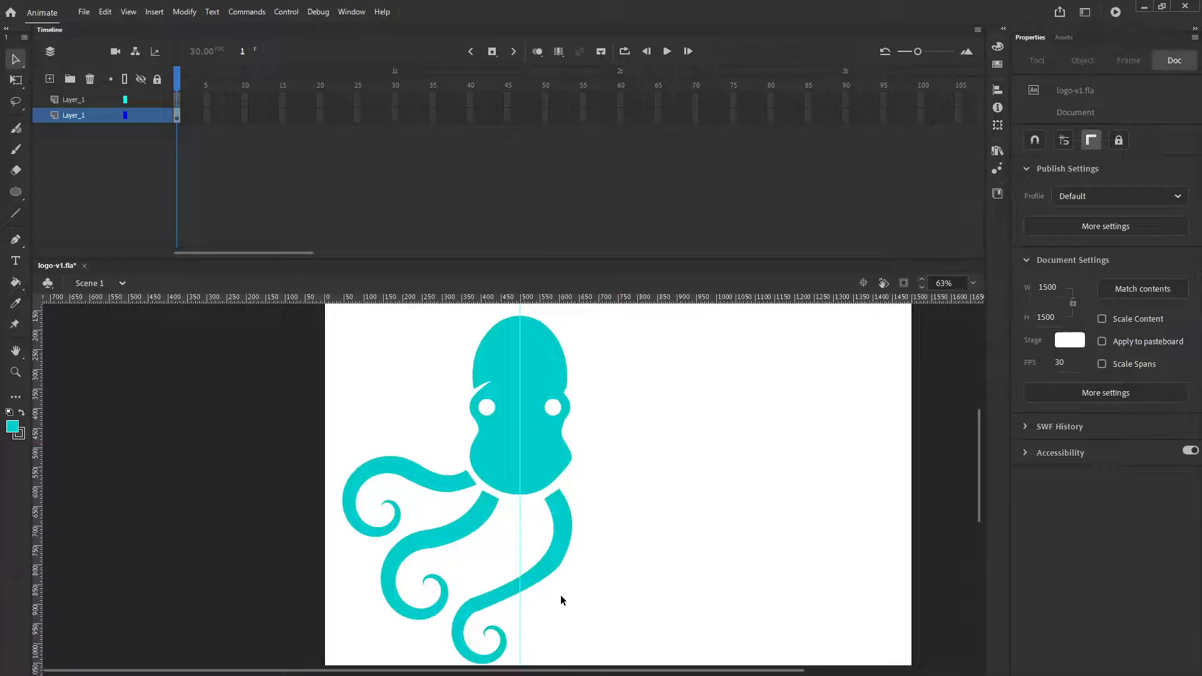
# Step: Apply Advanced Smooth to the third tentacle's fill with an increased smoothing strength
pyautogui.click(548, 550)
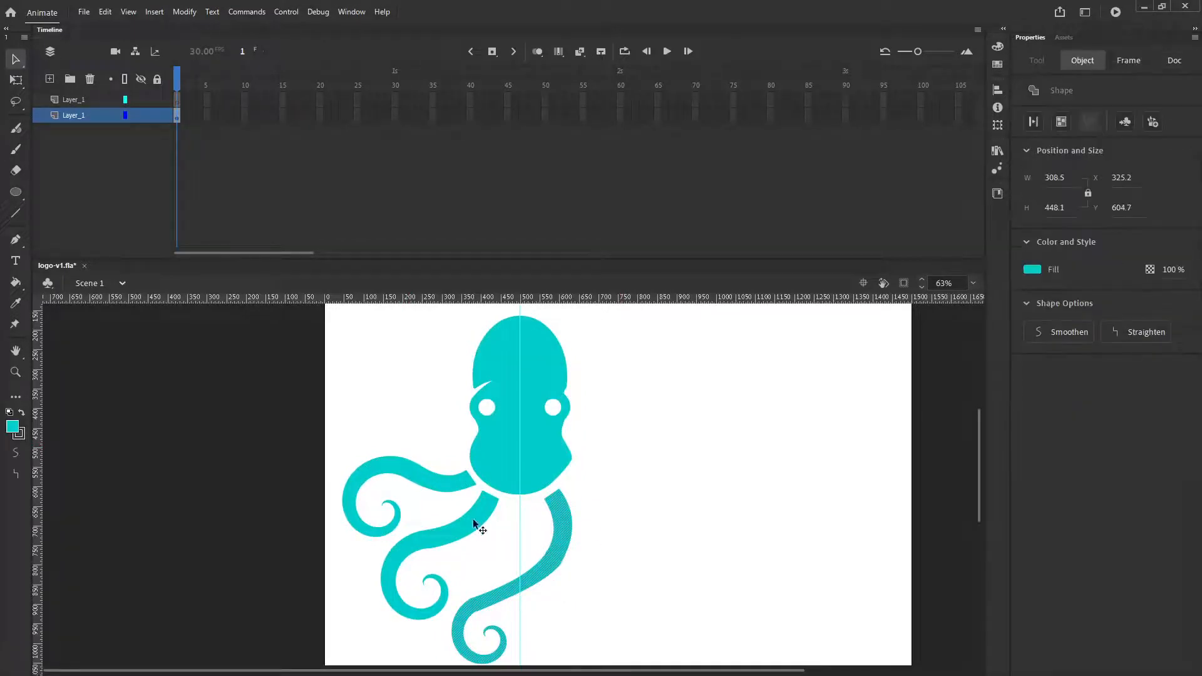
pyautogui.click(199, 7)
pyautogui.moveTo(219, 118)
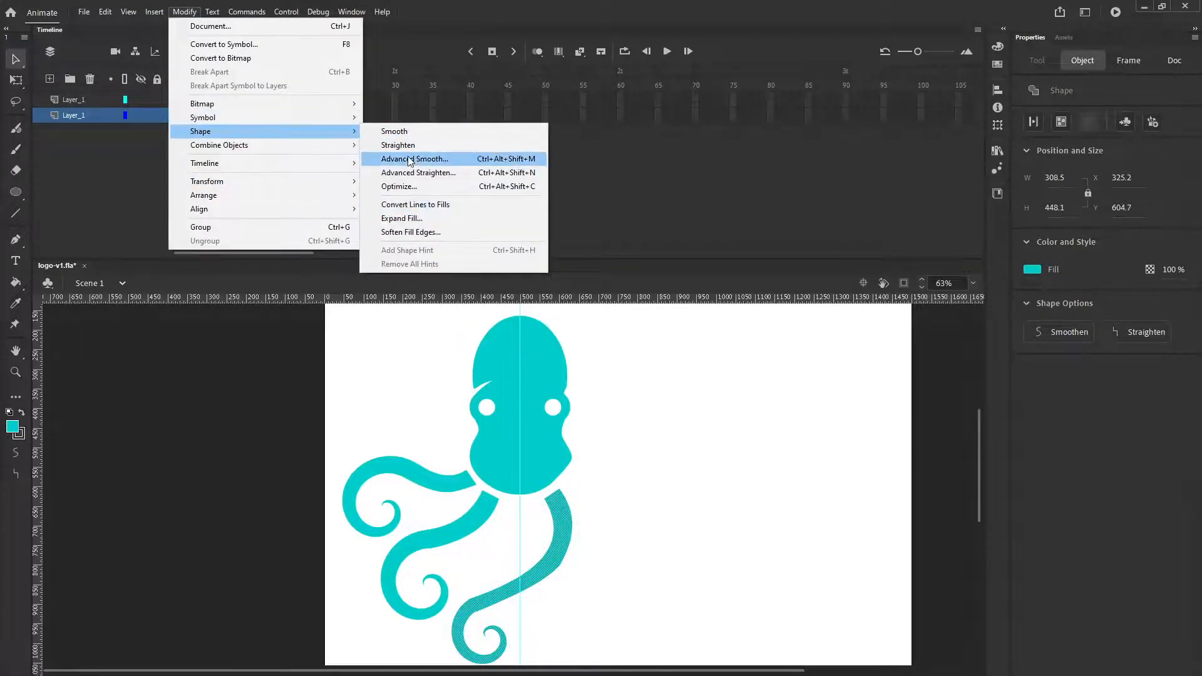
pyautogui.click(410, 159)
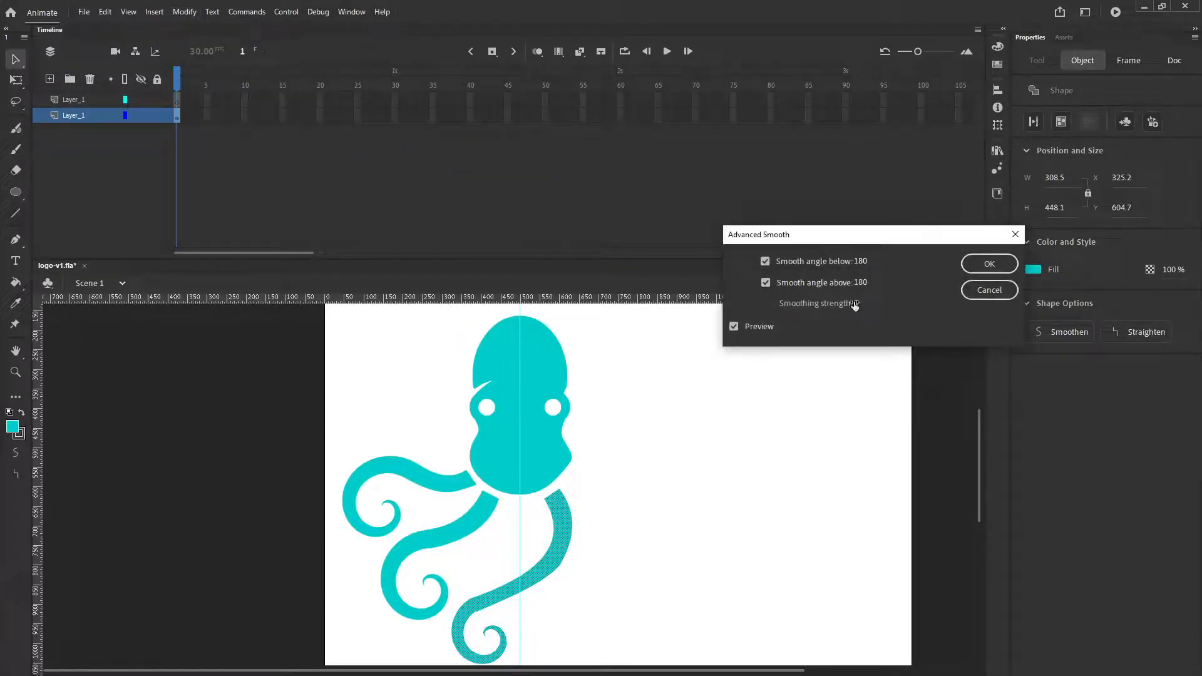
pyautogui.moveTo(855, 305); pyautogui.dragTo(1031, 313)
pyautogui.click(989, 264)
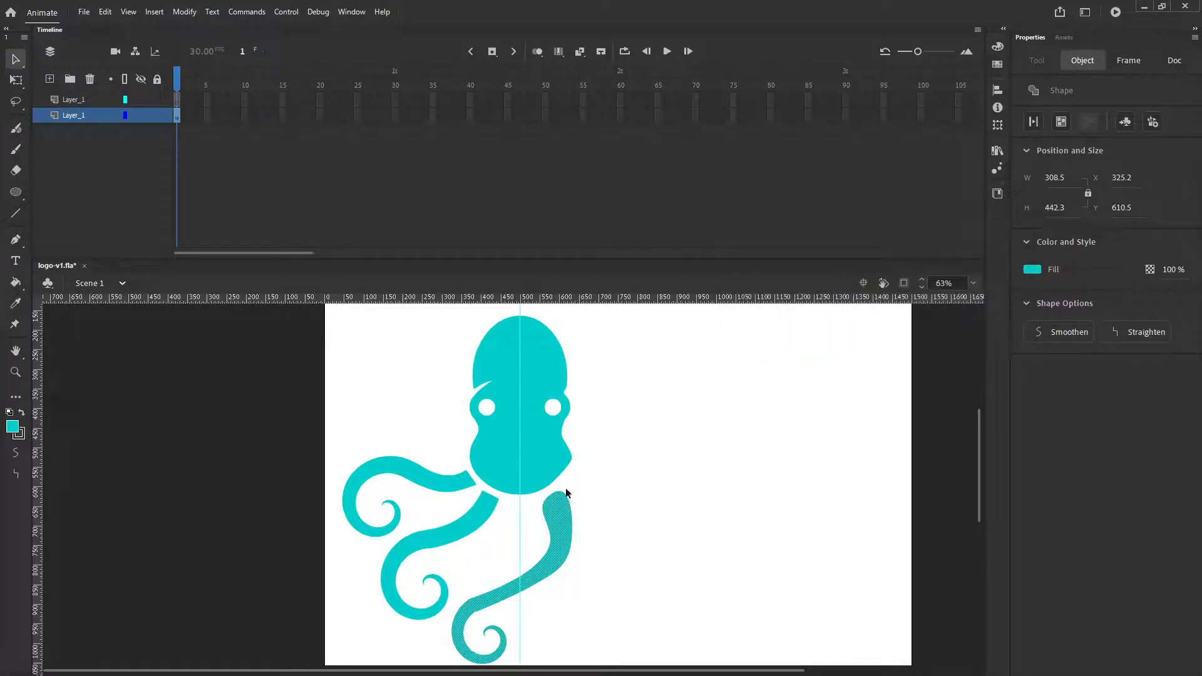
# Step: Try to close the notch on the inner bend of the third tentacle by reshaping its edge and corner points
pyautogui.click(16, 372)
pyautogui.click(483, 596)
pyautogui.click(524, 529)
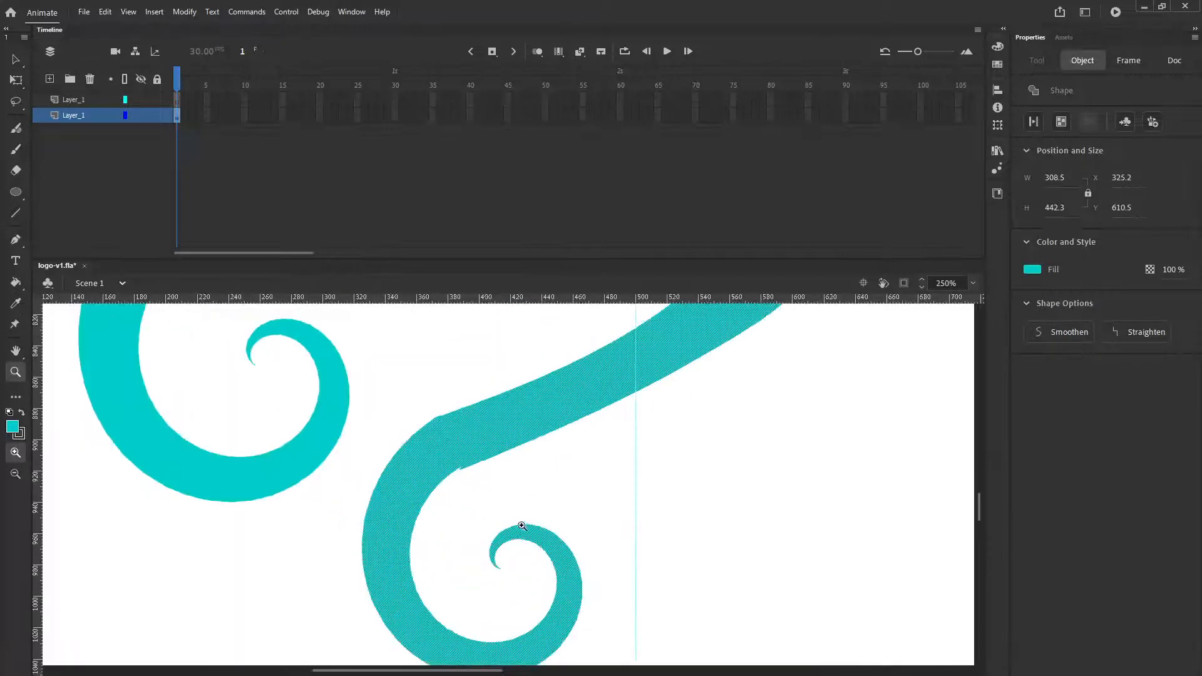
pyautogui.click(477, 479)
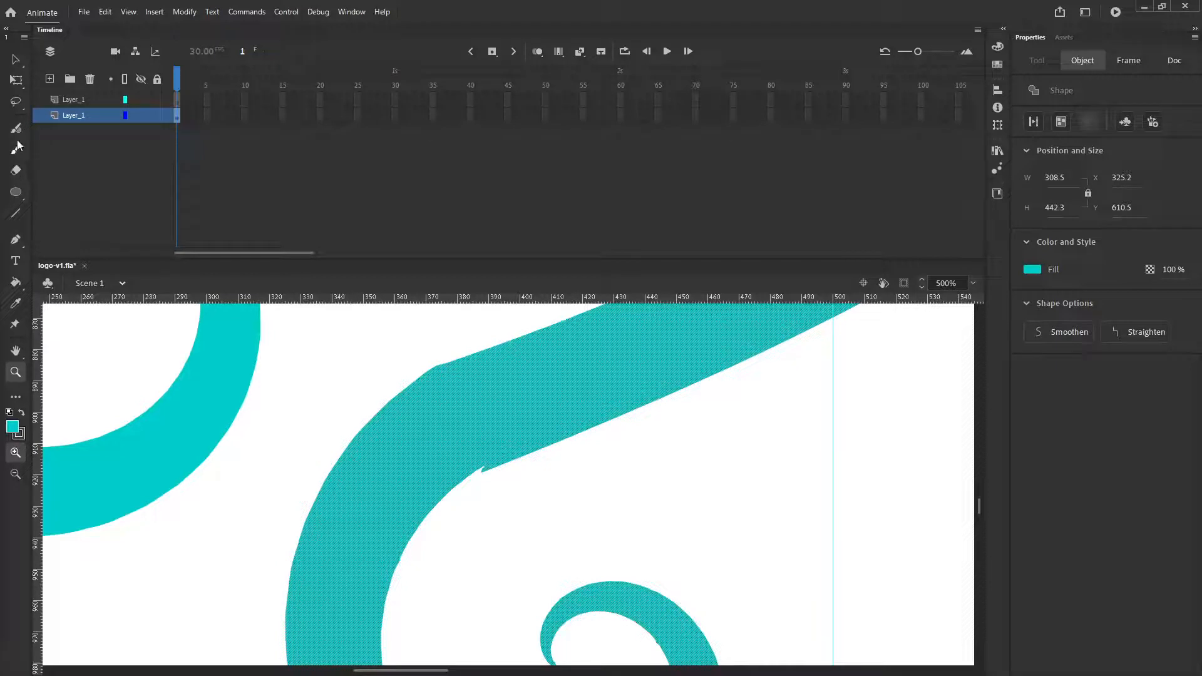
pyautogui.click(16, 60)
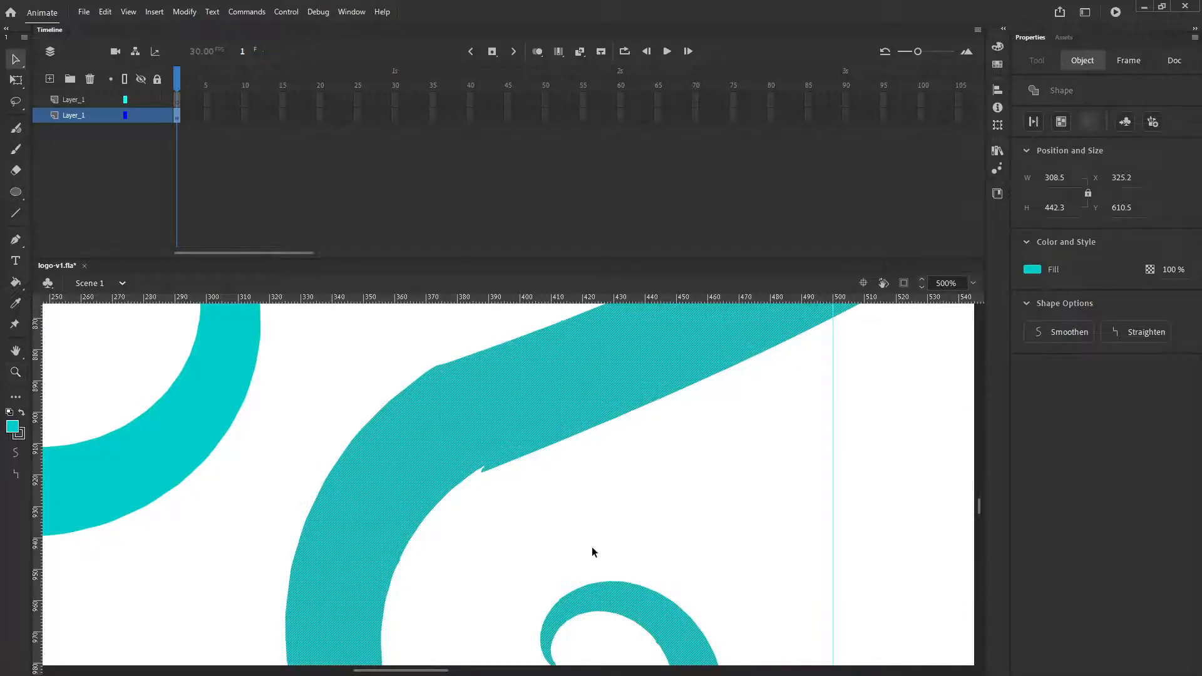
pyautogui.click(488, 481)
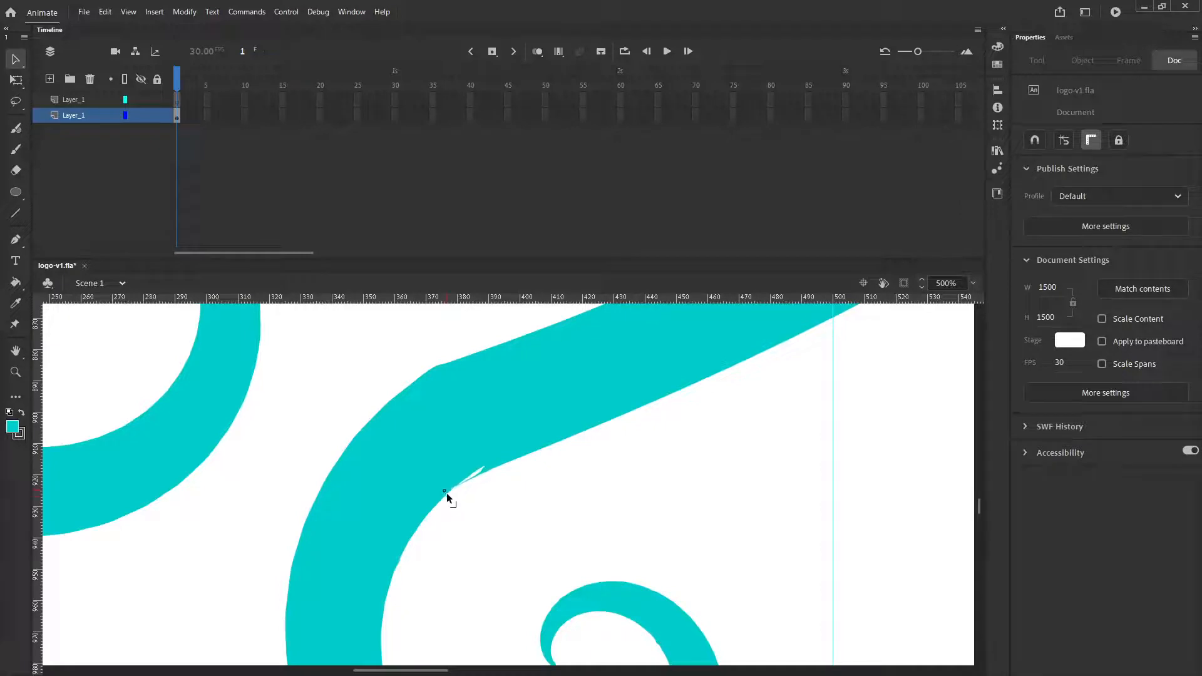
pyautogui.moveTo(446, 493); pyautogui.dragTo(491, 529)
pyautogui.moveTo(495, 467); pyautogui.dragTo(452, 490)
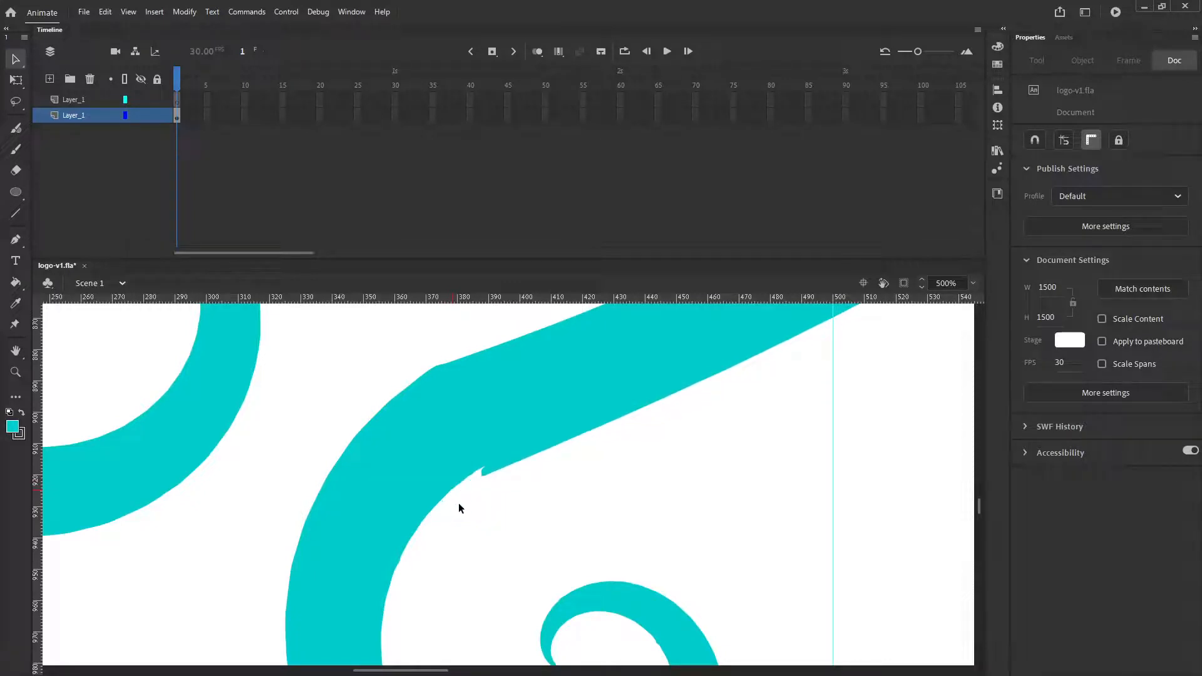
# Step: Draw a straight line across the notch on the third tentacle's inner bend so it crosses the teal edge on both sides
pyautogui.click(15, 372)
pyautogui.click(470, 472)
pyautogui.click(581, 506)
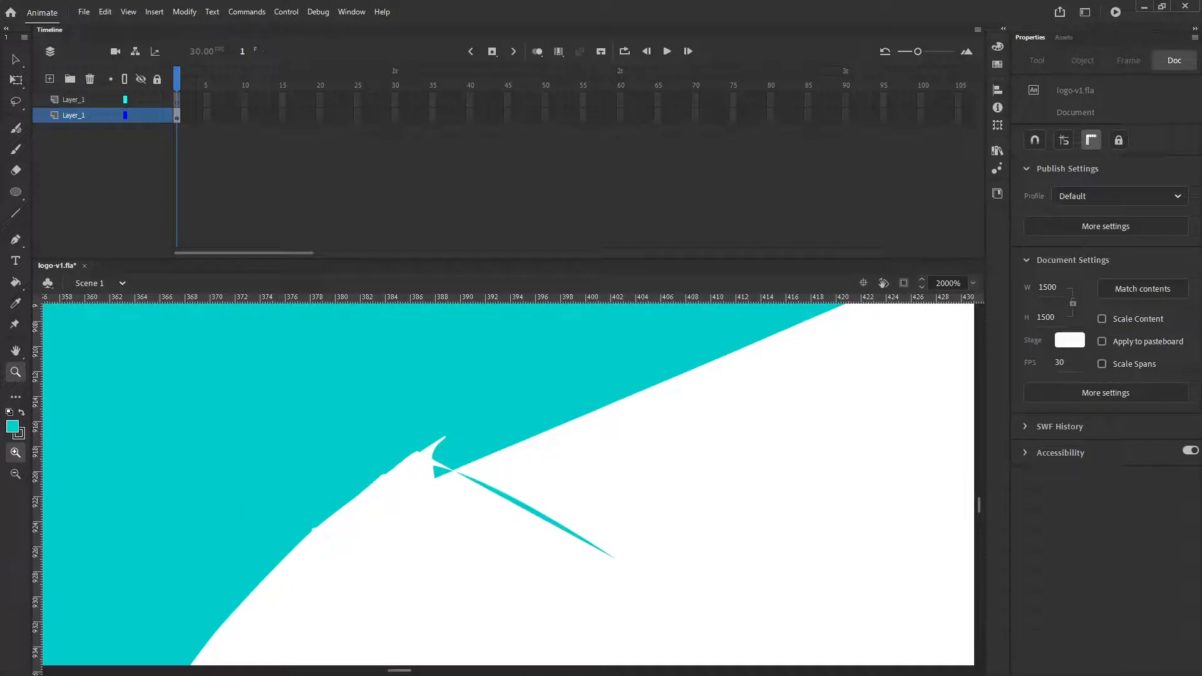
pyautogui.click(13, 217)
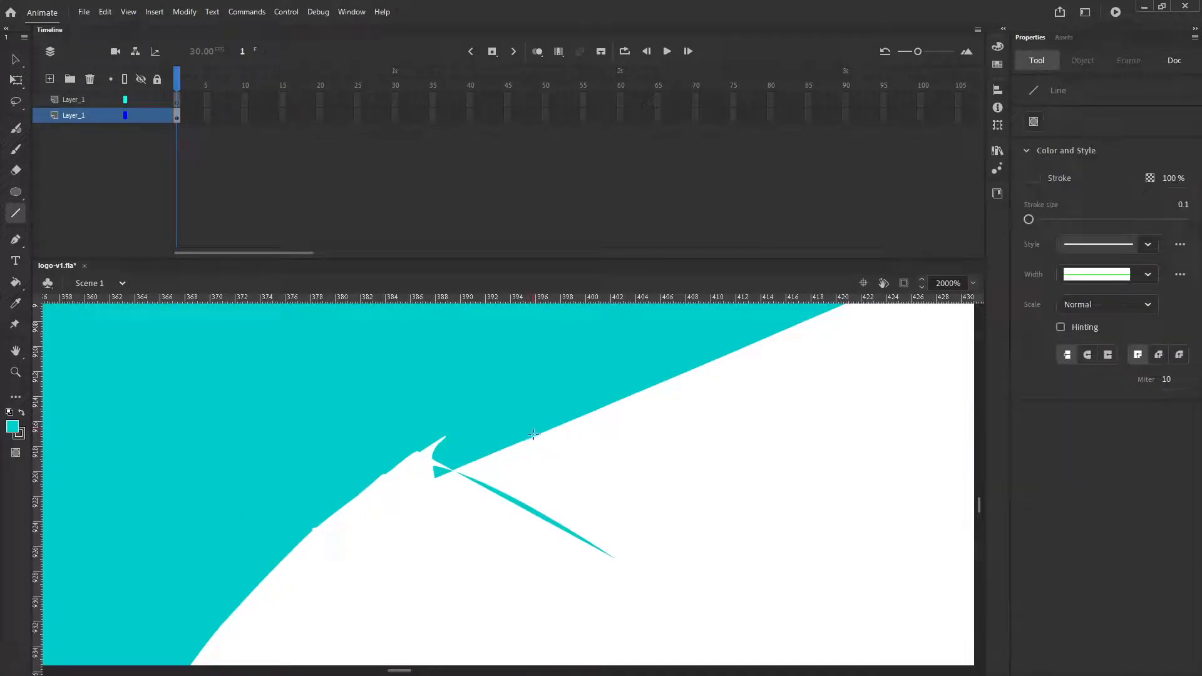
pyautogui.moveTo(535, 434)
pyautogui.mouseDown()
pyautogui.moveTo(205, 595)
pyautogui.moveTo(208, 617)
pyautogui.mouseUp()
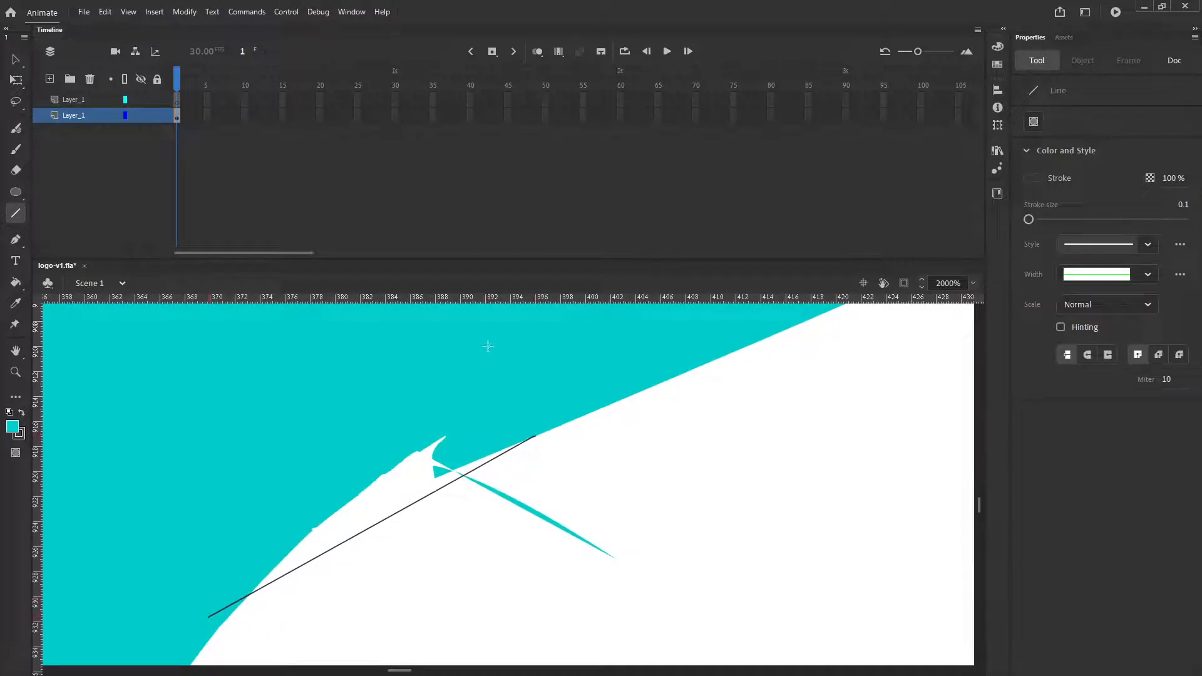
pyautogui.hotkey('ctrl', 'z')
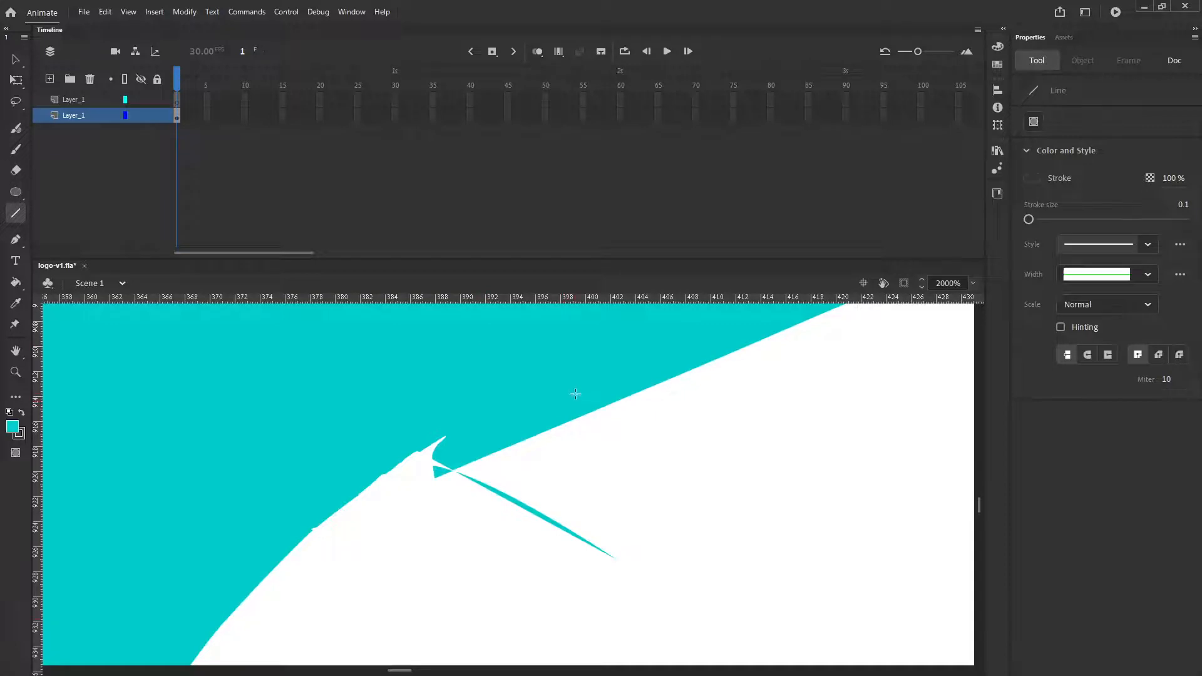
pyautogui.moveTo(574, 393)
pyautogui.mouseDown()
pyautogui.moveTo(122, 667)
pyautogui.moveTo(182, 668)
pyautogui.moveTo(169, 670)
pyautogui.mouseUp()
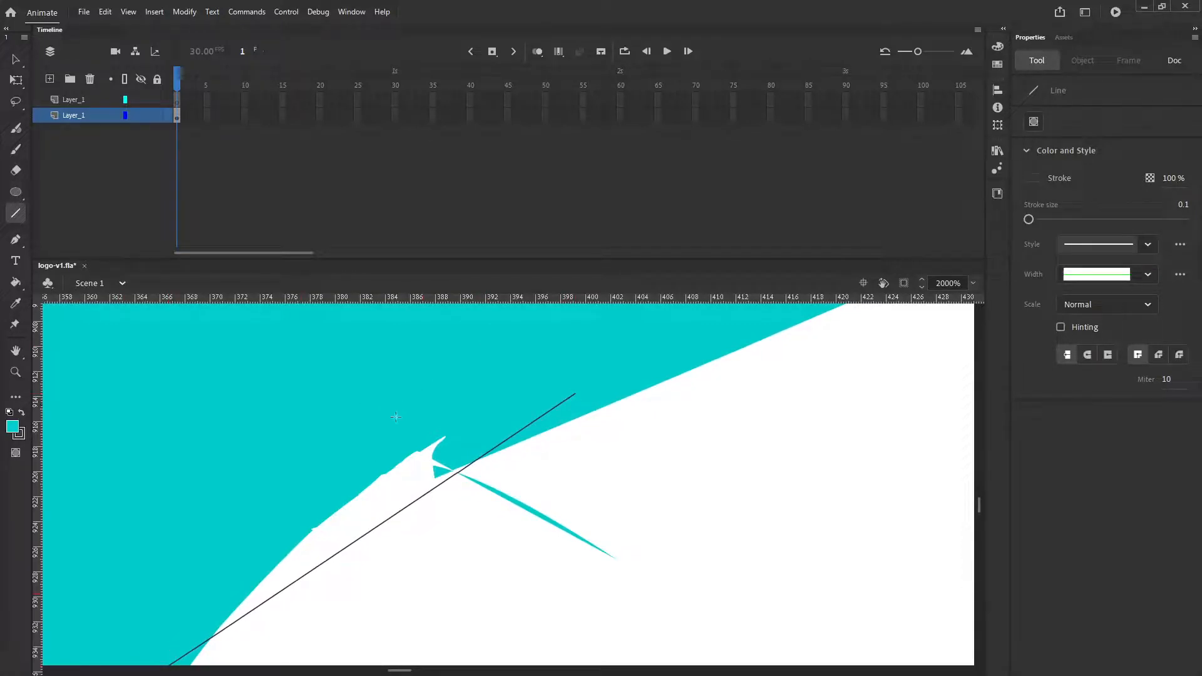
# Step: Delete the stray teal sliver beside the notch and fill the gaps enclosed by the bridging line with teal
pyautogui.click(15, 59)
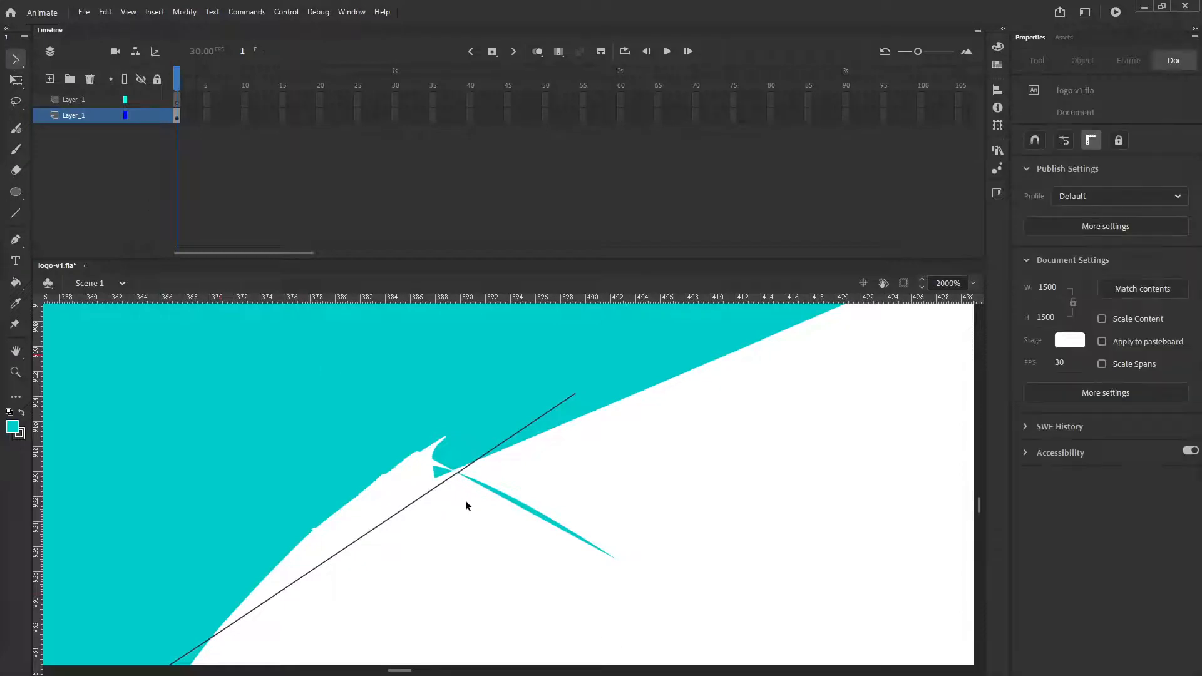
pyautogui.click(490, 505)
pyautogui.press('Delete')
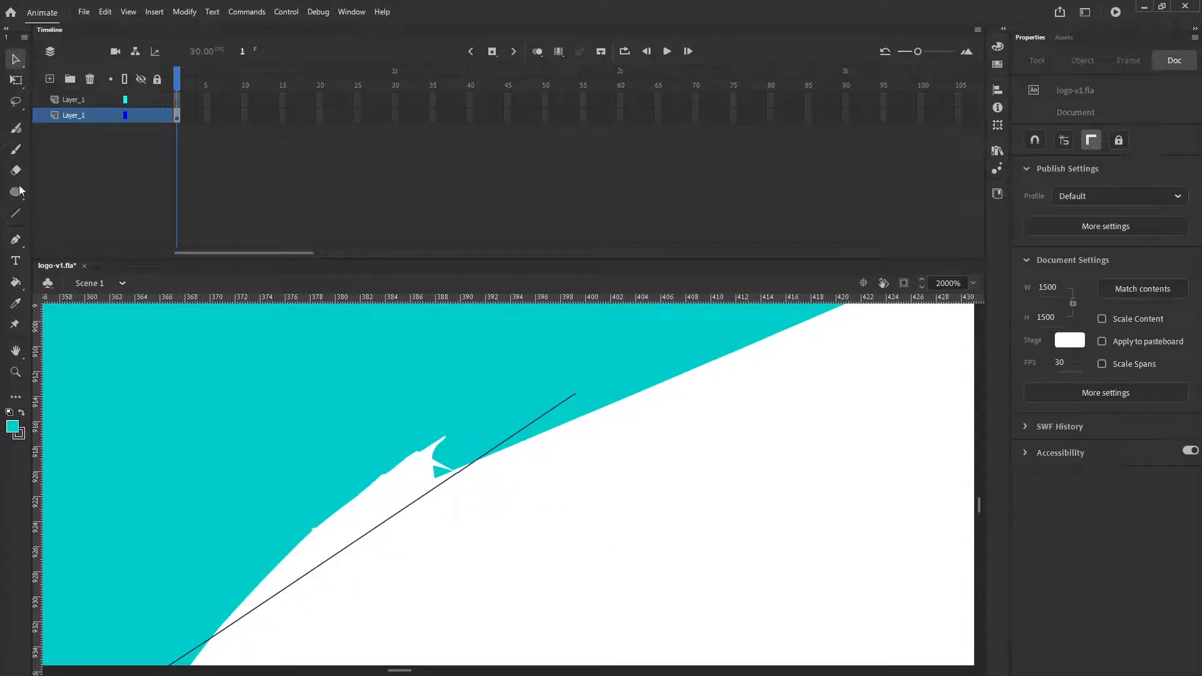
pyautogui.click(15, 282)
pyautogui.click(372, 497)
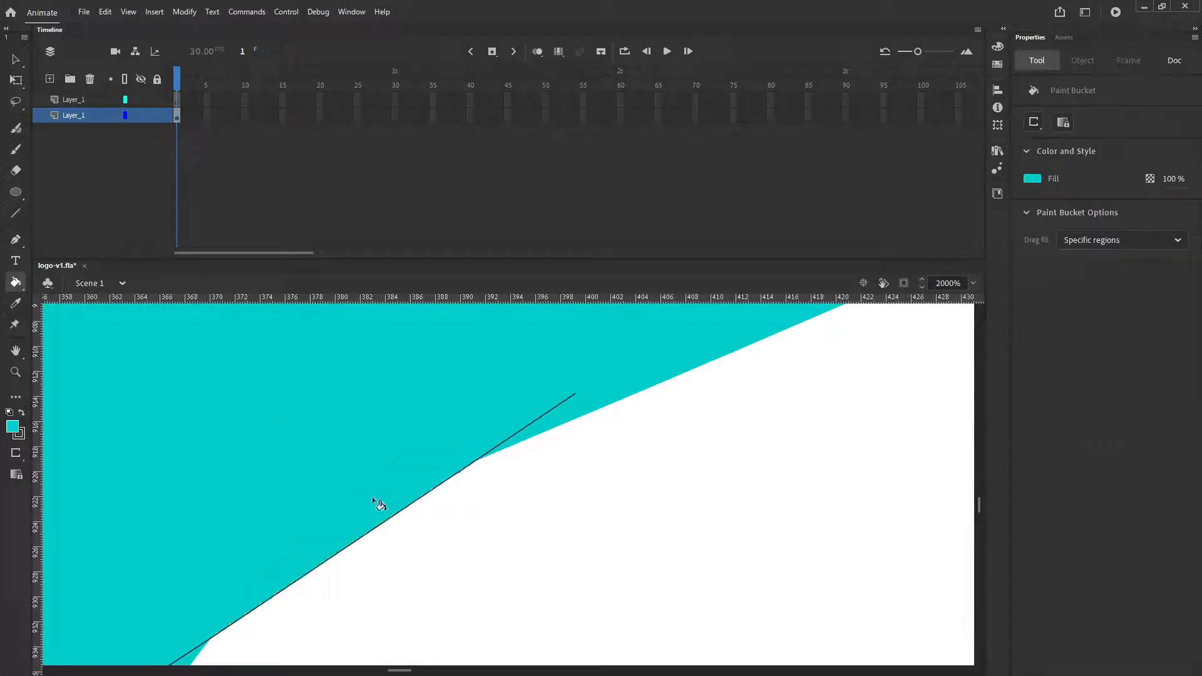
pyautogui.click(432, 474)
# Step: Delete every segment of the bridging line, including its overhanging ends, leaving only the teal fill
pyautogui.click(16, 59)
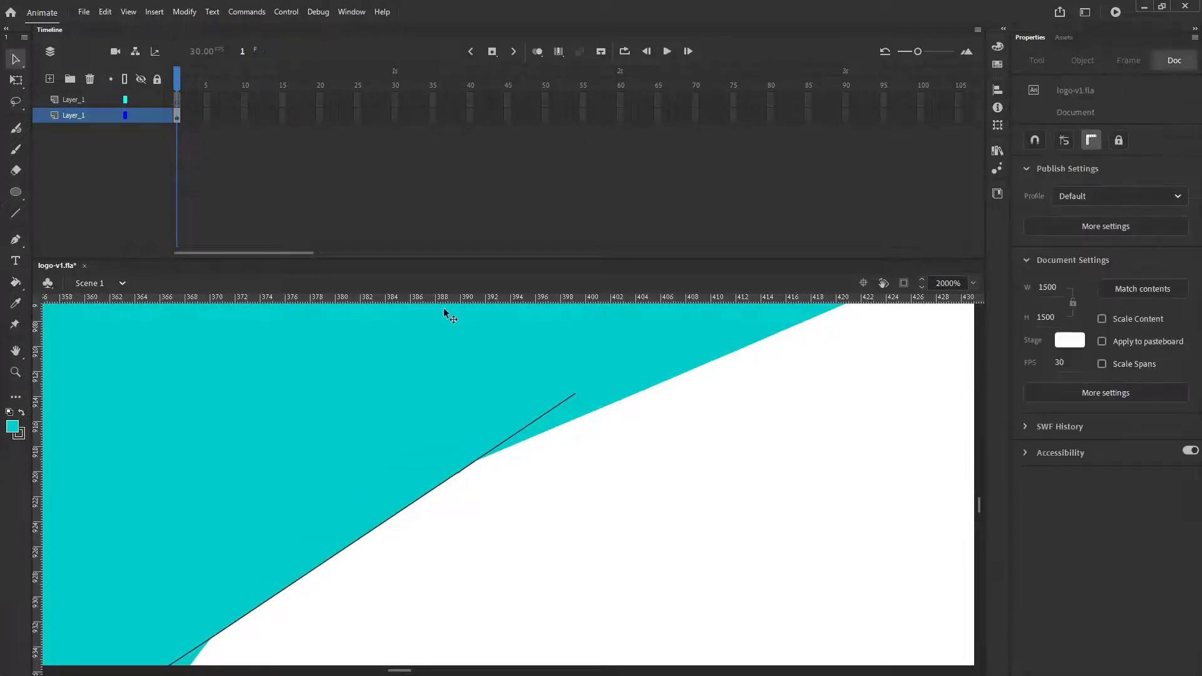
pyautogui.click(536, 420)
pyautogui.press('Delete')
pyautogui.click(456, 473)
pyautogui.press('Delete')
pyautogui.click(463, 470)
pyautogui.press('Delete')
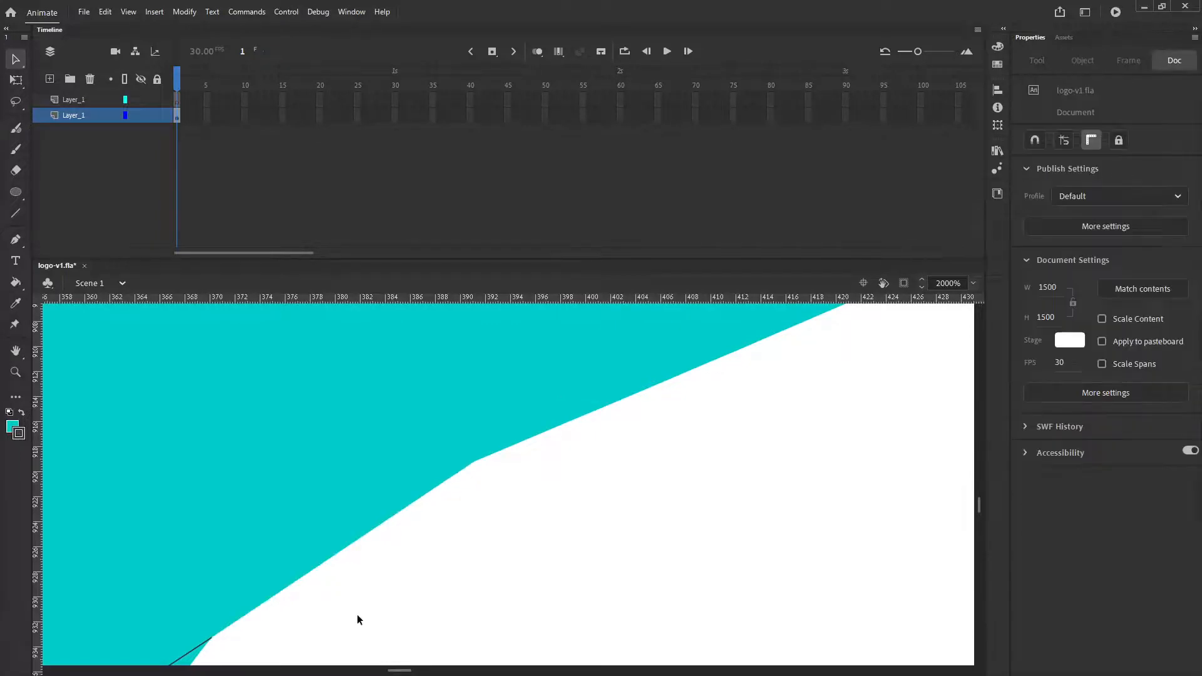
pyautogui.click(457, 473)
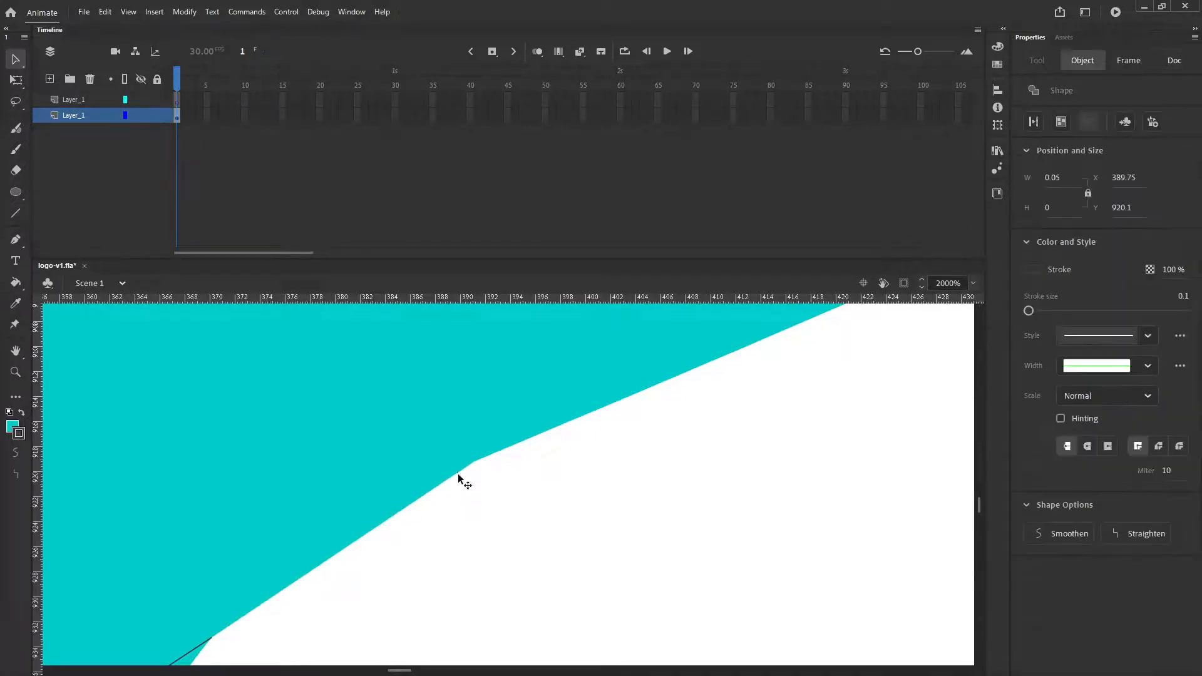
pyautogui.press('Delete')
pyautogui.click(188, 655)
pyautogui.press('Delete')
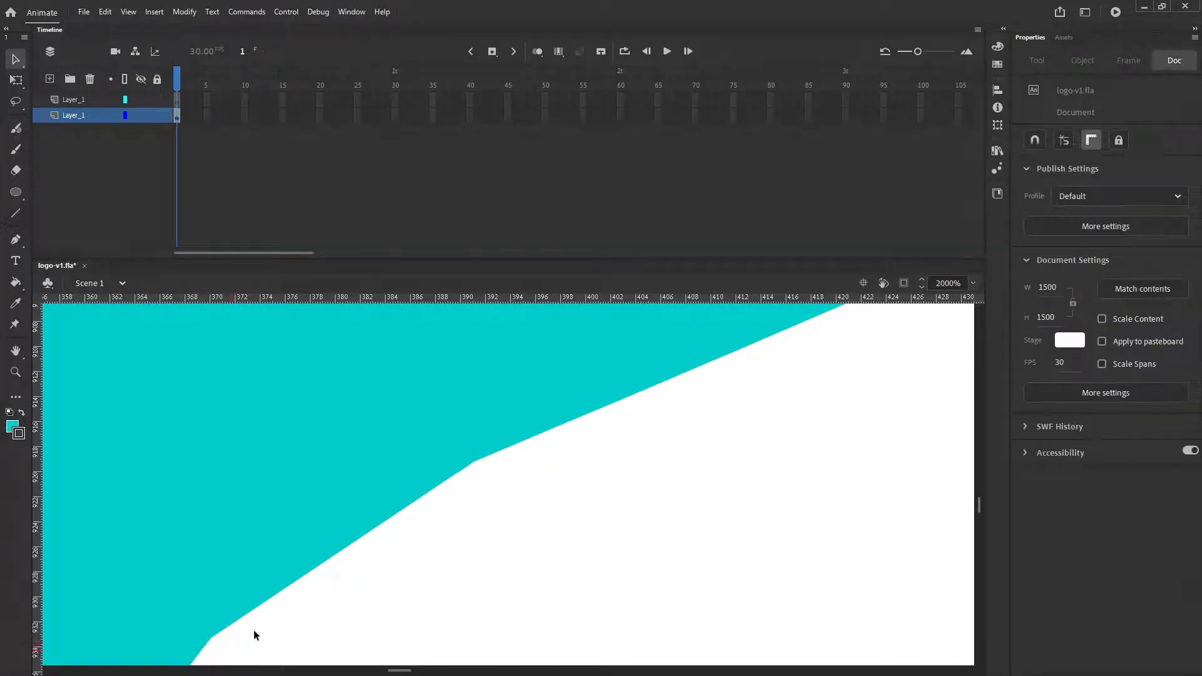
# Step: Bend the straight patch on the tentacle's inner edge and move its corner points to even out the transition
pyautogui.scroll(-3, 316, 576)
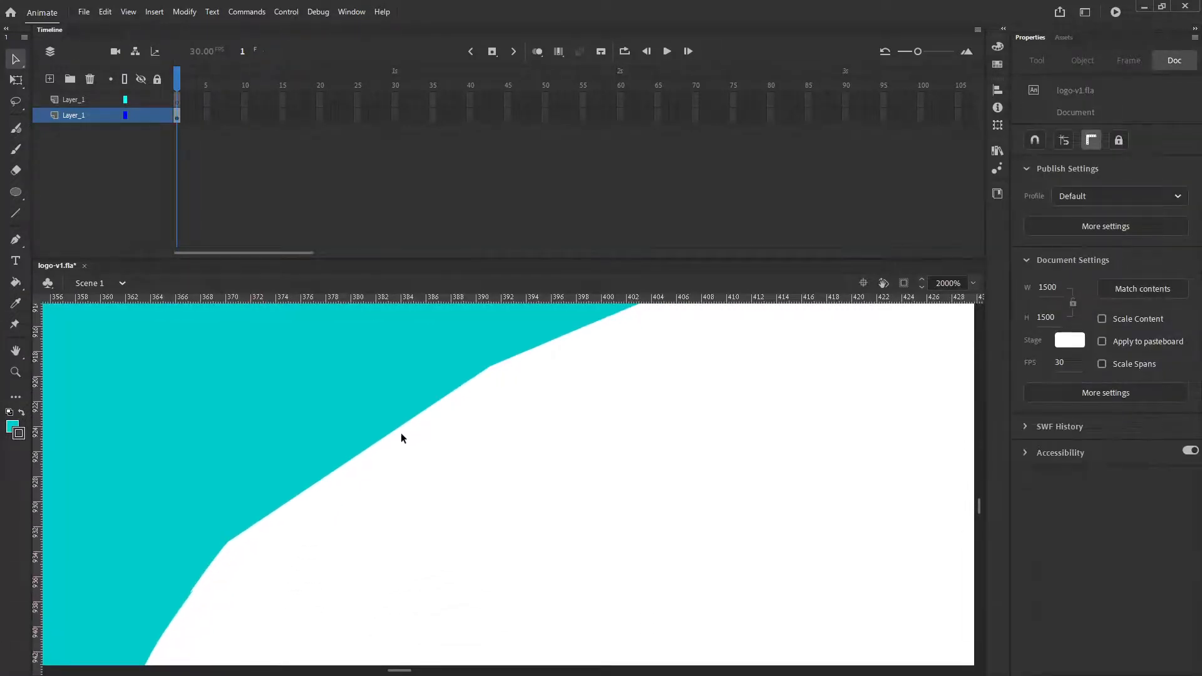
pyautogui.moveTo(393, 430); pyautogui.dragTo(367, 424)
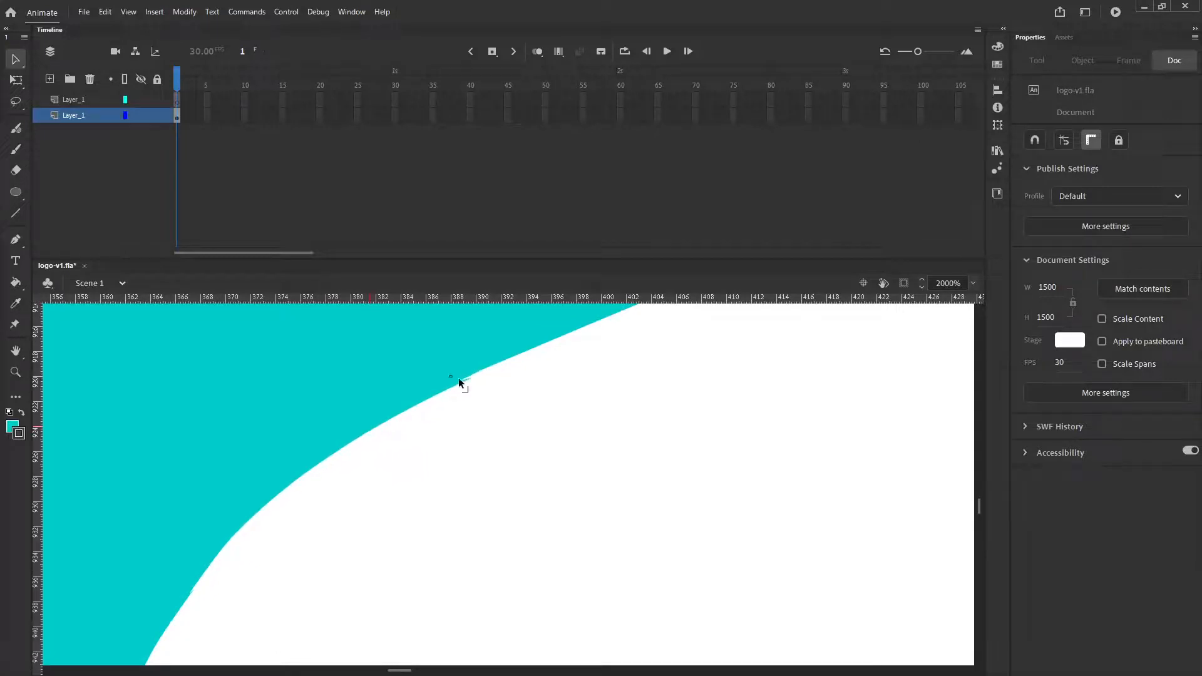
pyautogui.moveTo(458, 378); pyautogui.dragTo(568, 492)
pyautogui.moveTo(487, 368); pyautogui.dragTo(298, 467)
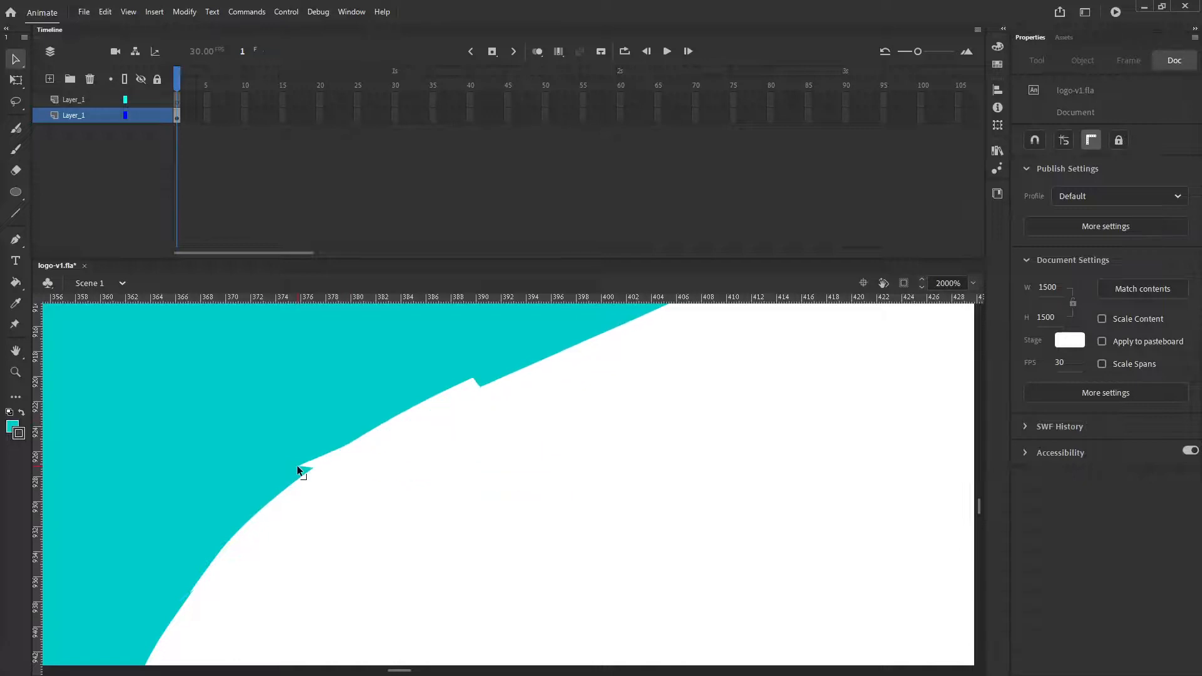
pyautogui.moveTo(312, 468)
pyautogui.mouseDown()
pyautogui.moveTo(387, 416)
pyautogui.moveTo(542, 358)
pyautogui.mouseUp()
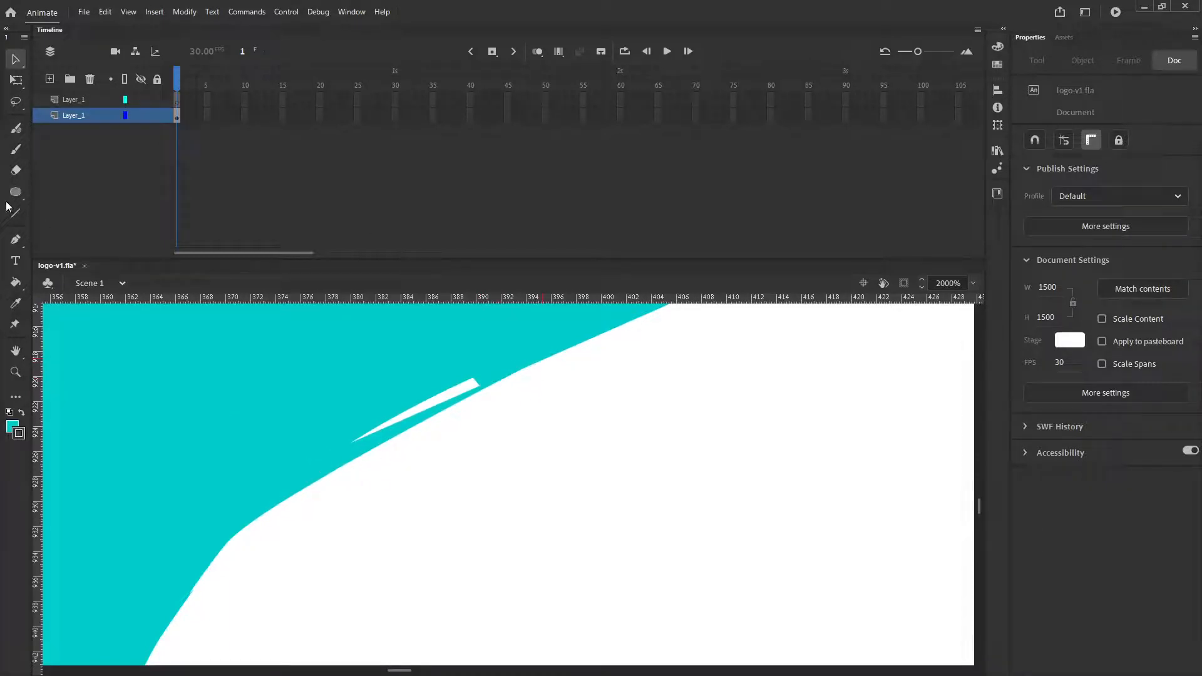
# Step: Fill the white gap inside the tentacle's bend with teal and pull the inner edge into a smooth curve
pyautogui.click(18, 283)
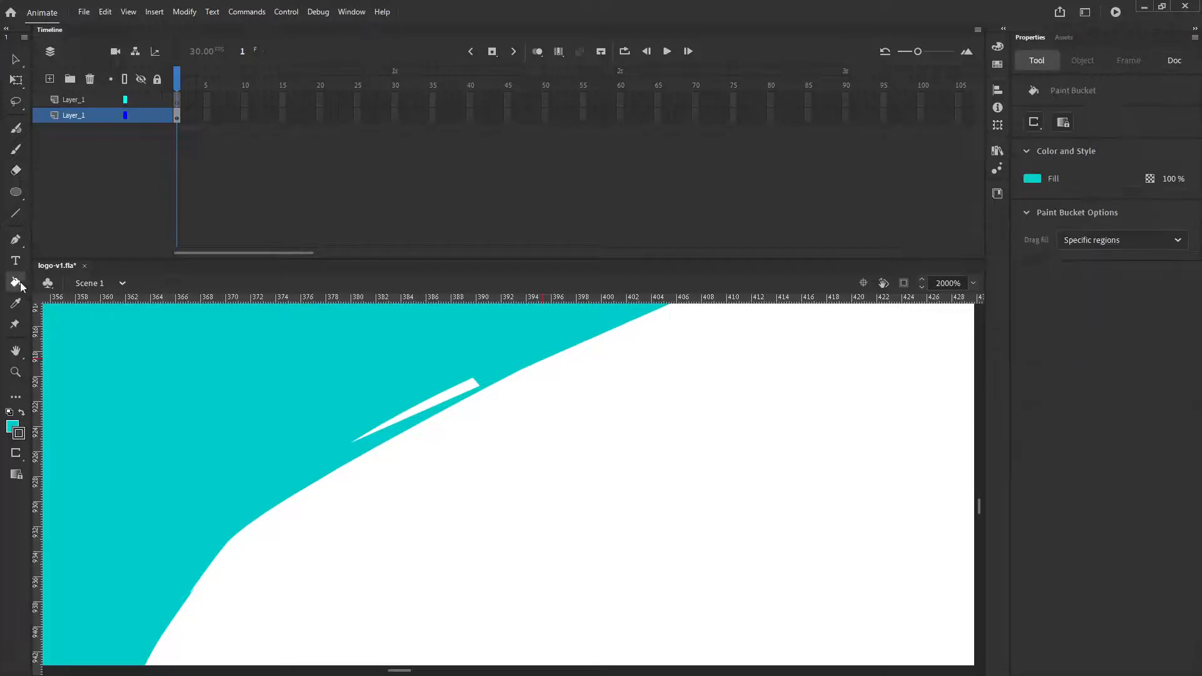
pyautogui.click(469, 391)
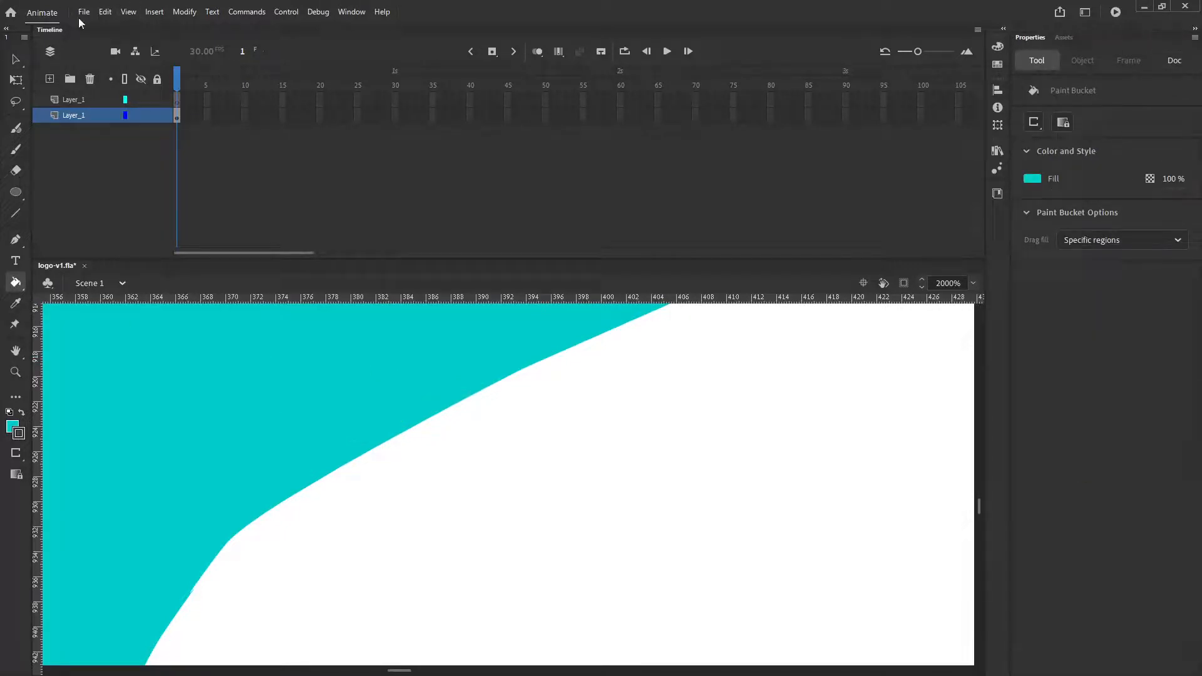
pyautogui.click(16, 60)
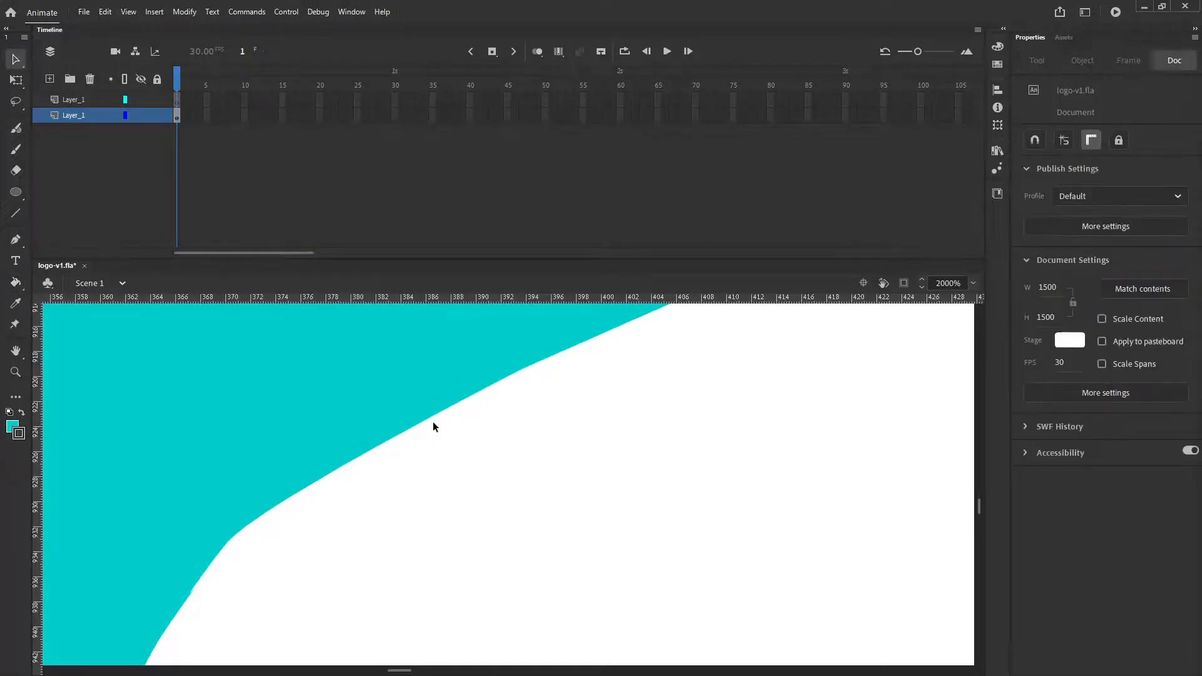
pyautogui.moveTo(429, 419); pyautogui.dragTo(497, 368)
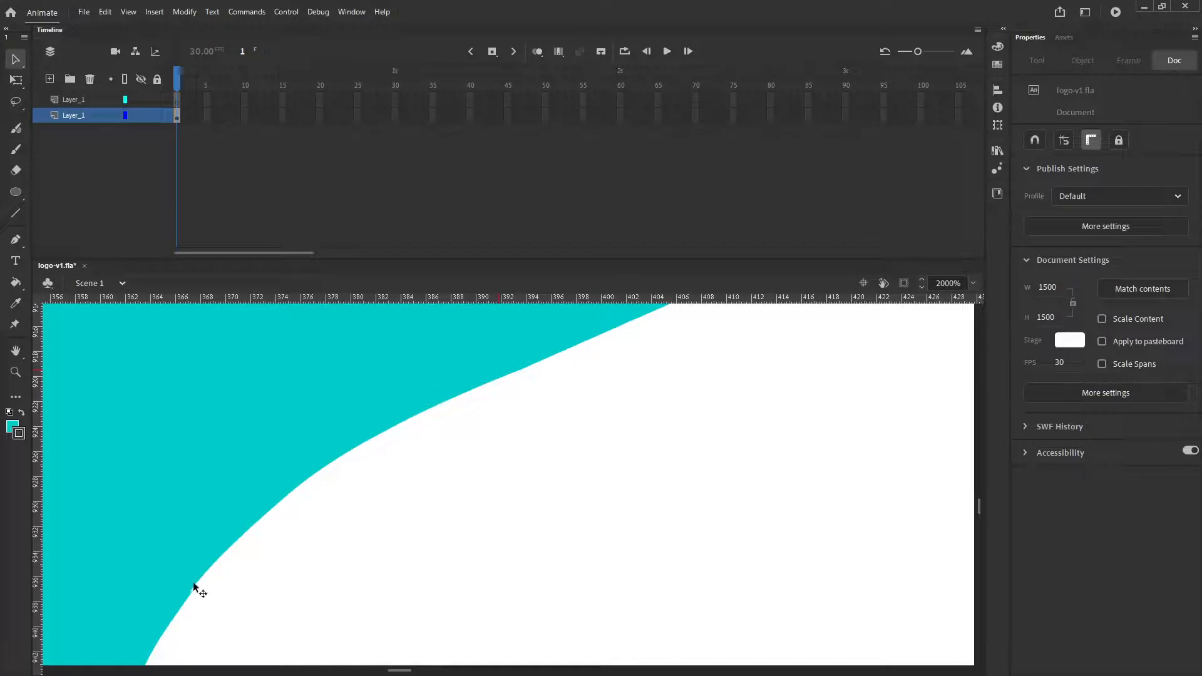
# Step: Select the third tentacle's fill and apply Advanced Smooth with an increased smoothing strength
pyautogui.moveTo(271, 597); pyautogui.dragTo(380, 421)
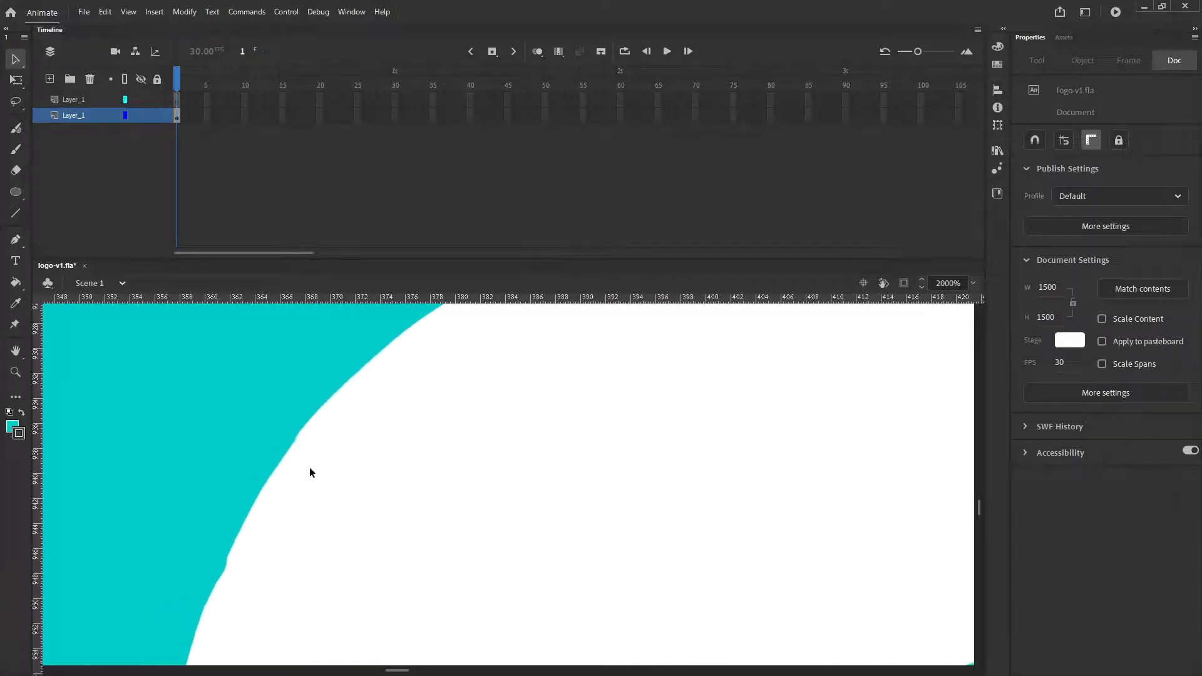
pyautogui.click(227, 556)
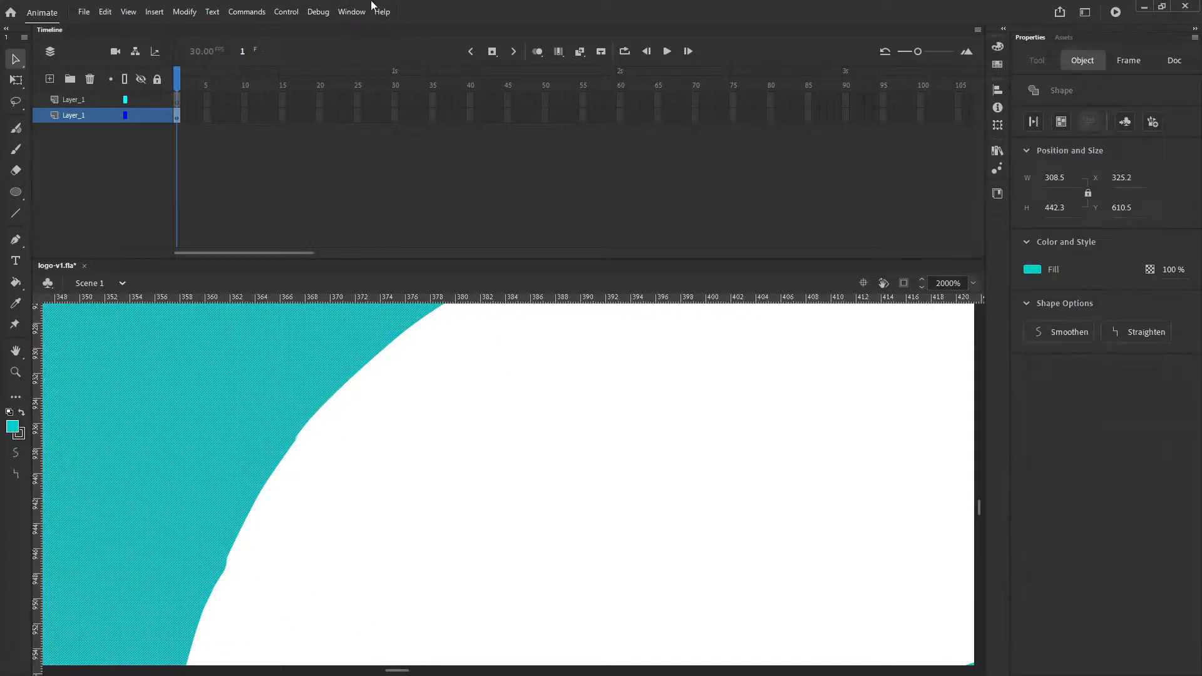
pyautogui.click(973, 283)
pyautogui.click(996, 330)
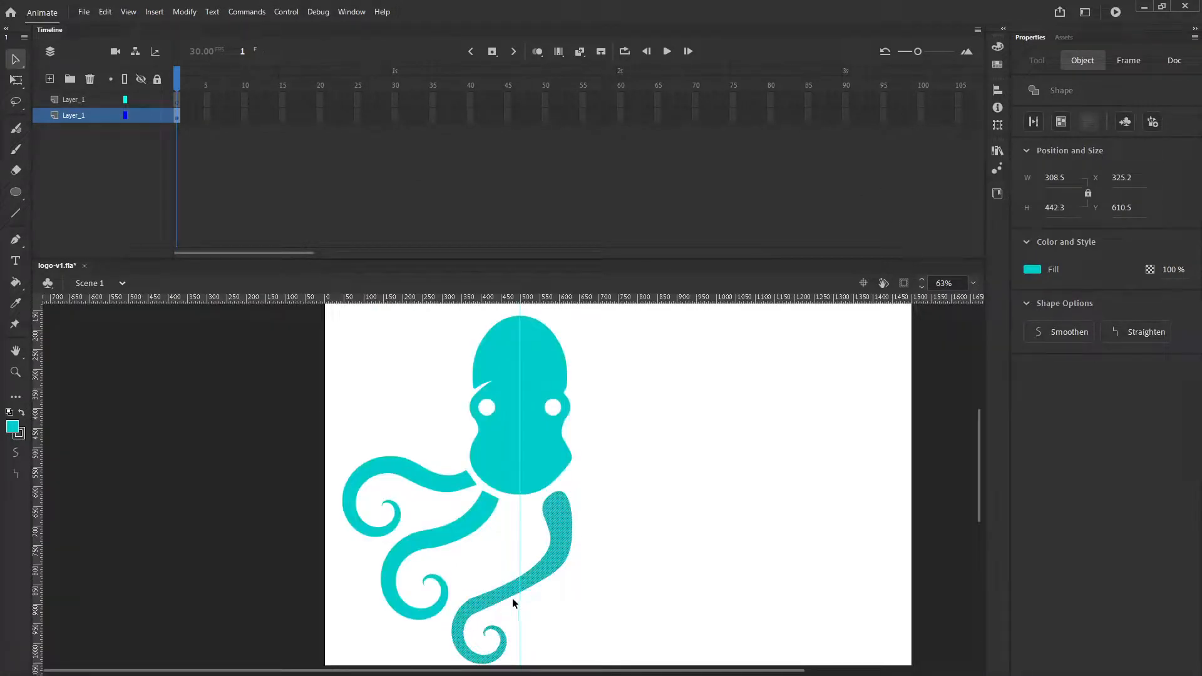
pyautogui.click(199, 12)
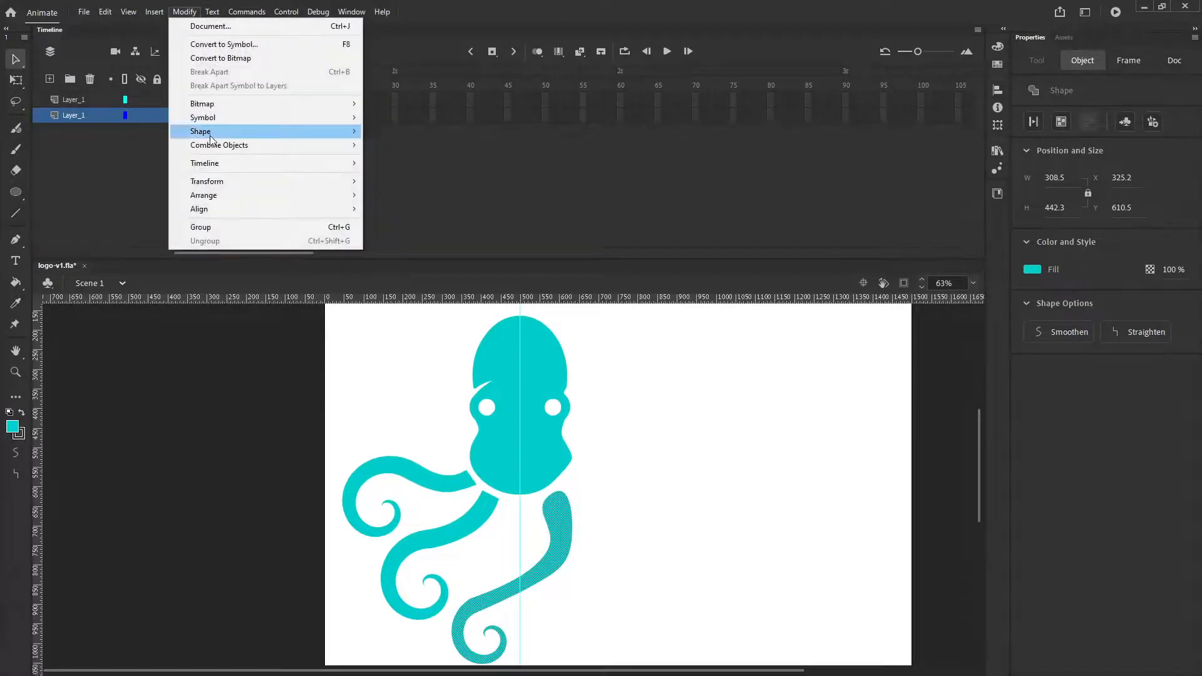
pyautogui.moveTo(261, 130)
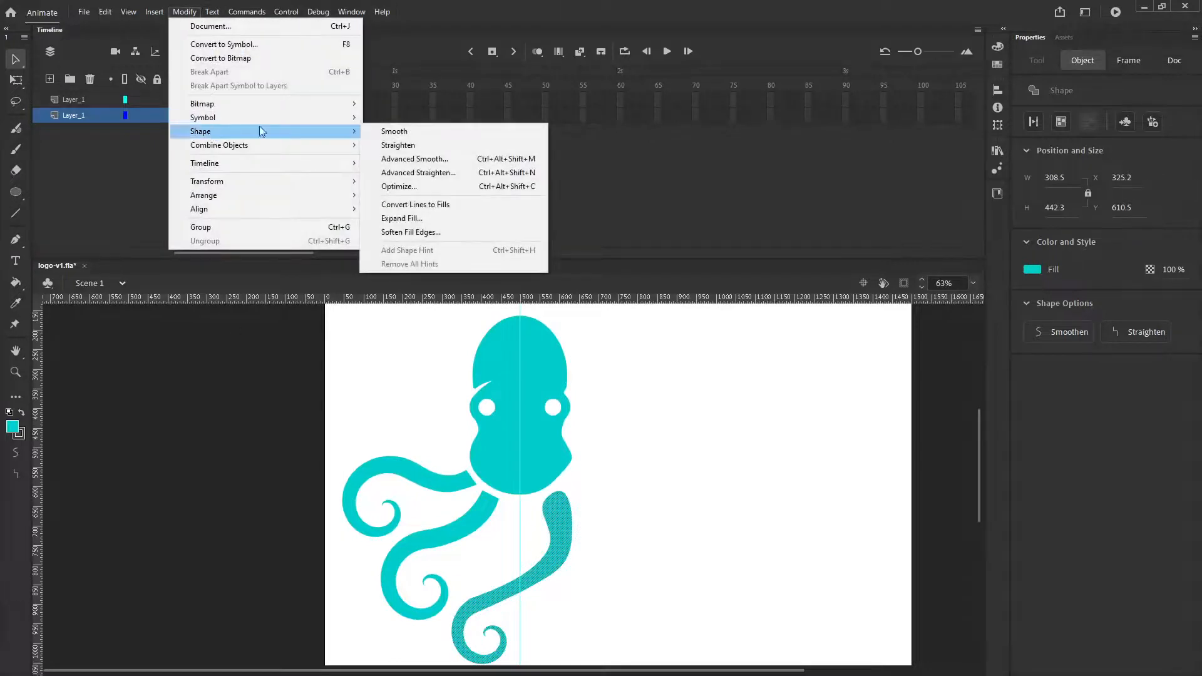
pyautogui.click(414, 159)
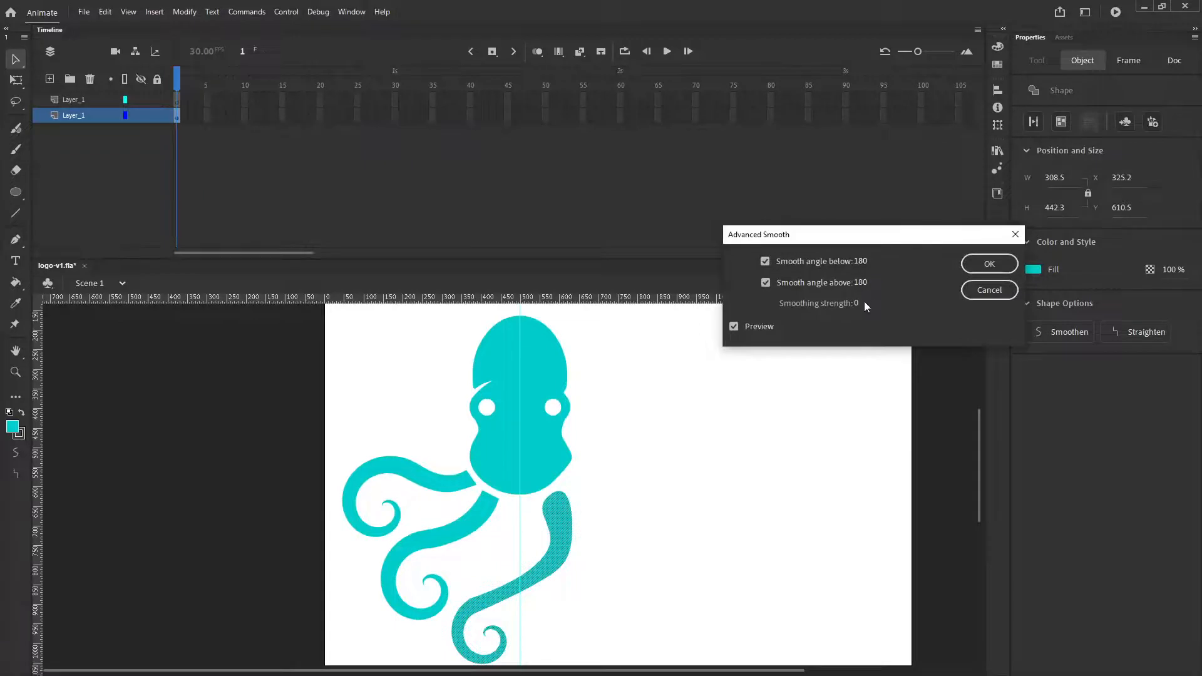
pyautogui.moveTo(864, 305); pyautogui.dragTo(1042, 290)
pyautogui.click(989, 263)
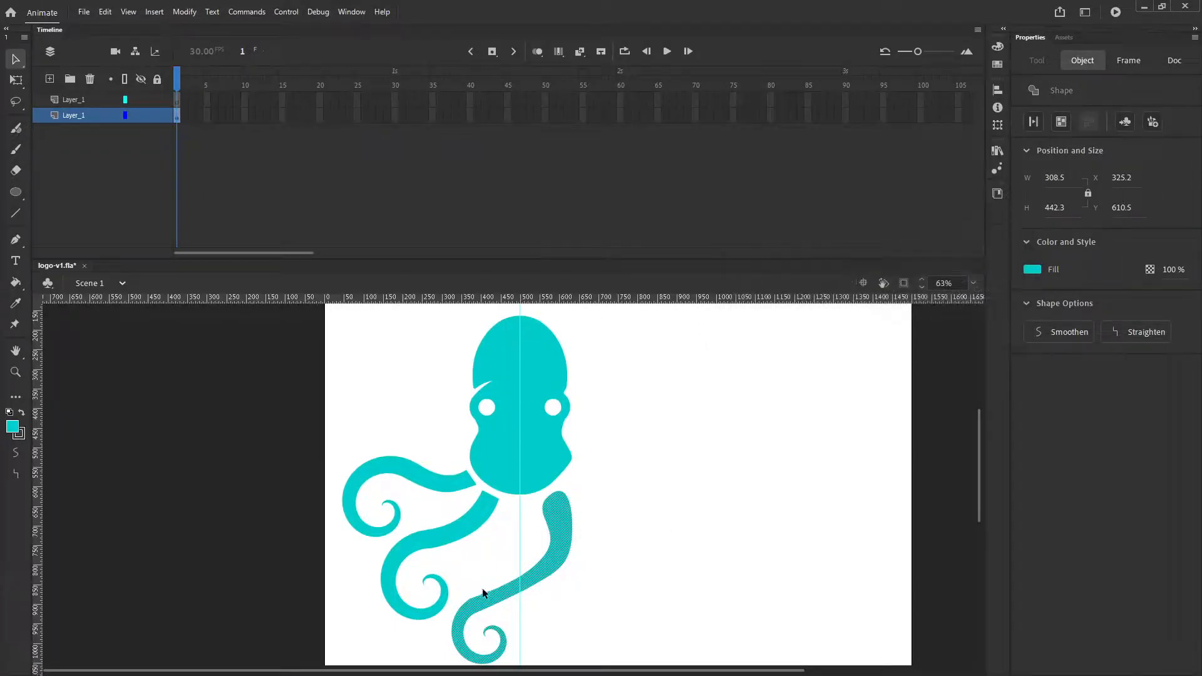
# Step: Draw a straight line across the bump on the third tentacle's outer bend and delete the teal fill outside it
pyautogui.click(16, 372)
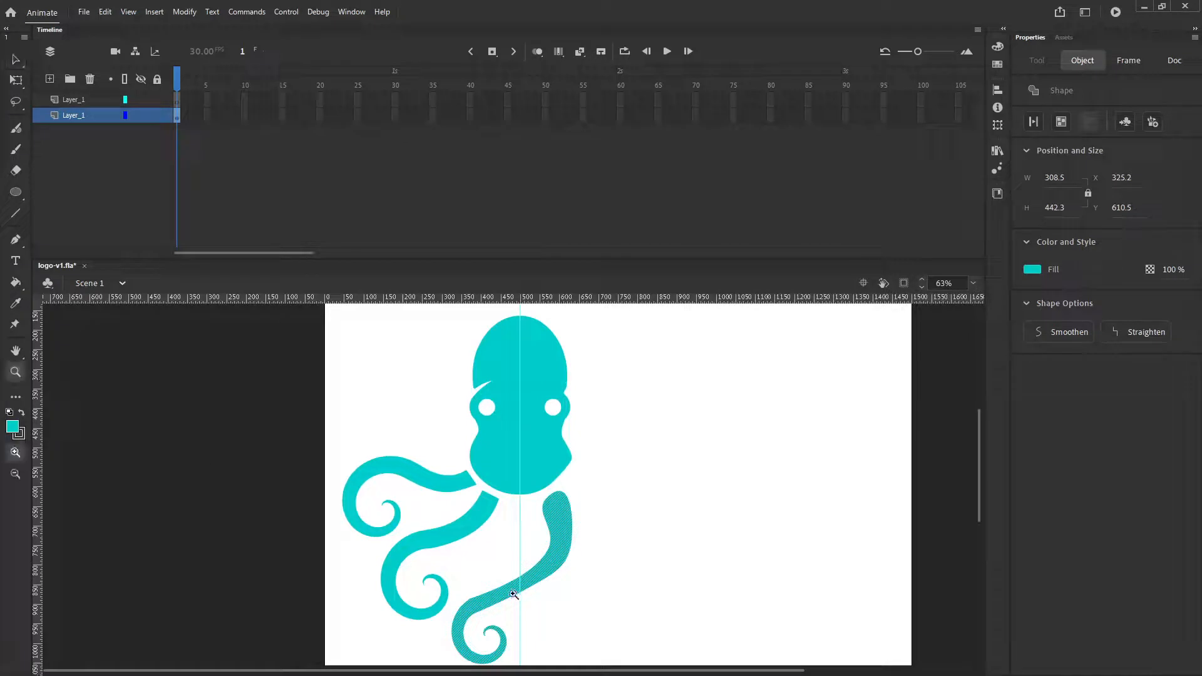
pyautogui.click(470, 602)
pyautogui.click(528, 496)
pyautogui.click(525, 481)
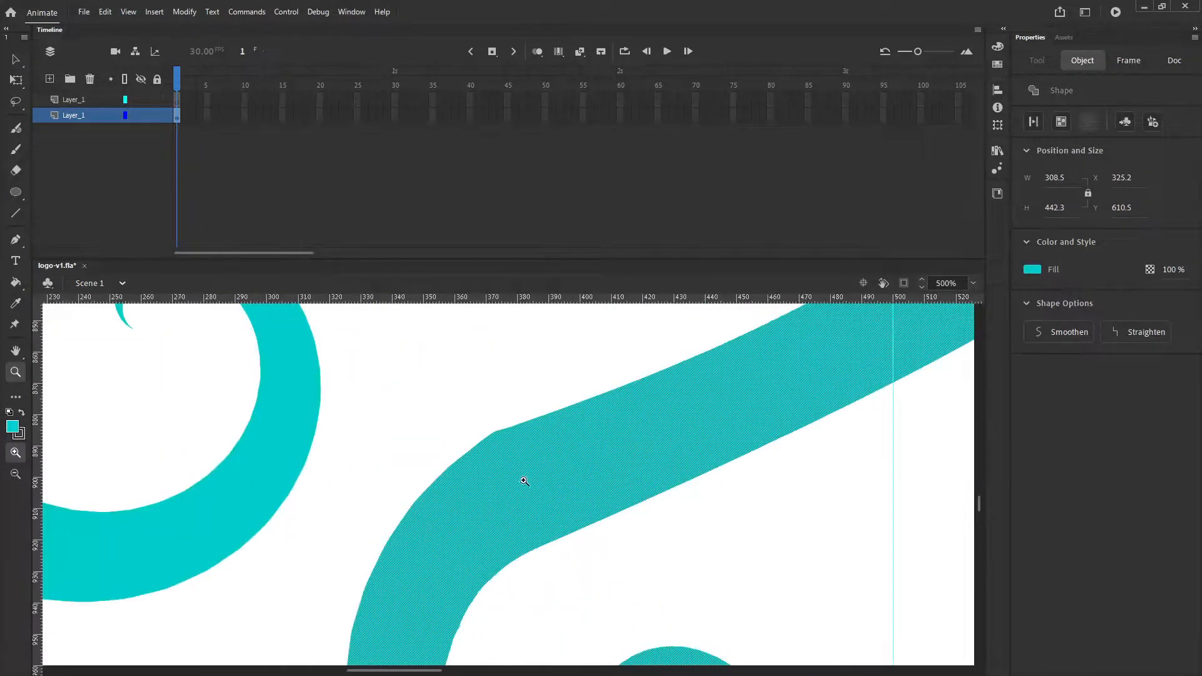
pyautogui.click(15, 59)
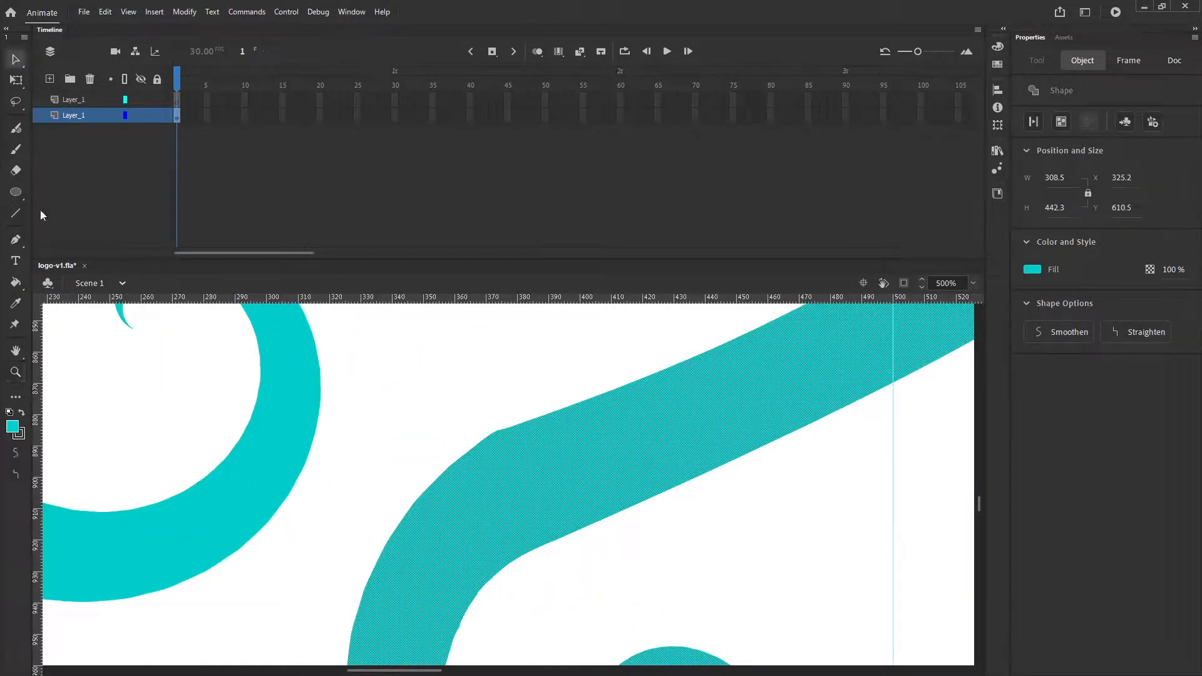
pyautogui.click(17, 213)
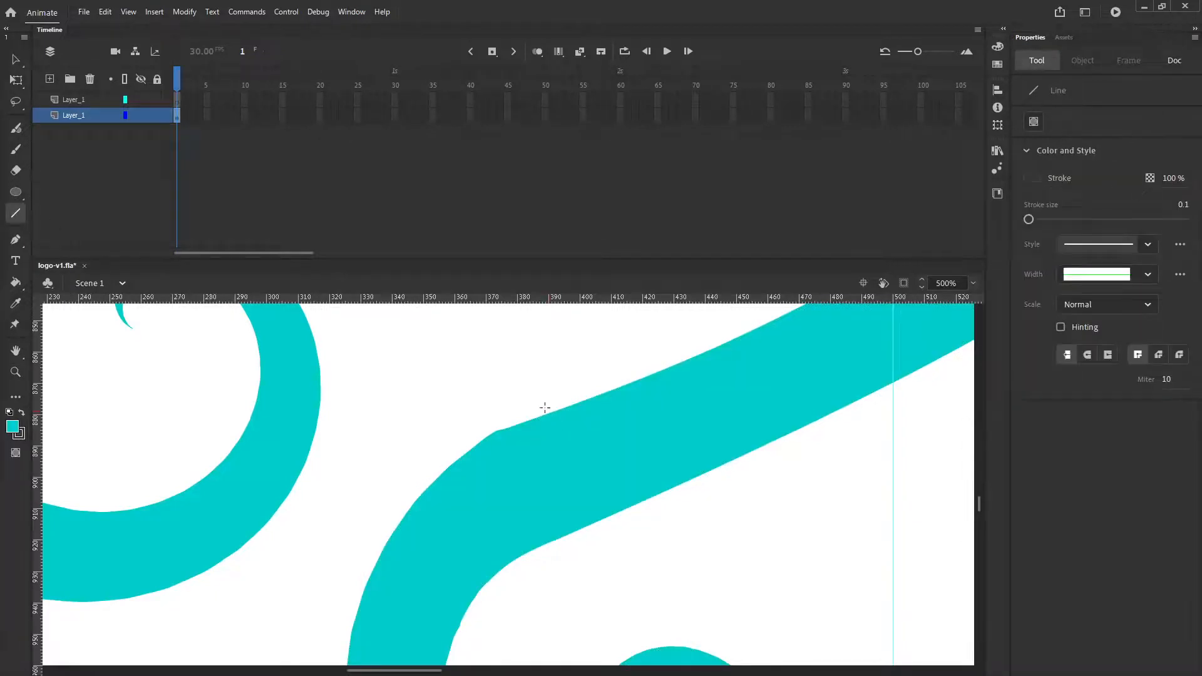
pyautogui.moveTo(554, 399)
pyautogui.mouseDown()
pyautogui.moveTo(332, 557)
pyautogui.moveTo(335, 585)
pyautogui.mouseUp()
pyautogui.click(11, 60)
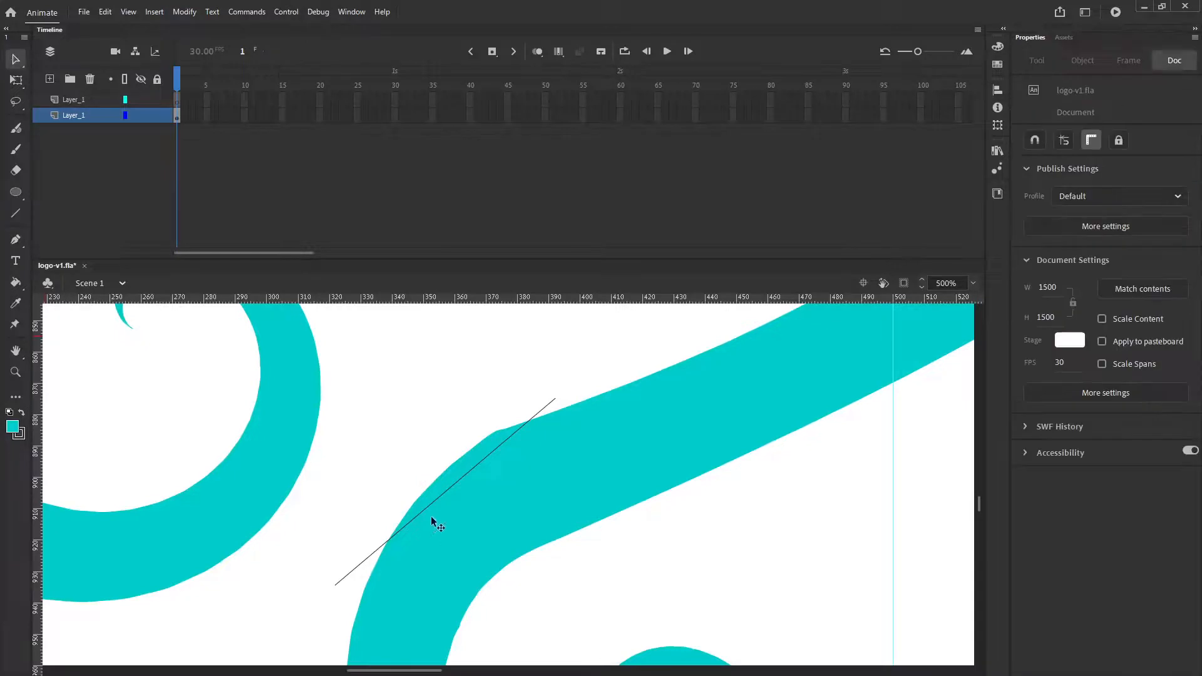
pyautogui.click(456, 463)
pyautogui.press('Delete')
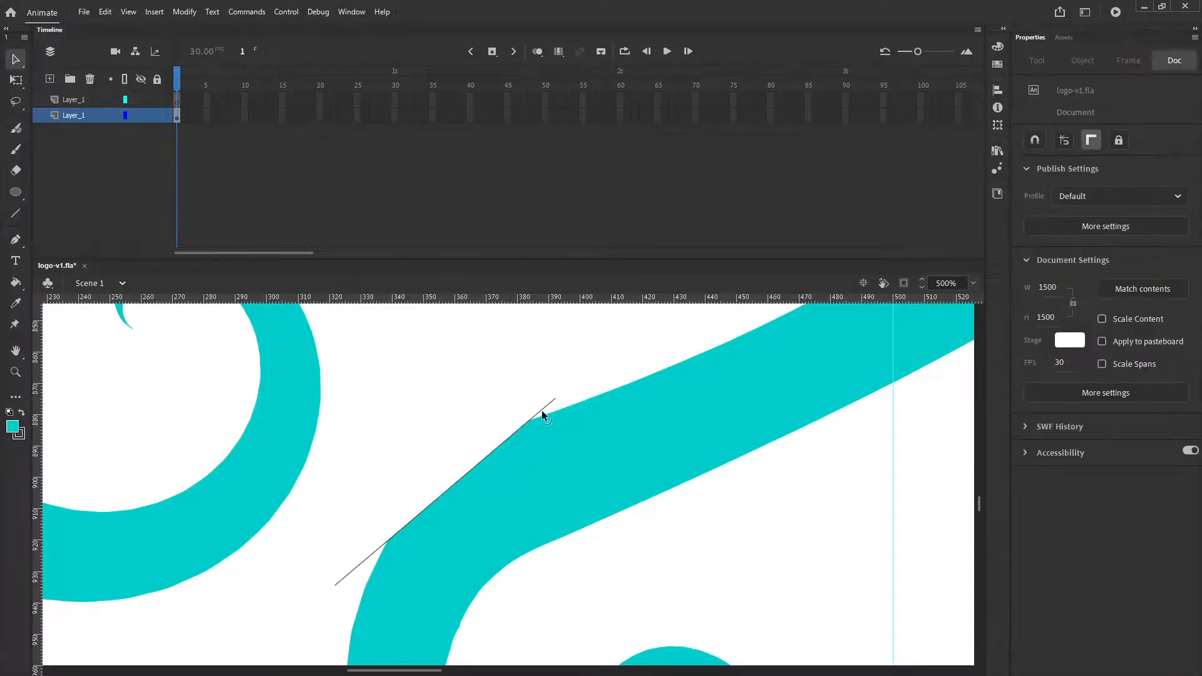
# Step: Delete all segments of the cutting line and pull the straight edge left behind outward into a smooth curve
pyautogui.click(542, 410)
pyautogui.press('Delete')
pyautogui.click(512, 436)
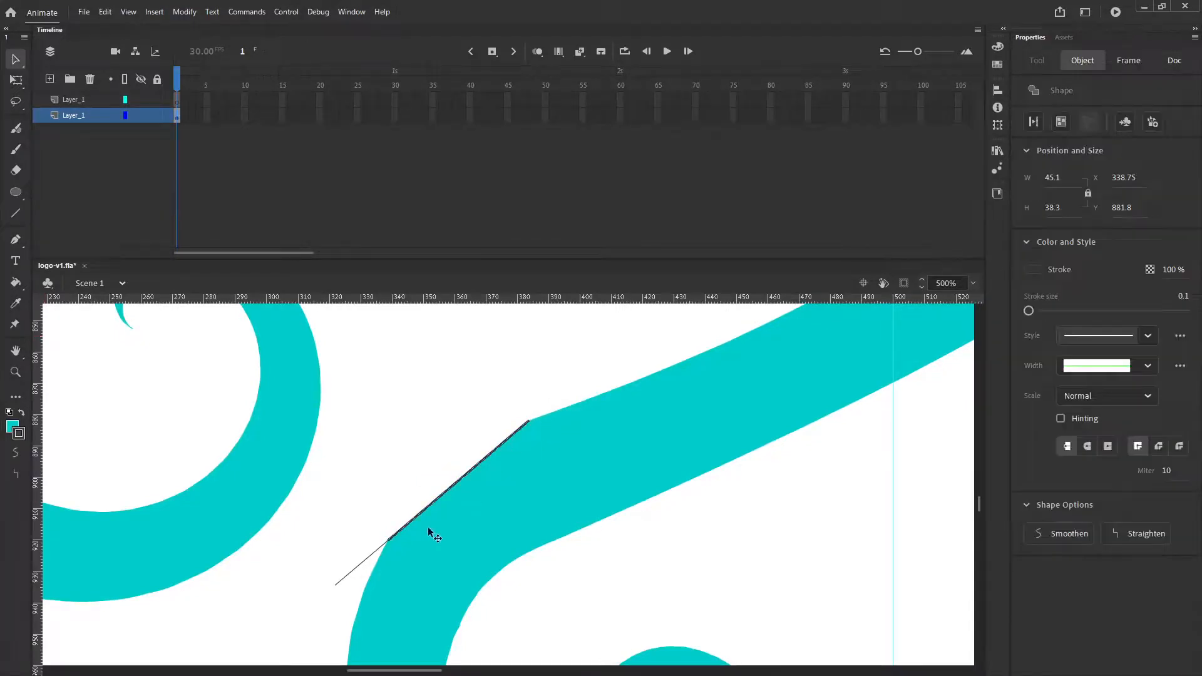
pyautogui.press('Delete')
pyautogui.click(364, 560)
pyautogui.press('Delete')
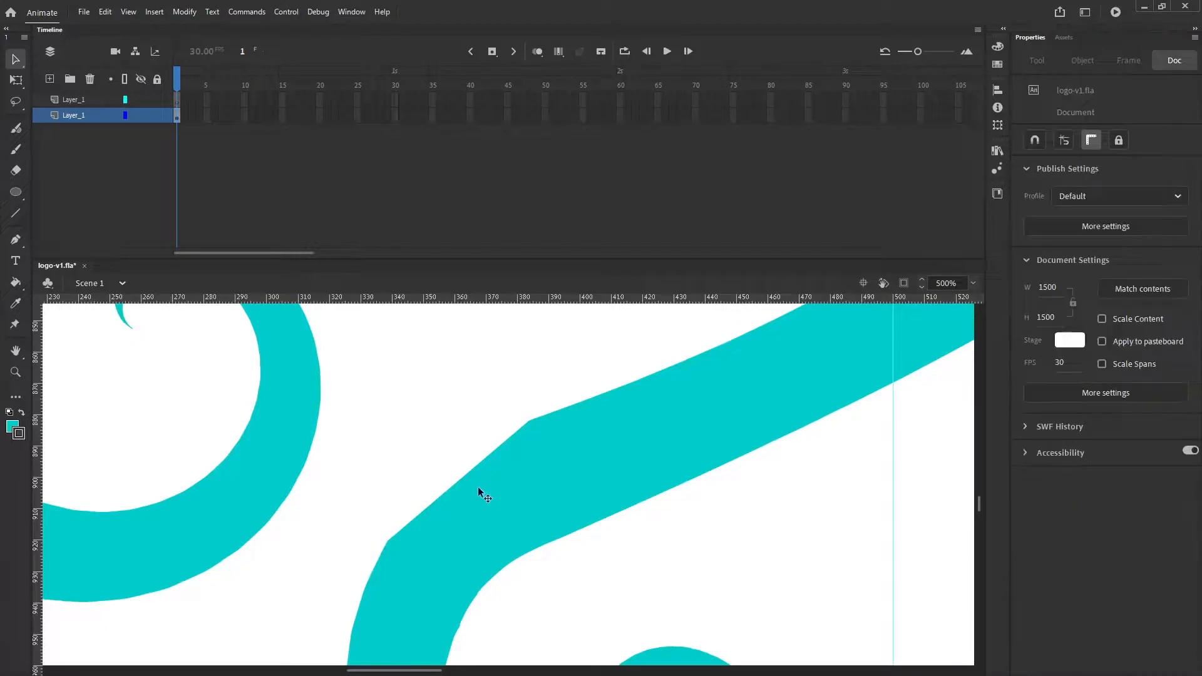
pyautogui.moveTo(467, 472)
pyautogui.mouseDown()
pyautogui.moveTo(443, 465)
pyautogui.moveTo(463, 456)
pyautogui.mouseUp()
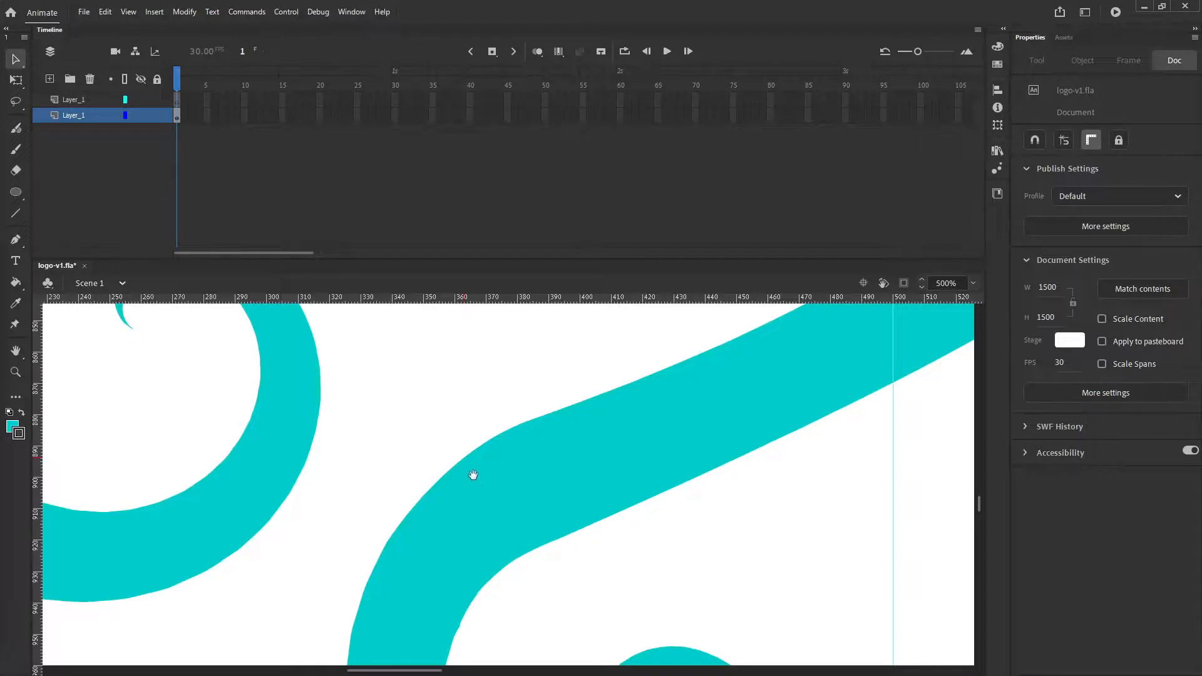
# Step: Try Optimize Curves at strength 100 and Advanced Smooth at strength 100 on the third tentacle's fill
pyautogui.moveTo(472, 475); pyautogui.dragTo(413, 332)
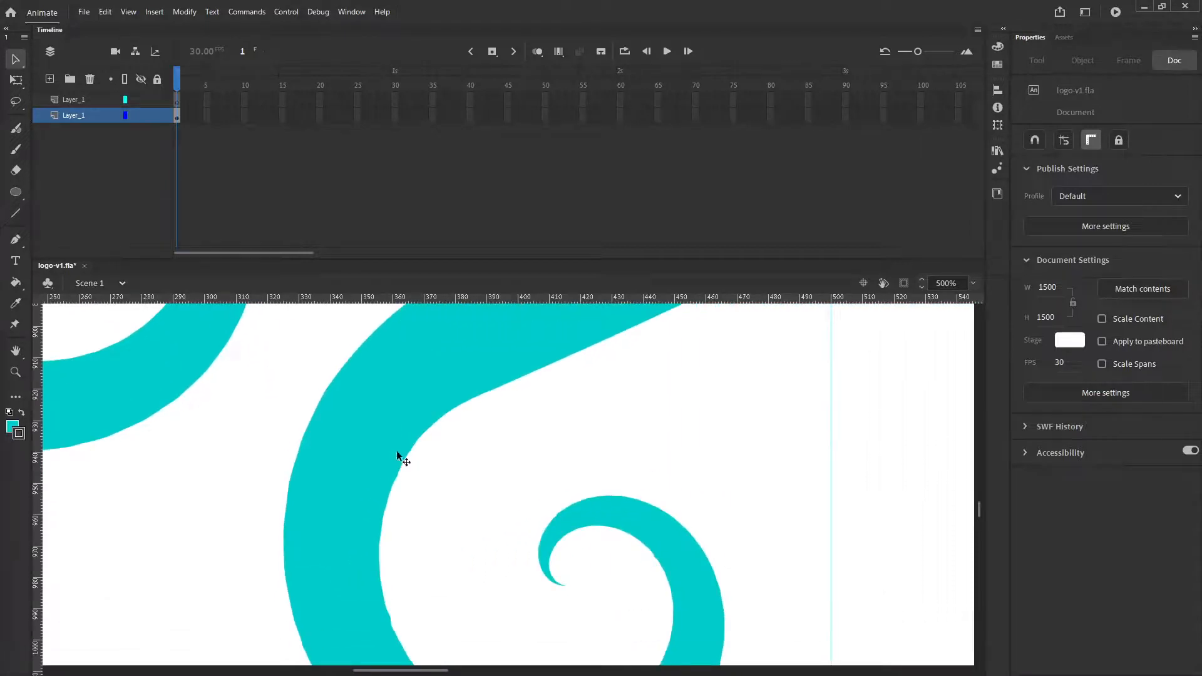
pyautogui.click(415, 397)
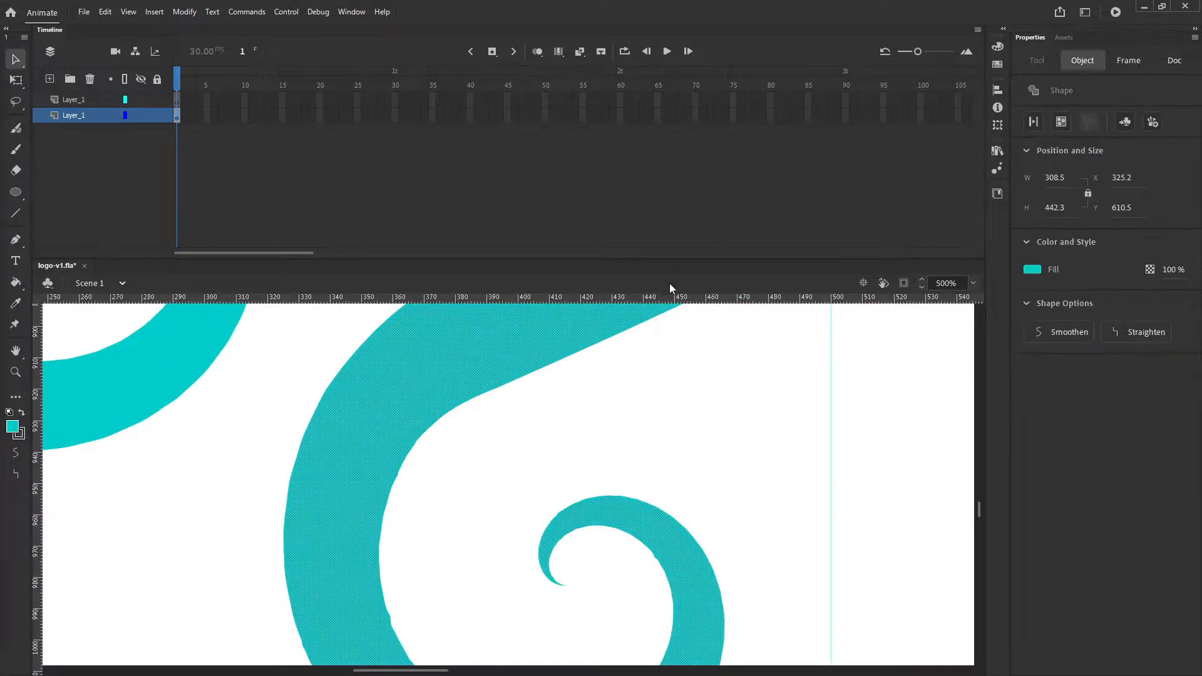
pyautogui.click(184, 12)
pyautogui.moveTo(226, 136)
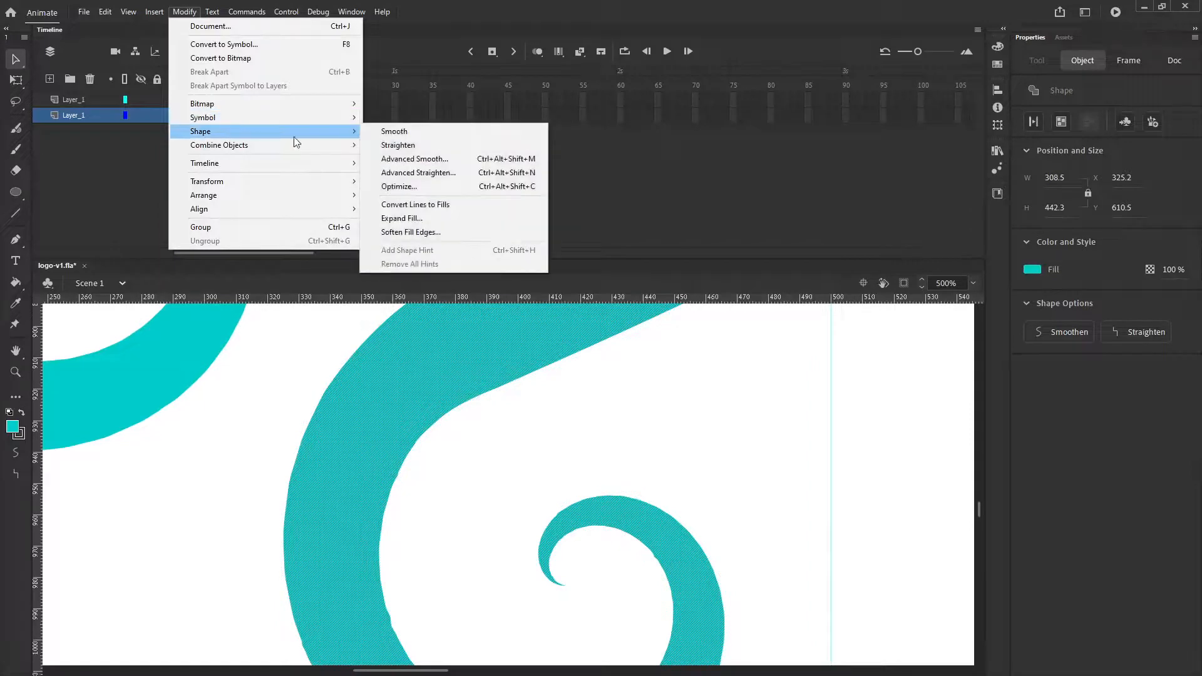
pyautogui.click(415, 187)
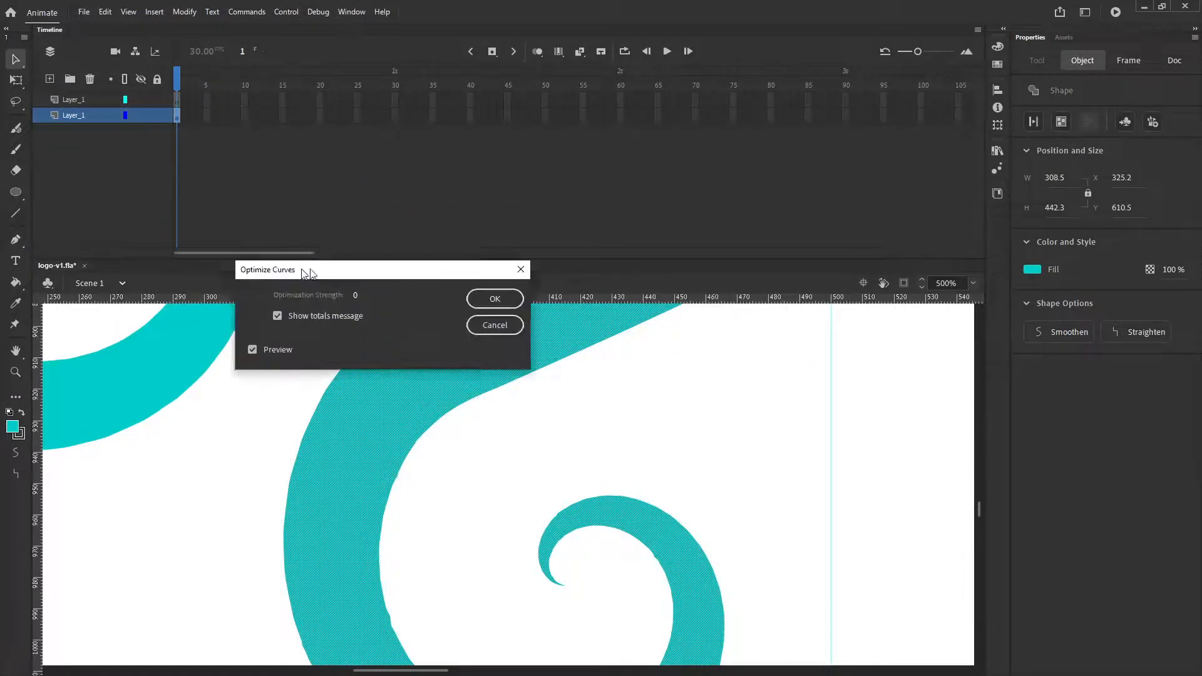
pyautogui.moveTo(303, 270); pyautogui.dragTo(757, 225)
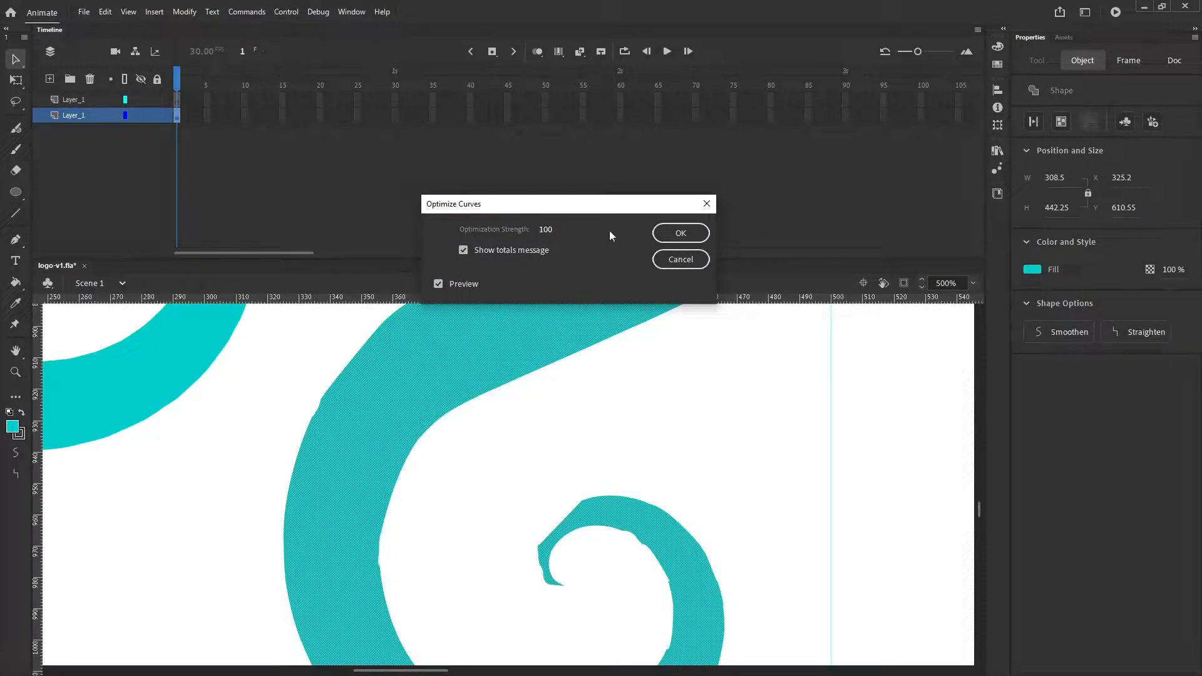
pyautogui.click(680, 259)
pyautogui.click(190, 13)
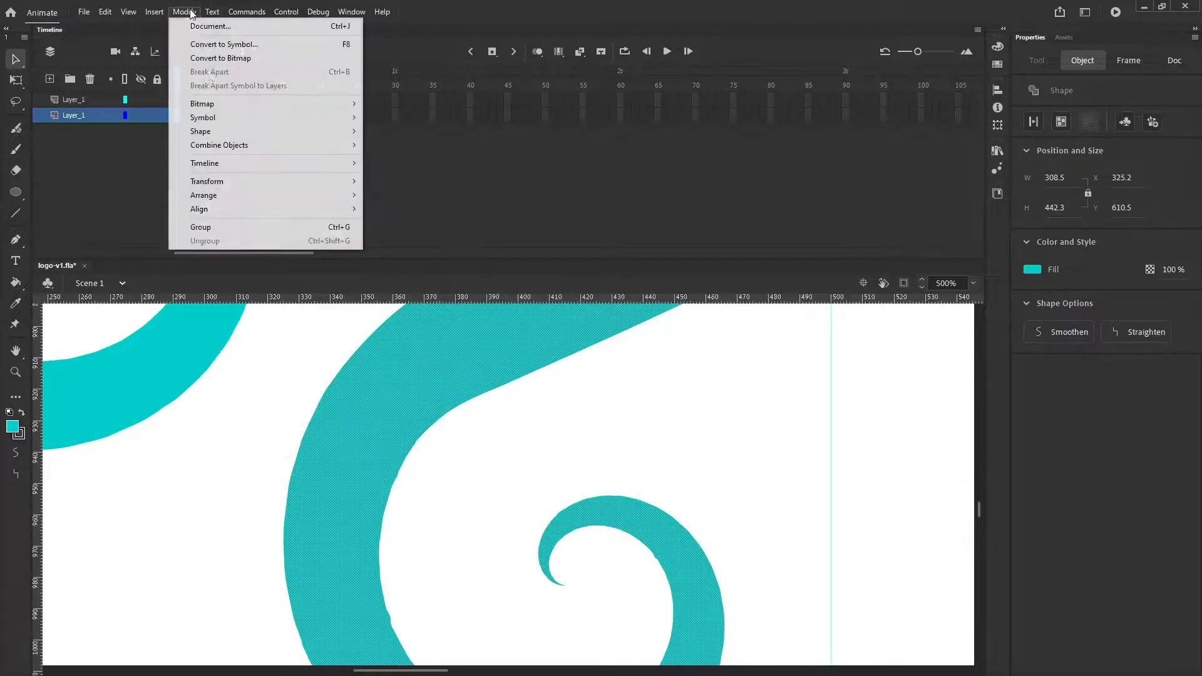
pyautogui.moveTo(232, 131)
pyautogui.click(441, 159)
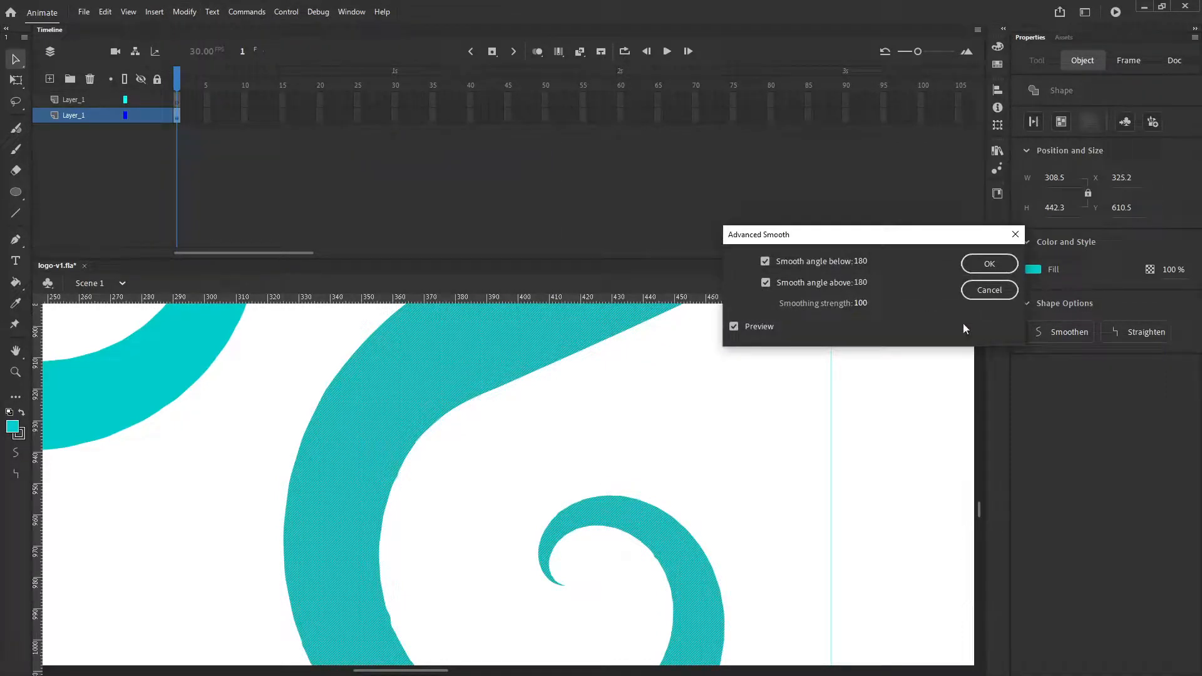
pyautogui.click(989, 289)
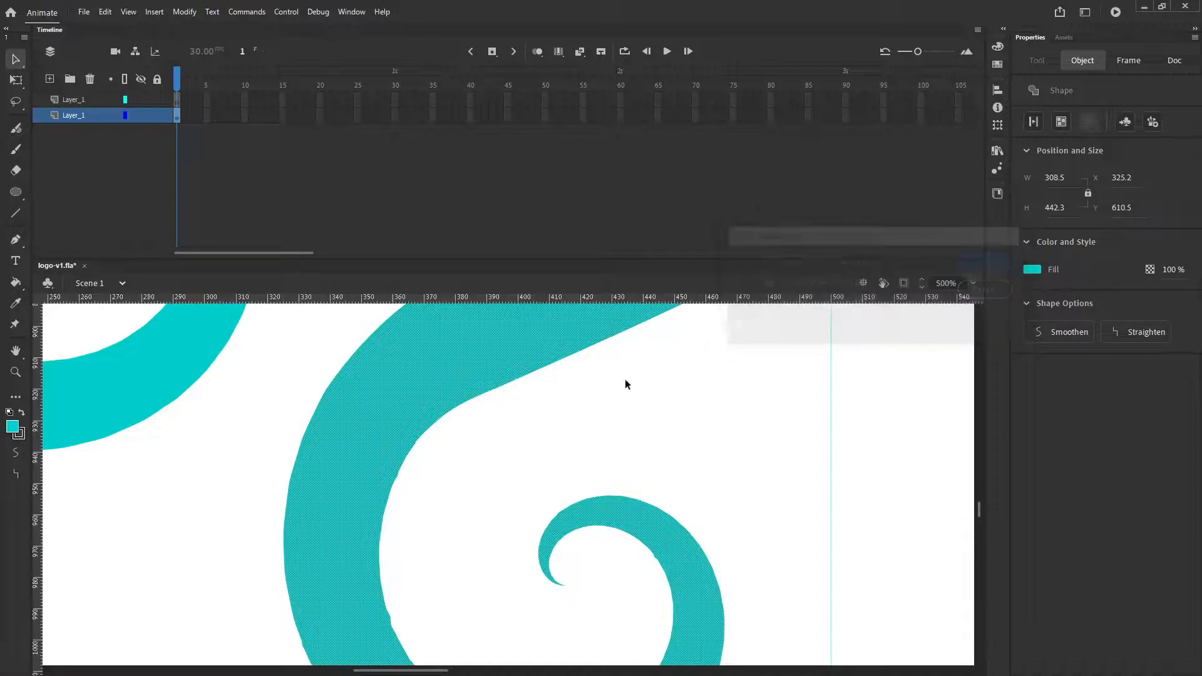
pyautogui.click(228, 420)
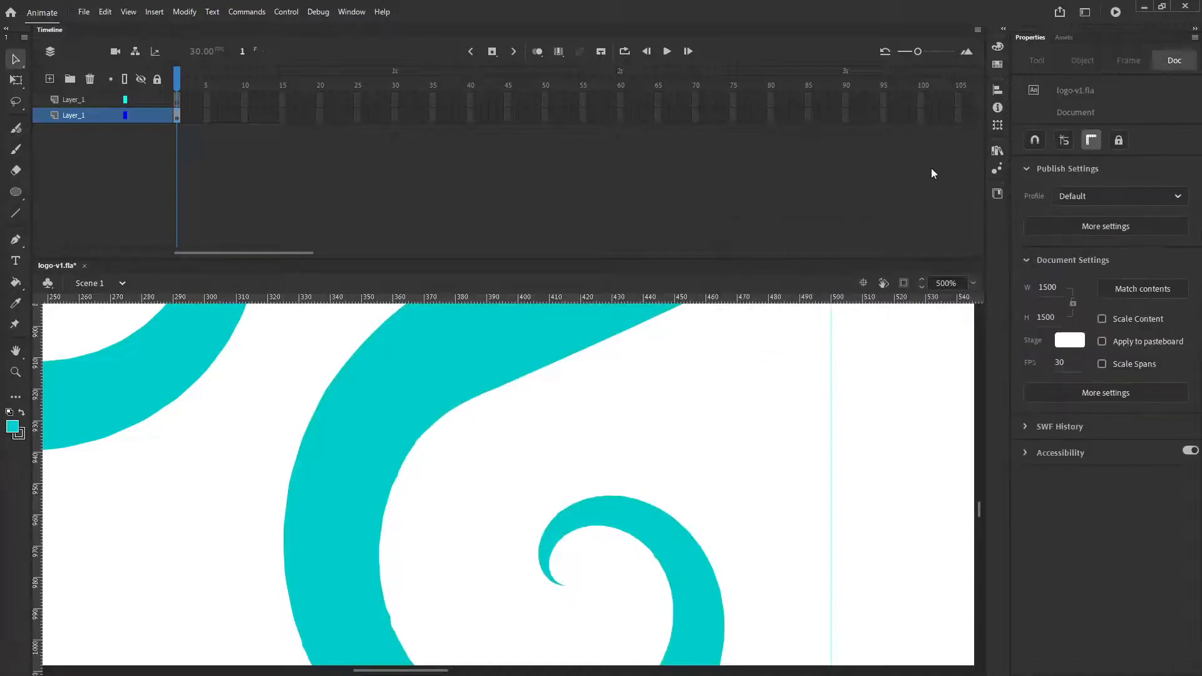
# Step: Move the first and second tentacles away from the head, partly onto the pasteboard, to make room for the third
pyautogui.click(973, 282)
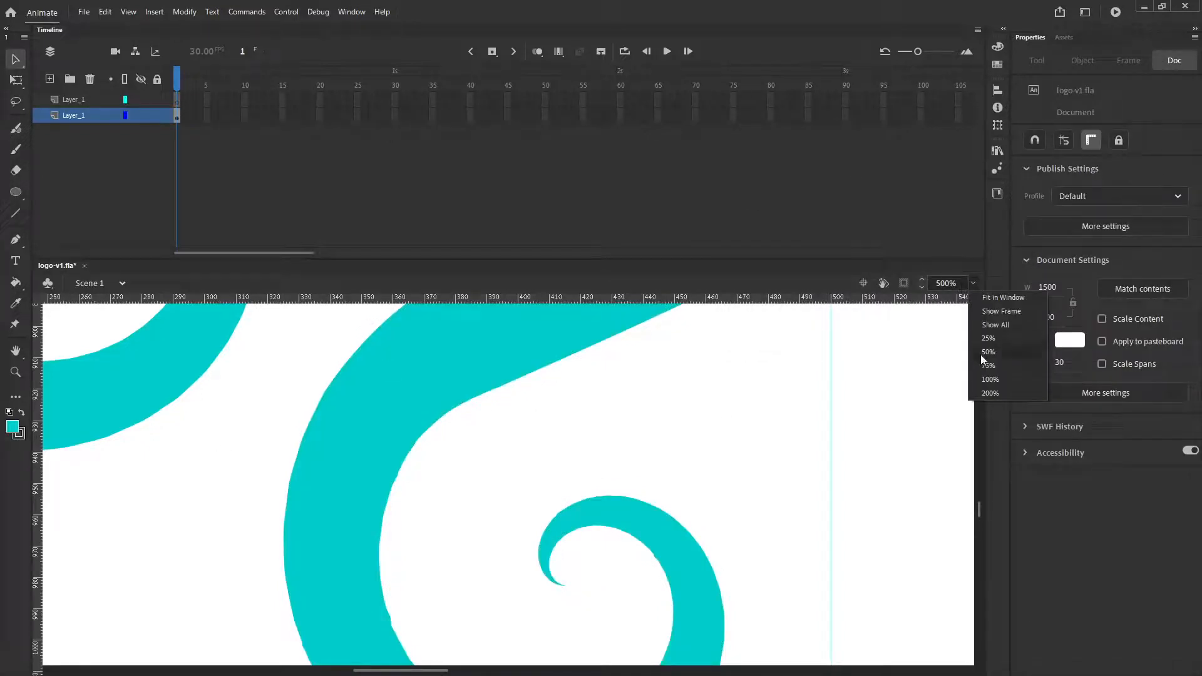
pyautogui.click(989, 379)
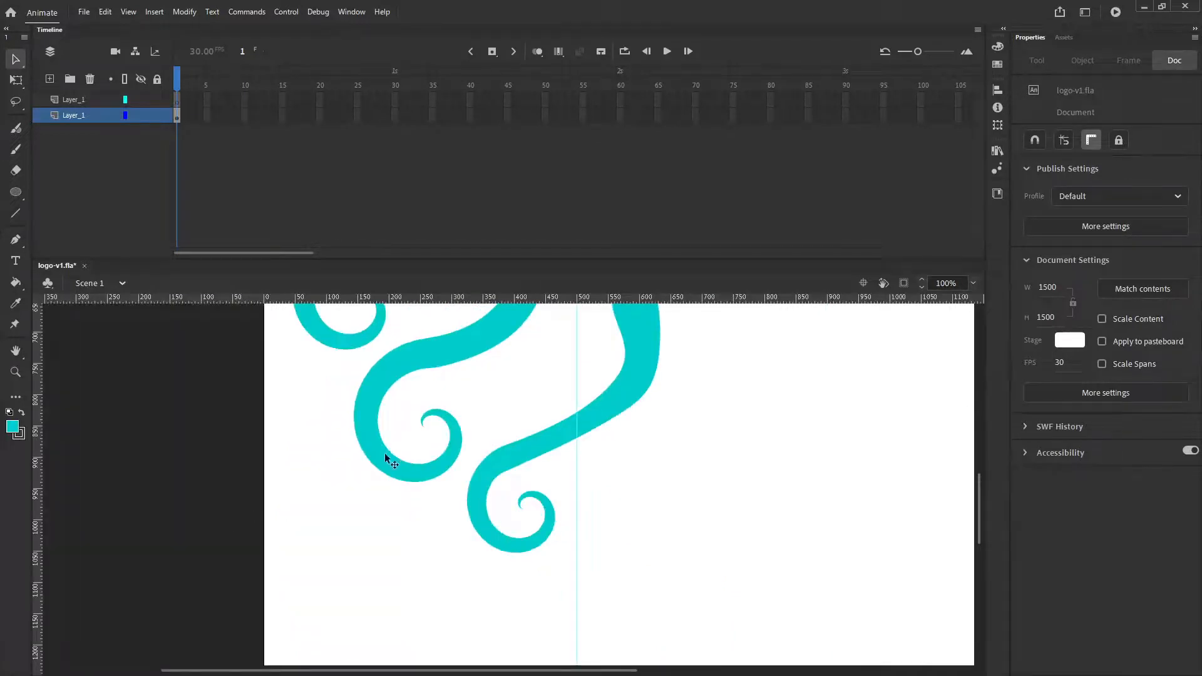
pyautogui.moveTo(498, 382); pyautogui.dragTo(404, 504)
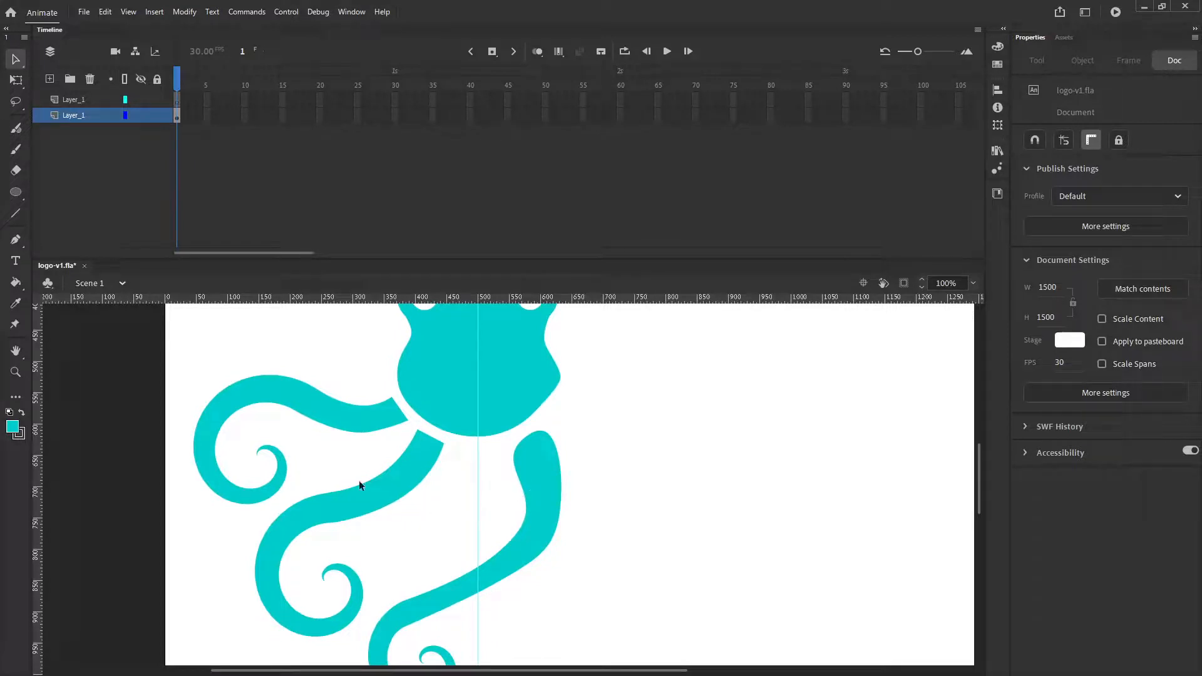
pyautogui.click(373, 420)
pyautogui.moveTo(375, 418); pyautogui.dragTo(233, 404)
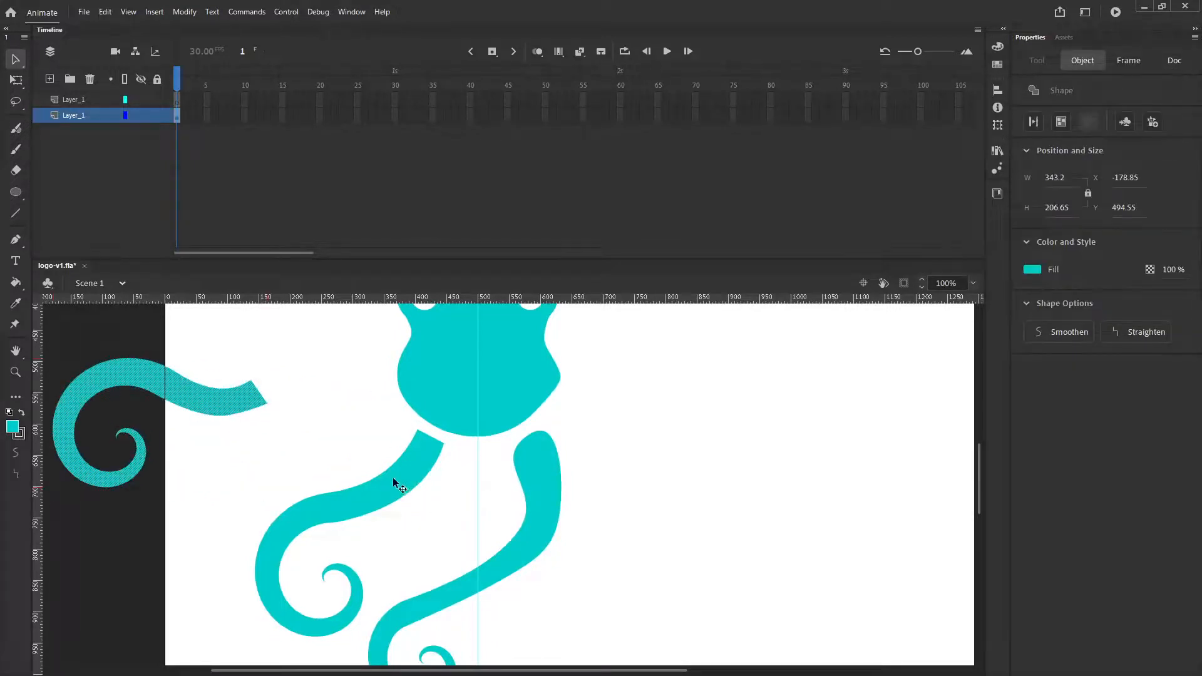
pyautogui.moveTo(395, 483); pyautogui.dragTo(243, 493)
# Step: Copy the third tentacle and paste it in place on the upper layer while the lower layer is hidden, and show that layer again
pyautogui.click(545, 474)
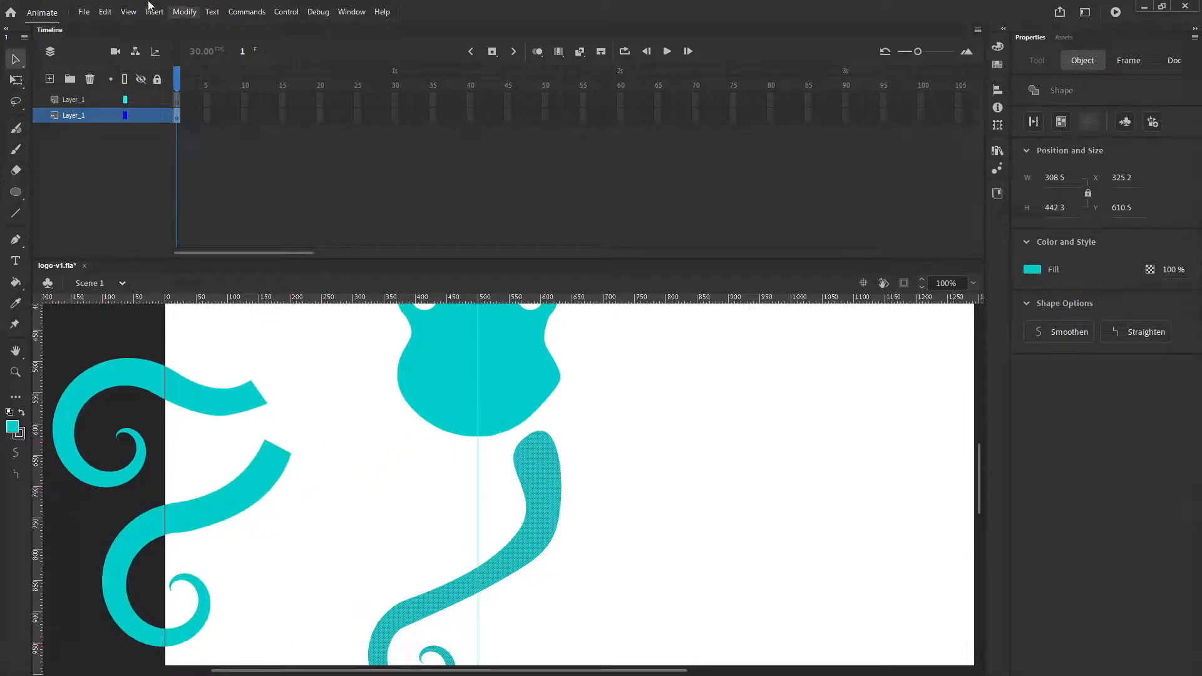
pyautogui.click(156, 115)
pyautogui.click(141, 115)
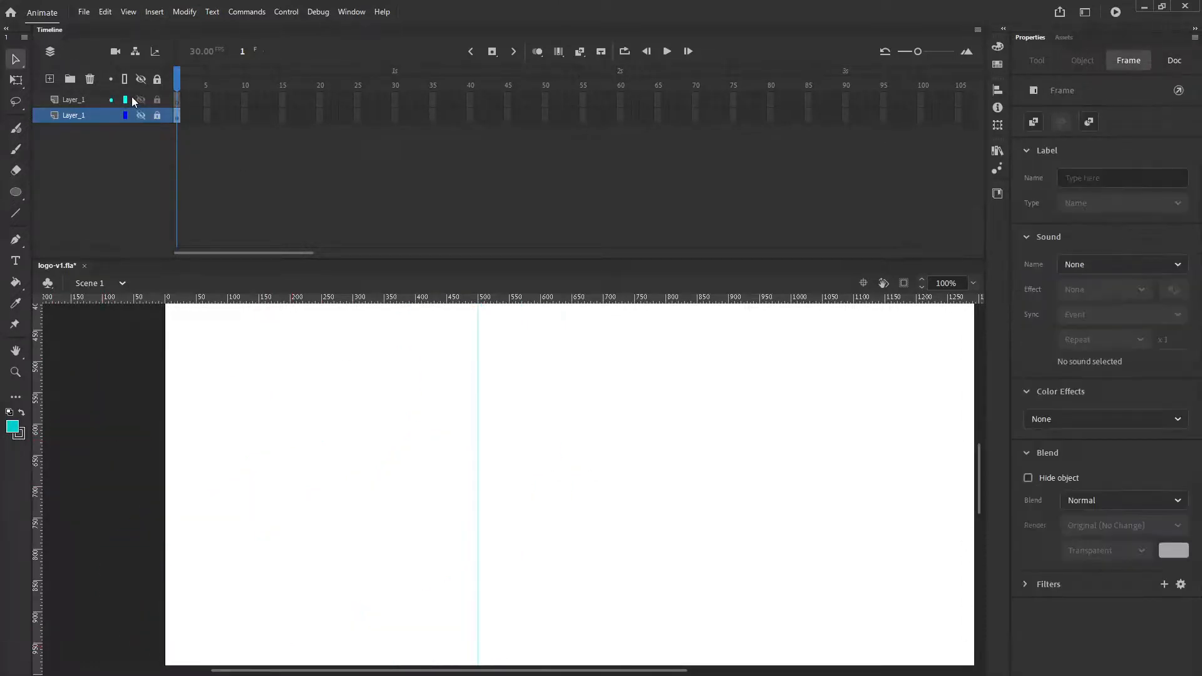
pyautogui.click(133, 99)
pyautogui.click(178, 97)
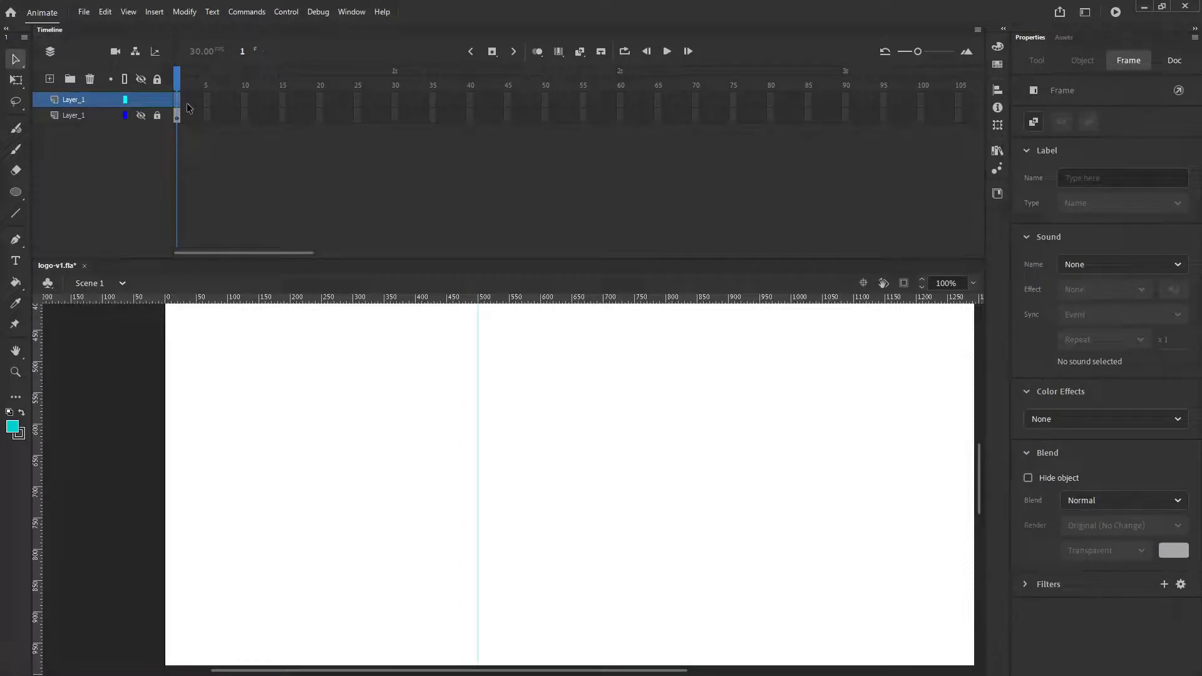
pyautogui.hotkey('ctrl', 'shift', 'v')
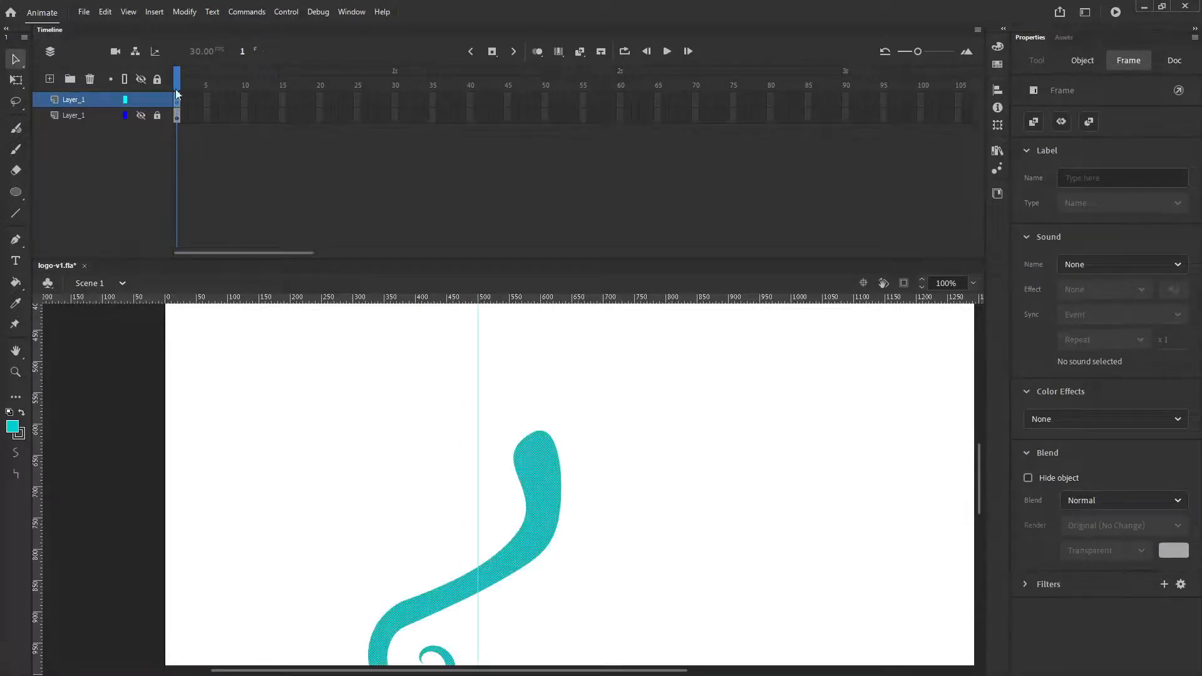
pyautogui.click(143, 115)
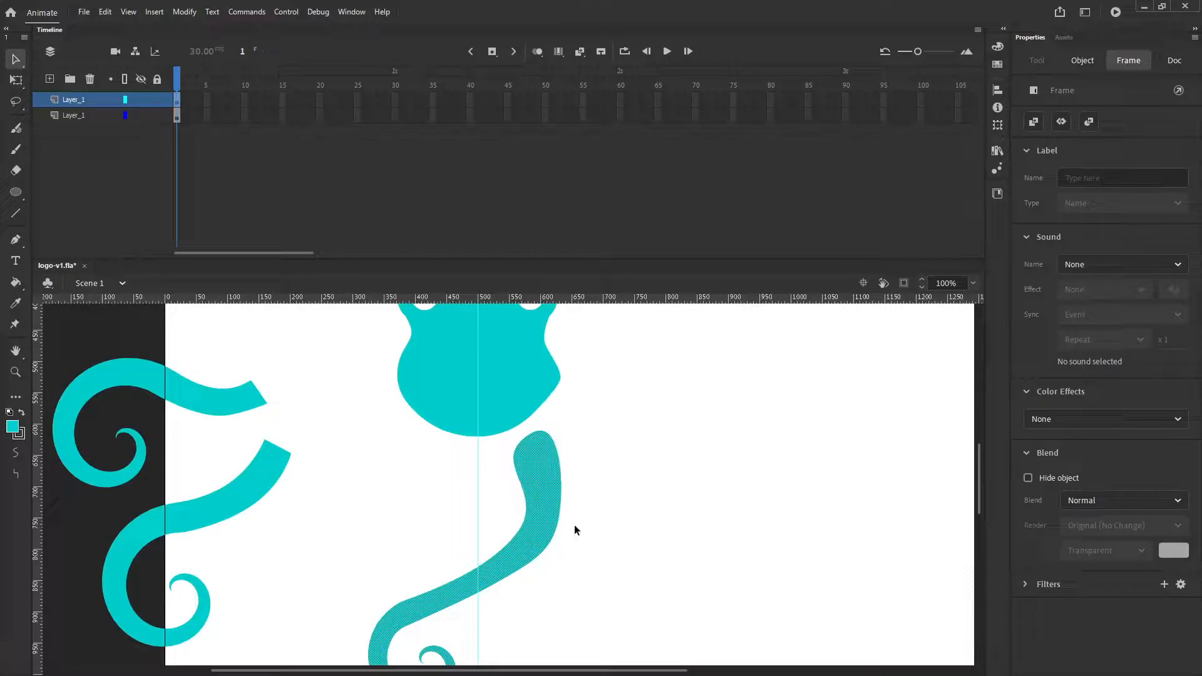
# Step: Flip the selected third tentacle horizontally
pyautogui.click(153, 13)
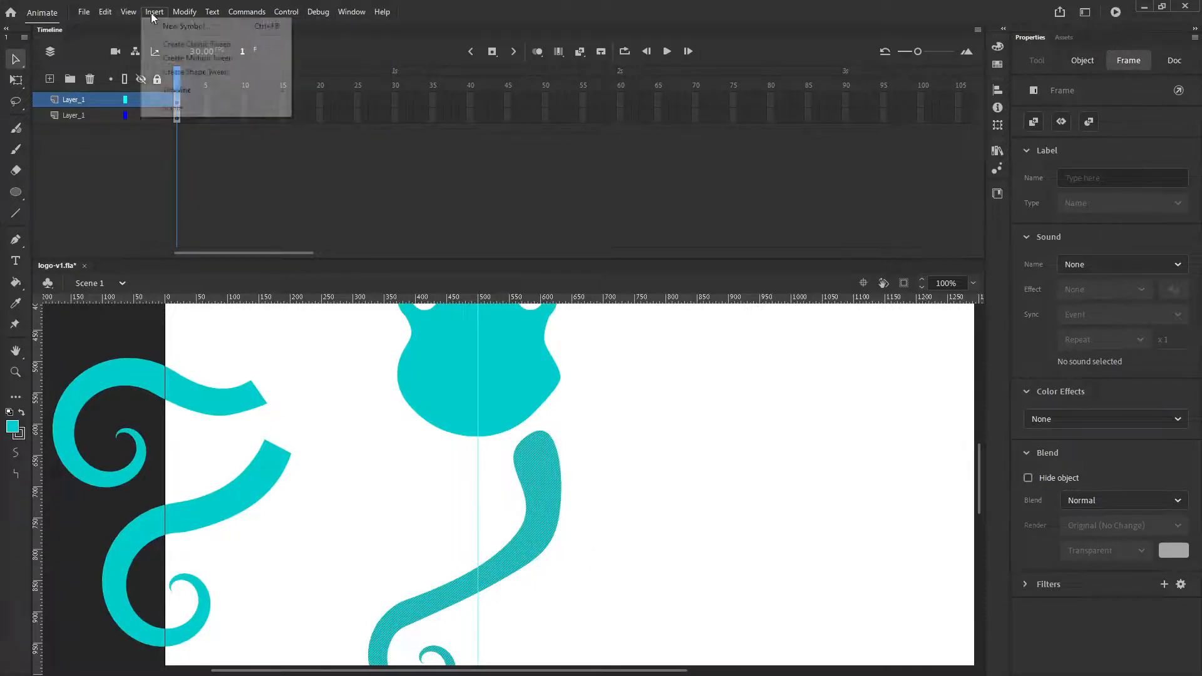
pyautogui.moveTo(185, 12)
pyautogui.moveTo(208, 186)
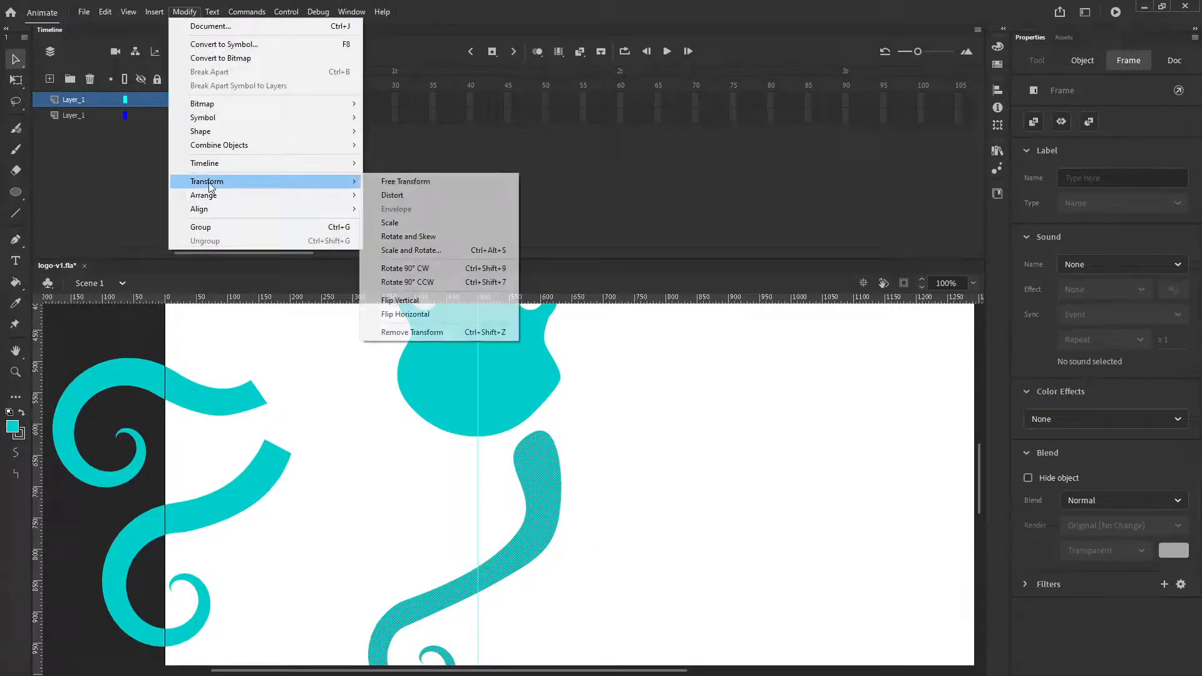
pyautogui.click(418, 315)
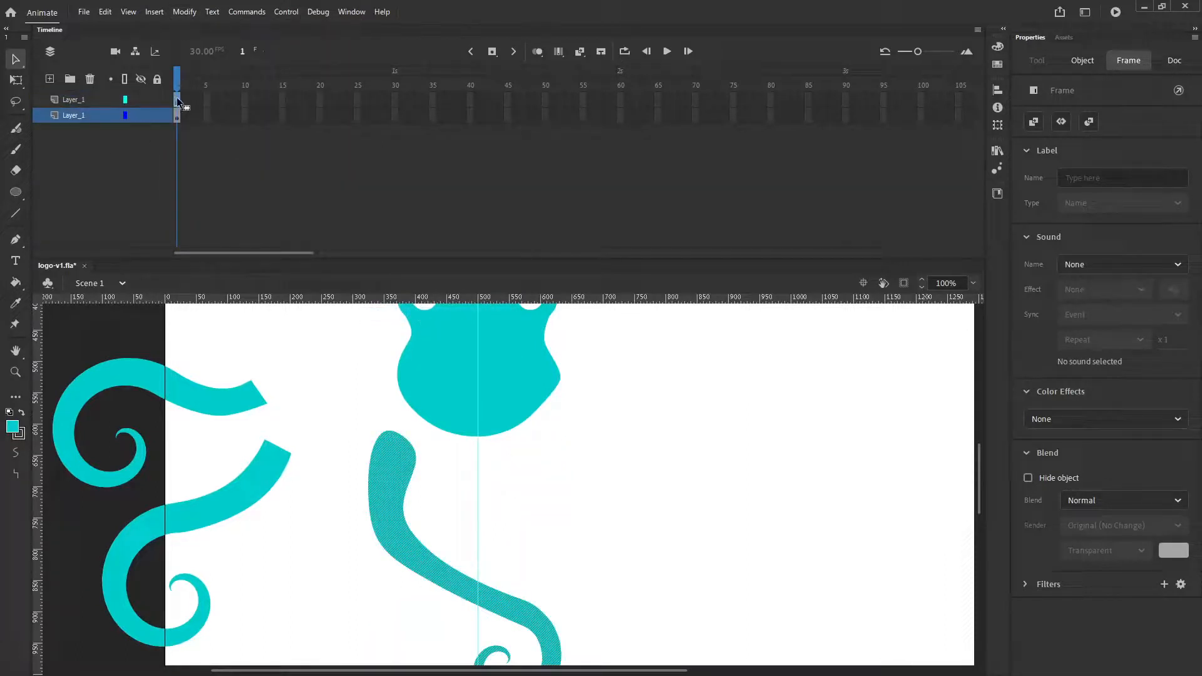
# Step: Toggle the visibility of both layers to examine what each holds, and reselect the flipped tentacle on the upper layer
pyautogui.click(176, 98)
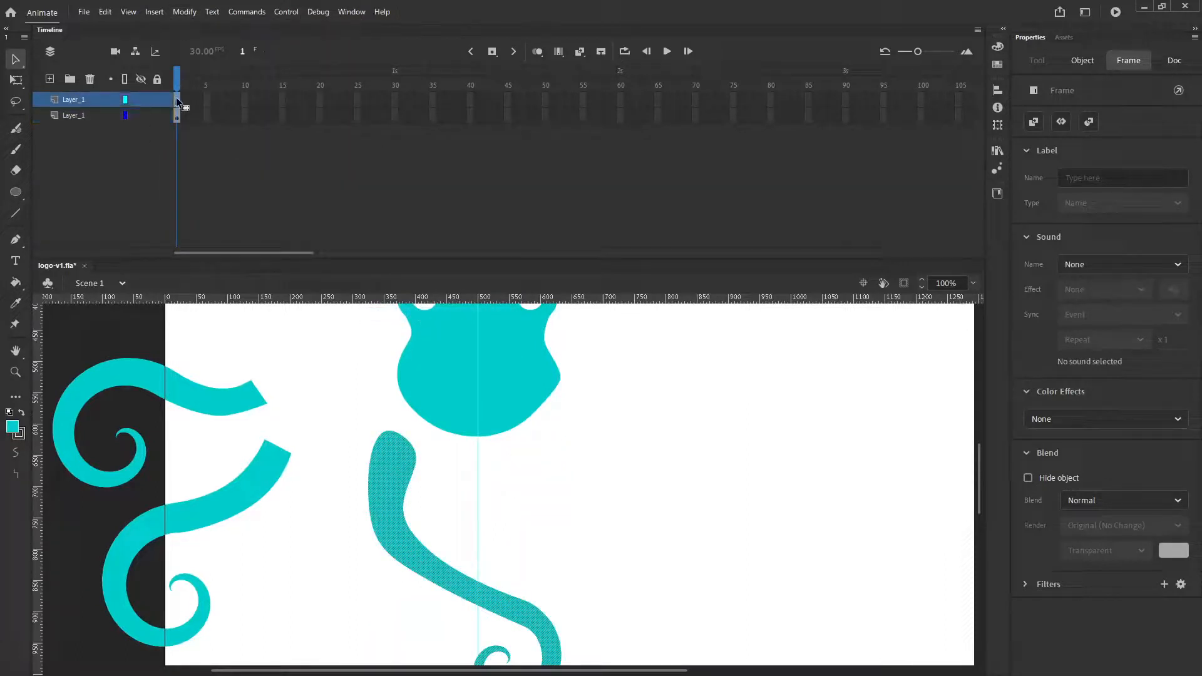
pyautogui.click(141, 115)
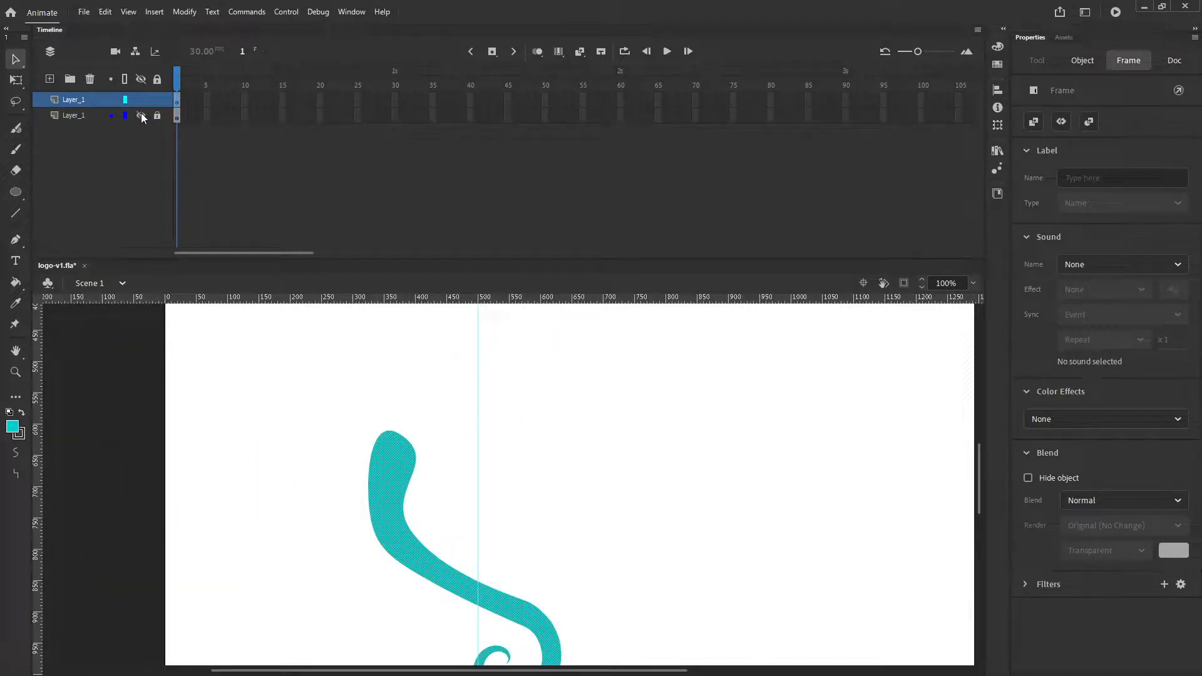
pyautogui.click(141, 115)
pyautogui.click(140, 100)
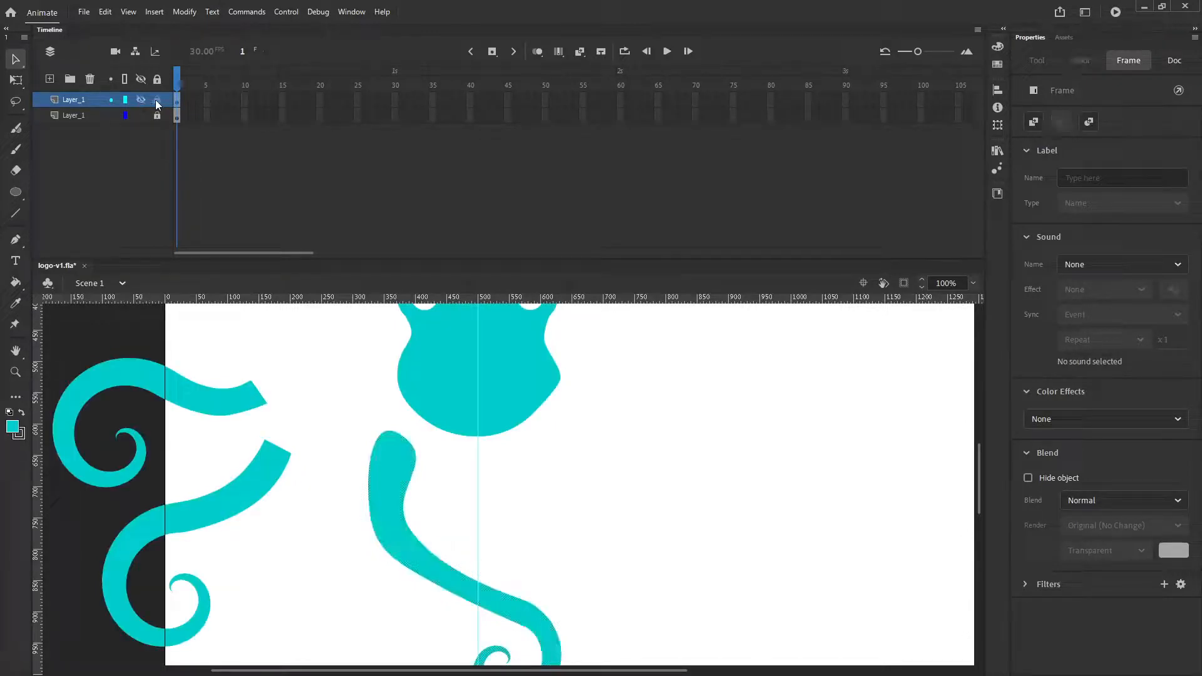
pyautogui.click(164, 143)
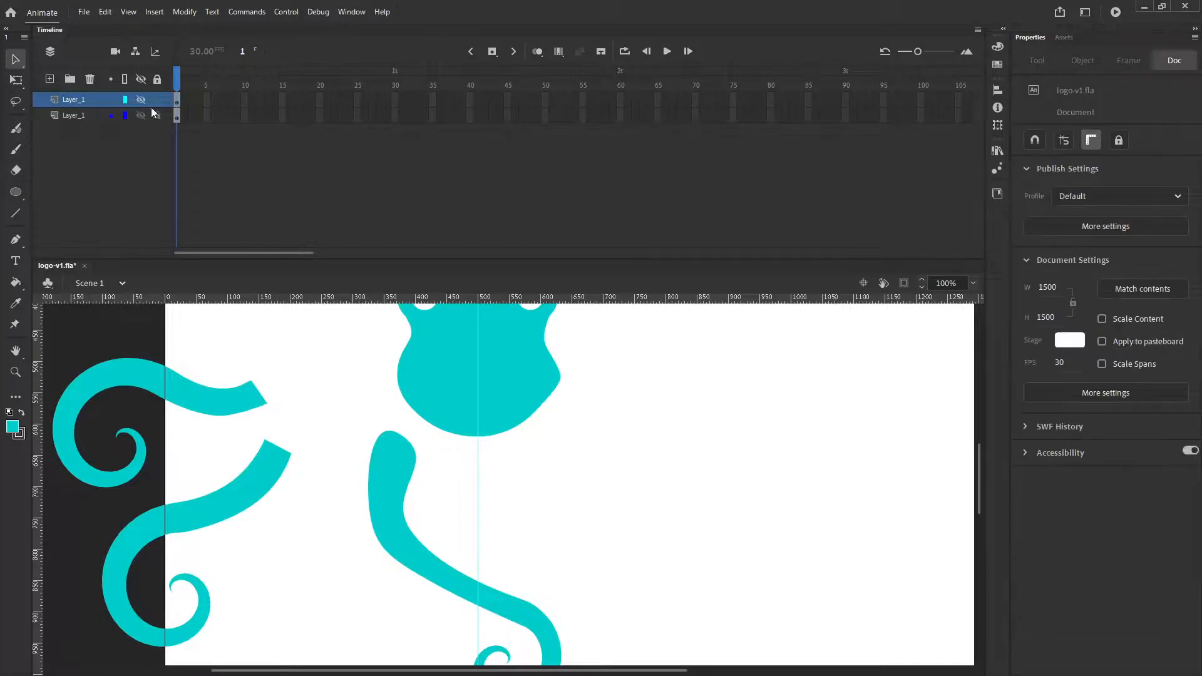
pyautogui.click(177, 102)
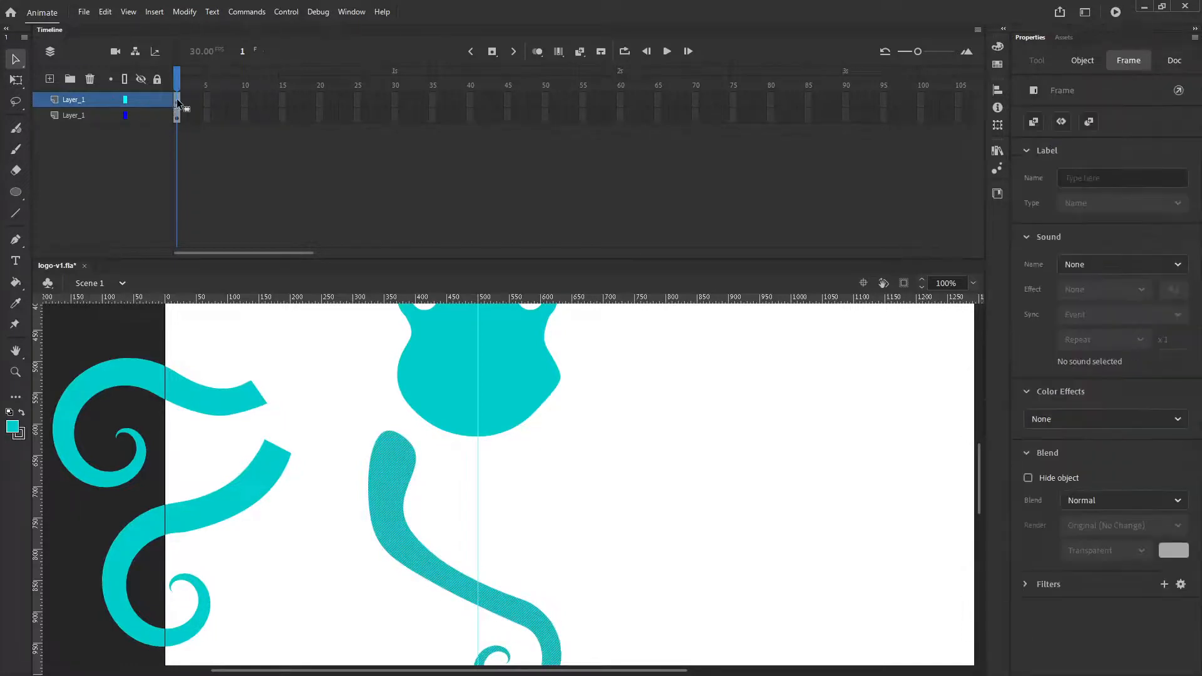
# Step: Select the third tentacle's copy on the upper layer and mirror it horizontally
pyautogui.click(175, 117)
pyautogui.click(212, 182)
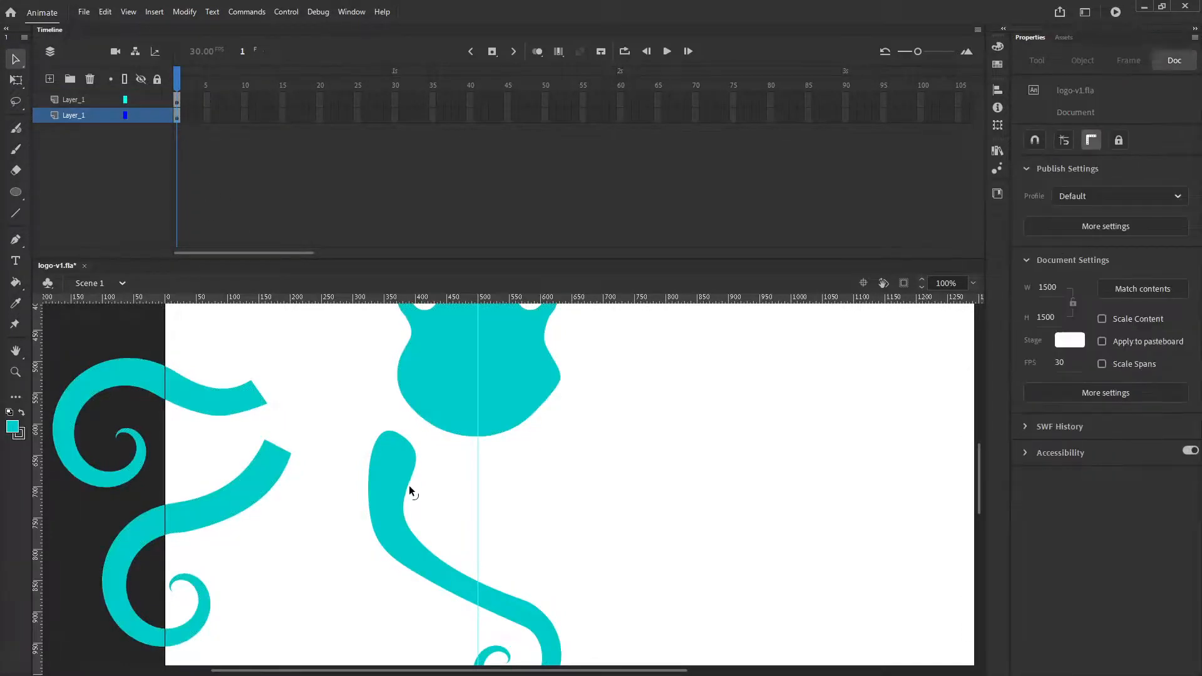
pyautogui.click(407, 494)
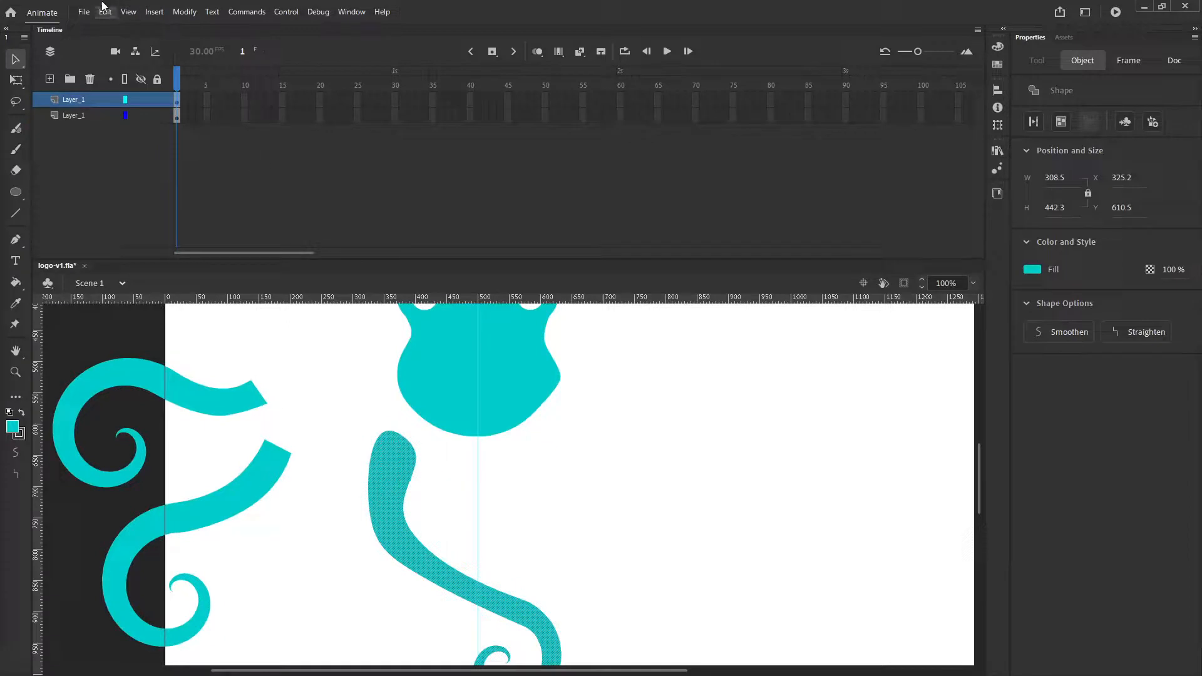
pyautogui.click(184, 11)
pyautogui.moveTo(243, 178)
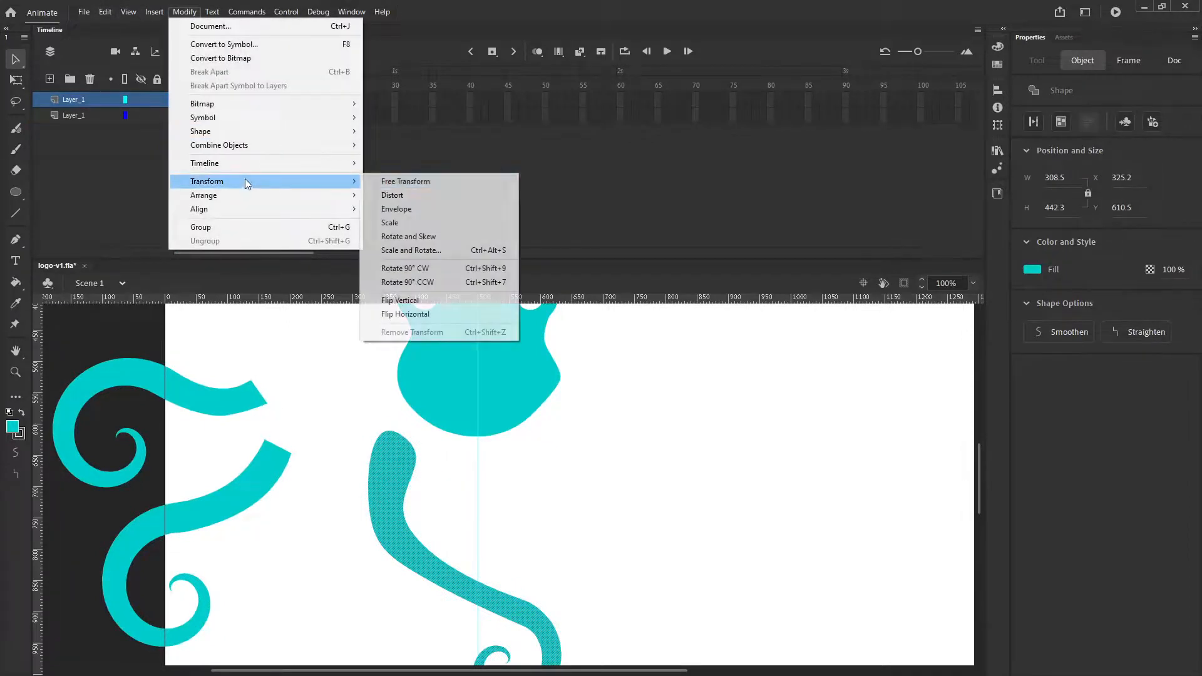
pyautogui.click(406, 314)
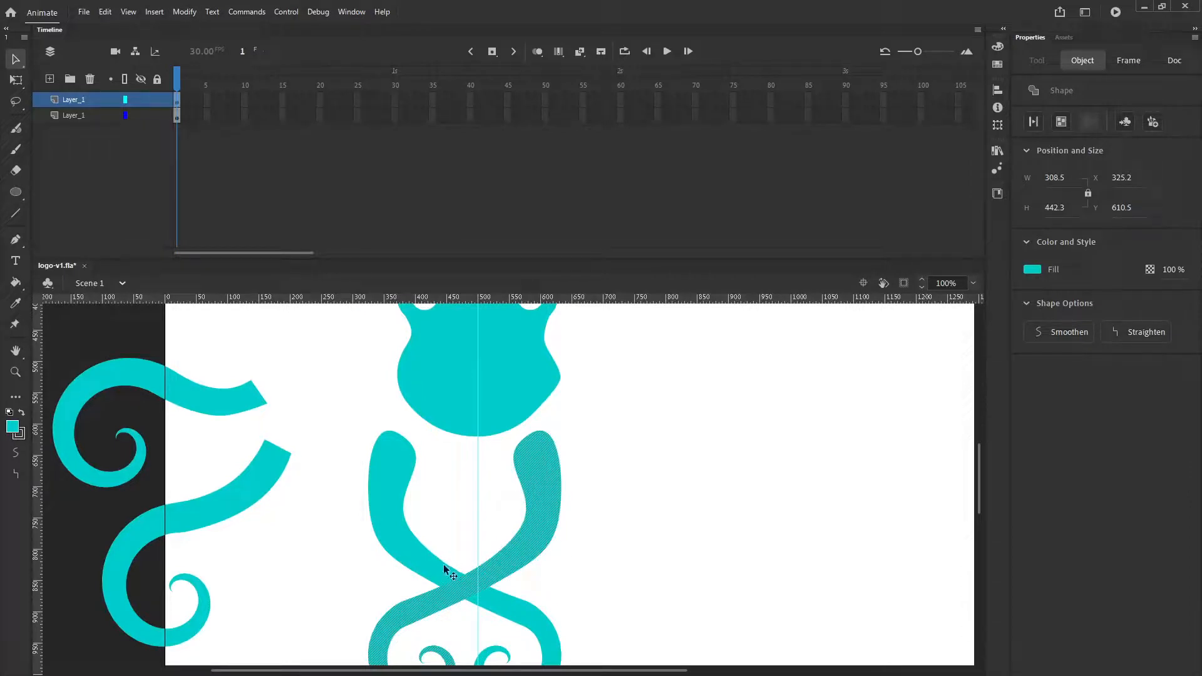
# Step: Free-transform both crossed tentacles together and nudge them right to X 347.2, centring them on the vertical guide
pyautogui.moveTo(430, 397); pyautogui.dragTo(341, 282)
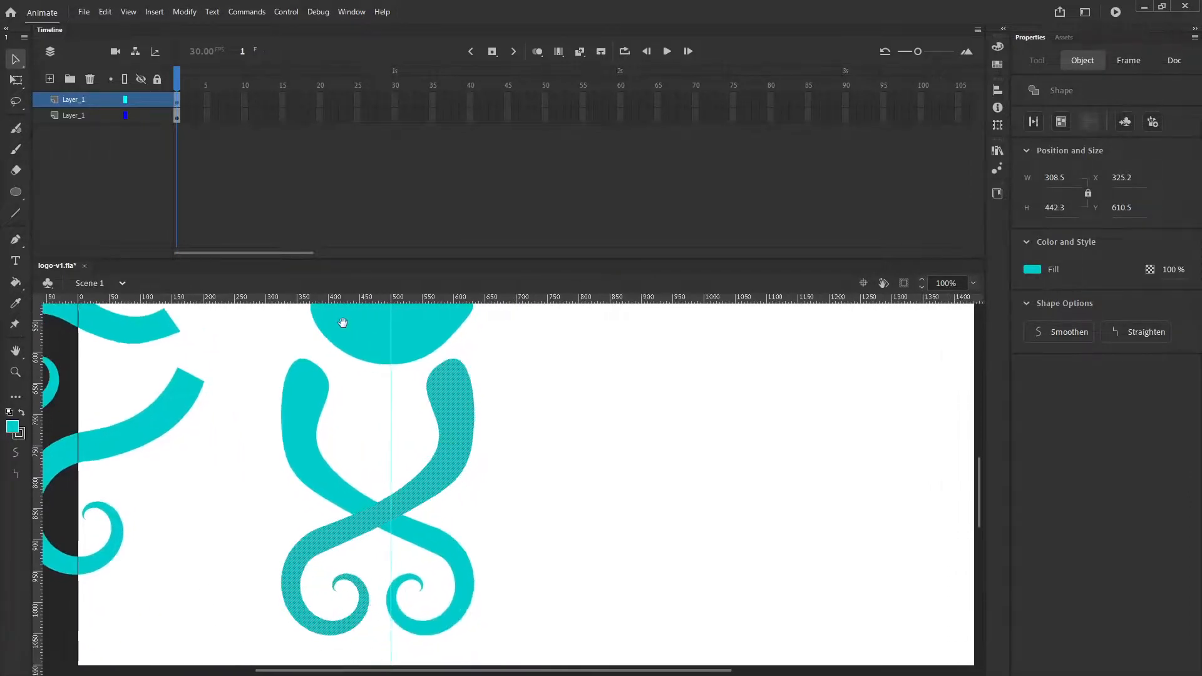
pyautogui.moveTo(346, 338); pyautogui.dragTo(327, 376)
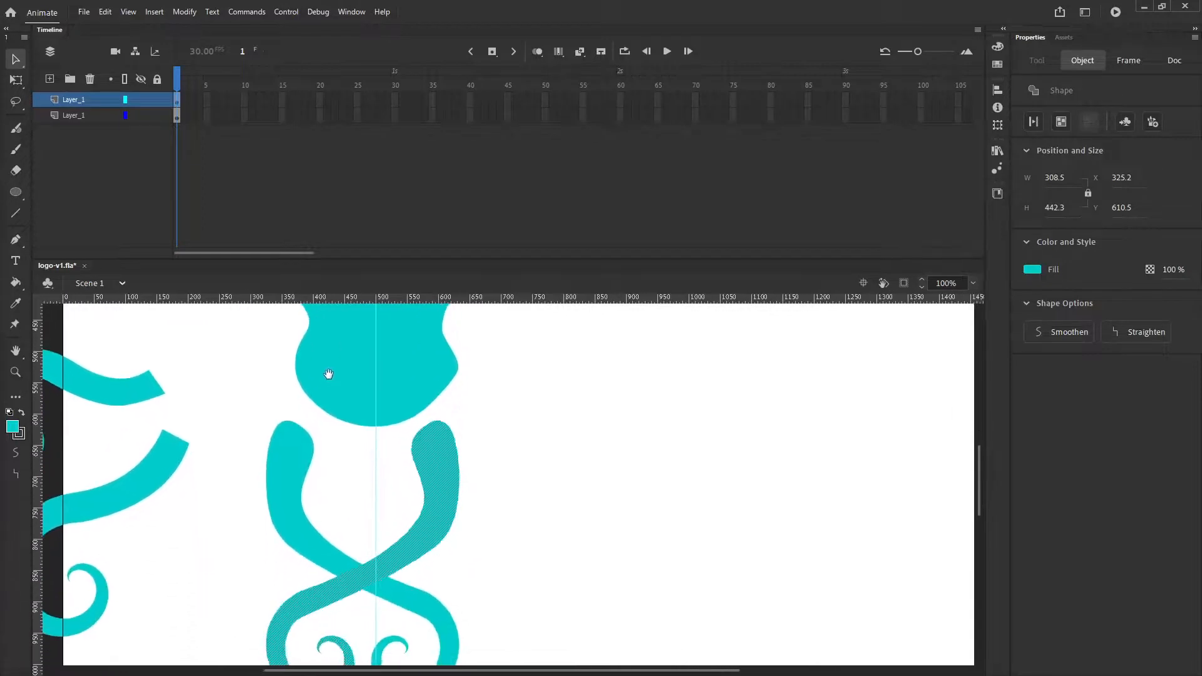
pyautogui.keyDown('shift'); pyautogui.click(313, 522); pyautogui.keyUp('shift')
pyautogui.rightClick(311, 523)
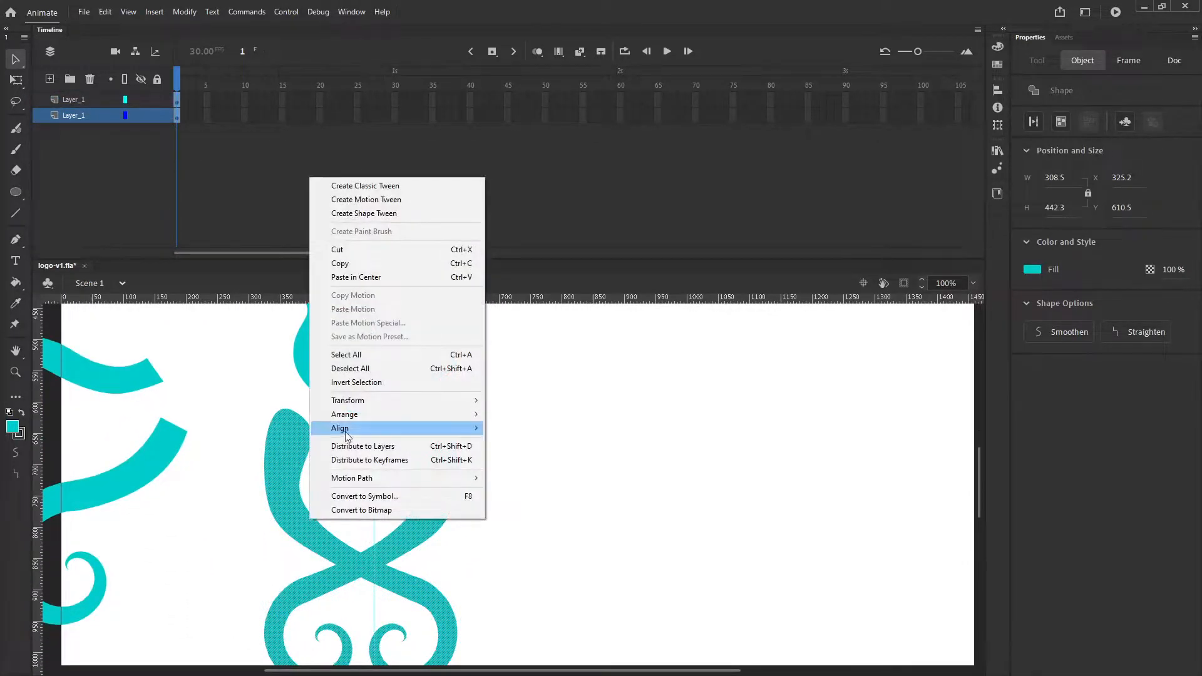
pyautogui.moveTo(377, 402)
pyautogui.click(528, 400)
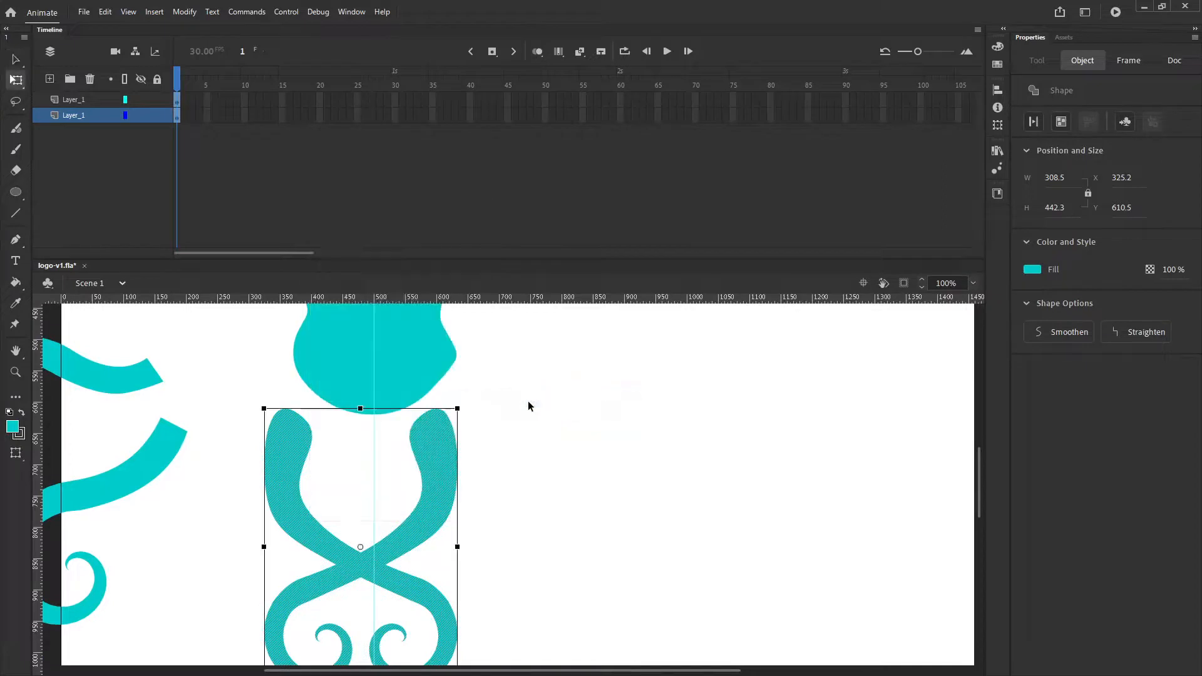
pyautogui.press('Right')
pyautogui.press('Right')
pyautogui.press('Right')
pyautogui.press('Right')
pyautogui.press('Right')
pyautogui.press('Right')
pyautogui.press('Right')
pyautogui.press('Right')
pyautogui.press('Right')
pyautogui.press('Right')
pyautogui.press('Right')
pyautogui.press('Right')
pyautogui.press('Right')
pyautogui.press('Right')
pyautogui.press('Right')
pyautogui.press('Right')
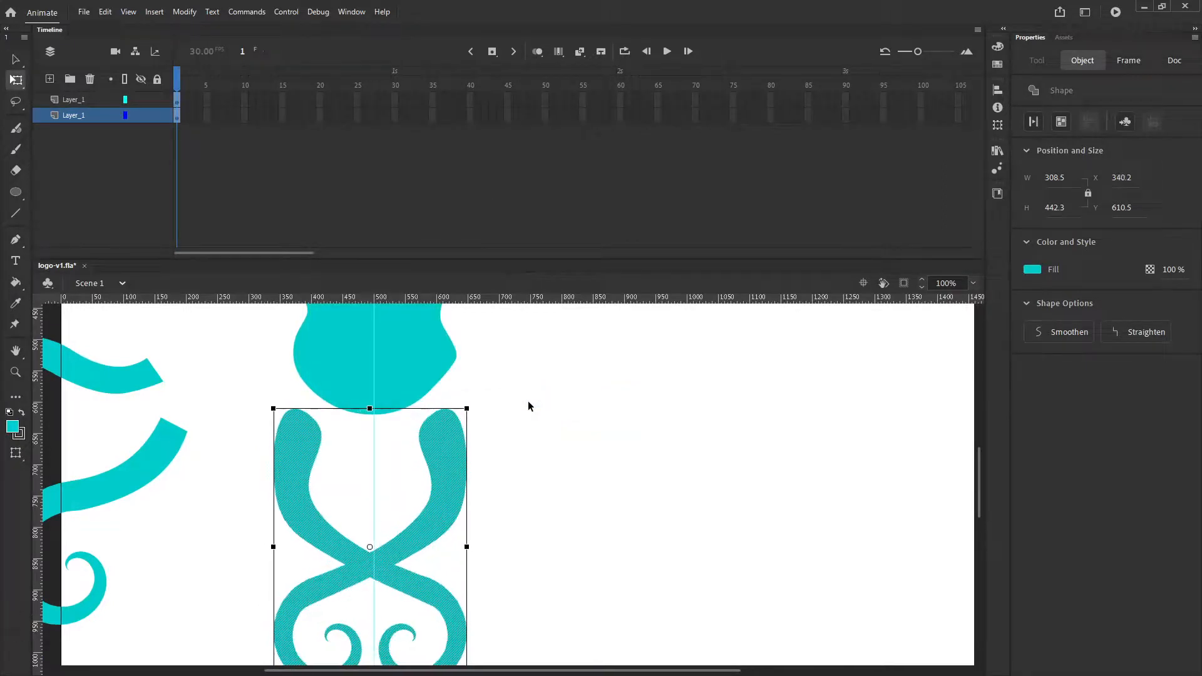
pyautogui.press('Right')
pyautogui.press('Right')
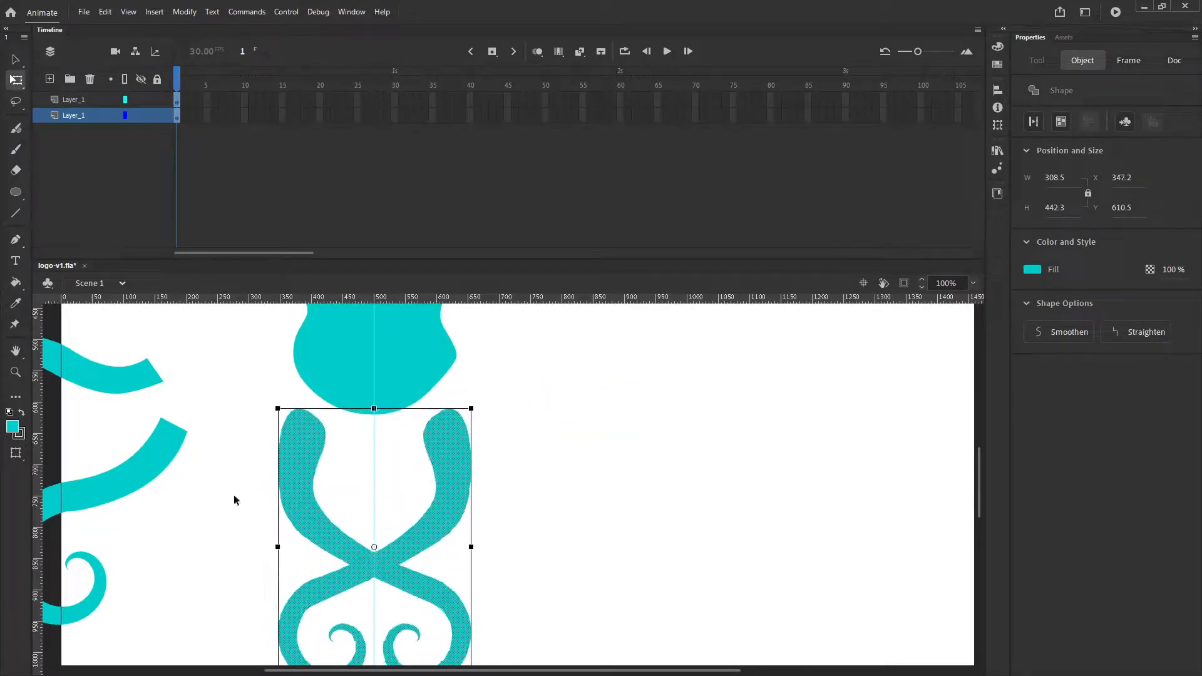
# Step: Deselect the pair of tentacles and delete only the flipped copy on the upper layer
pyautogui.scroll(-3, 355, 506)
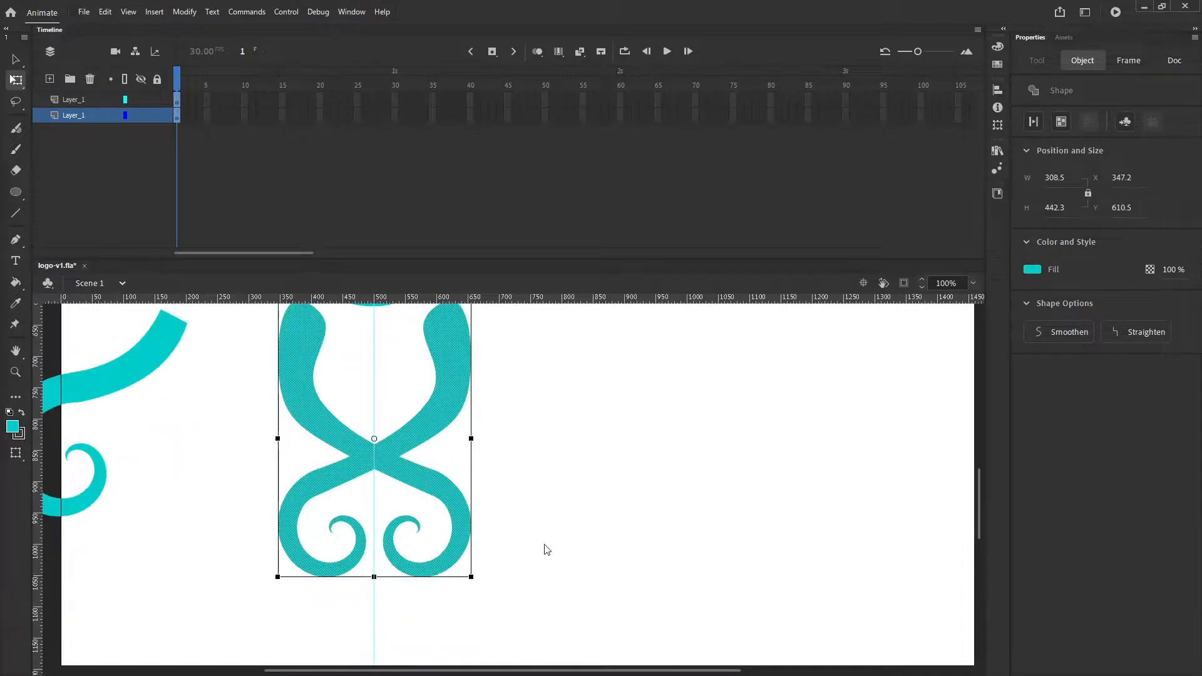
pyautogui.rightClick(545, 423)
pyautogui.click(576, 494)
pyautogui.click(552, 367)
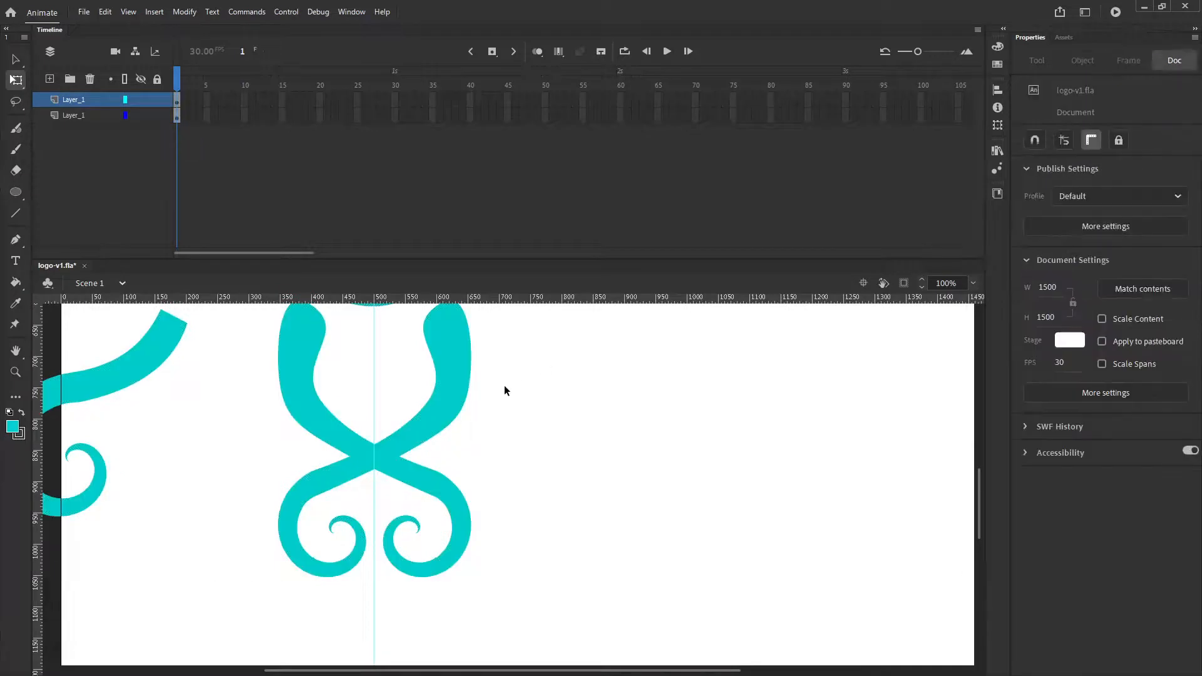
pyautogui.click(441, 385)
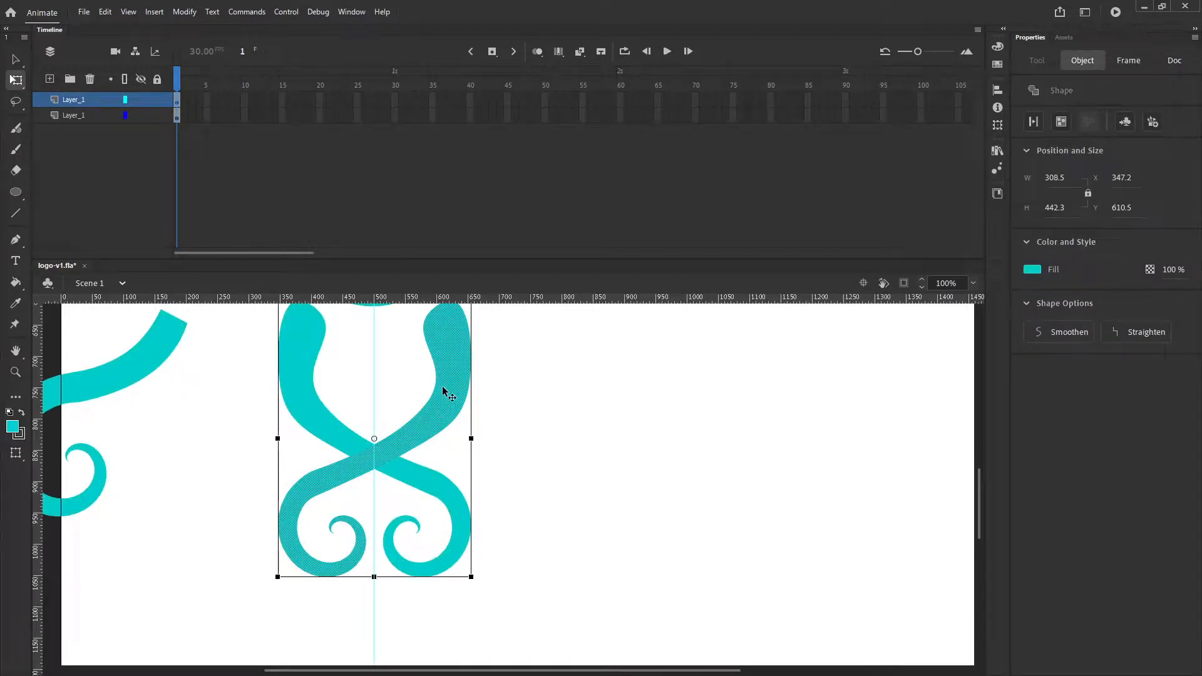
pyautogui.press('Delete')
# Step: Rotate the remaining third tentacle slightly counterclockwise and reposition it below the head at about X 390, Y 649
pyautogui.click(312, 402)
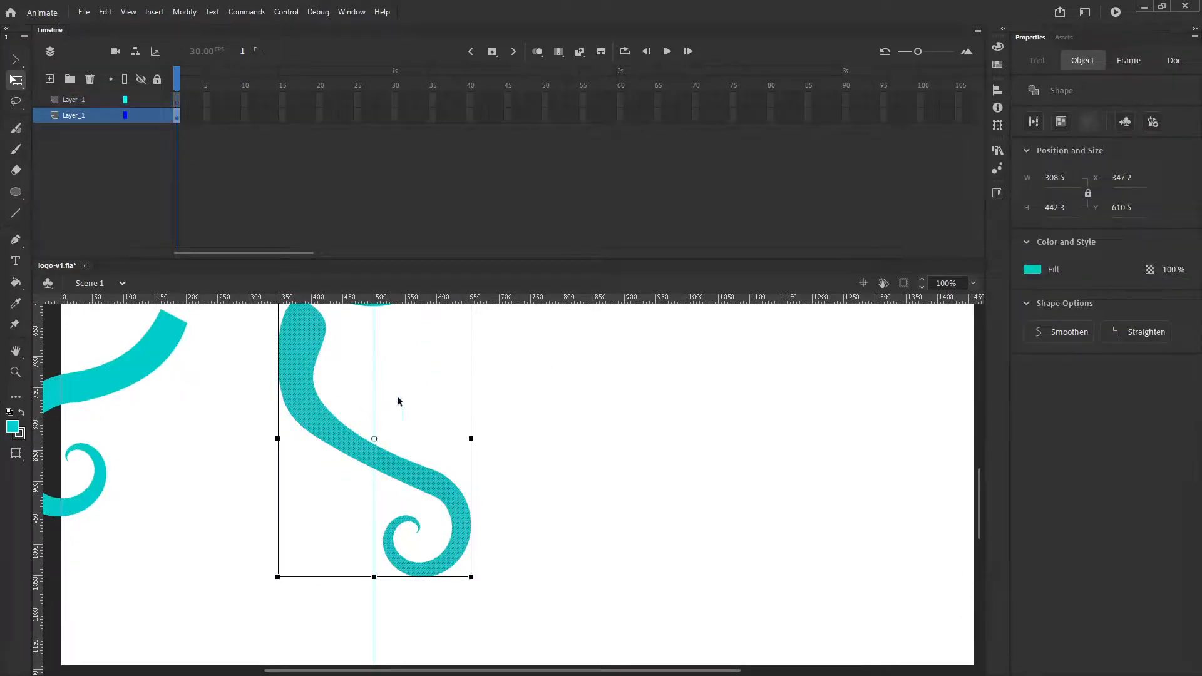
pyautogui.moveTo(517, 378); pyautogui.dragTo(530, 514)
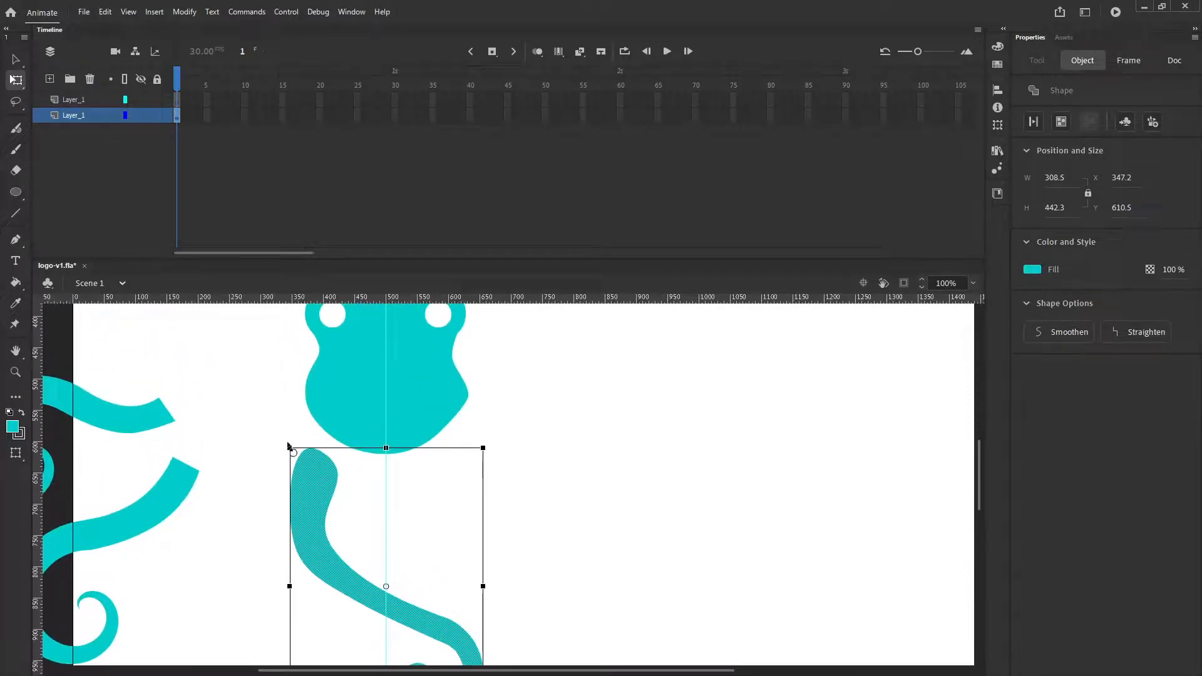
pyautogui.moveTo(282, 437); pyautogui.dragTo(248, 477)
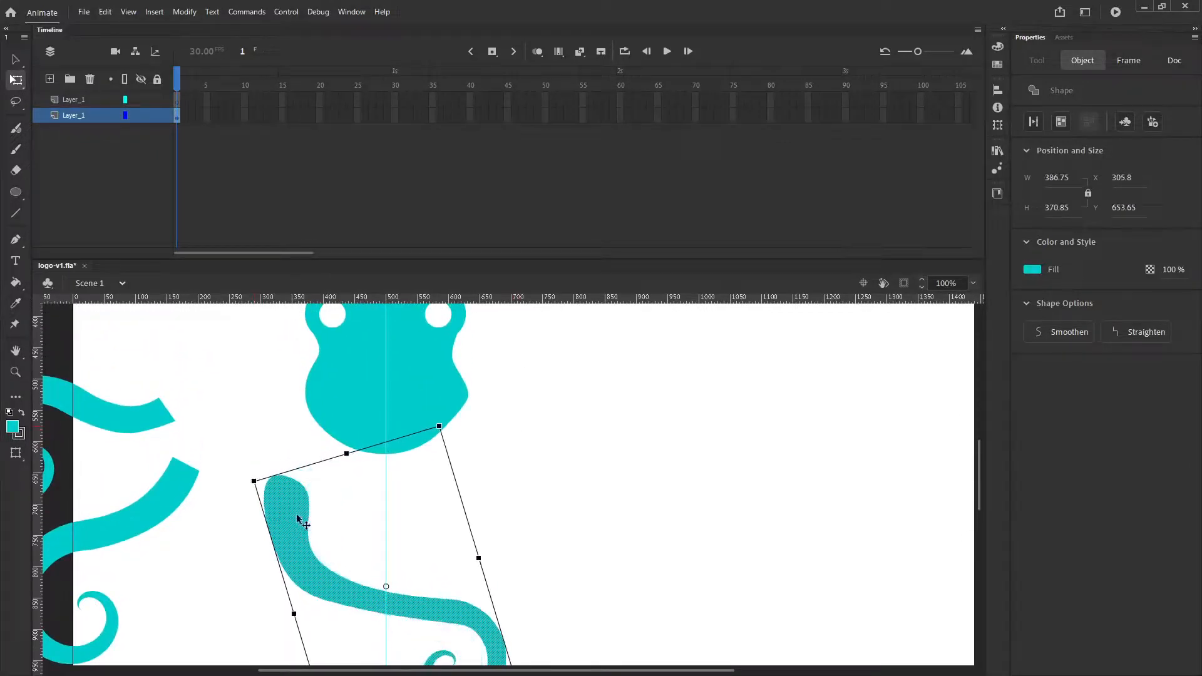
pyautogui.moveTo(294, 523)
pyautogui.mouseDown()
pyautogui.moveTo(314, 515)
pyautogui.moveTo(328, 528)
pyautogui.mouseUp()
pyautogui.click(276, 457)
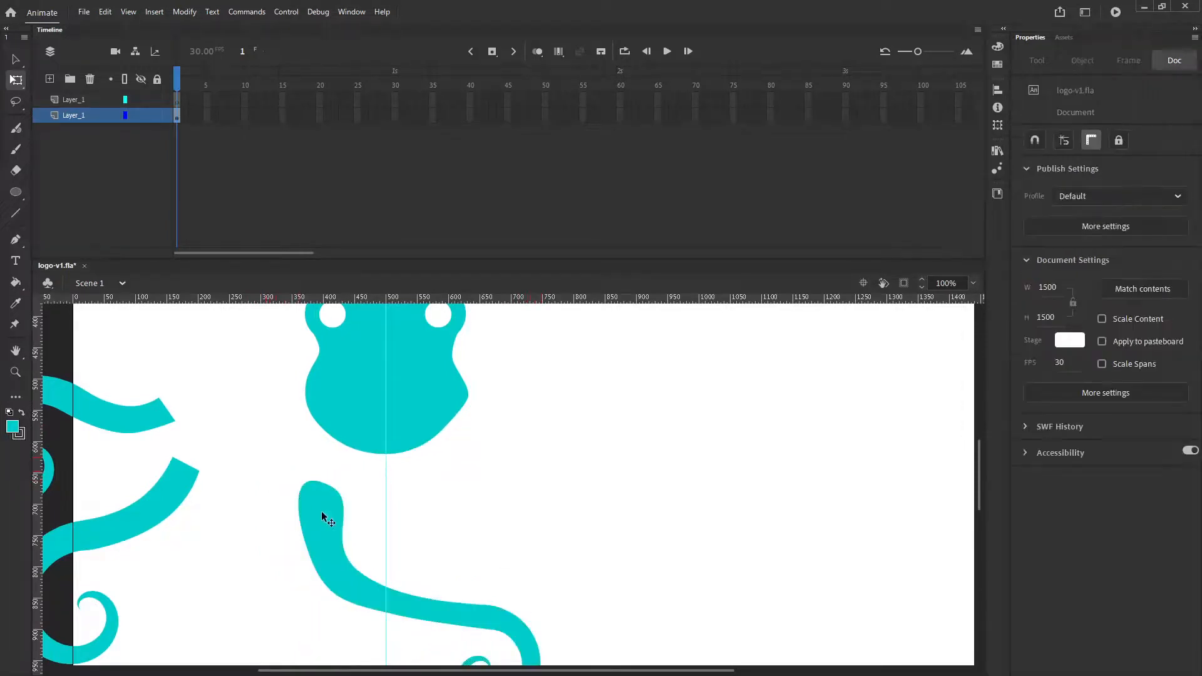
pyautogui.click(321, 511)
pyautogui.moveTo(293, 476)
pyautogui.mouseDown()
pyautogui.moveTo(304, 465)
pyautogui.moveTo(336, 509)
pyautogui.mouseUp()
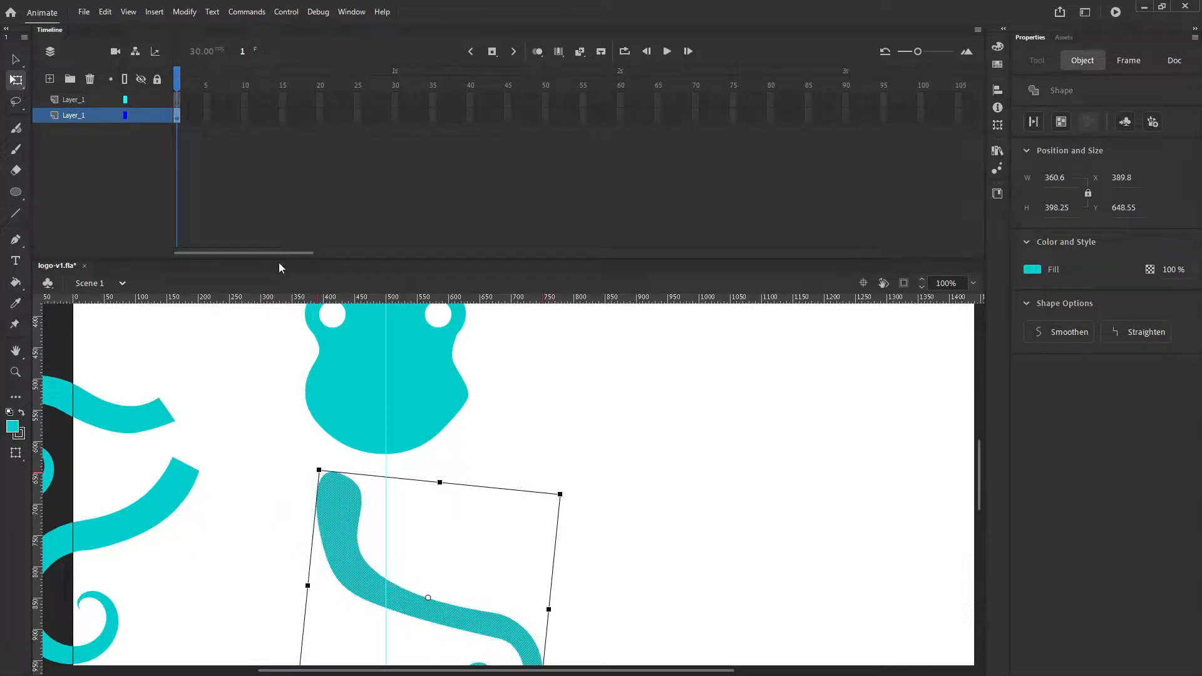
# Step: Lock the lower layer, paste the rotated tentacle in place on the upper layer, and flip the copy horizontally
pyautogui.click(157, 115)
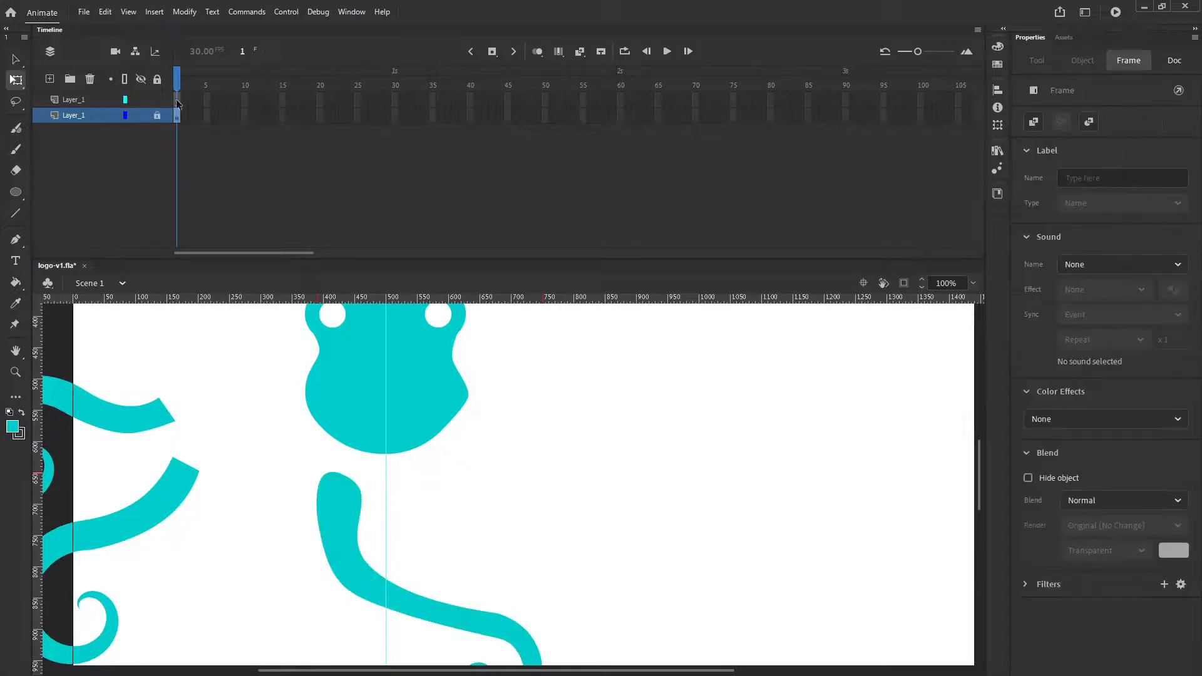
pyautogui.click(178, 102)
pyautogui.hotkey('ctrl', 'shift', 'v')
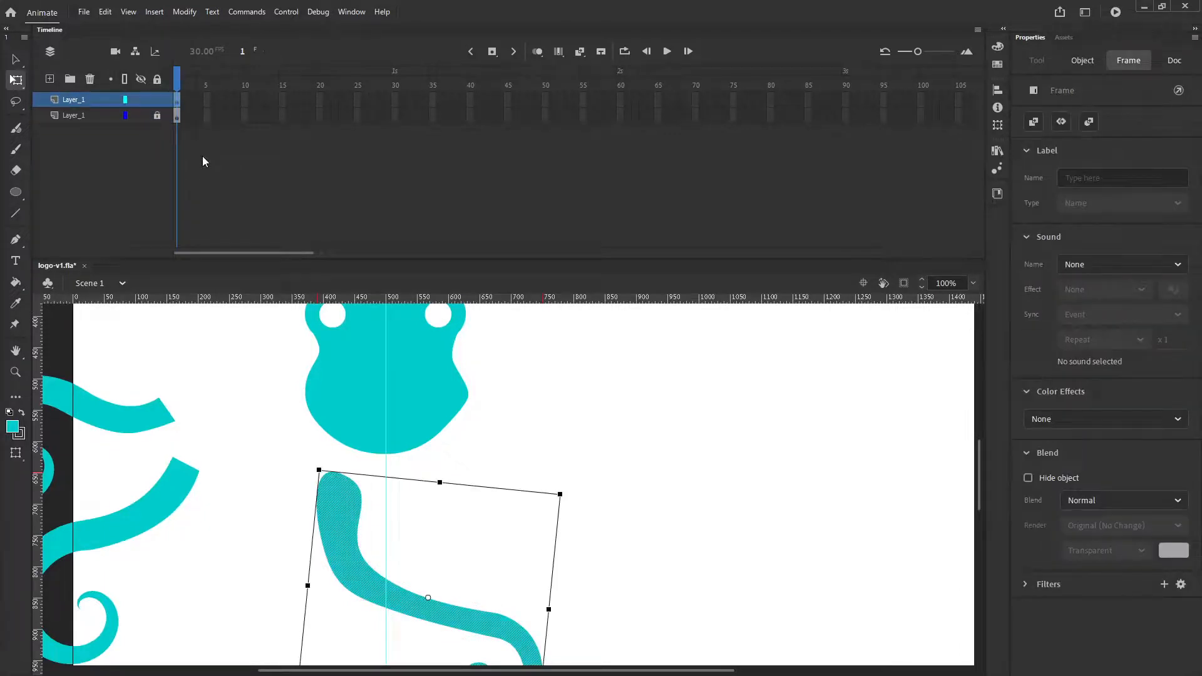
pyautogui.click(129, 13)
pyautogui.moveTo(180, 16)
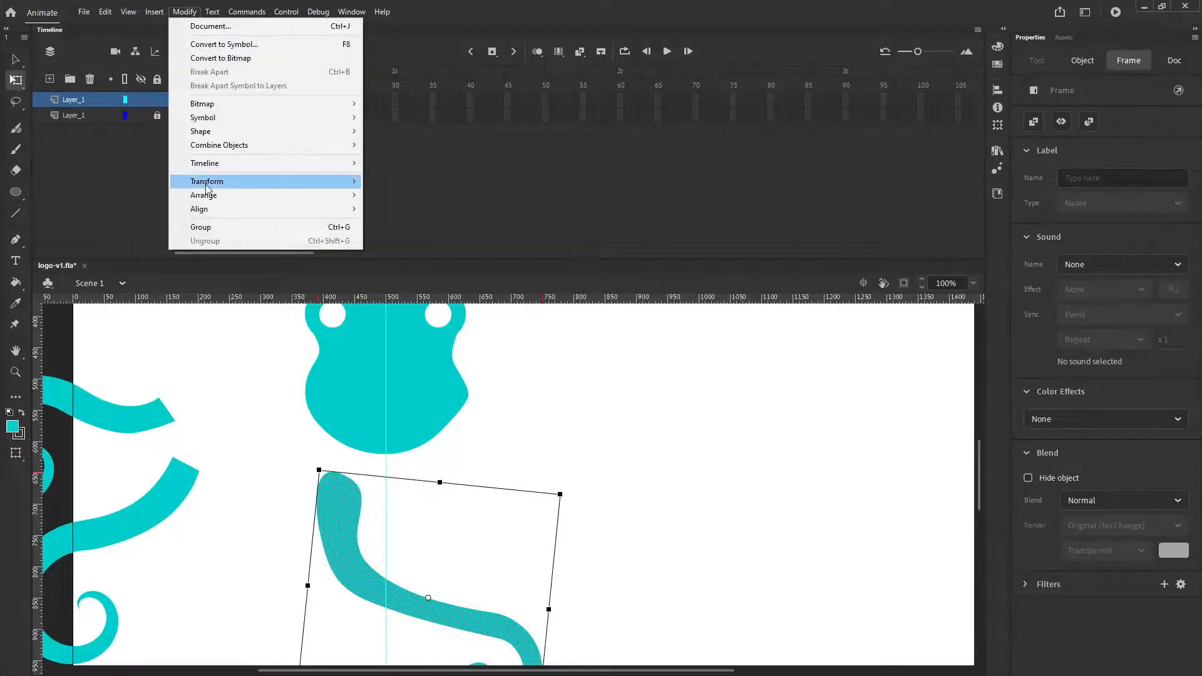
pyautogui.moveTo(282, 181)
pyautogui.click(401, 314)
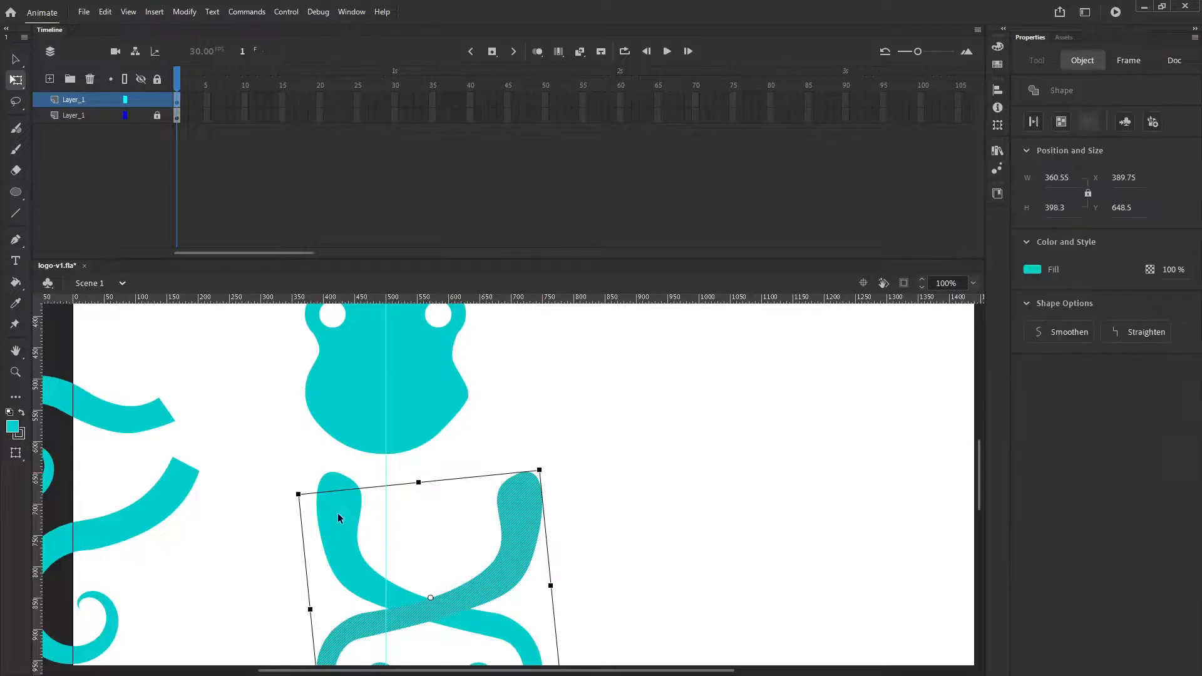
# Step: Unlock the lower layer, select both crossed tentacles, and nudge them left until they are centred on the vertical guide
pyautogui.click(157, 115)
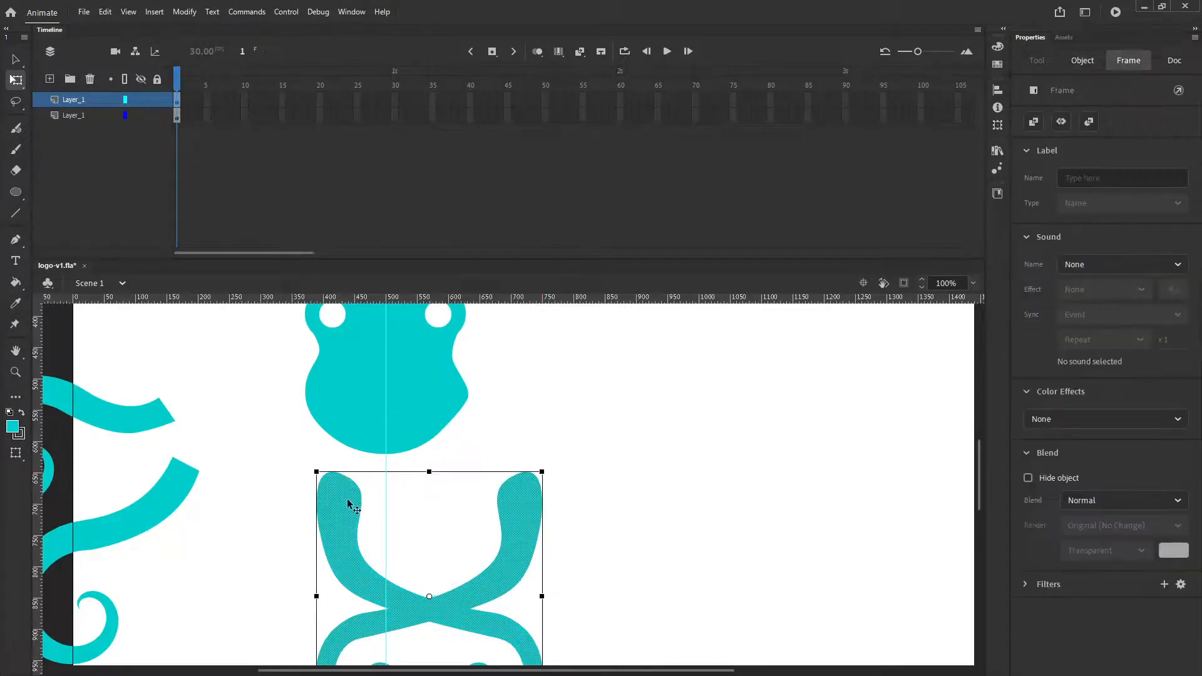
pyautogui.press('Left')
pyautogui.press('Left')
pyautogui.press('Left')
pyautogui.press('Left')
pyautogui.press('Left')
pyautogui.press('Left')
pyautogui.press('Left')
pyautogui.press('Left')
pyautogui.press('Left')
pyautogui.press('Left')
pyautogui.press('Left')
pyautogui.press('Left')
pyautogui.press('Left')
pyautogui.press('Left')
pyautogui.press('Left')
pyautogui.press('Left')
pyautogui.press('Left')
pyautogui.press('Left')
pyautogui.press('Left')
pyautogui.press('Left')
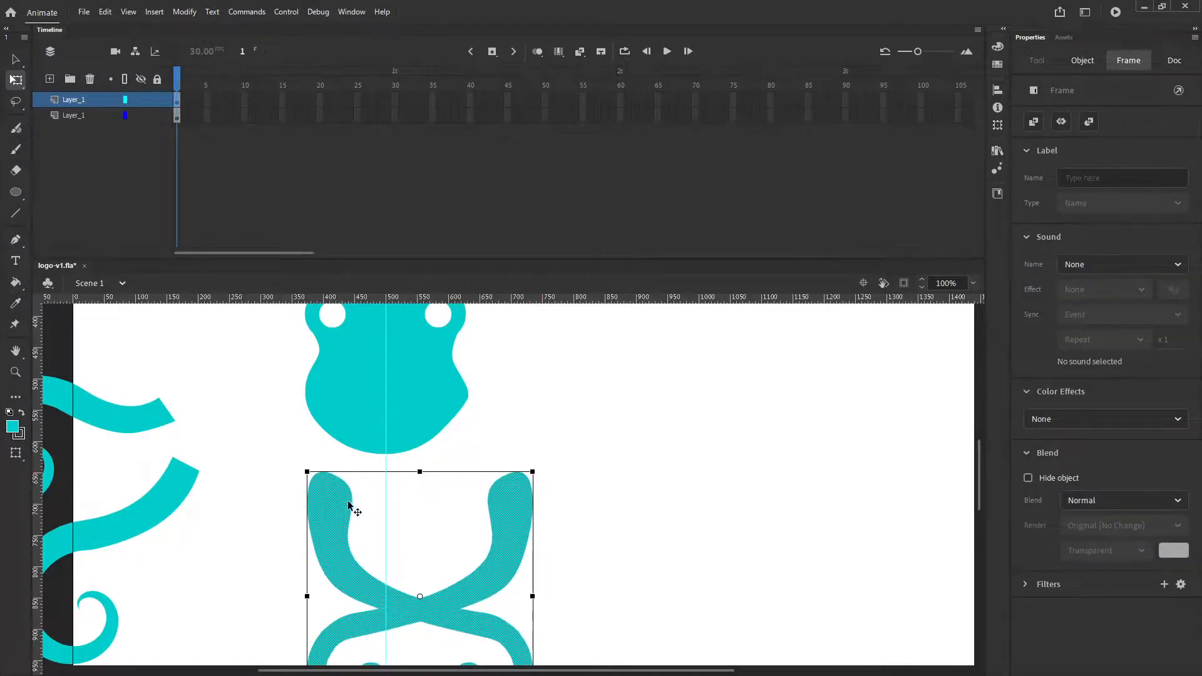
pyautogui.press('Left')
pyautogui.press('Left')
pyautogui.press('Left')
pyautogui.press('Left')
pyautogui.press('Left')
pyautogui.press('Left')
pyautogui.press('Left')
pyautogui.press('Left')
pyautogui.press('Left')
pyautogui.press('Left')
pyautogui.press('Left')
pyautogui.press('Left')
pyautogui.press('Left')
pyautogui.press('Left')
pyautogui.press('Left')
pyautogui.press('Left')
pyautogui.press('Left')
pyautogui.press('Left')
pyautogui.press('Left')
pyautogui.press('Left')
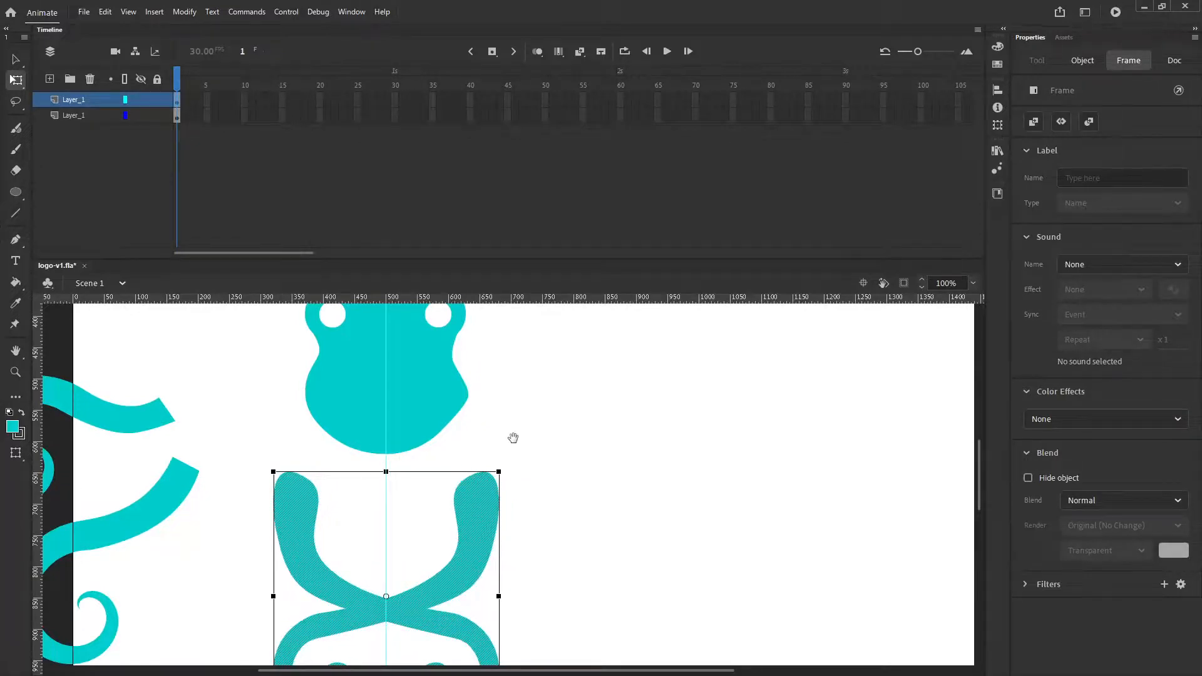
# Step: Try to stretch the crossed tentacles upward toward the head to a height of about 444 px
pyautogui.moveTo(512, 438); pyautogui.dragTo(558, 403)
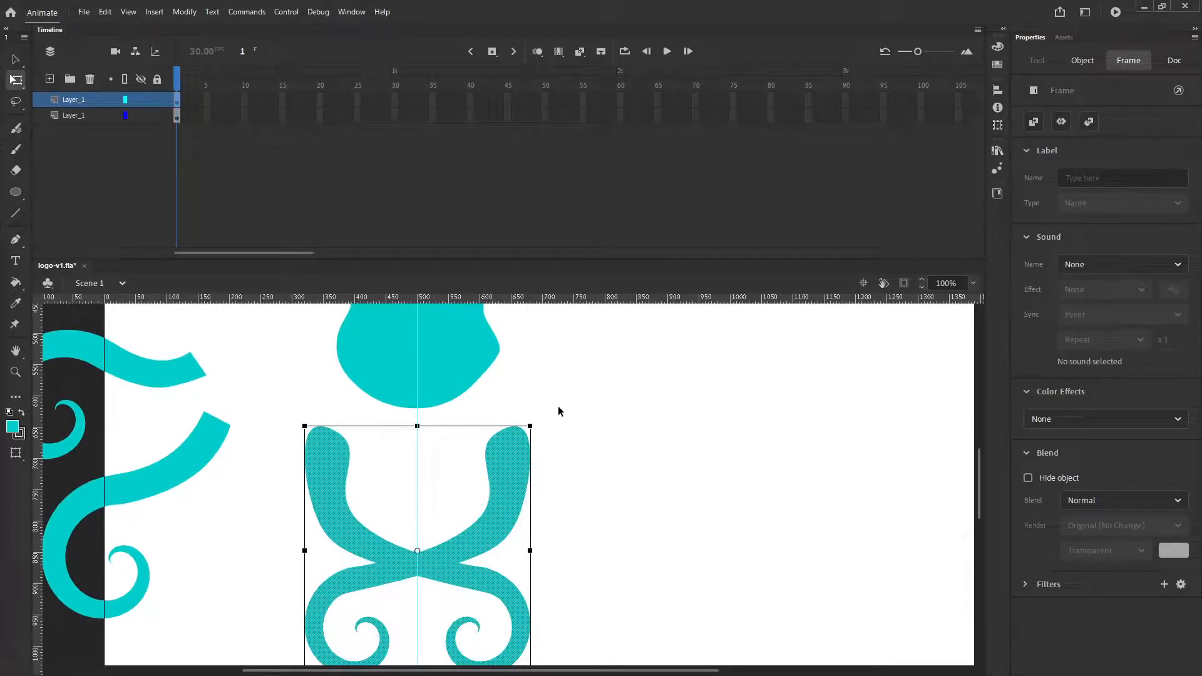
pyautogui.moveTo(416, 425)
pyautogui.mouseDown()
pyautogui.moveTo(417, 391)
pyautogui.moveTo(423, 411)
pyautogui.mouseUp()
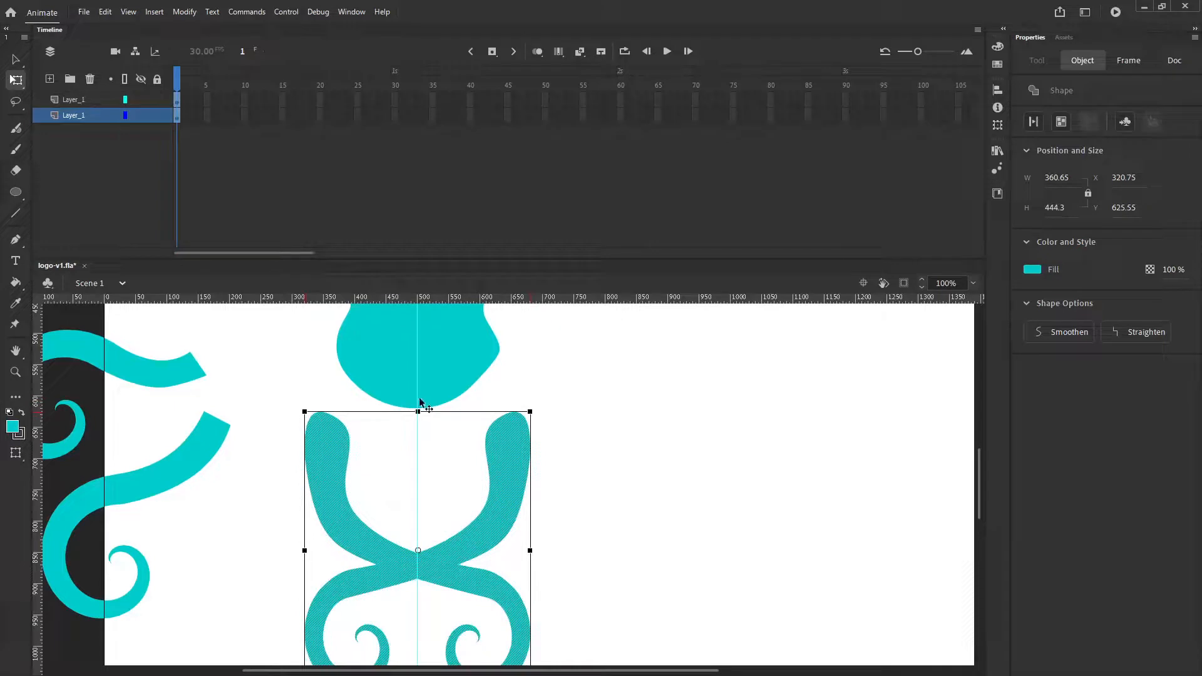
pyautogui.hotkey('ctrl', 'z')
pyautogui.click(553, 404)
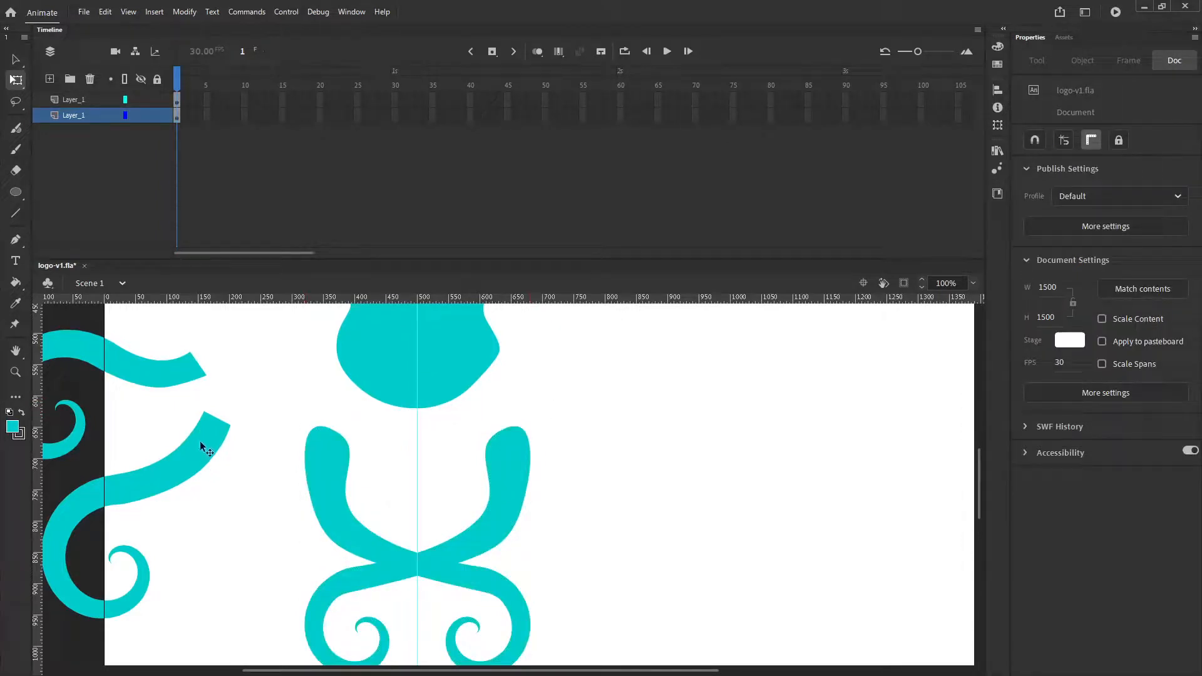
# Step: Move the second tentacle closer to the head and rotate the lower layer's third tentacle clockwise to about 304 × 446 px
pyautogui.moveTo(201, 446); pyautogui.dragTo(330, 388)
pyautogui.click(343, 451)
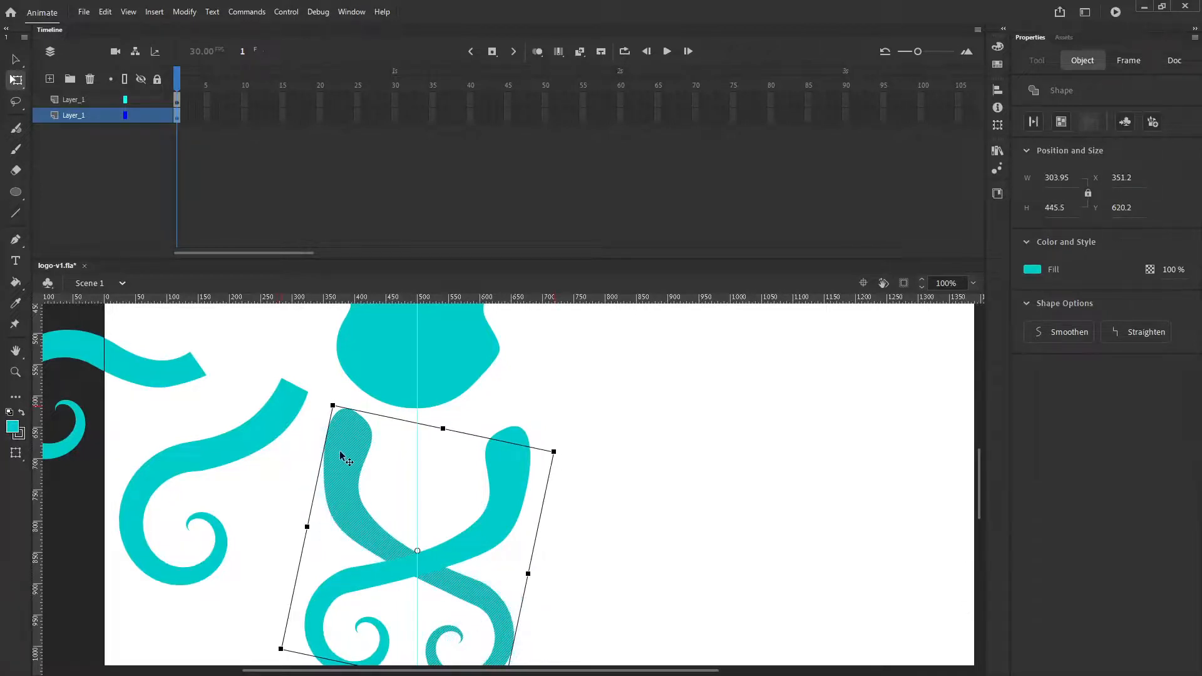
# Step: Move the third tentacle to about X 404, Y 638 and remove its flipped copy from the upper layer
pyautogui.moveTo(340, 456); pyautogui.dragTo(366, 488)
pyautogui.hotkey('ctrl', 'z')
pyautogui.hotkey('ctrl', 'z')
pyautogui.hotkey('ctrl', 'z')
pyautogui.hotkey('ctrl', 'z')
pyautogui.hotkey('ctrl', 'z')
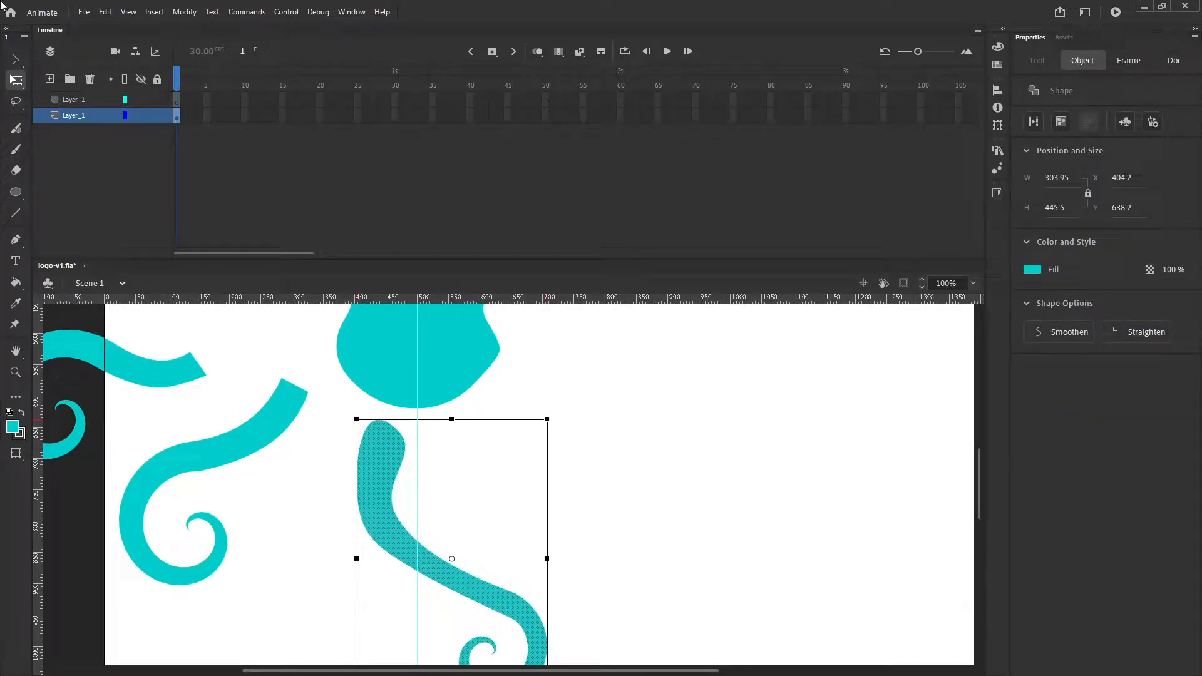
# Step: Lock the lower layer, paste the repositioned third tentacle in place on the upper layer, and flip the copy horizontally
pyautogui.click(157, 116)
pyautogui.click(177, 99)
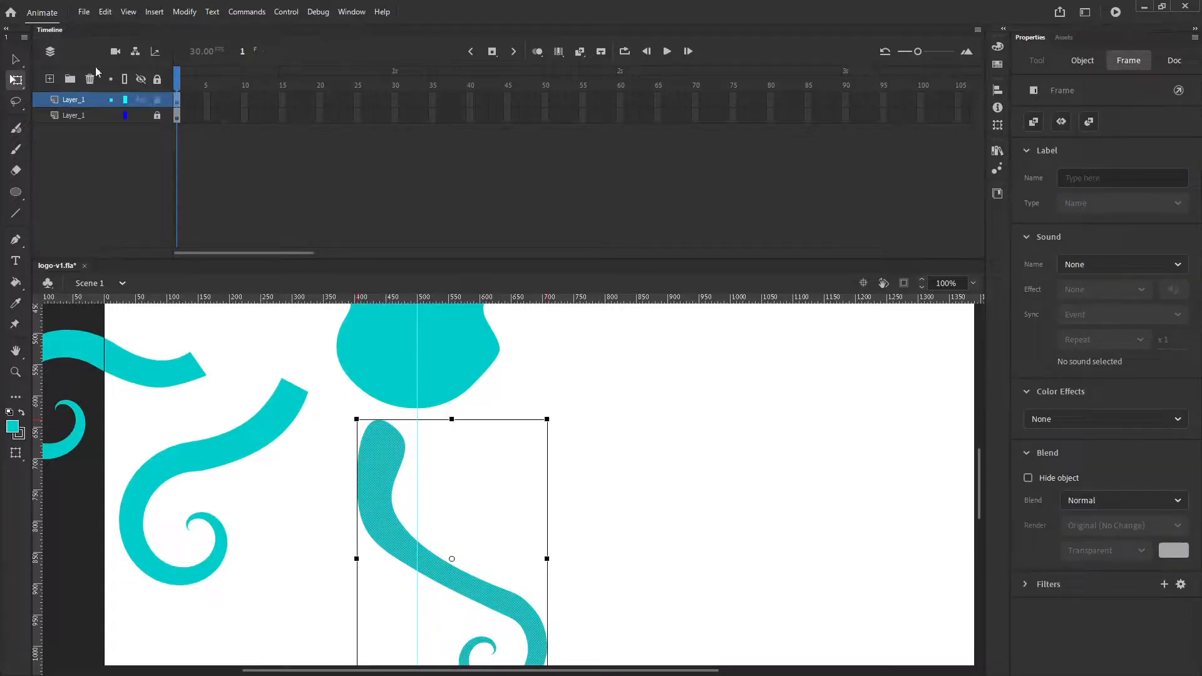
pyautogui.click(182, 12)
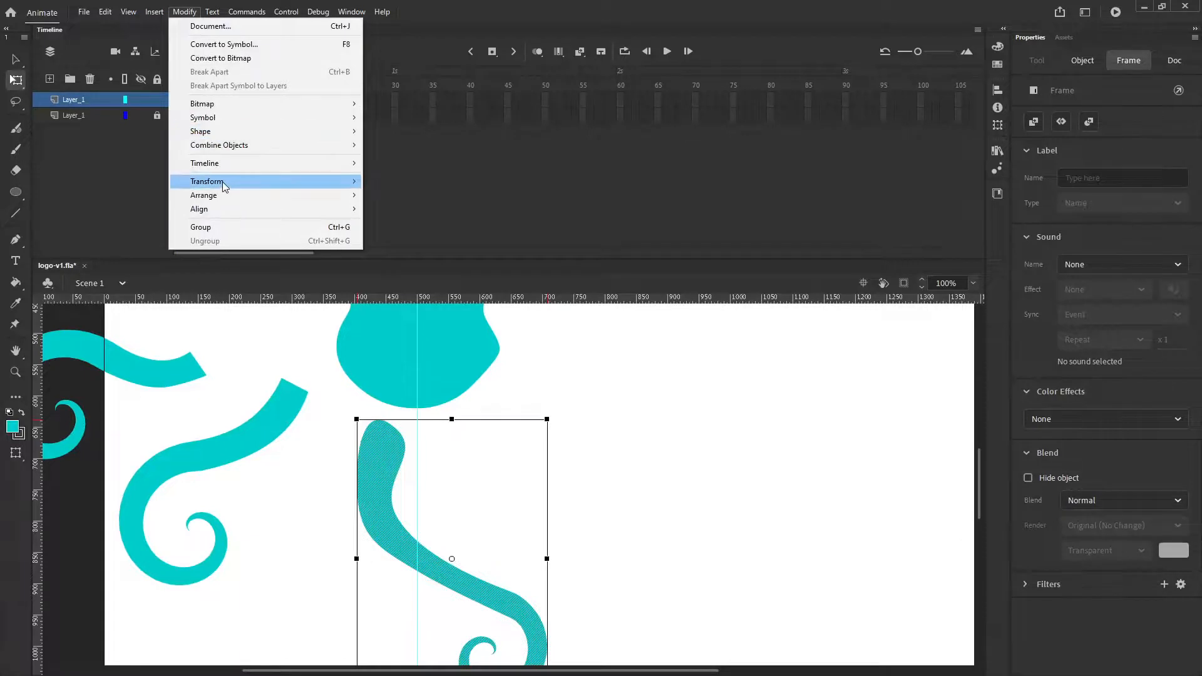
pyautogui.moveTo(225, 182)
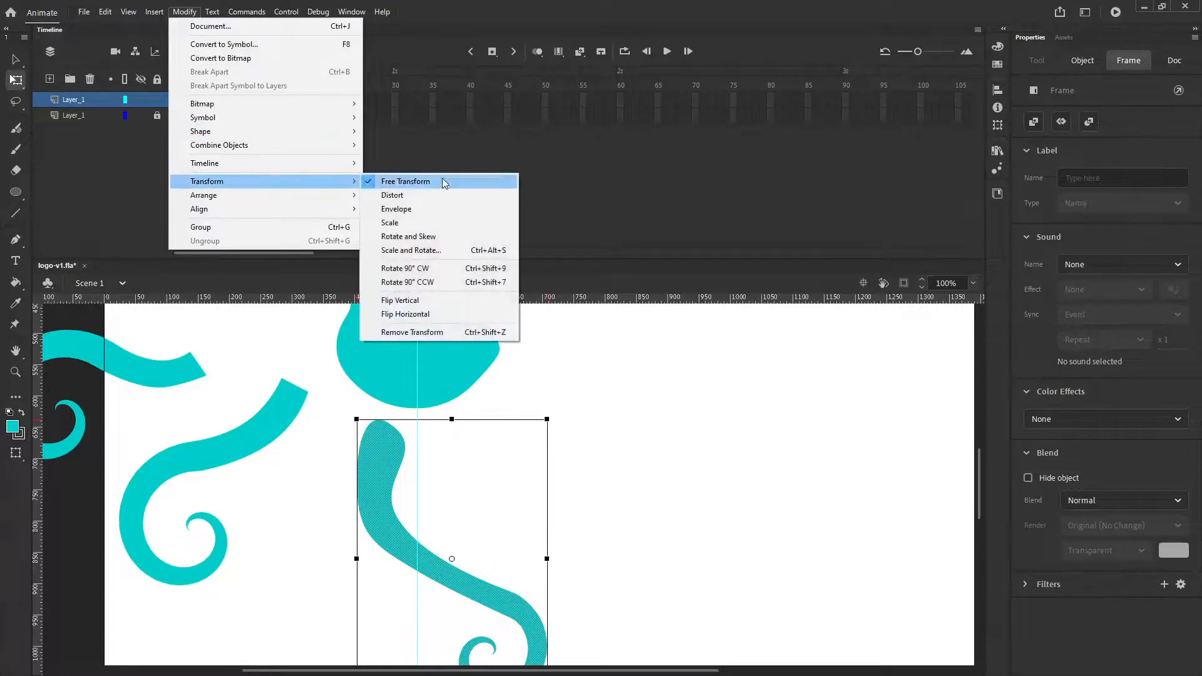
pyautogui.click(416, 315)
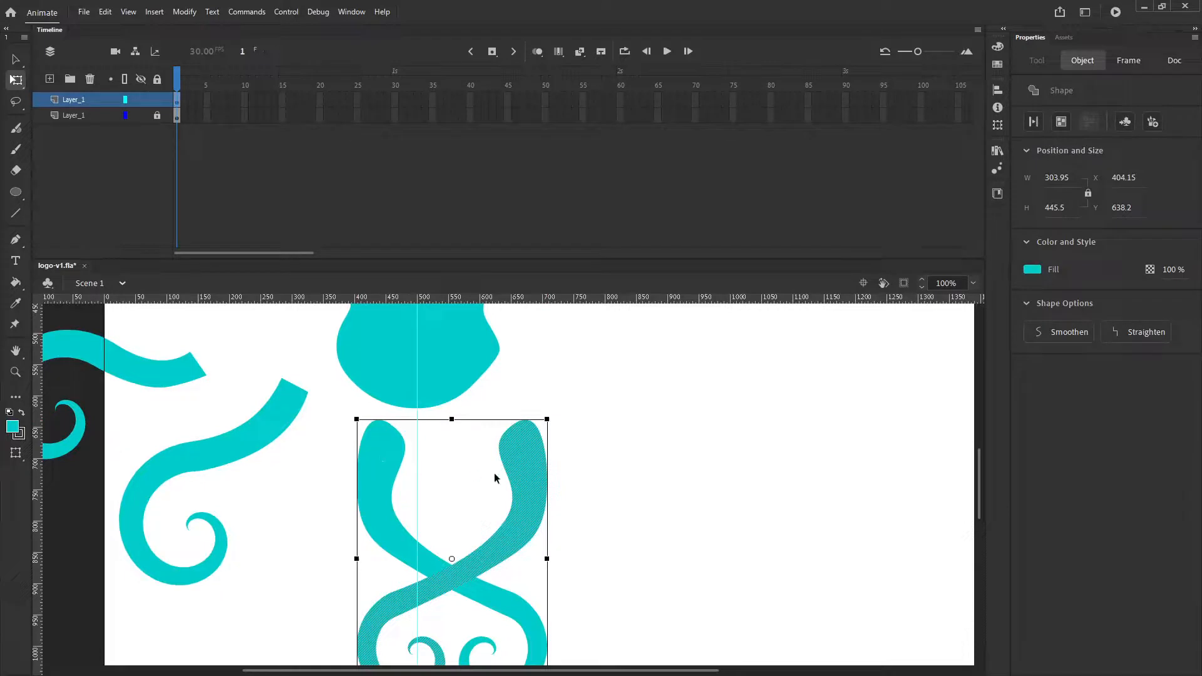
# Step: Move the flipped tentacle copy left toward the vertical guide, to about X 348, Y 637
pyautogui.click(584, 448)
pyautogui.click(532, 477)
pyautogui.moveTo(535, 480); pyautogui.dragTo(500, 476)
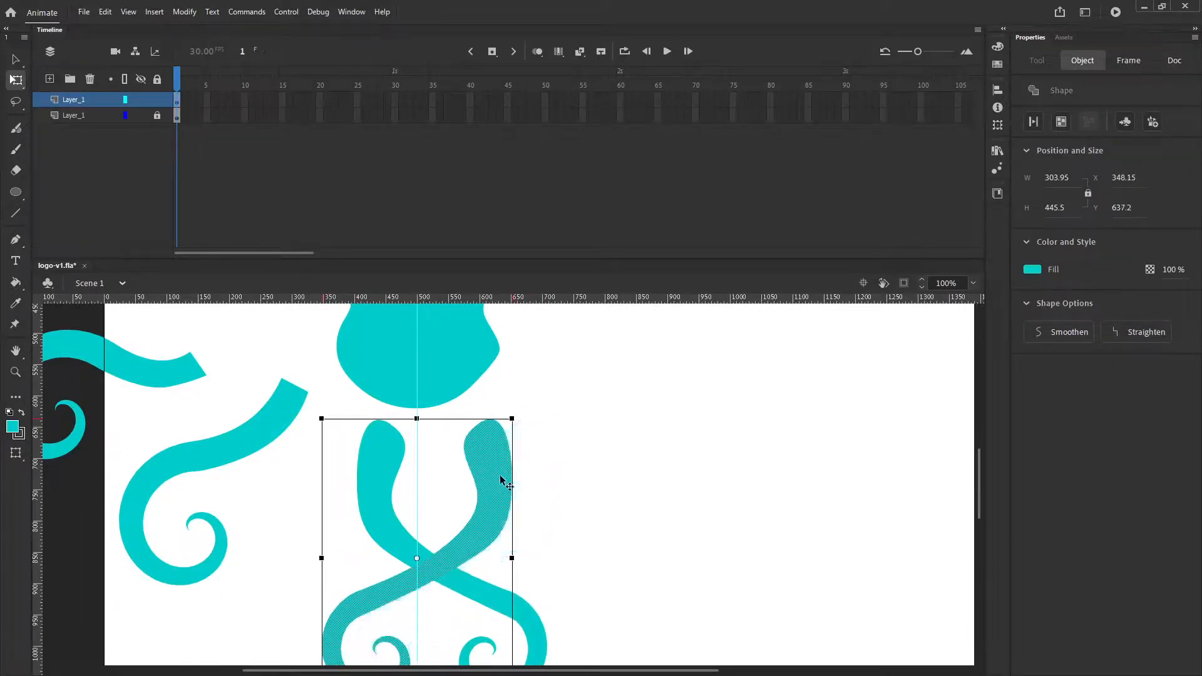
# Step: Unlock the lower layer and nudge the flipped third tentacle left to about X 294, crossing its twin on the vertical guide
pyautogui.hotkey('ctrl', 'shift', 'a')
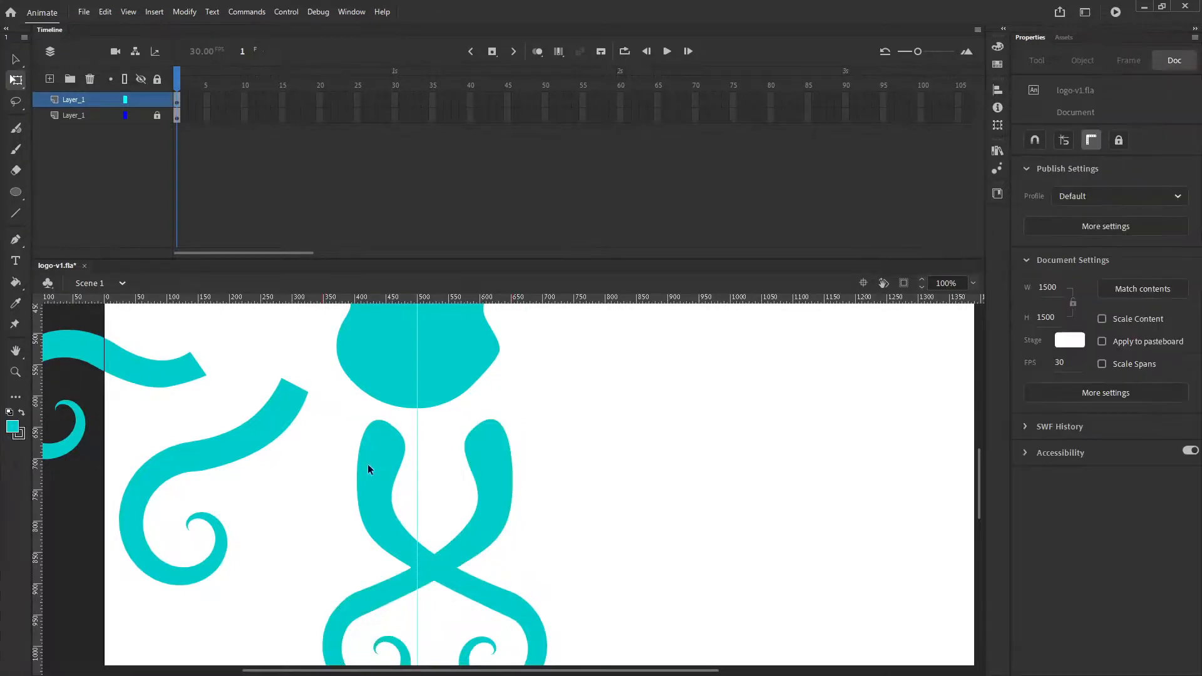
pyautogui.click(160, 114)
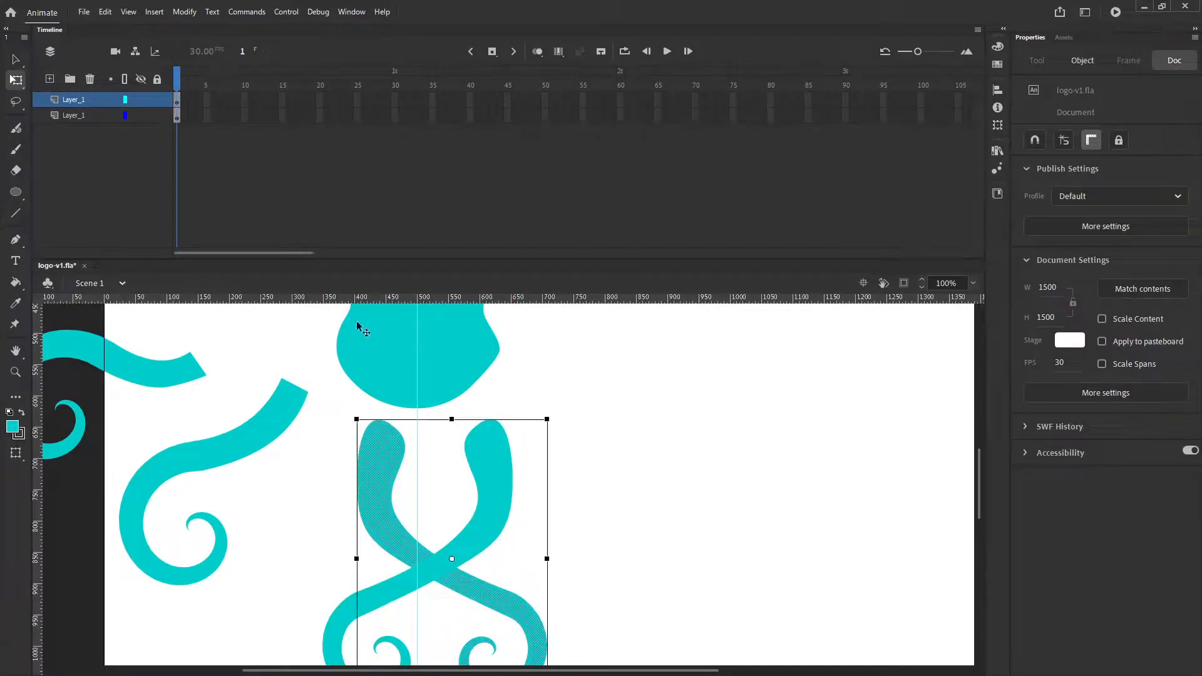
pyautogui.click(486, 484)
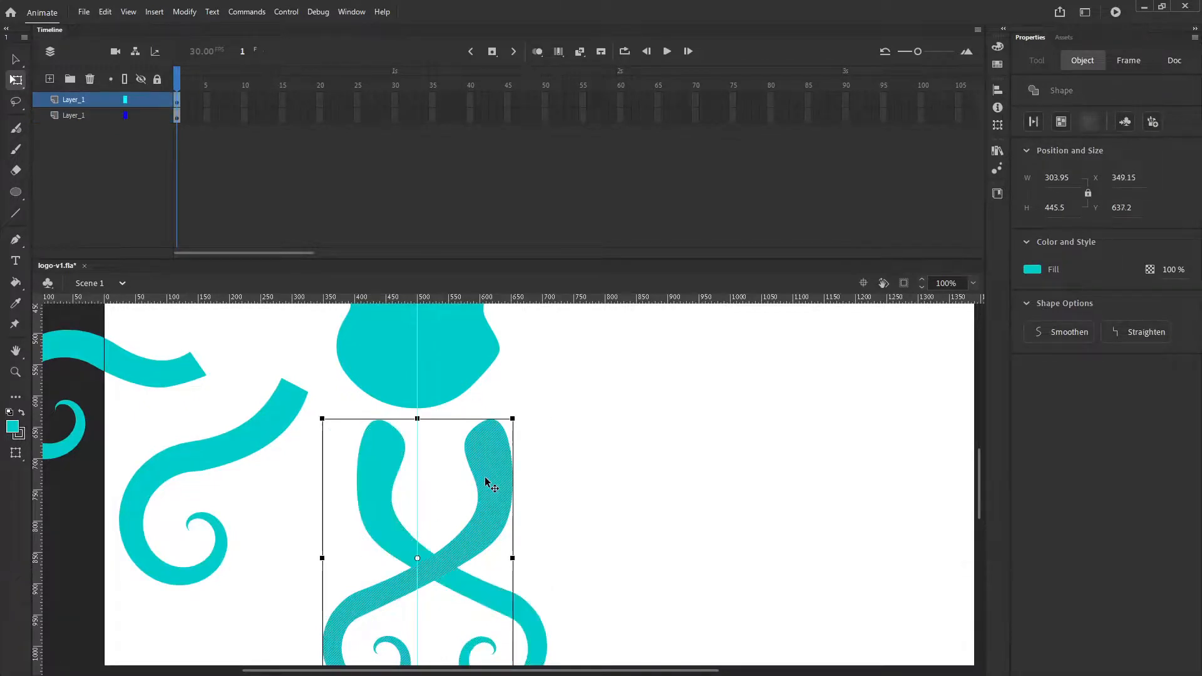
pyautogui.press('Left')
pyautogui.press('Left')
pyautogui.press('Left')
pyautogui.press('Left')
pyautogui.press('Left')
pyautogui.press('Left')
pyautogui.press('Left')
pyautogui.press('Left')
pyautogui.press('Left')
pyautogui.press('Left')
pyautogui.press('Left')
pyautogui.press('Left')
pyautogui.press('Left')
pyautogui.press('Left')
pyautogui.press('Left')
pyautogui.press('Left')
pyautogui.press('Left')
pyautogui.press('Left')
pyautogui.press('Left')
pyautogui.press('Left')
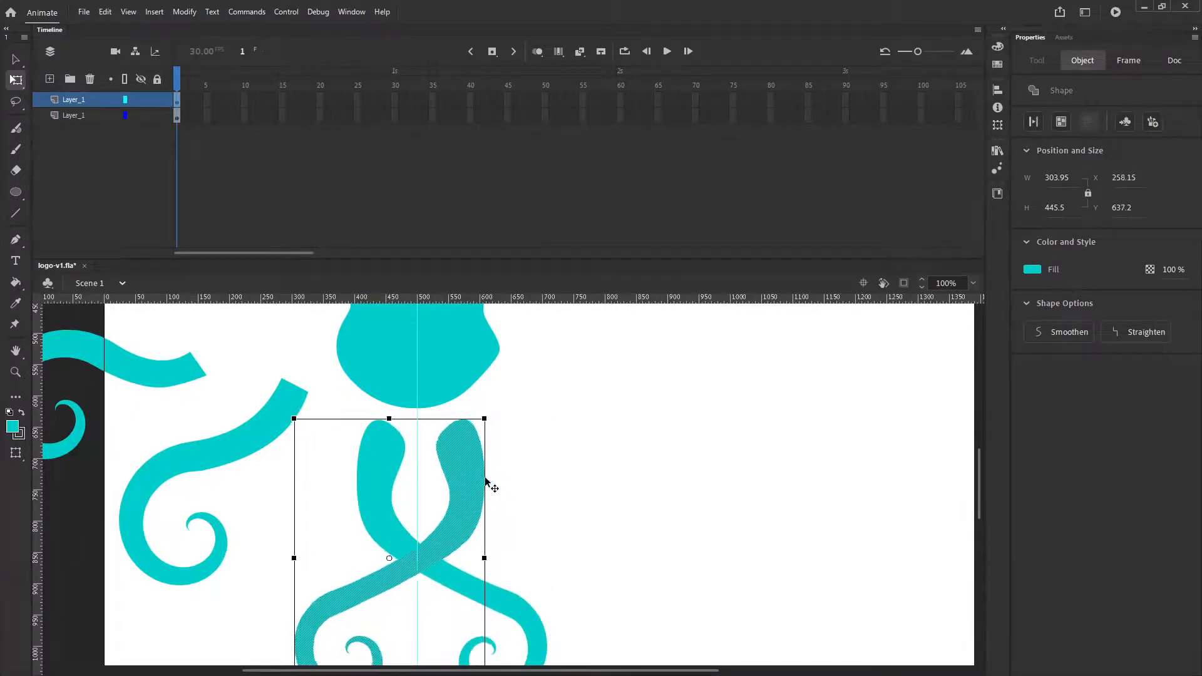
pyautogui.press('Left')
pyautogui.press('Left')
pyautogui.press('Left')
pyautogui.press('Left')
pyautogui.press('Left')
pyautogui.press('Left')
pyautogui.press('Left')
pyautogui.press('Left')
pyautogui.press('Left')
pyautogui.press('Left')
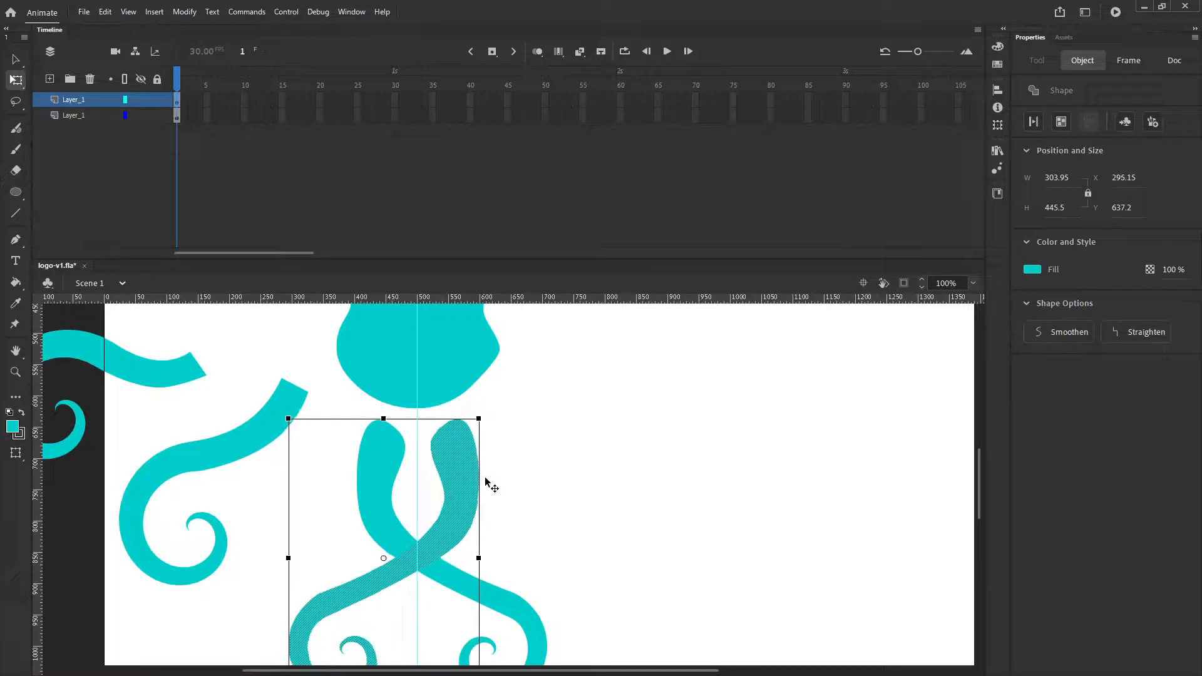
pyautogui.press('Left')
pyautogui.keyDown('shift'); pyautogui.click(374, 473); pyautogui.keyUp('shift')
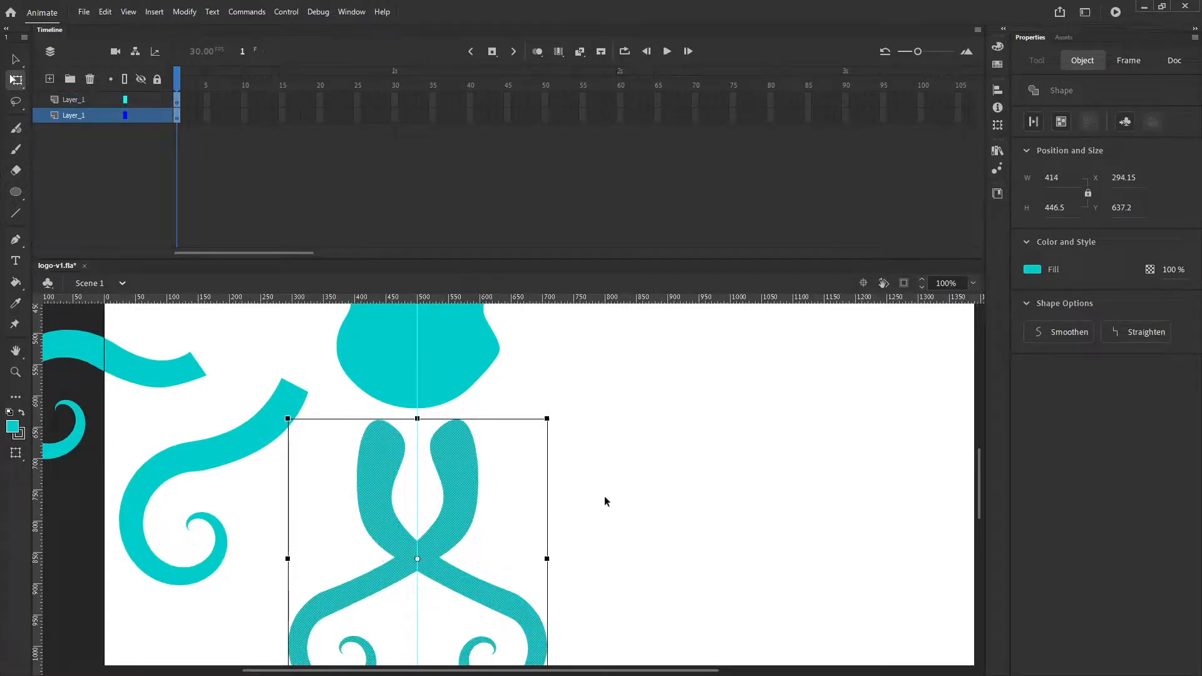
pyautogui.scroll(-3, 605, 497)
pyautogui.click(676, 414)
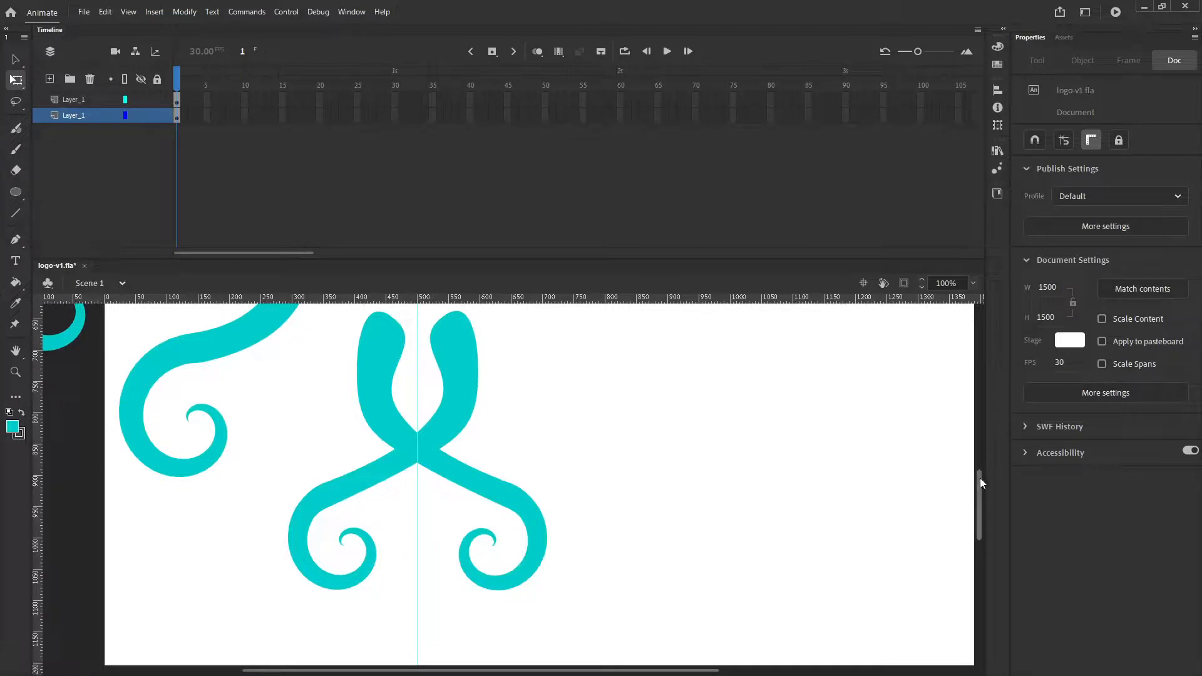
# Step: Move the second tentacle to about X 106, Y 604 and the first tentacle to about X 17, Y 504, closer to the head
pyautogui.moveTo(979, 478); pyautogui.dragTo(977, 459)
pyautogui.click(258, 422)
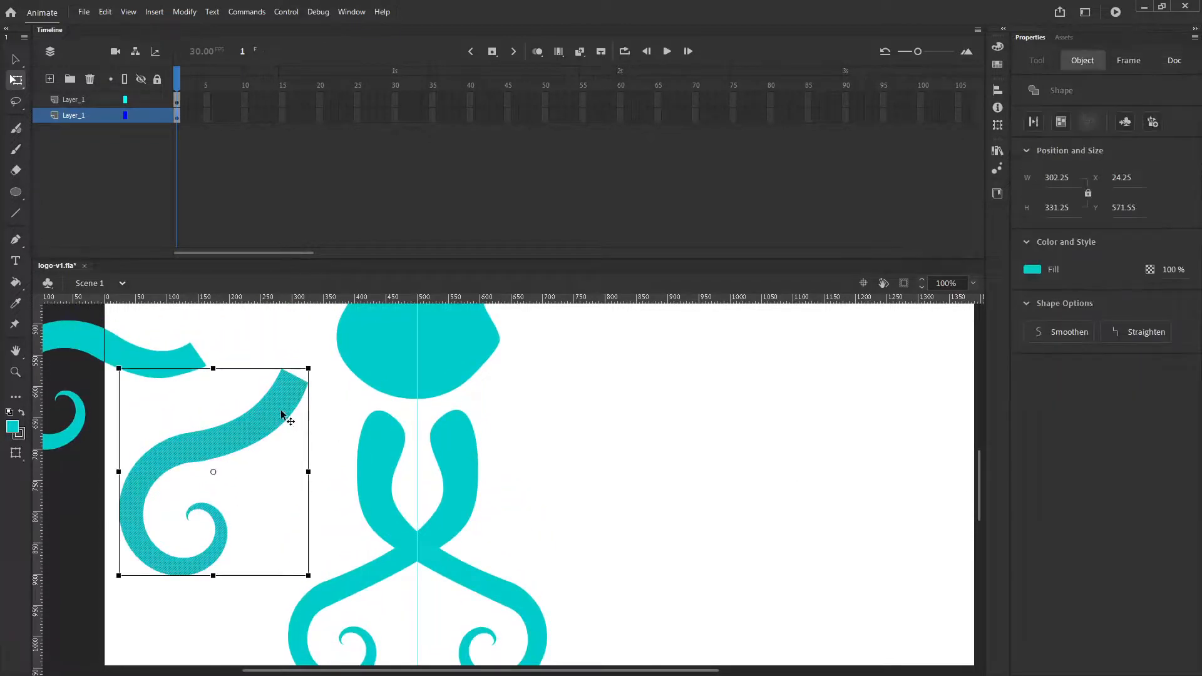
pyautogui.moveTo(282, 414); pyautogui.dragTo(329, 430)
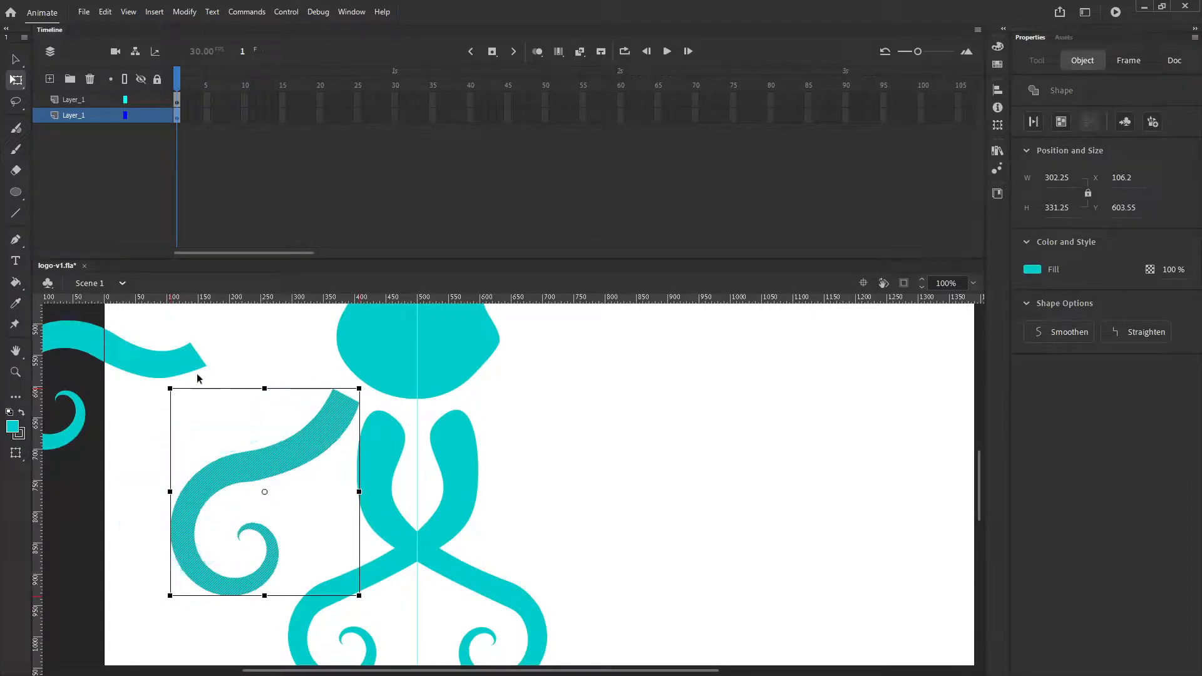
pyautogui.moveTo(160, 359); pyautogui.dragTo(283, 367)
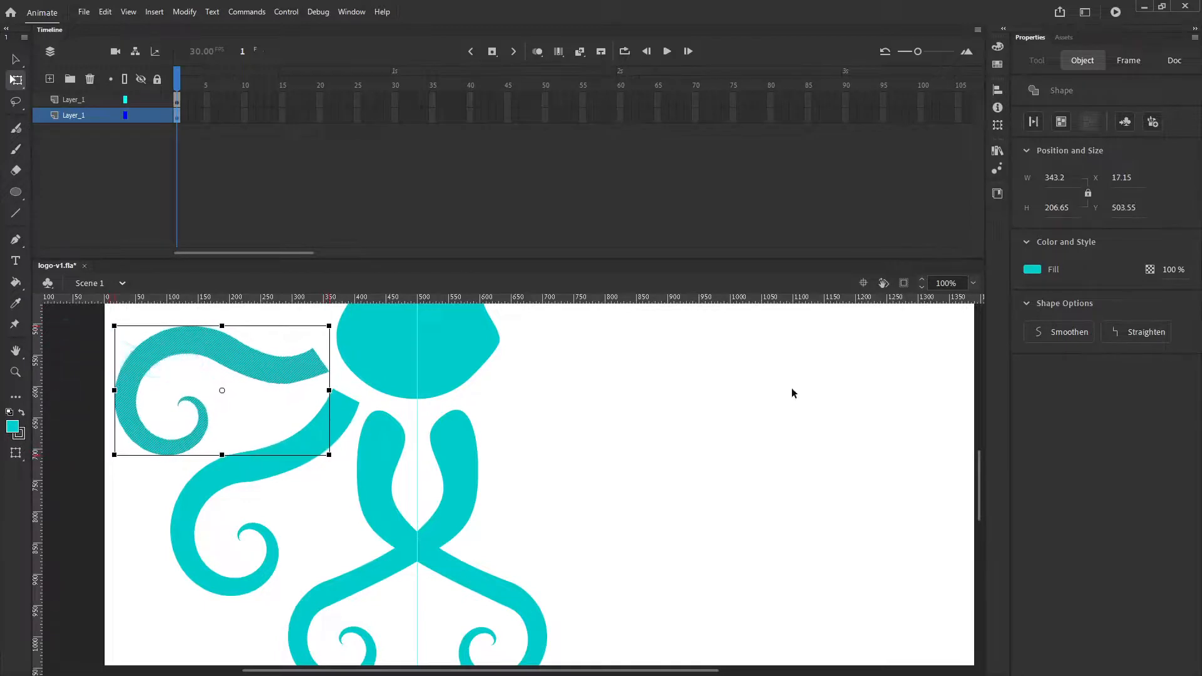
# Step: Scale the octopus head up slightly about its centre to about 273 × 478 px
pyautogui.click(972, 283)
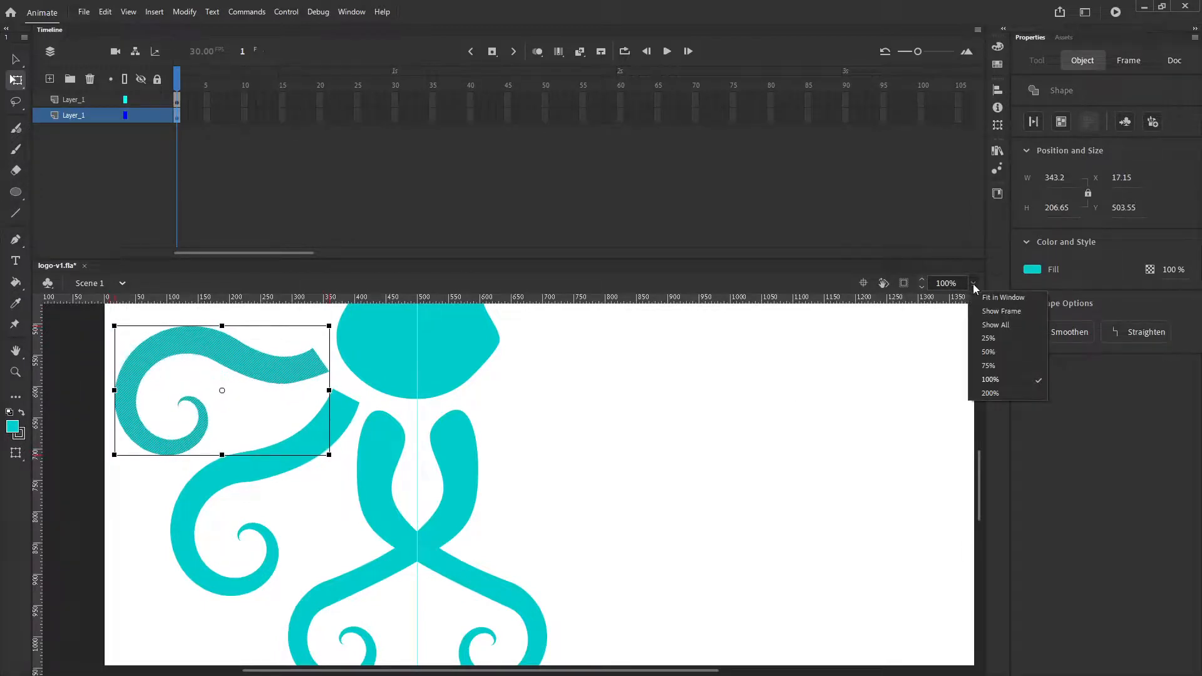
pyautogui.click(993, 374)
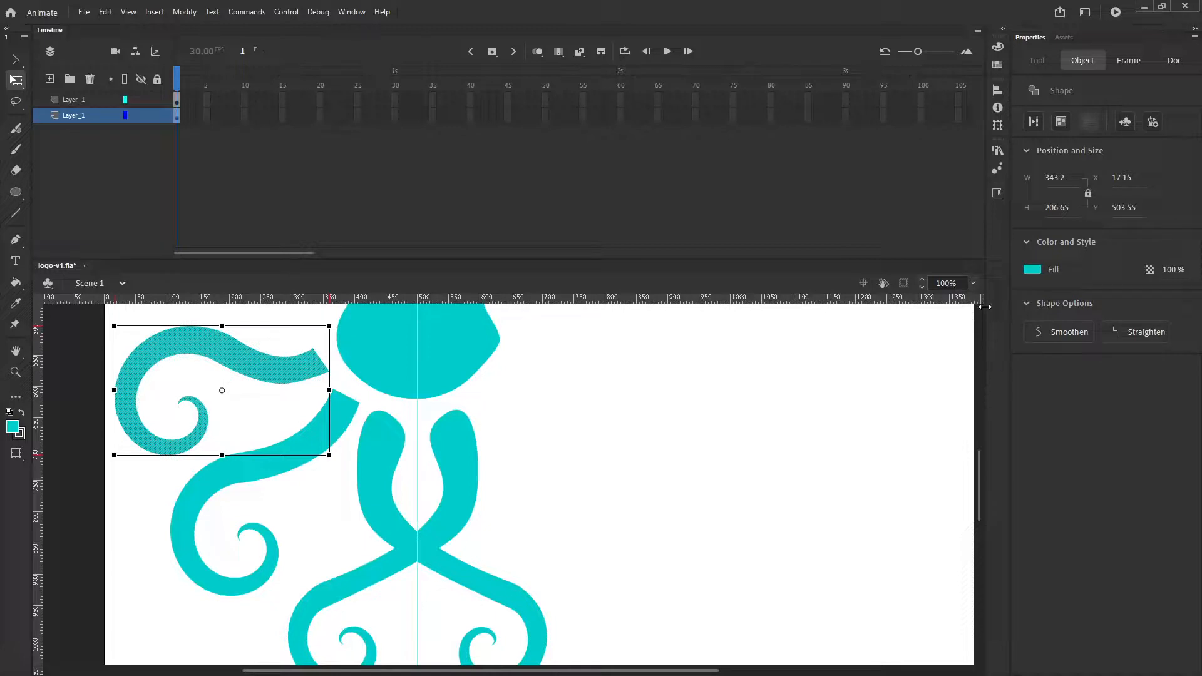
pyautogui.click(972, 285)
pyautogui.click(979, 368)
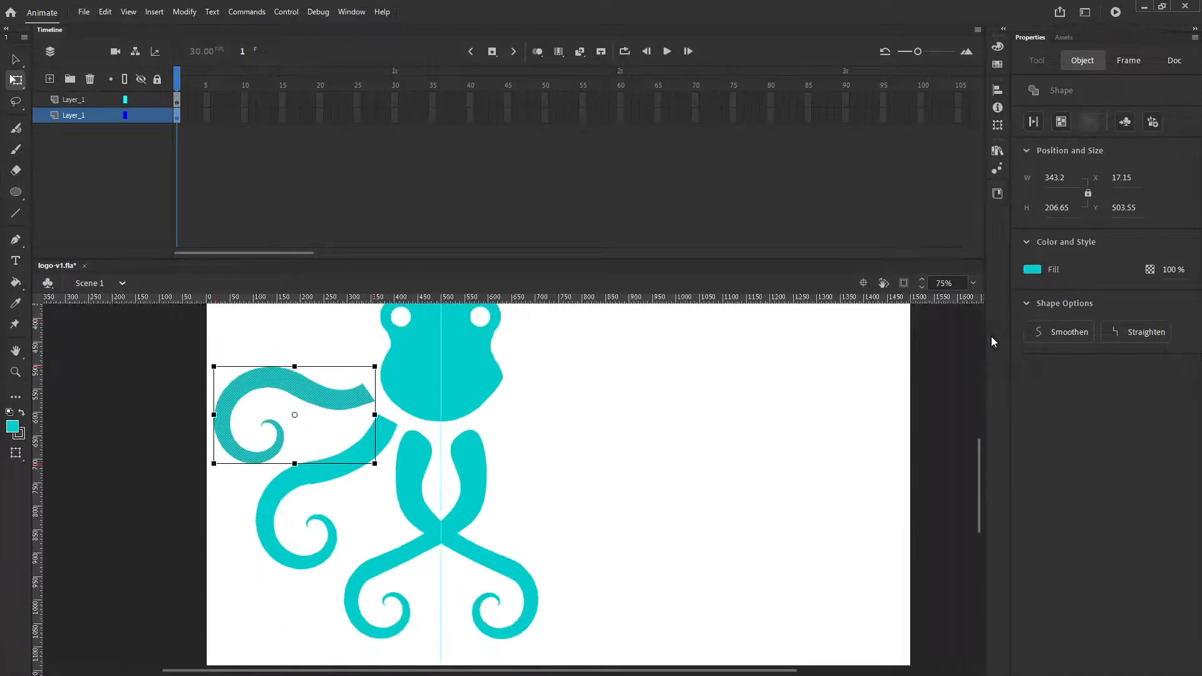
pyautogui.click(719, 450)
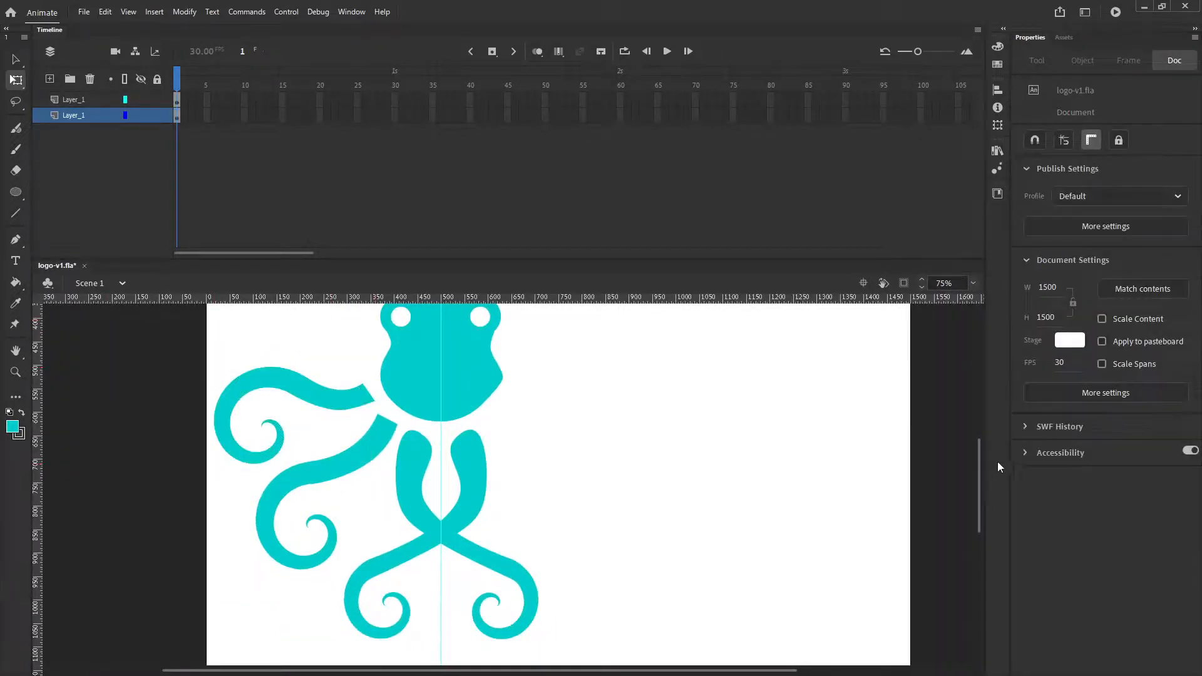
pyautogui.moveTo(978, 457); pyautogui.dragTo(970, 437)
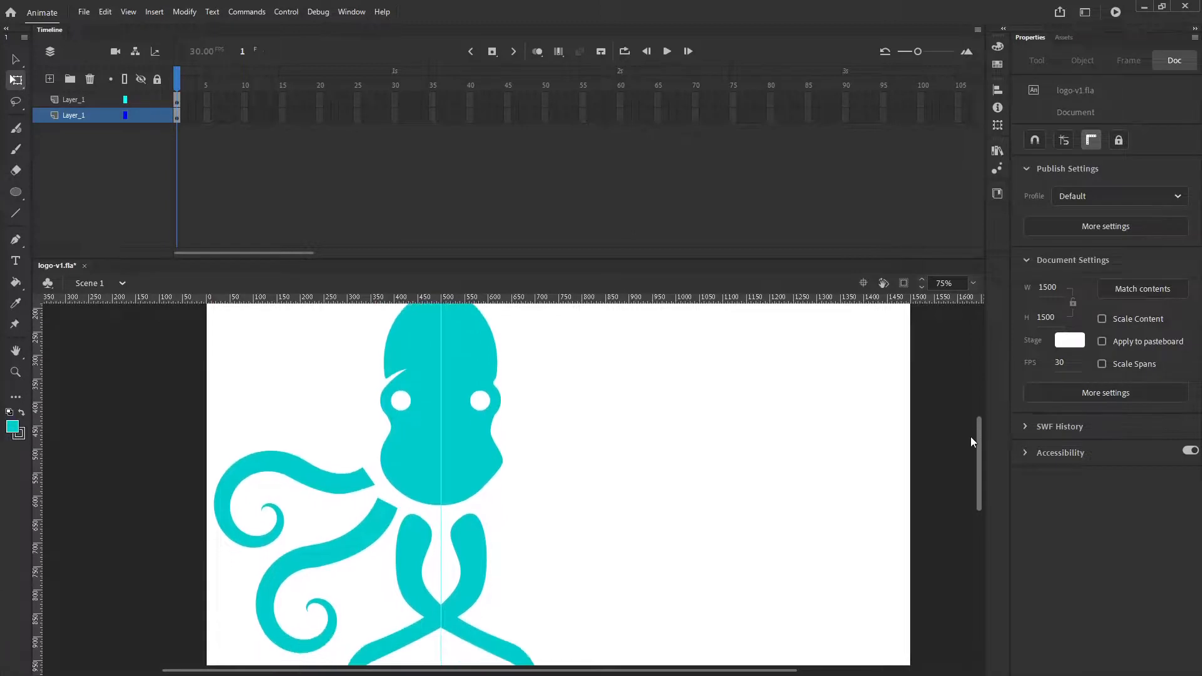
pyautogui.click(420, 363)
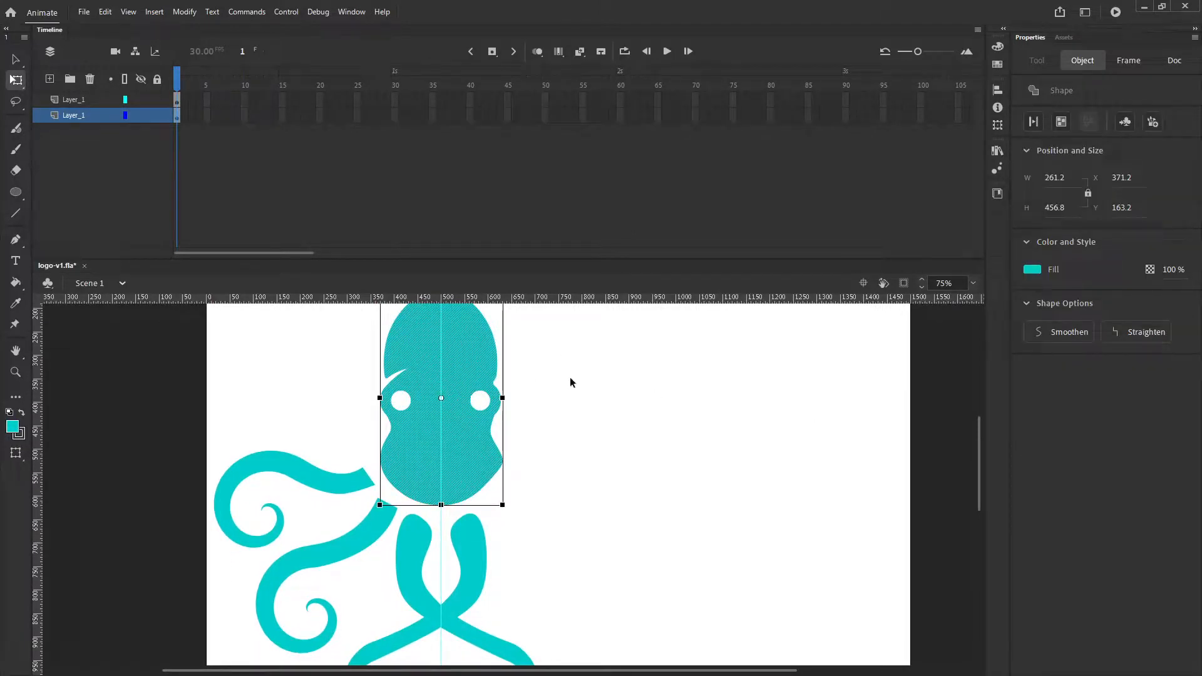
pyautogui.moveTo(564, 377); pyautogui.dragTo(574, 440)
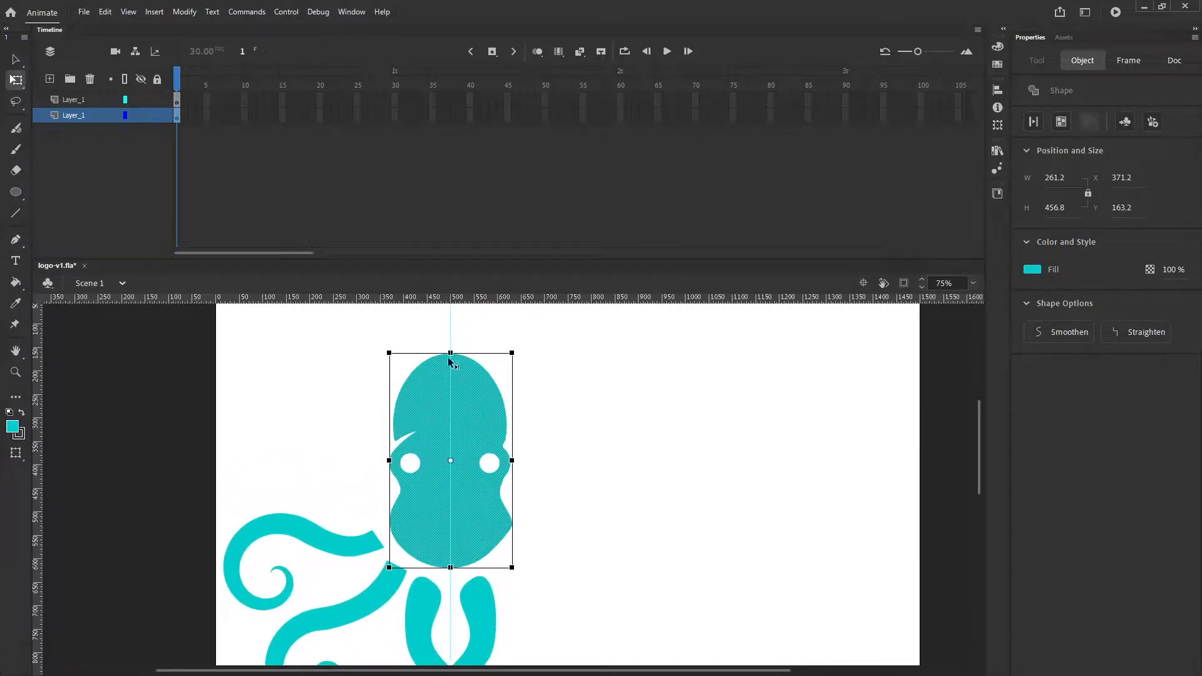
pyautogui.rightClick(455, 398)
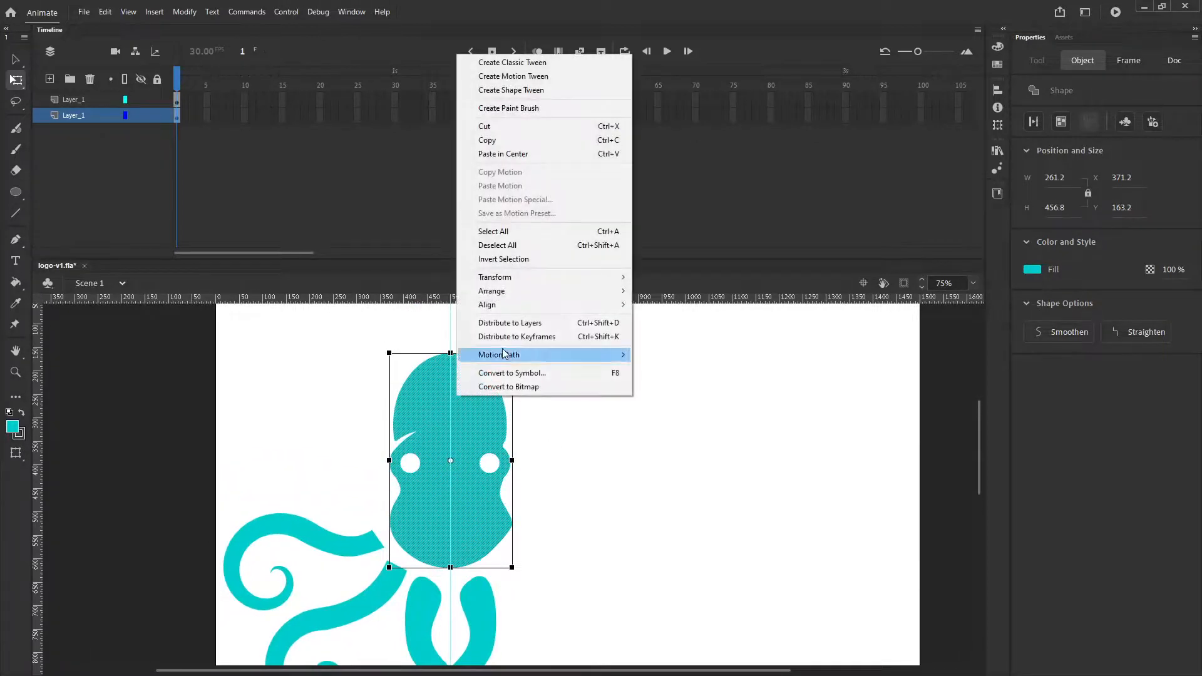
pyautogui.moveTo(519, 274)
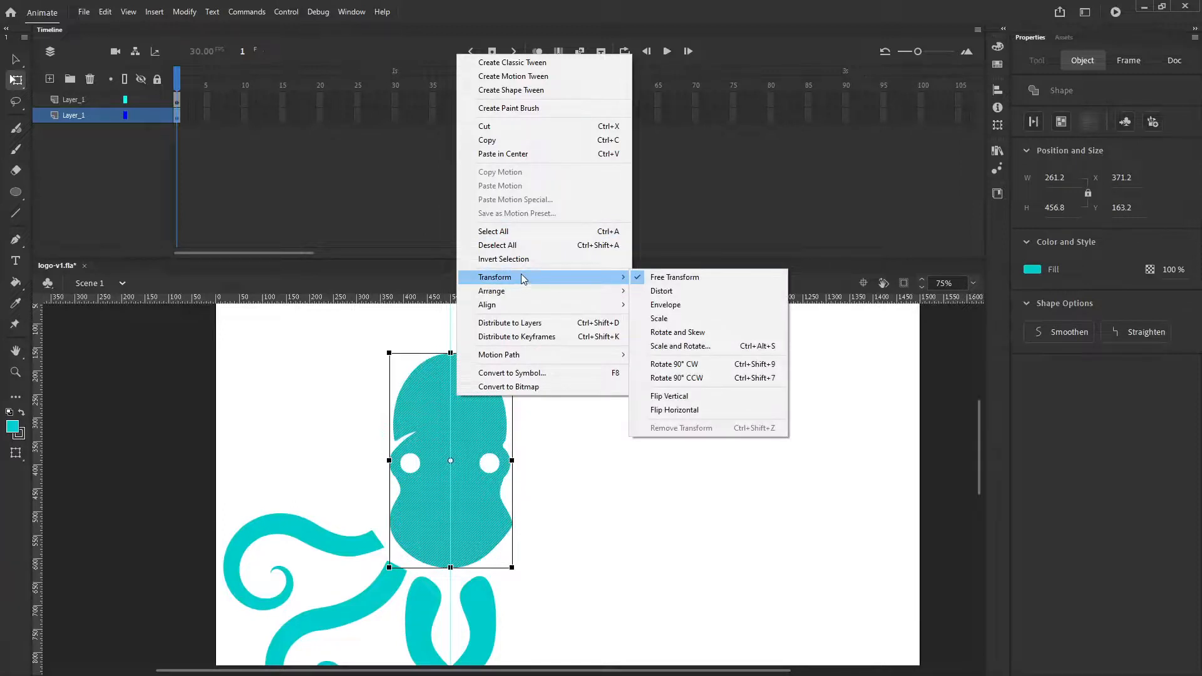
pyautogui.click(667, 319)
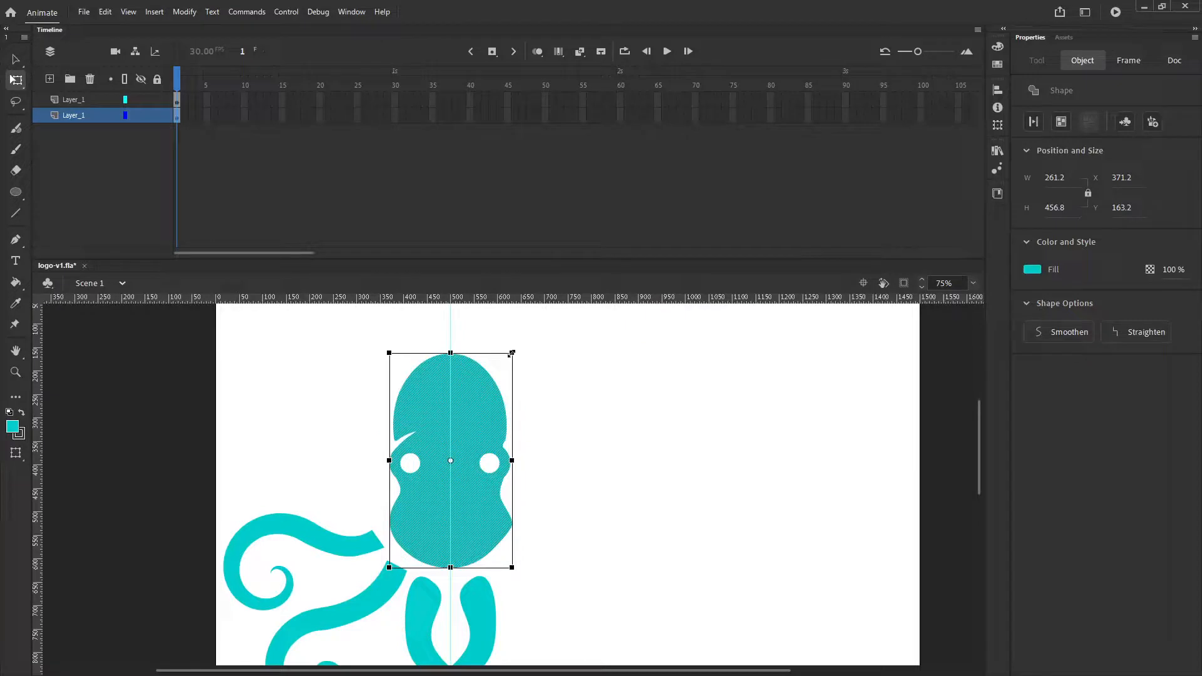
pyautogui.moveTo(512, 353)
pyautogui.mouseDown()
pyautogui.moveTo(523, 340)
pyautogui.moveTo(514, 347)
pyautogui.mouseUp()
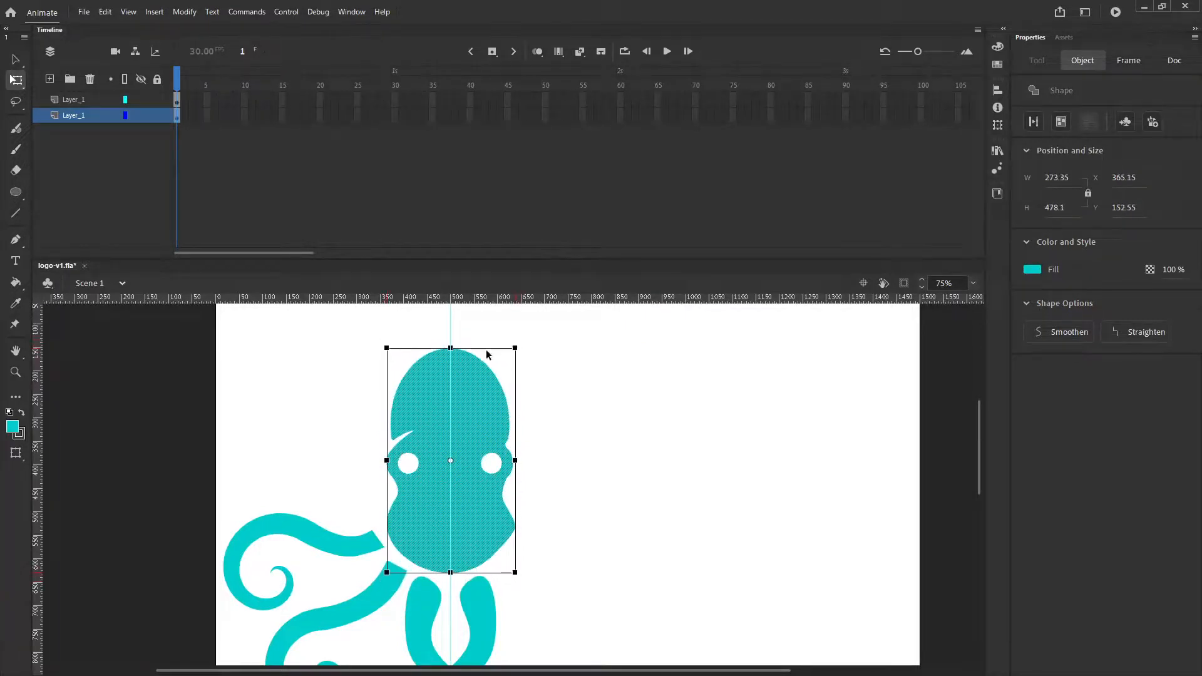
# Step: Distort the head by flaring its top-left corner outward and pulling the bottom-left corner inward, and shift its top back onto the vertical guide
pyautogui.rightClick(428, 374)
pyautogui.moveTo(495, 251)
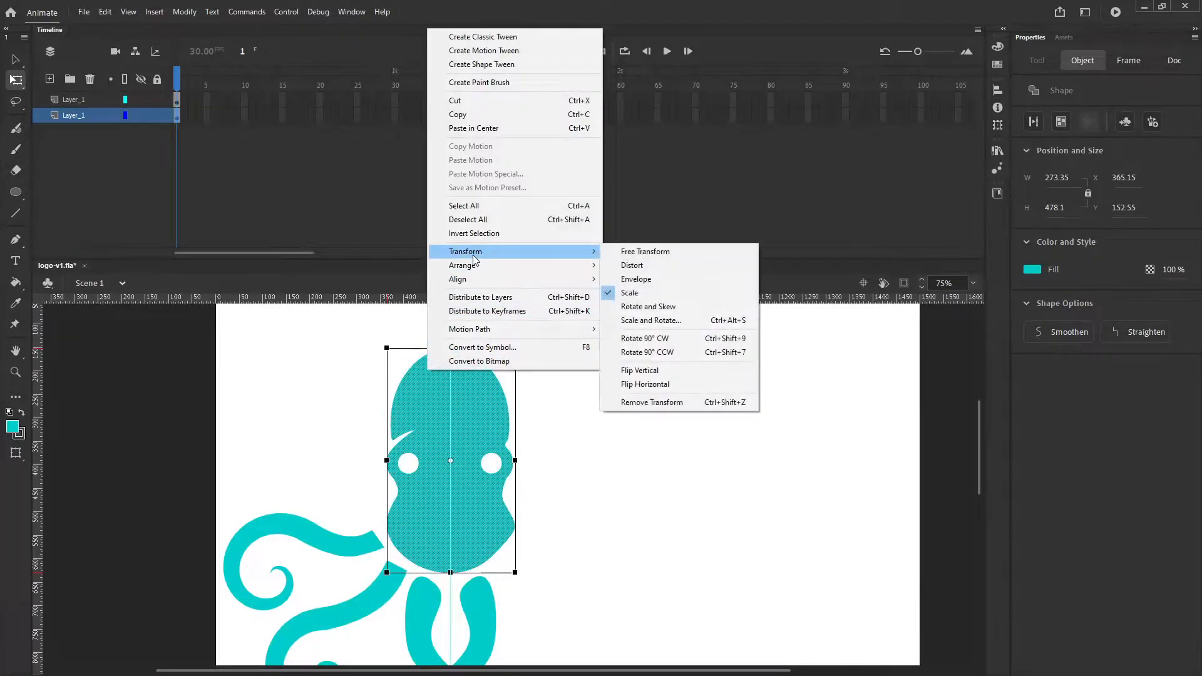
pyautogui.click(646, 266)
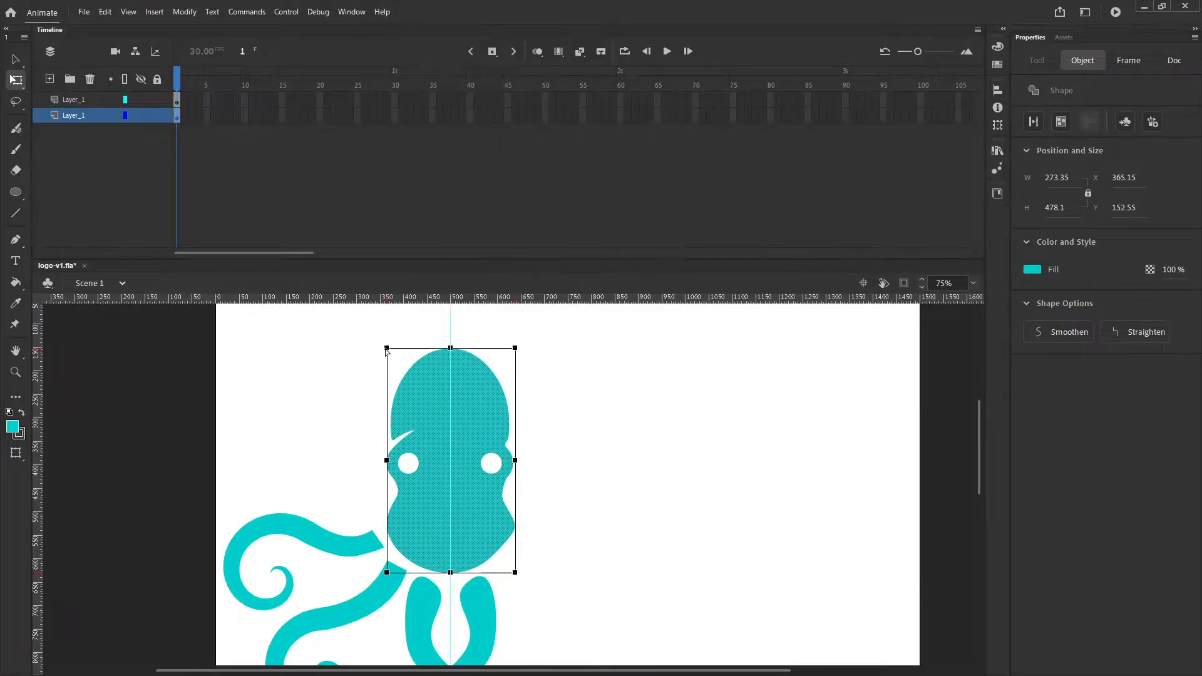
pyautogui.moveTo(386, 348); pyautogui.dragTo(362, 349)
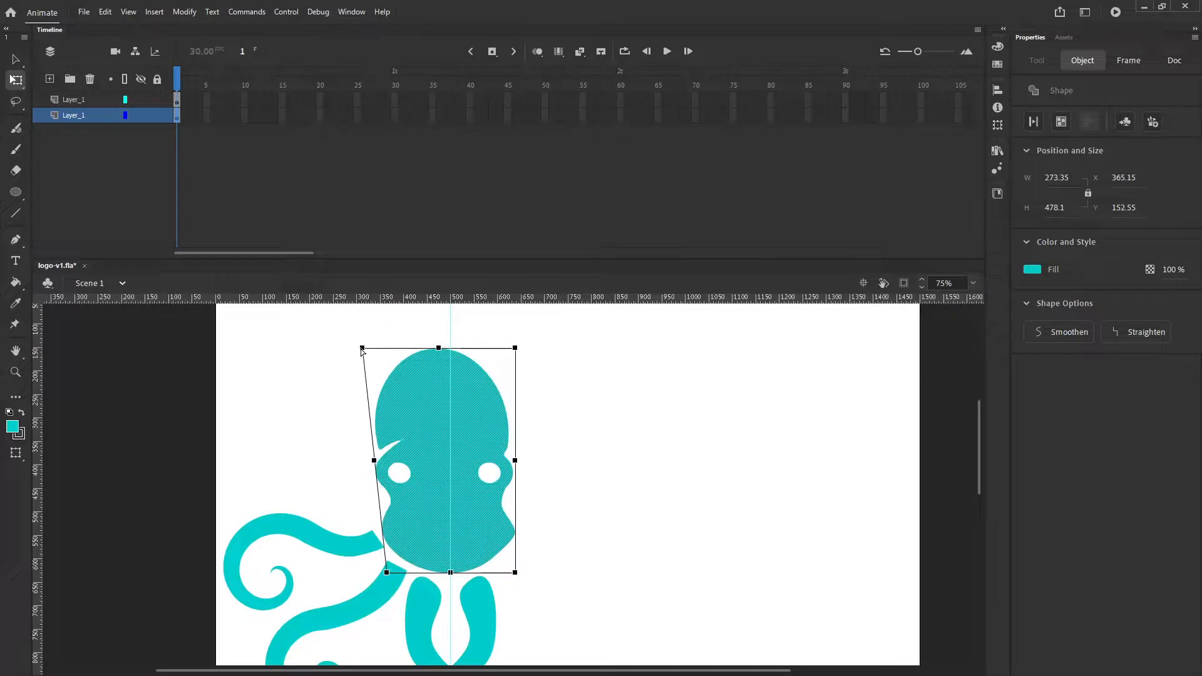
pyautogui.moveTo(386, 572); pyautogui.dragTo(399, 573)
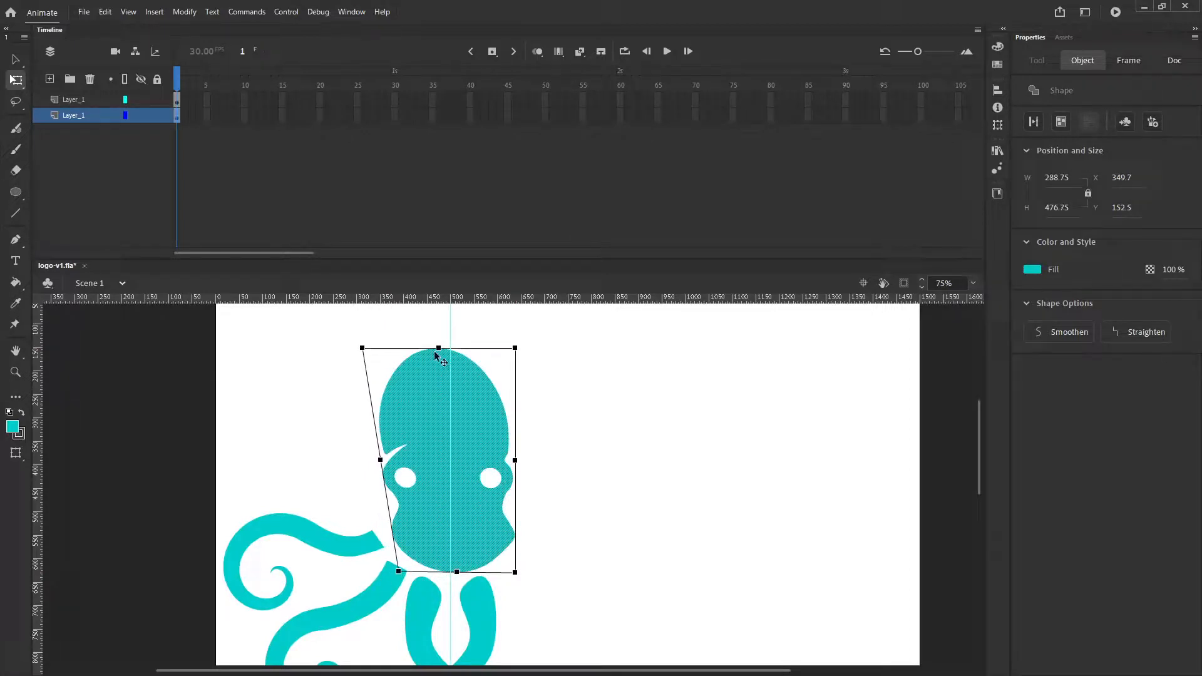
pyautogui.moveTo(435, 351); pyautogui.dragTo(447, 352)
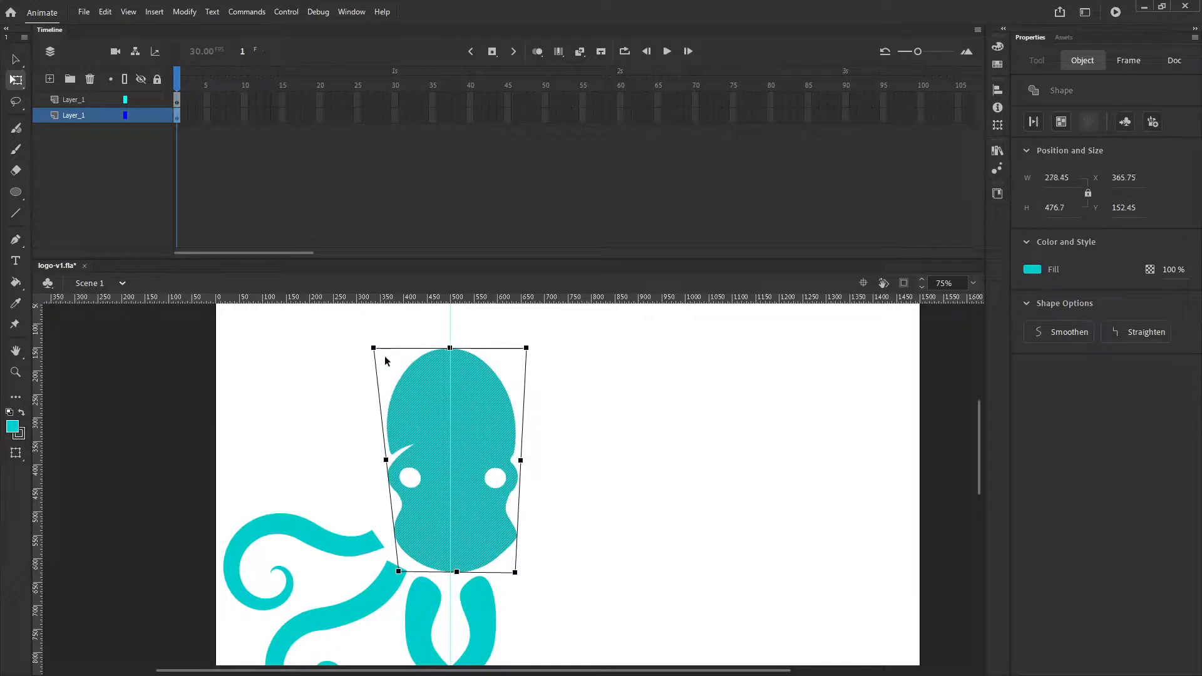
# Step: Distort the head further with a wider top, narrower base and lowered top edge, to about 284 × 406 px
pyautogui.moveTo(372, 352); pyautogui.dragTo(345, 354)
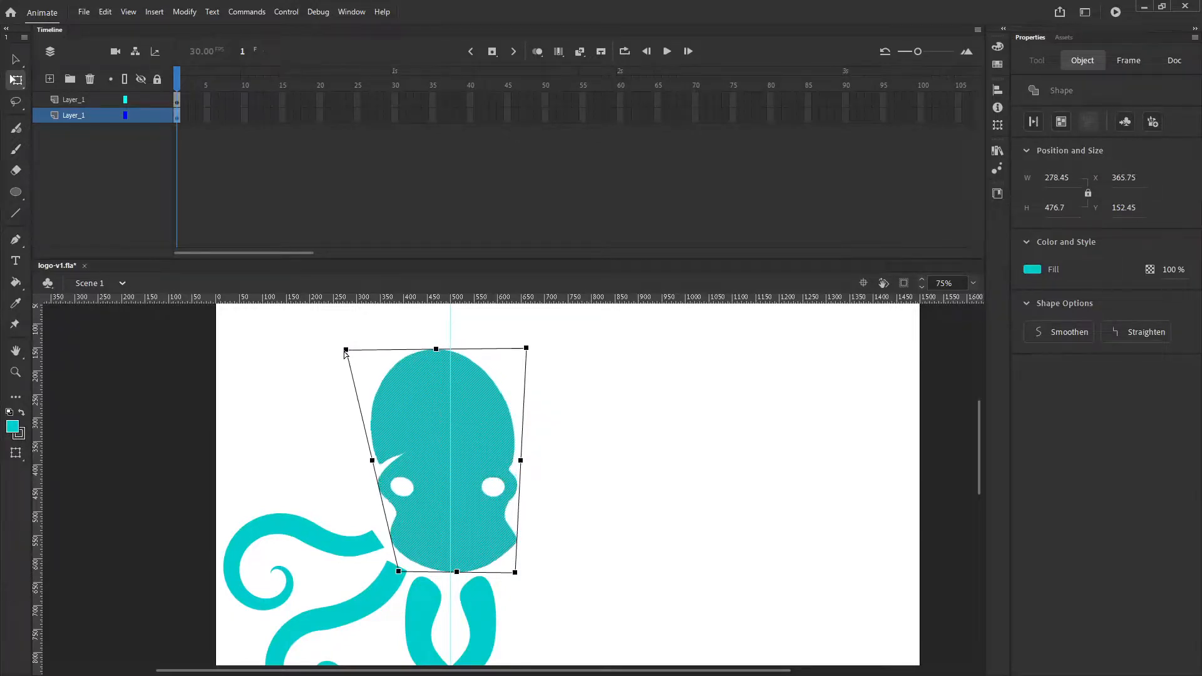
pyautogui.moveTo(435, 349); pyautogui.dragTo(449, 348)
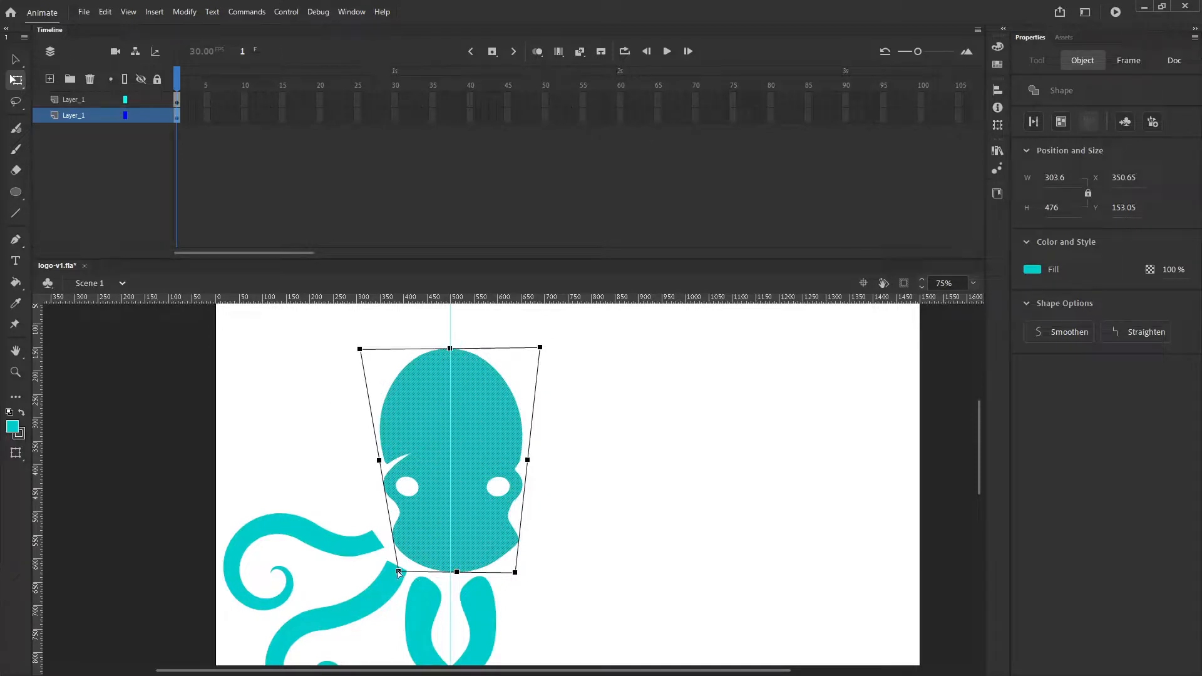
pyautogui.moveTo(398, 571); pyautogui.dragTo(410, 571)
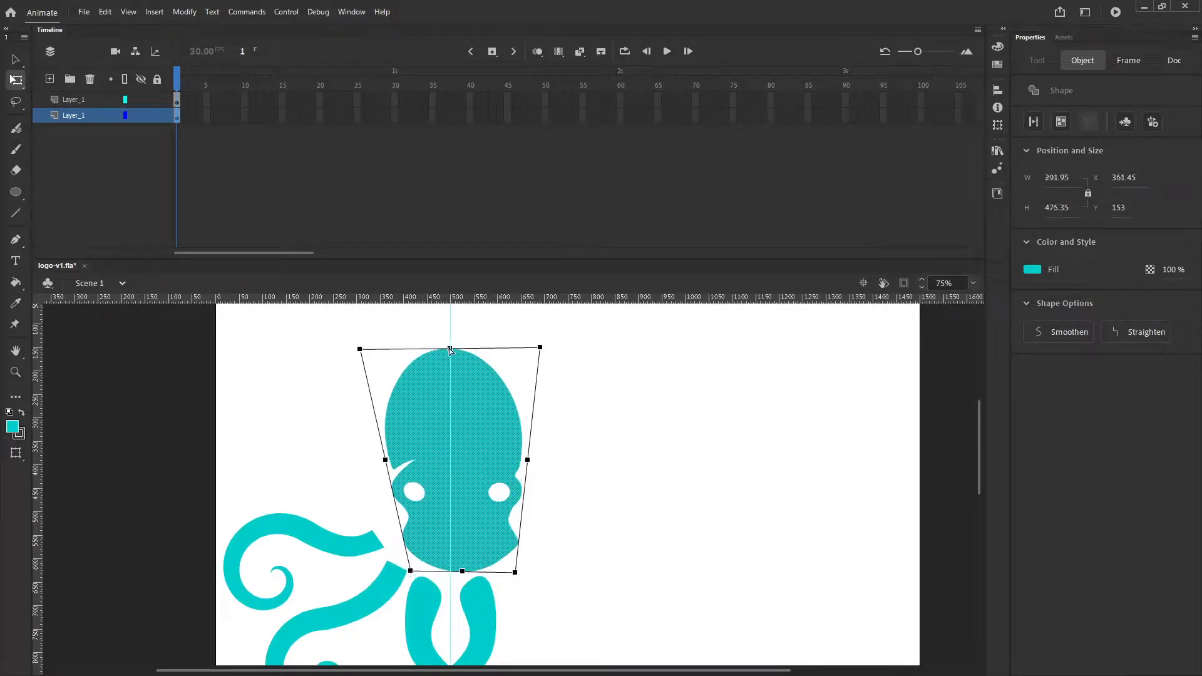
pyautogui.moveTo(450, 351); pyautogui.dragTo(449, 380)
pyautogui.moveTo(411, 570); pyautogui.dragTo(418, 571)
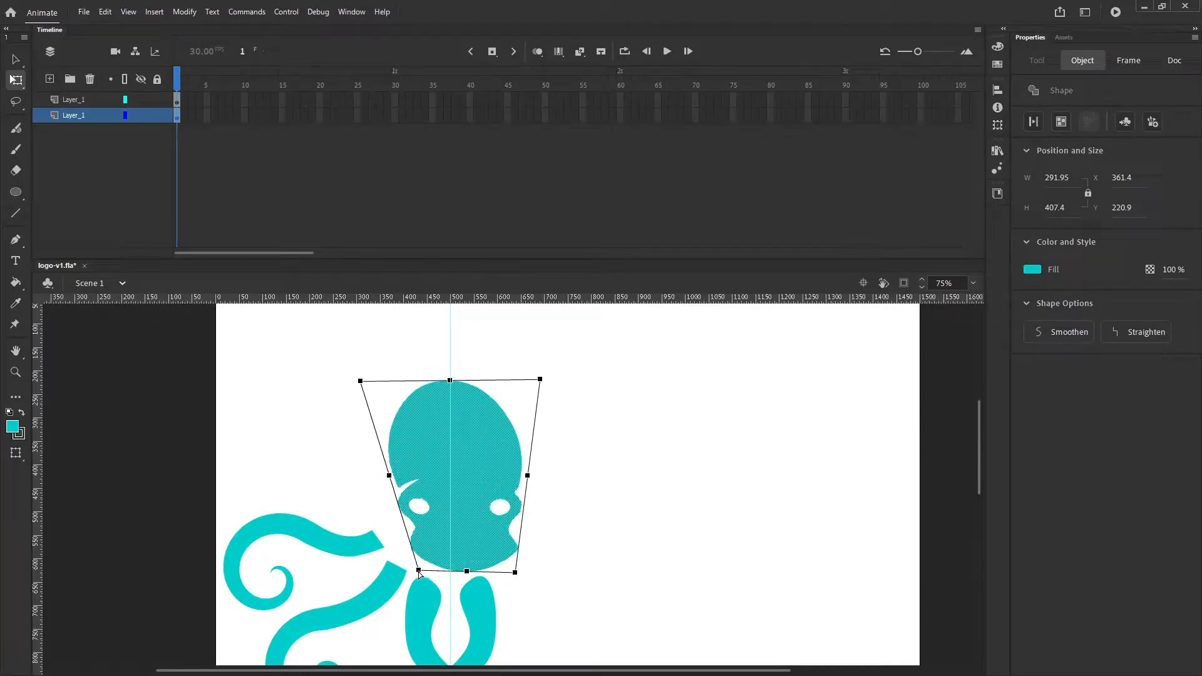
pyautogui.moveTo(361, 386); pyautogui.dragTo(425, 388)
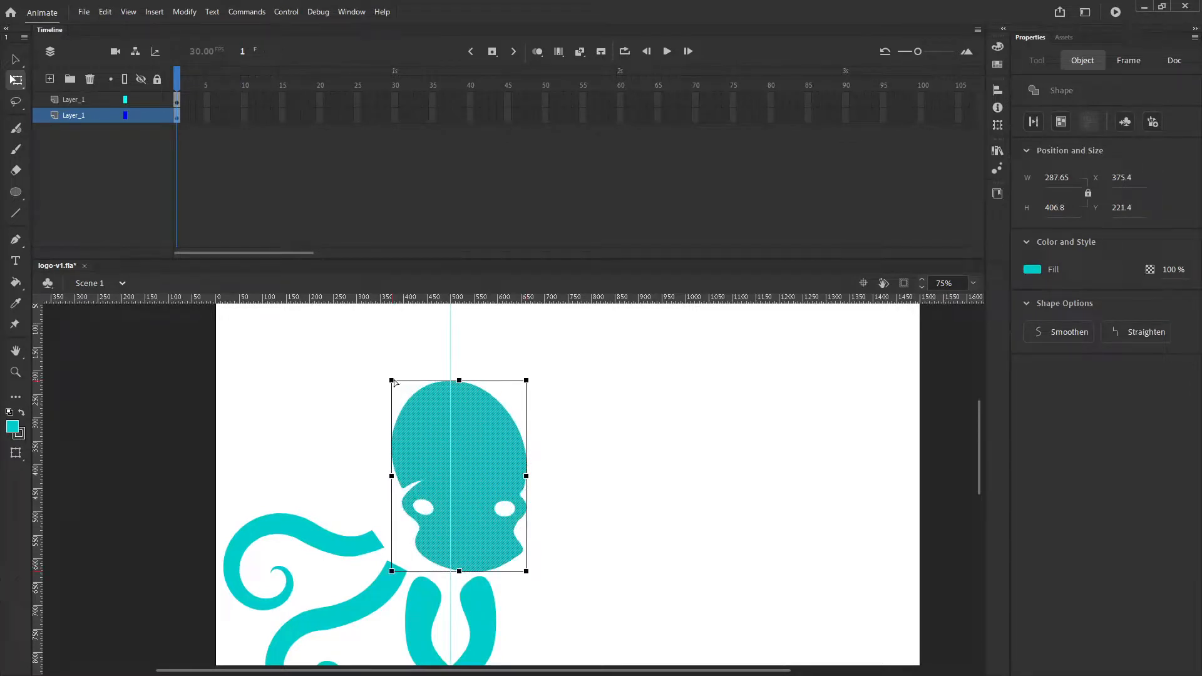
pyautogui.hotkey('ctrl', 'z')
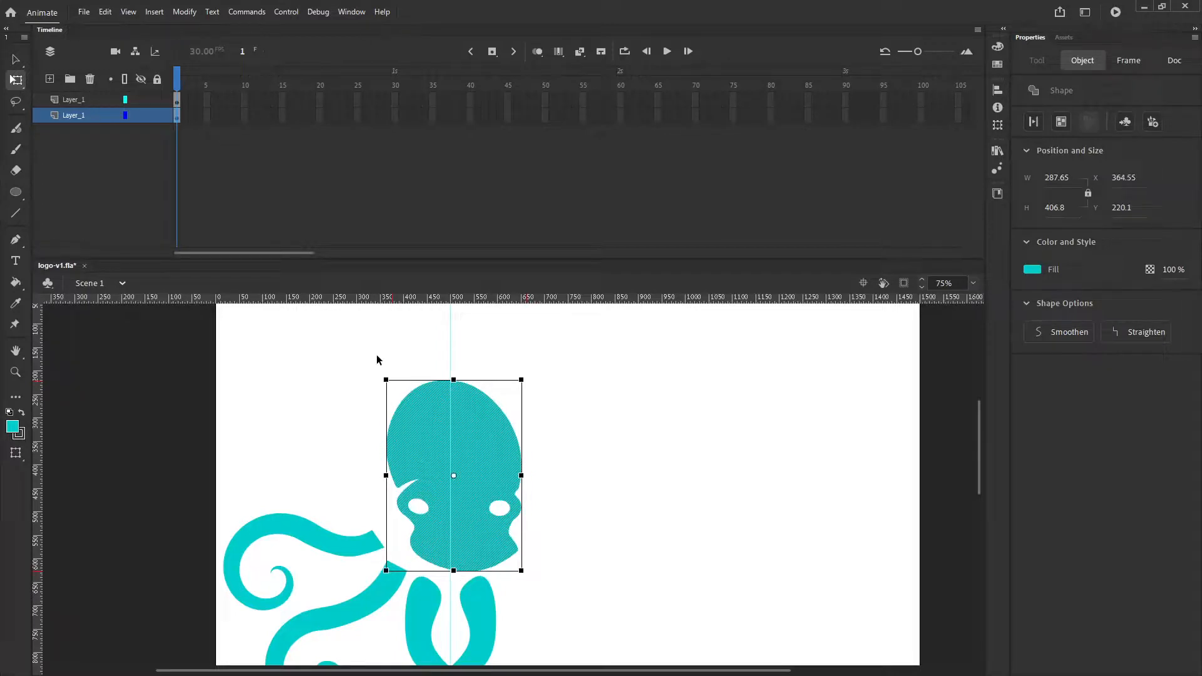
pyautogui.moveTo(385, 380); pyautogui.dragTo(388, 380)
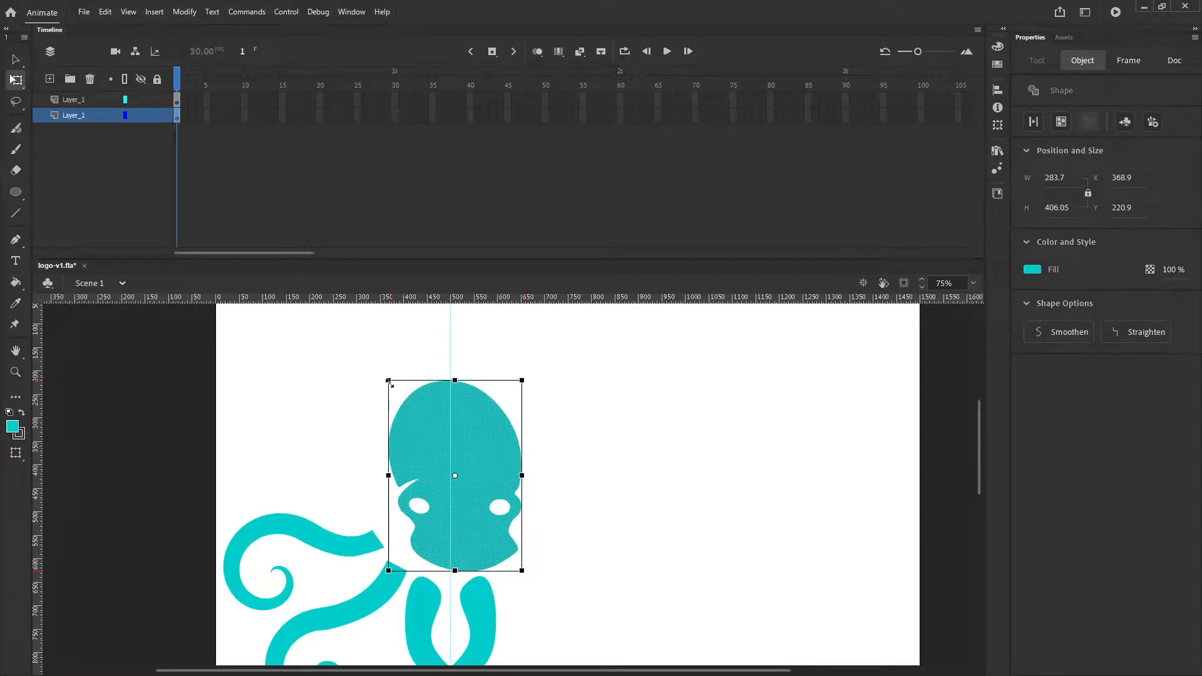
# Step: Distort the head by flaring its top-left corner outward to about 305 × 408 px, and nudge it left to centre on the vertical guide
pyautogui.rightClick(418, 414)
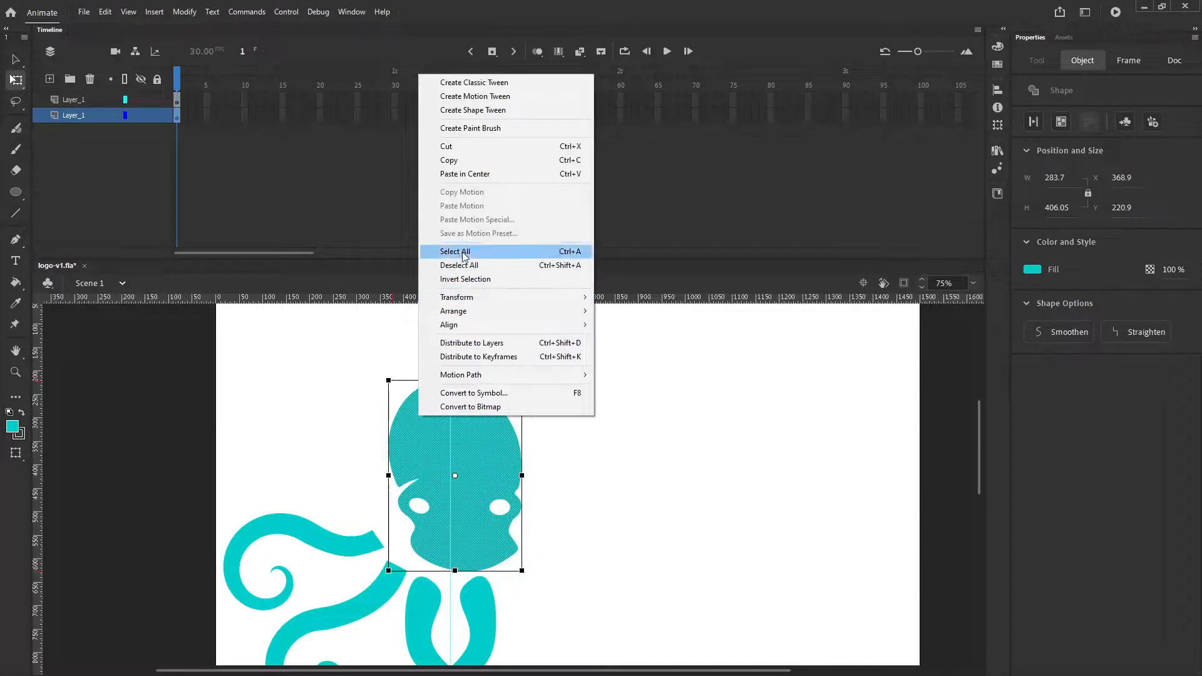
pyautogui.moveTo(563, 297)
pyautogui.click(626, 311)
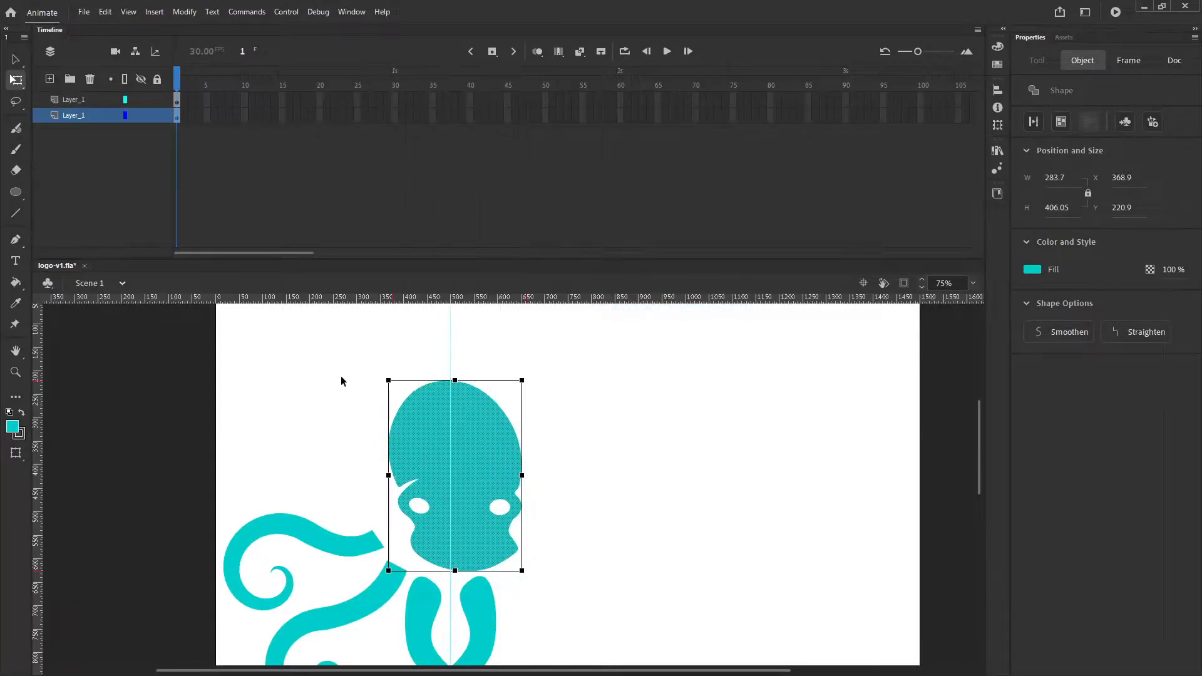
pyautogui.moveTo(388, 380); pyautogui.dragTo(373, 380)
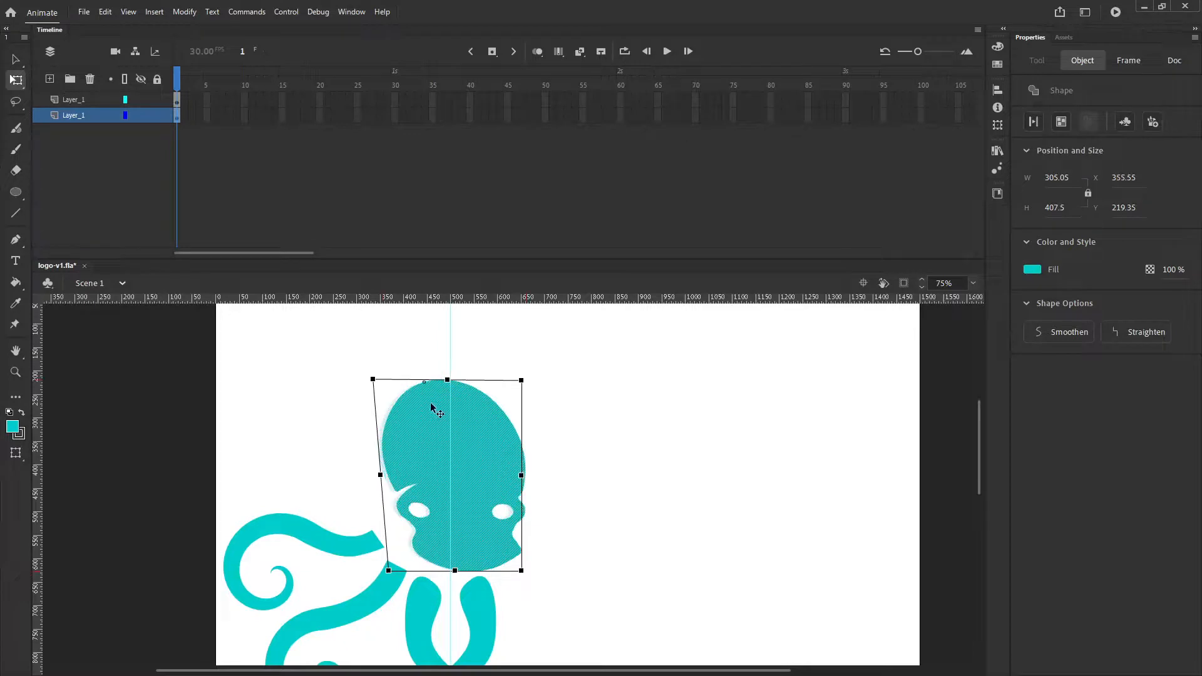
pyautogui.moveTo(426, 406); pyautogui.dragTo(429, 404)
pyautogui.press('Left')
pyautogui.press('Left')
pyautogui.press('Left')
pyautogui.press('Left')
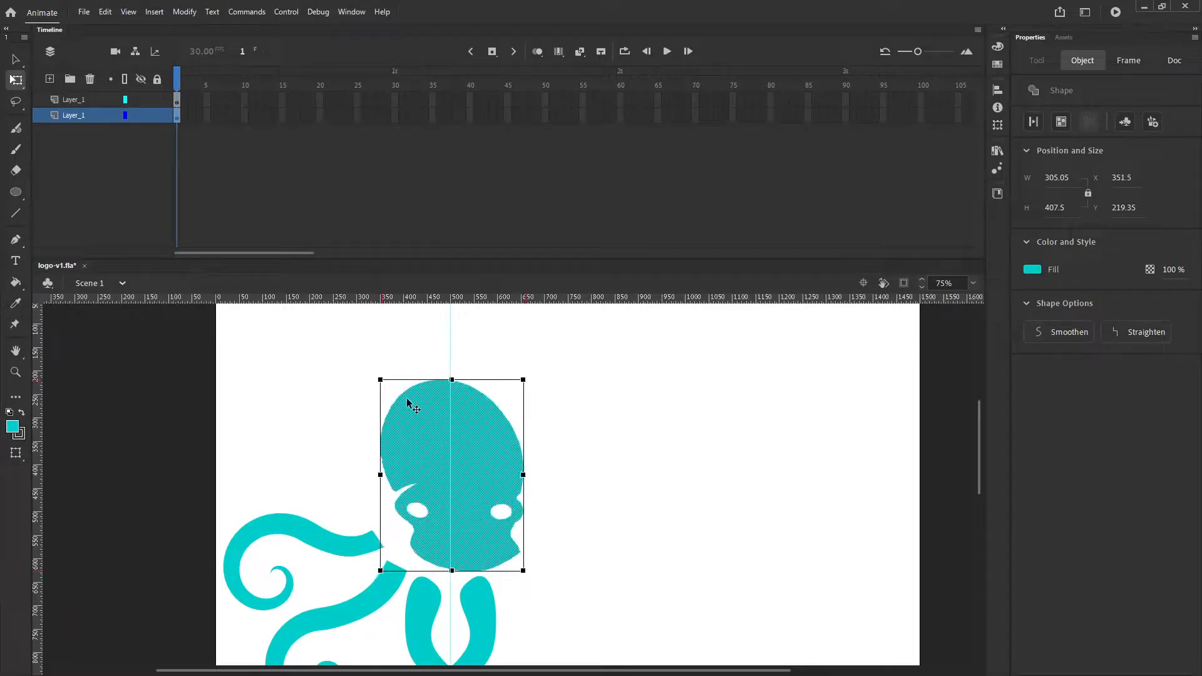
pyautogui.click(289, 375)
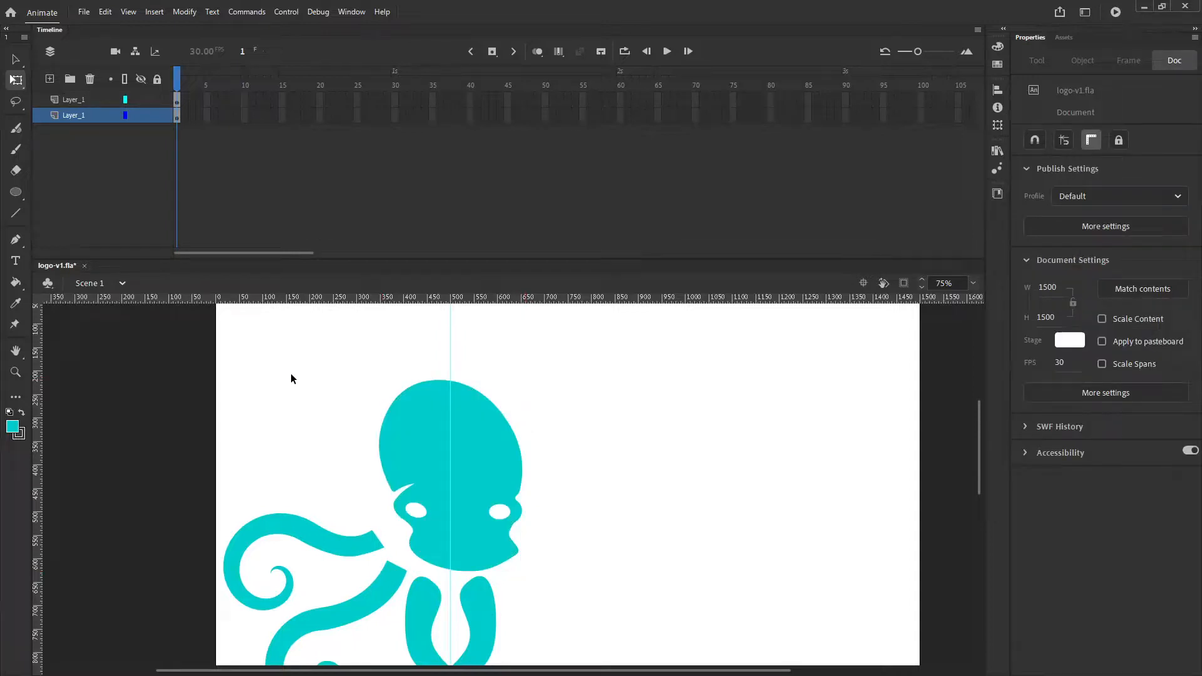
pyautogui.moveTo(975, 422)
pyautogui.mouseDown()
pyautogui.moveTo(977, 458)
pyautogui.moveTo(963, 430)
pyautogui.mouseUp()
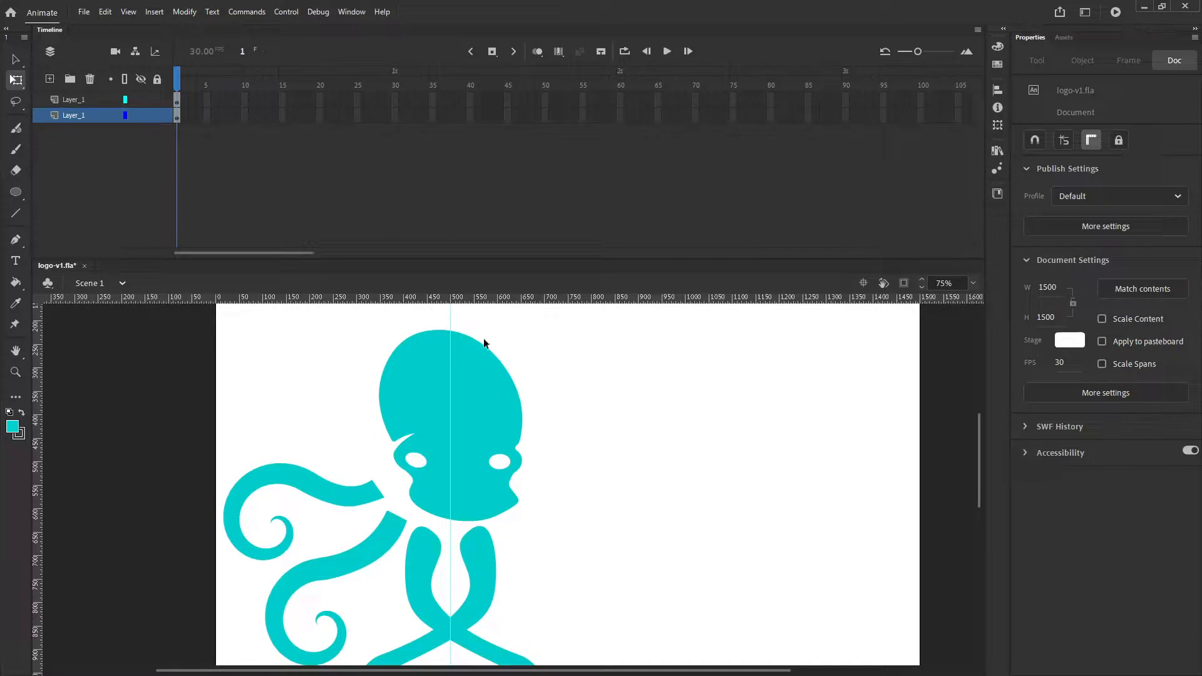
pyautogui.click(425, 352)
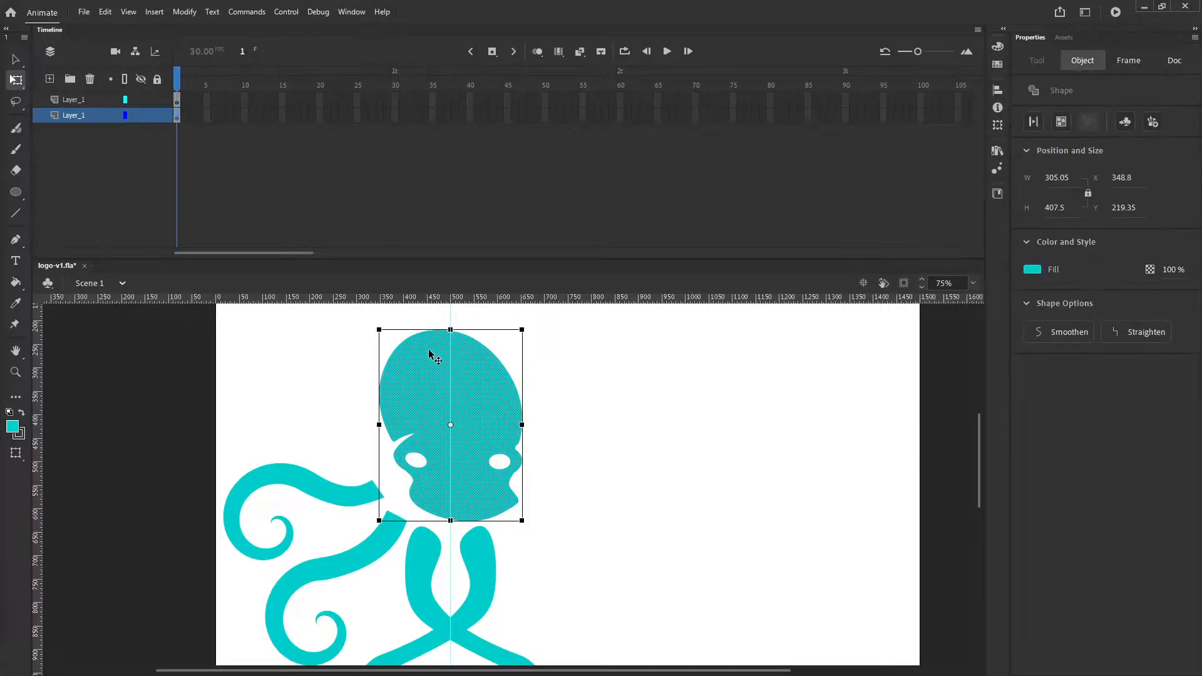
pyautogui.click(487, 322)
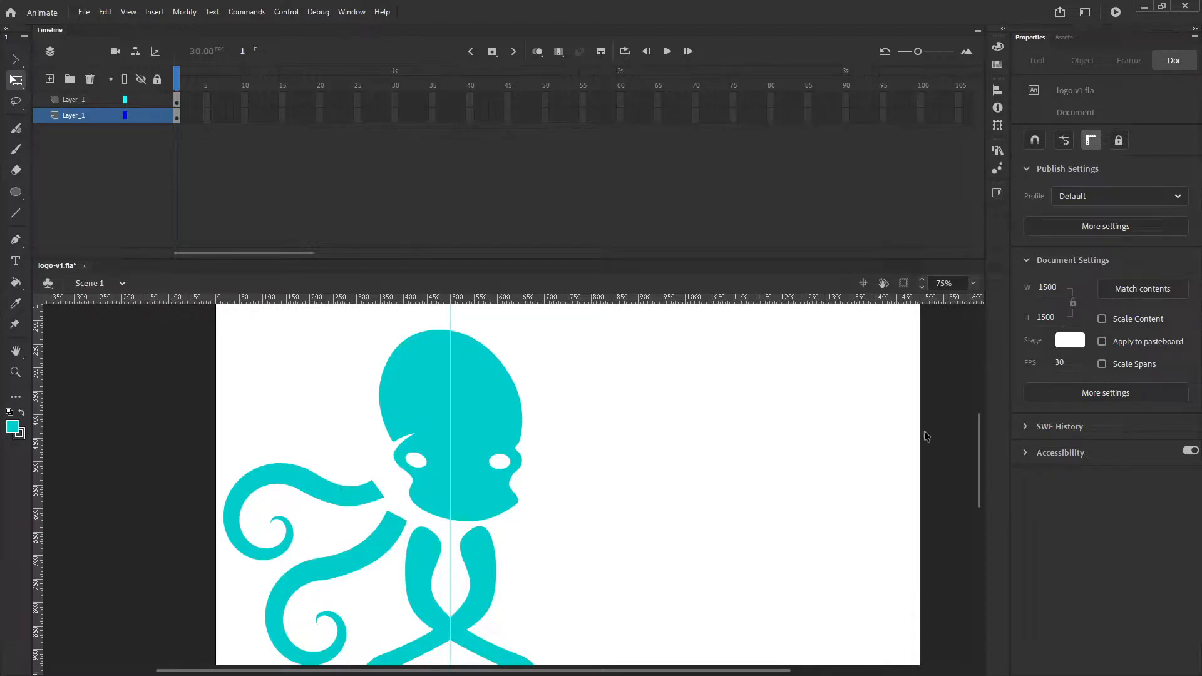
# Step: Move the second tentacle to about X 116, Y 602 and the first tentacle to about X 49, Y 514, closer to the head
pyautogui.moveTo(978, 422); pyautogui.dragTo(975, 441)
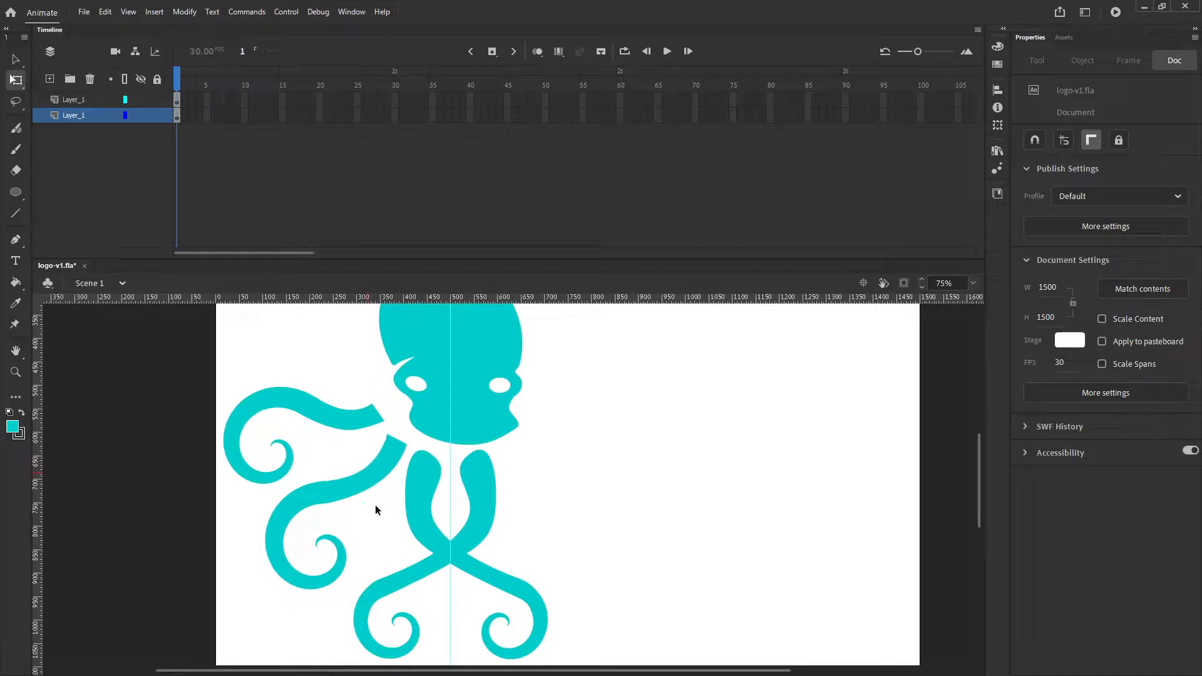
pyautogui.click(388, 462)
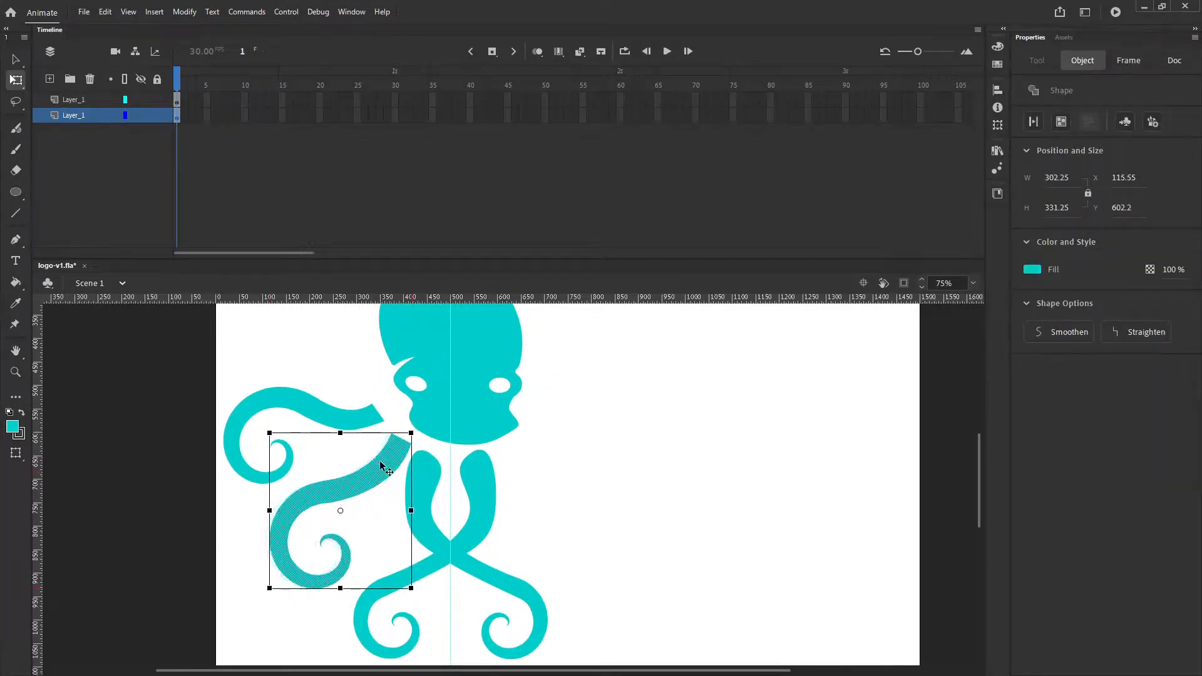
pyautogui.click(349, 422)
pyautogui.moveTo(348, 421); pyautogui.dragTo(353, 421)
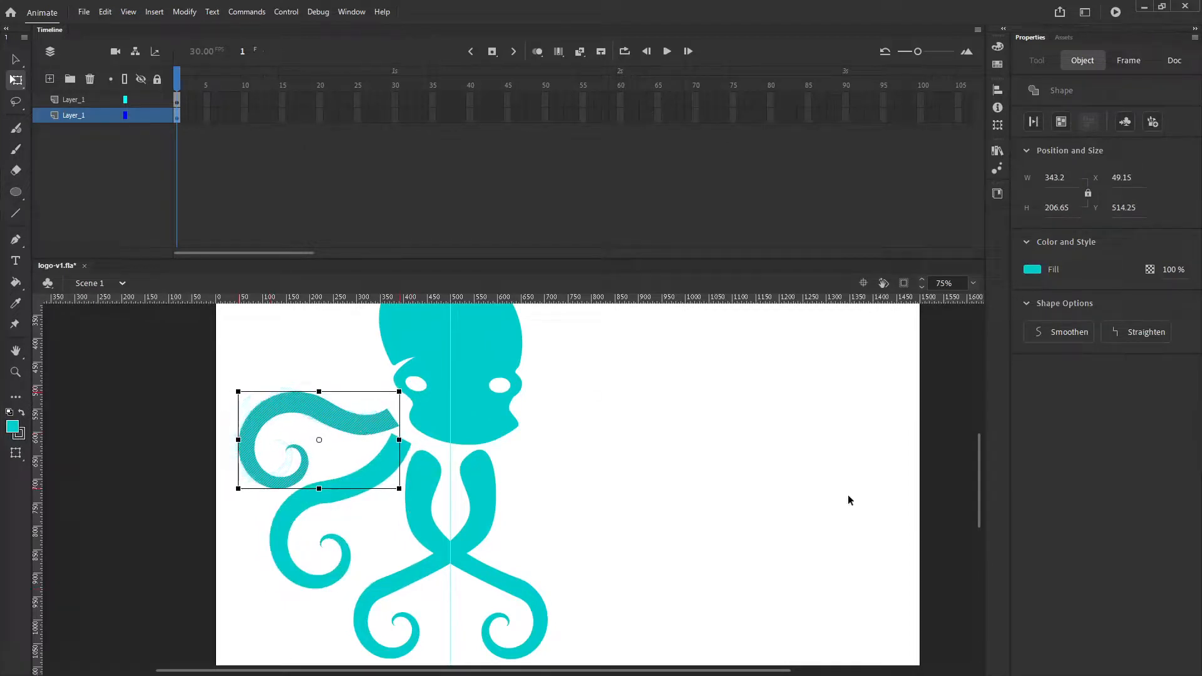
pyautogui.moveTo(978, 476); pyautogui.dragTo(974, 460)
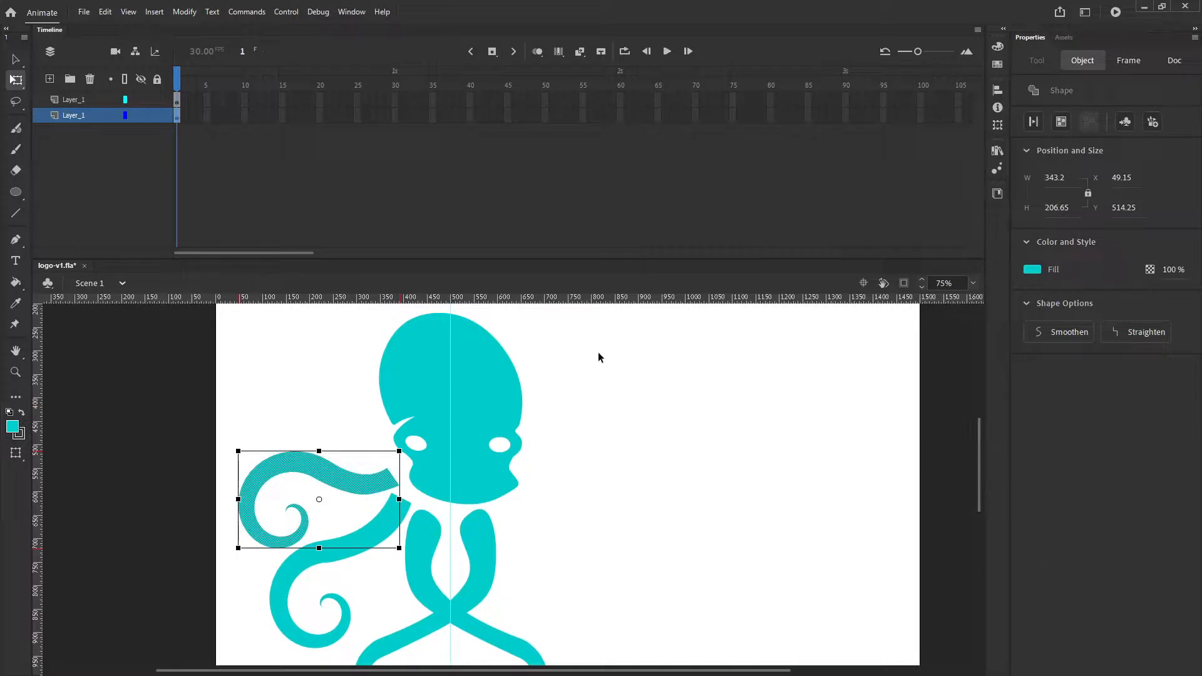
# Step: Delete the topmost section of the head's right half, cutting along the vertical guide
pyautogui.moveTo(453, 510); pyautogui.dragTo(565, 291)
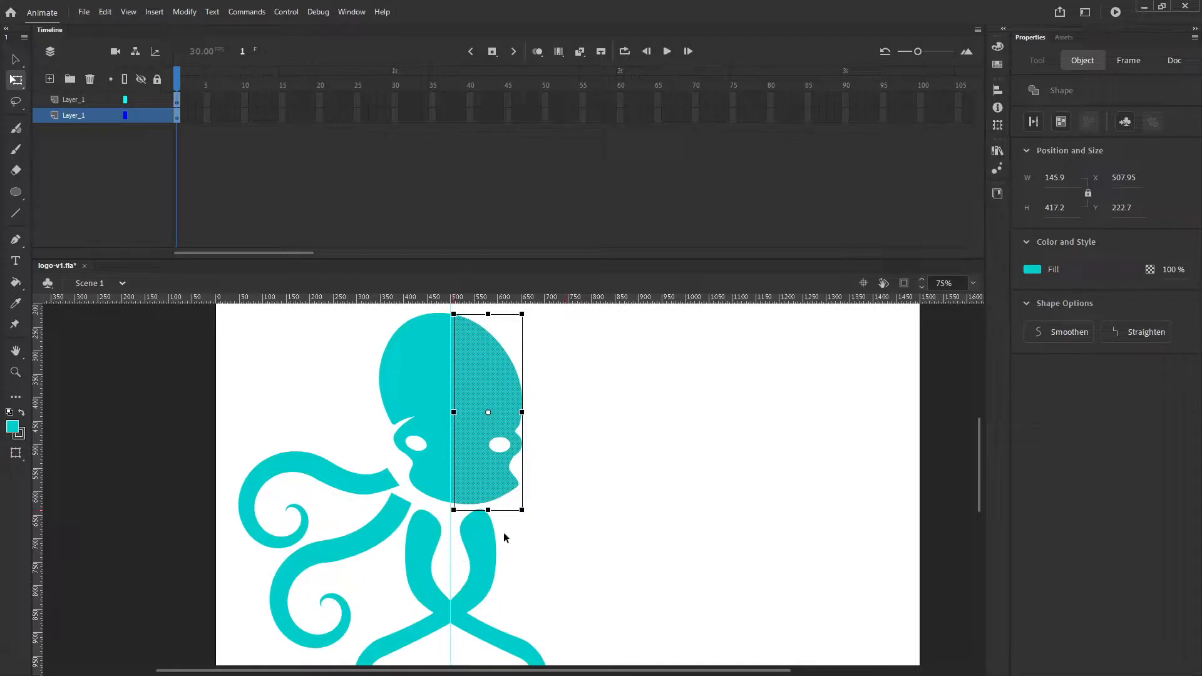
pyautogui.moveTo(487, 510); pyautogui.dragTo(487, 532)
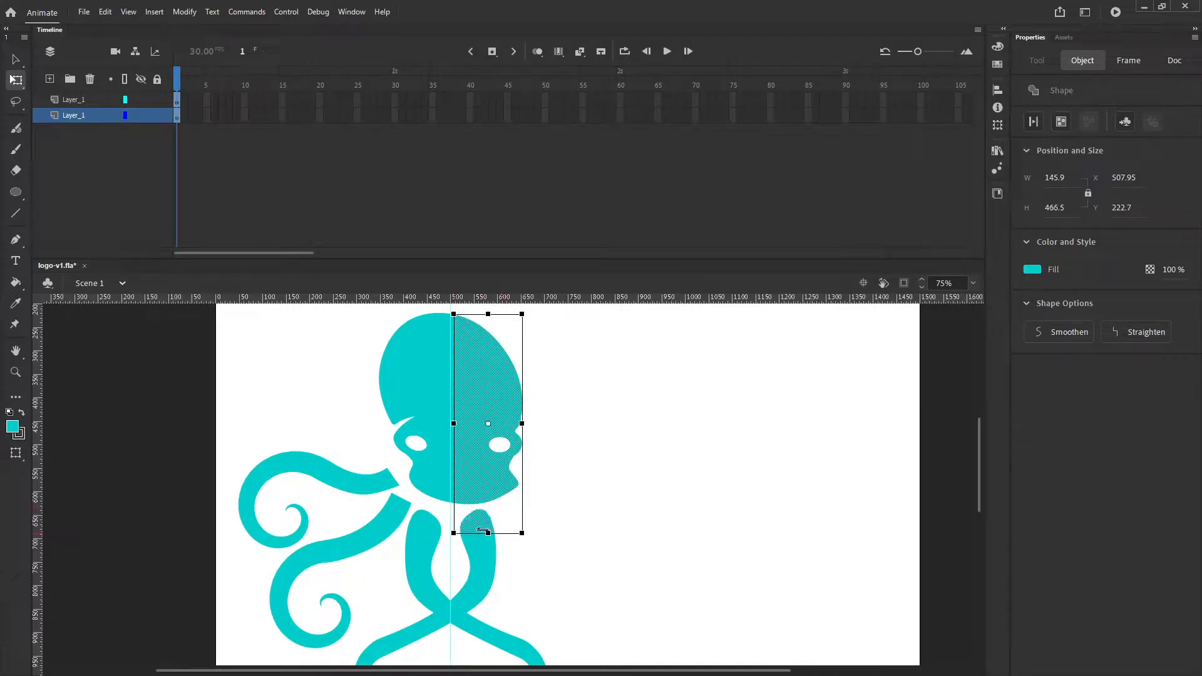
pyautogui.click(580, 453)
pyautogui.moveTo(523, 311); pyautogui.dragTo(450, 350)
pyautogui.press('Delete')
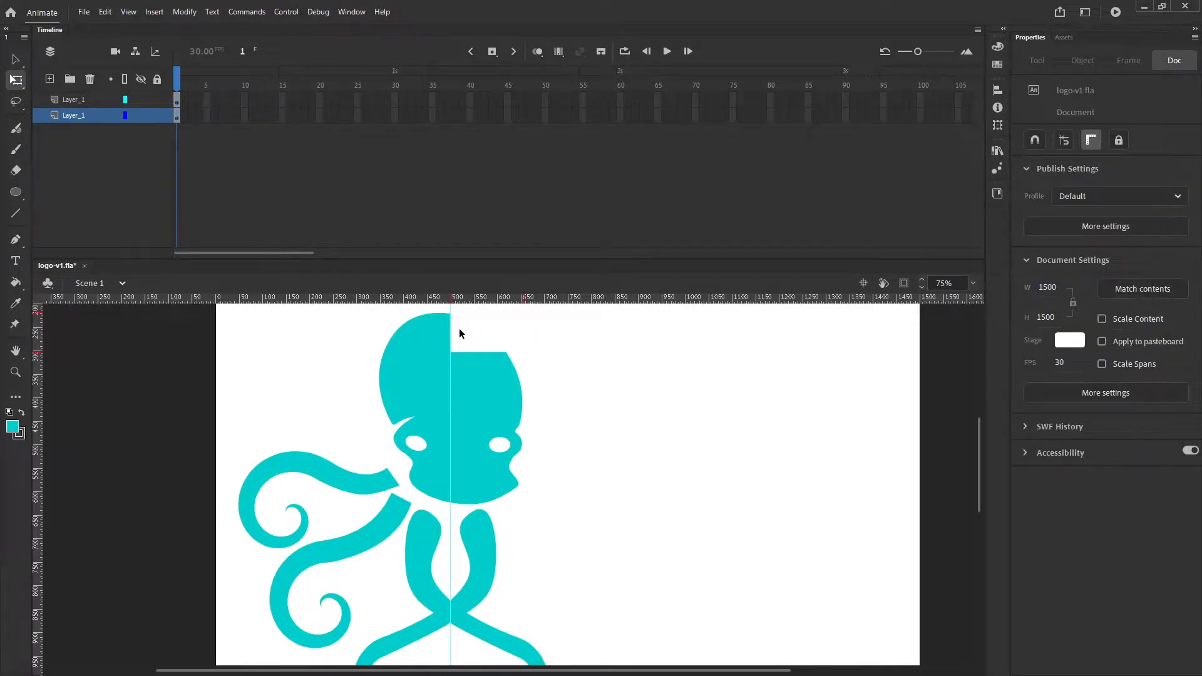
# Step: Move the vertical guide off the head to about X 880 and delete the remaining sections of the head's right half
pyautogui.moveTo(574, 331); pyautogui.dragTo(450, 470)
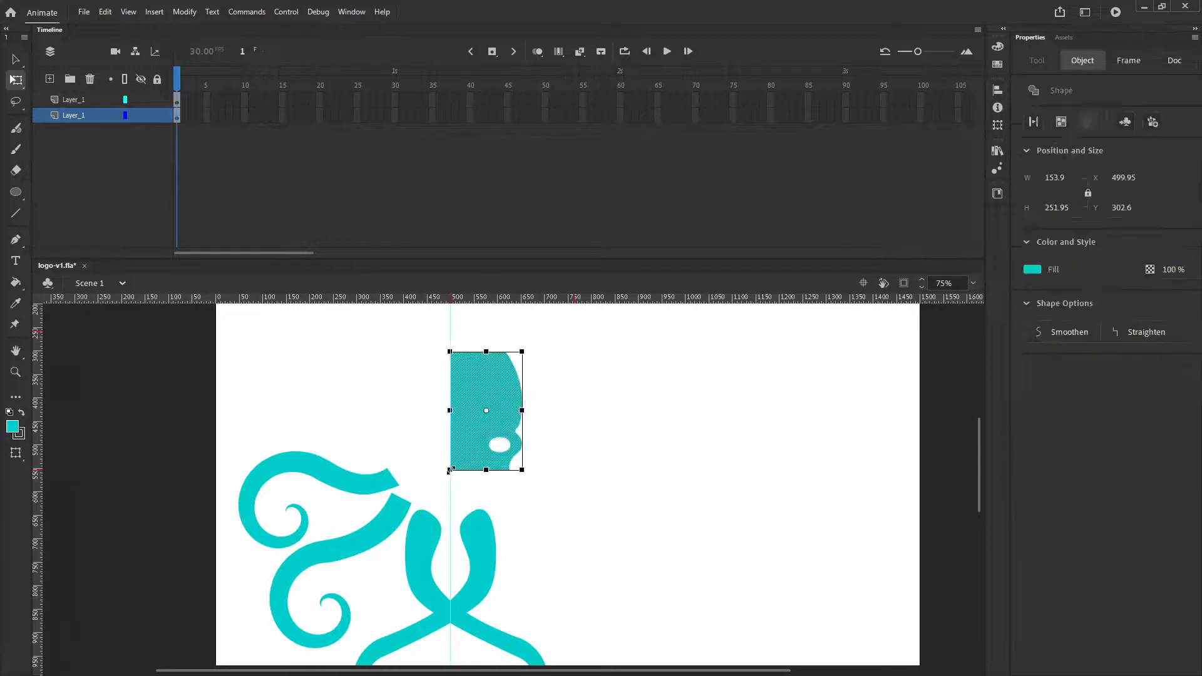
pyautogui.press('Delete')
pyautogui.hotkey('ctrl', 'z')
pyautogui.hotkey('ctrl', 'z')
pyautogui.moveTo(567, 336); pyautogui.dragTo(628, 492)
pyautogui.press('Delete')
pyautogui.moveTo(517, 479); pyautogui.dragTo(449, 504)
pyautogui.press('Delete')
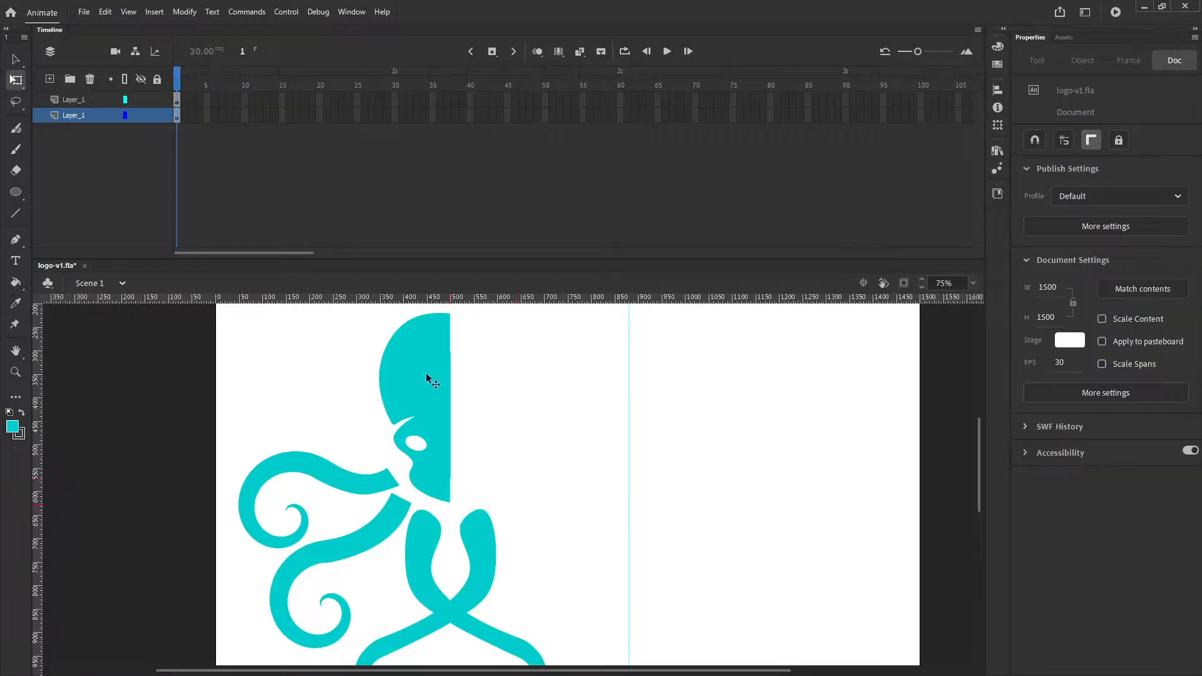
# Step: Duplicate the left half of the head, flip the copy horizontally, and place it against the original at about X 500, Y 222
pyautogui.click(426, 377)
pyautogui.hotkey('ctrl', 'v')
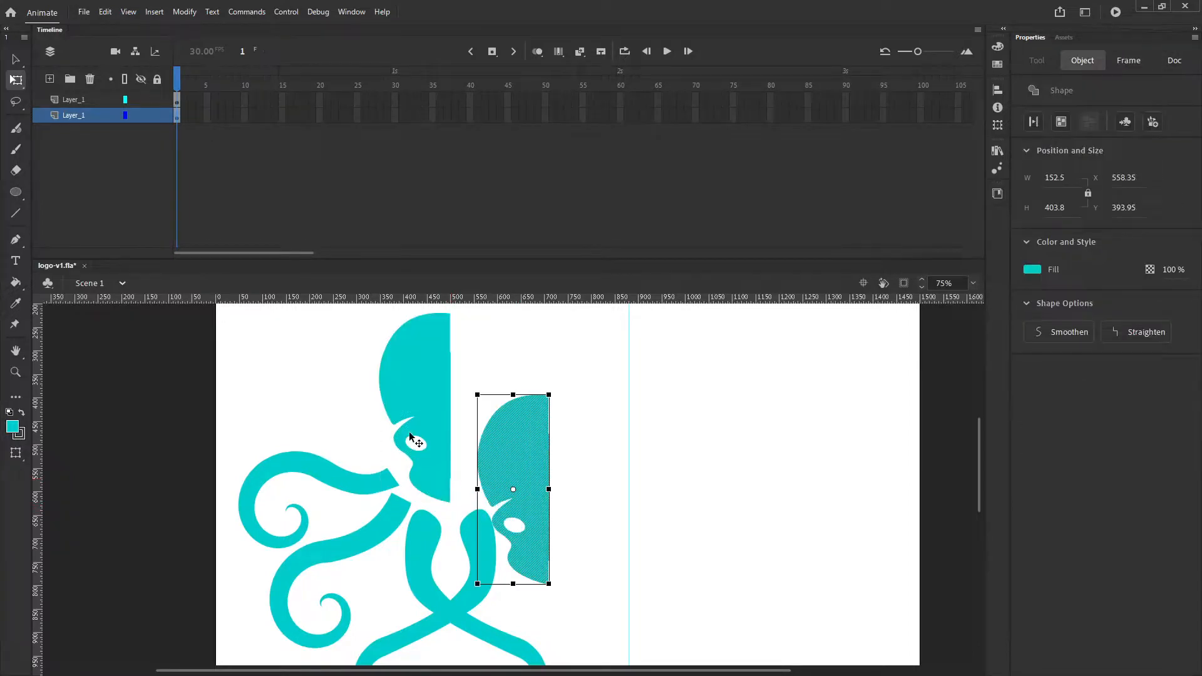
pyautogui.click(128, 12)
pyautogui.moveTo(105, 12)
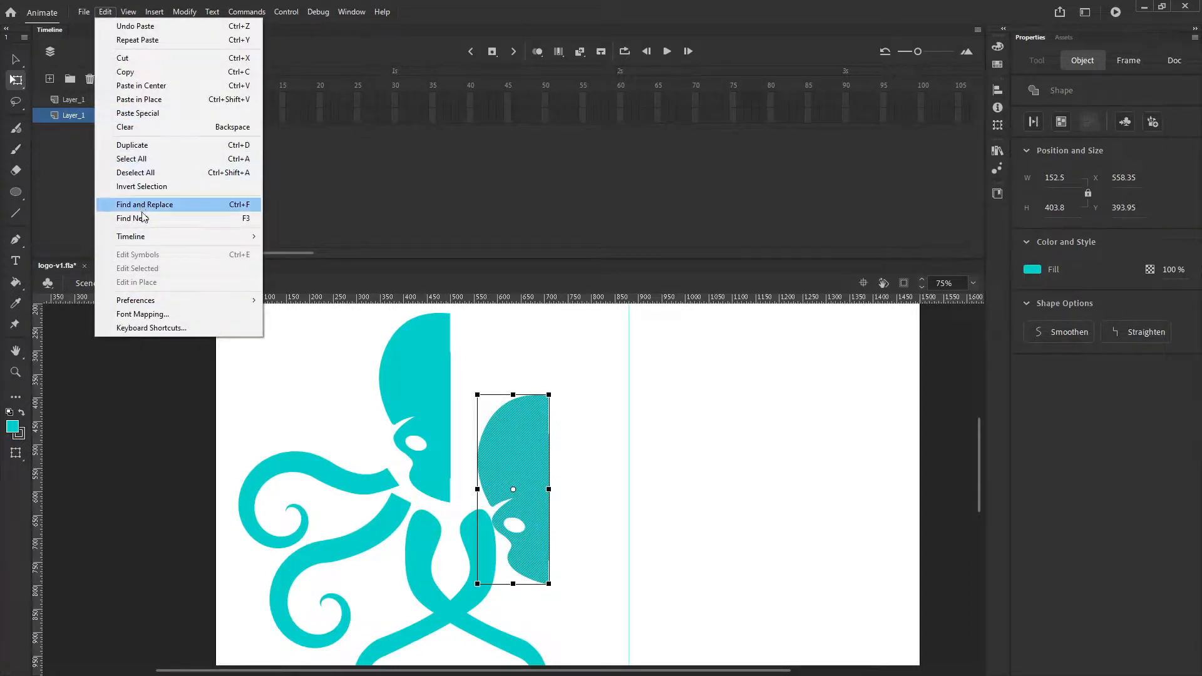
pyautogui.moveTo(184, 11)
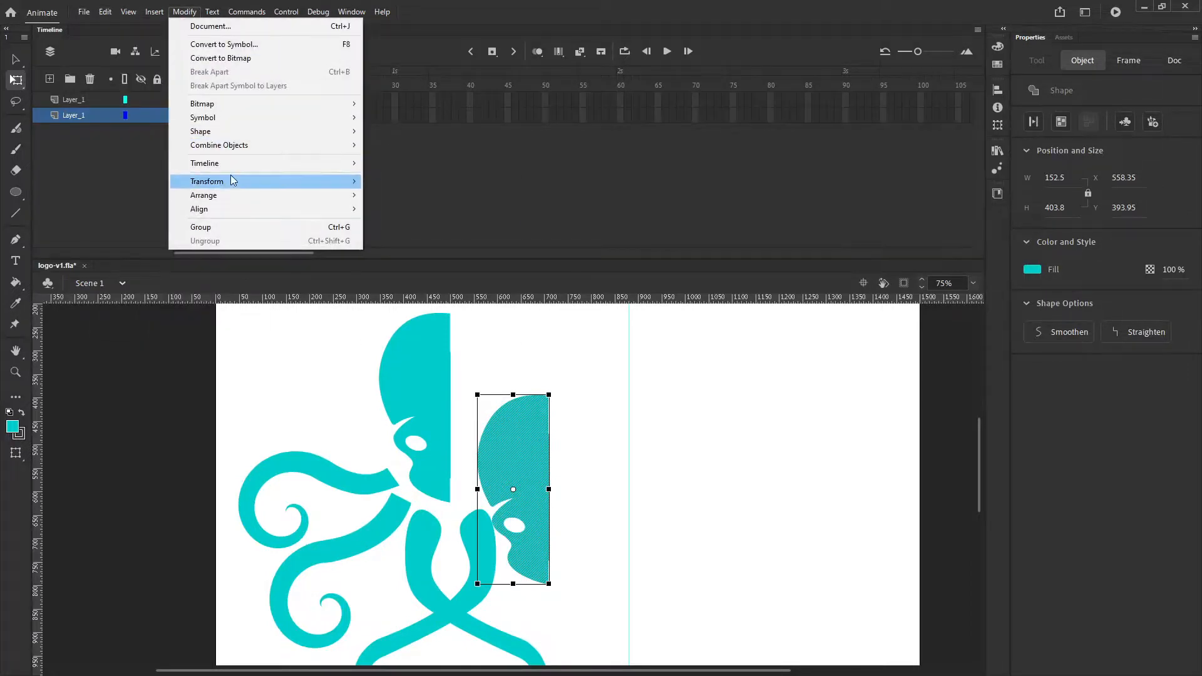
pyautogui.moveTo(230, 177)
pyautogui.click(404, 313)
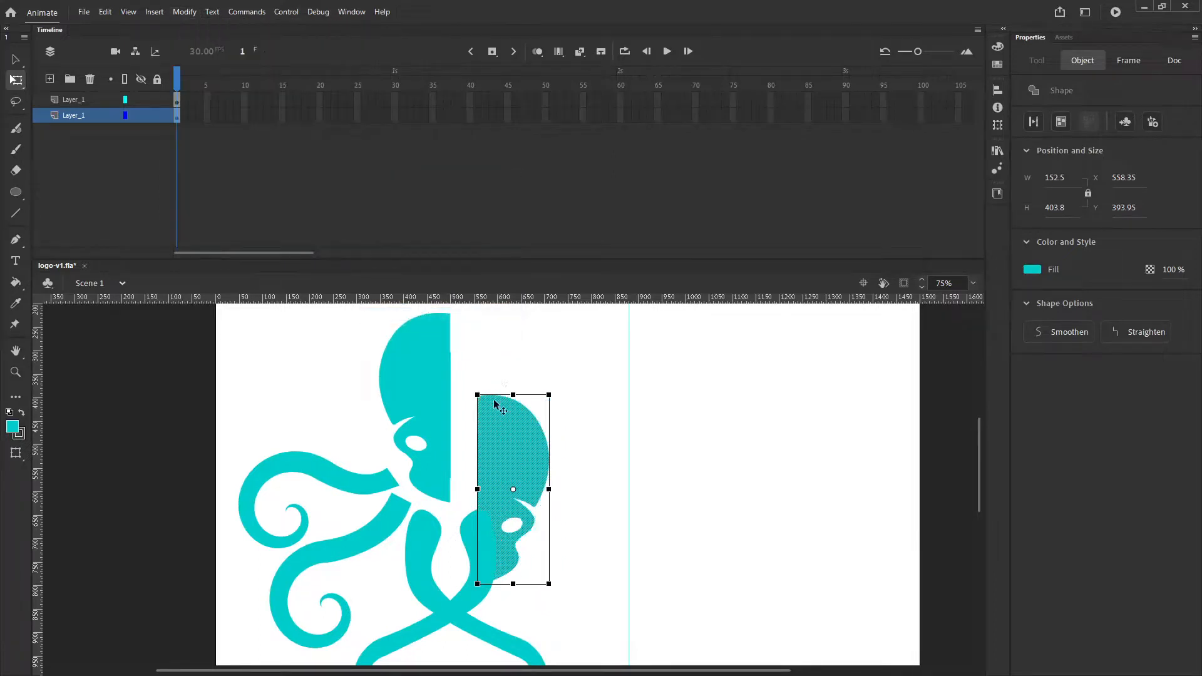
pyautogui.moveTo(496, 402); pyautogui.dragTo(484, 351)
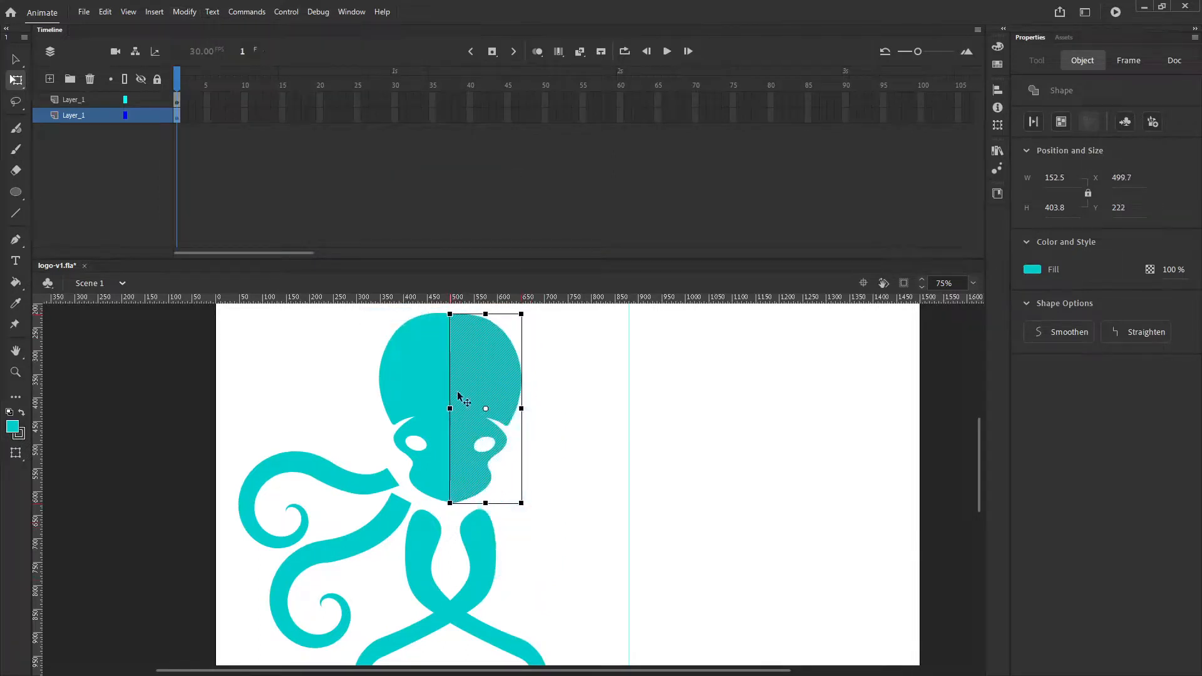
pyautogui.click(565, 435)
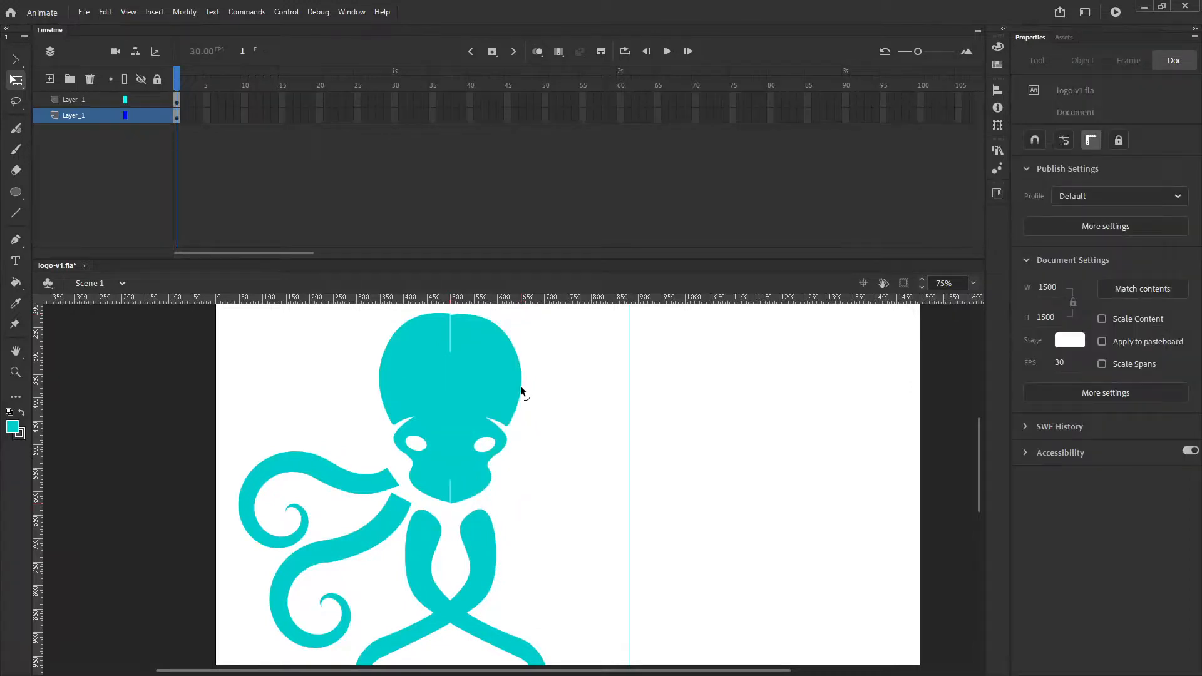
# Step: Undo the merging of the two head halves to get back the separately selected mirrored half
pyautogui.click(460, 328)
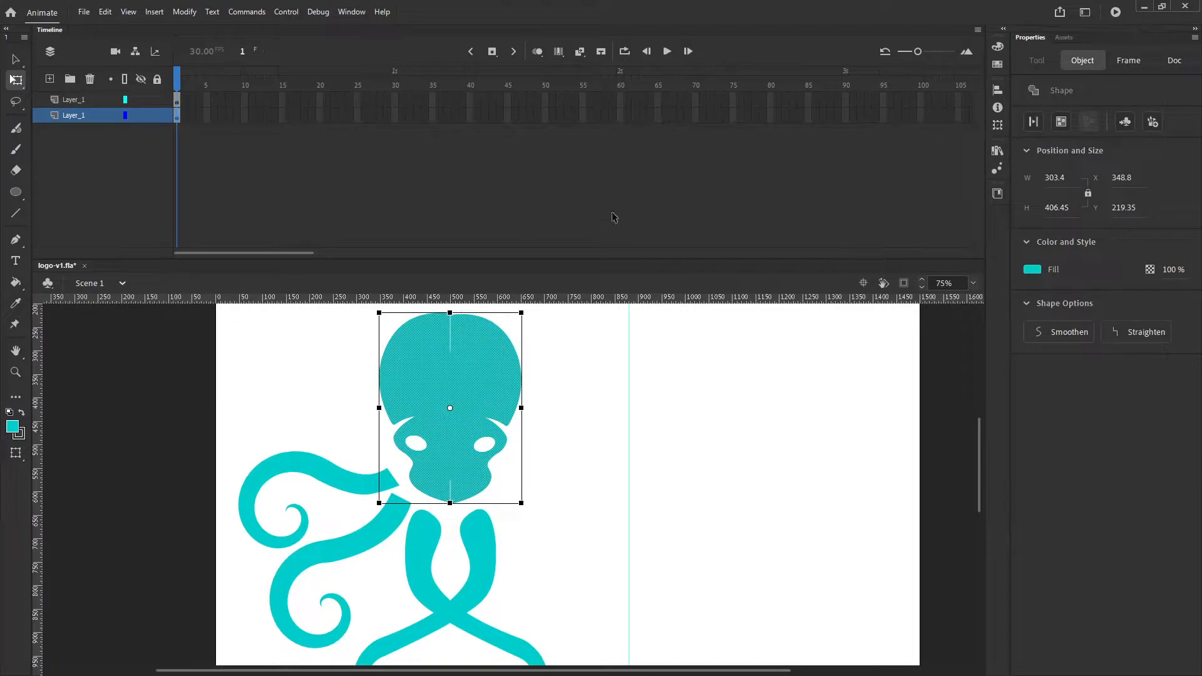
pyautogui.press('Delete')
pyautogui.hotkey('ctrl', 'z')
pyautogui.hotkey('ctrl', 'z')
pyautogui.hotkey('ctrl', 'z')
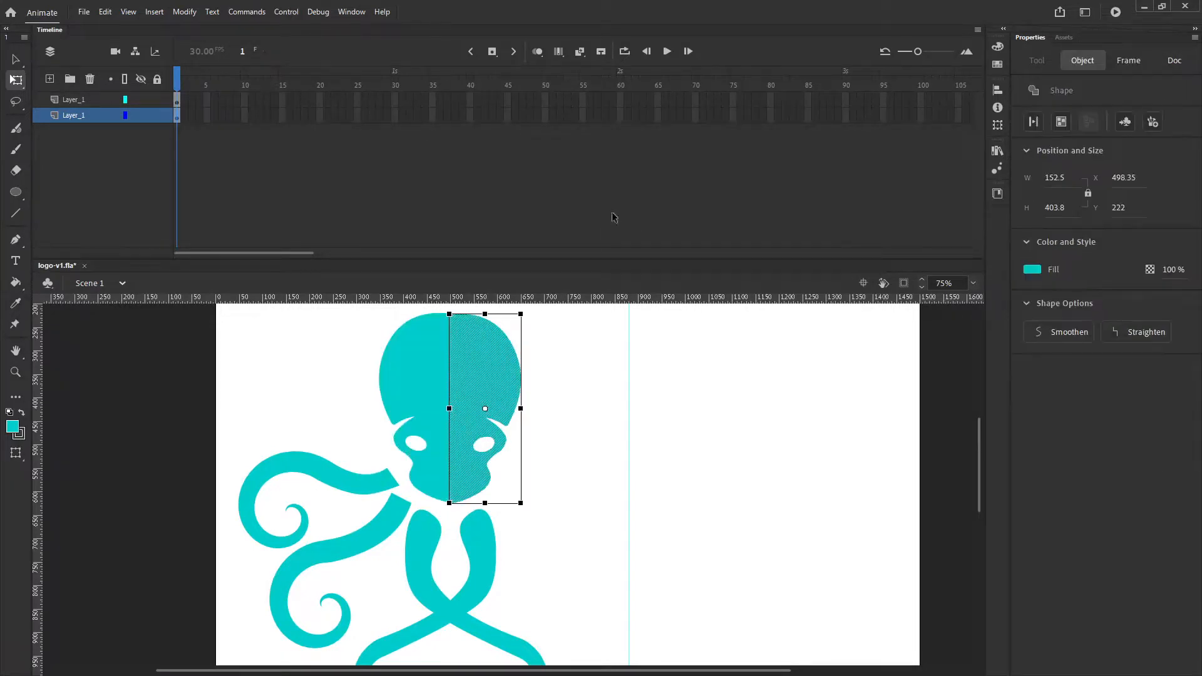
pyautogui.hotkey('ctrl', 'y')
# Step: Align the mirrored half flush with the left half of the head at about X 499, Y 219, with their top edges level
pyautogui.moveTo(506, 458); pyautogui.dragTo(480, 376)
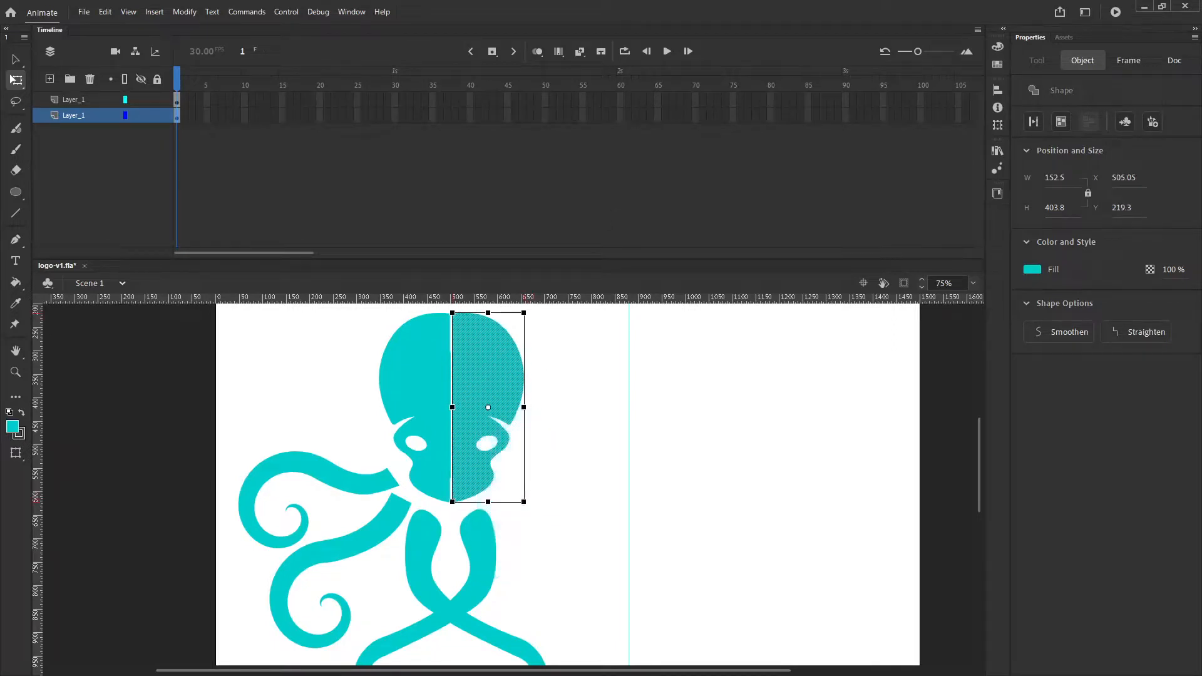
pyautogui.click(16, 372)
pyautogui.click(455, 323)
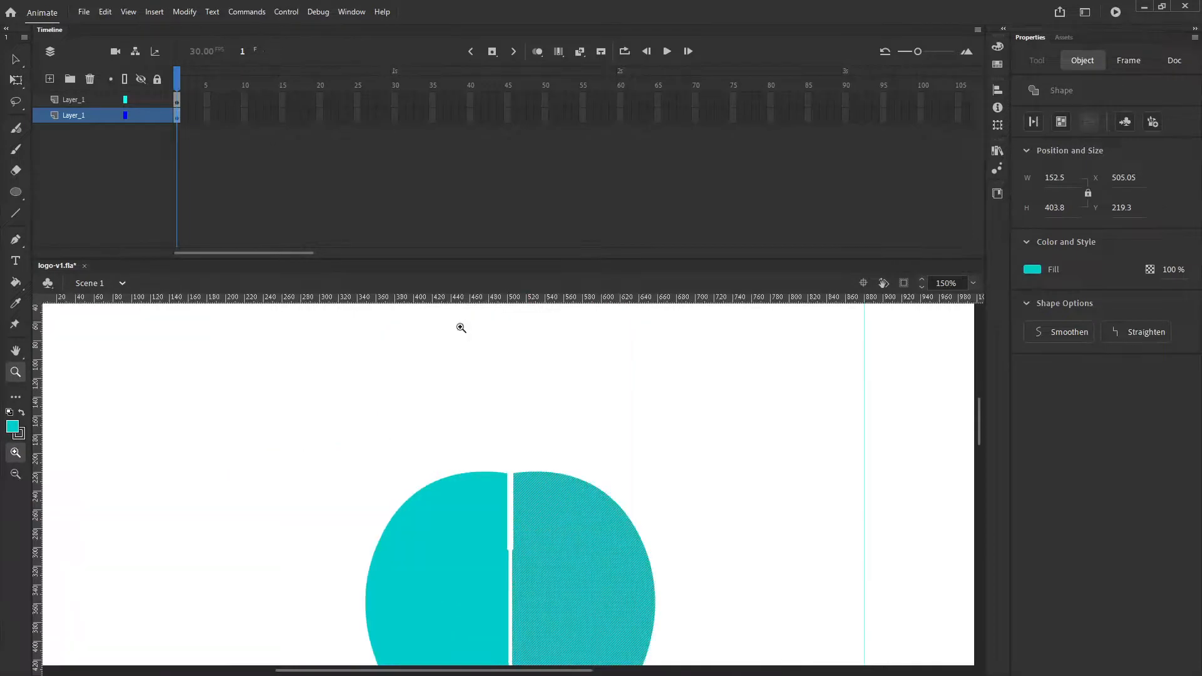
pyautogui.click(529, 500)
pyautogui.click(512, 495)
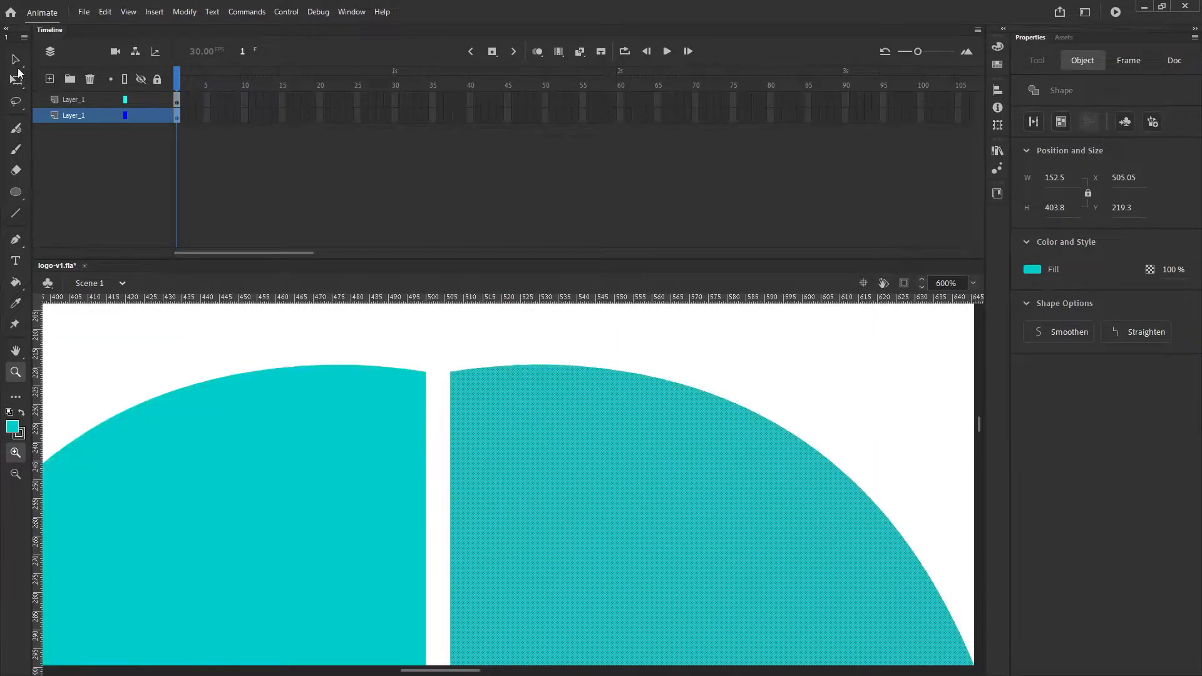
pyautogui.click(16, 60)
pyautogui.moveTo(470, 419); pyautogui.dragTo(445, 420)
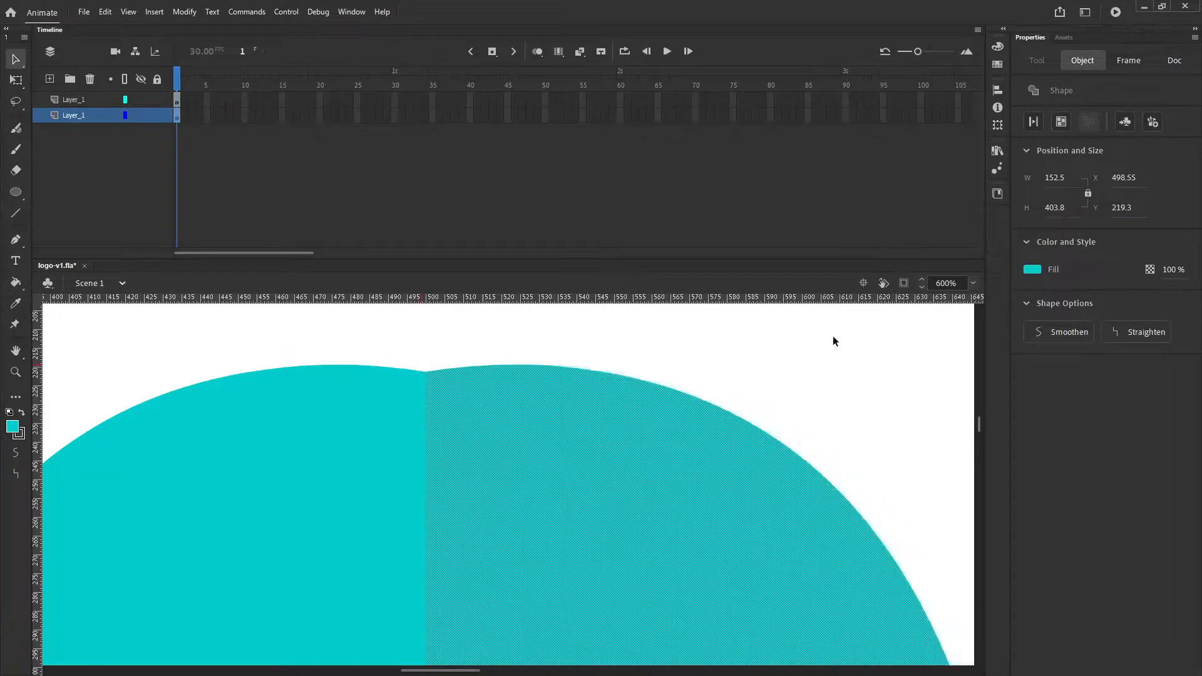
pyautogui.click(974, 282)
pyautogui.click(983, 347)
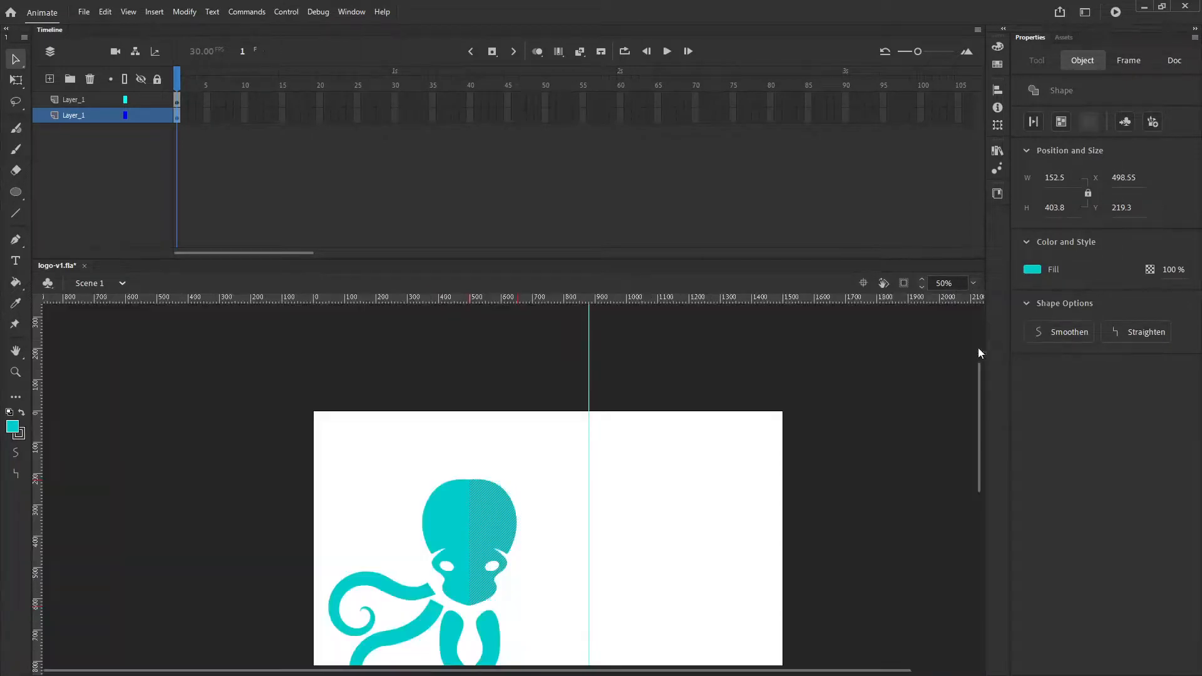
pyautogui.click(334, 454)
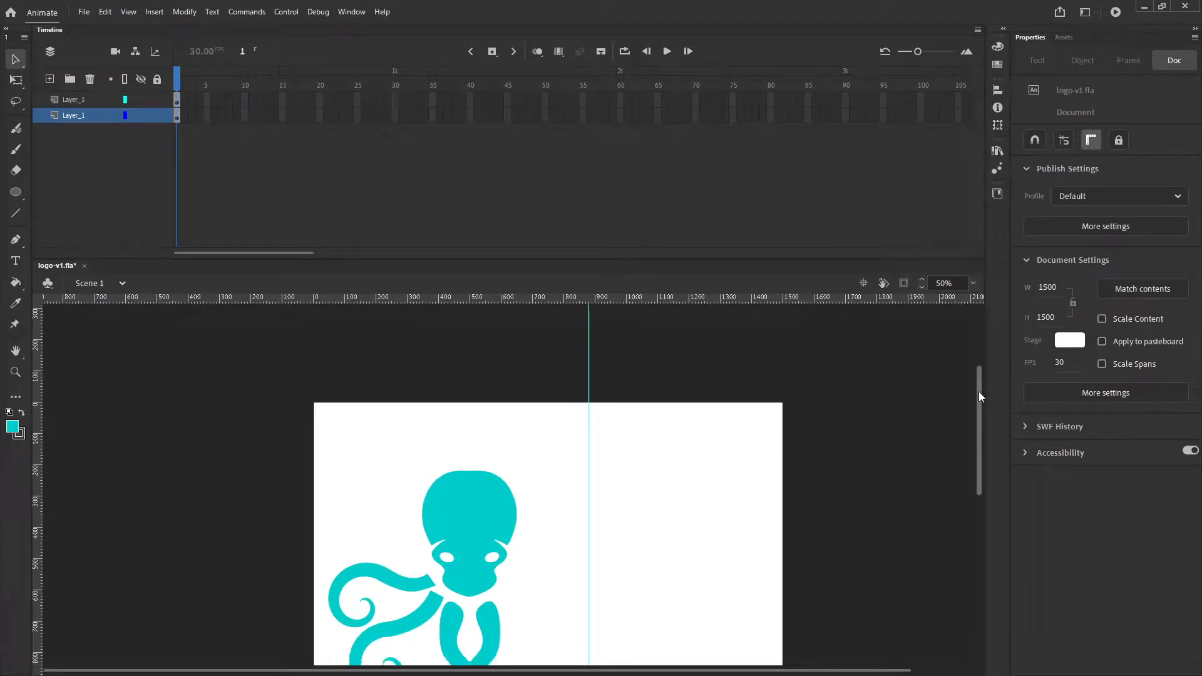
pyautogui.moveTo(978, 391); pyautogui.dragTo(978, 430)
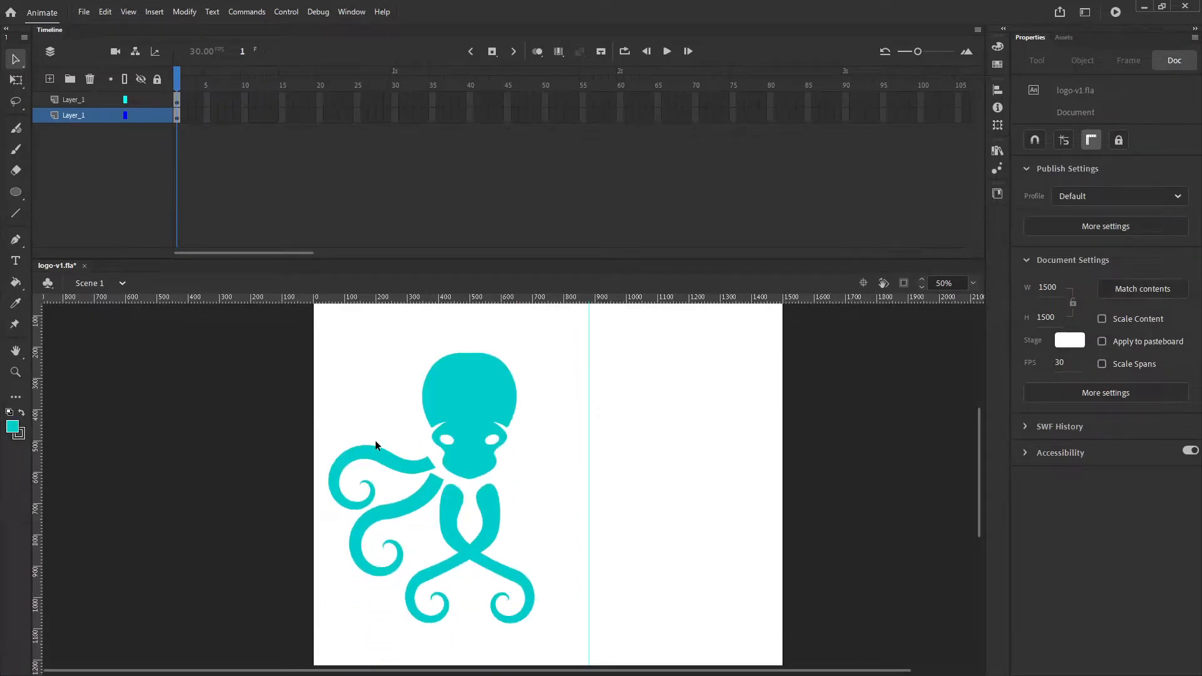
pyautogui.click(389, 467)
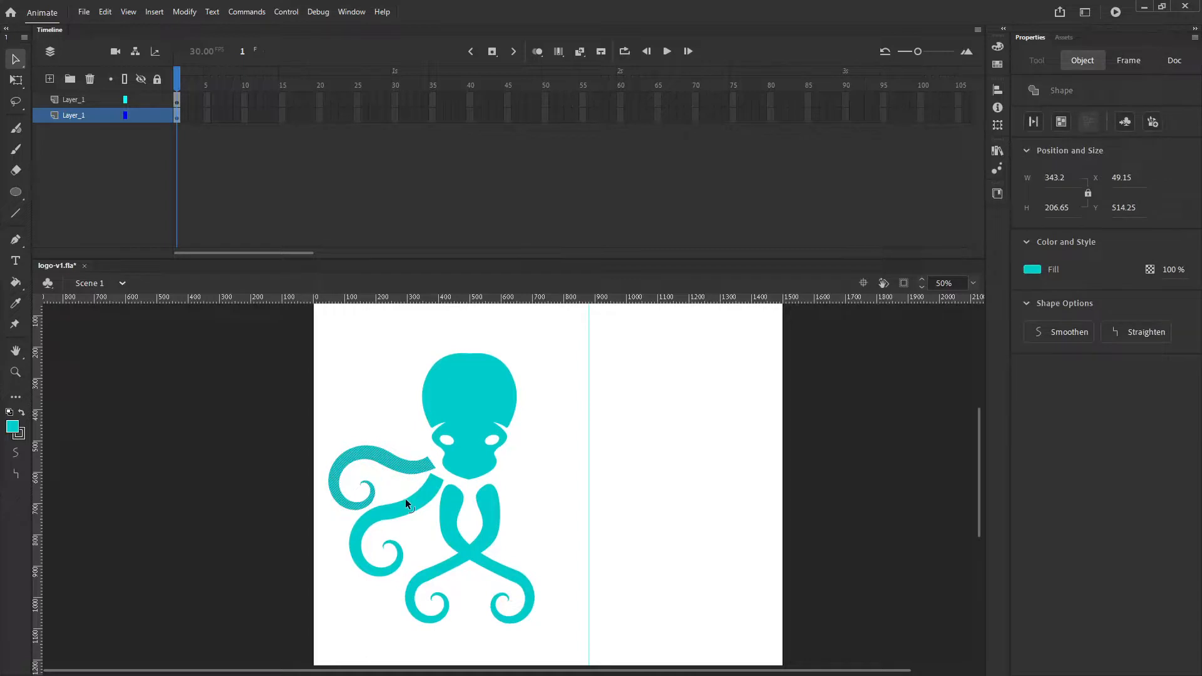
pyautogui.keyDown('shift'); pyautogui.click(486, 528); pyautogui.keyUp('shift')
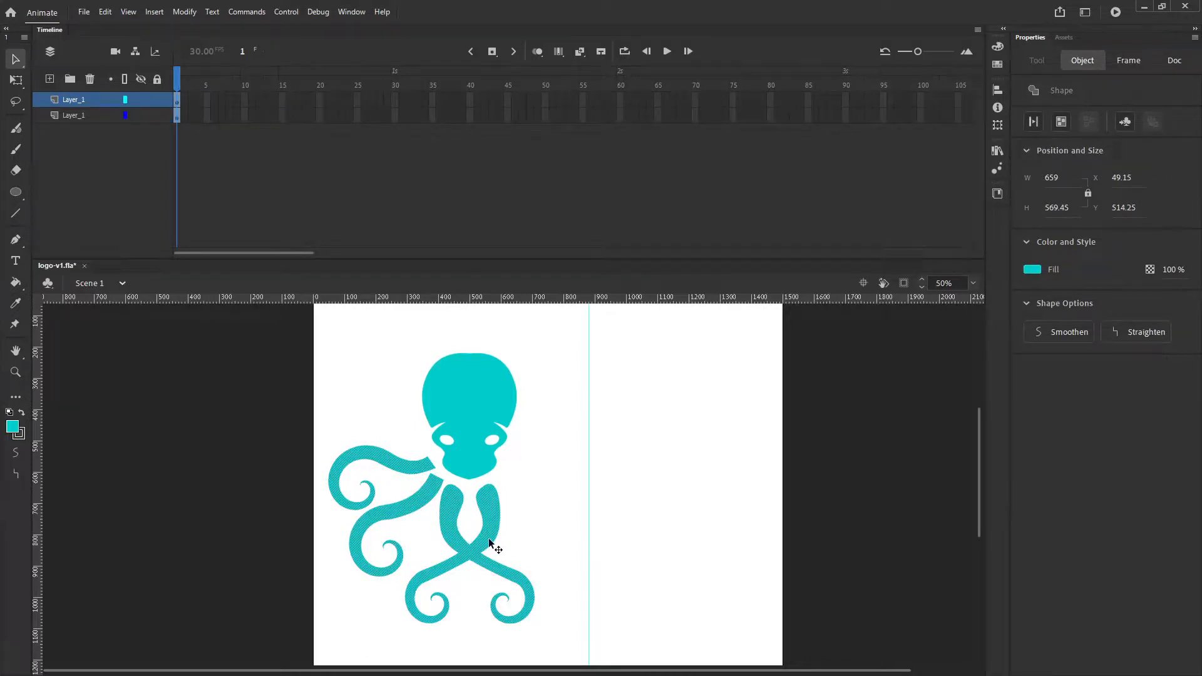
pyautogui.rightClick(489, 542)
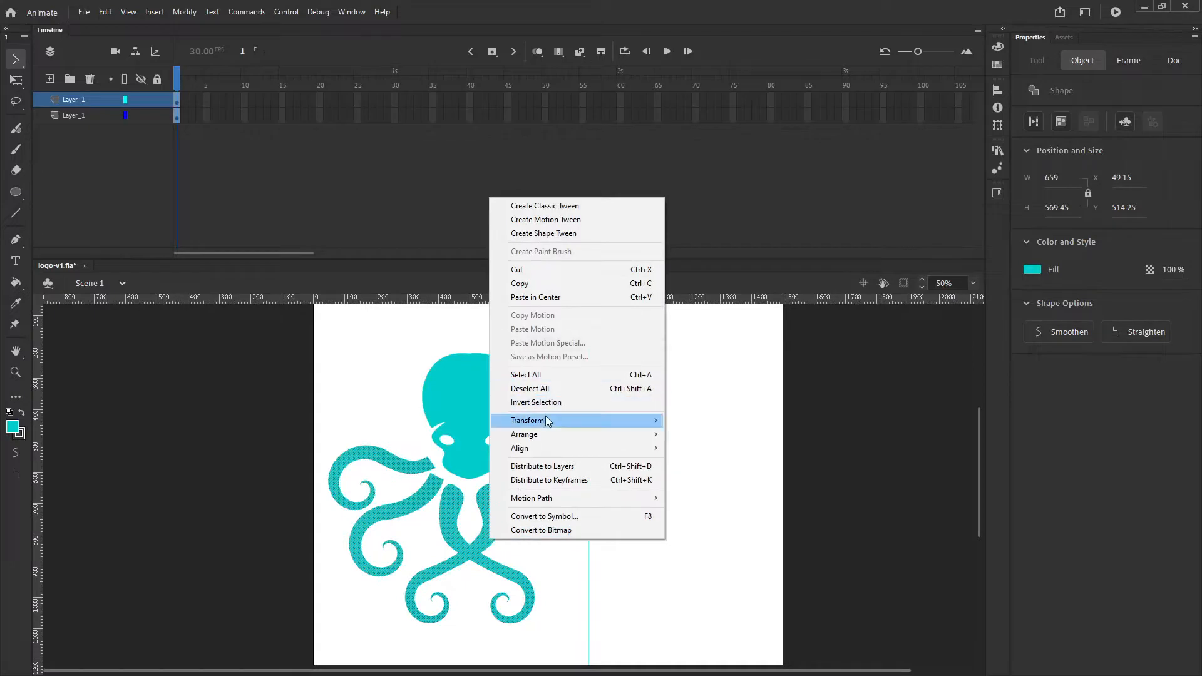
pyautogui.click(353, 413)
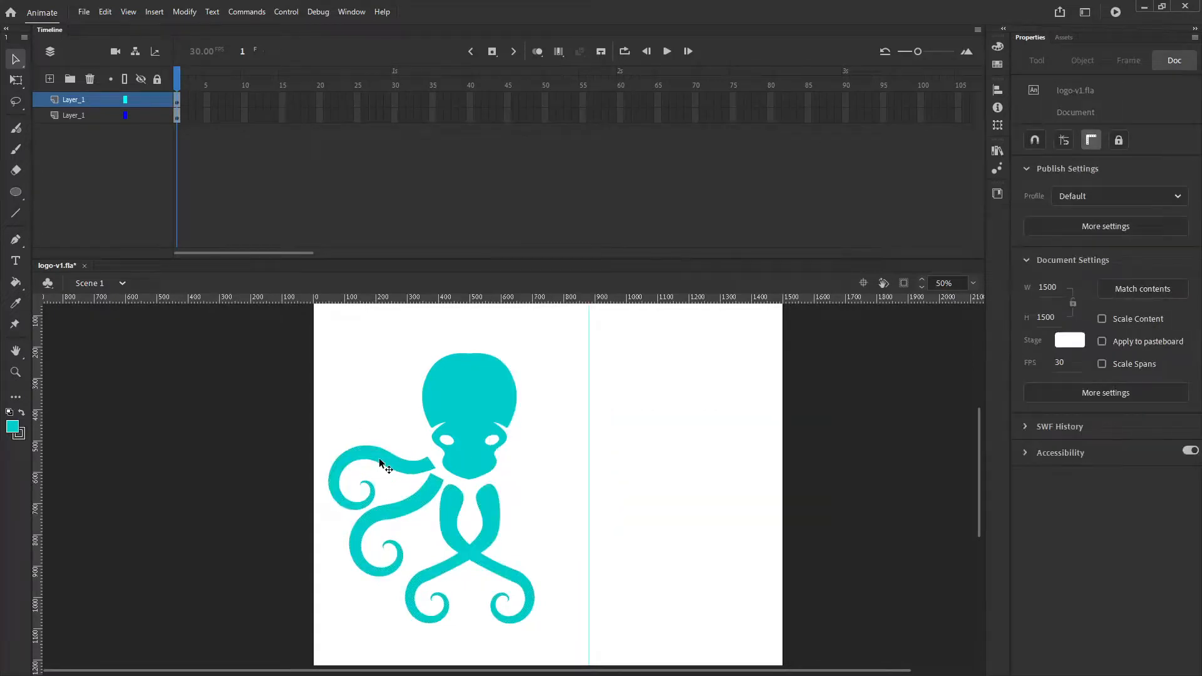
pyautogui.click(407, 497)
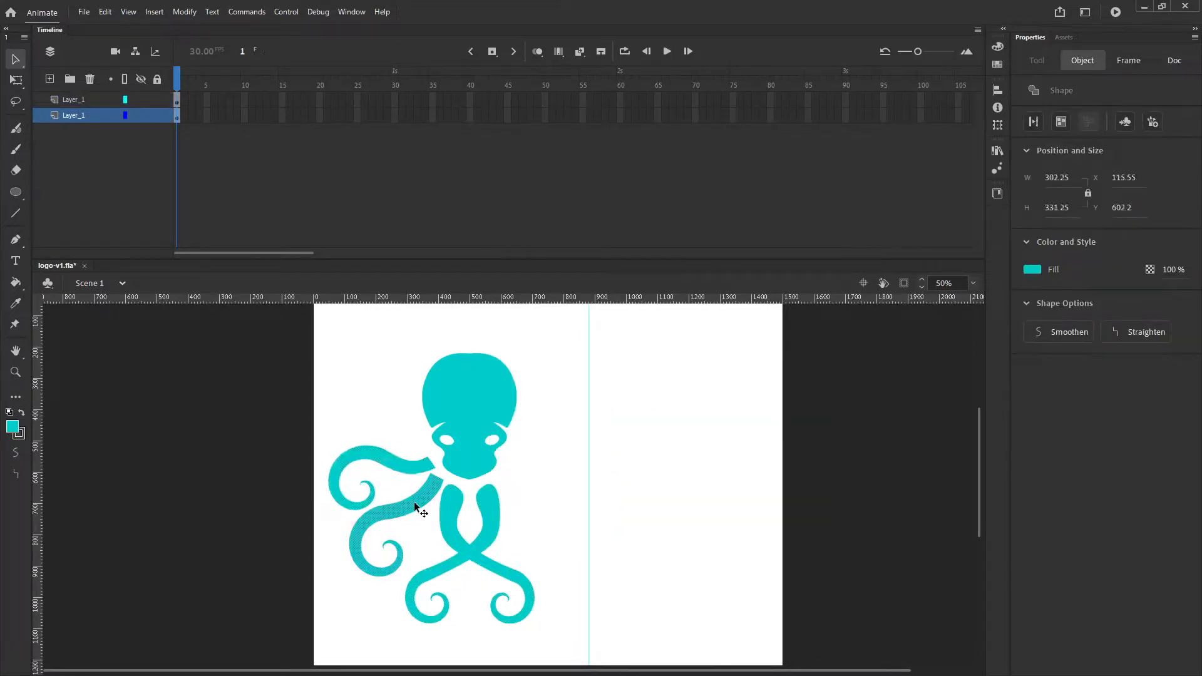
# Step: Move the vertical guide to the head's centre line at about X 500 and delete the octopus's right half
pyautogui.moveTo(589, 479); pyautogui.dragTo(469, 478)
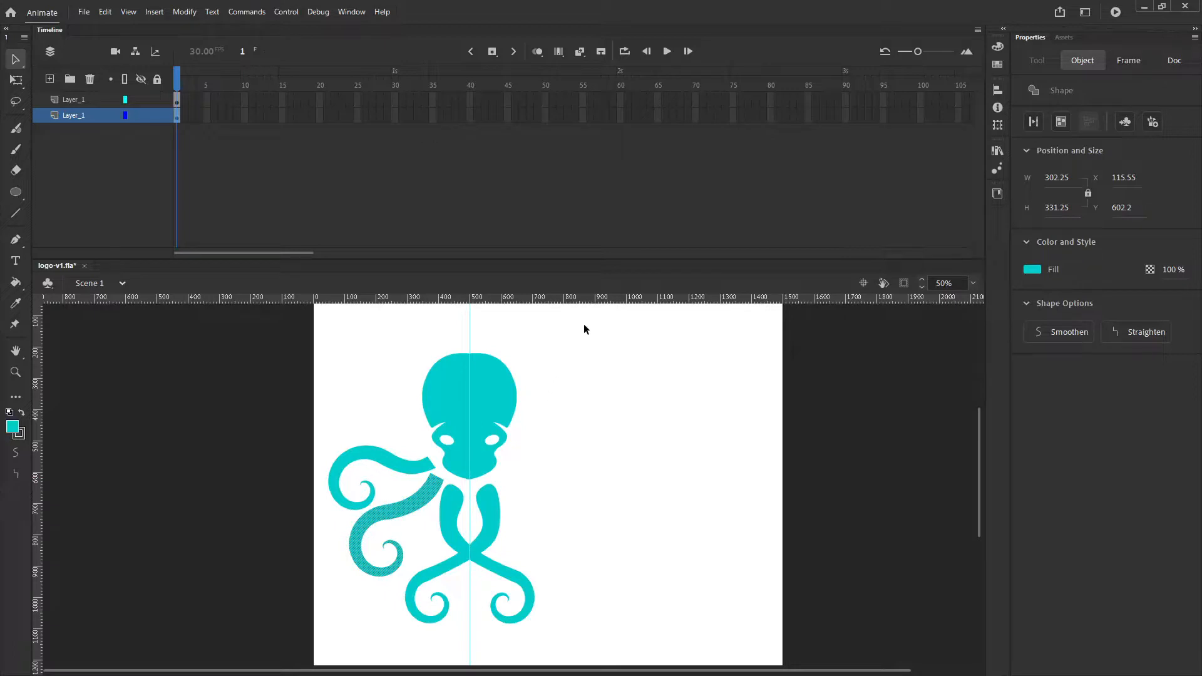
pyautogui.moveTo(609, 318); pyautogui.dragTo(469, 655)
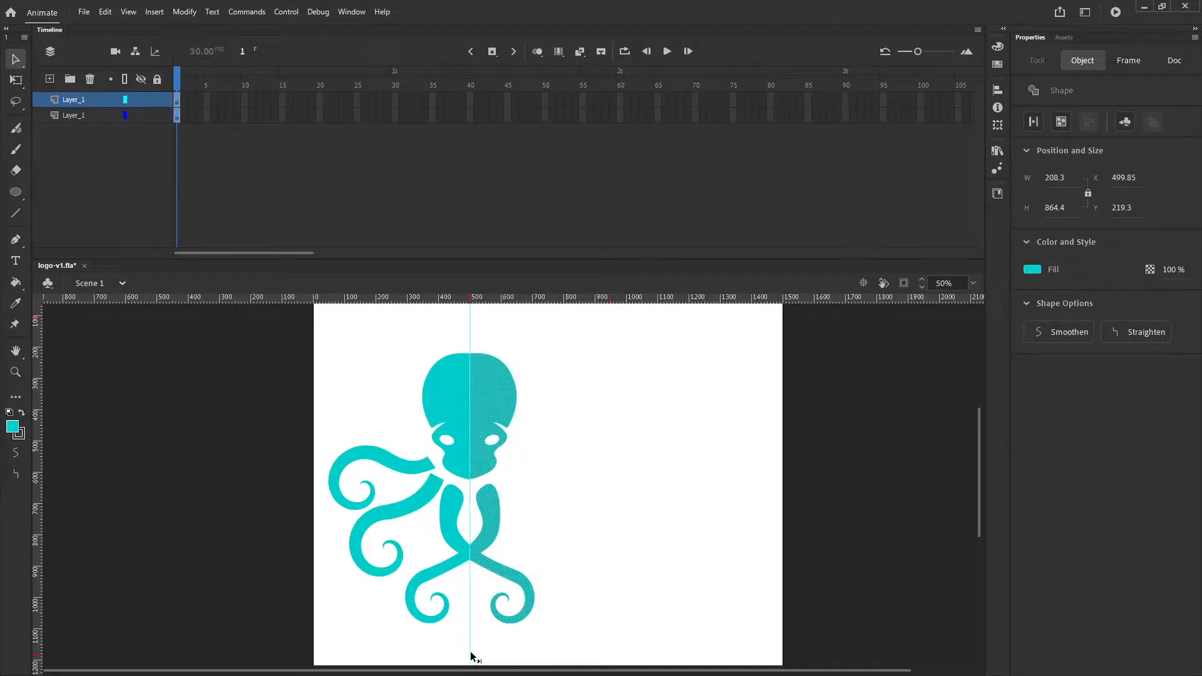
pyautogui.press('Delete')
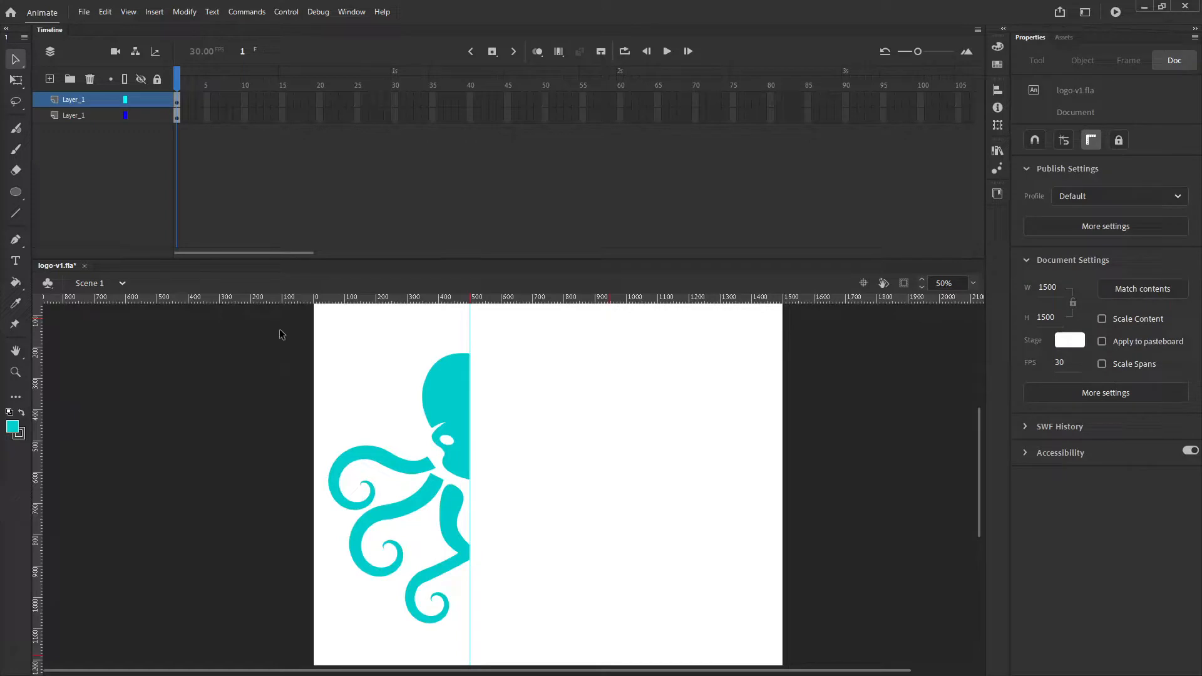
# Step: Duplicate the remaining left half of the octopus, including all its tentacles, and flip the copy horizontally
pyautogui.moveTo(265, 310); pyautogui.dragTo(483, 648)
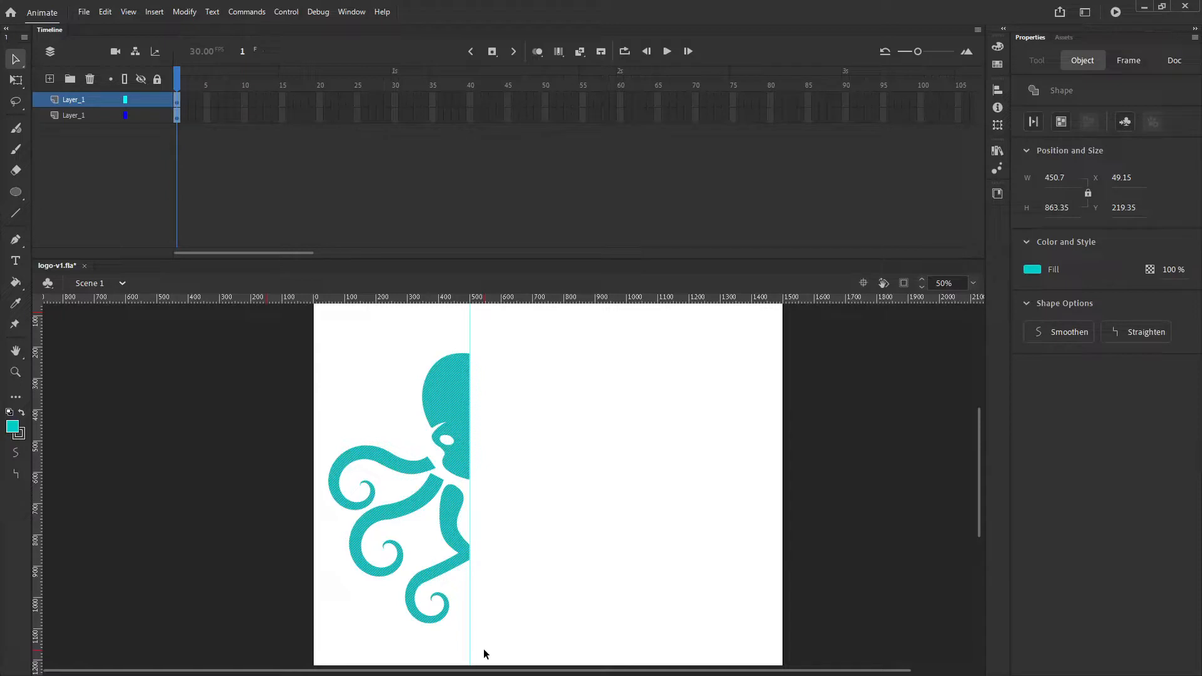
pyautogui.hotkey('ctrl', 'v')
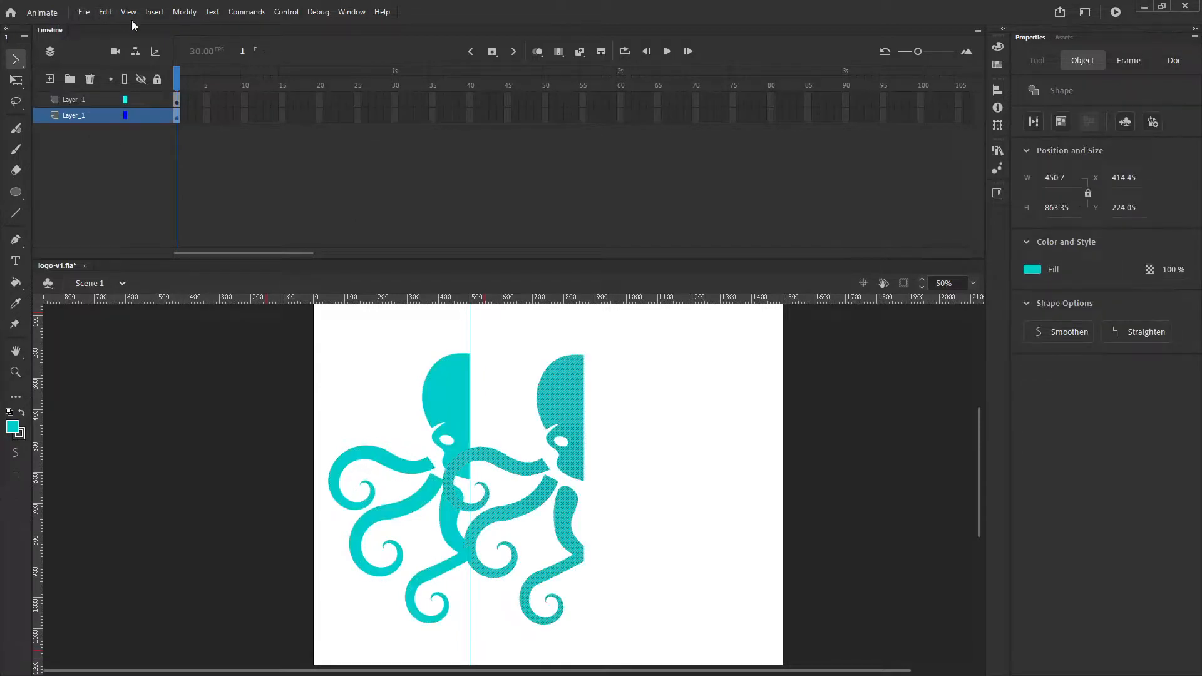
pyautogui.click(105, 12)
pyautogui.moveTo(185, 12)
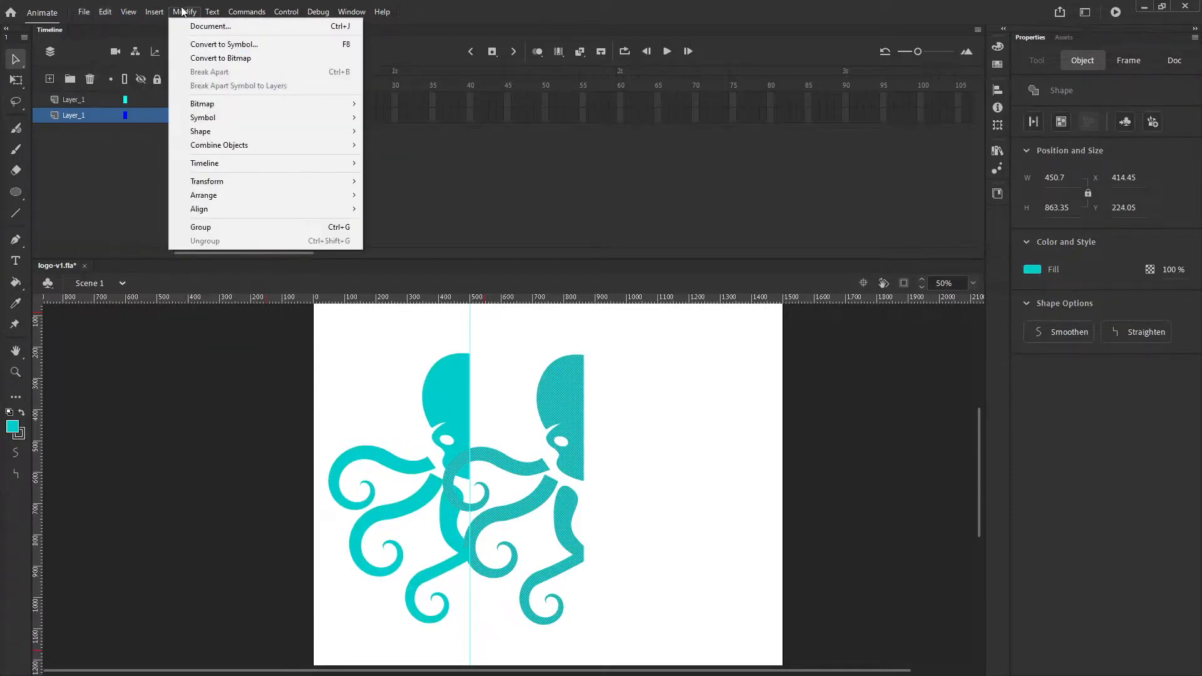
pyautogui.moveTo(221, 180)
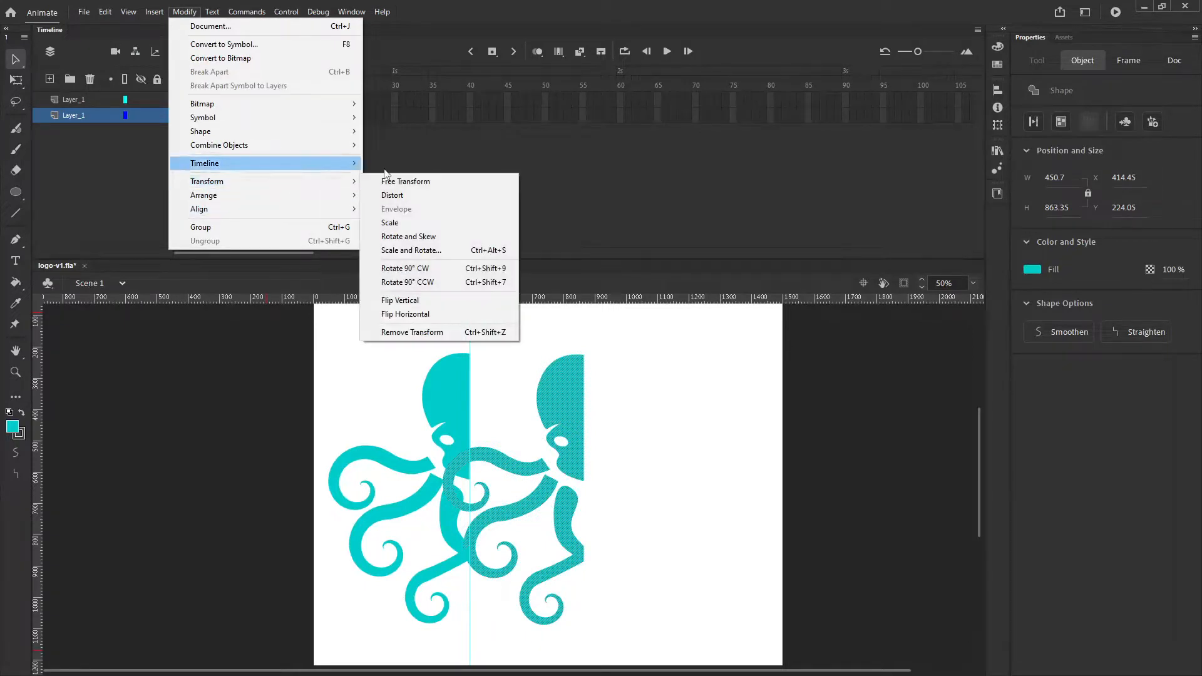
pyautogui.click(420, 313)
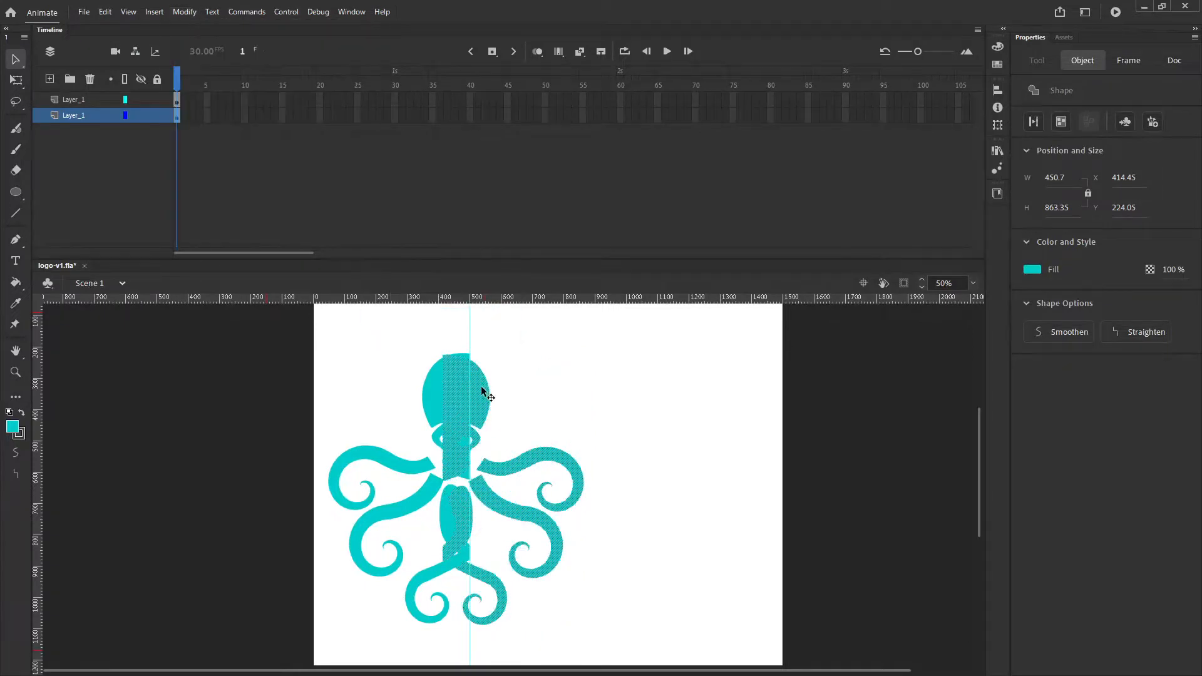
# Step: Place the mirrored half flush against the left half at about X 502, Y 220, and move the guide off the stage to about X -700
pyautogui.moveTo(487, 393)
pyautogui.mouseDown()
pyautogui.moveTo(518, 396)
pyautogui.moveTo(508, 393)
pyautogui.mouseUp()
pyautogui.press('Left')
pyautogui.press('Left')
pyautogui.press('Left')
pyautogui.press('Left')
pyautogui.press('Left')
pyautogui.press('Left')
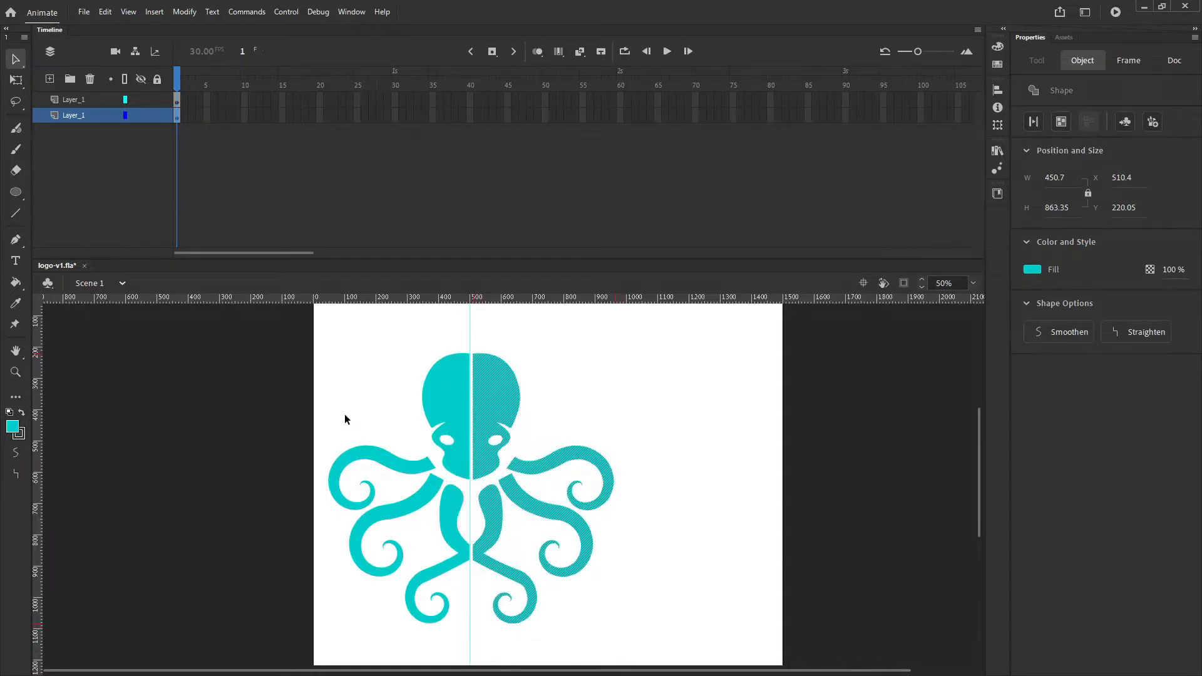
pyautogui.press('Left')
pyautogui.press('Left')
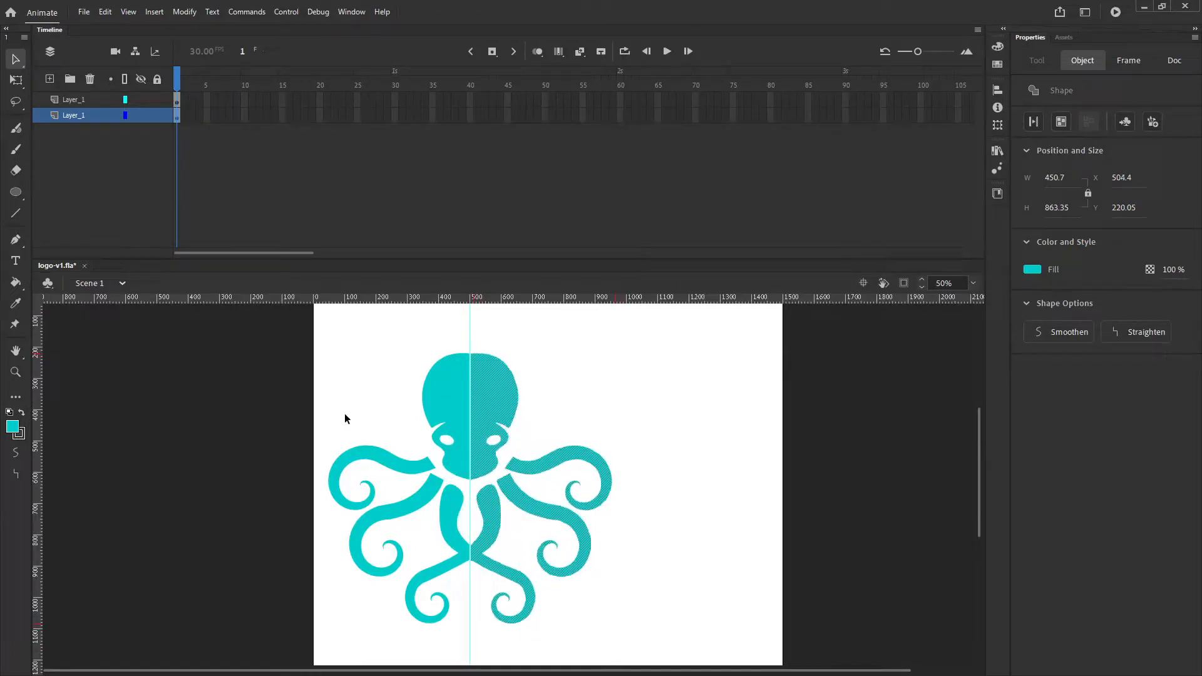
pyautogui.press('Left')
pyautogui.press('Left')
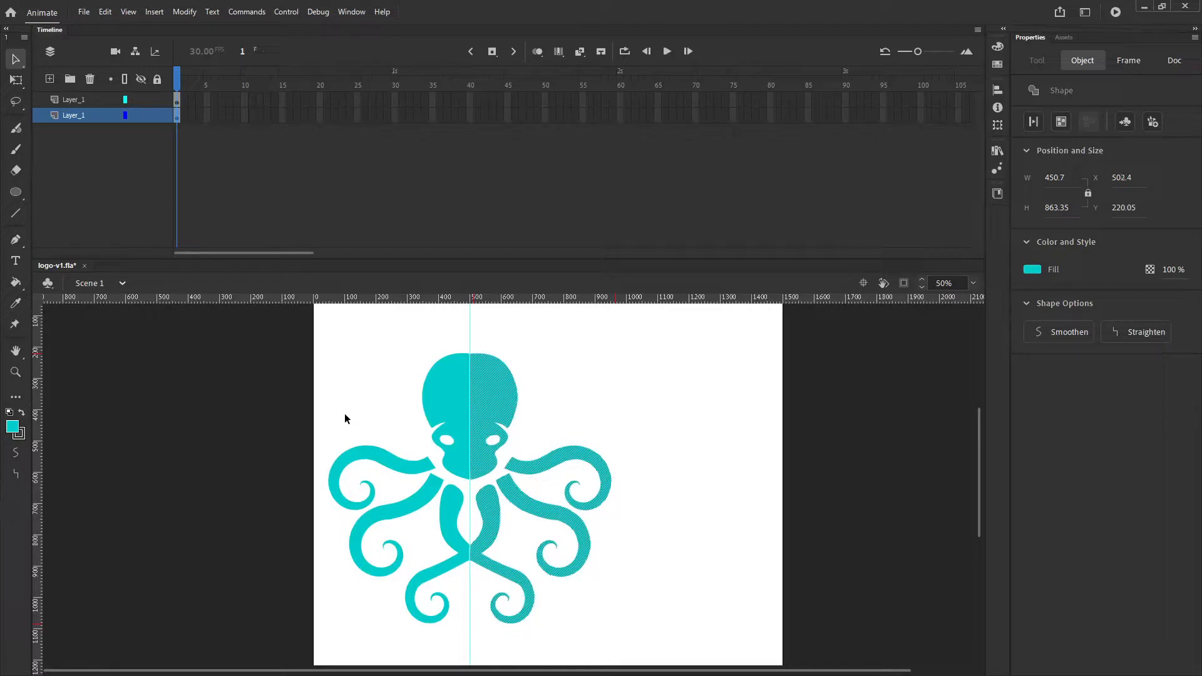
pyautogui.click(344, 413)
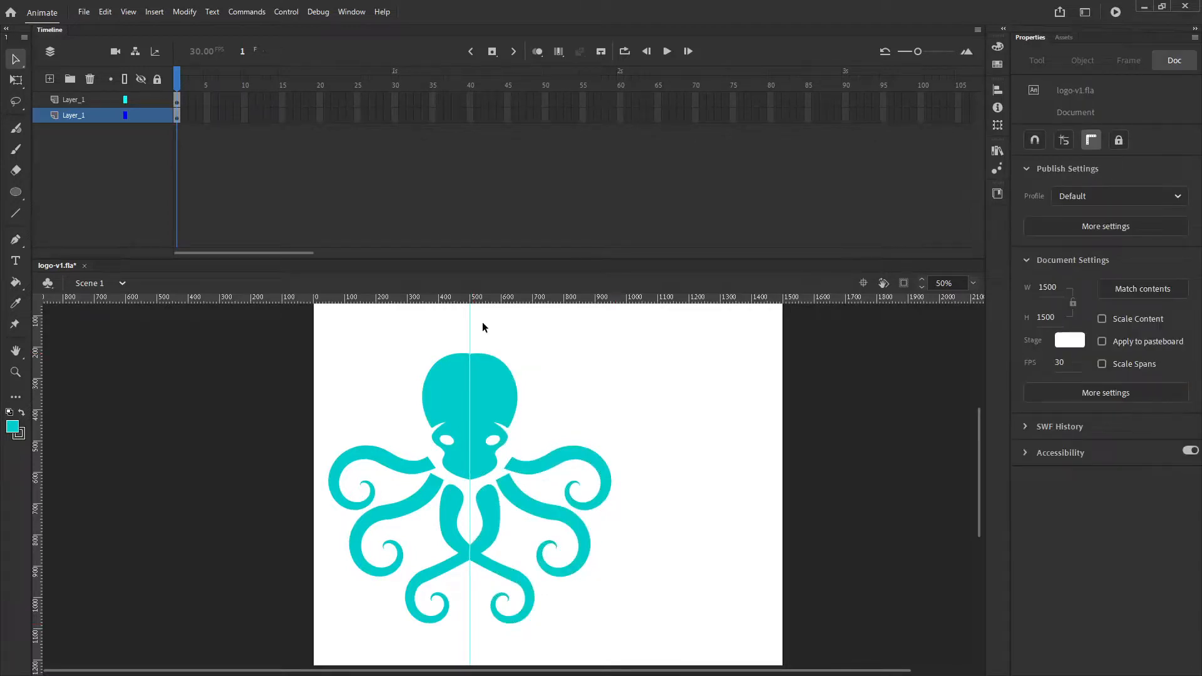
pyautogui.moveTo(470, 320); pyautogui.dragTo(92, 350)
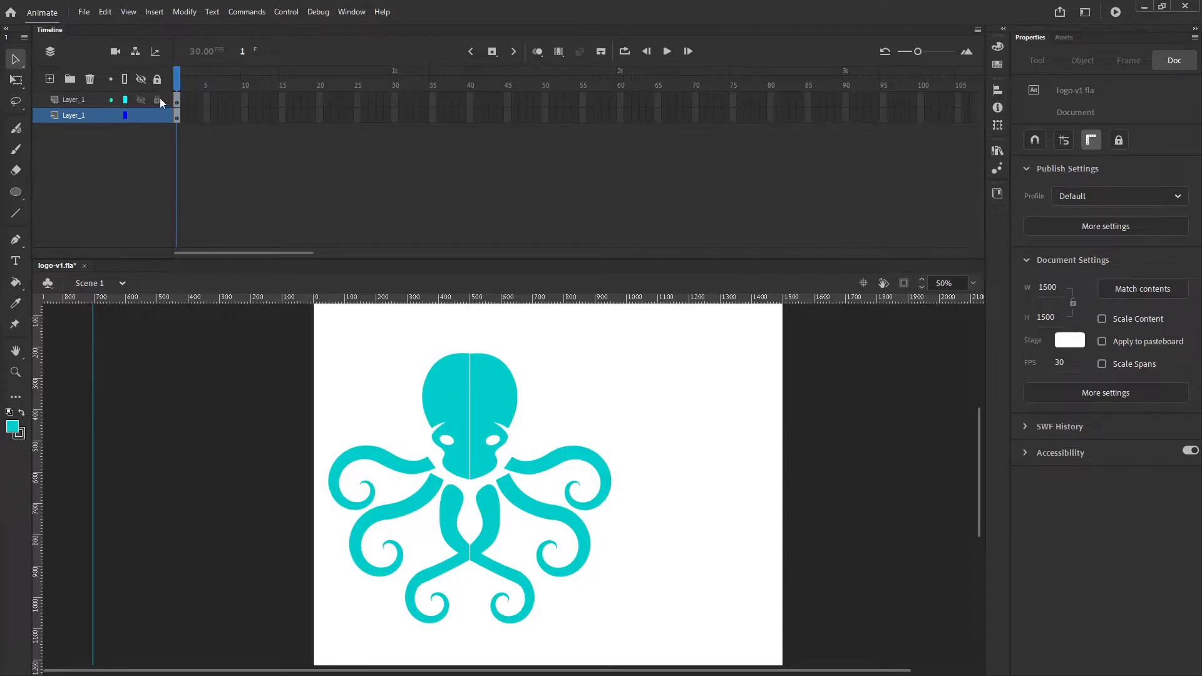
# Step: With both existing layers locked, draw a circle about 248 px in diameter on a new layer between them and delete its outline
pyautogui.click(54, 78)
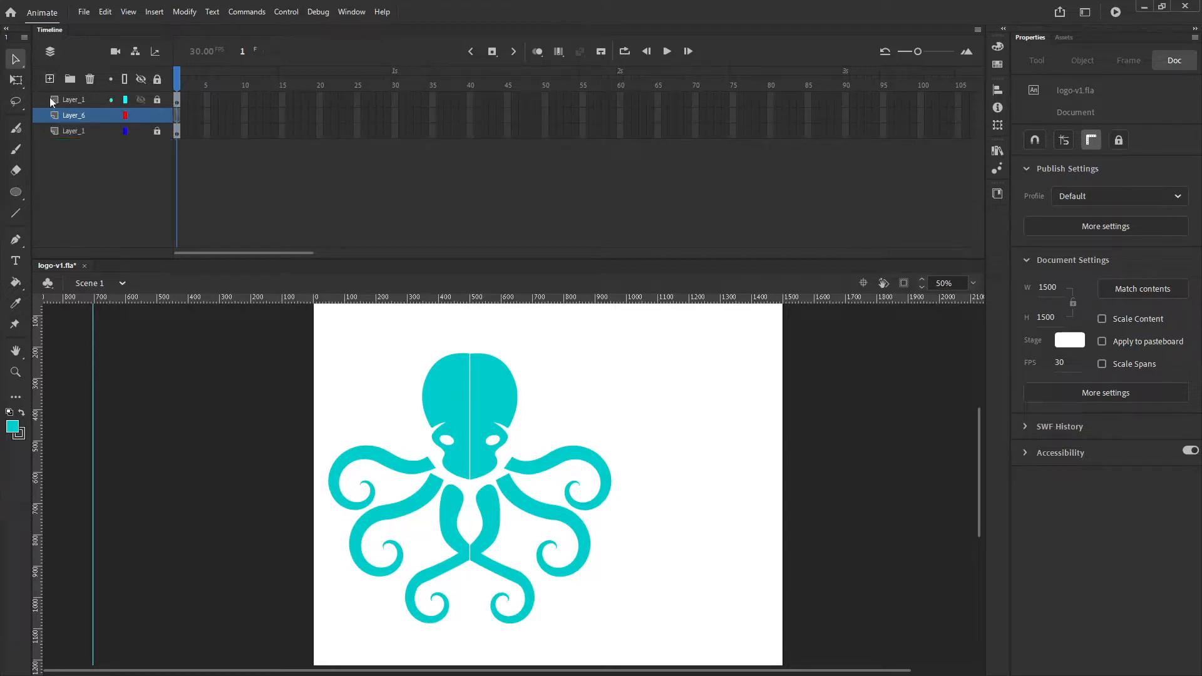
pyautogui.click(16, 193)
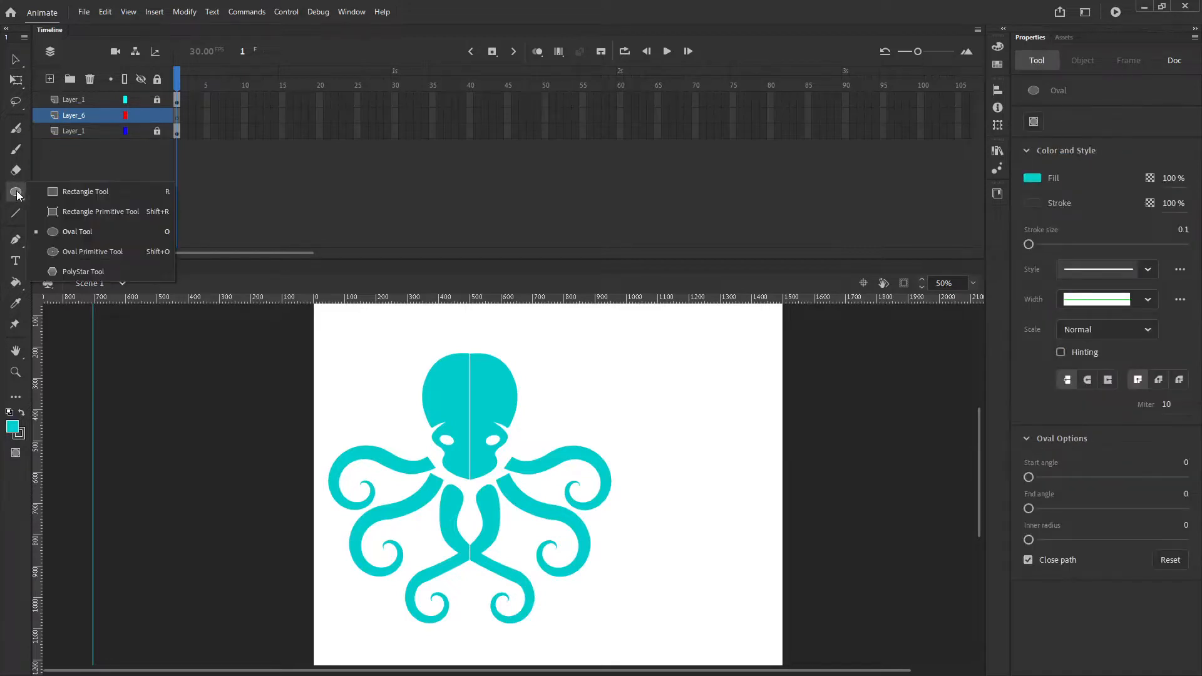
pyautogui.click(73, 231)
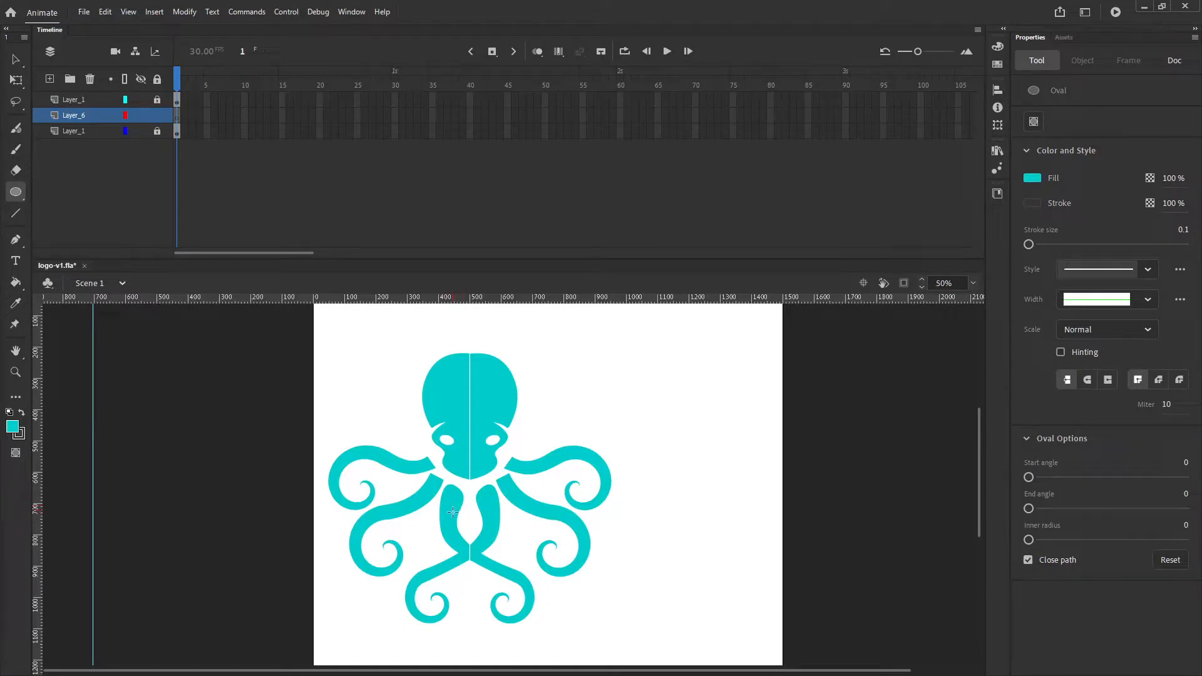
pyautogui.moveTo(452, 513); pyautogui.dragTo(526, 435)
pyautogui.click(16, 59)
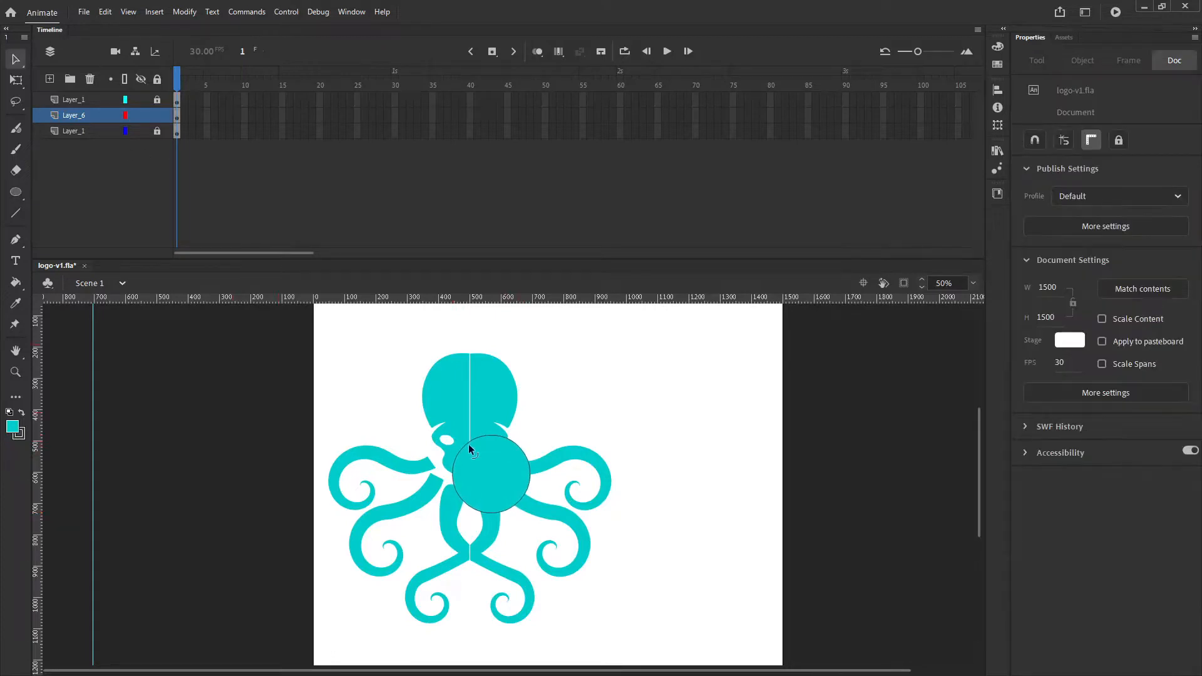
pyautogui.click(478, 437)
pyautogui.press('Delete')
# Step: Centre the teal circle beneath the face, between the tentacles, at about X 376, Y 520
pyautogui.click(497, 470)
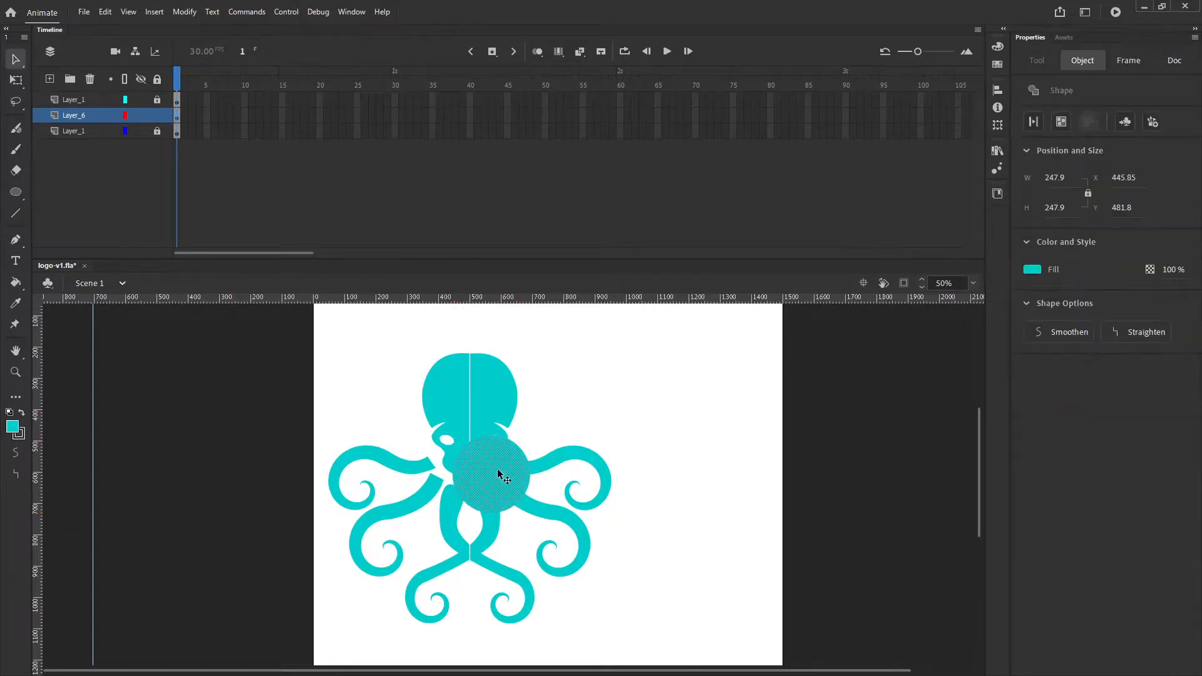
pyautogui.moveTo(497, 470); pyautogui.dragTo(476, 483)
pyautogui.press('Up')
pyautogui.press('Up')
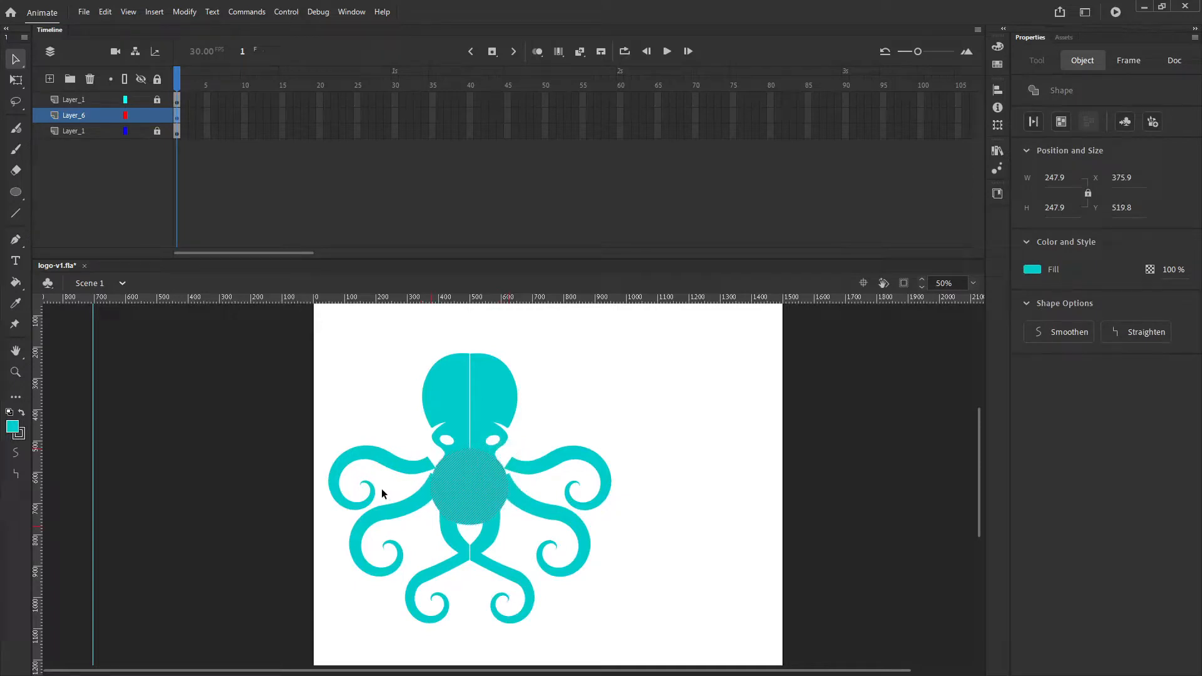
# Step: Stretch the circle with Free Transform into an ellipse about 420 px wide and shift it slightly to about X 286, Y 520
pyautogui.rightClick(467, 471)
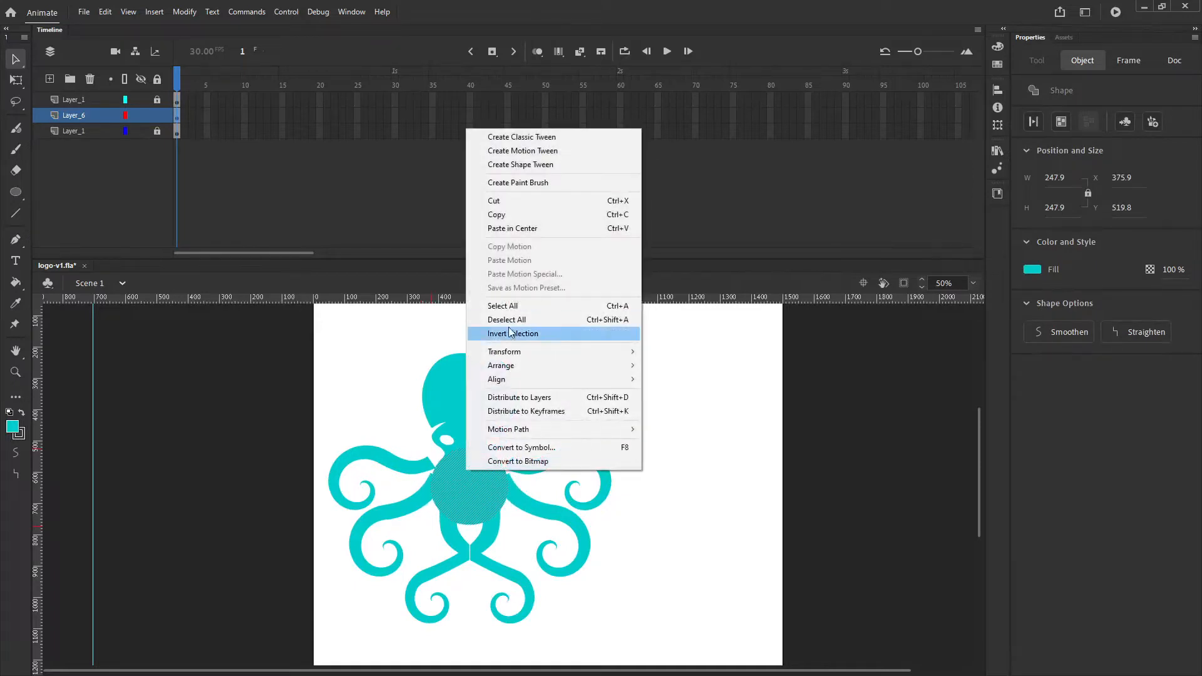
pyautogui.moveTo(517, 355)
pyautogui.click(664, 353)
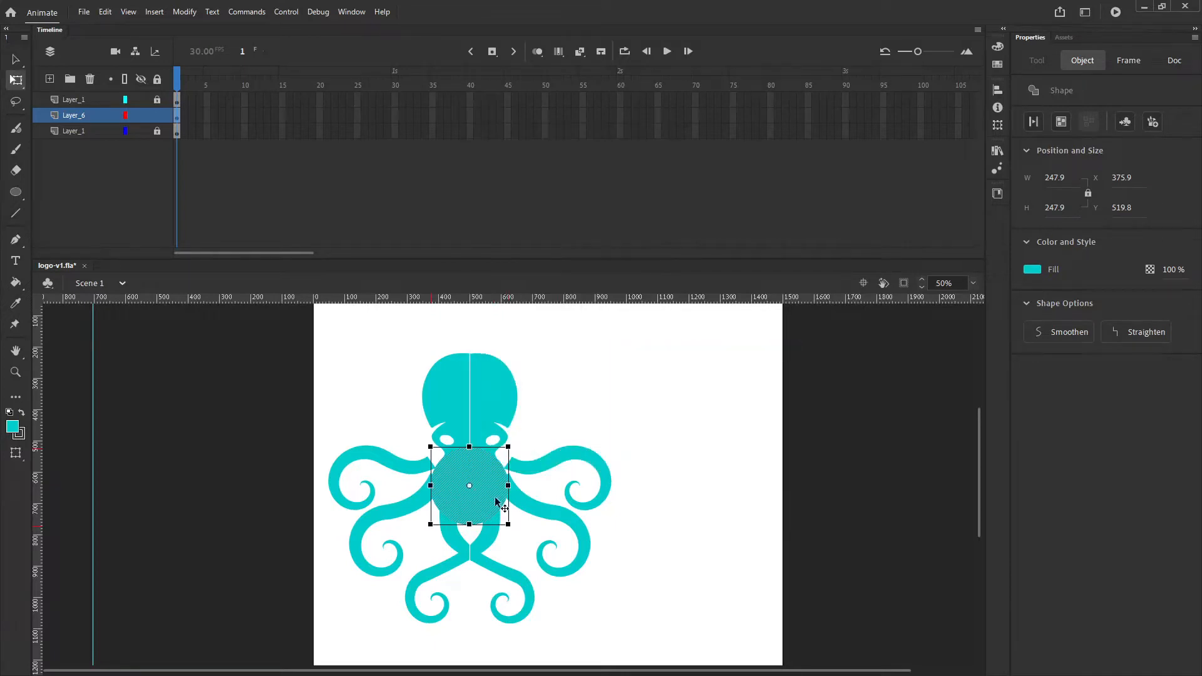
pyautogui.moveTo(508, 484); pyautogui.dragTo(535, 483)
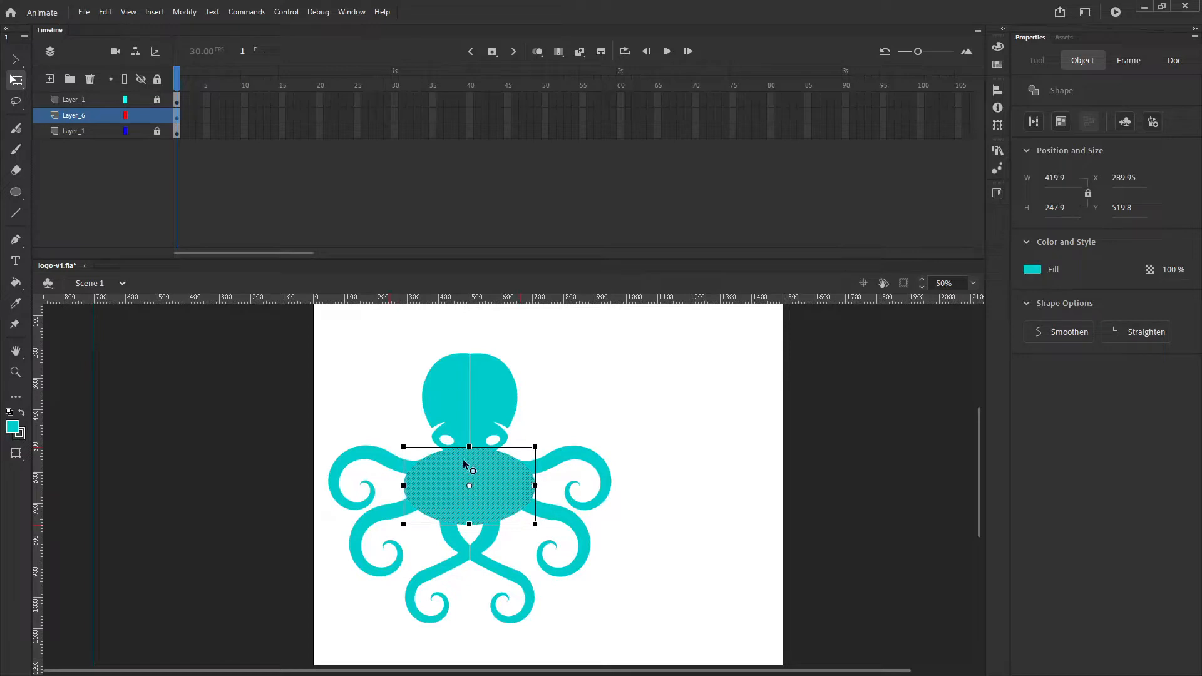
pyautogui.moveTo(464, 464); pyautogui.dragTo(463, 465)
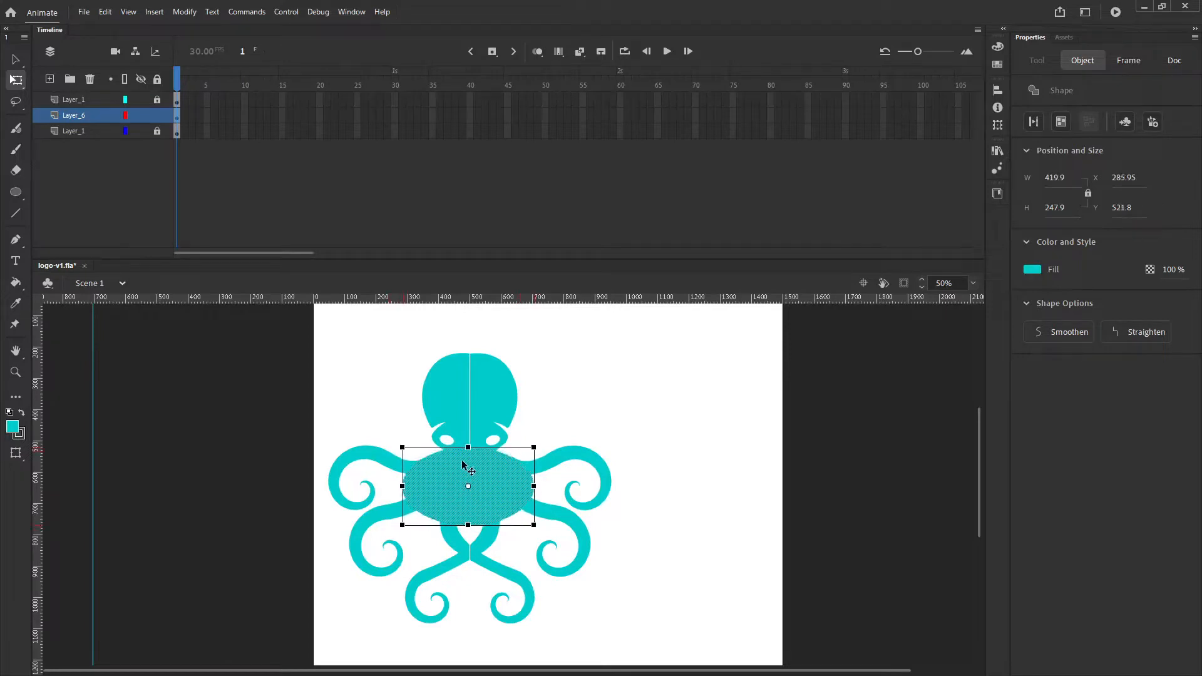
pyautogui.click(303, 401)
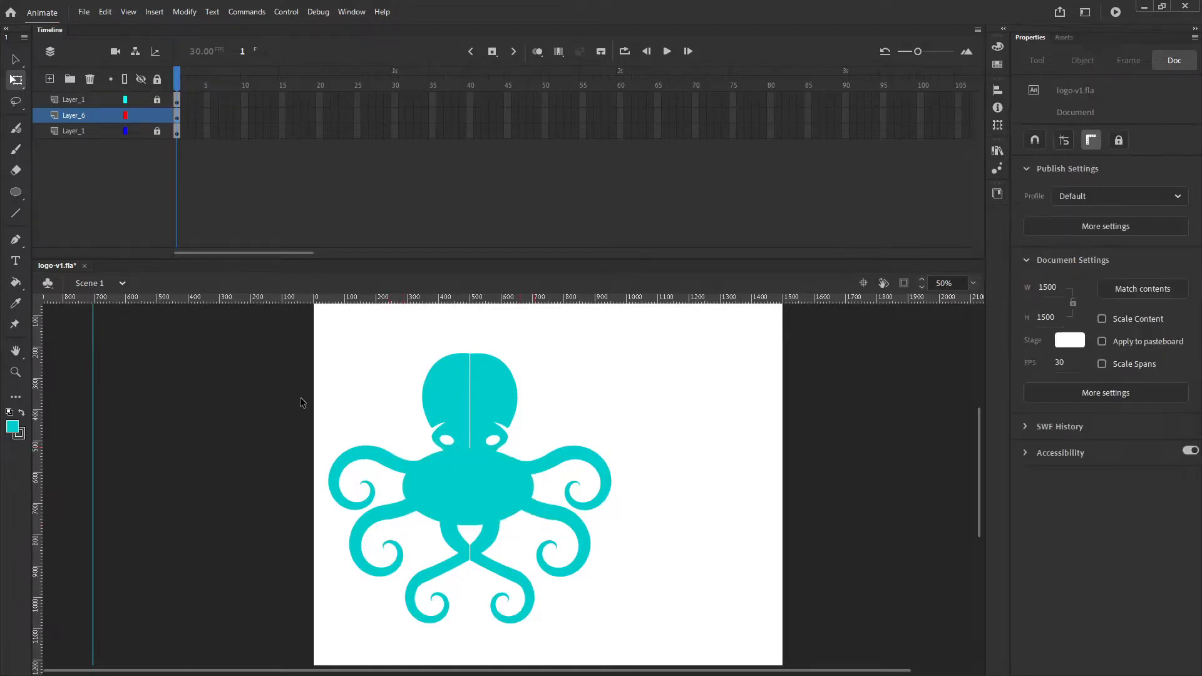
pyautogui.click(473, 480)
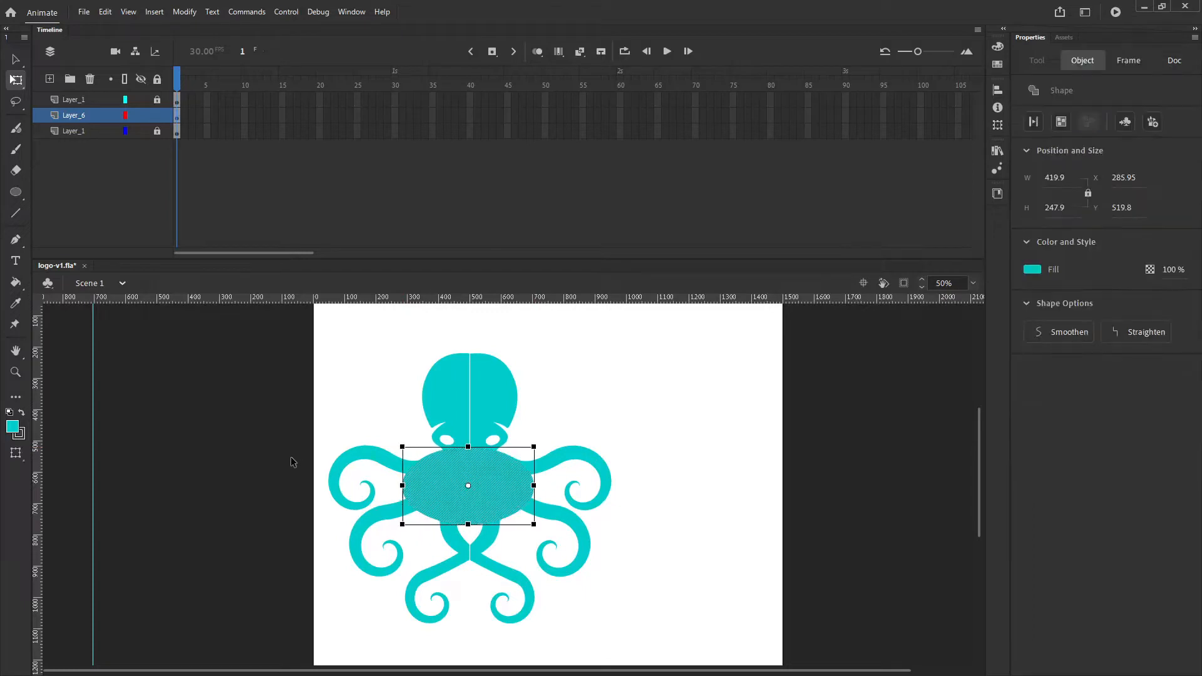
pyautogui.click(272, 447)
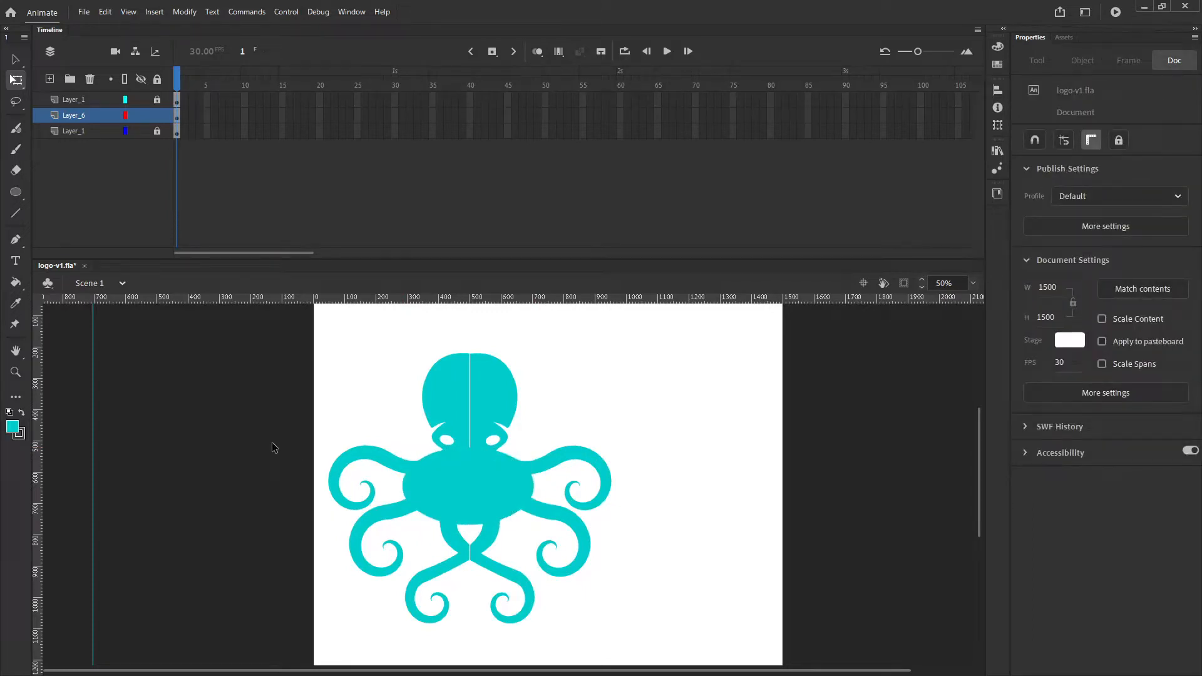
# Step: Narrow the body ellipse to about 304 px wide so it fits between the tentacles
pyautogui.click(467, 492)
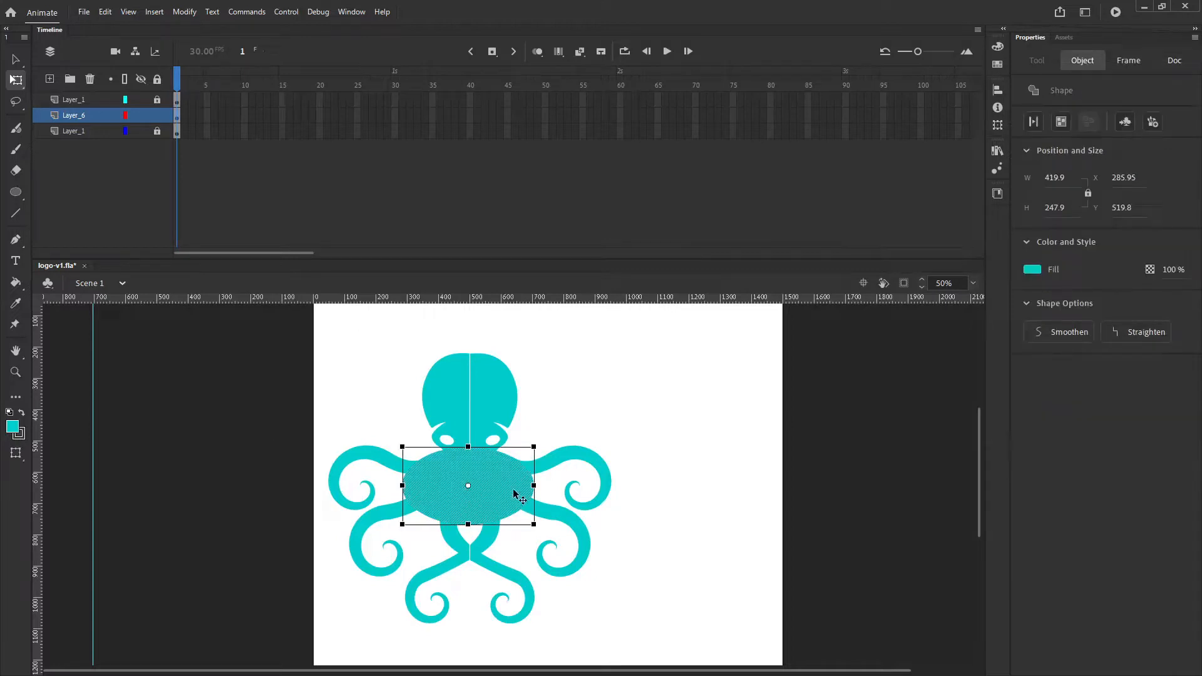
pyautogui.moveTo(533, 485); pyautogui.dragTo(513, 485)
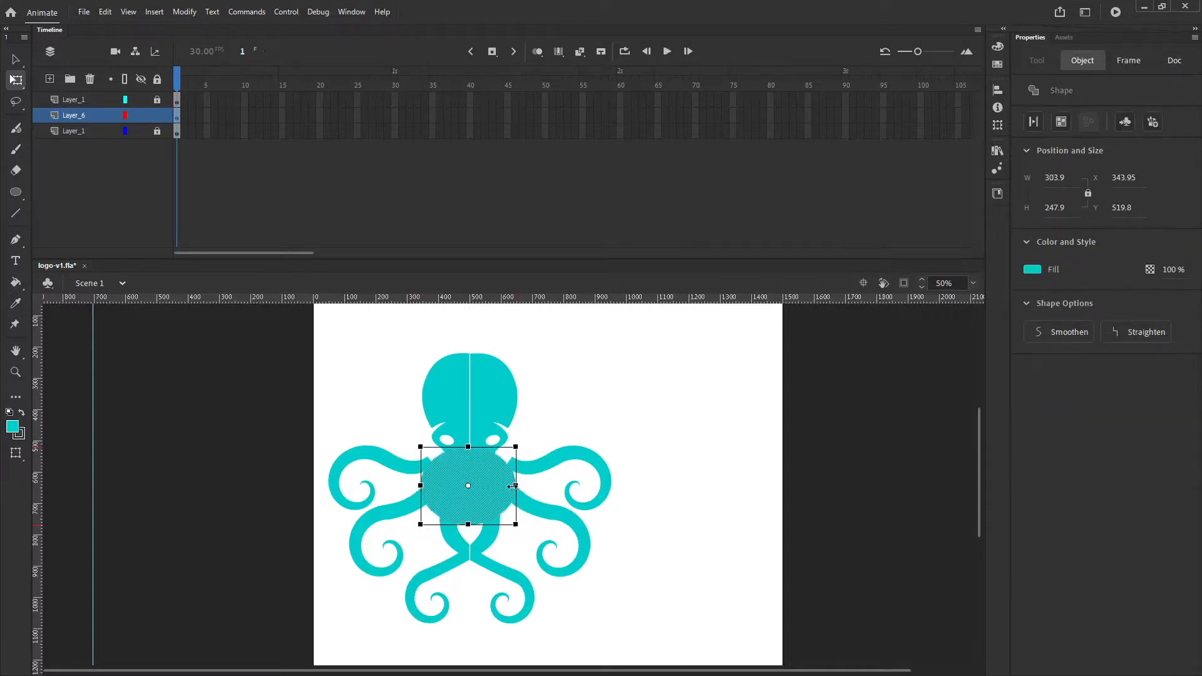
pyautogui.click(328, 428)
pyautogui.click(410, 466)
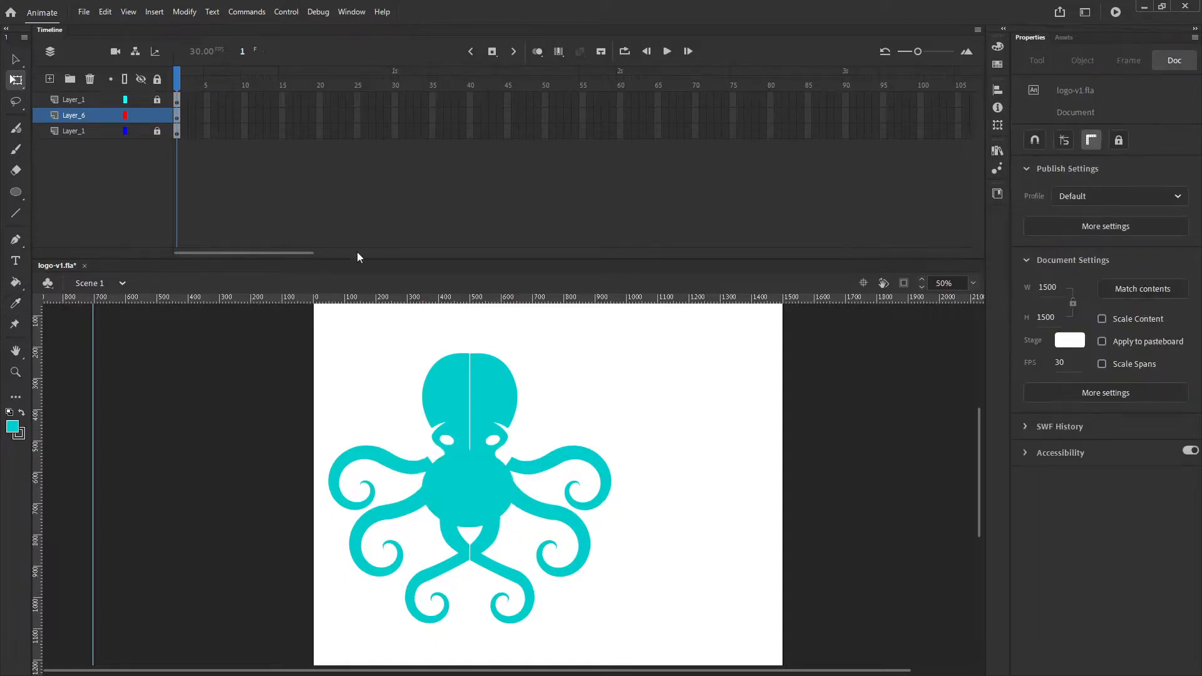
# Step: Lower the middle pair of tentacles on both sides of the body, placing the right one at about X 588, Y 659
pyautogui.click(385, 474)
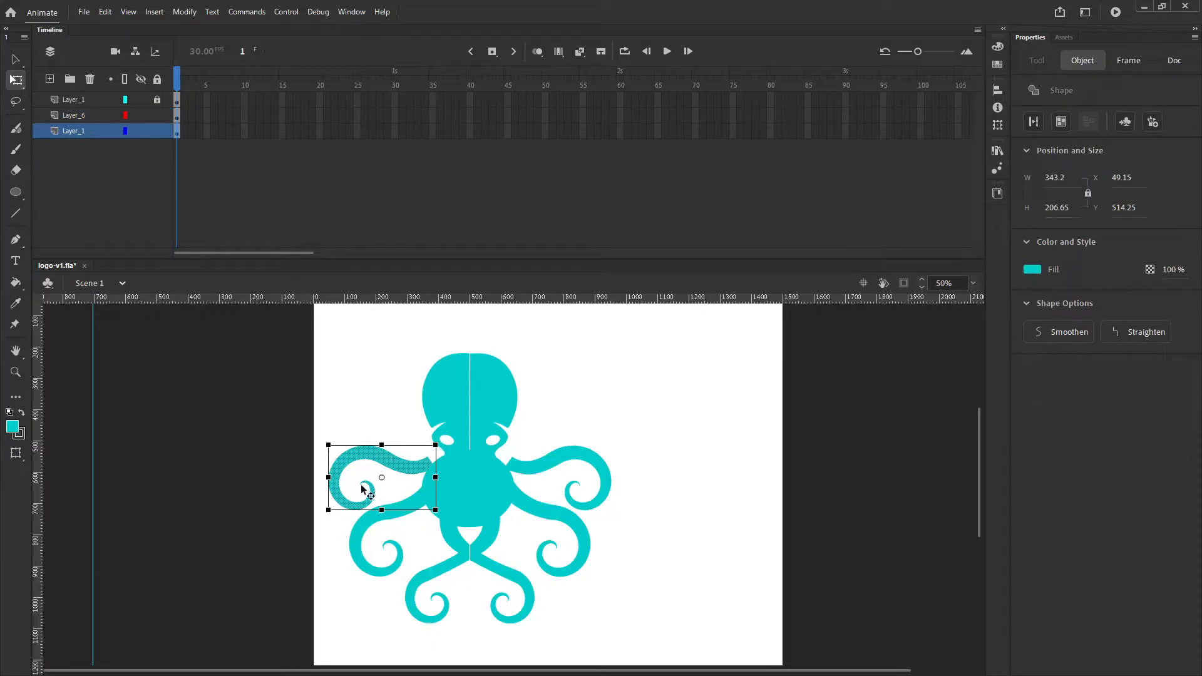
pyautogui.click(359, 541)
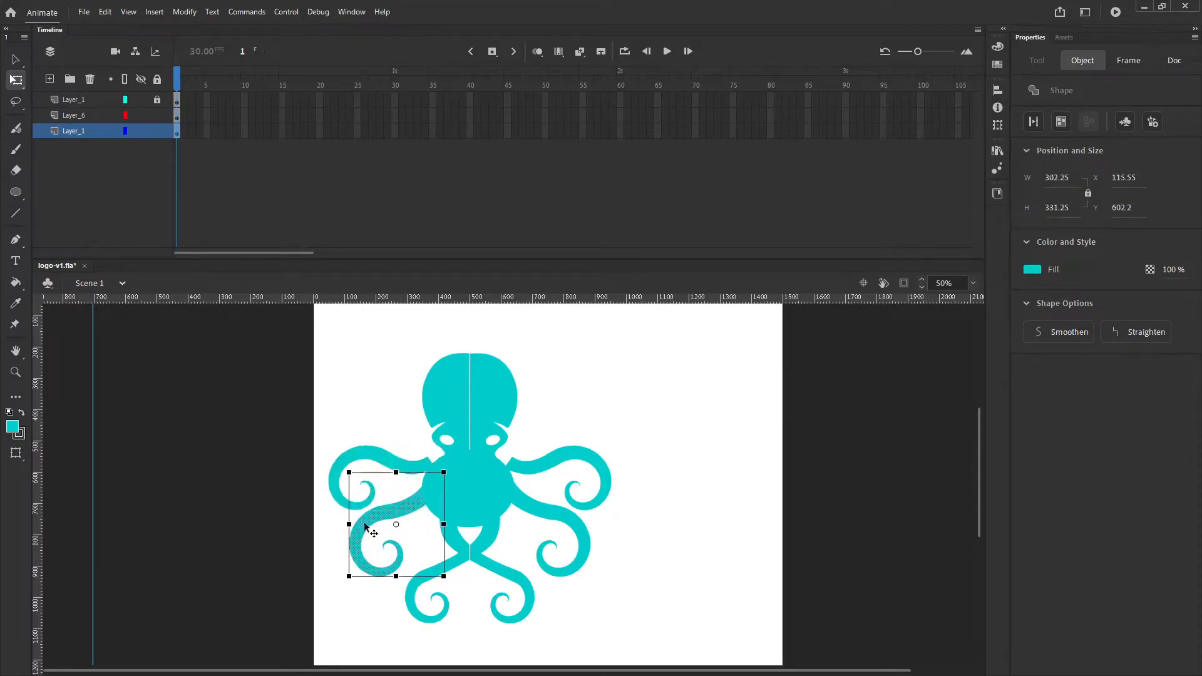
pyautogui.moveTo(385, 517); pyautogui.dragTo(539, 529)
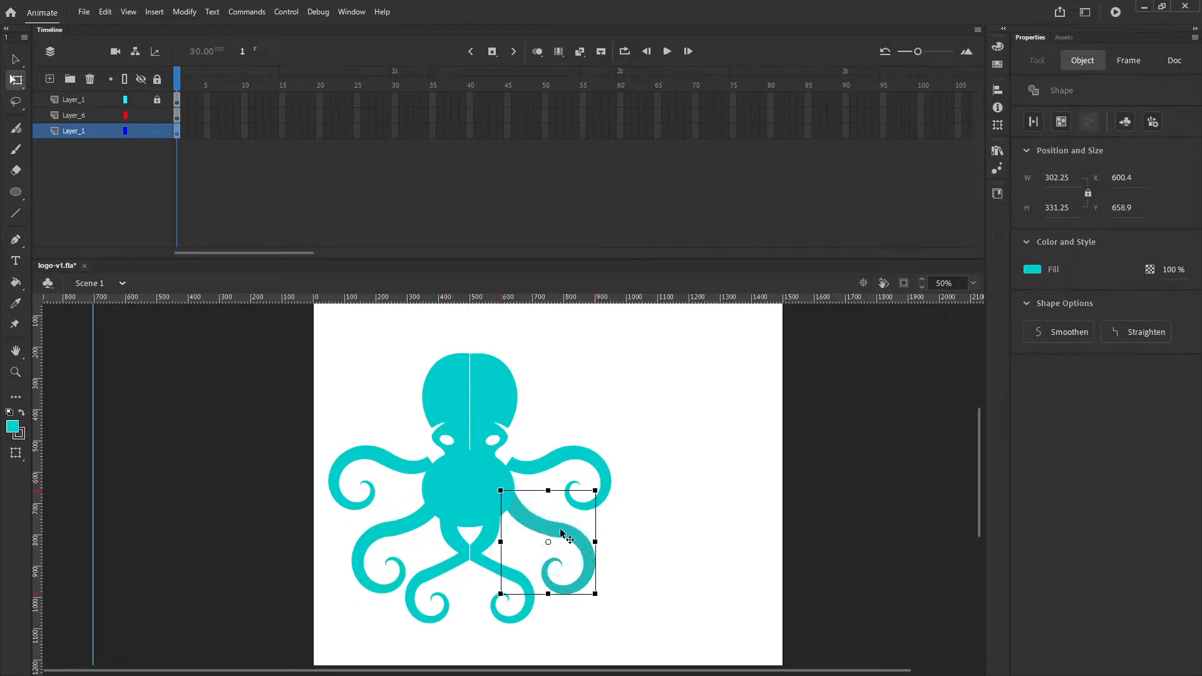
pyautogui.press('Left')
pyautogui.press('Left')
pyautogui.press('Left')
pyautogui.press('Left')
pyautogui.press('Left')
pyautogui.press('Left')
pyautogui.press('Left')
pyautogui.press('Left')
pyautogui.press('Left')
pyautogui.press('Left')
pyautogui.press('Left')
pyautogui.press('Left')
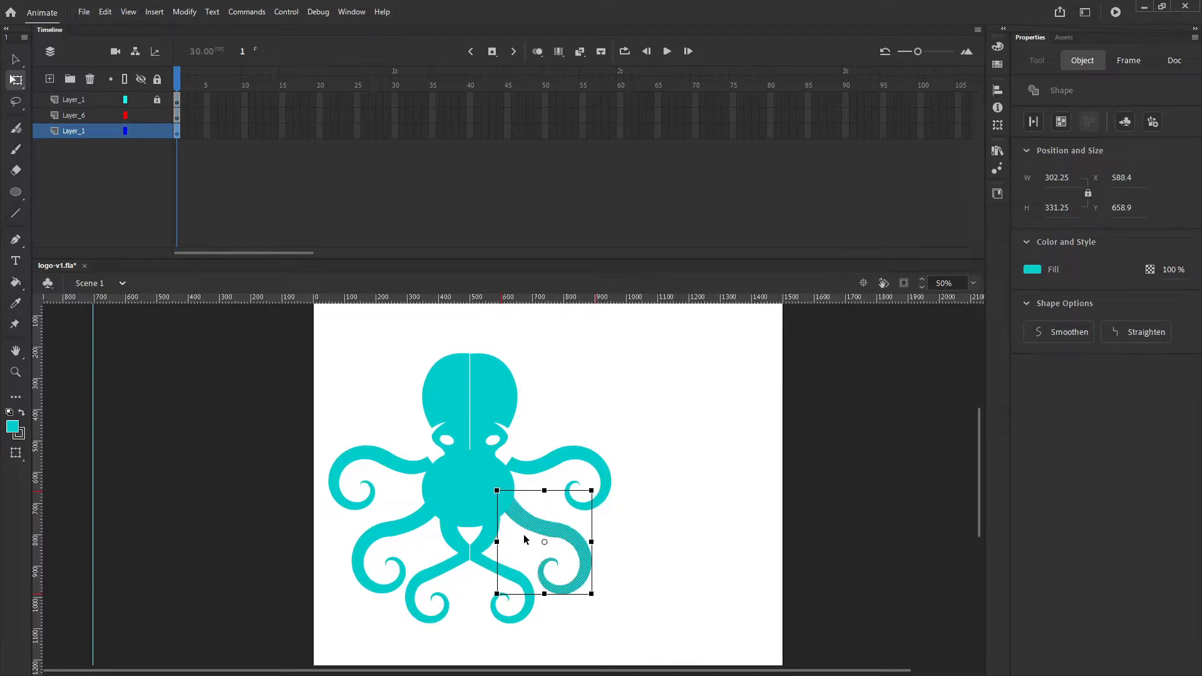
pyautogui.click(640, 553)
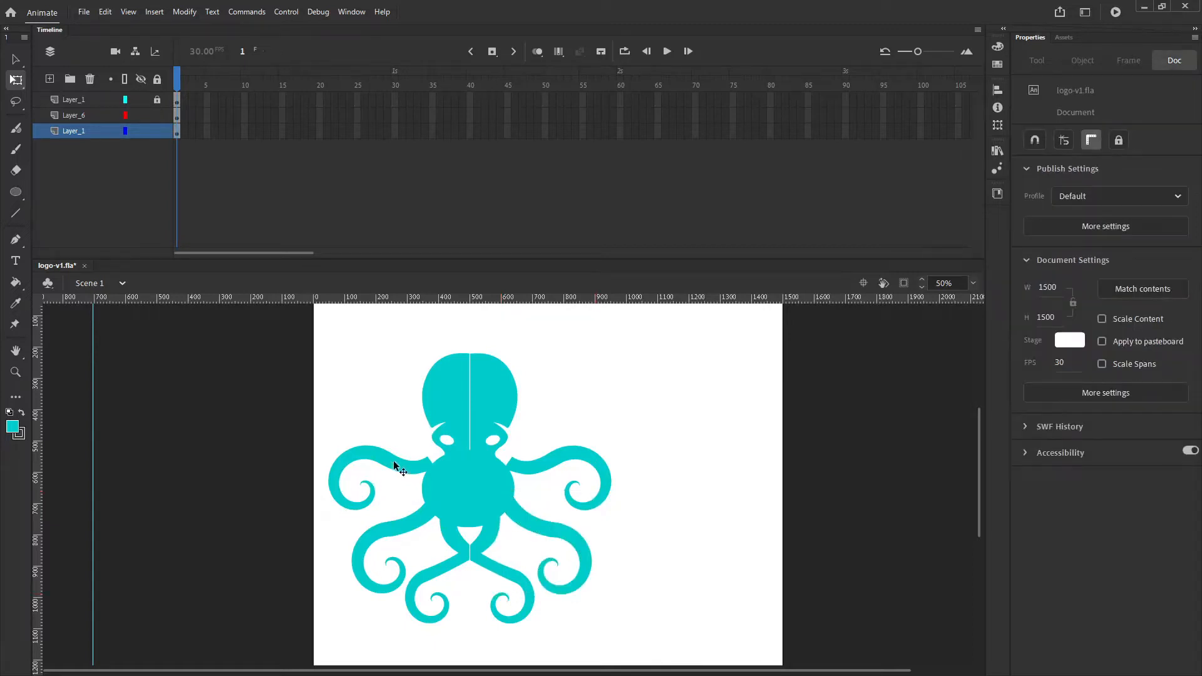
# Step: Rotate the upper left tentacle slightly clockwise and move it to about X 67, Y 532 so its base meets the body
pyautogui.moveTo(394, 465); pyautogui.dragTo(400, 480)
pyautogui.moveTo(325, 452); pyautogui.dragTo(333, 442)
pyautogui.moveTo(416, 481); pyautogui.dragTo(420, 479)
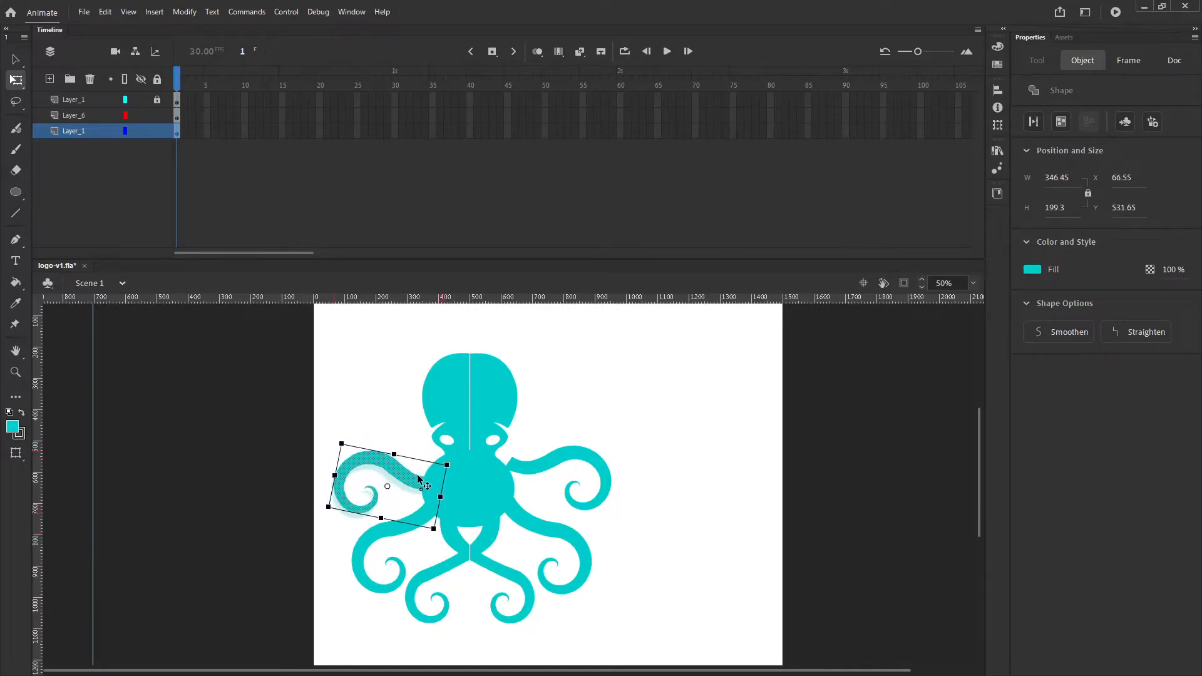
pyautogui.click(297, 413)
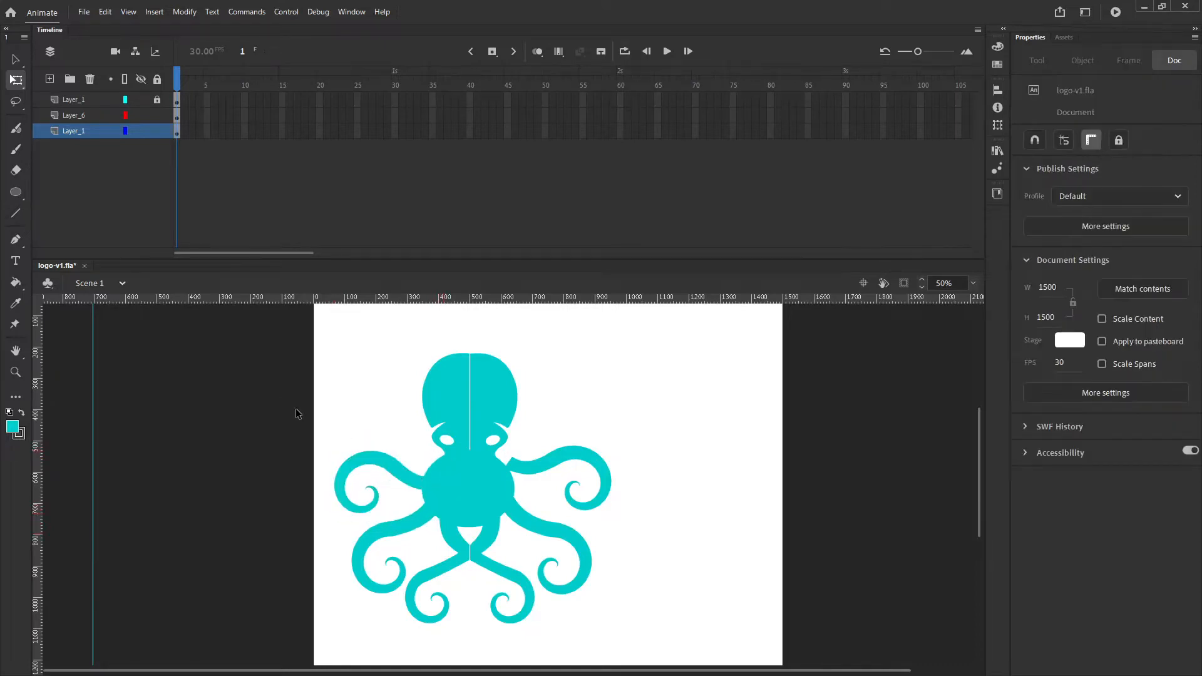
# Step: Try shrinking the left middle tentacle to about 320 px wide and undo the resize
pyautogui.click(366, 533)
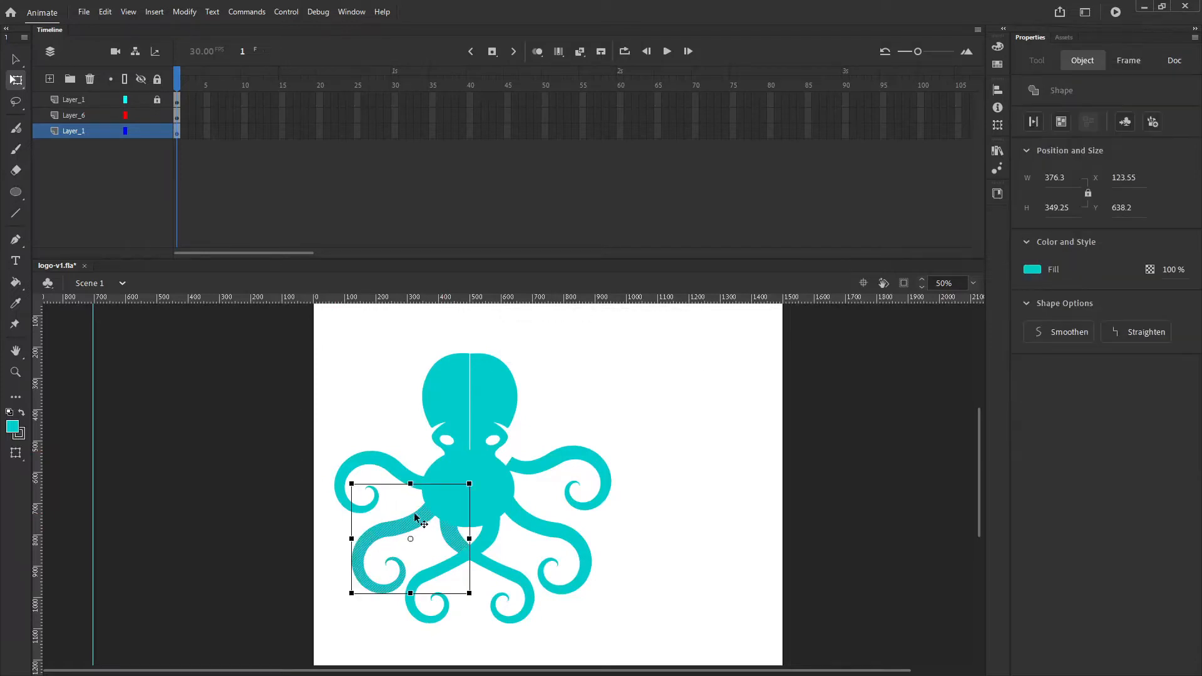
pyautogui.moveTo(468, 483); pyautogui.dragTo(460, 491)
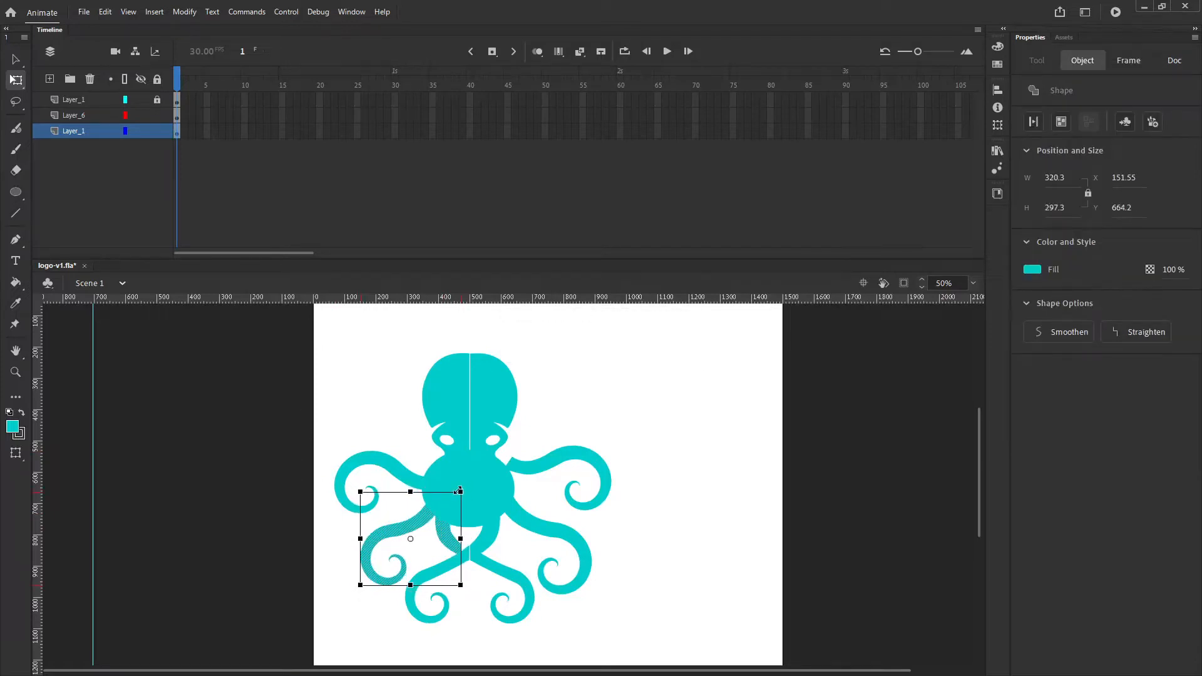
pyautogui.hotkey('ctrl', 'z')
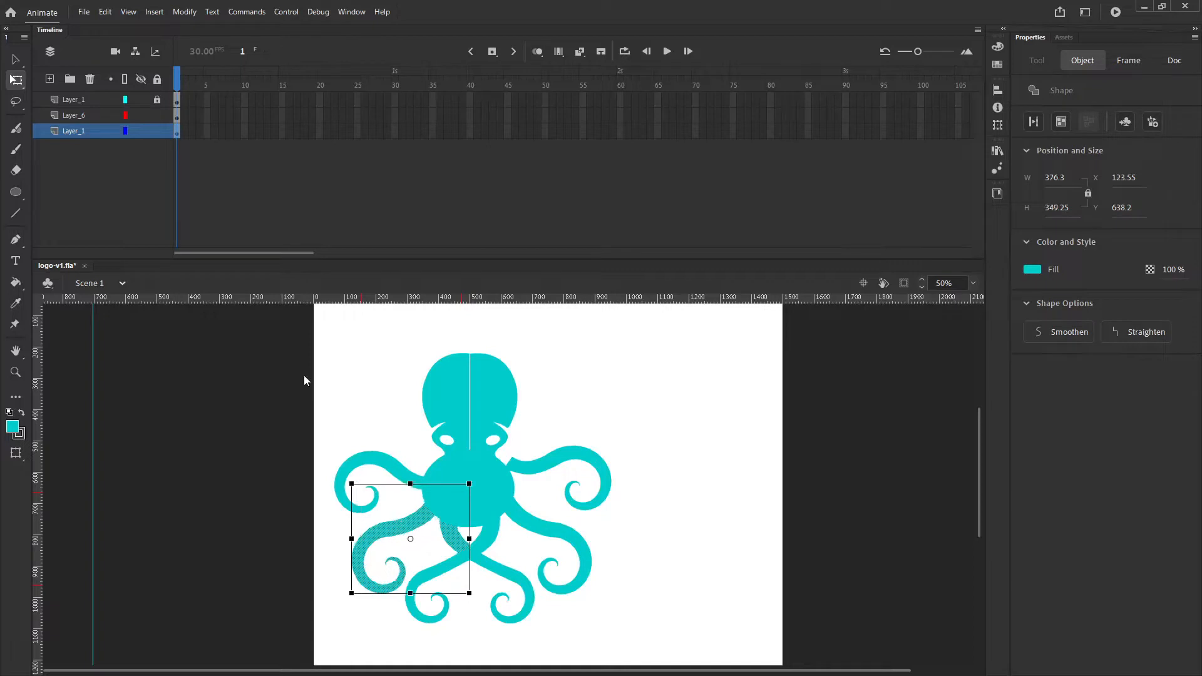
pyautogui.click(282, 531)
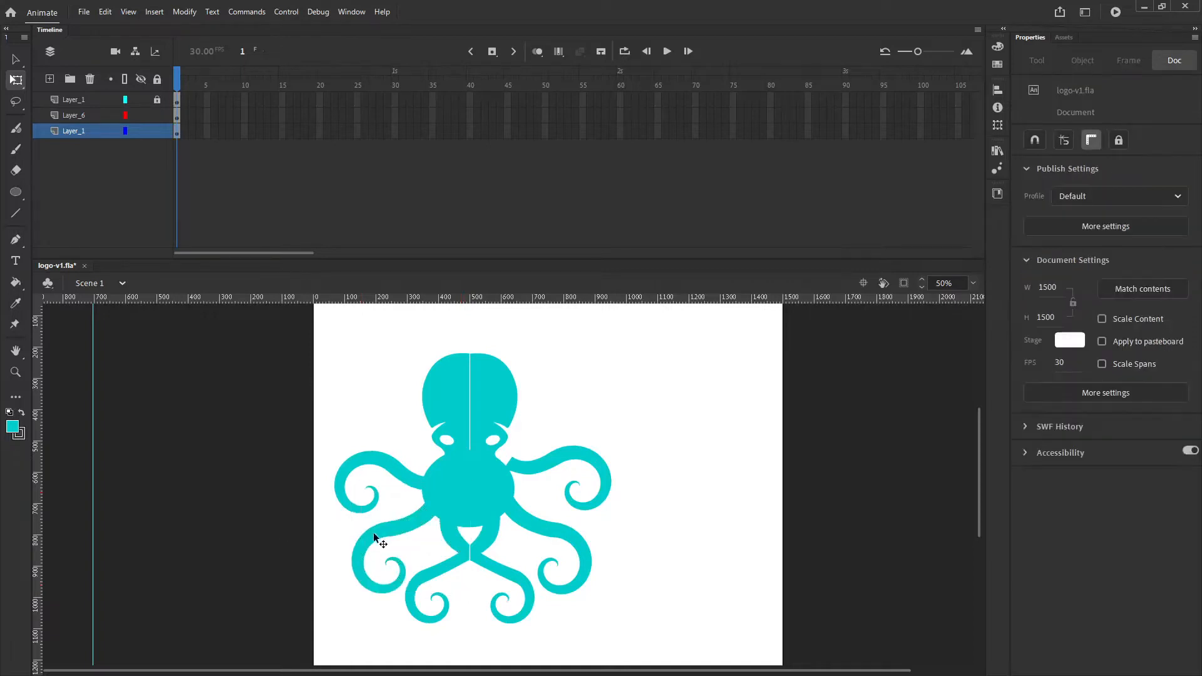
# Step: Try rotating the left middle tentacle slightly clockwise and shifting it toward the body, and undo both changes
pyautogui.click(411, 538)
pyautogui.moveTo(474, 478); pyautogui.dragTo(479, 481)
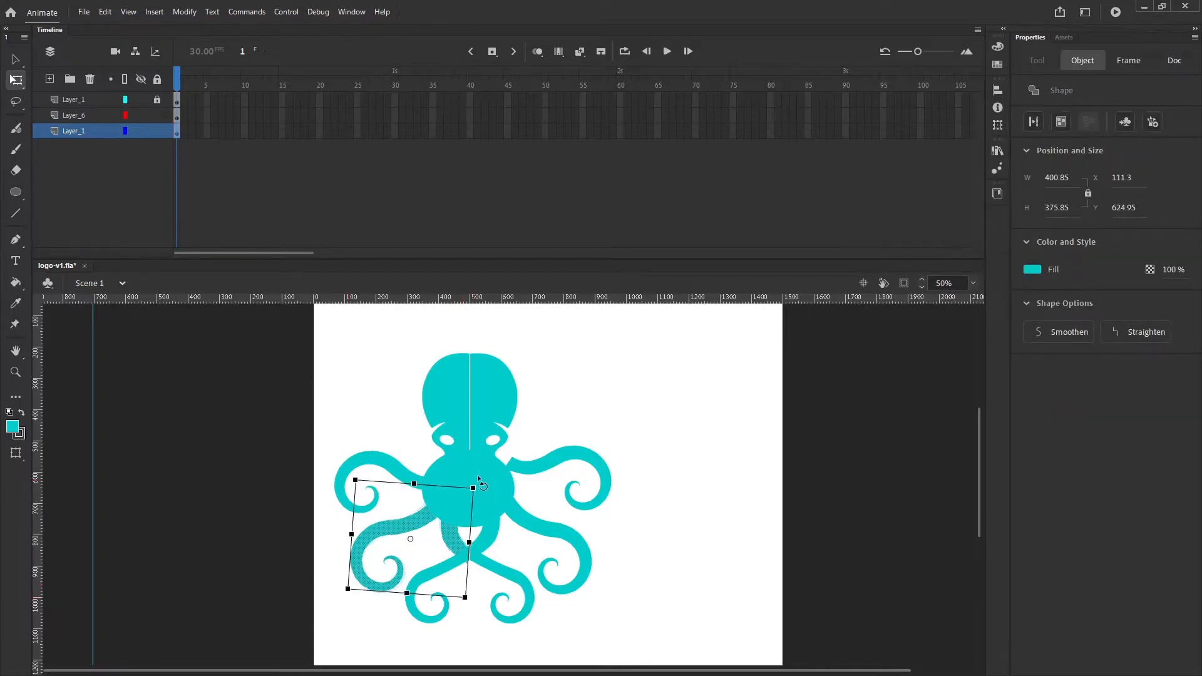
pyautogui.moveTo(411, 521); pyautogui.dragTo(415, 518)
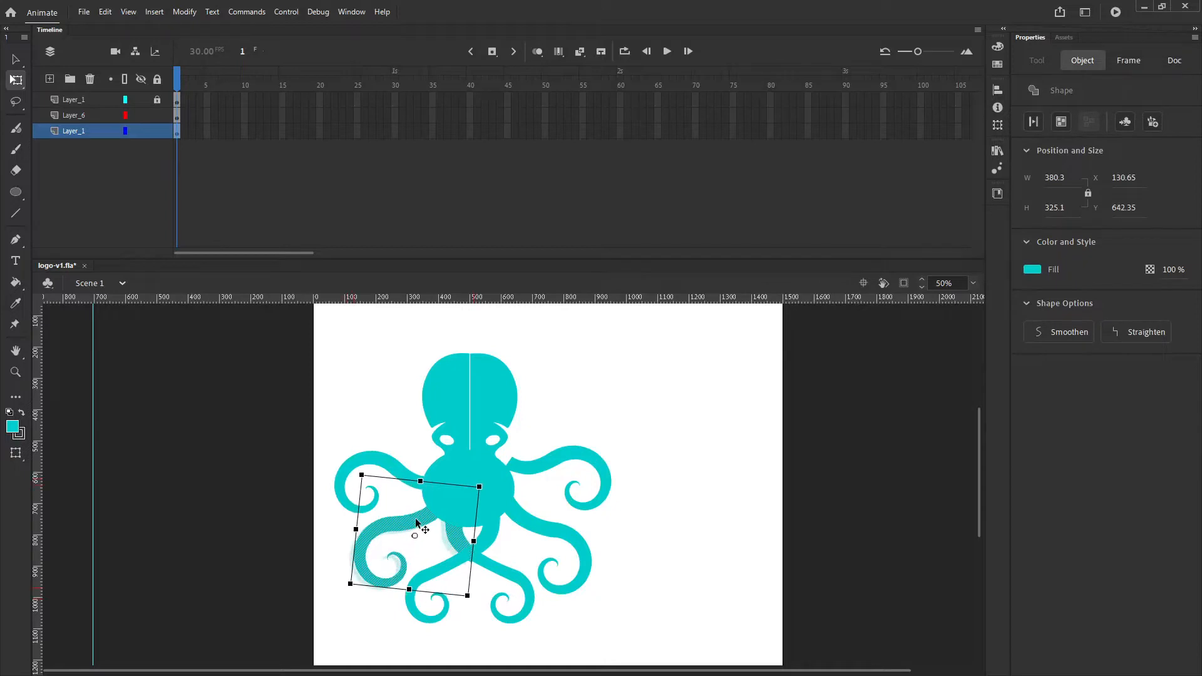
pyautogui.click(297, 576)
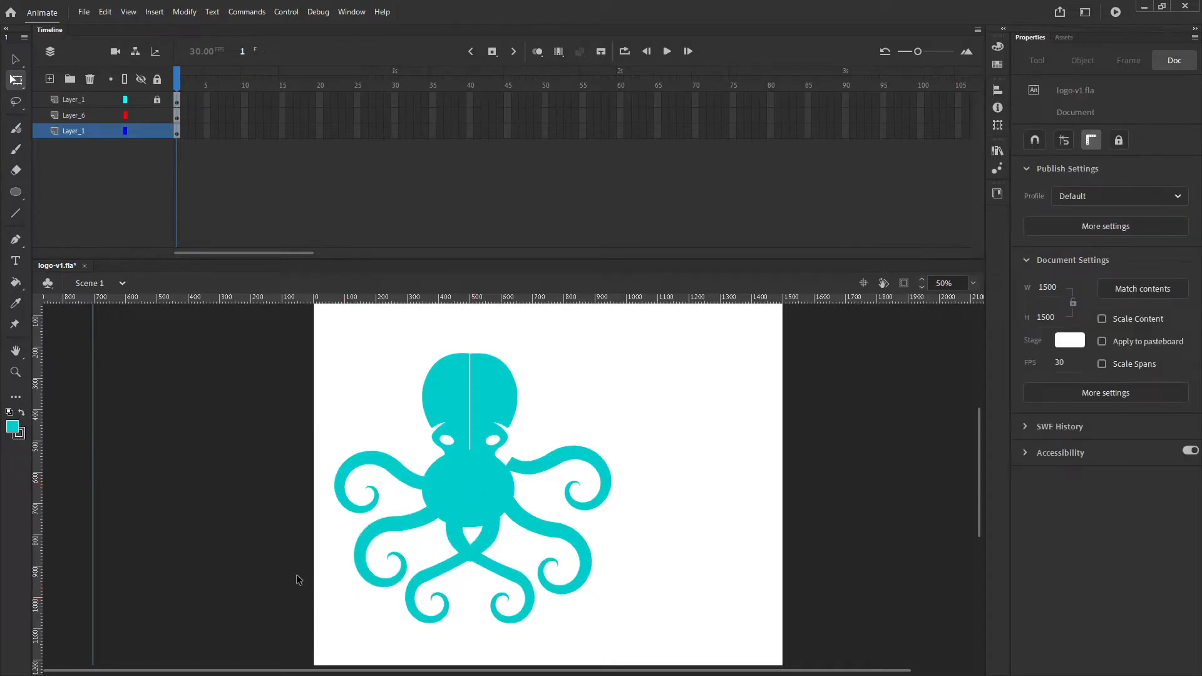
pyautogui.hotkey('ctrl', 'z')
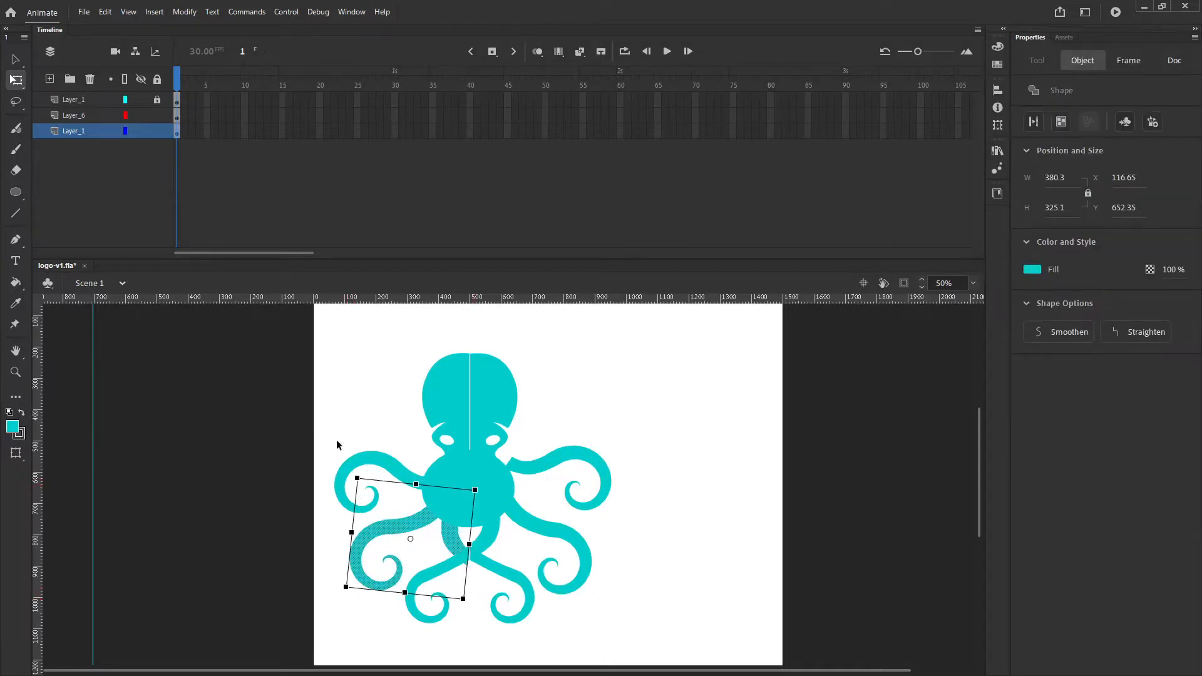
pyautogui.hotkey('ctrl', 'z')
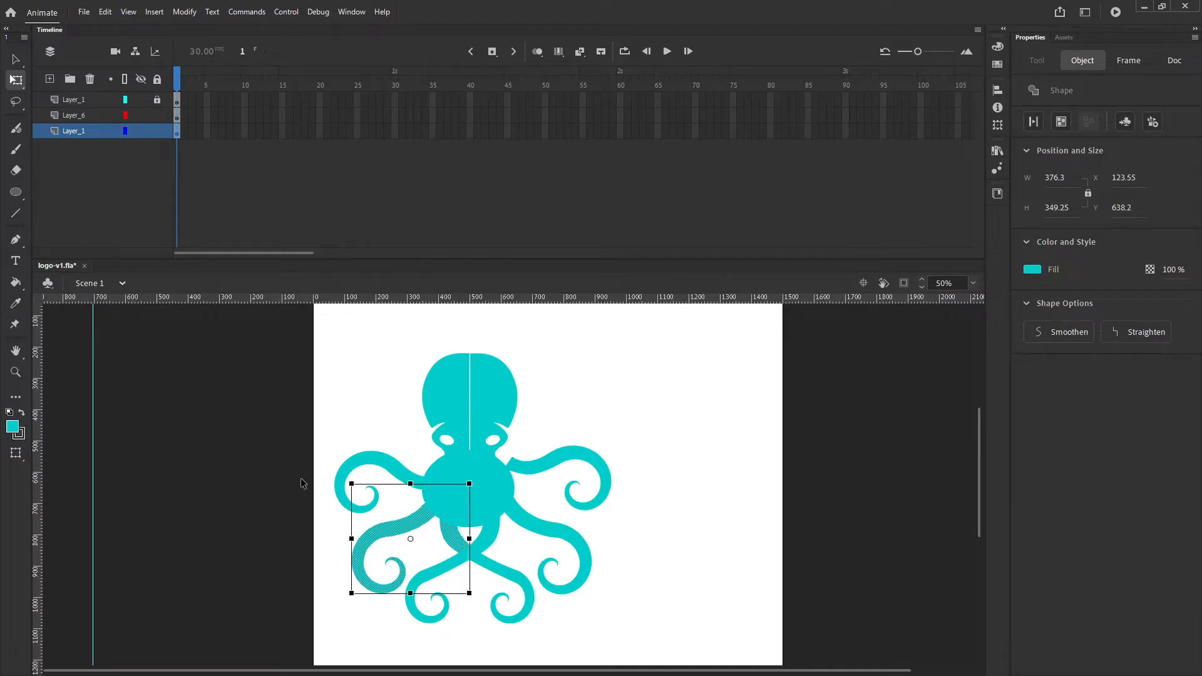
pyautogui.click(280, 483)
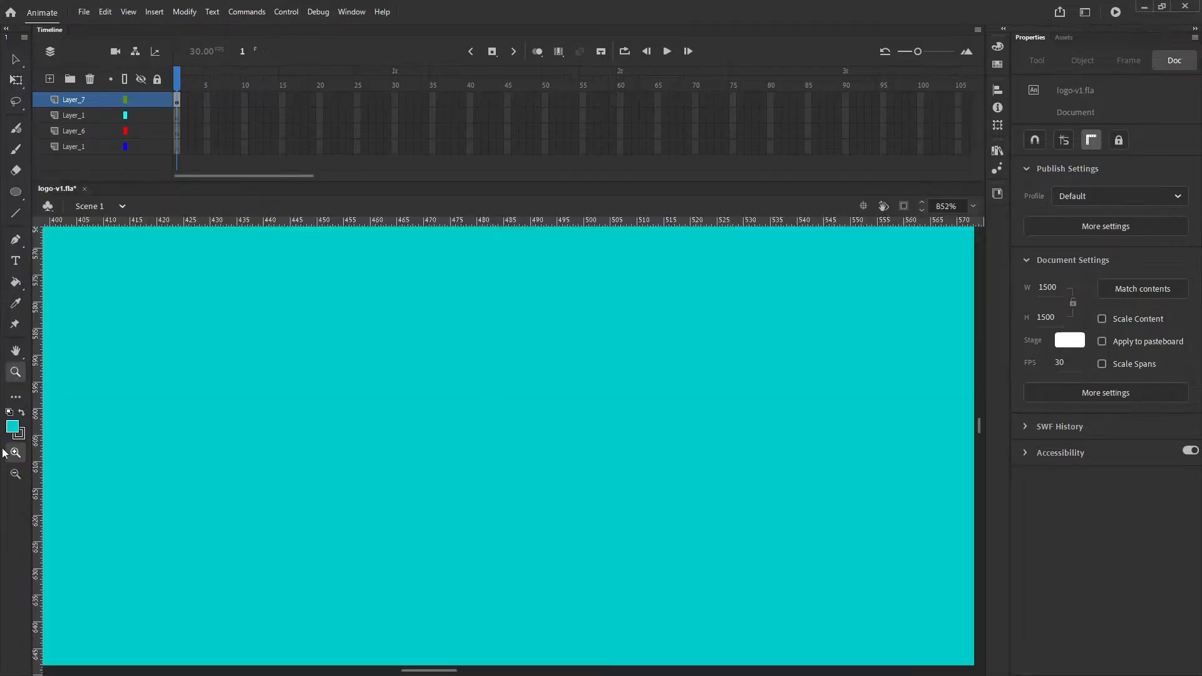
# Step: Delete the three layers beneath Layer_7, keeping only the finished octopus artwork
pyautogui.doubleClick(15, 352)
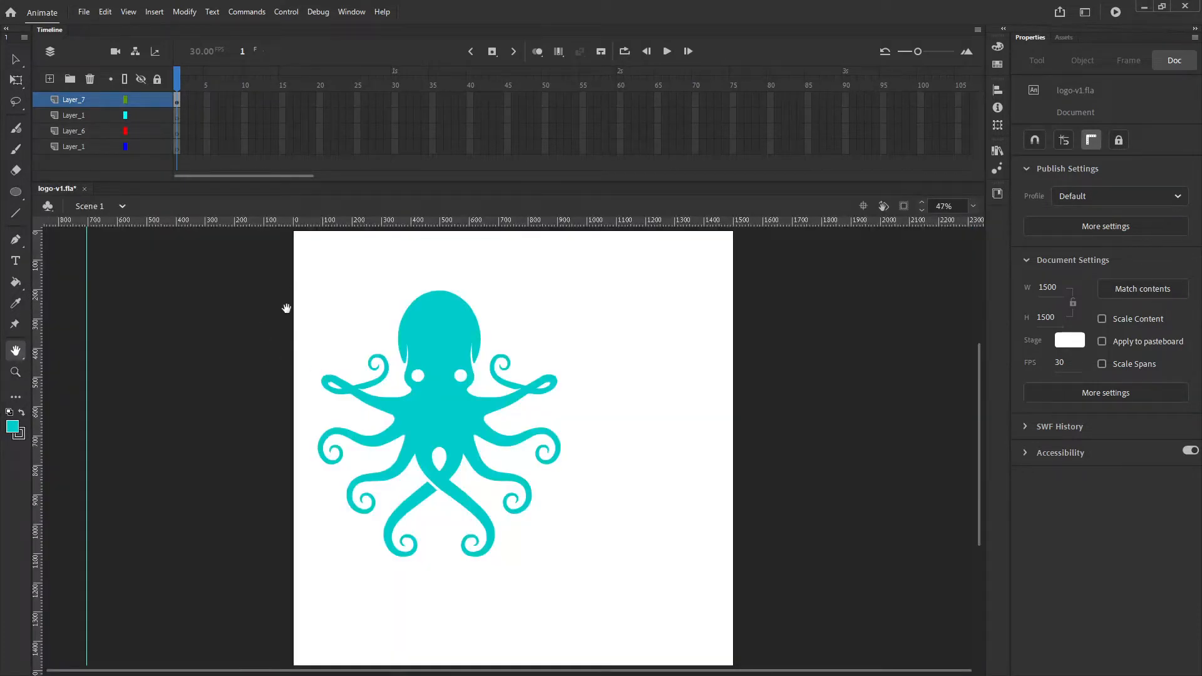
pyautogui.click(85, 113)
pyautogui.keyDown('shift'); pyautogui.click(86, 147); pyautogui.keyUp('shift')
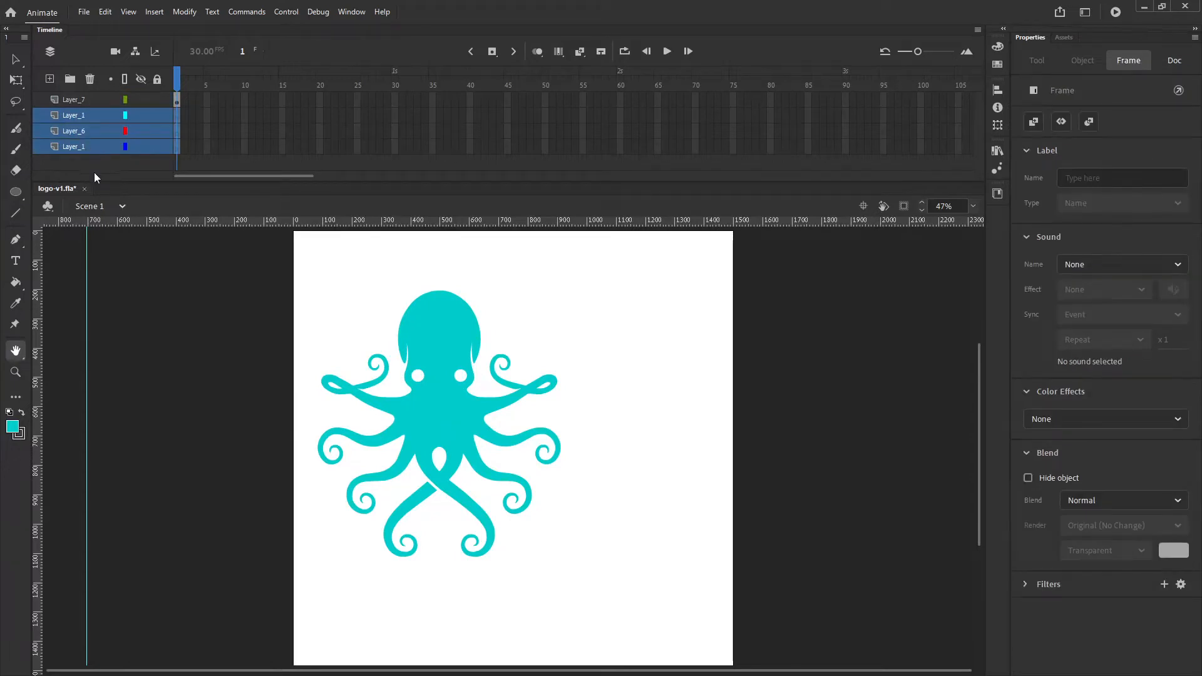
pyautogui.click(89, 78)
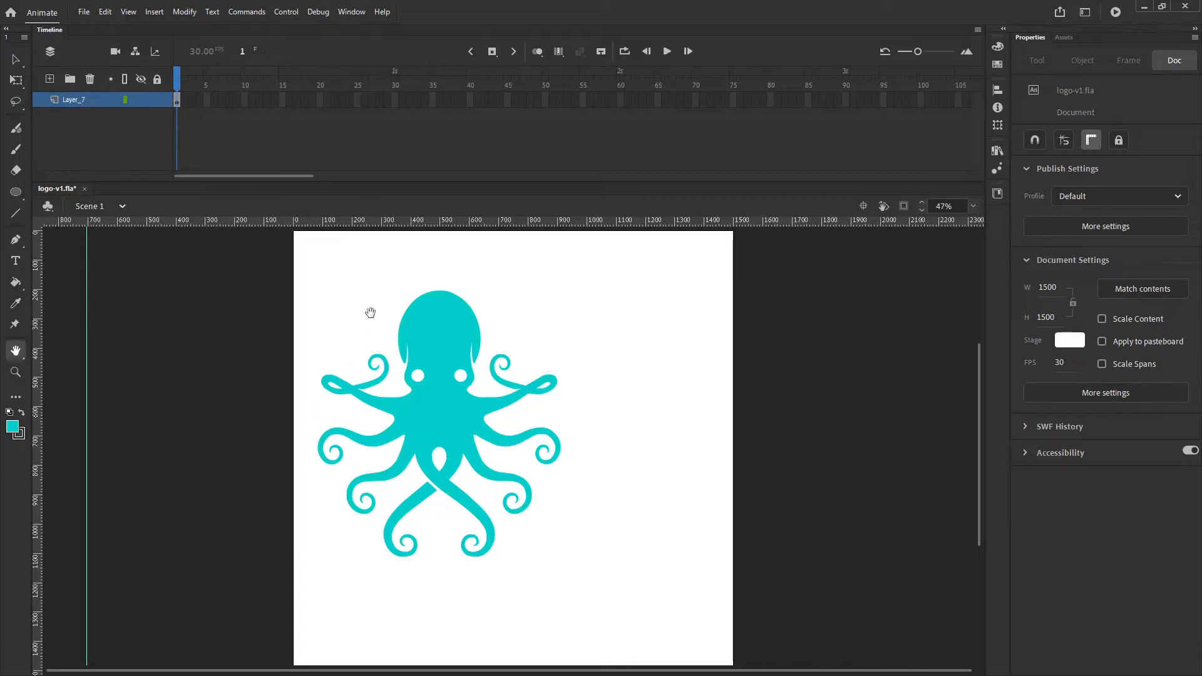
# Step: Select the whole octopus and change its solid fill to a radial gradient after trying a linear one
pyautogui.click(16, 59)
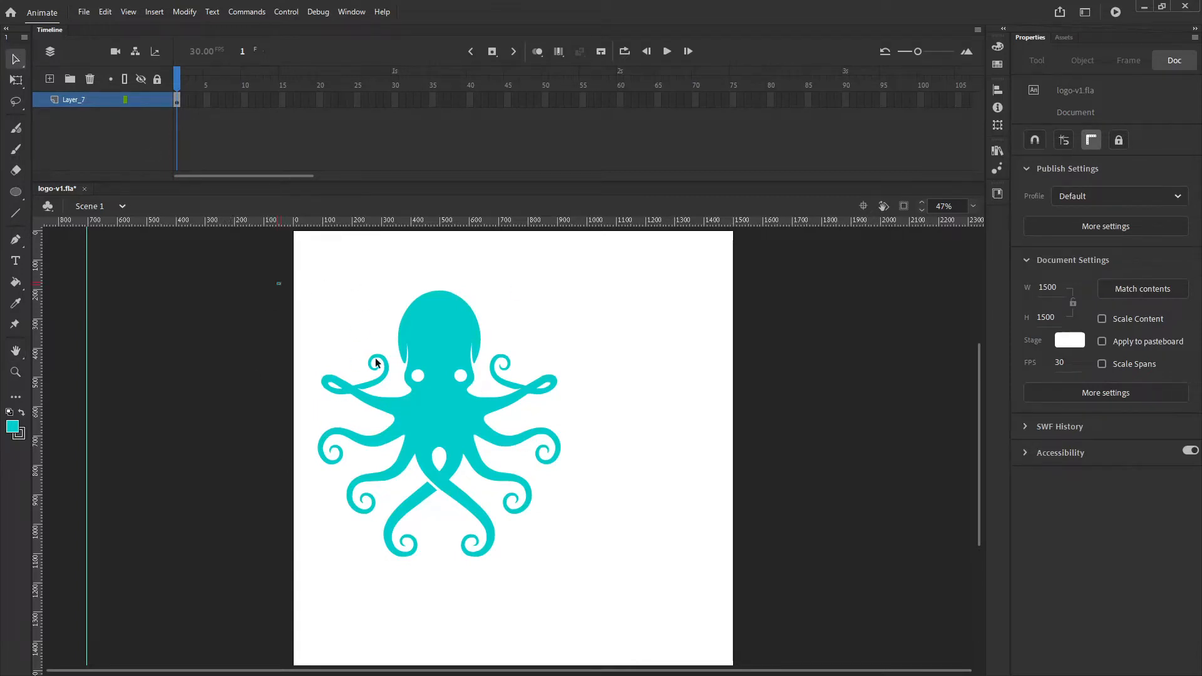
pyautogui.moveTo(276, 281); pyautogui.dragTo(650, 593)
pyautogui.click(673, 438)
pyautogui.moveTo(227, 280); pyautogui.dragTo(608, 599)
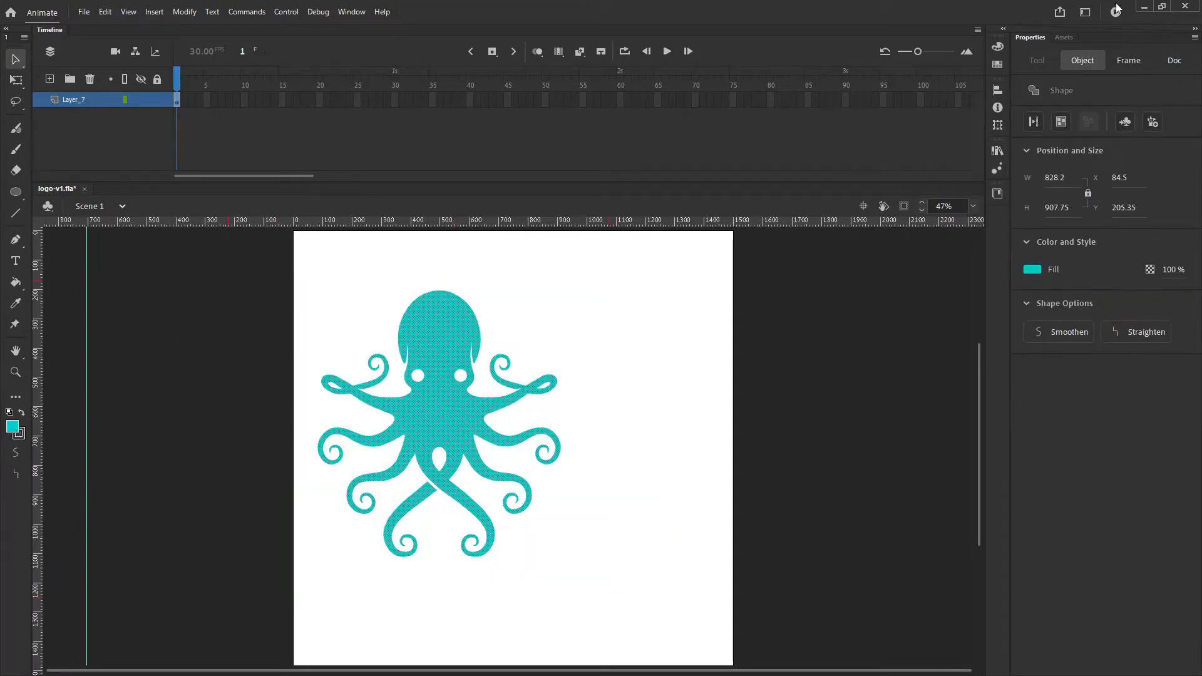
pyautogui.click(1000, 46)
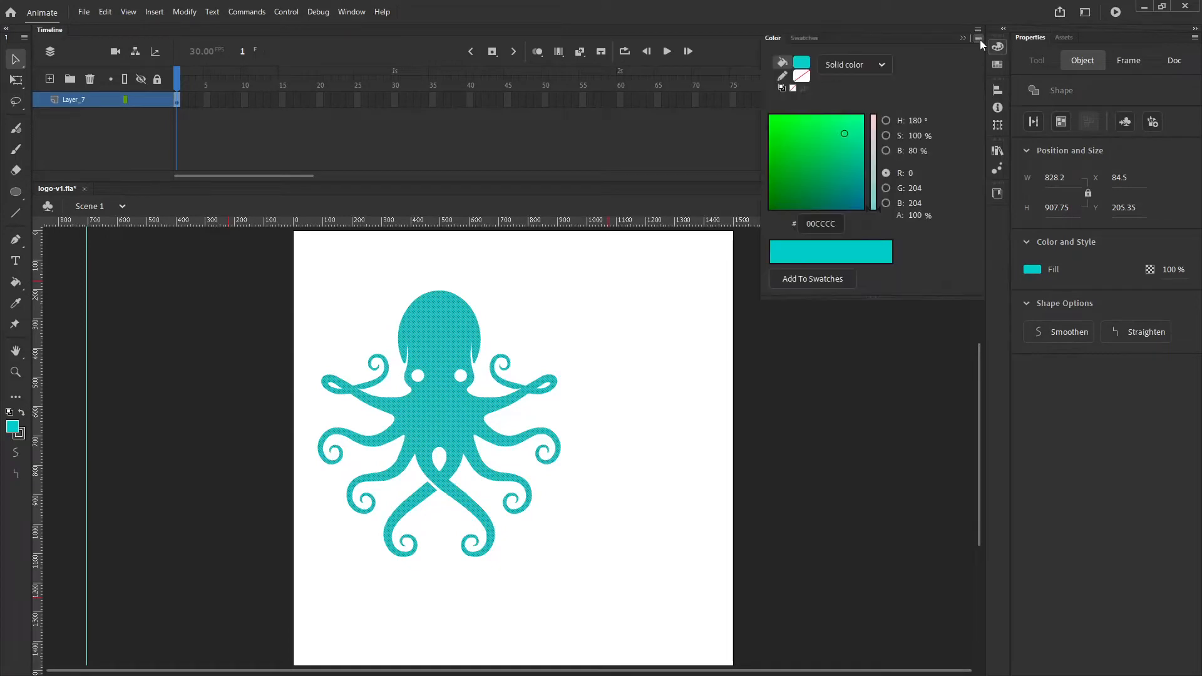
pyautogui.click(844, 66)
pyautogui.click(847, 127)
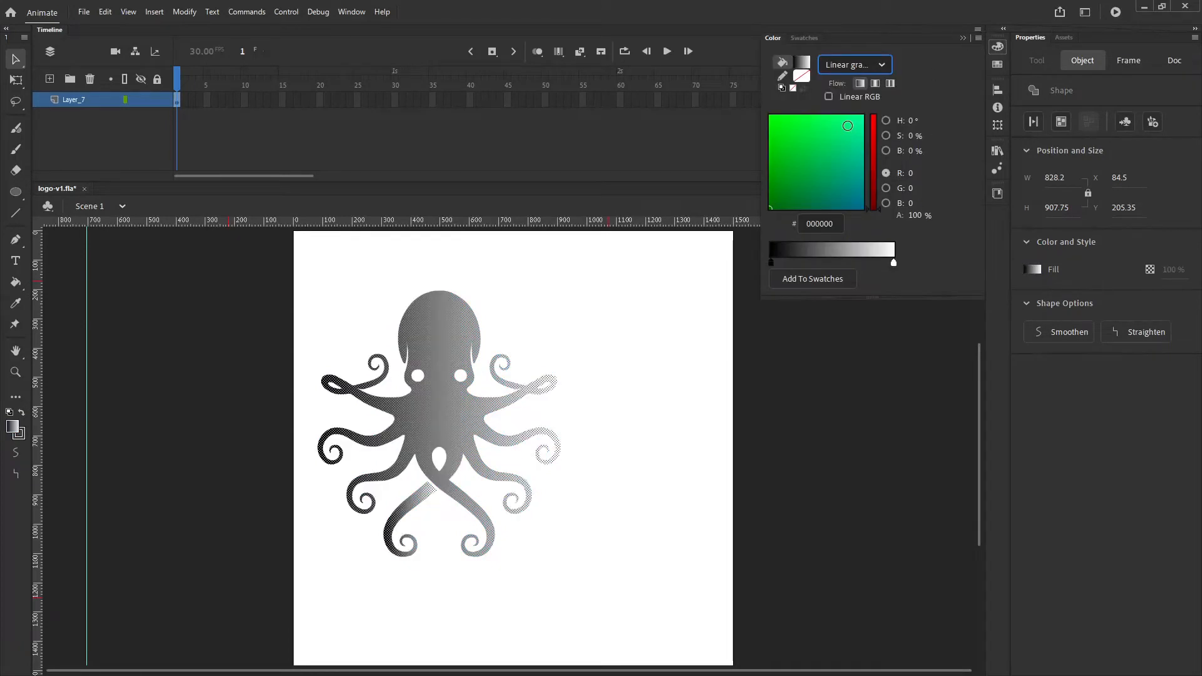
pyautogui.click(846, 68)
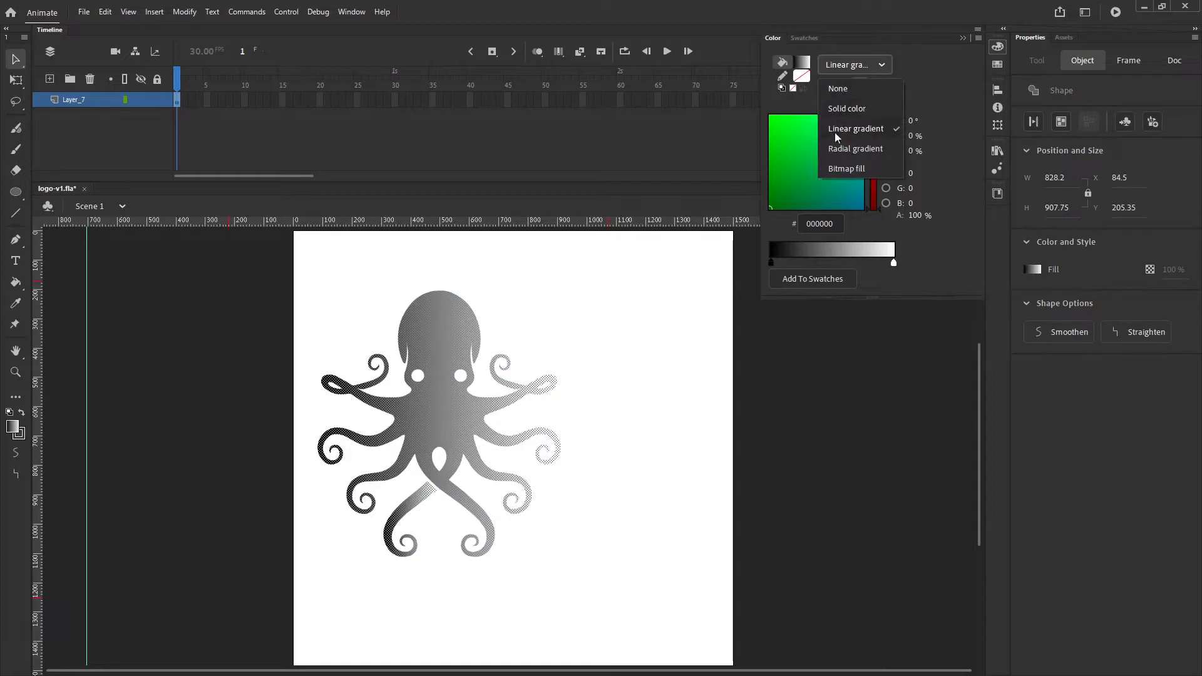
pyautogui.click(840, 149)
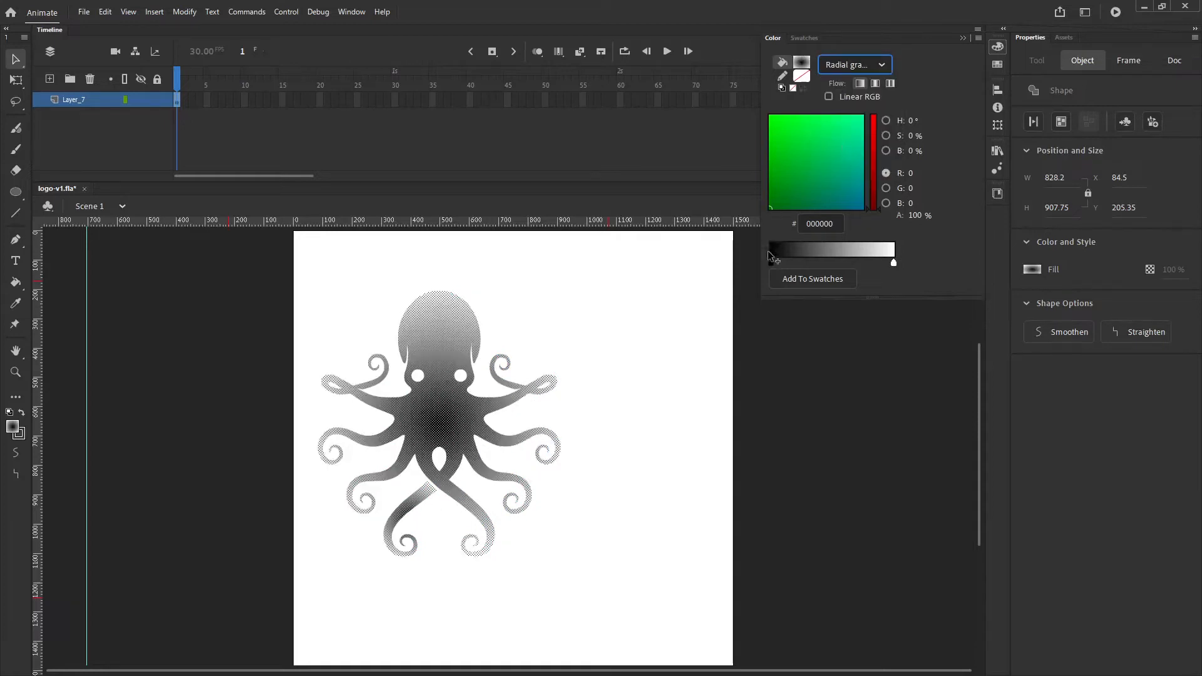
# Step: Shift the radial gradient's inner stop slightly outward and colour it blue 0066FF, and make the outer stop cyan
pyautogui.moveTo(771, 264); pyautogui.dragTo(780, 264)
pyautogui.doubleClick(781, 263)
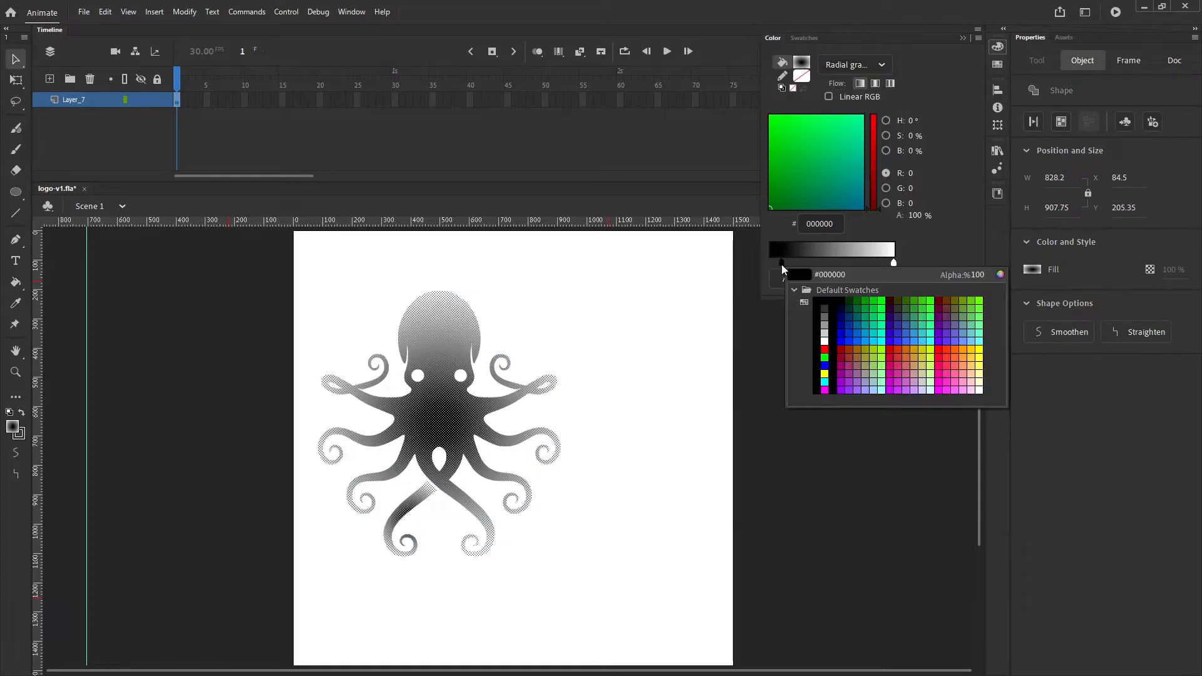
pyautogui.click(857, 341)
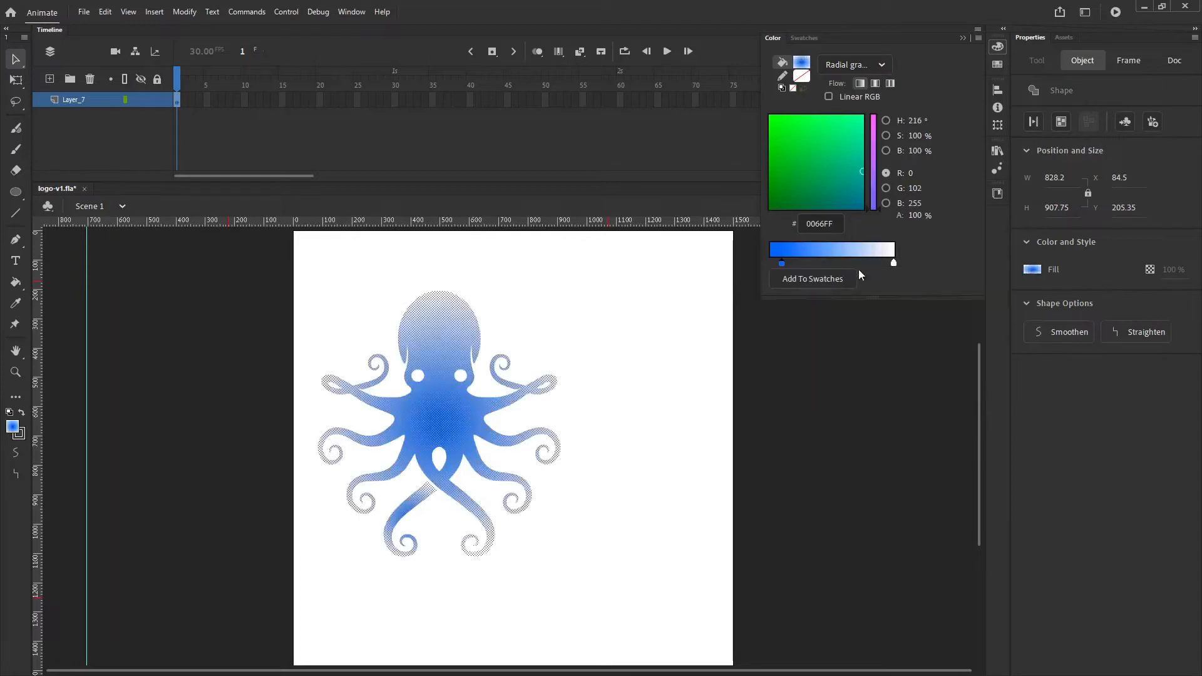
pyautogui.doubleClick(893, 263)
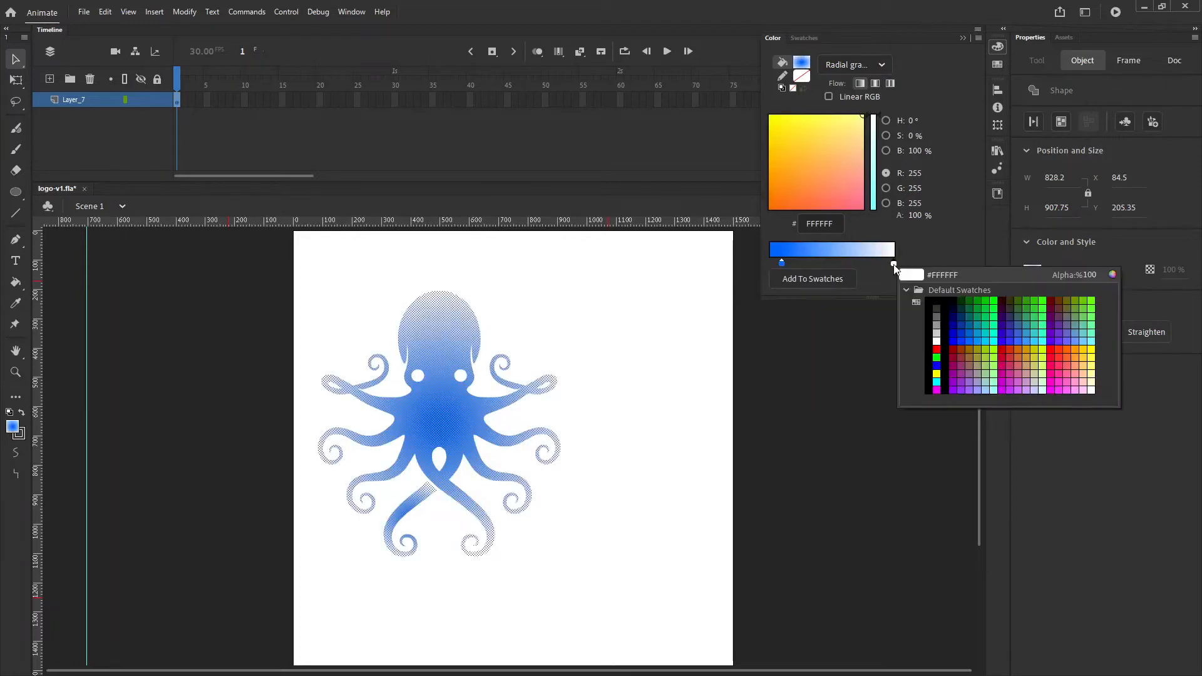
pyautogui.click(996, 338)
pyautogui.click(356, 307)
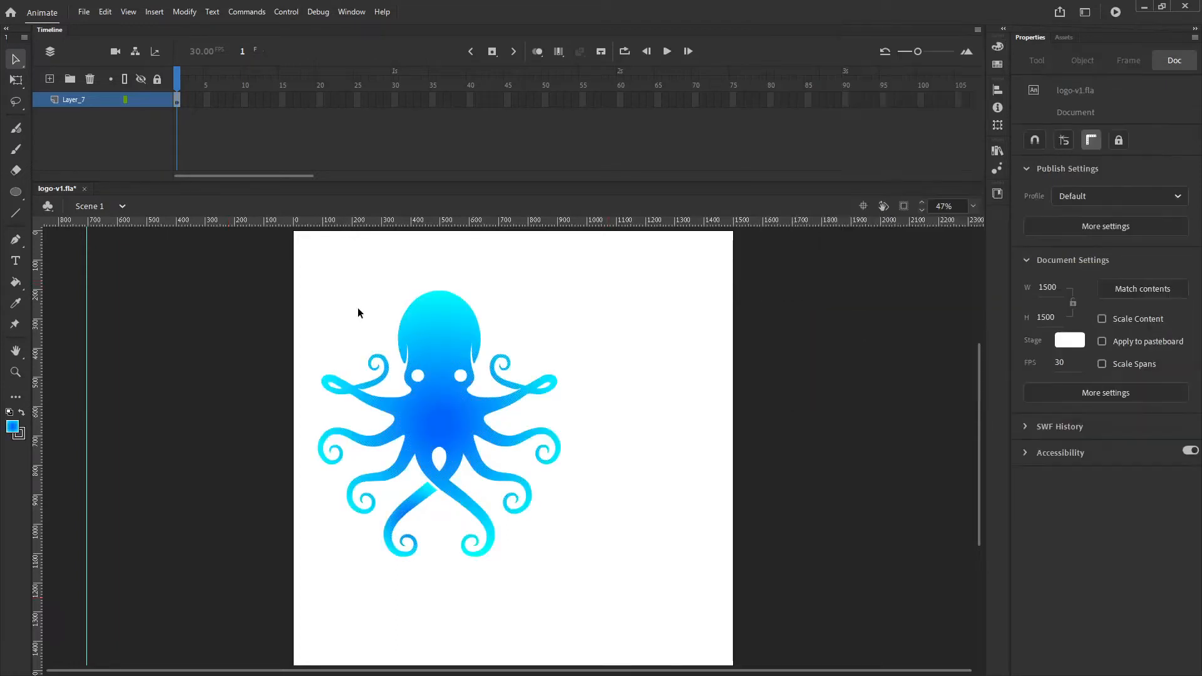
# Step: With the Gradient Transform tool, raise the octopus gradient's centre to just below the eyes and size its radius to reach about the tentacle tips
pyautogui.click(16, 80)
pyautogui.click(77, 98)
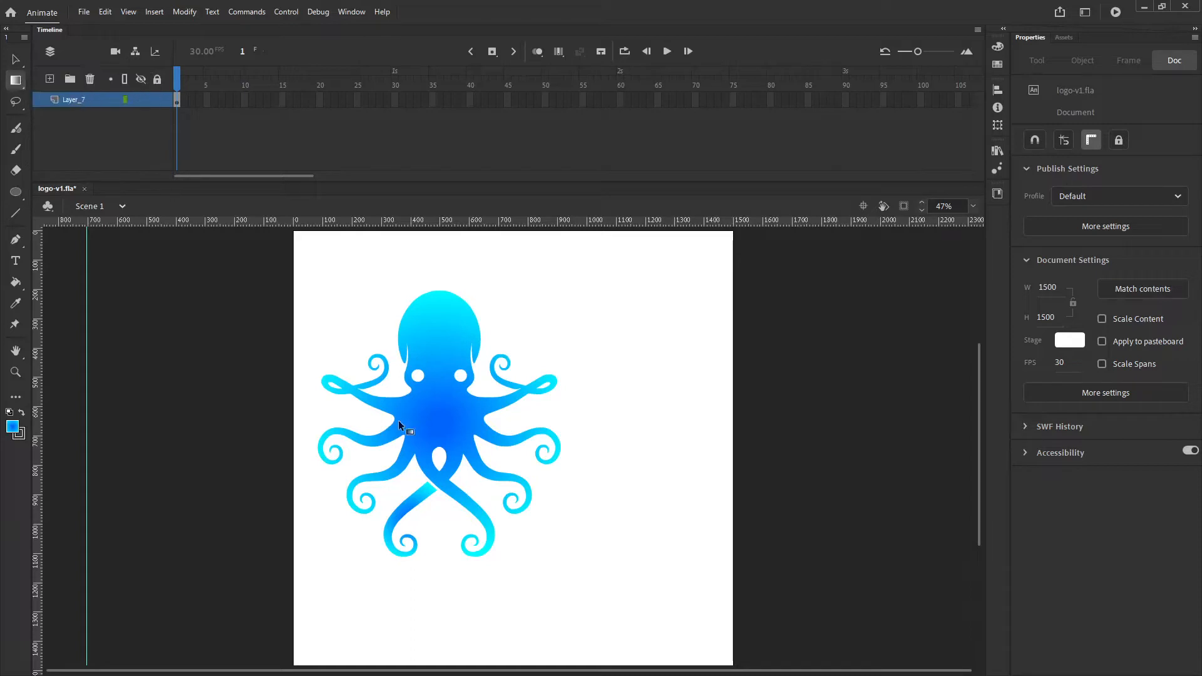
pyautogui.click(437, 416)
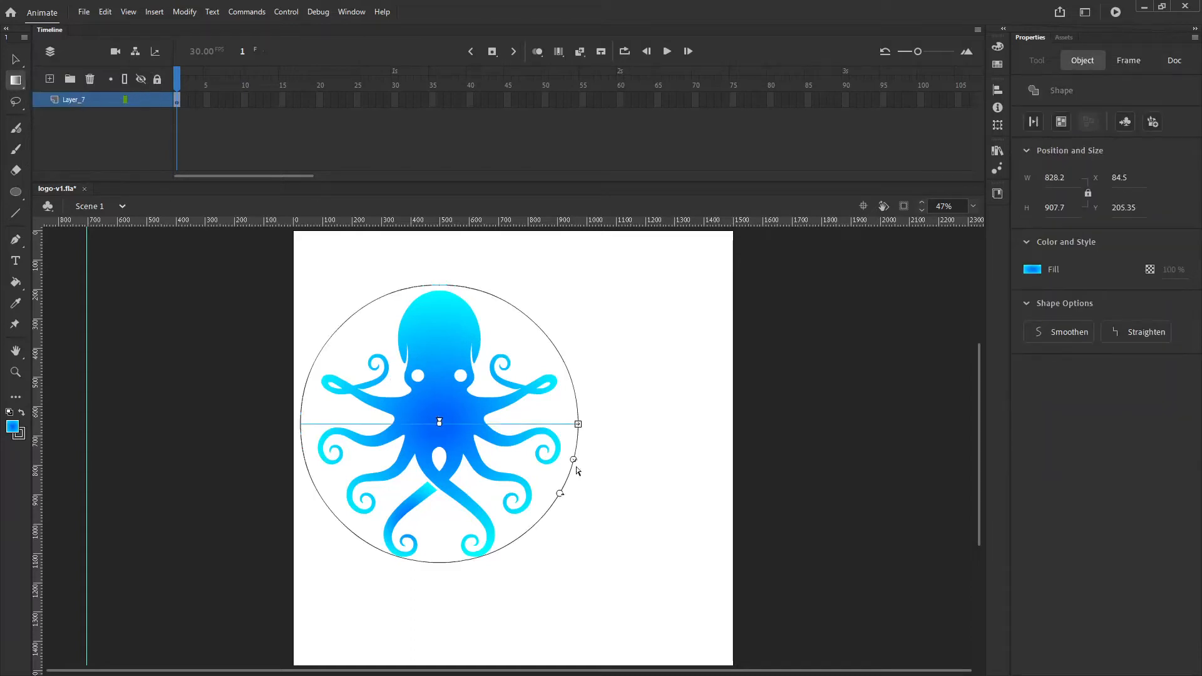
pyautogui.moveTo(574, 459); pyautogui.dragTo(646, 472)
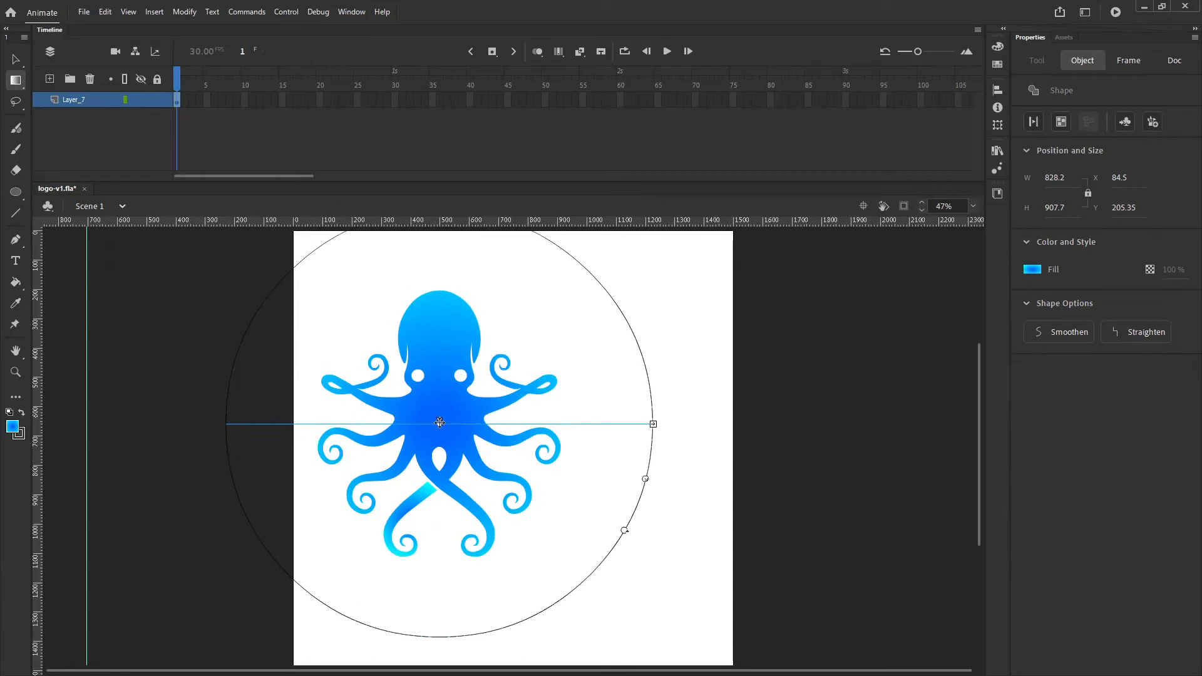
pyautogui.moveTo(440, 423)
pyautogui.mouseDown()
pyautogui.moveTo(444, 341)
pyautogui.moveTo(441, 399)
pyautogui.mouseUp()
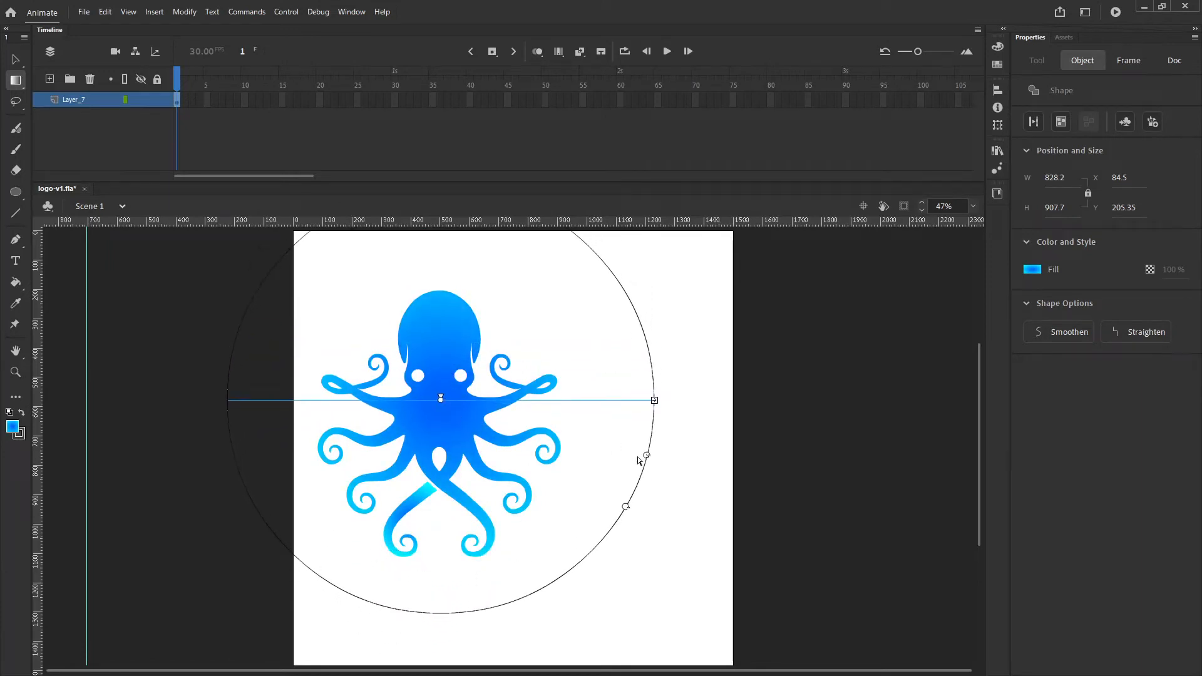
pyautogui.moveTo(646, 455); pyautogui.dragTo(577, 418)
pyautogui.click(573, 325)
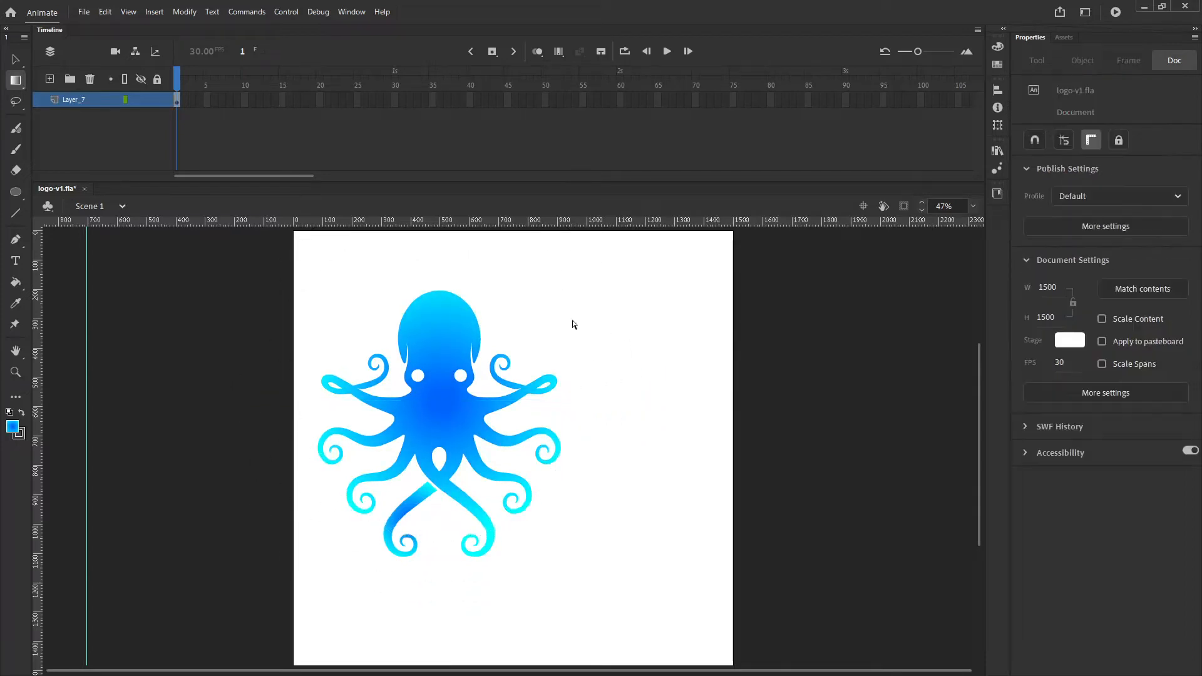
# Step: Select the whole octopus and move it up and left to about X 26.9, Y 34.7, near the stage's upper-left corner
pyautogui.scroll(2, 388, 328)
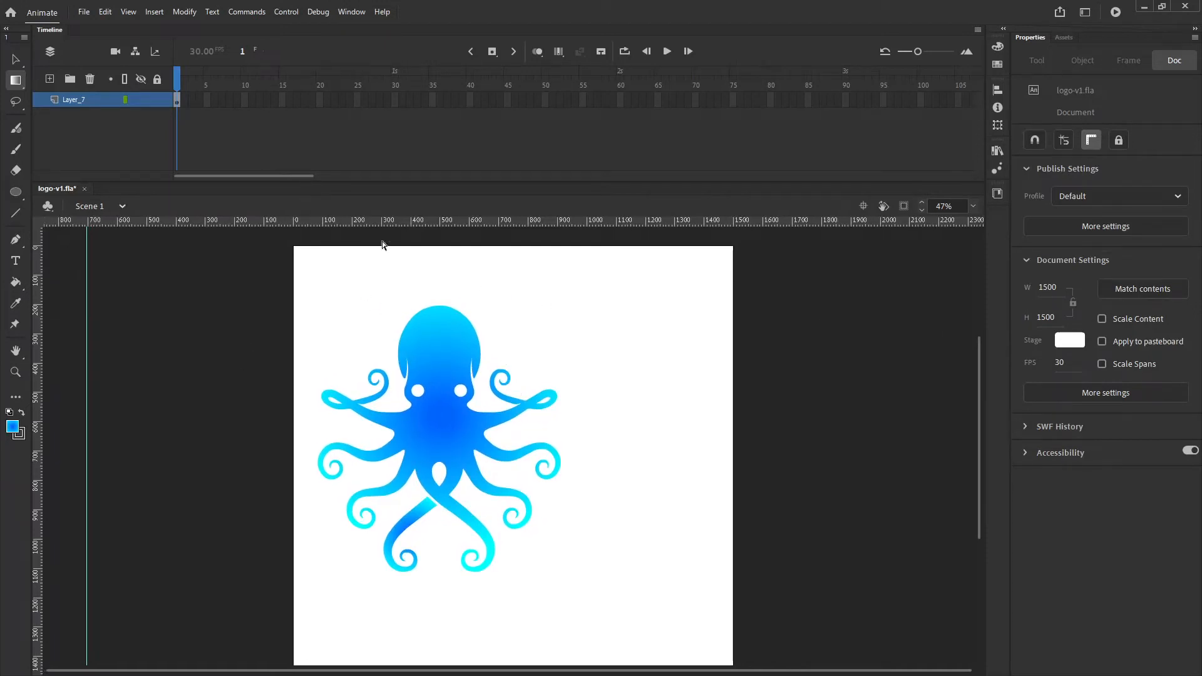
pyautogui.click(177, 102)
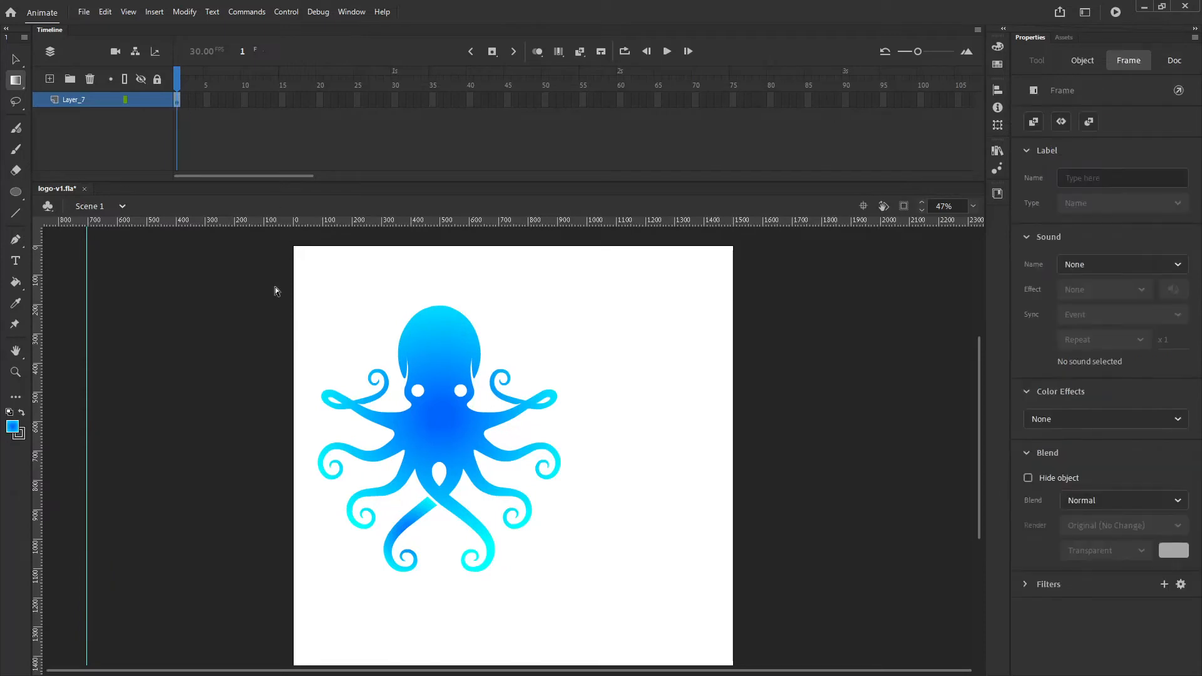
pyautogui.click(16, 58)
pyautogui.moveTo(236, 265); pyautogui.dragTo(623, 607)
pyautogui.moveTo(444, 435); pyautogui.dragTo(426, 380)
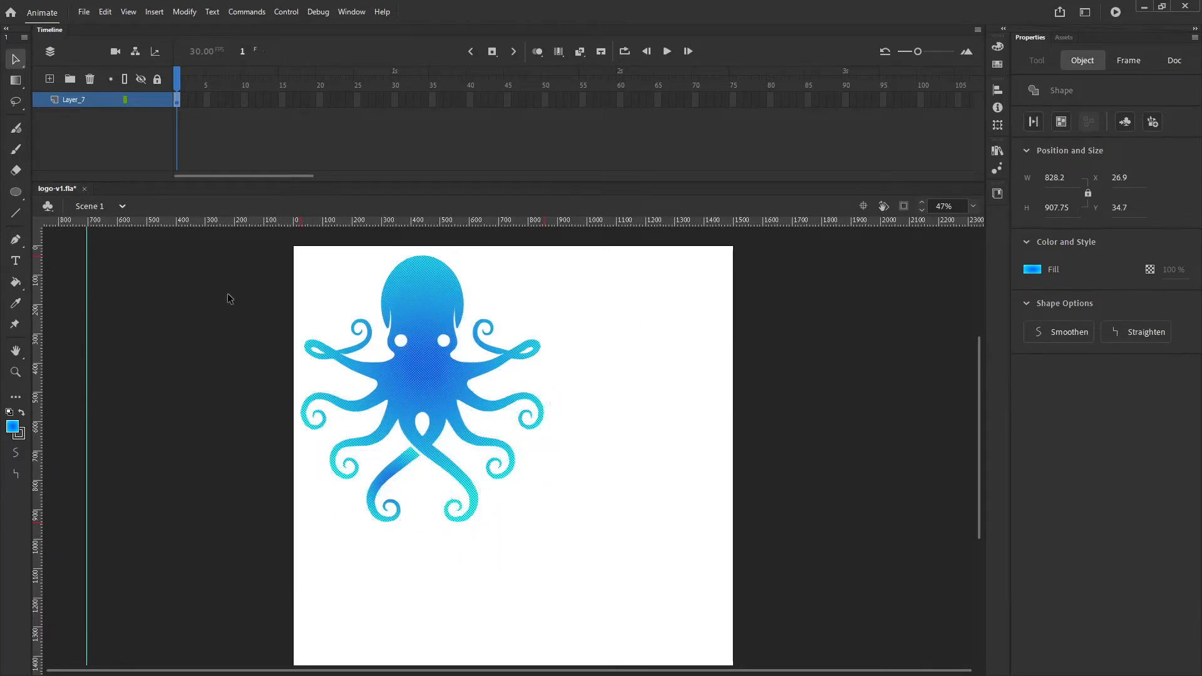
# Step: Place a vertical guide at about 900 and a horizontal one at about 1000, and set the stage size to 900 by 1000
pyautogui.moveTo(88, 323); pyautogui.dragTo(557, 324)
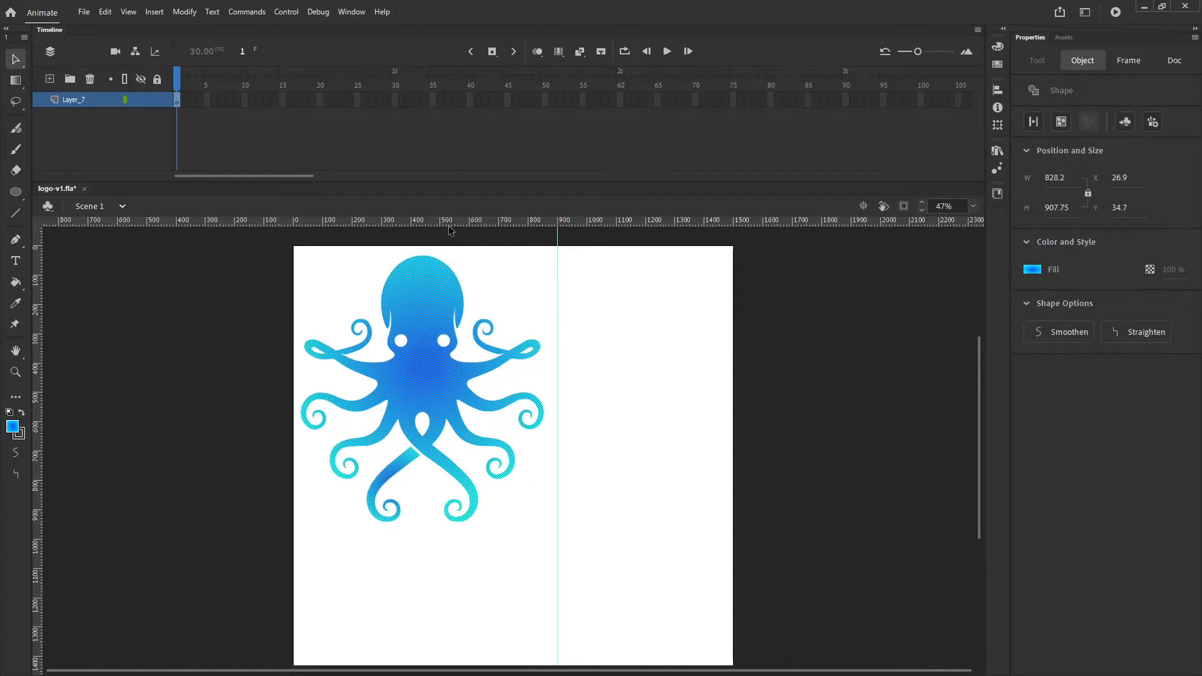
pyautogui.moveTo(446, 219); pyautogui.dragTo(478, 537)
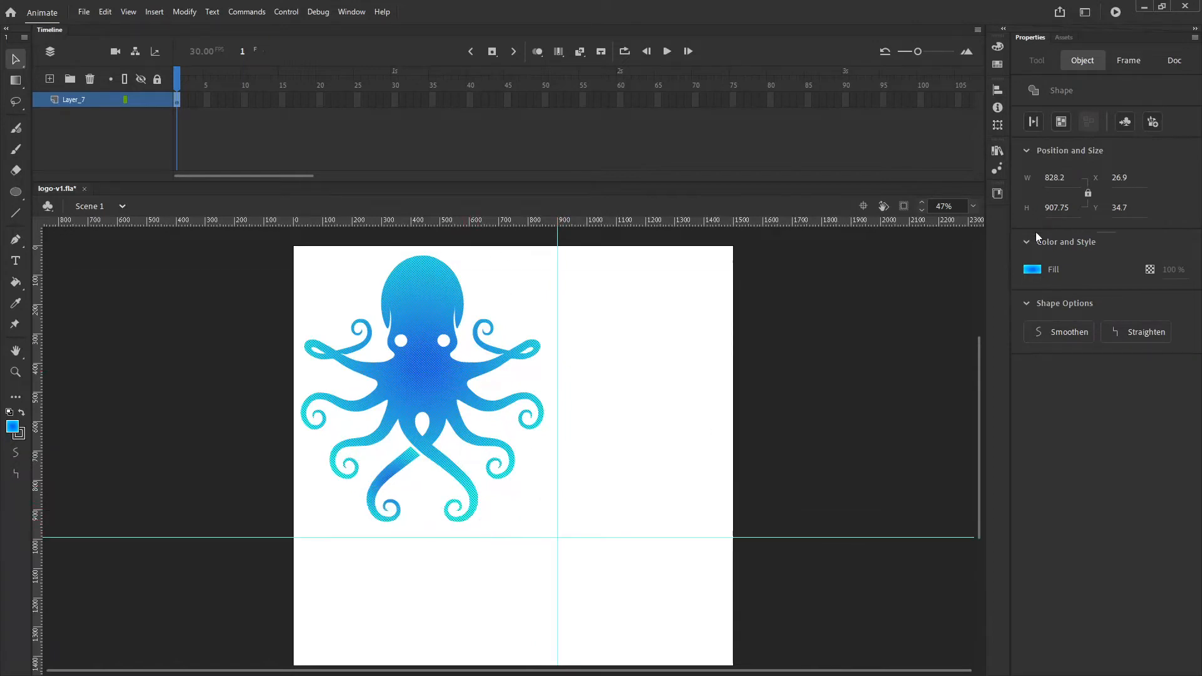
pyautogui.click(781, 373)
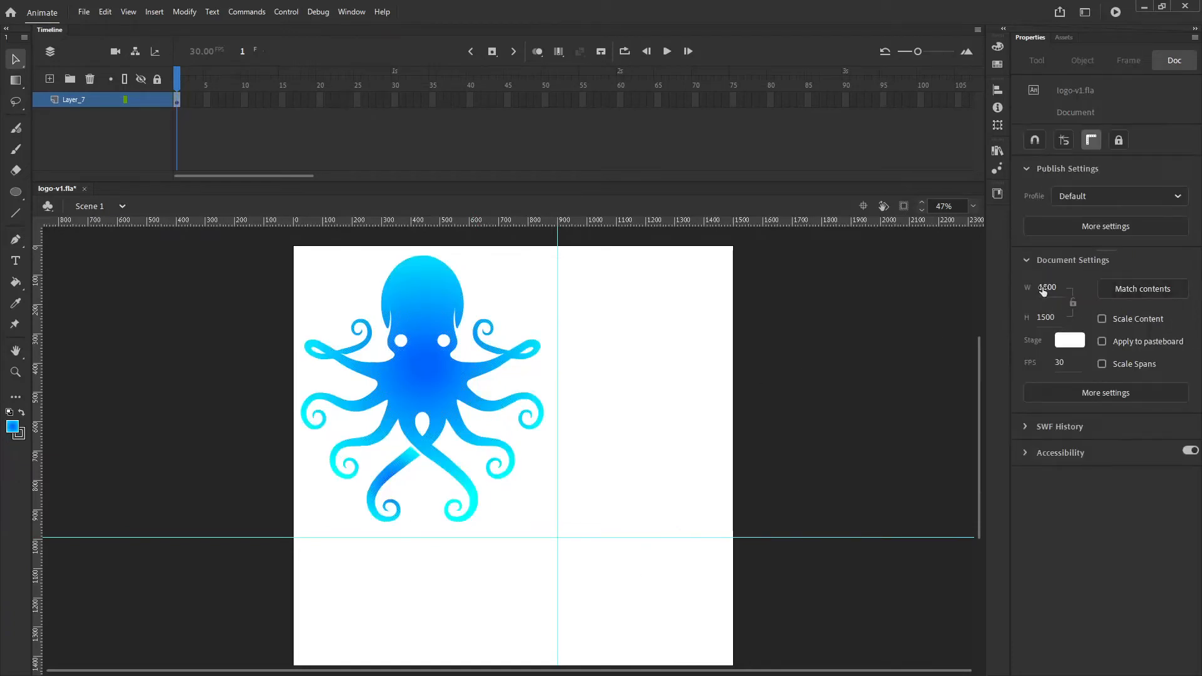
pyautogui.write('900')
pyautogui.click(1047, 317)
pyautogui.write('1000')
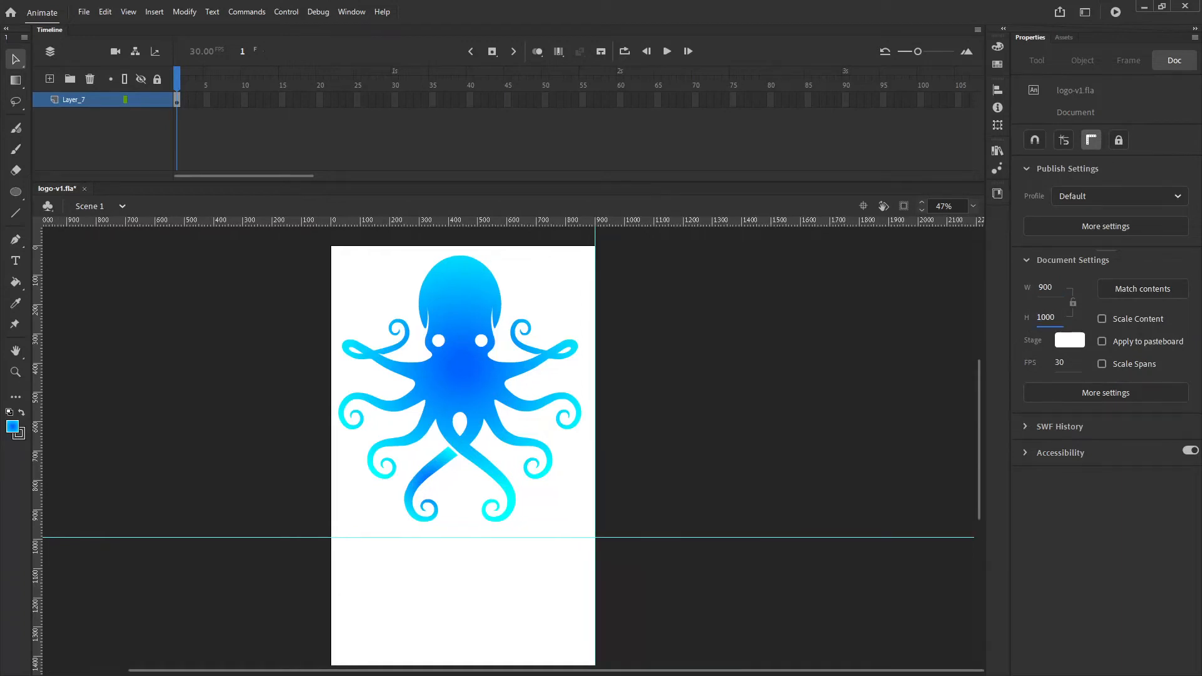
pyautogui.press('Return')
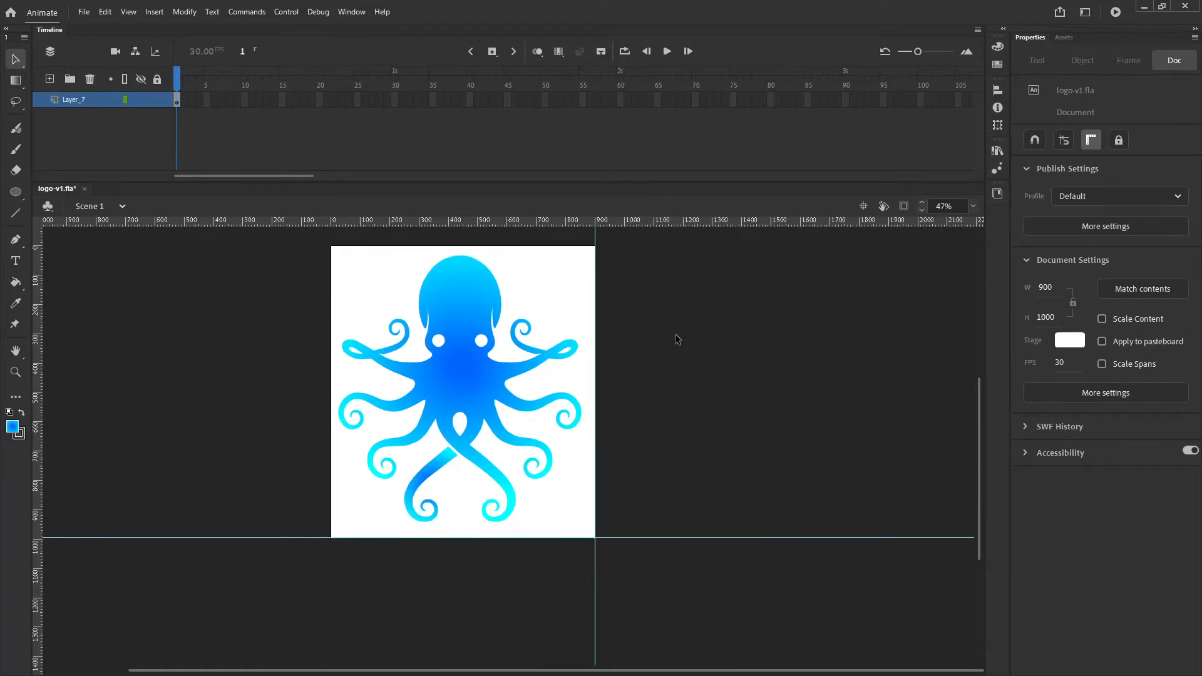
# Step: Open the image export settings and look over the octopus's transparent PNG-24 preview
pyautogui.click(84, 11)
pyautogui.moveTo(110, 211)
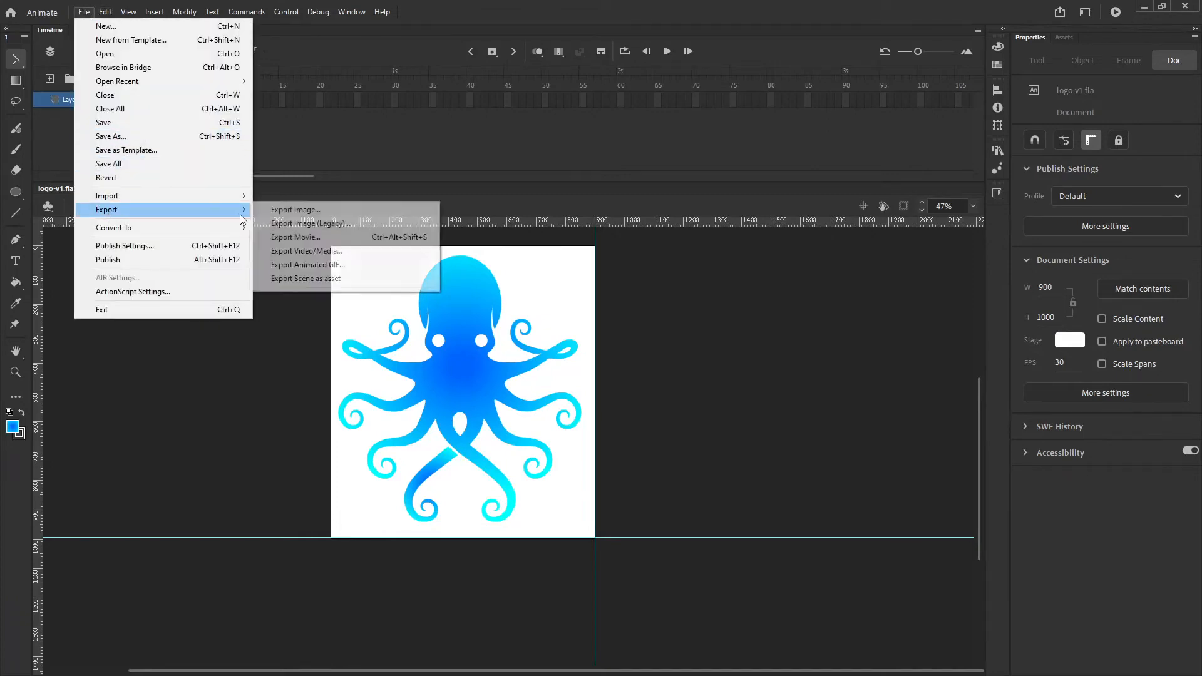
pyautogui.click(291, 212)
pyautogui.scroll(-3, 492, 218)
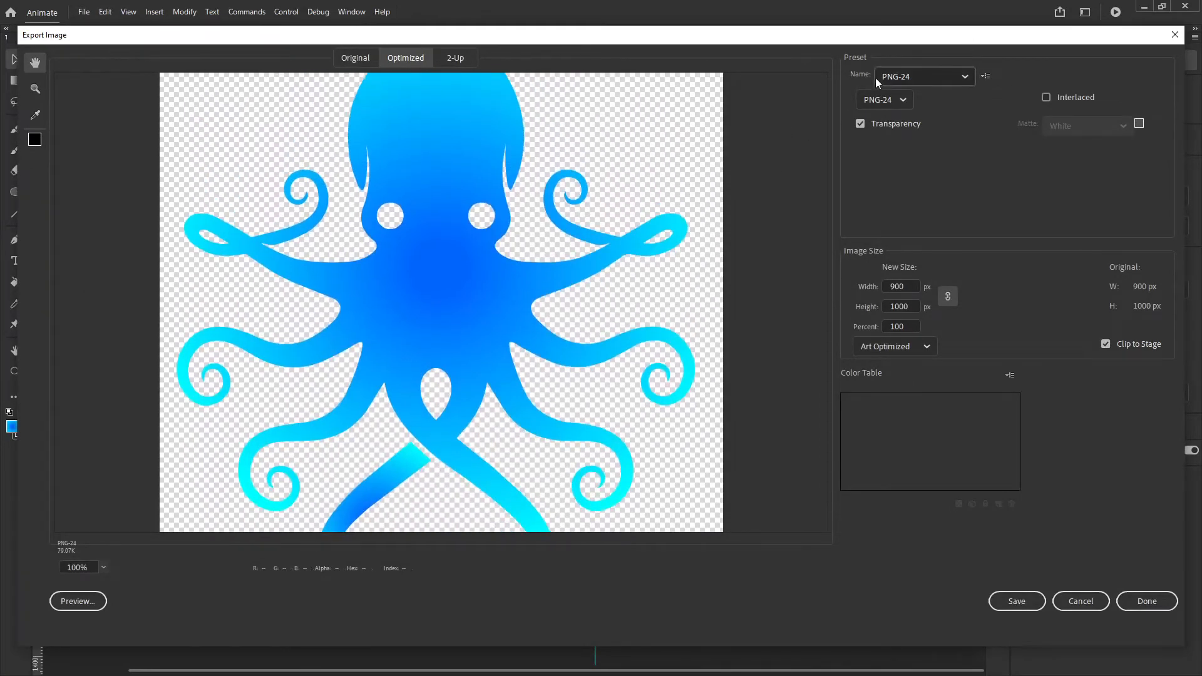
pyautogui.scroll(3, 495, 140)
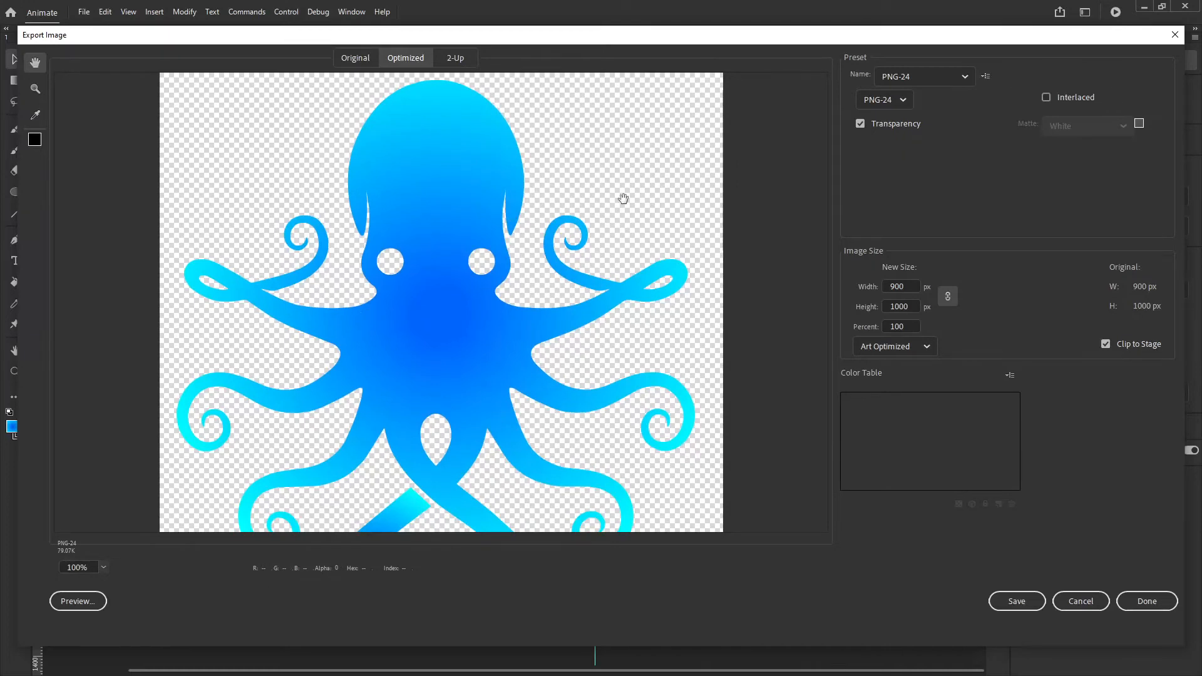
# Step: Try scaling the export to 50 percent, back out of saving the file, and try 25 percent instead
pyautogui.click(883, 326)
pyautogui.write('50')
pyautogui.press('Return')
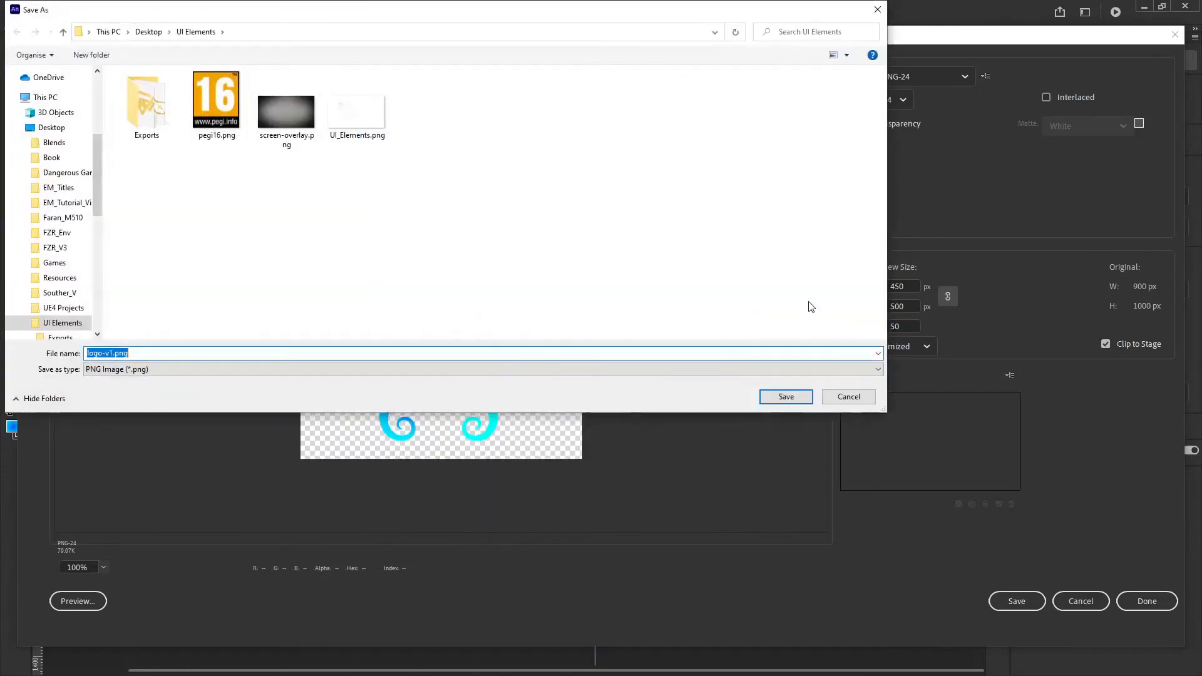
pyautogui.click(849, 396)
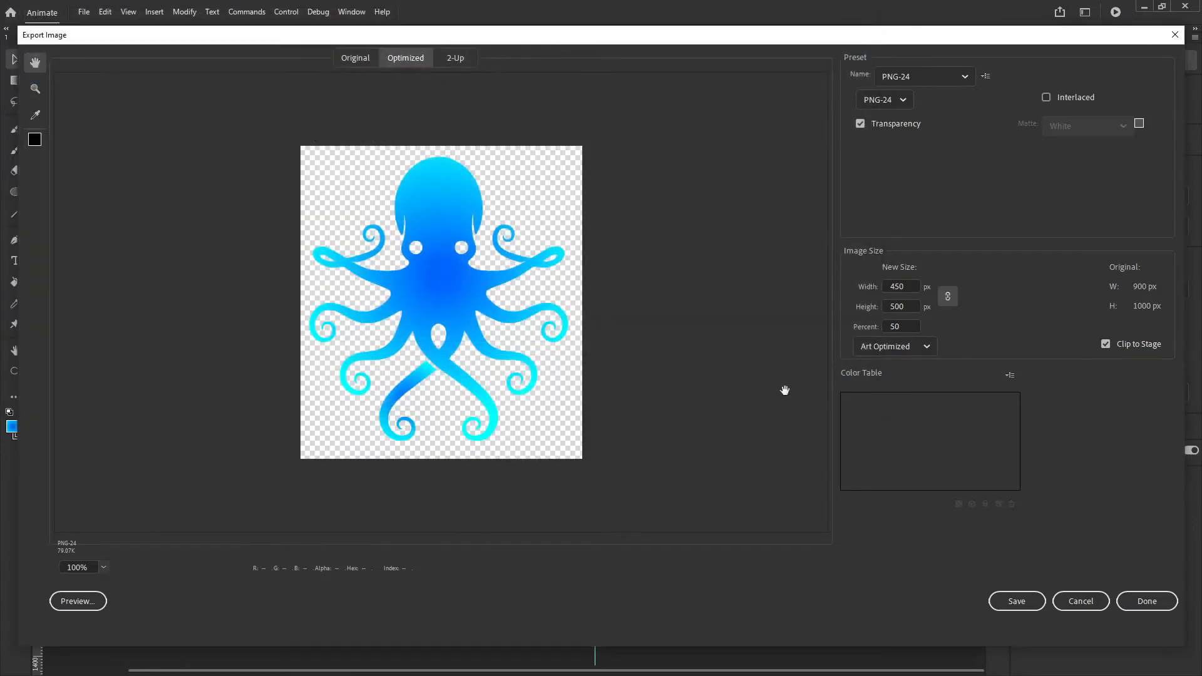
pyautogui.click(891, 326)
pyautogui.write('25')
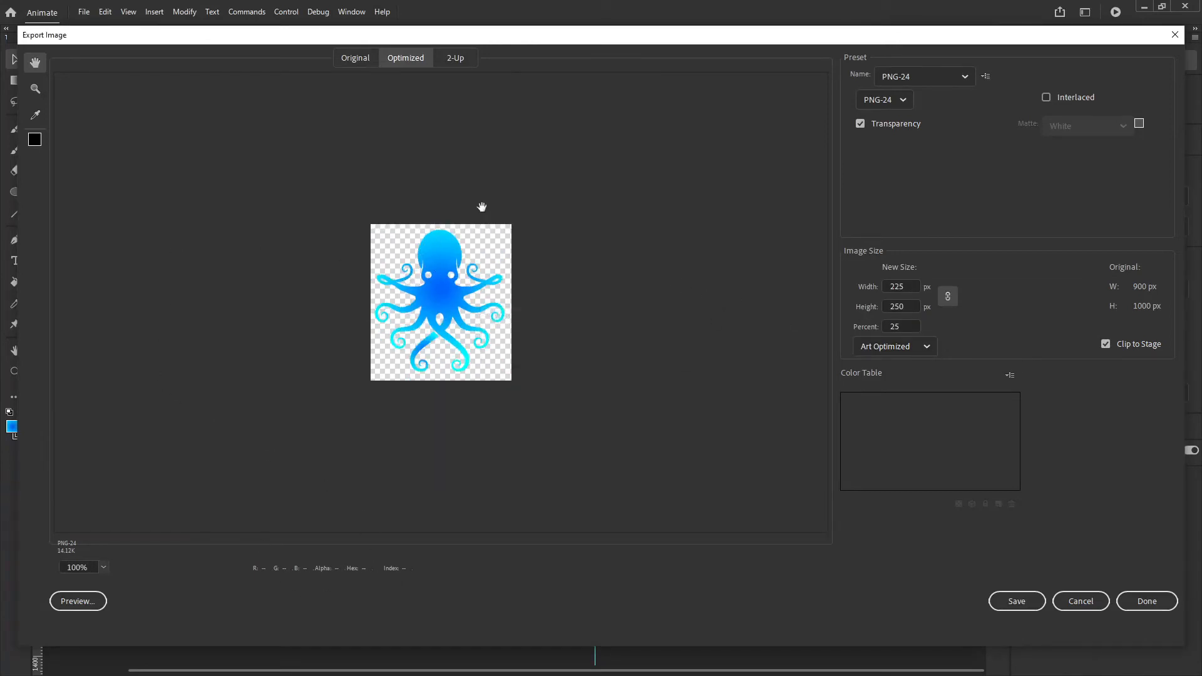
# Step: Set the export scale to 400 percent, examine the octopus's edges in the enlarged preview, and close the export settings without saving an image
pyautogui.click(900, 323)
pyautogui.write('400')
pyautogui.press('Tab')
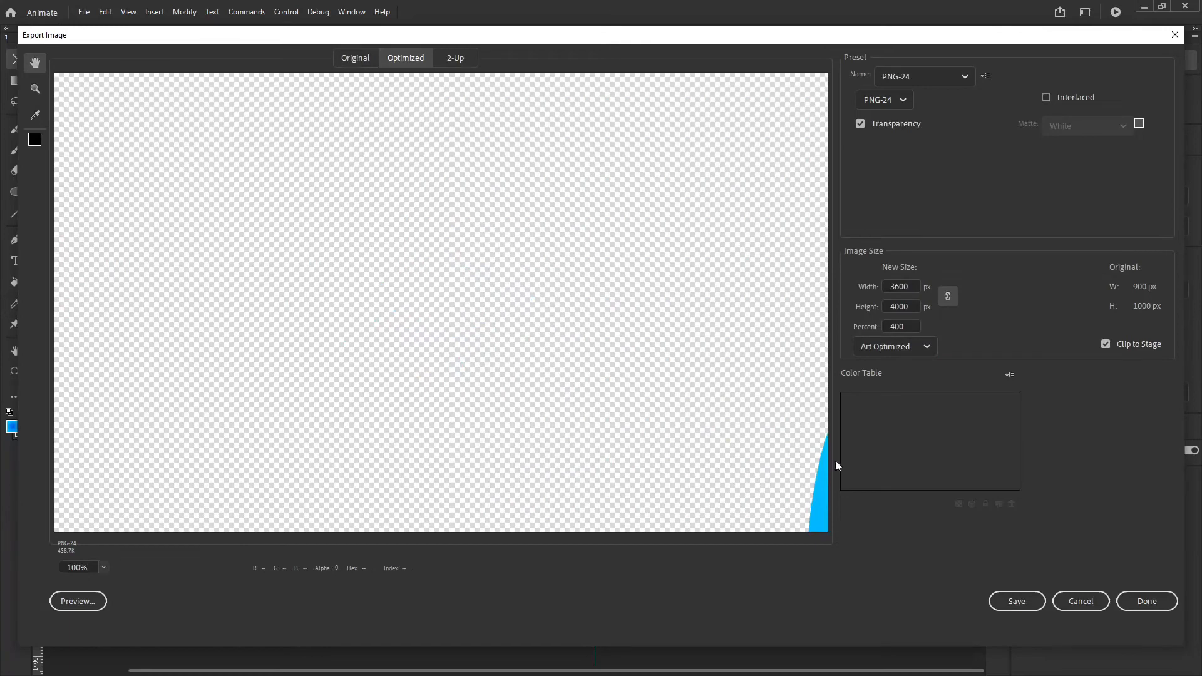
pyautogui.moveTo(746, 429); pyautogui.dragTo(341, 165)
pyautogui.moveTo(368, 302); pyautogui.dragTo(504, 226)
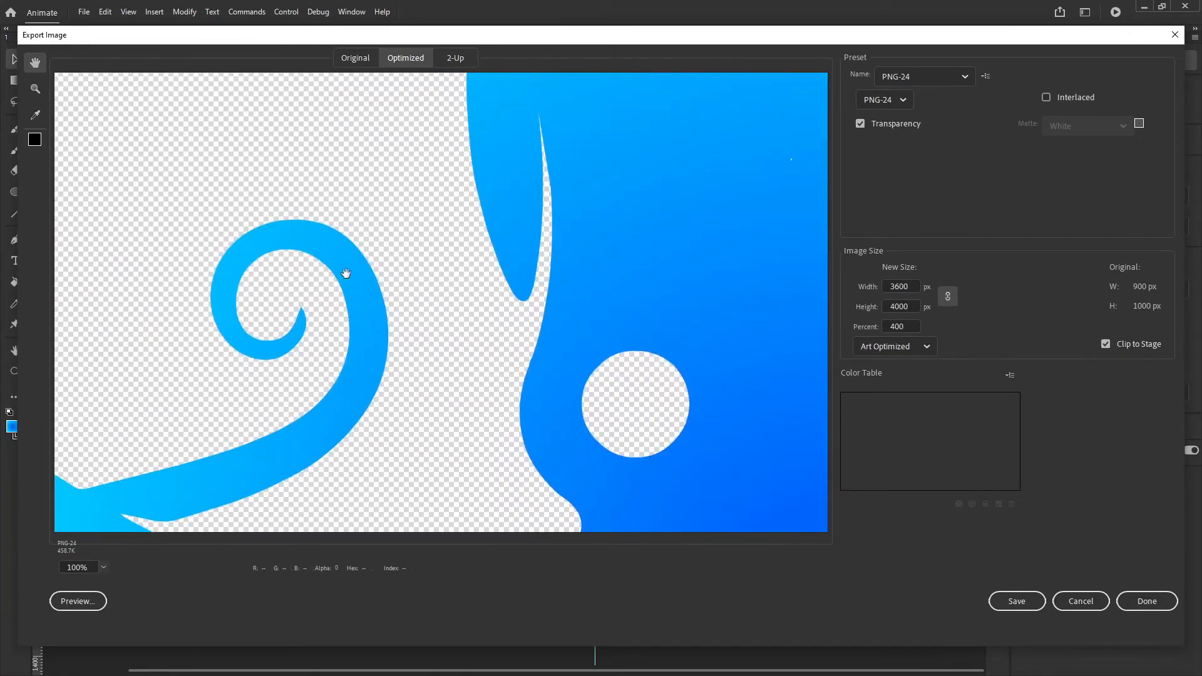
pyautogui.moveTo(554, 426); pyautogui.dragTo(472, 453)
pyautogui.moveTo(481, 231); pyautogui.dragTo(531, 411)
pyautogui.moveTo(486, 267); pyautogui.dragTo(595, 215)
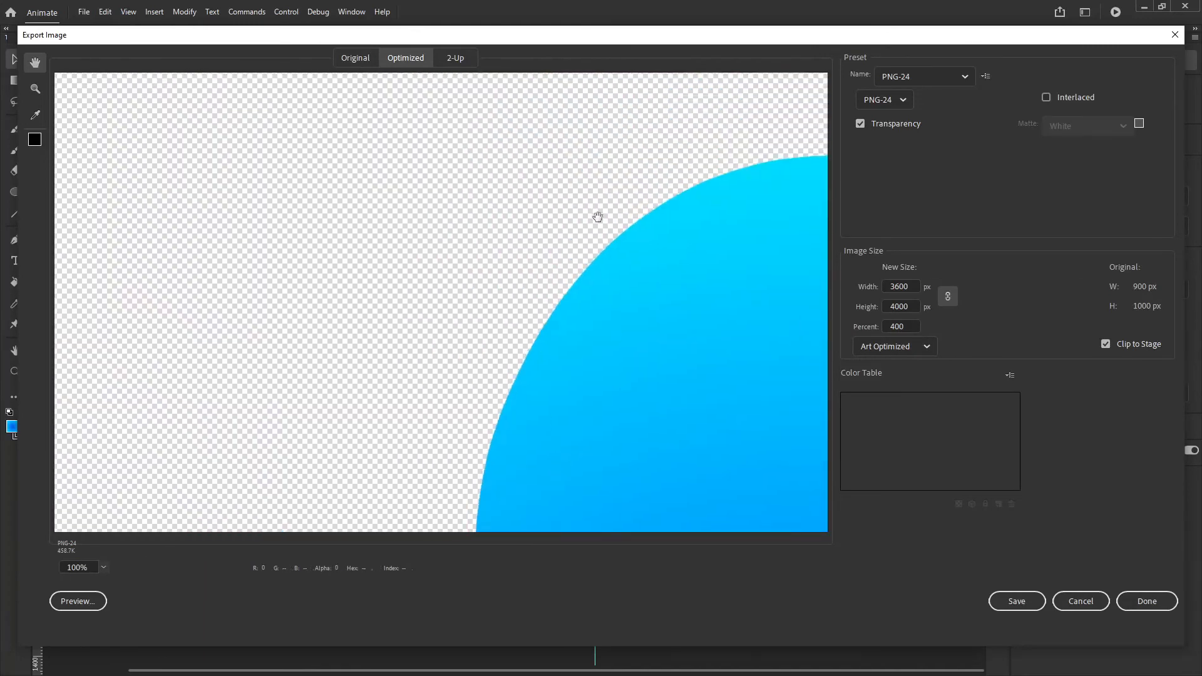
pyautogui.moveTo(636, 166); pyautogui.dragTo(562, 286)
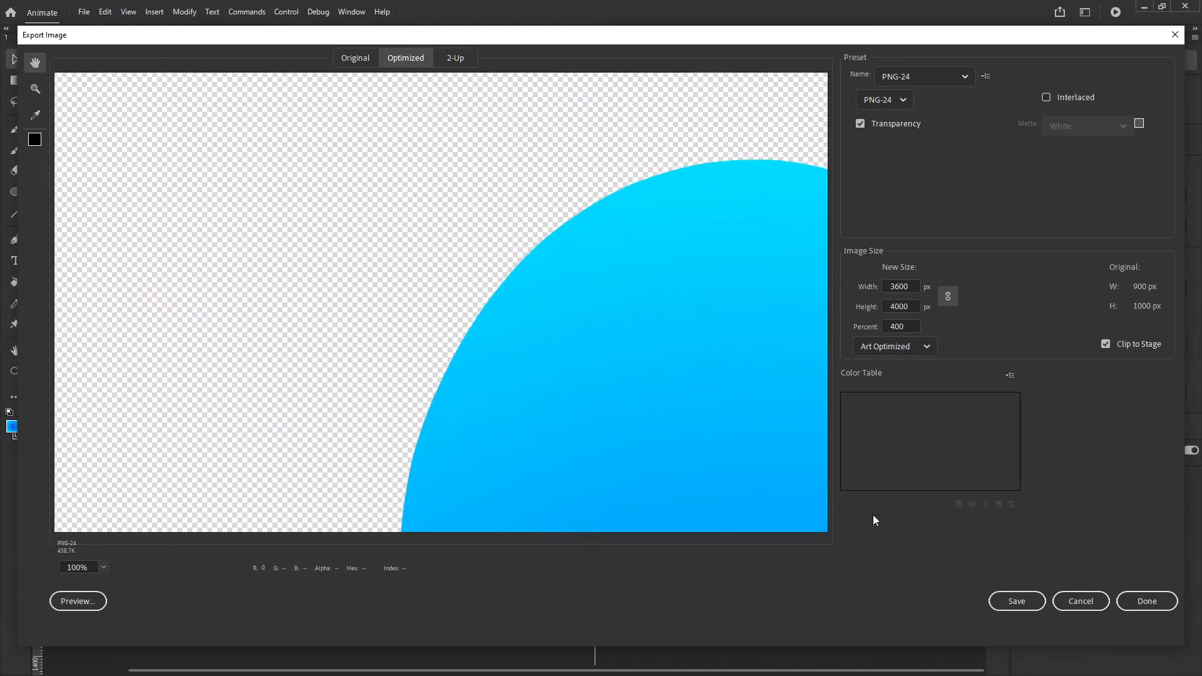
pyautogui.click(1130, 606)
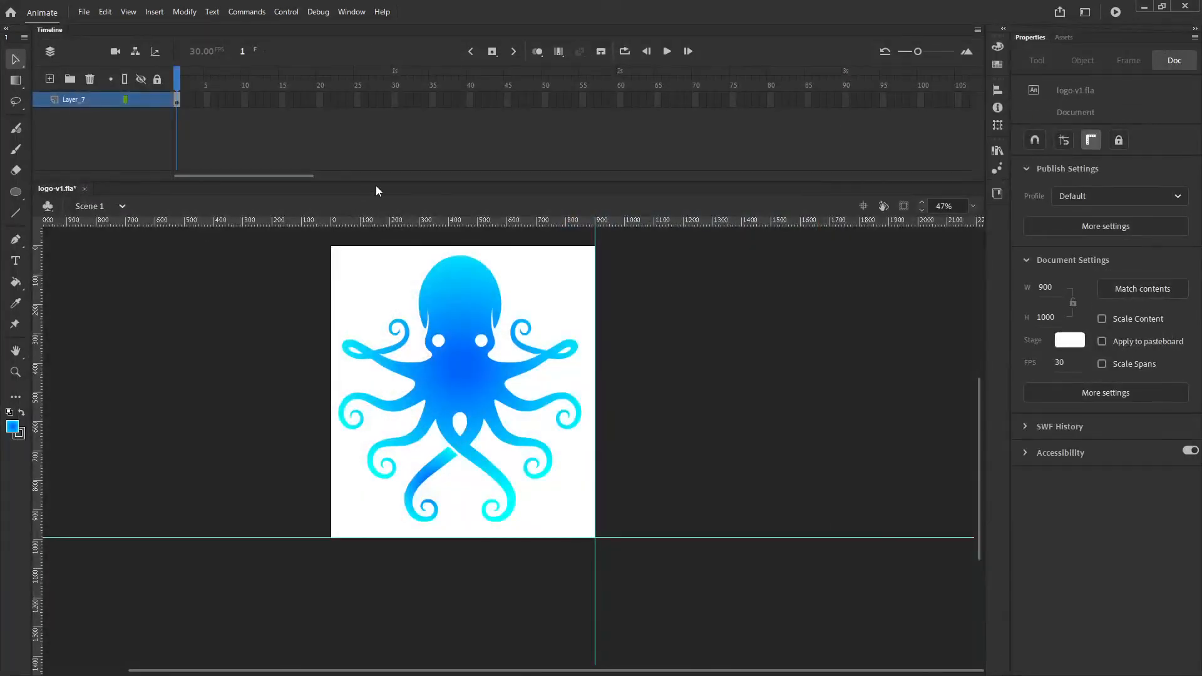